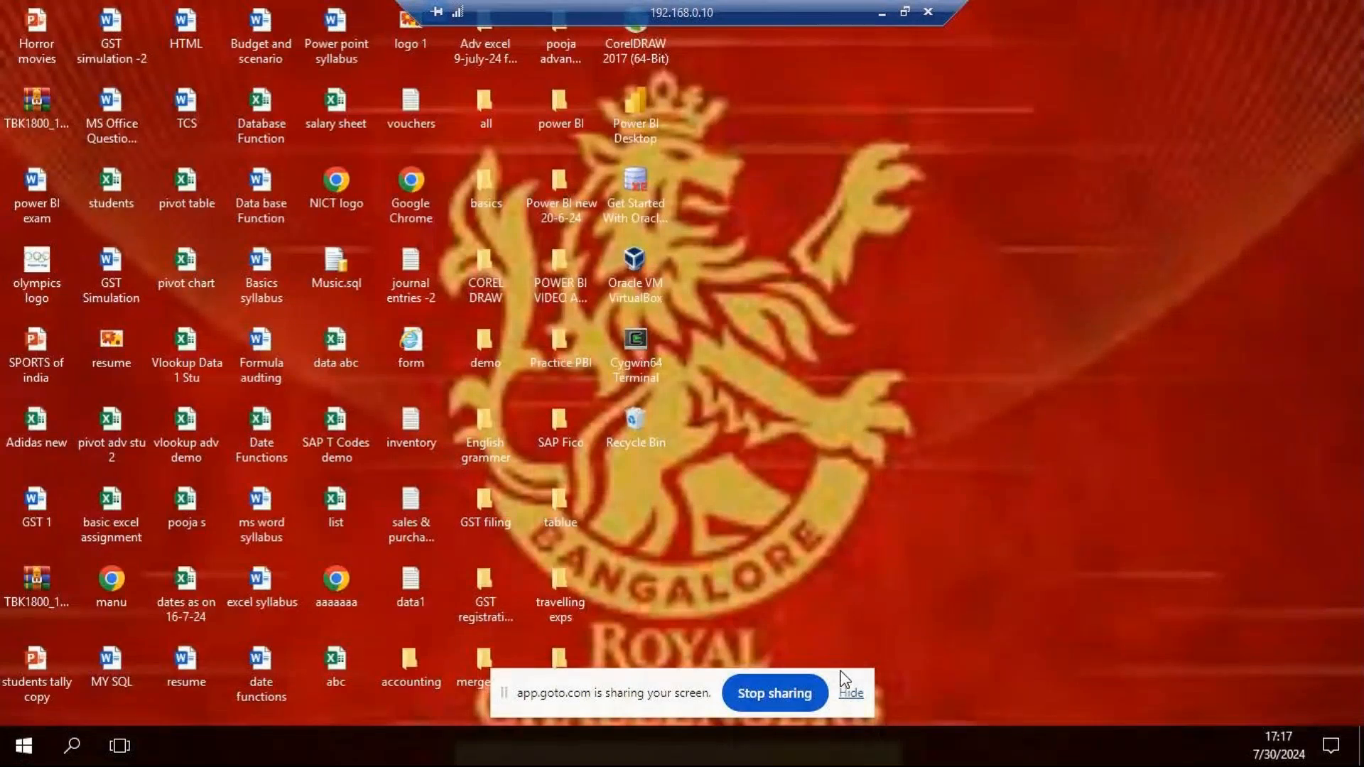
left_click_drag(660, 688, 644, 15)
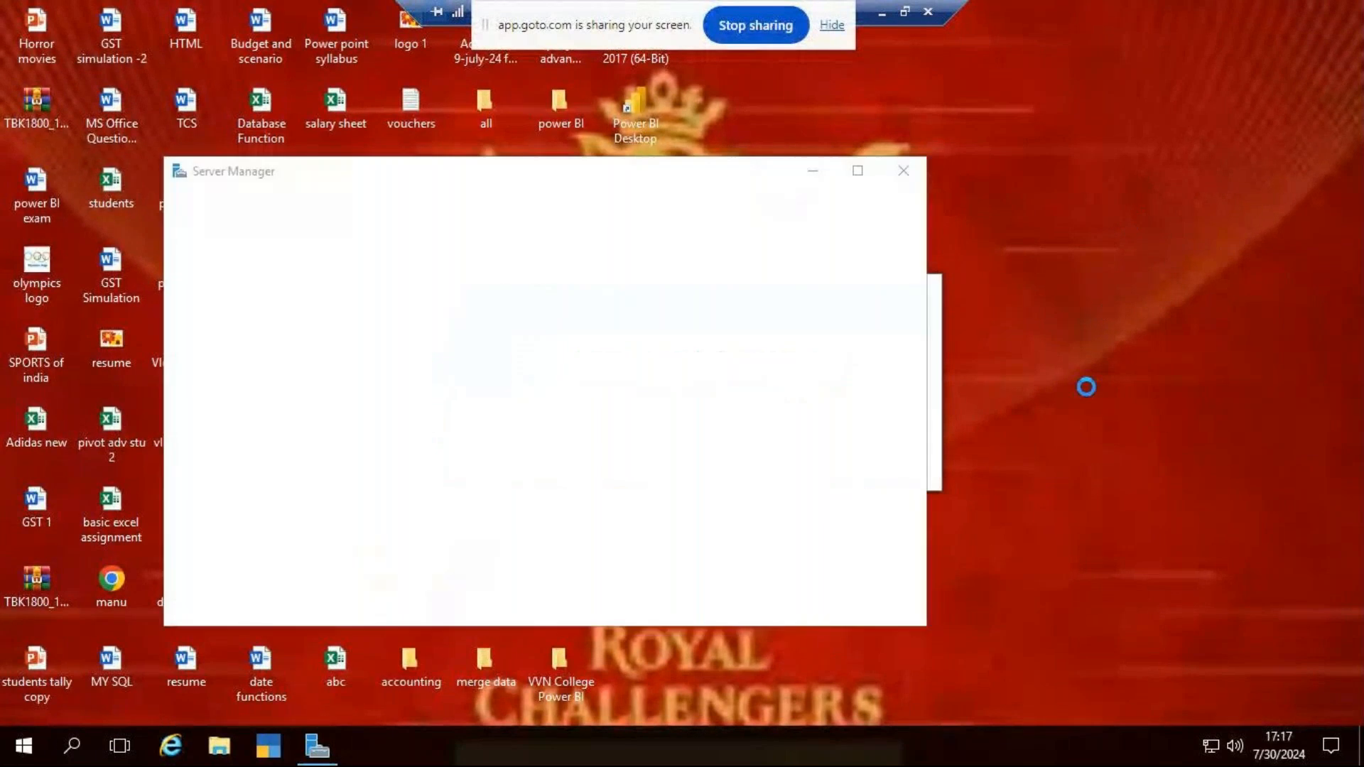
right_click(1078, 300)
left_click(1144, 360)
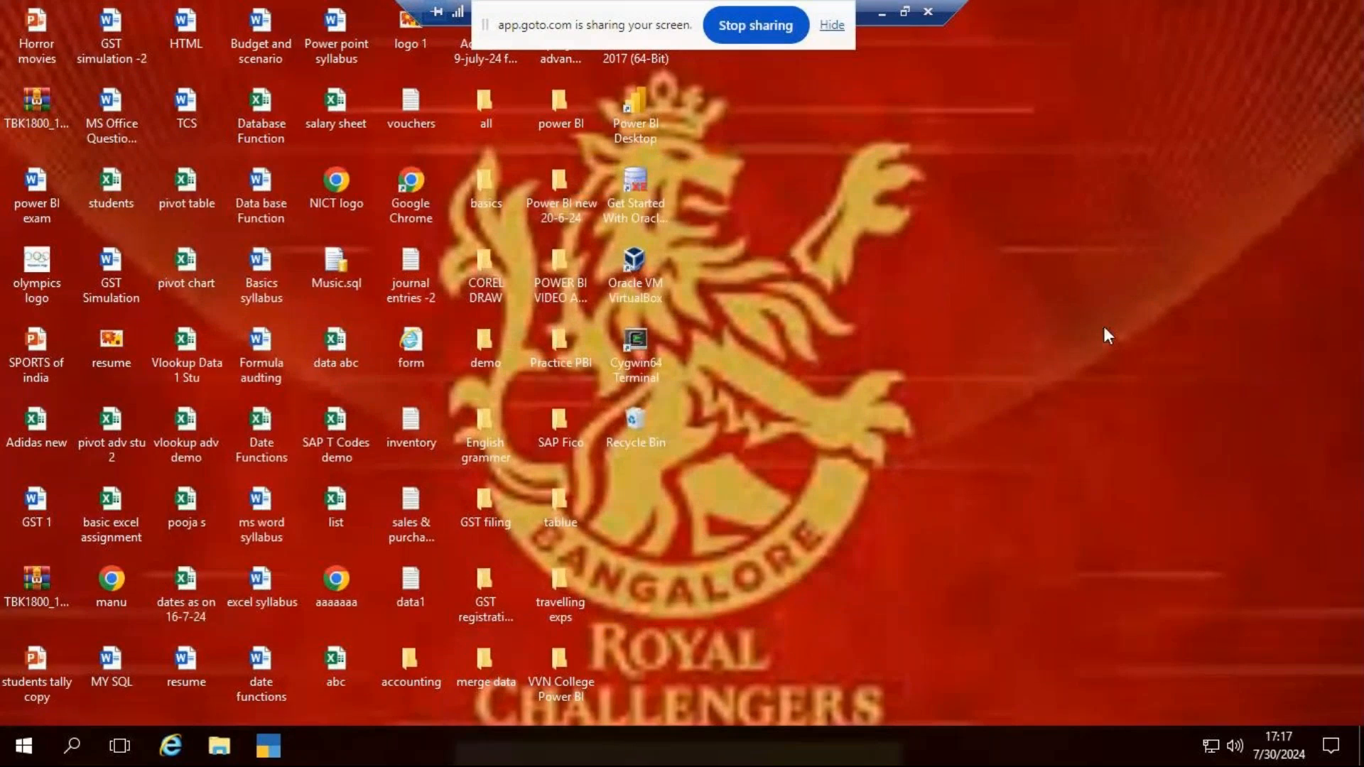
right_click(1052, 283)
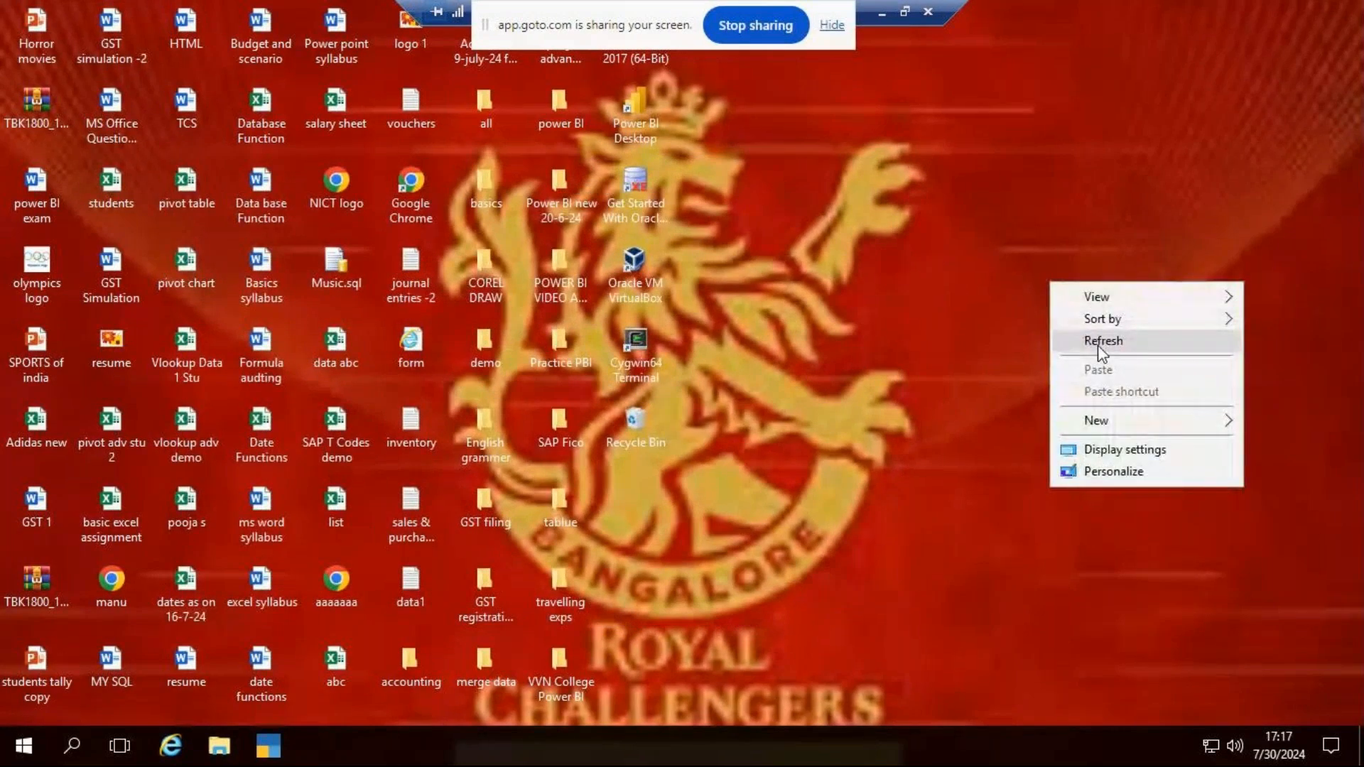
left_click(979, 222)
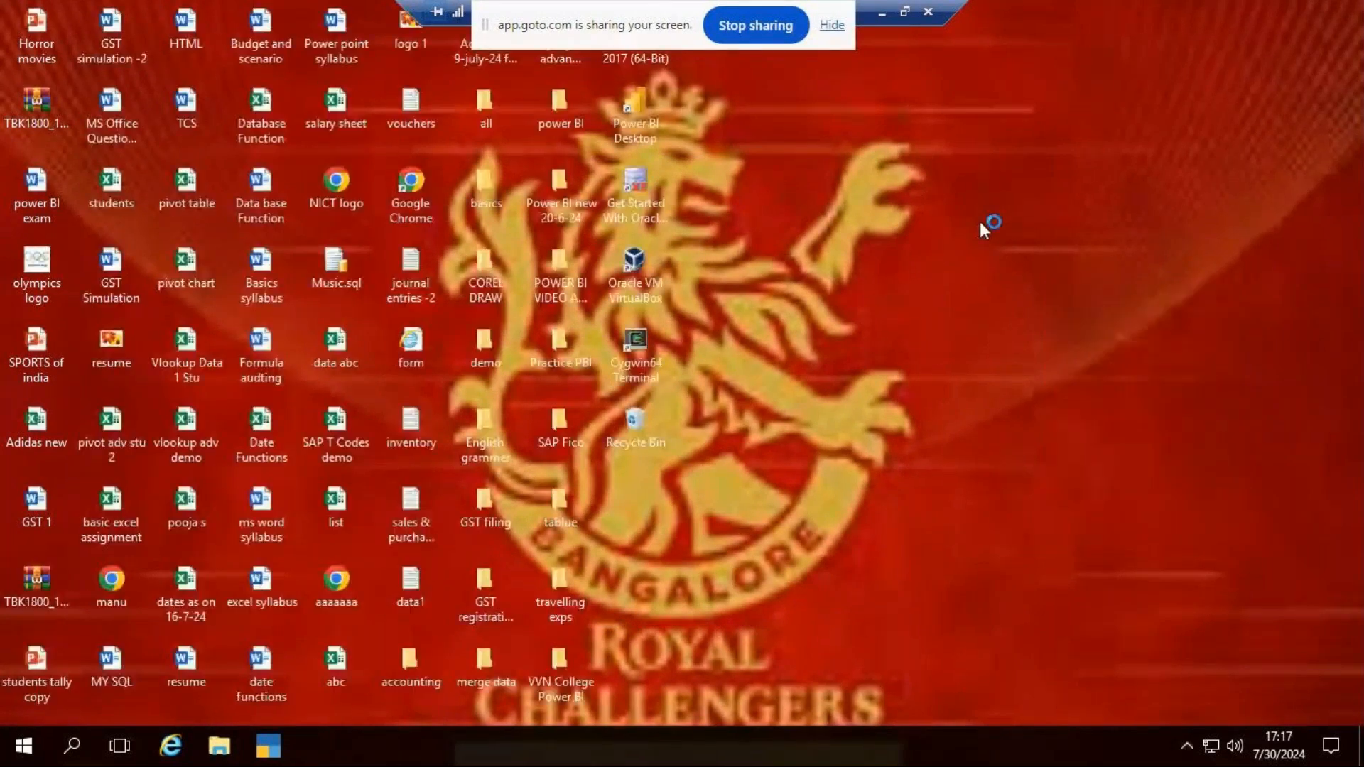
right_click(991, 218)
left_click(1026, 277)
right_click(1044, 222)
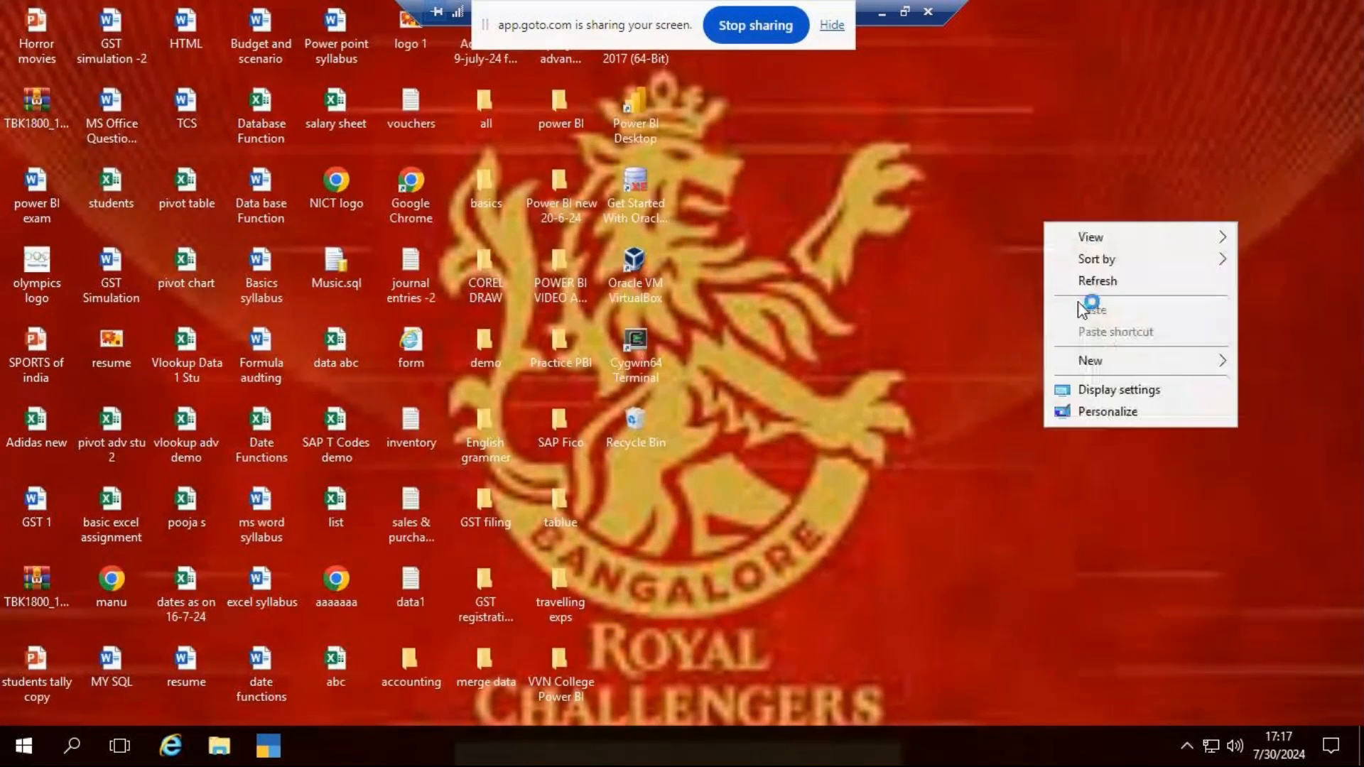
left_click(1110, 280)
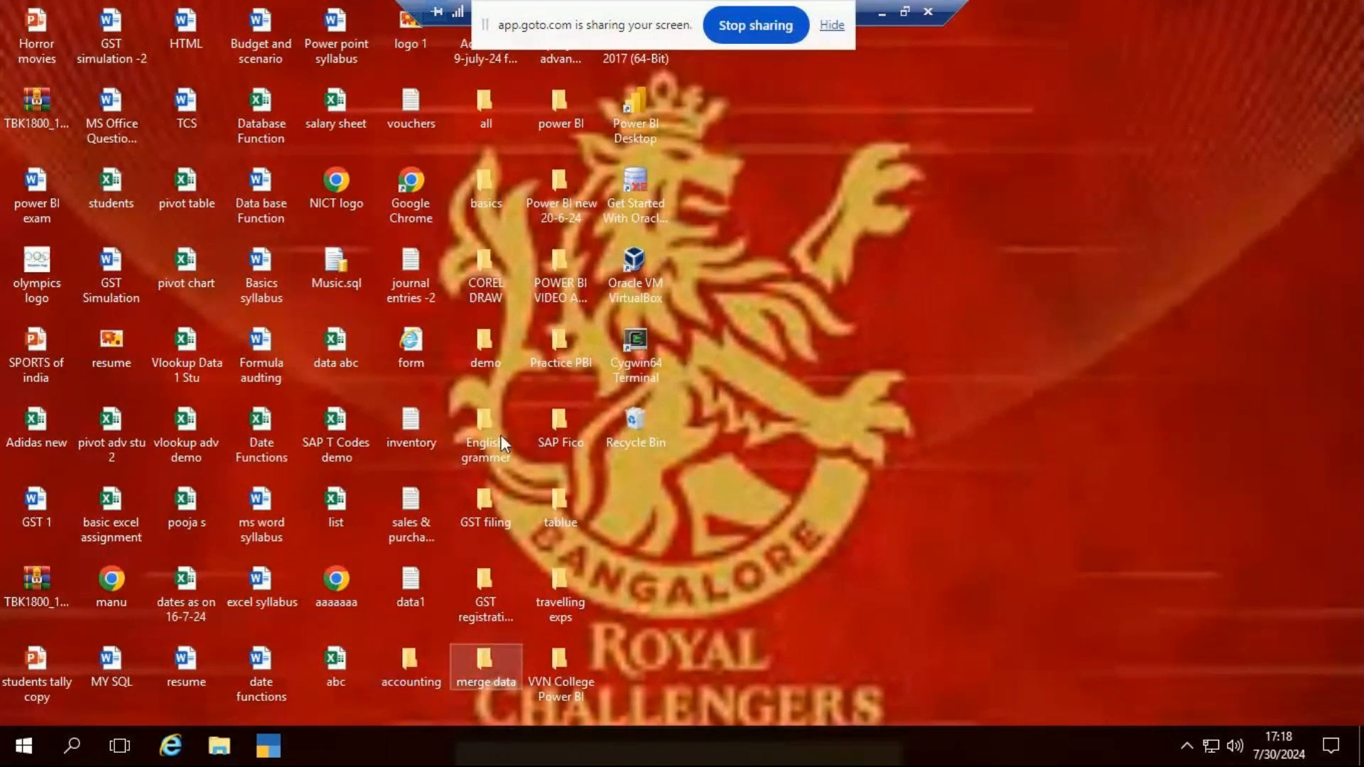
left_click(880, 14)
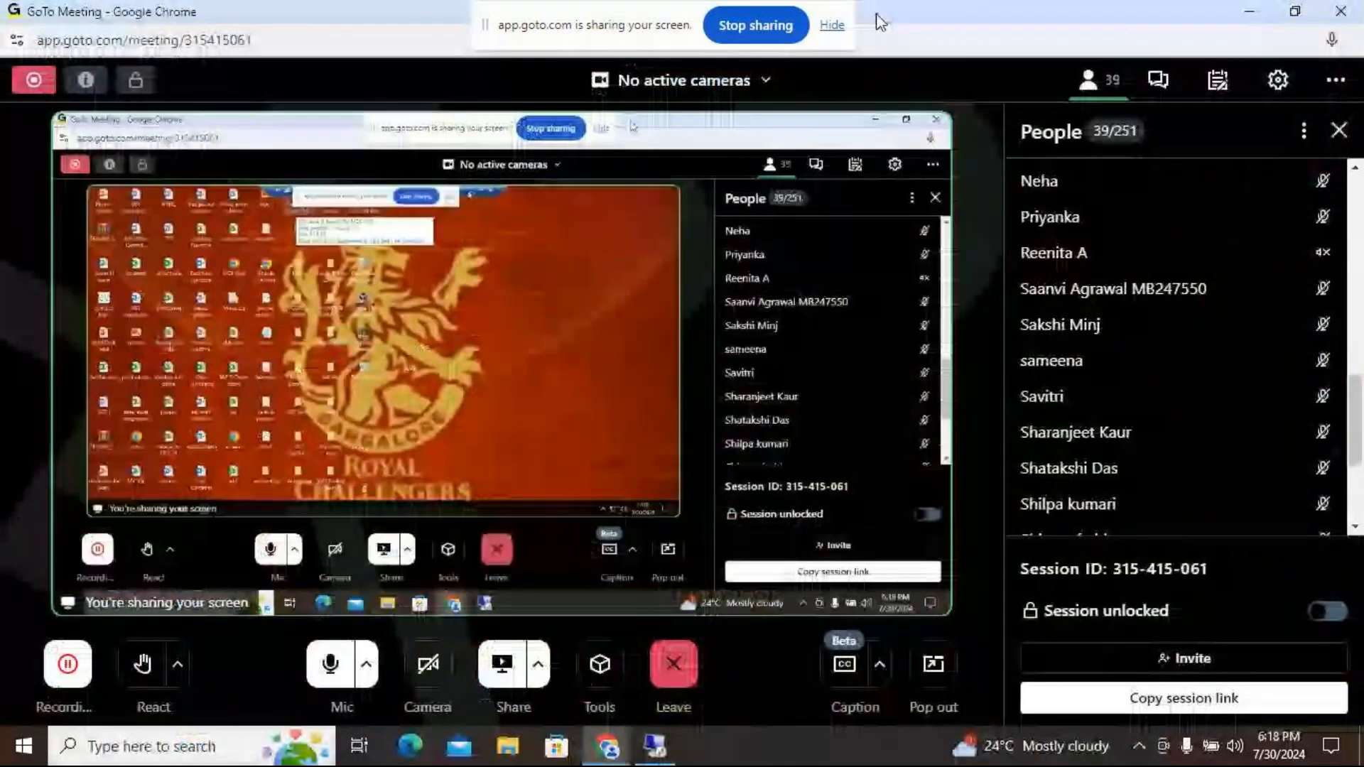
left_click(679, 595)
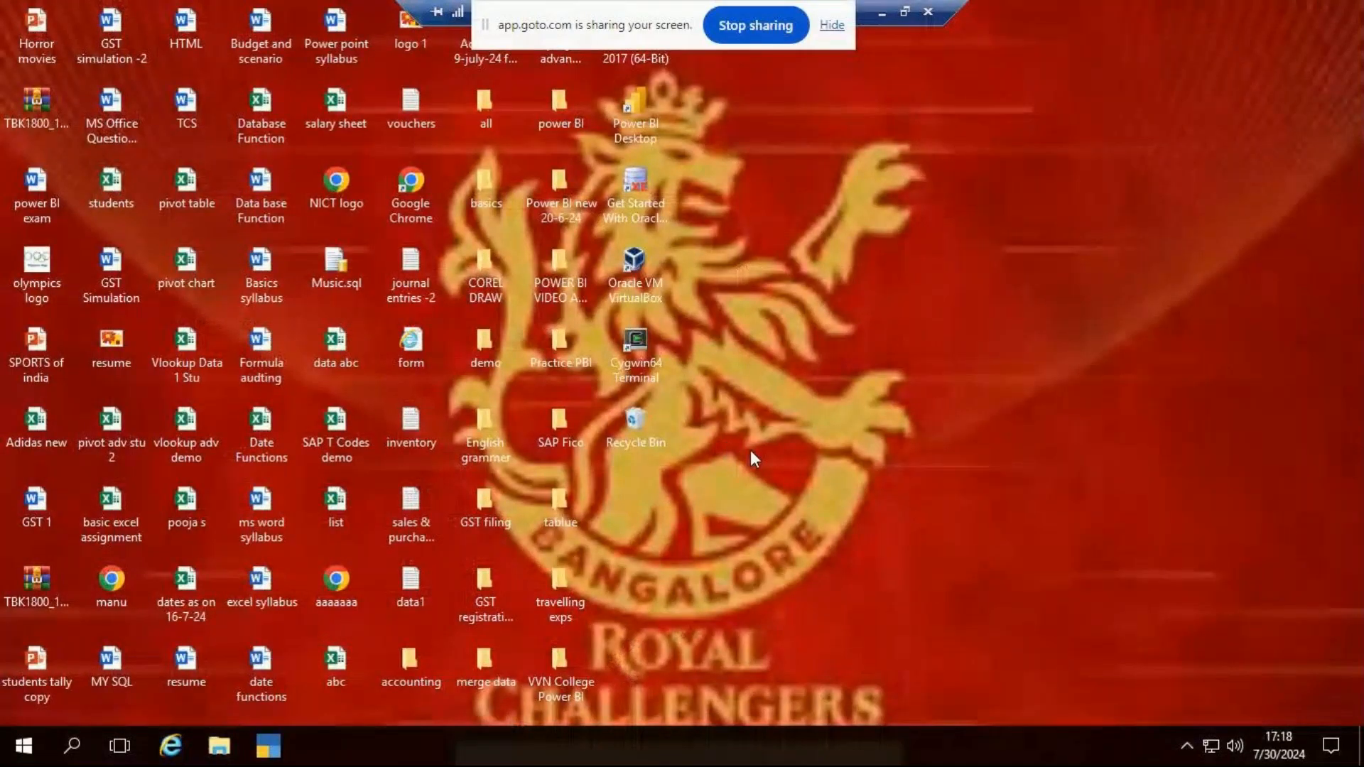
- Open the vlookup adv workbook from the advance excel folder on the desktop and go to the IFERROR sheet
left_click(564, 59)
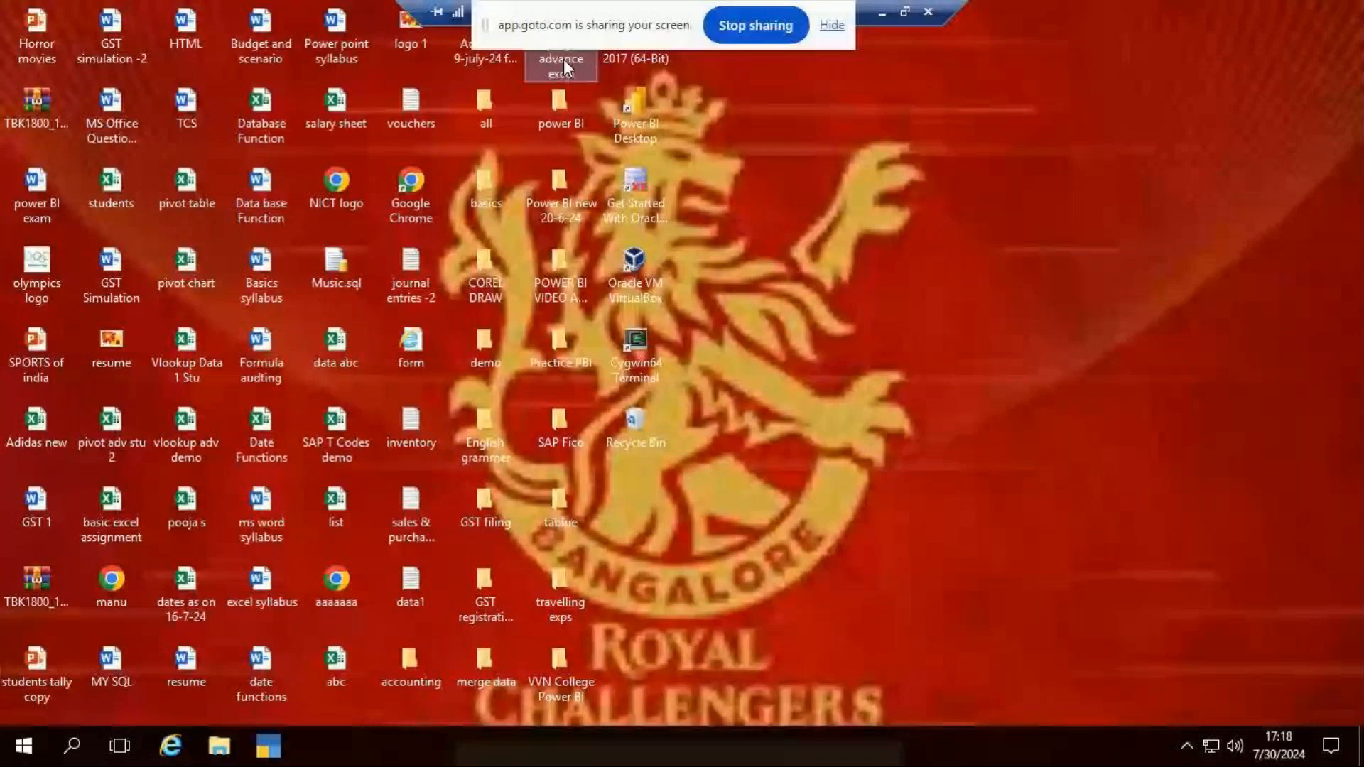
double_click(564, 58)
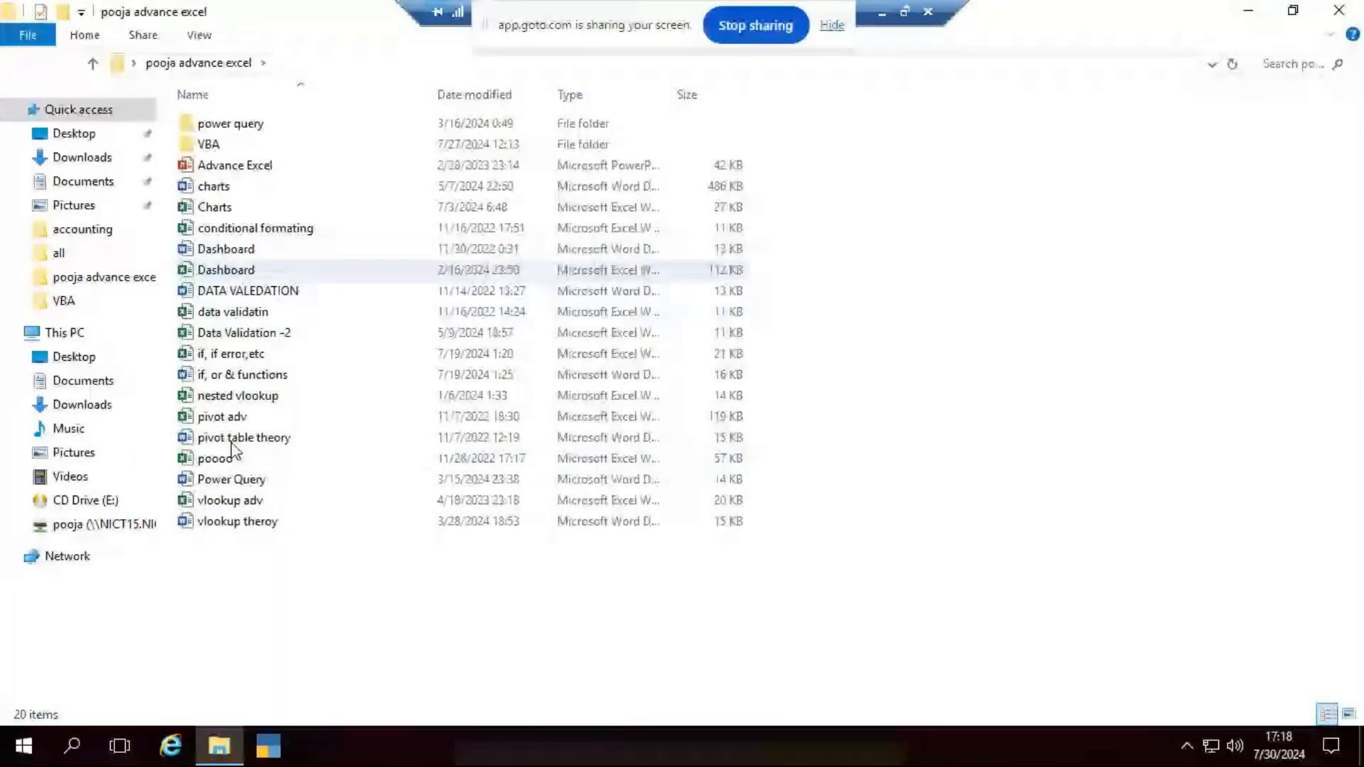
double_click(242, 501)
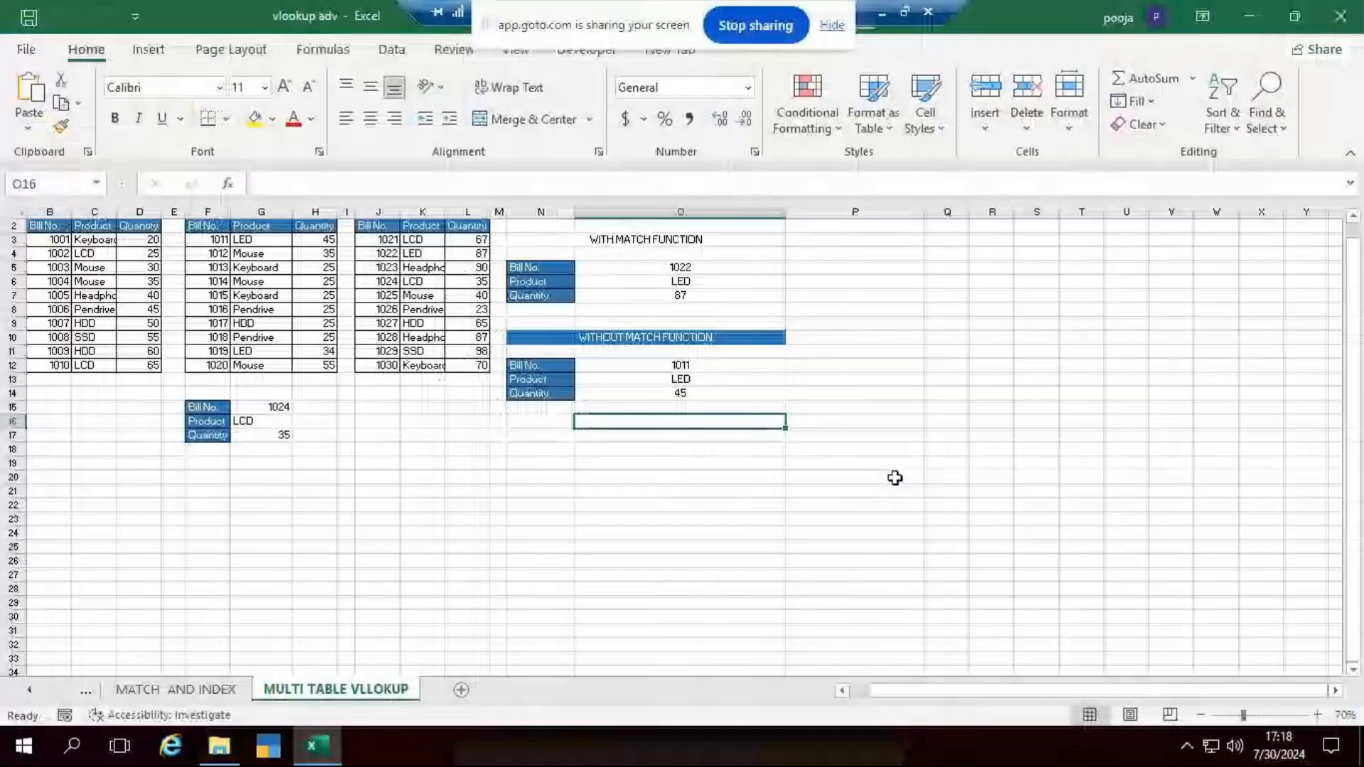
left_click(186, 693)
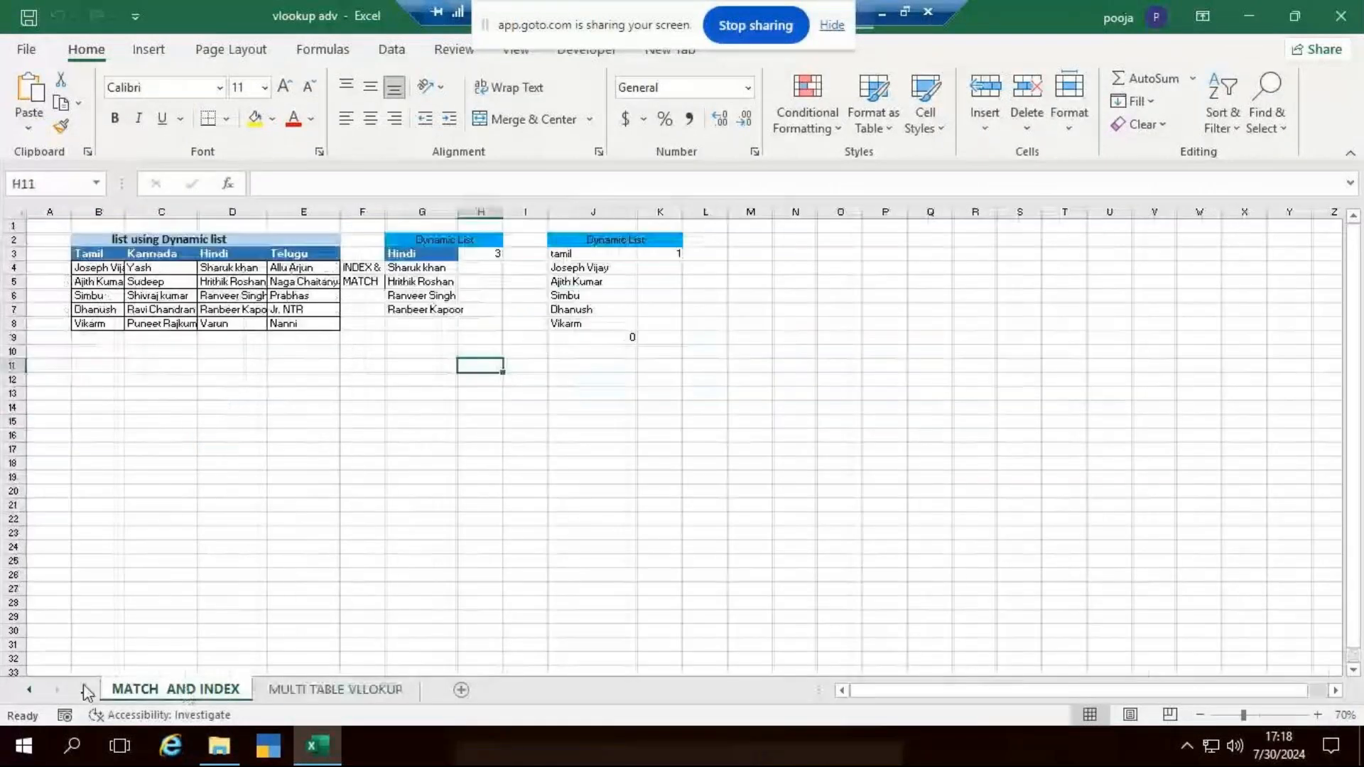
key("ctrl+Page_Up")
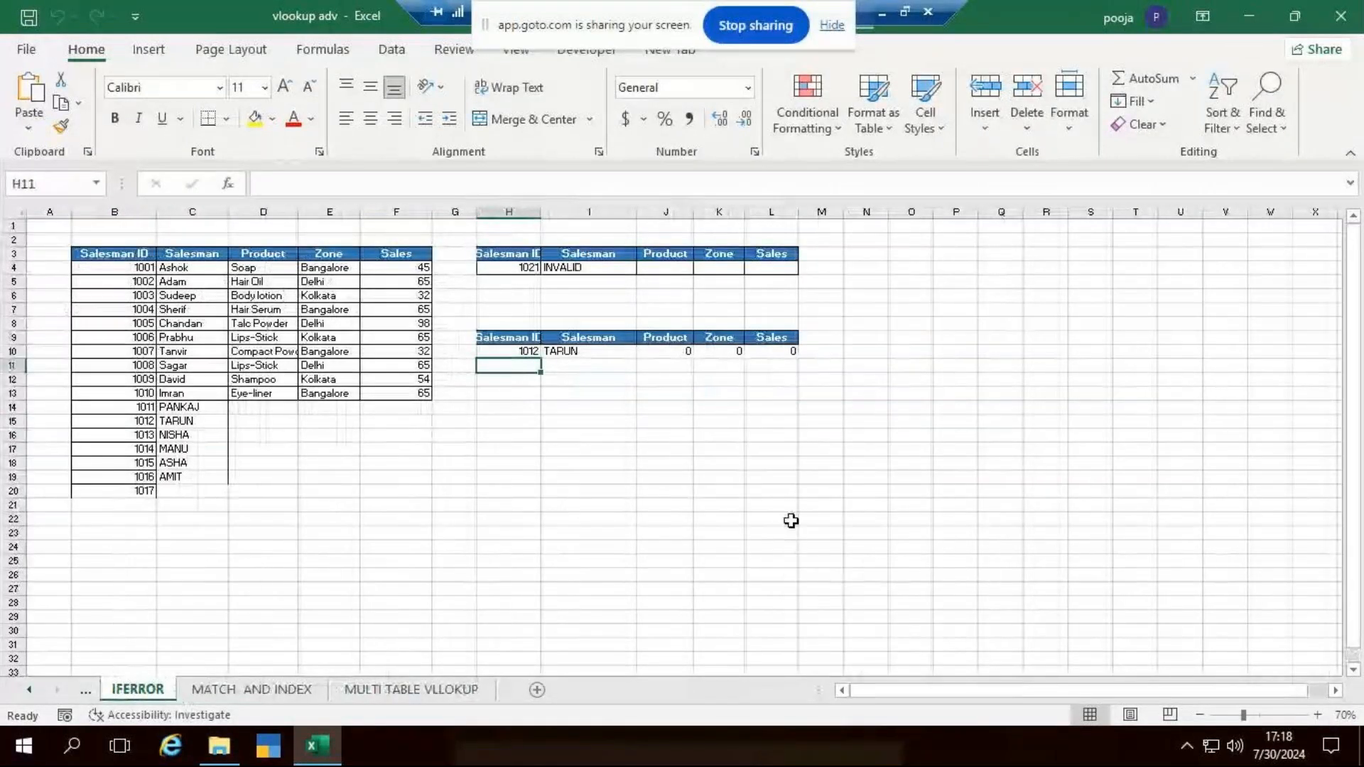
- Delete rows 14 to 21 of the IFERROR sheet, removing the extra entries below Salesman ID 1010
scroll(724, 504, "up", 6)
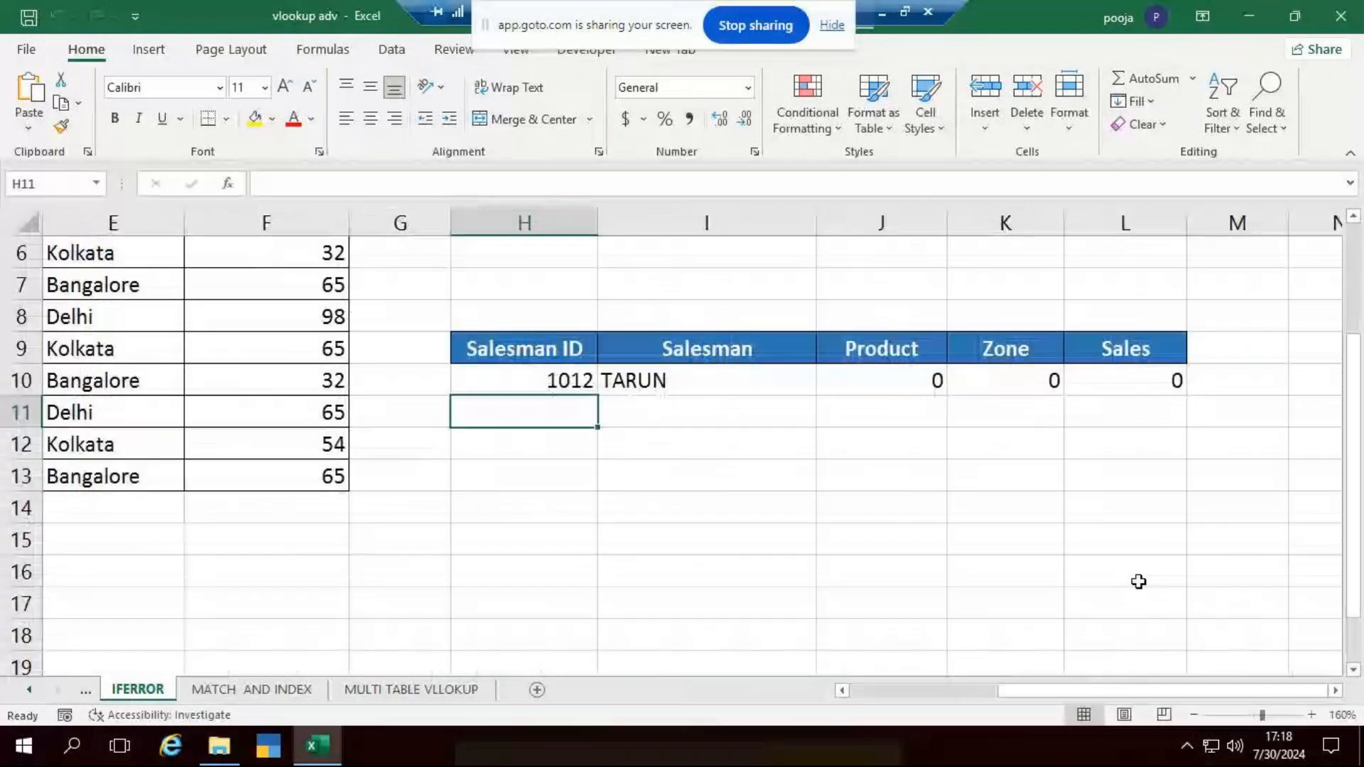
left_click_drag(1132, 690, 575, 680)
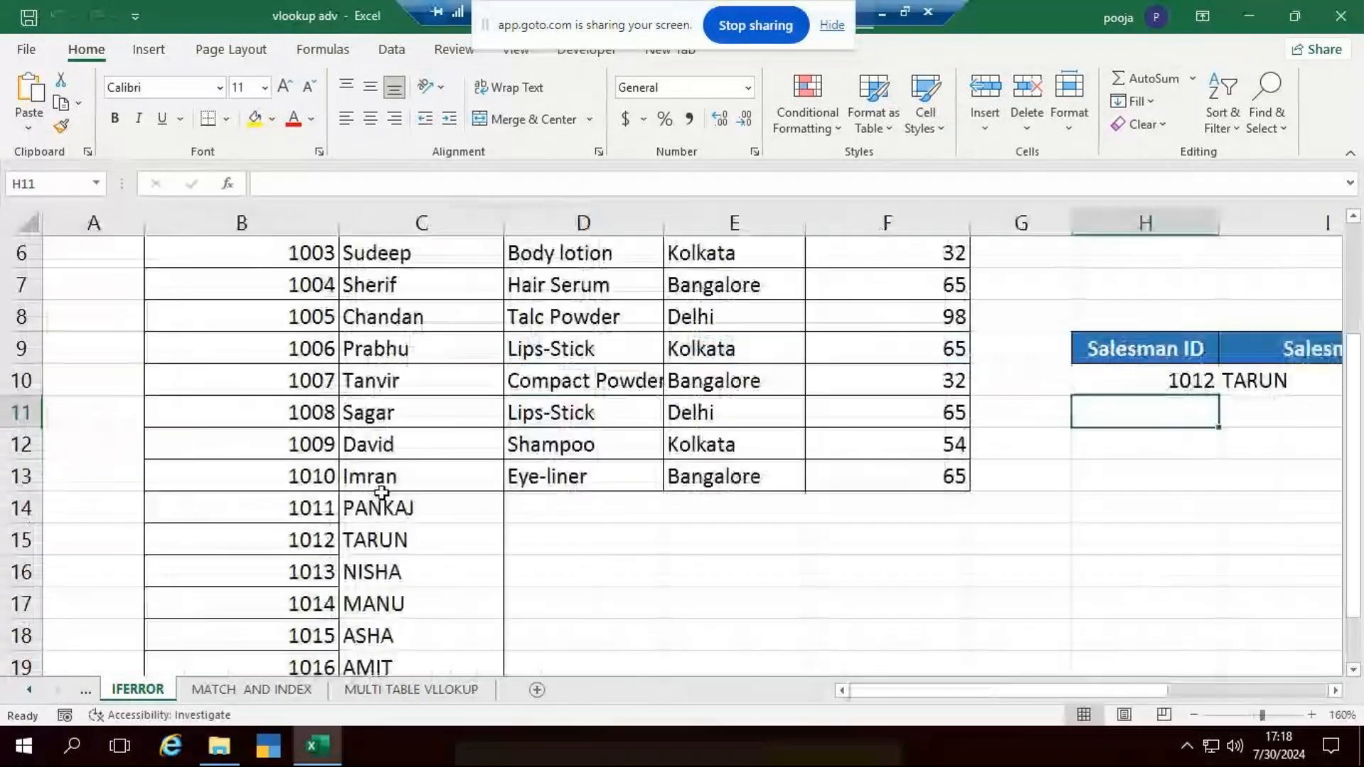
scroll(447, 489, "down", 1)
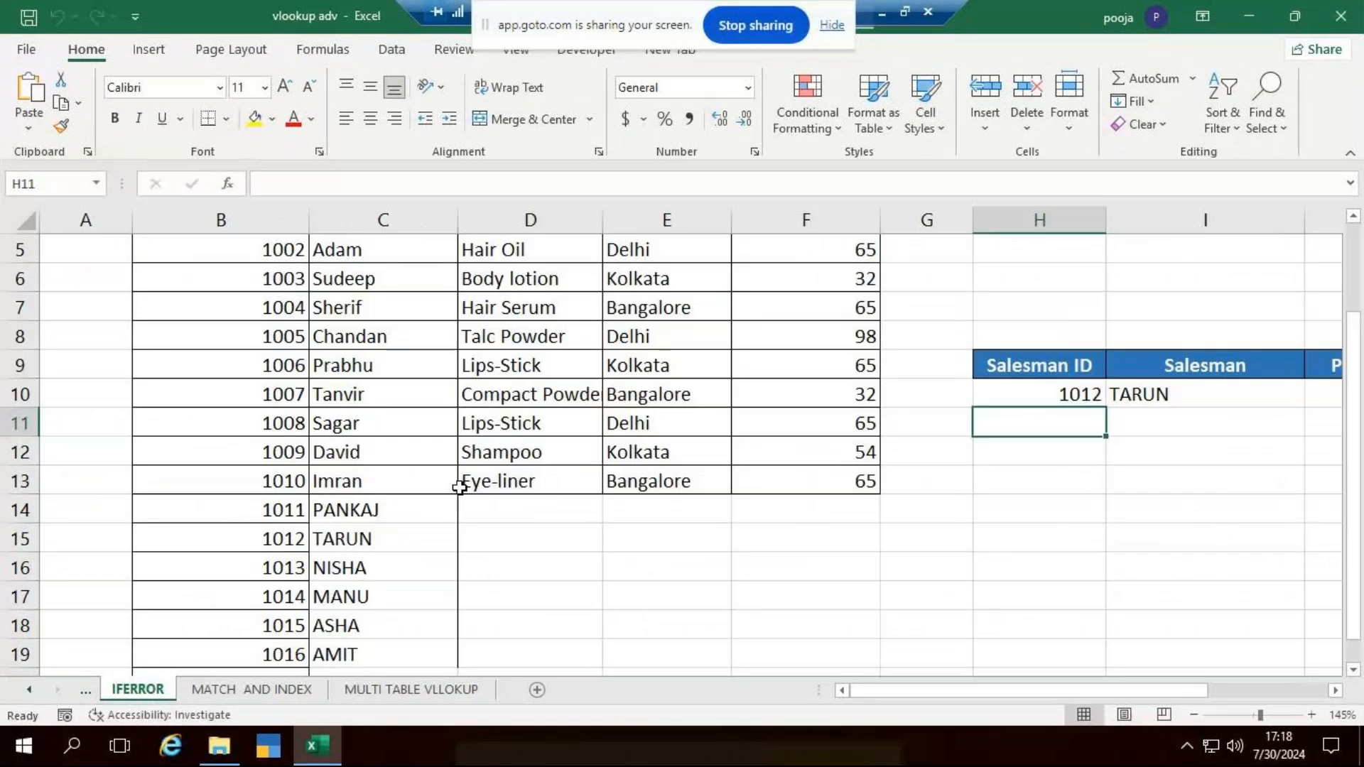
scroll(460, 487, "down", 2)
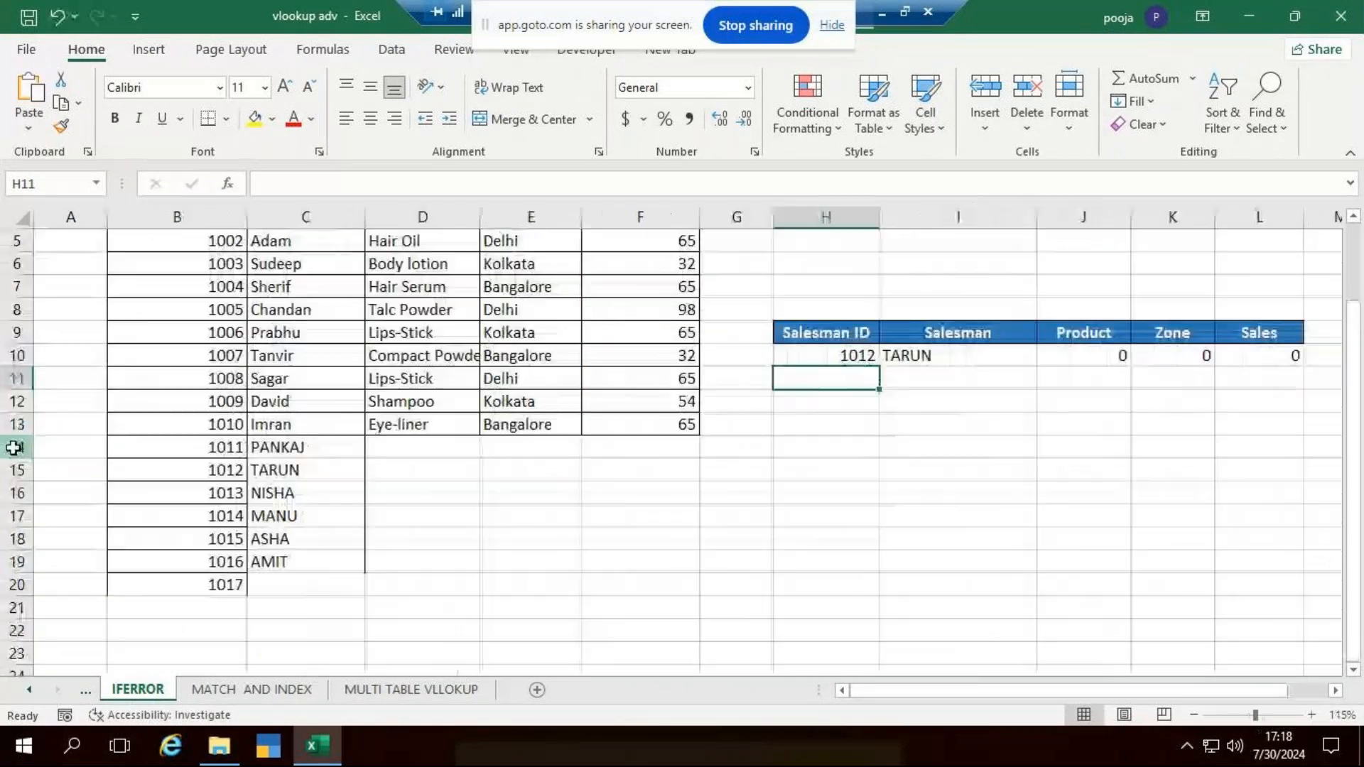
left_click_drag(14, 447, 19, 616)
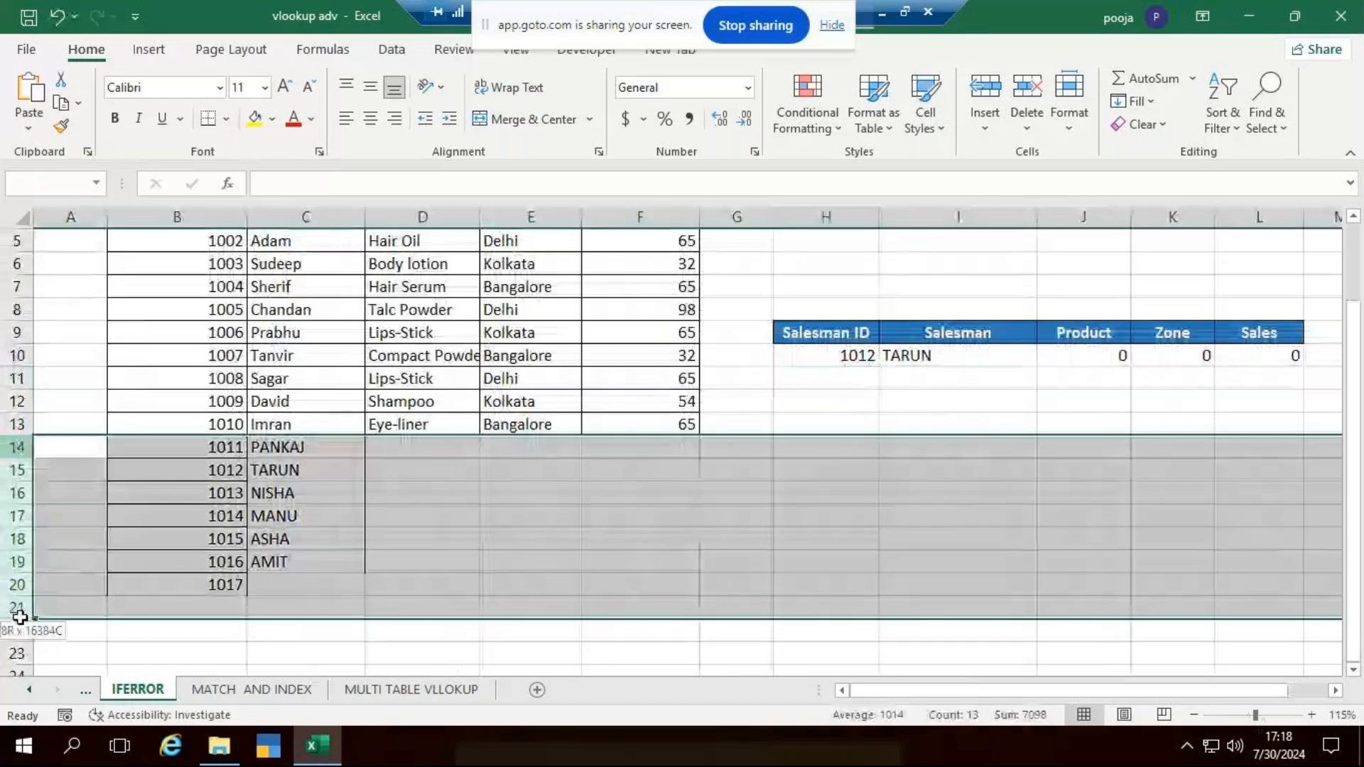
key("Delete")
left_click(924, 579)
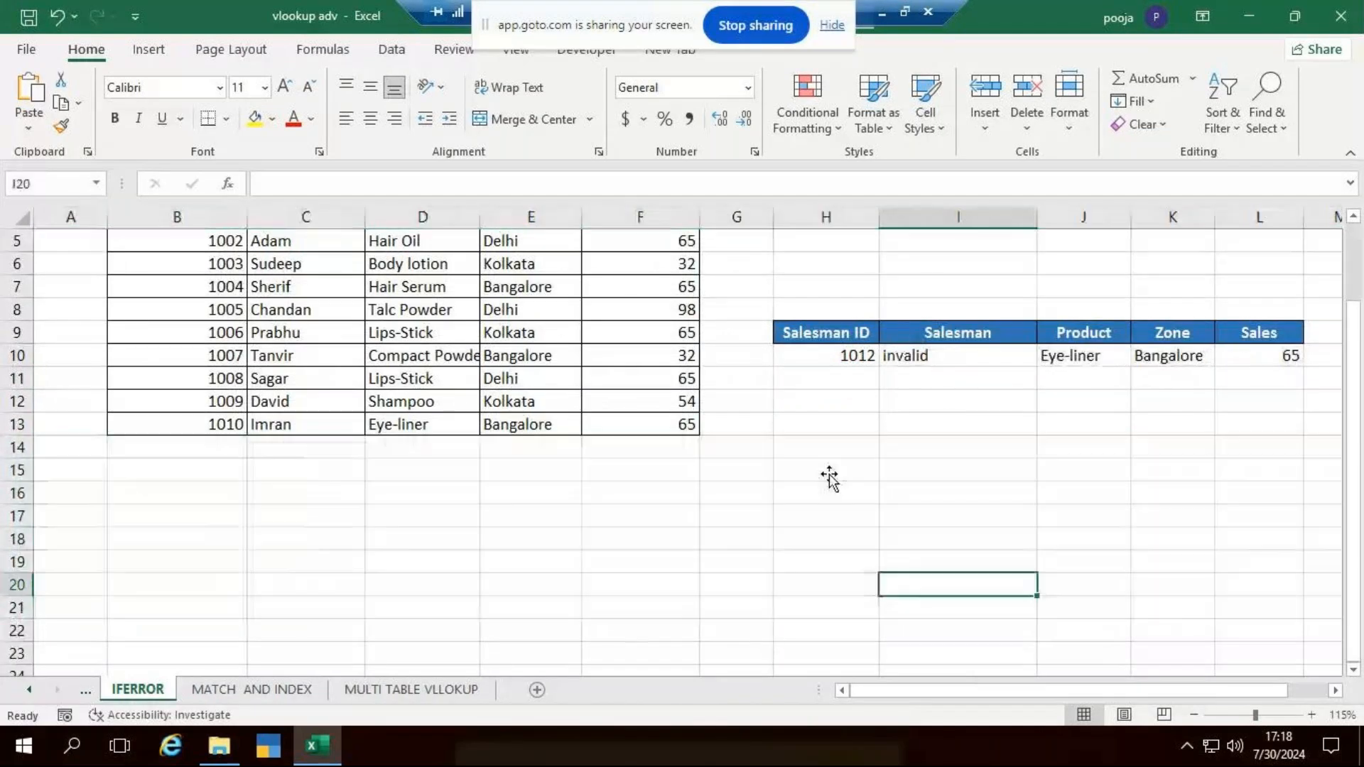
- Clear all contents and formatting of the second lookup table in H9:L10
scroll(825, 469, "up", 2)
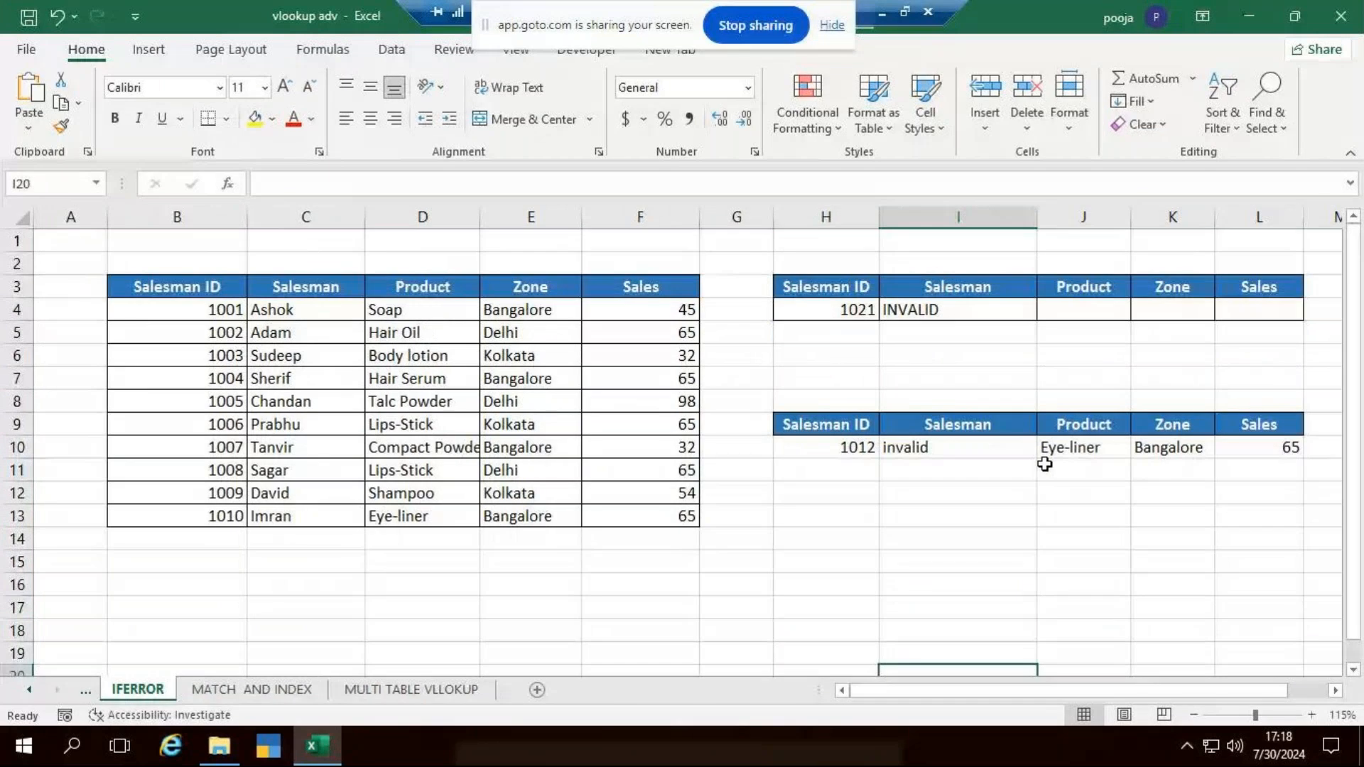
left_click_drag(817, 424, 1272, 448)
left_click(1144, 124)
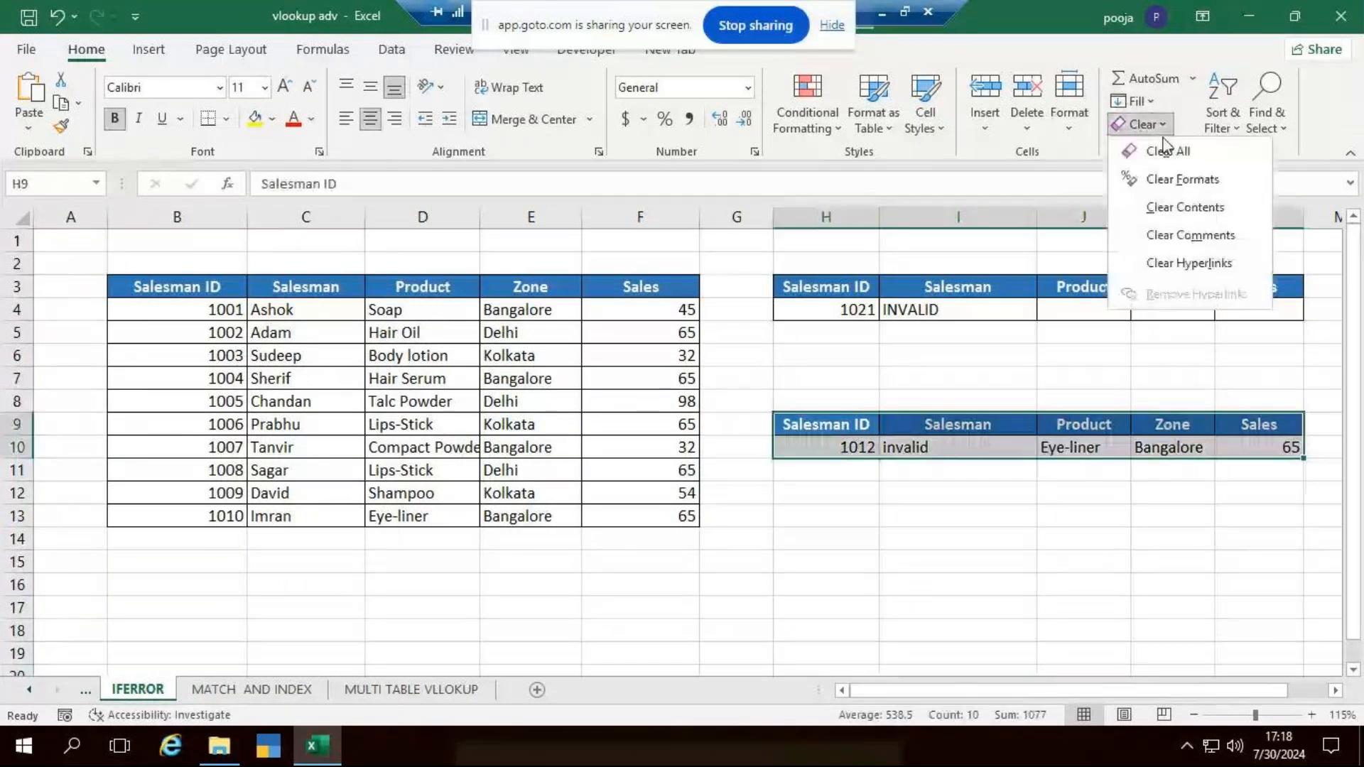
left_click(1168, 151)
left_click(1080, 513)
- Delete the Salesman lookup formula in I4 and set the Salesman ID in H4 to 1001
left_click(998, 309)
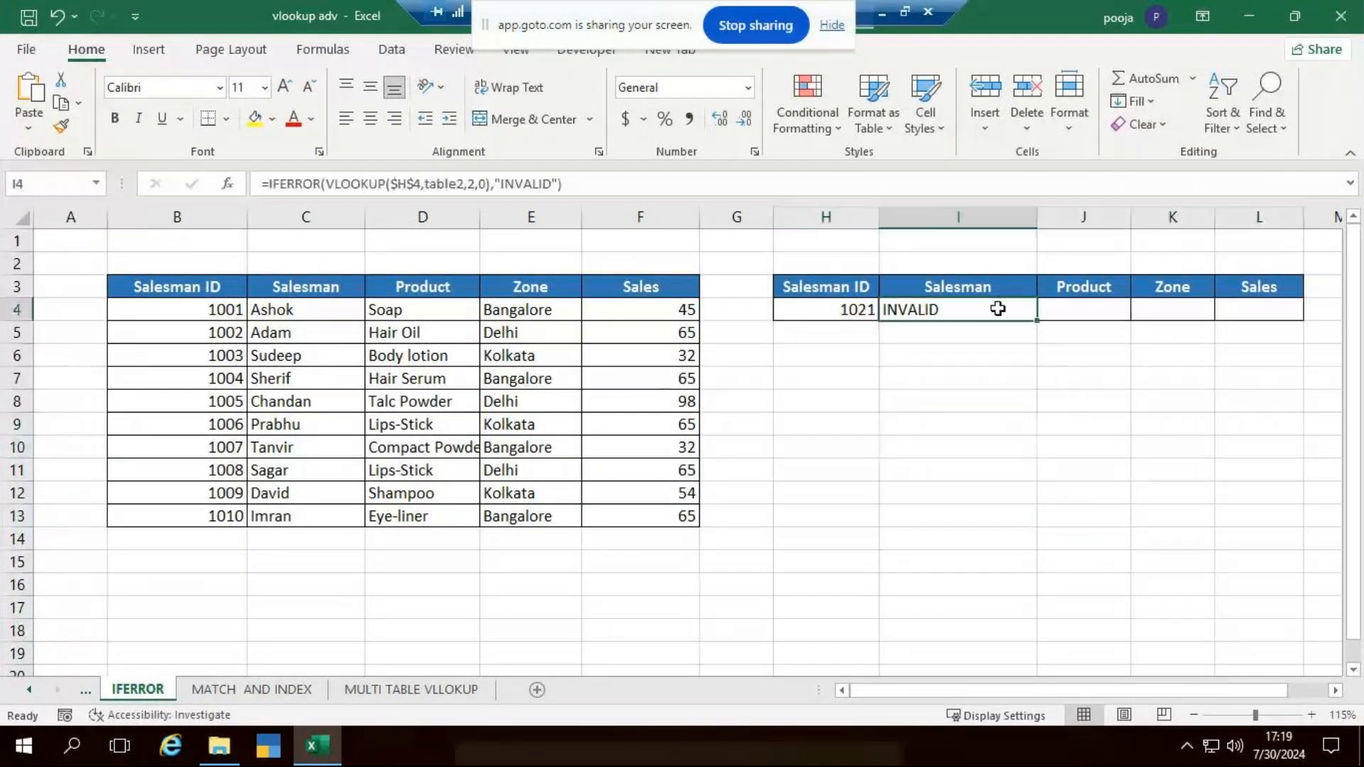
key("Delete")
left_click(959, 469)
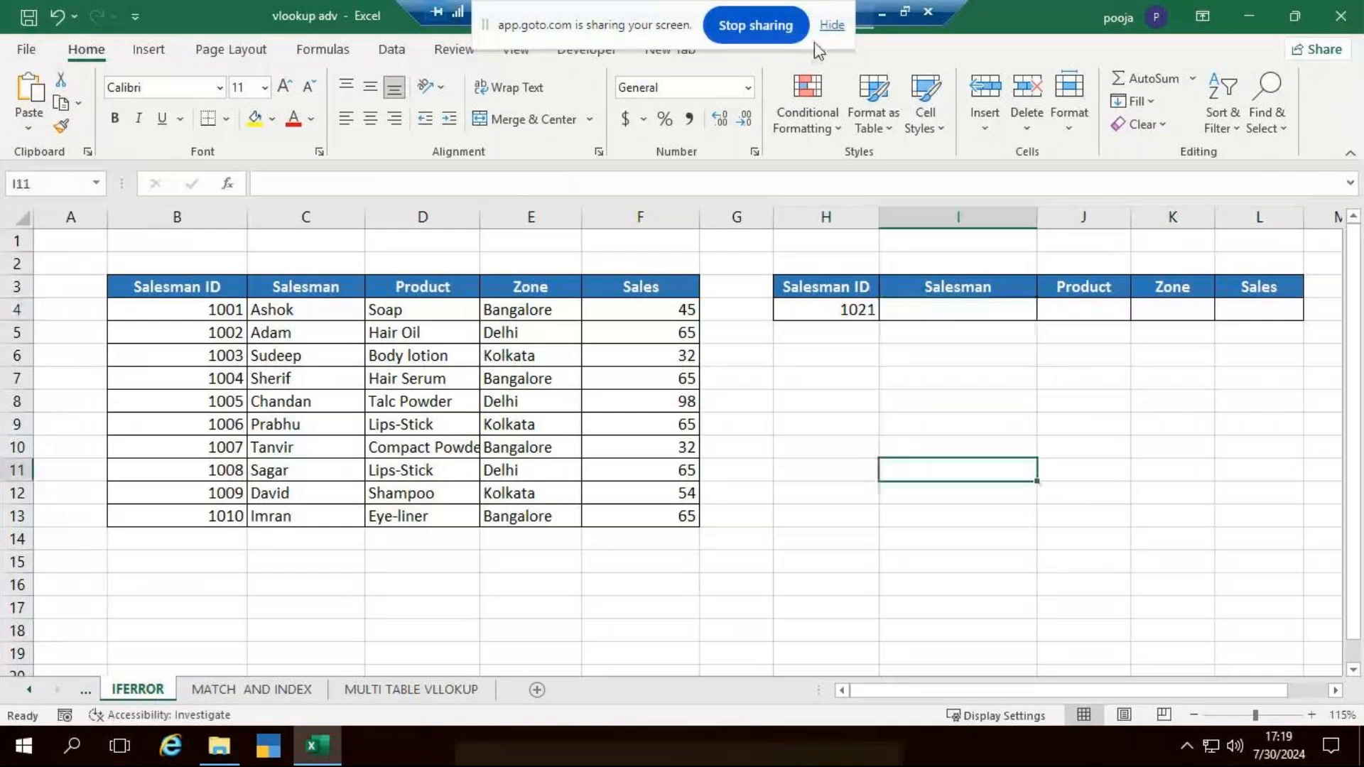
left_click(830, 309)
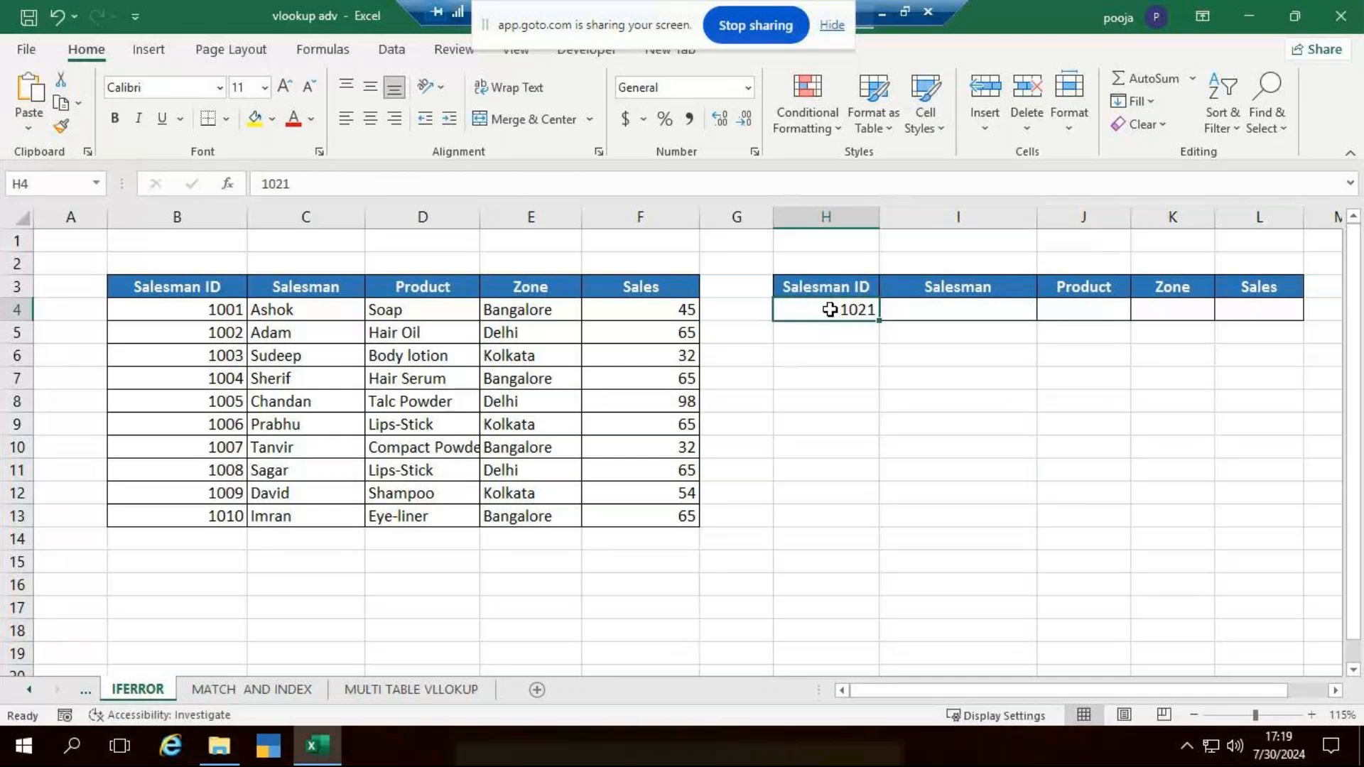
key("Delete")
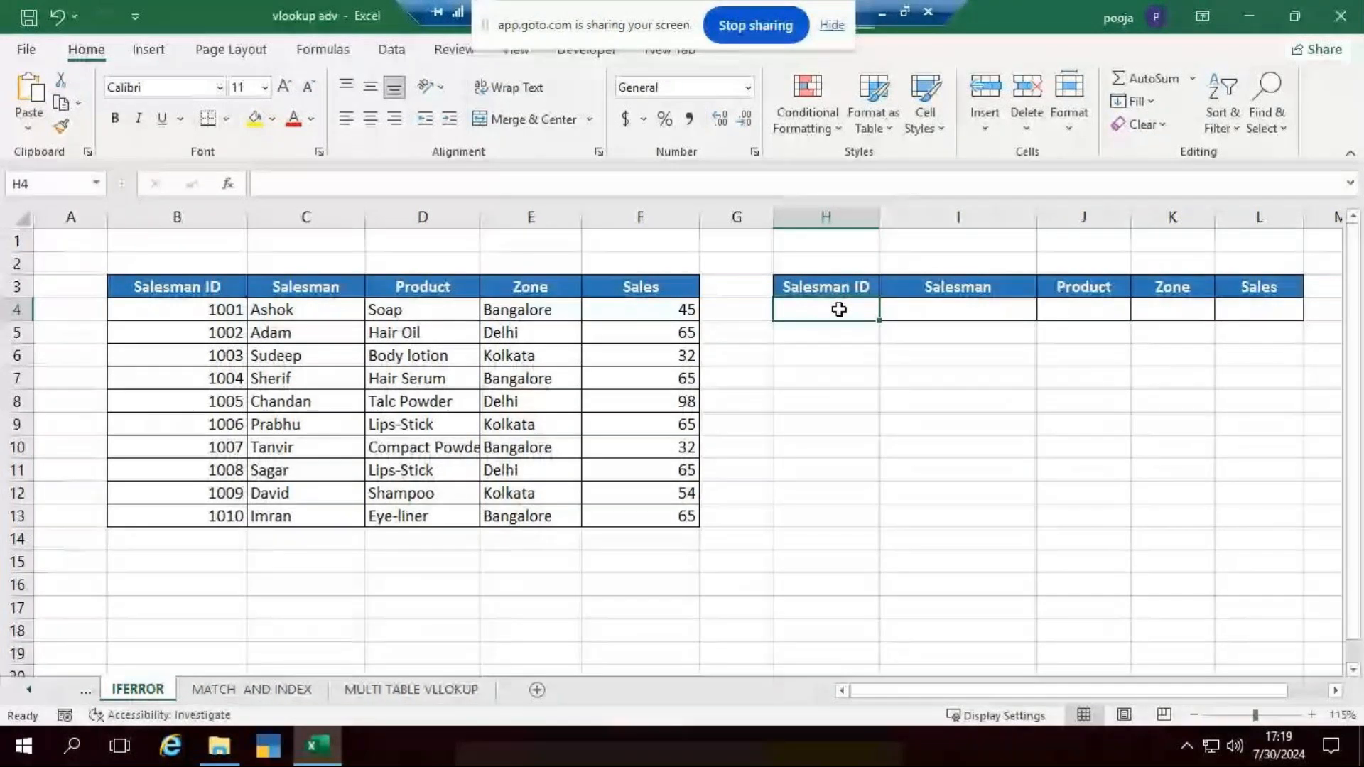
type("1001")
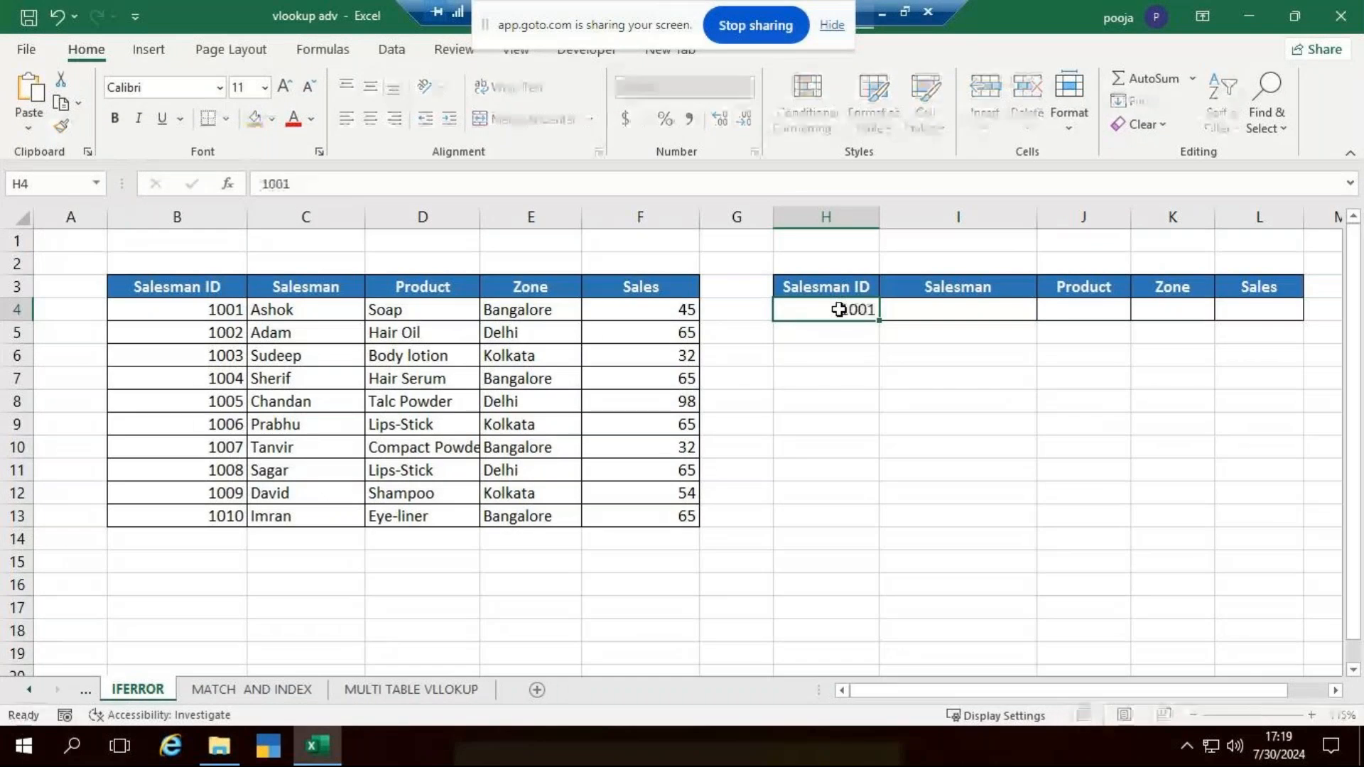
key("Tab")
- Write the trial formula =VLOOKUP(H4,B3:F13,2,0) in the Salesman cell I4, and discard it without entering it
type("=vl")
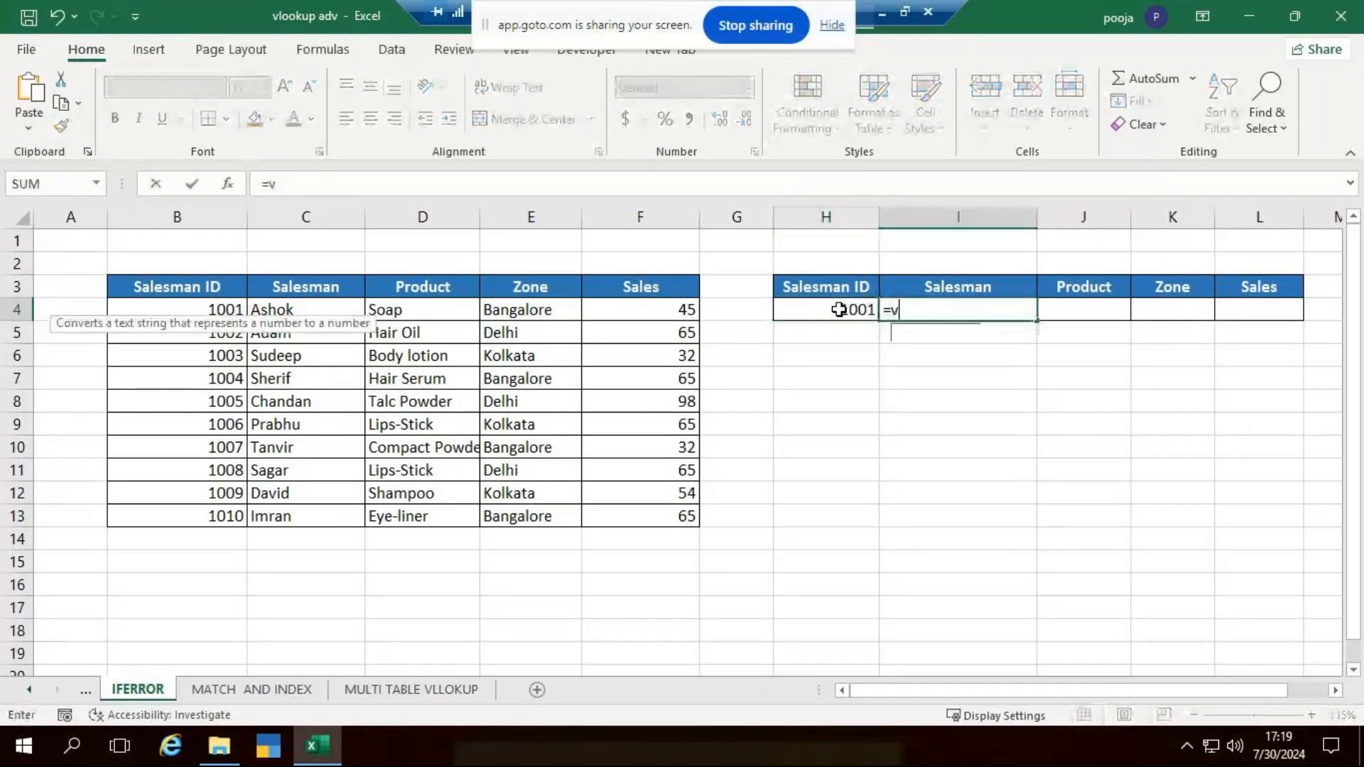
key("Tab")
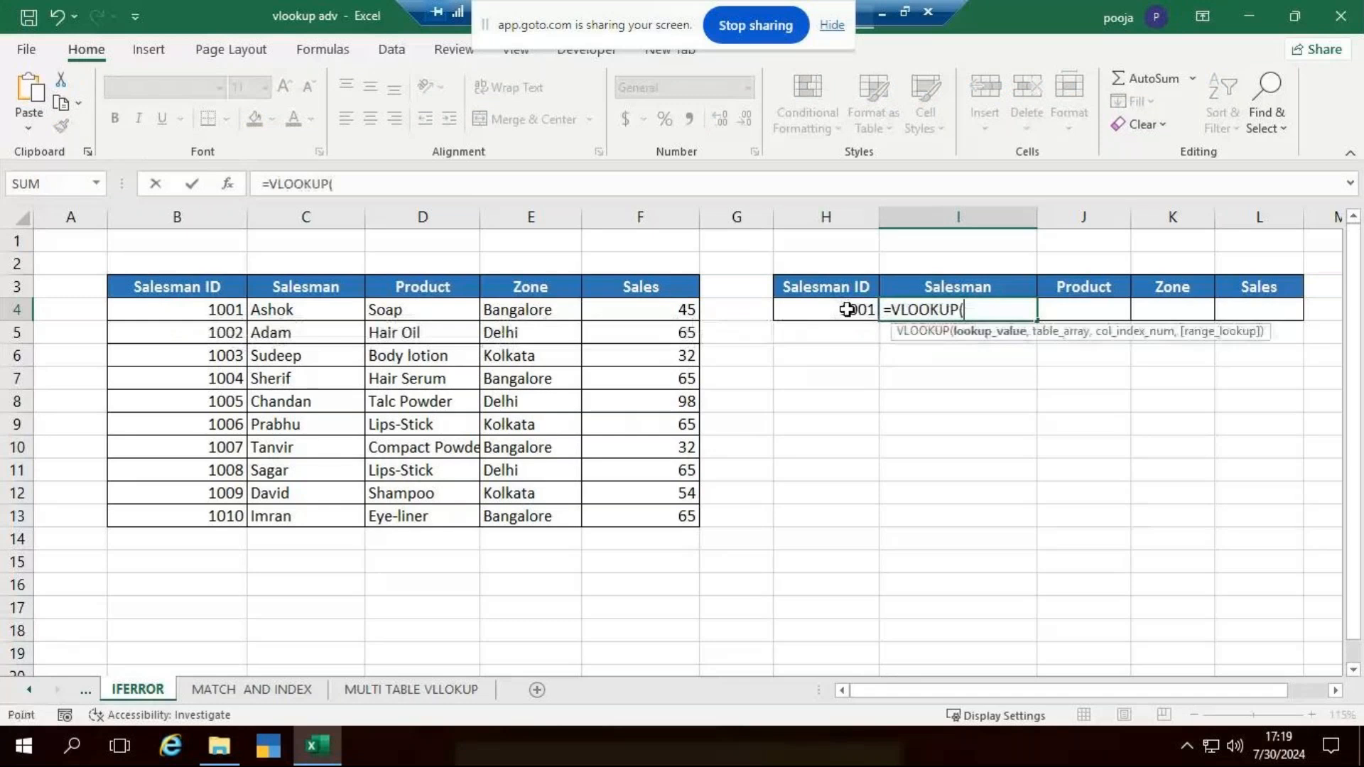
left_click(840, 310)
type(",")
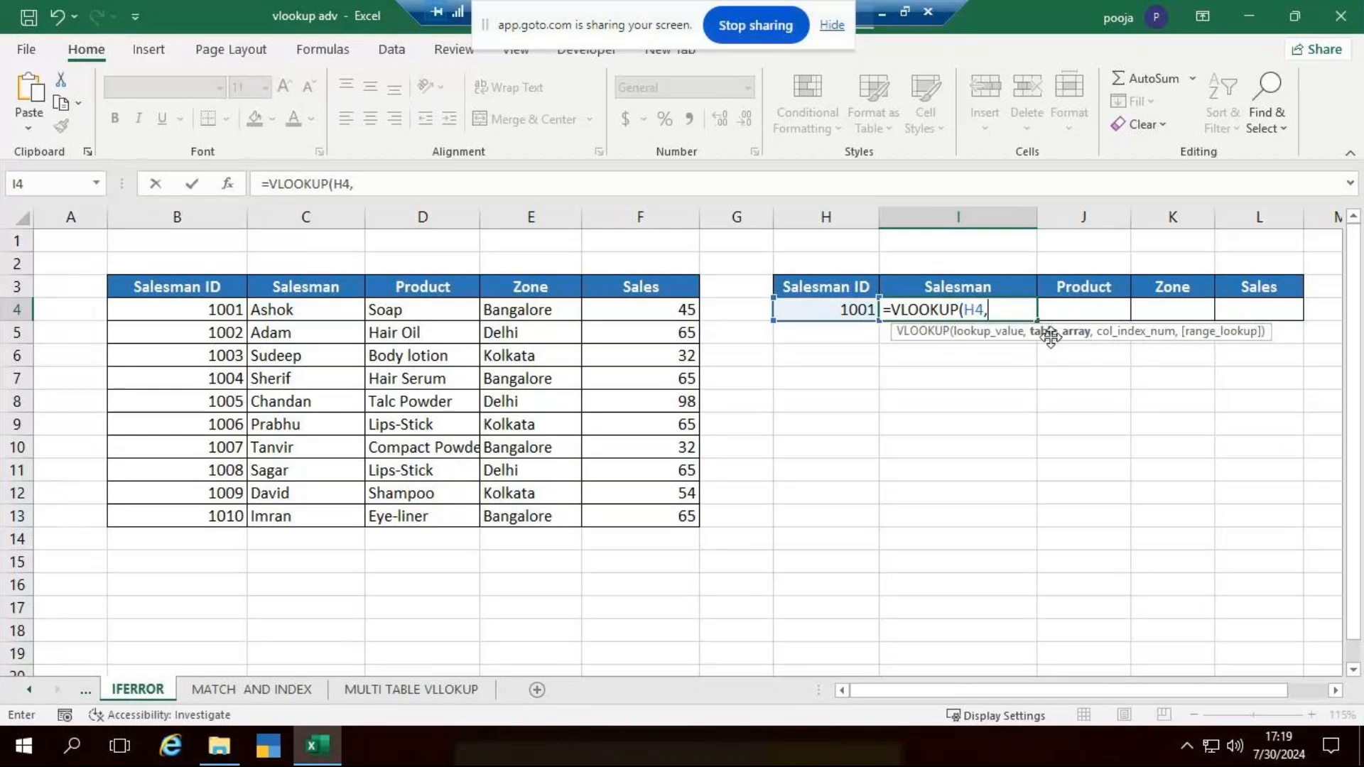
left_click_drag(178, 286, 652, 519)
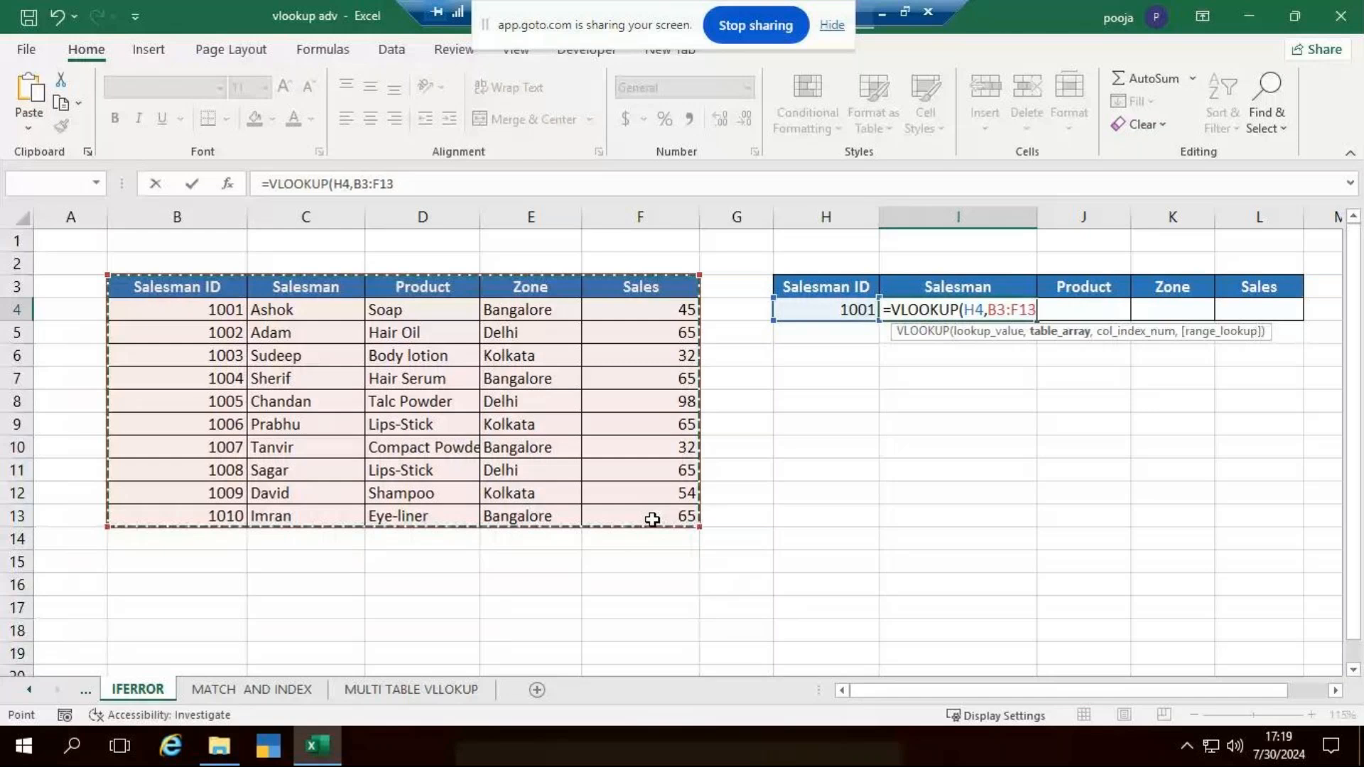
type(",2,")
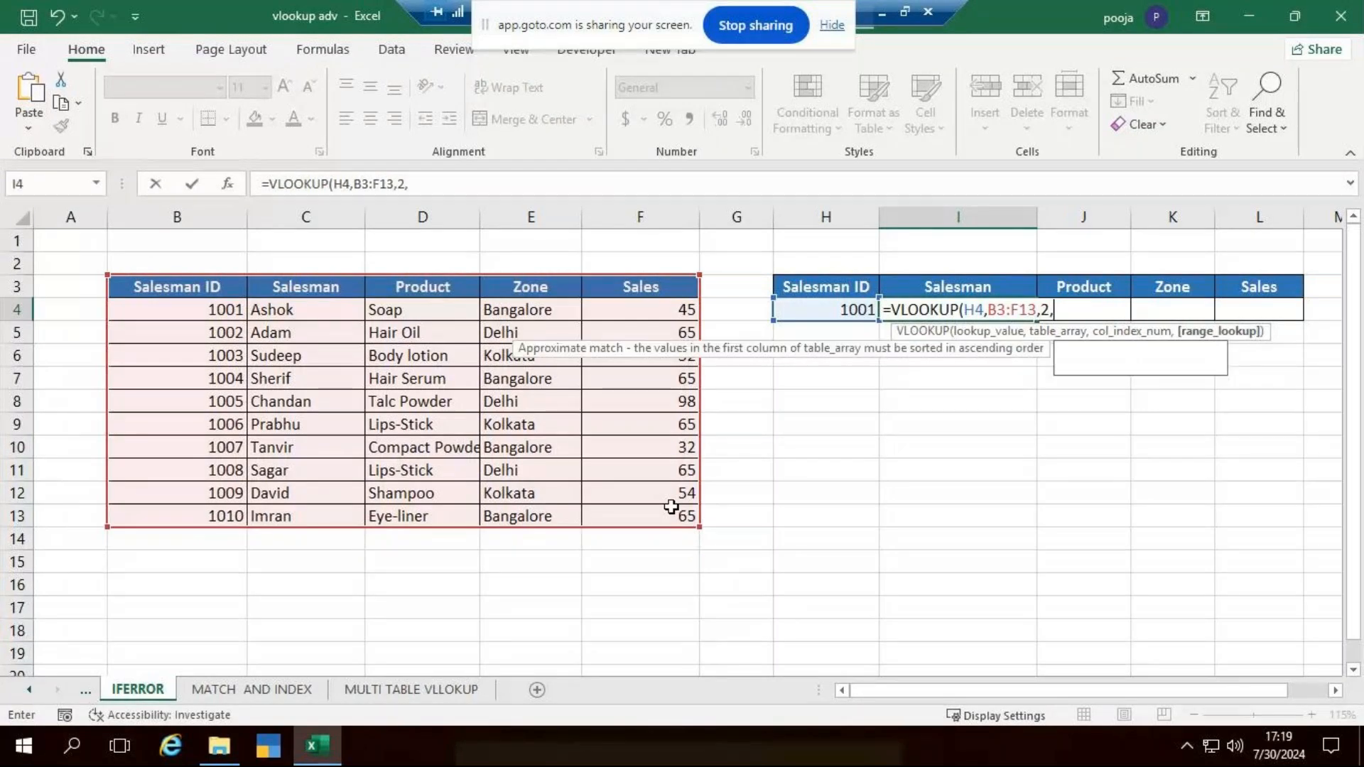
type("0)")
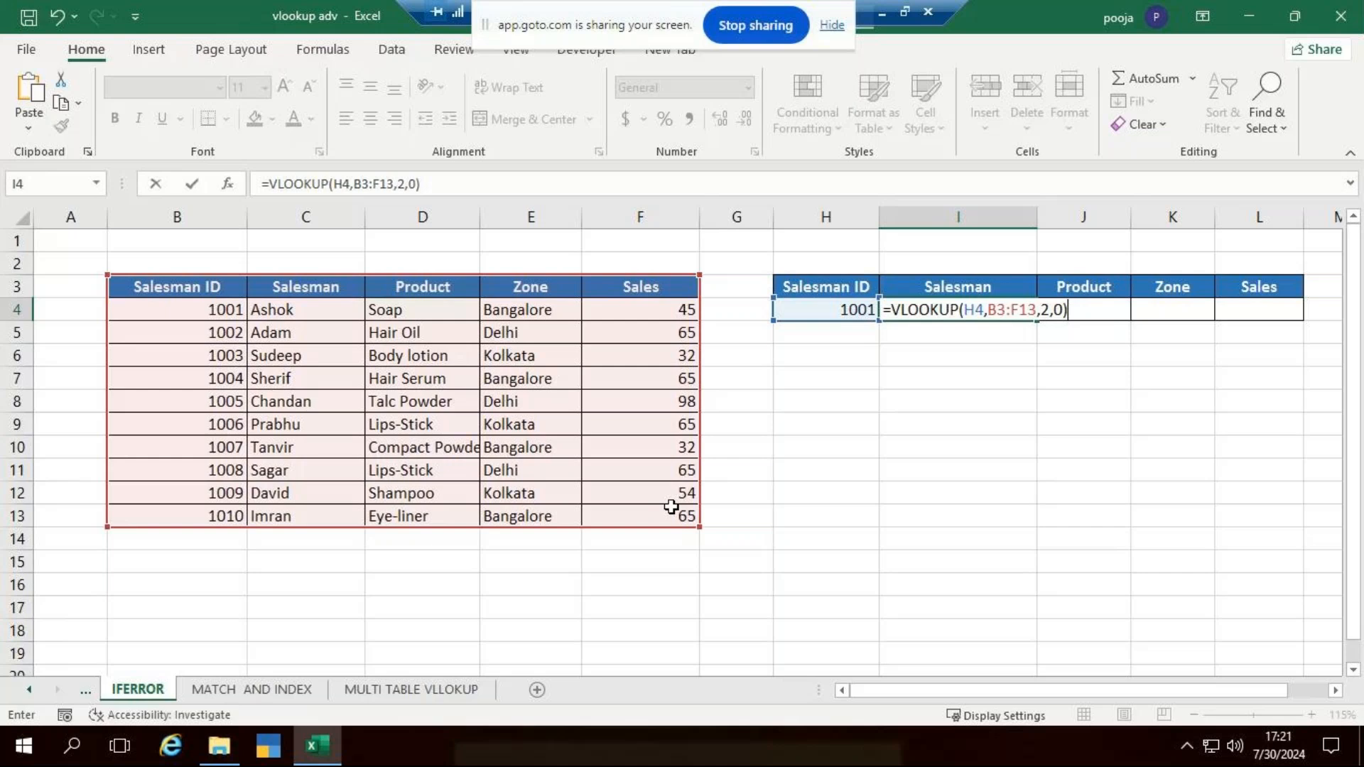
key("Escape")
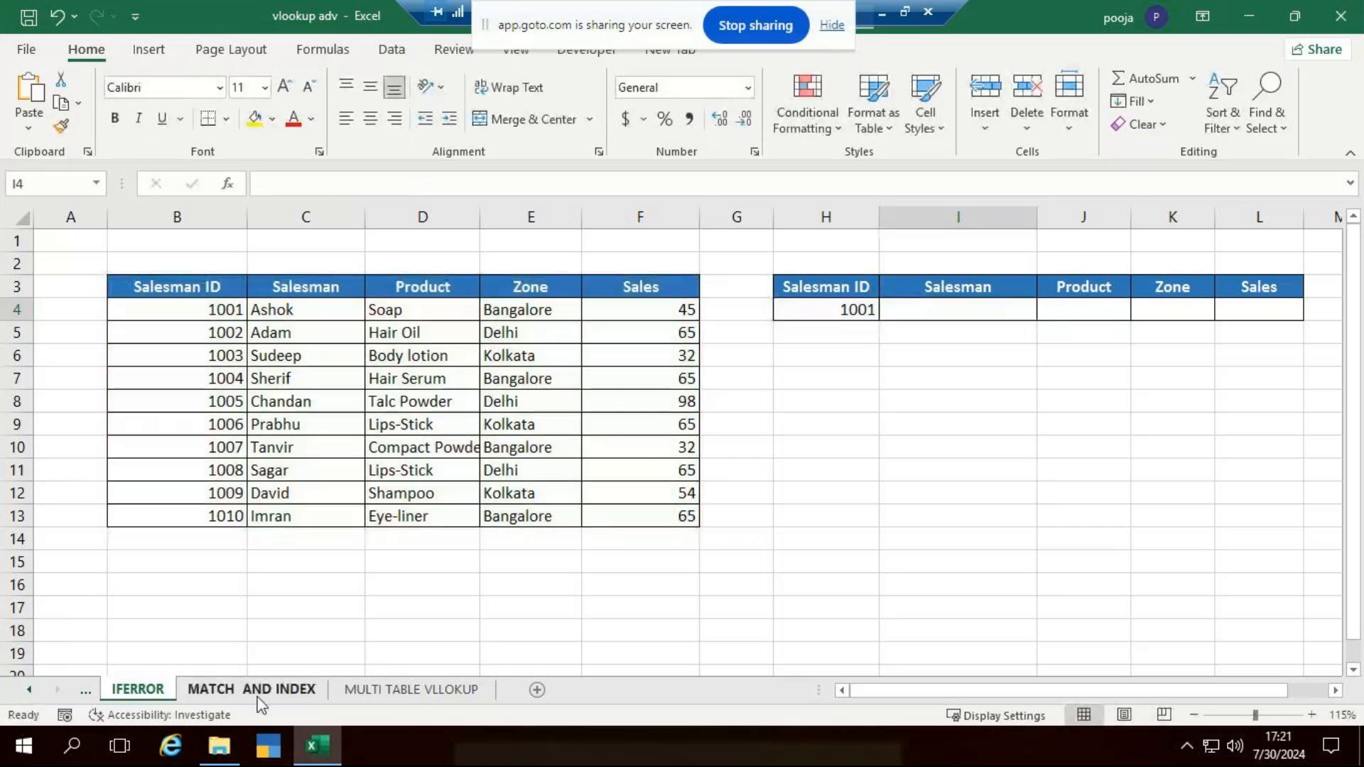
- Delete the MATCH AND INDEX sheet from the workbook and return to the IFERROR sheet
right_click(260, 689)
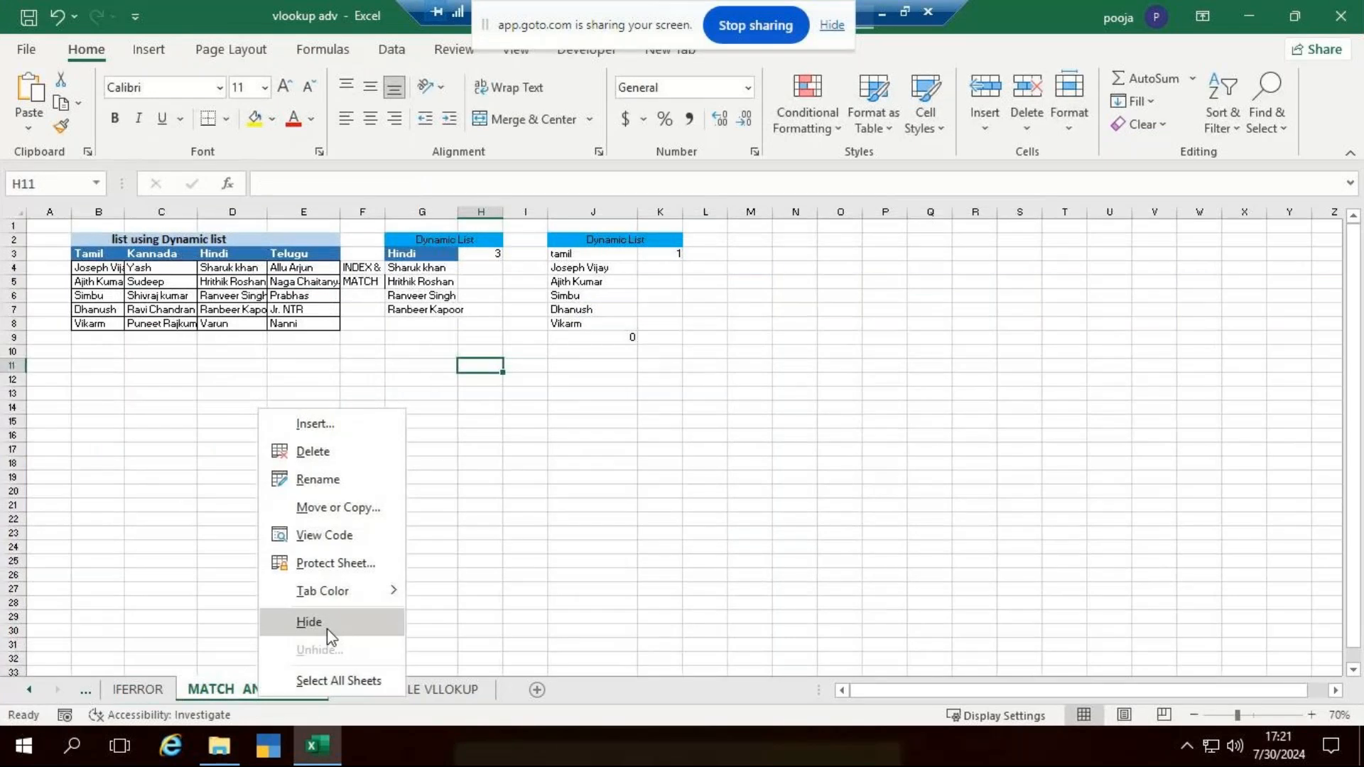
left_click(313, 451)
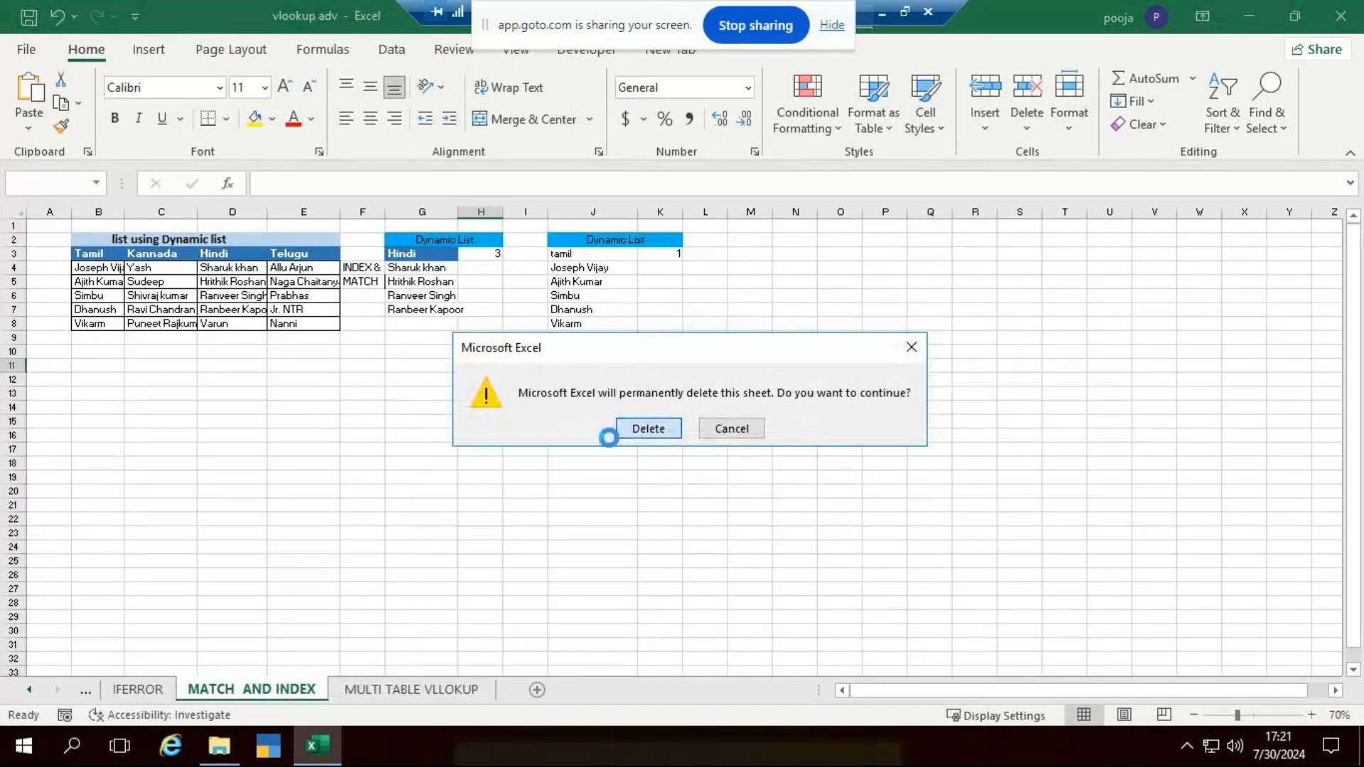
left_click(626, 429)
left_click(153, 689)
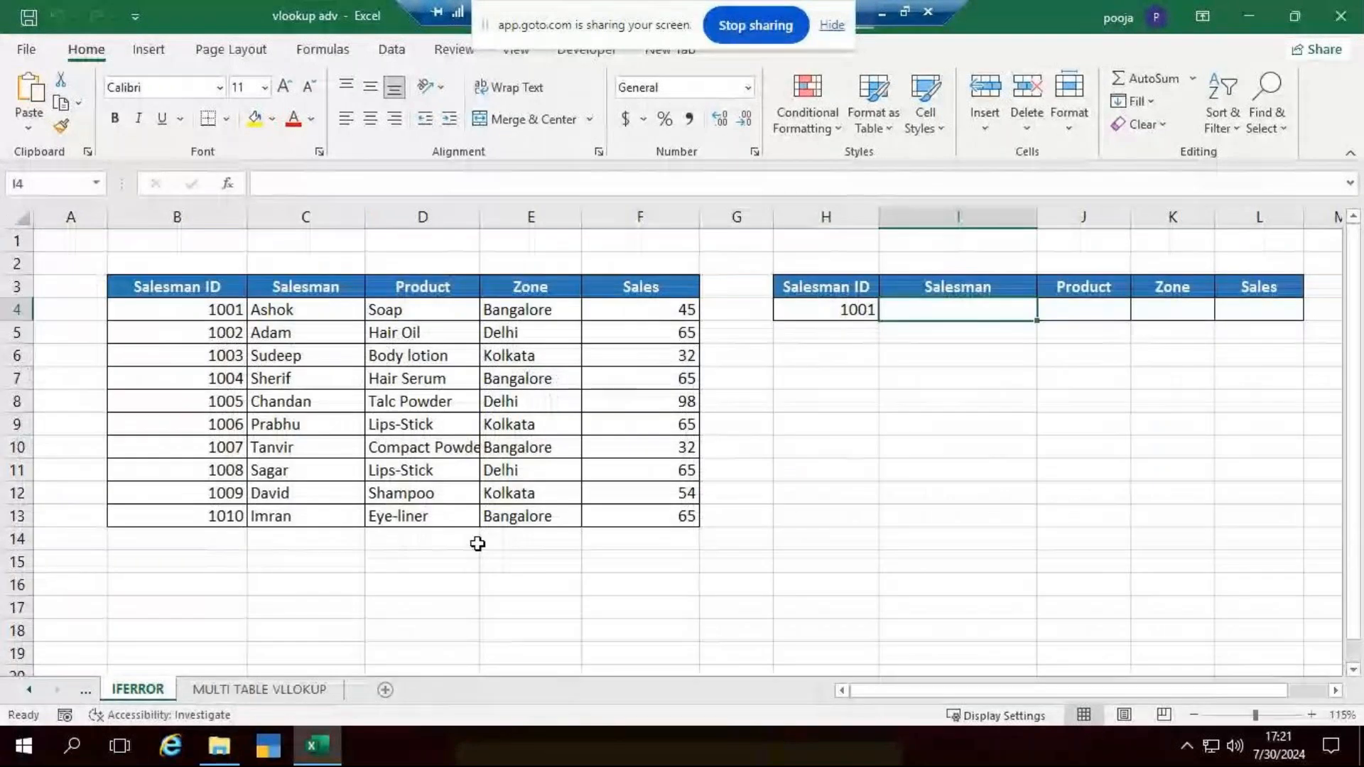
- Enter =VLOOKUP(H4,B3:F13,2,0) in the Salesman cell I4 of the lookup table
left_click(1171, 609)
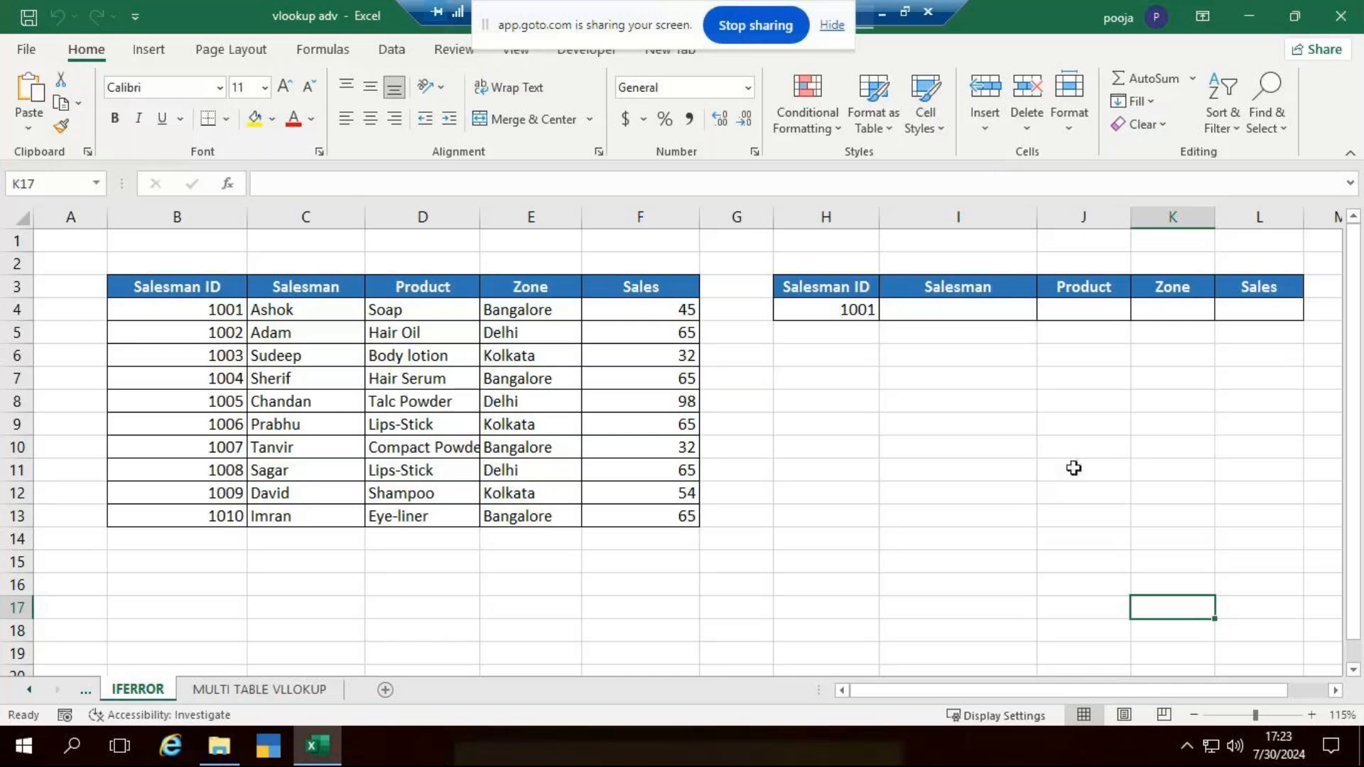
left_click(853, 441)
left_click(1024, 310)
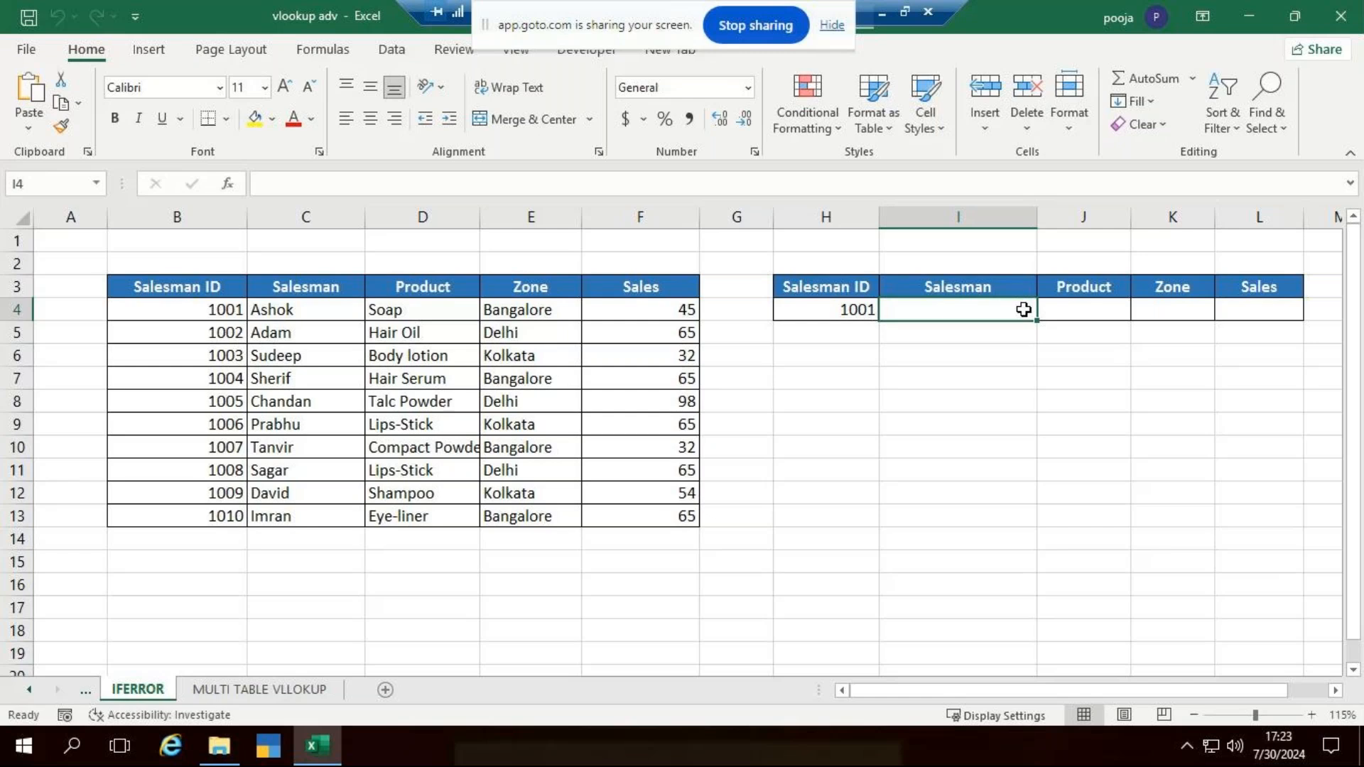
type("=VLOOKUP(")
left_click(836, 310)
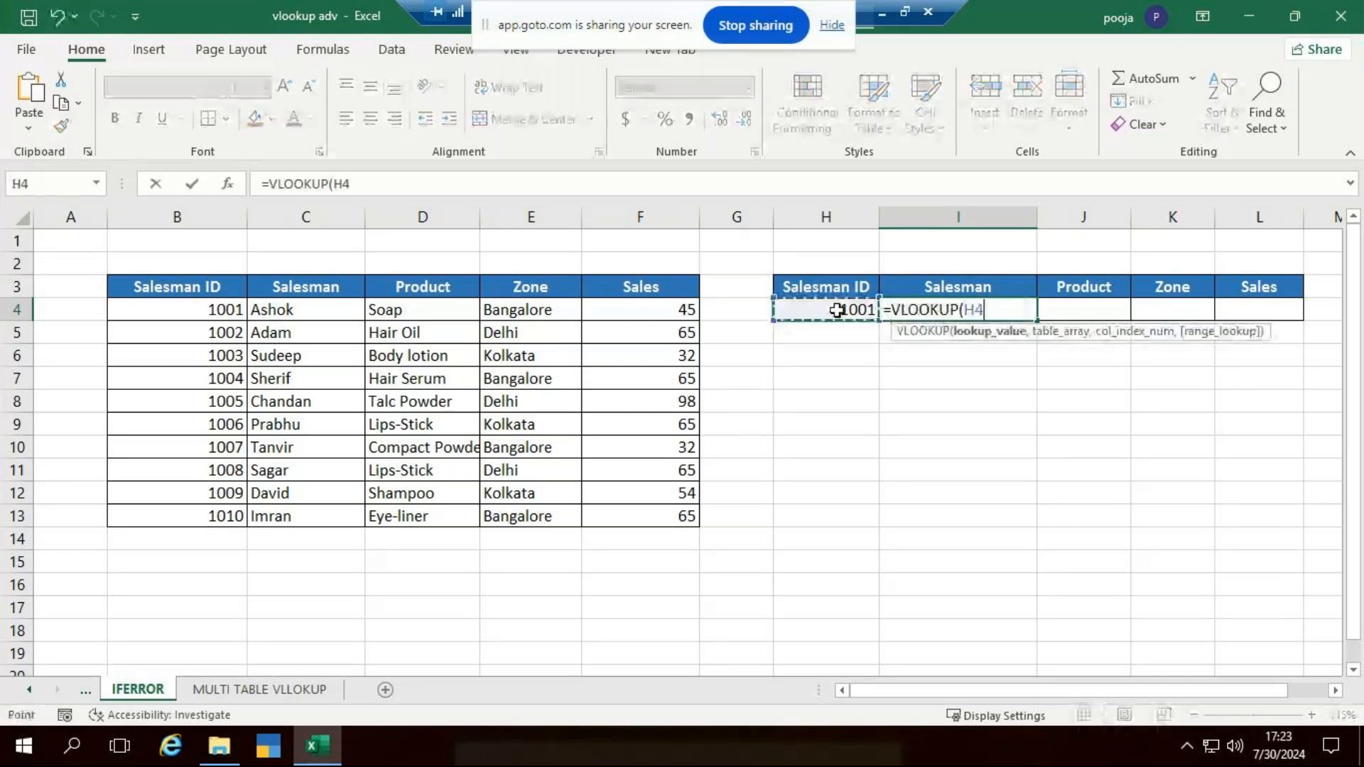
type(",")
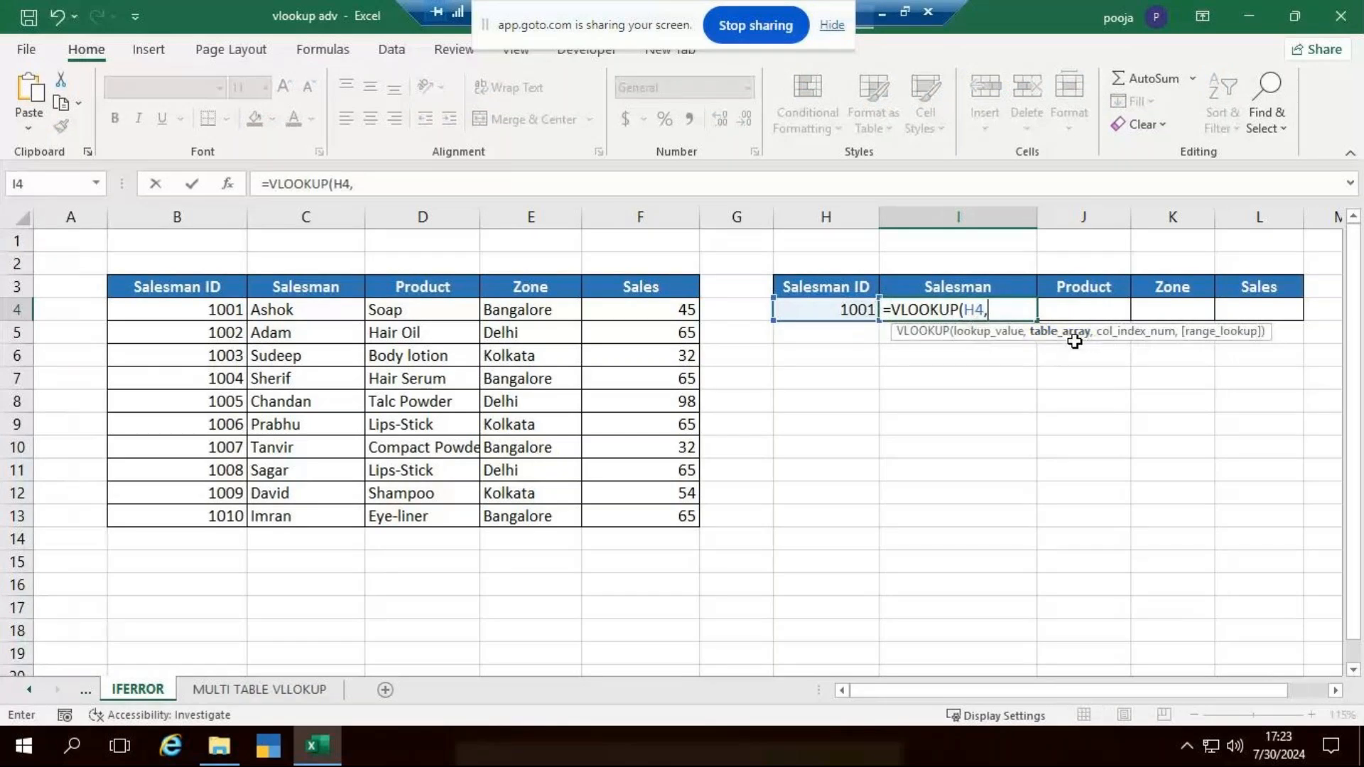
left_click_drag(193, 283, 651, 517)
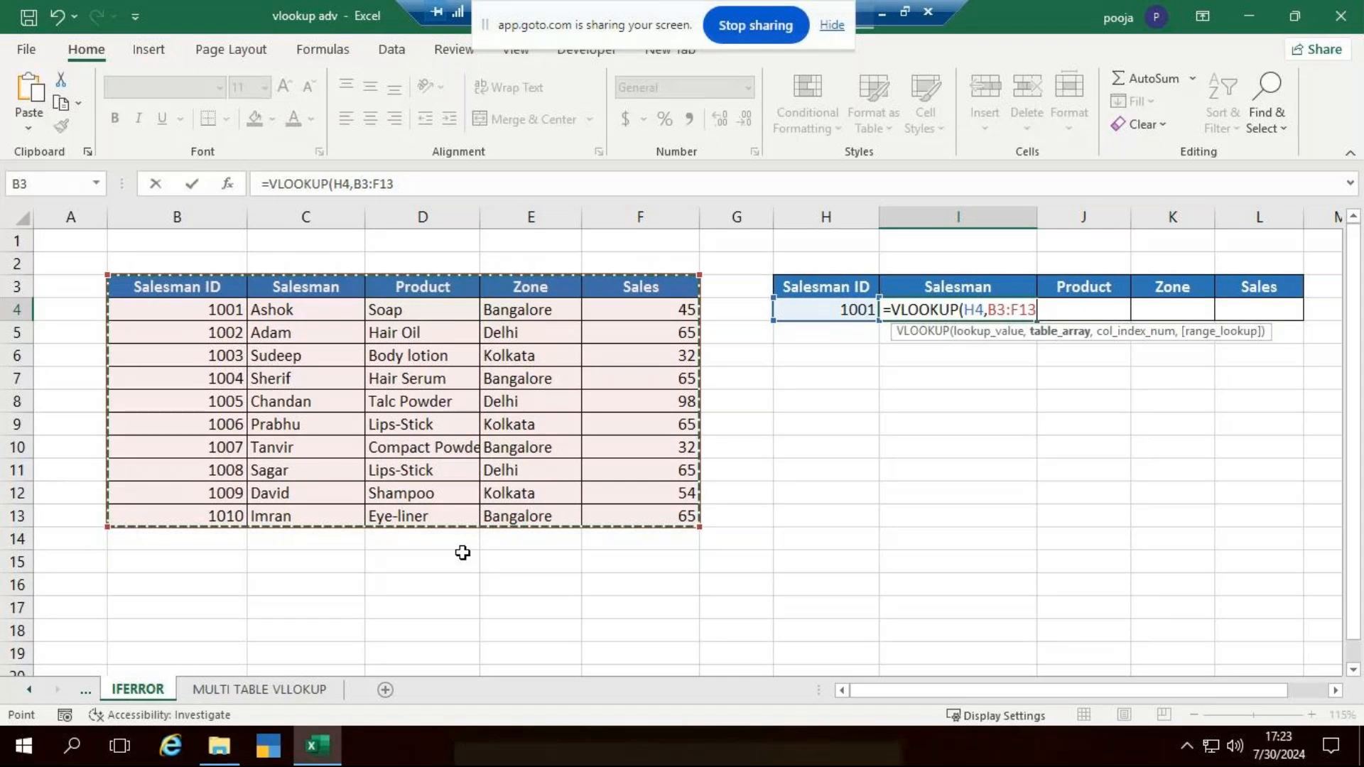
type(",")
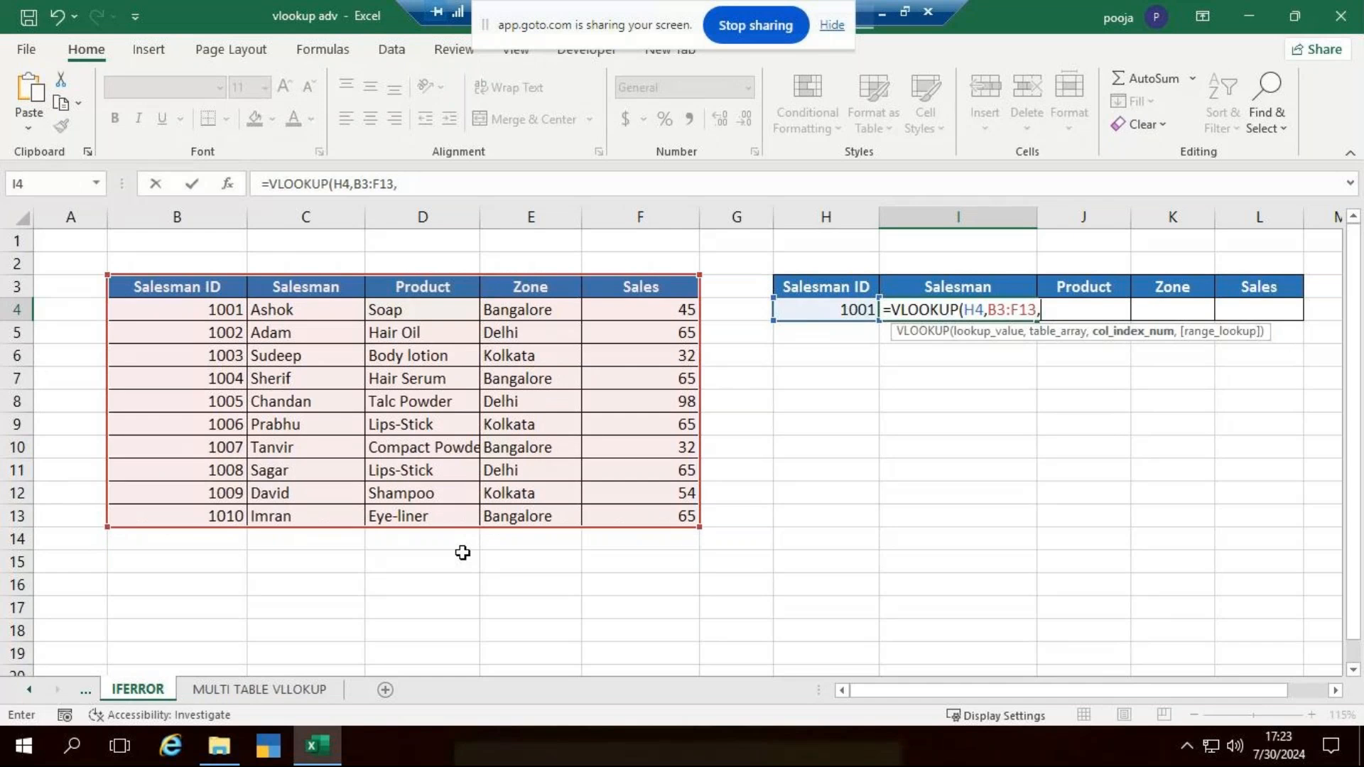
type("2,0)")
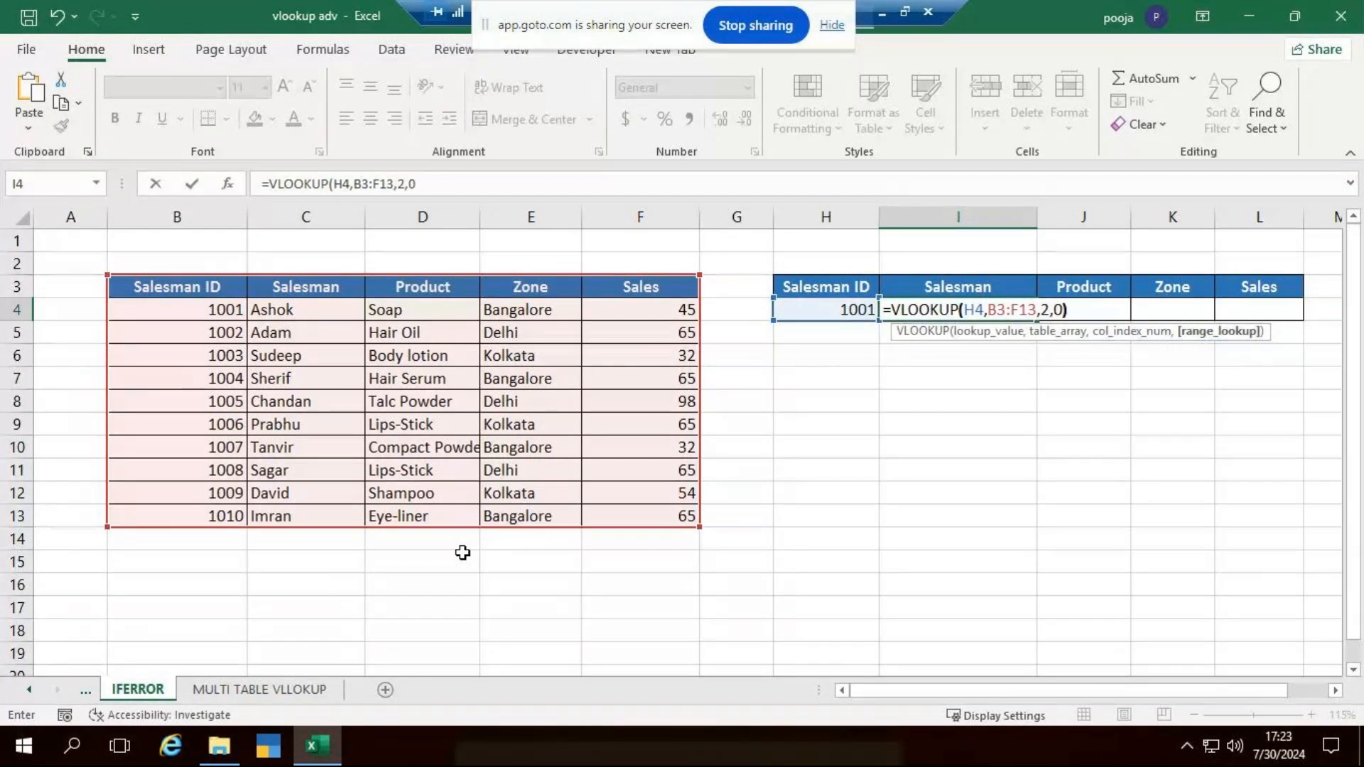
key("Return")
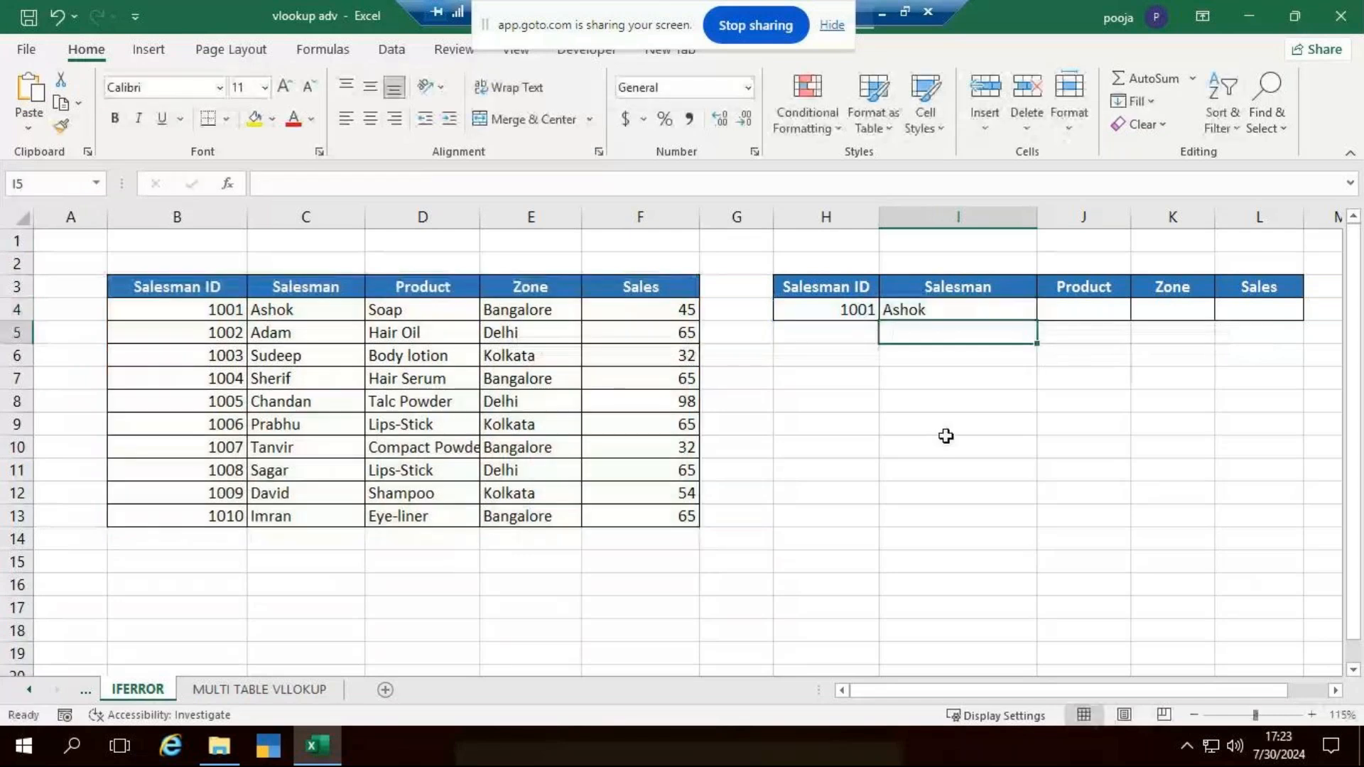
- Set the Salesman ID to look up in H4 to 1011
left_click(875, 317)
type("101")
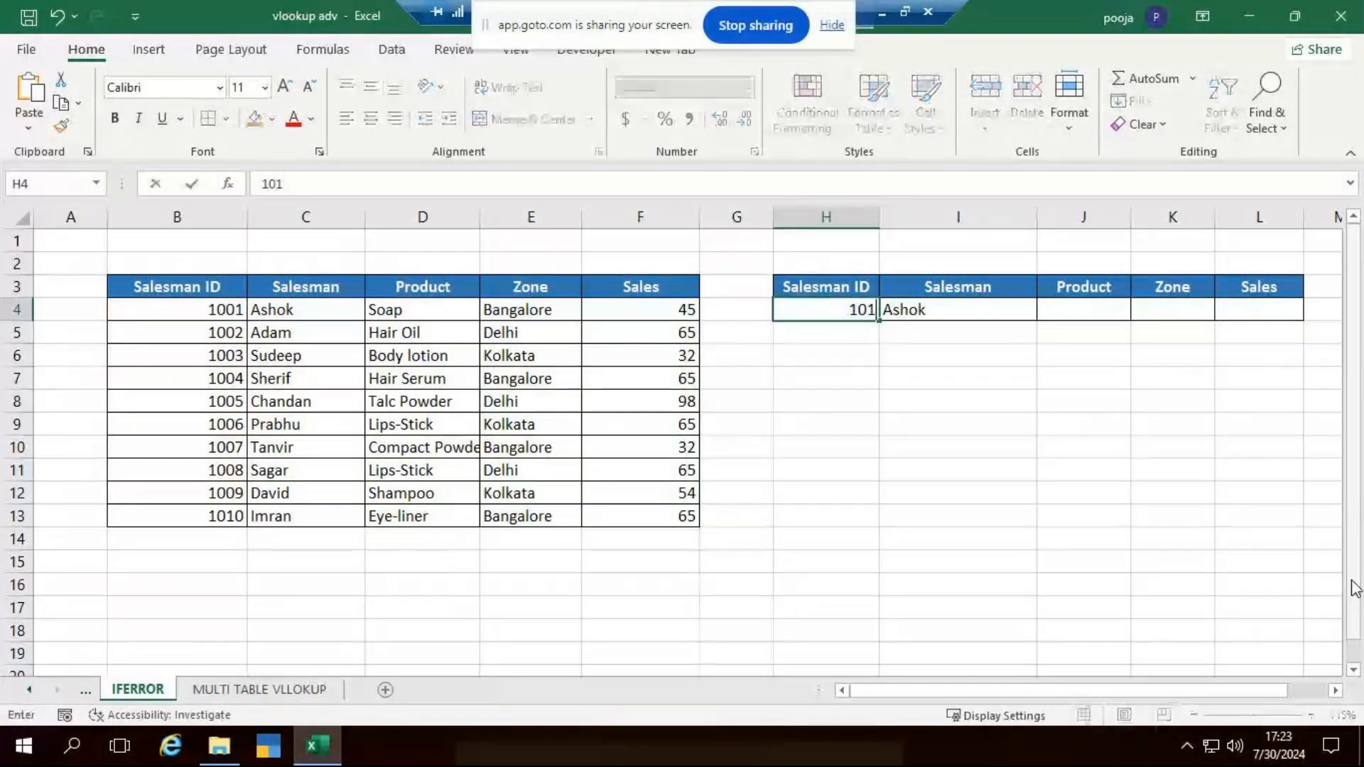
type("1")
key("Return")
- Start a new record in row 14 with Salesman ID 1011 and the salesman's name
left_click(211, 537)
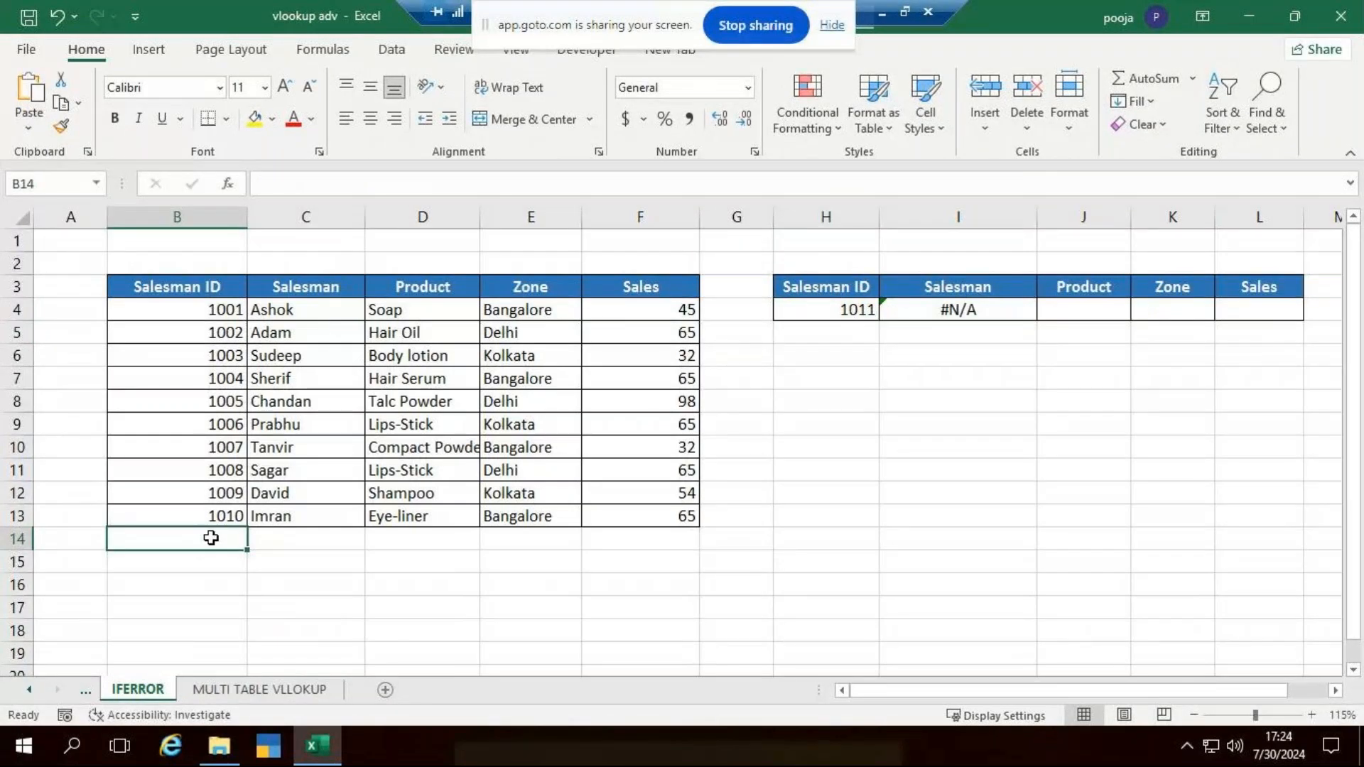
type("1011")
key("Tab")
type("Ram")
key("ctrl+Return")
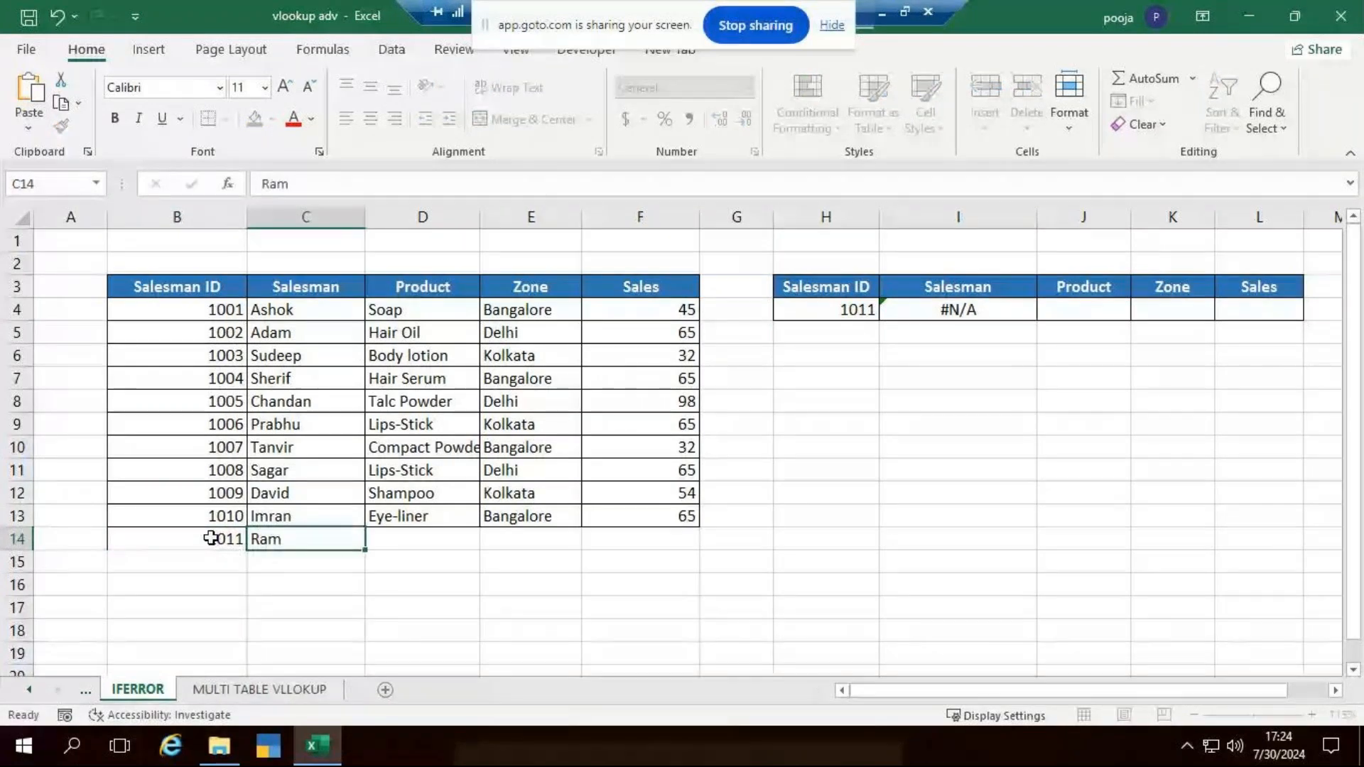
key("Tab")
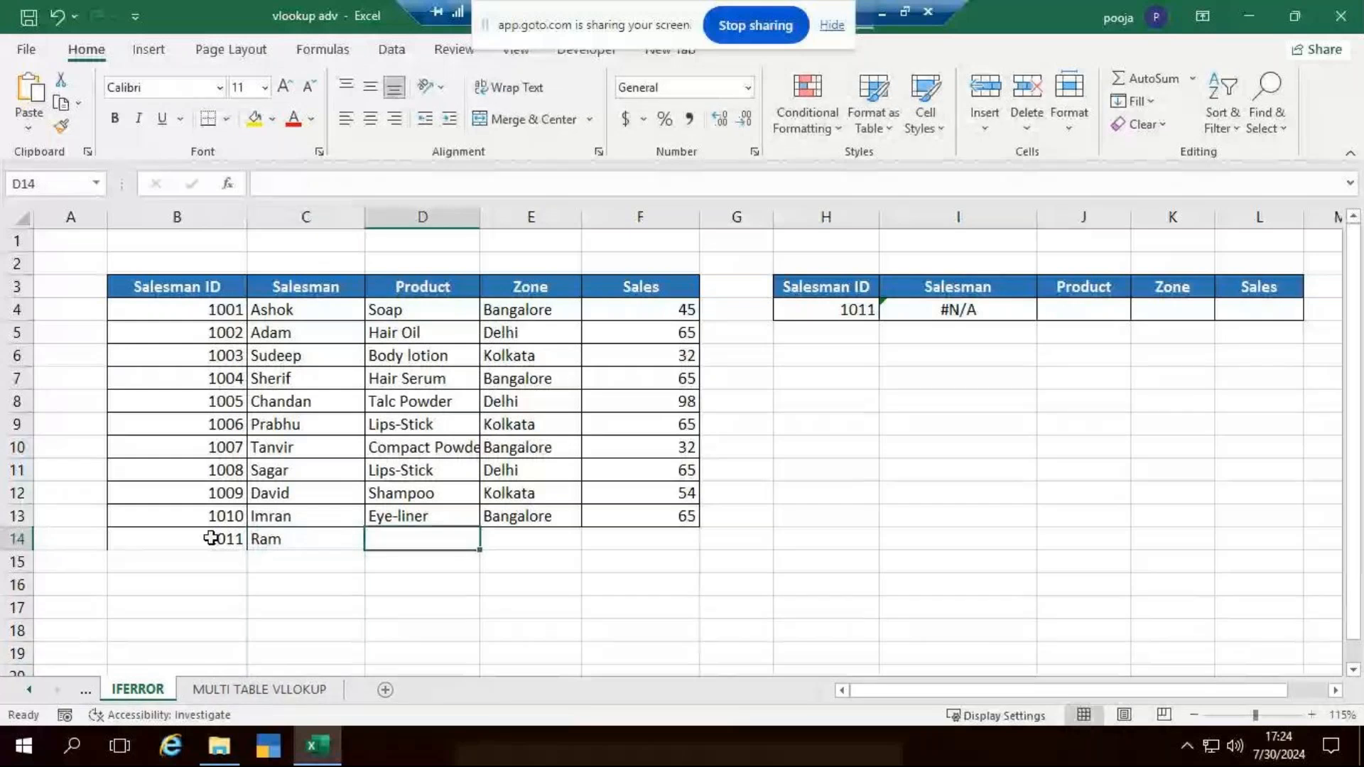
- Complete the record in row 14 with product Camera, zone Bangalore and sales 65
type("Ca")
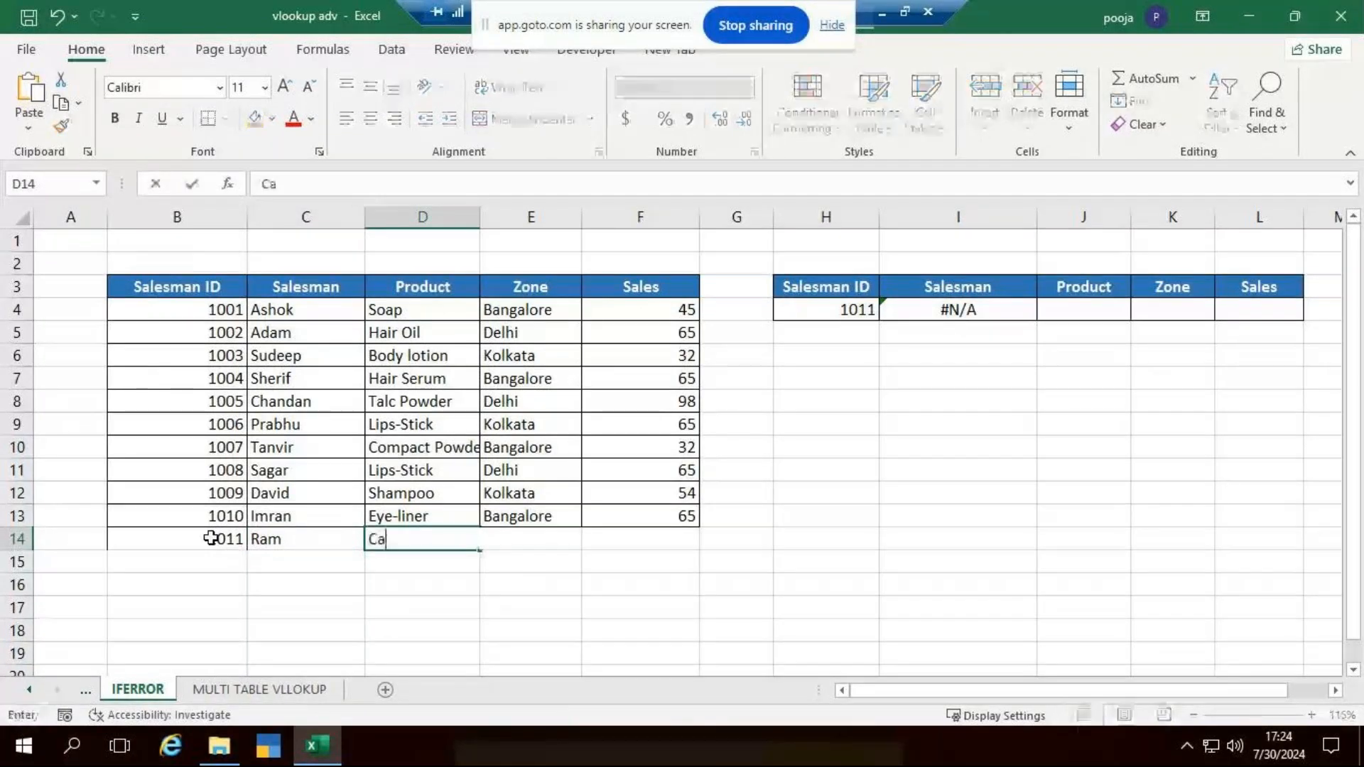
type("mera")
key("Tab")
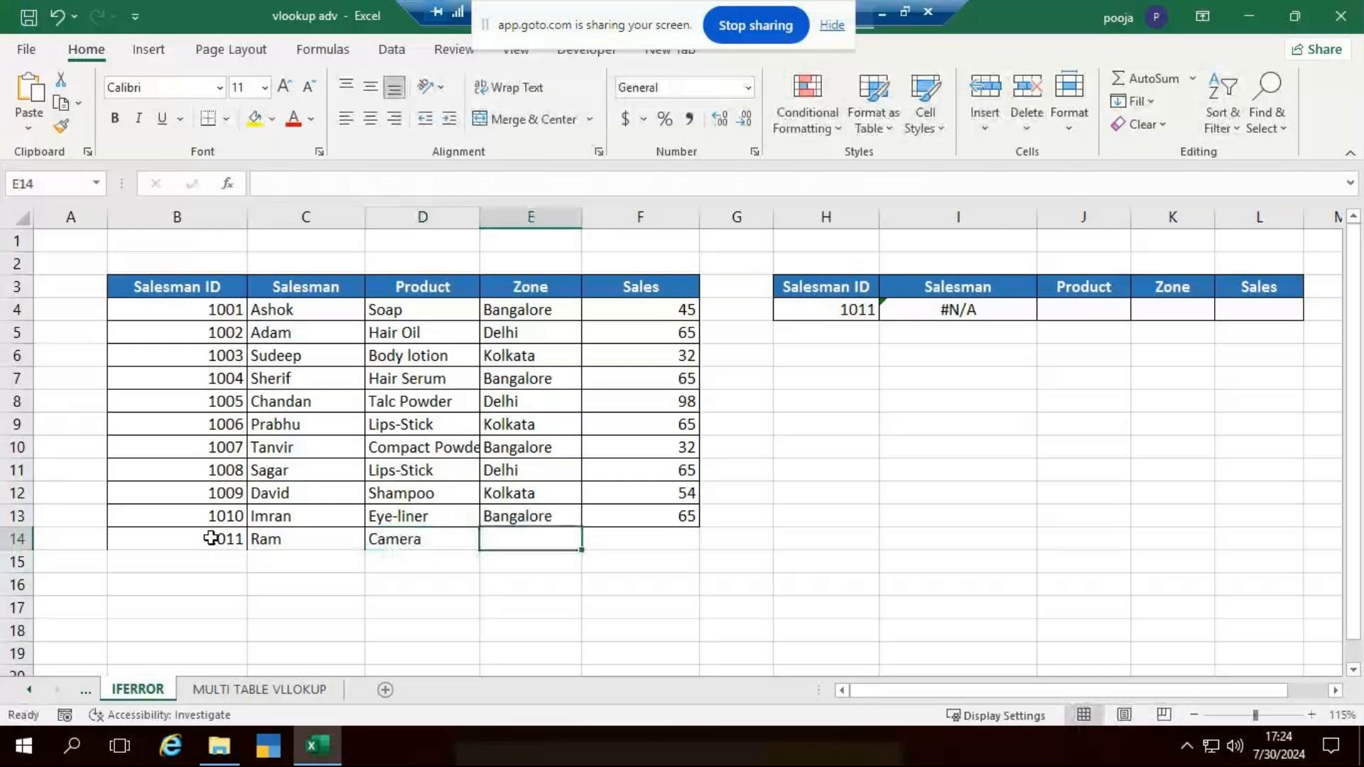
type("Bangalore")
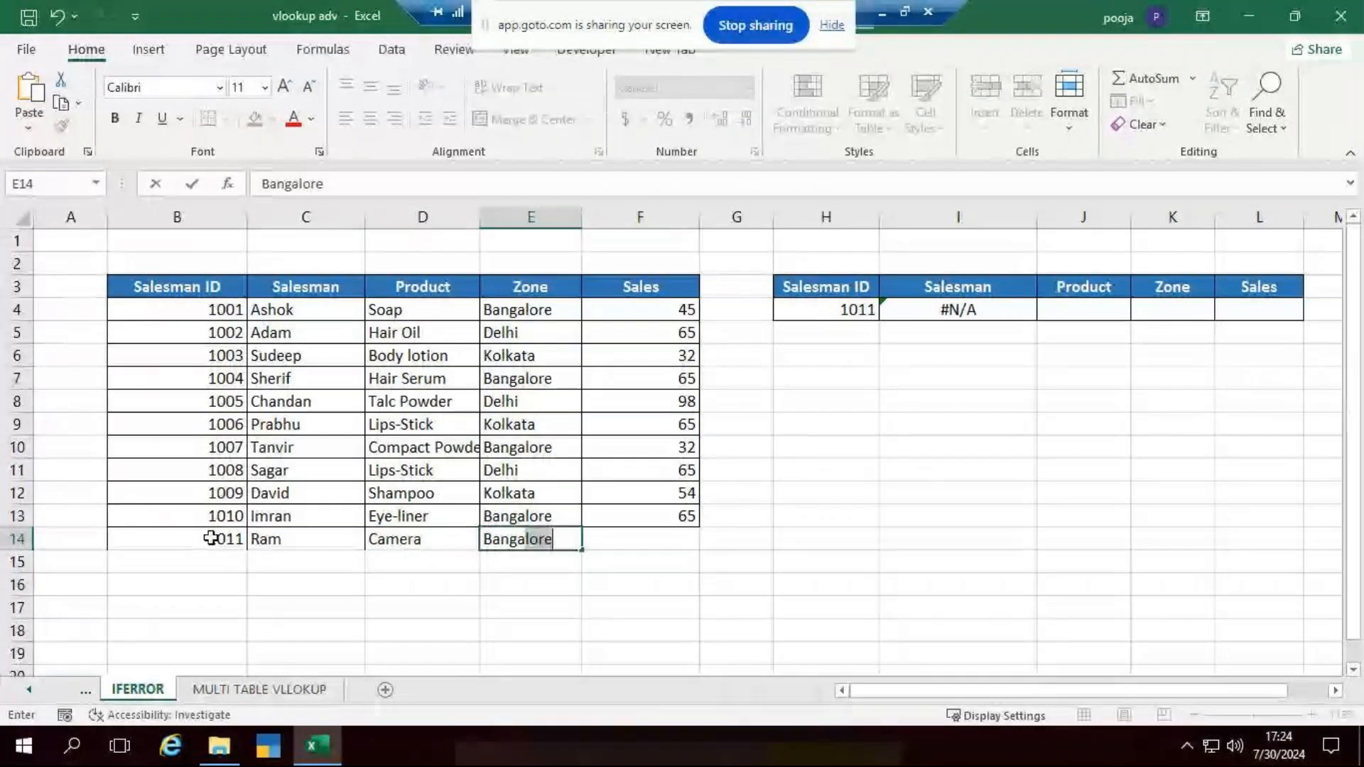
key("Tab")
type("65")
key("Return")
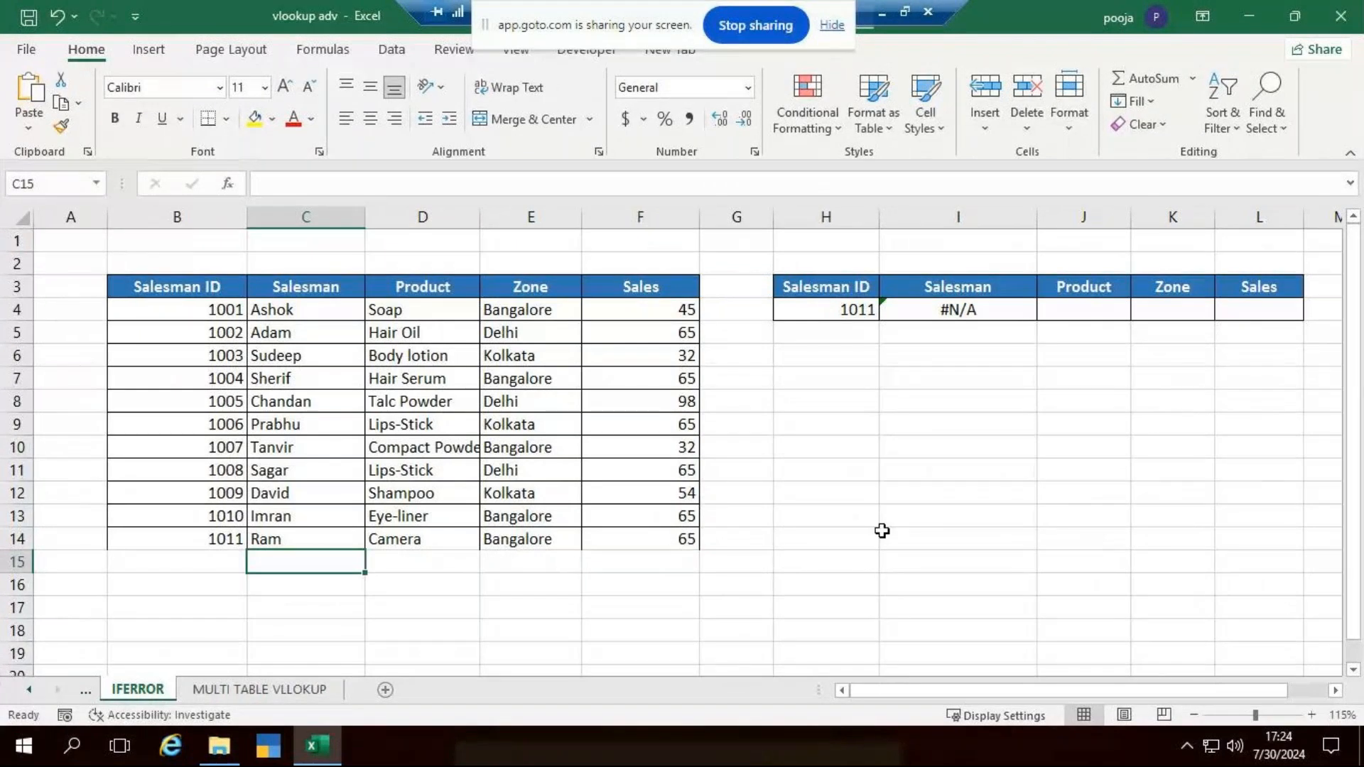
left_click(1081, 516)
left_click_drag(166, 277, 687, 519)
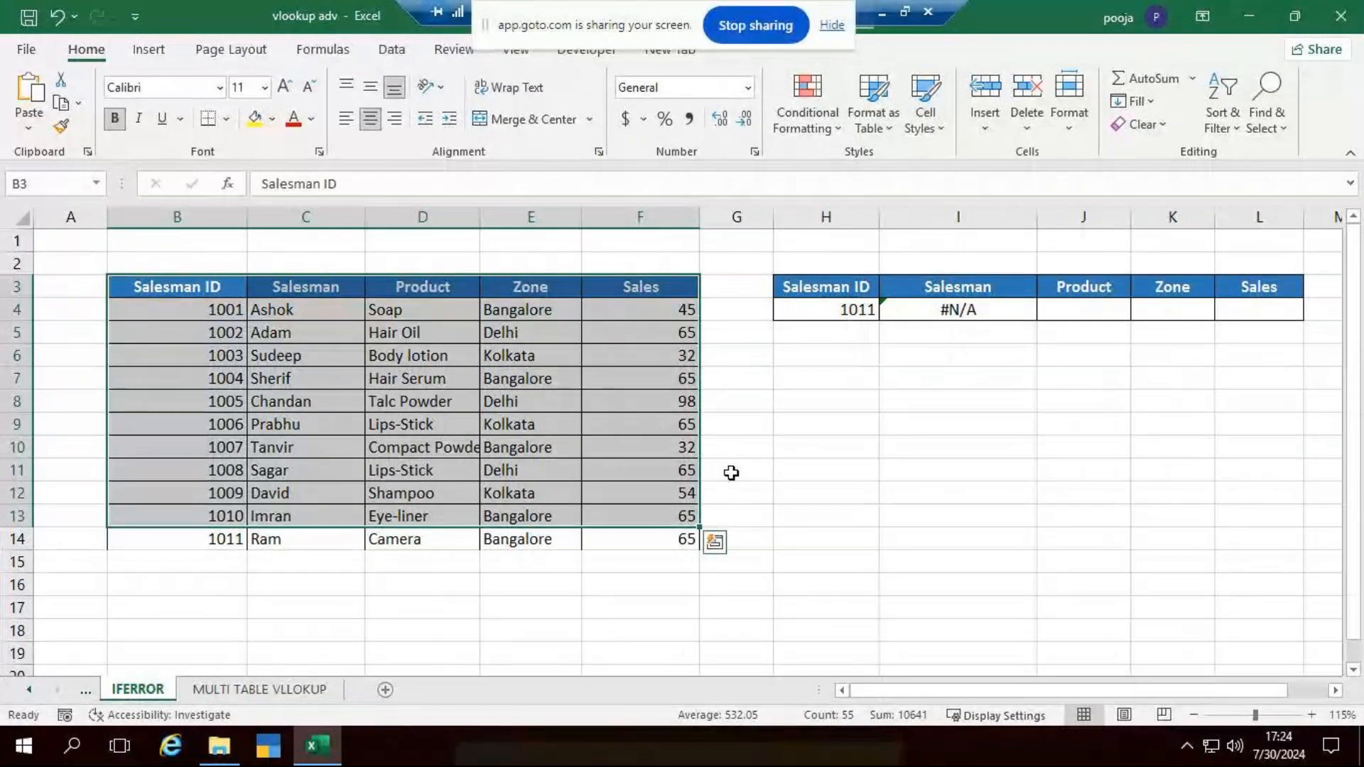
left_click(776, 482)
- Replace the Salesman formula in I4 with =VLOOKUP(H4,table2,2,0), using the entire columns B to F as the table array
left_click(910, 317)
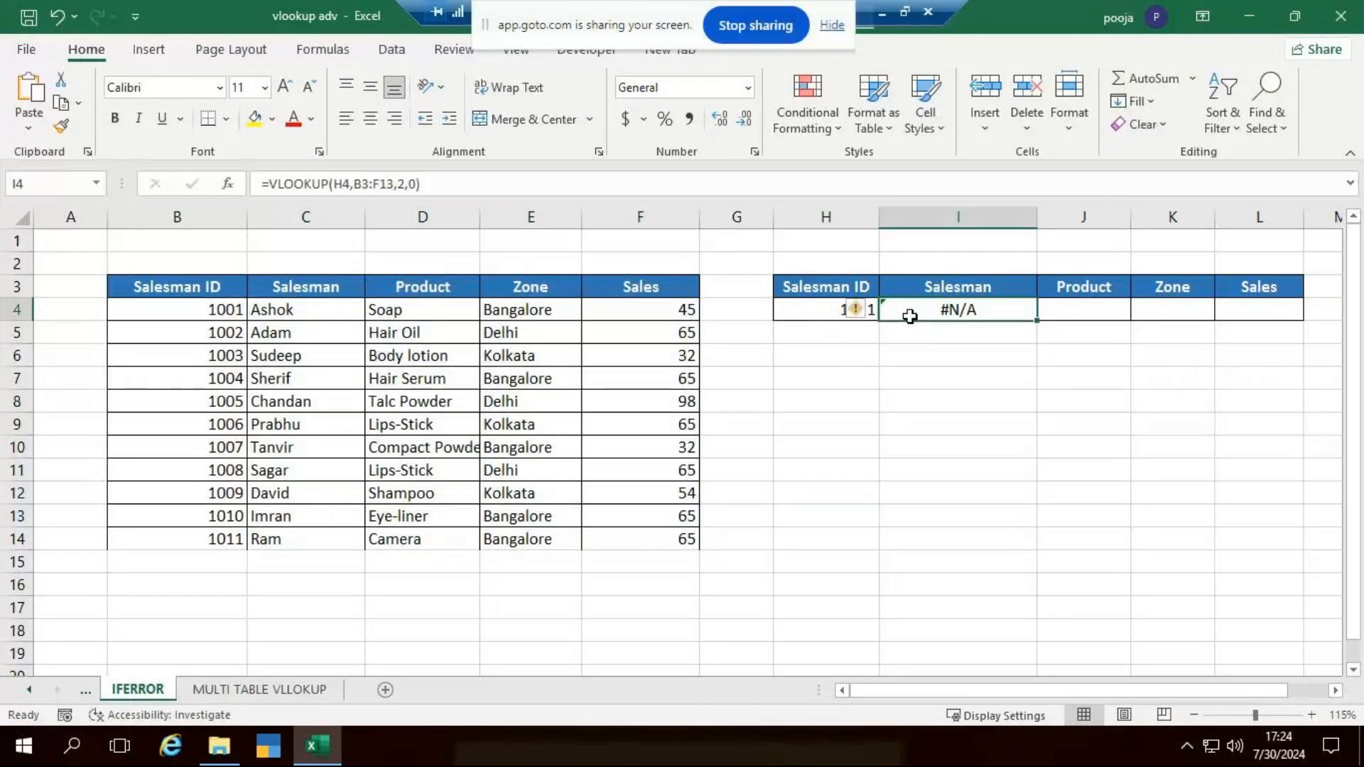
type("=")
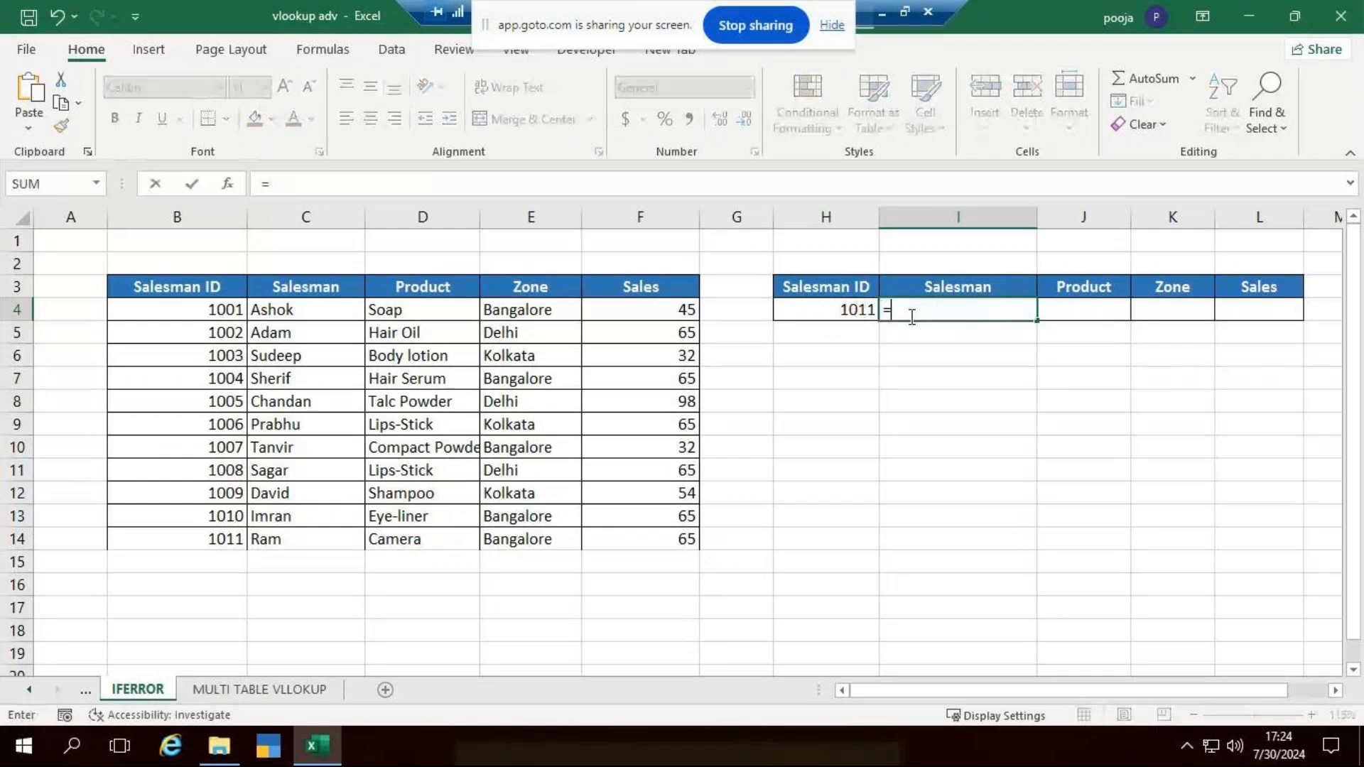
type("vlookup(")
left_click(840, 311)
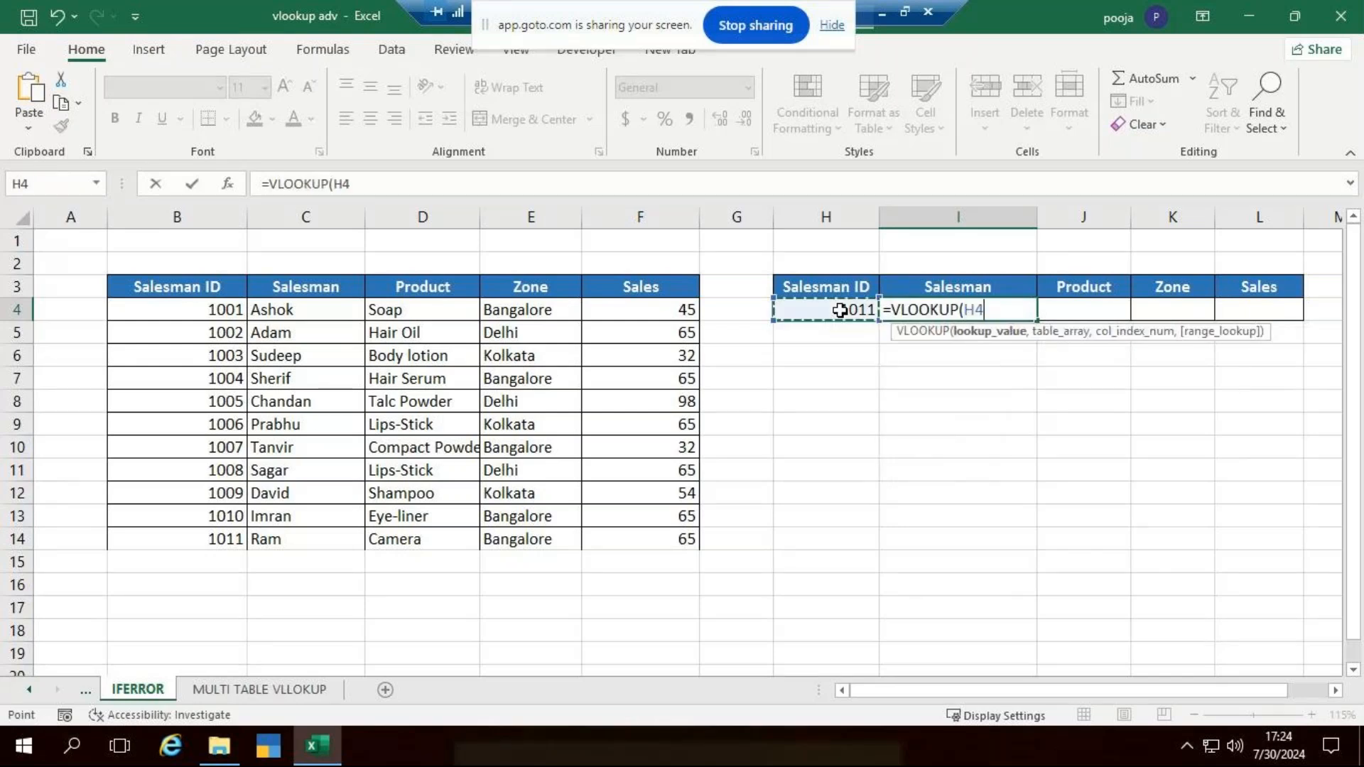
type(",")
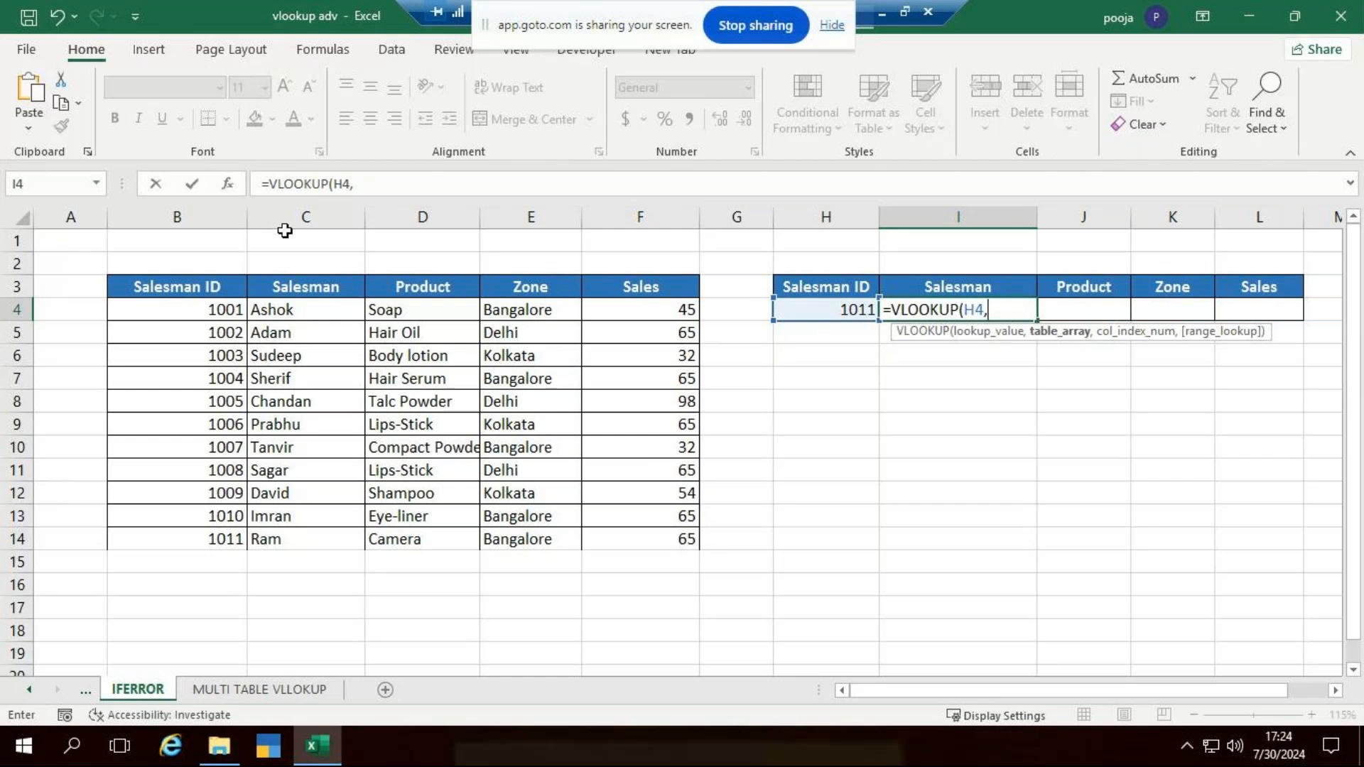
left_click_drag(237, 217, 653, 232)
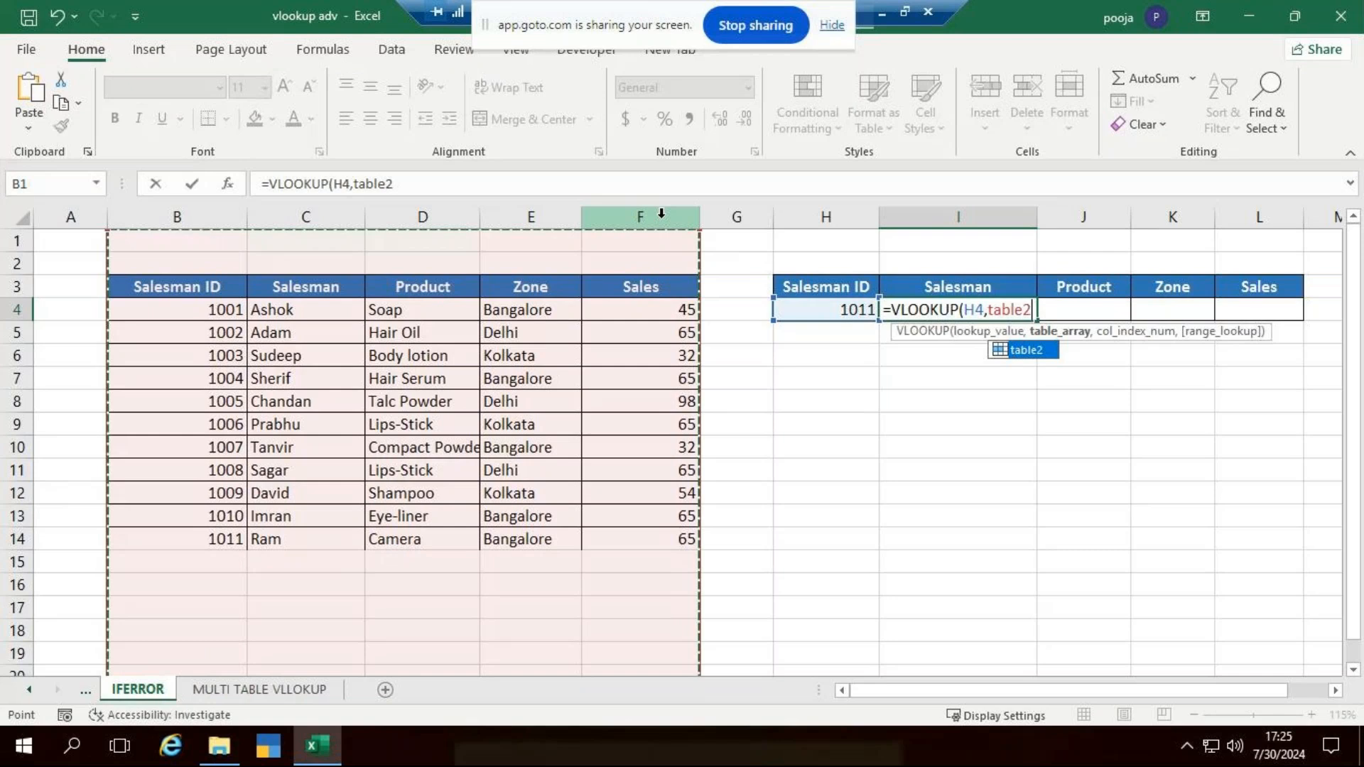
type(",")
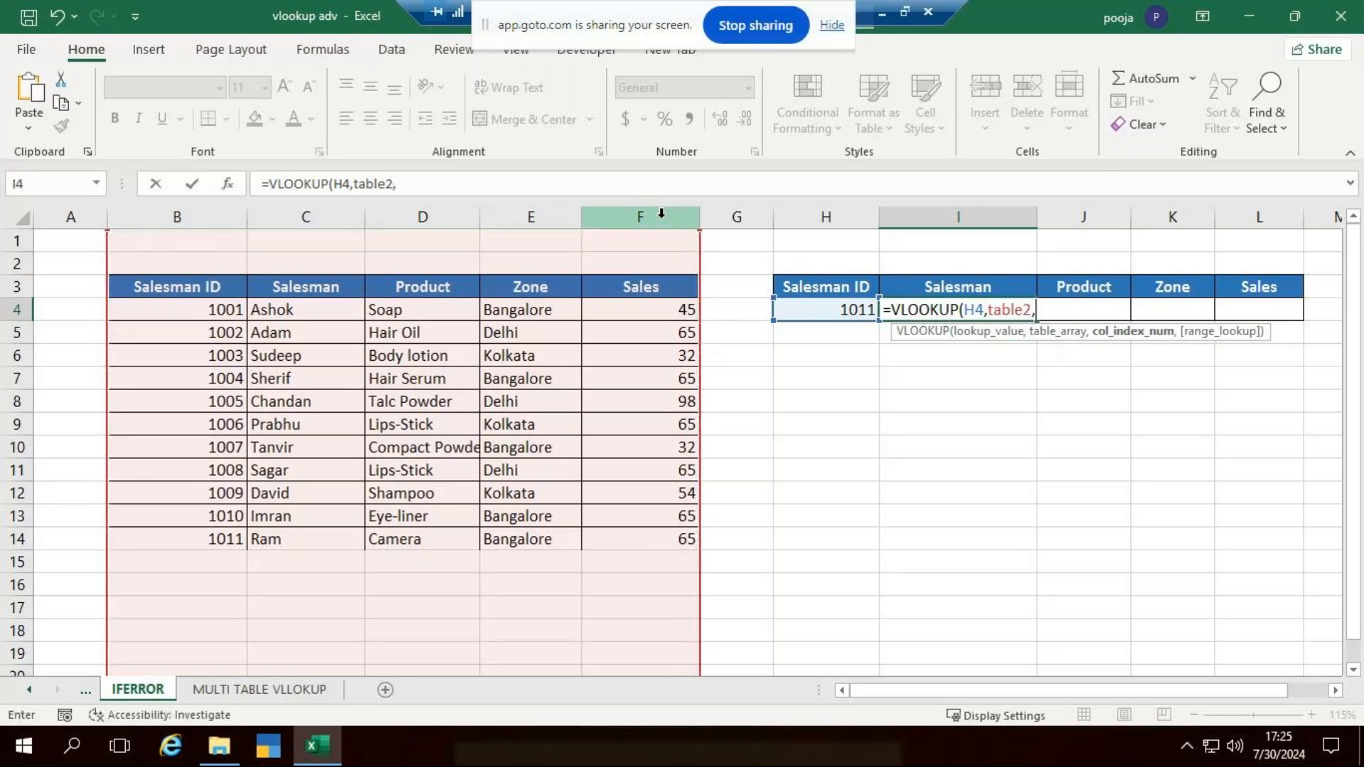
type("2,0")
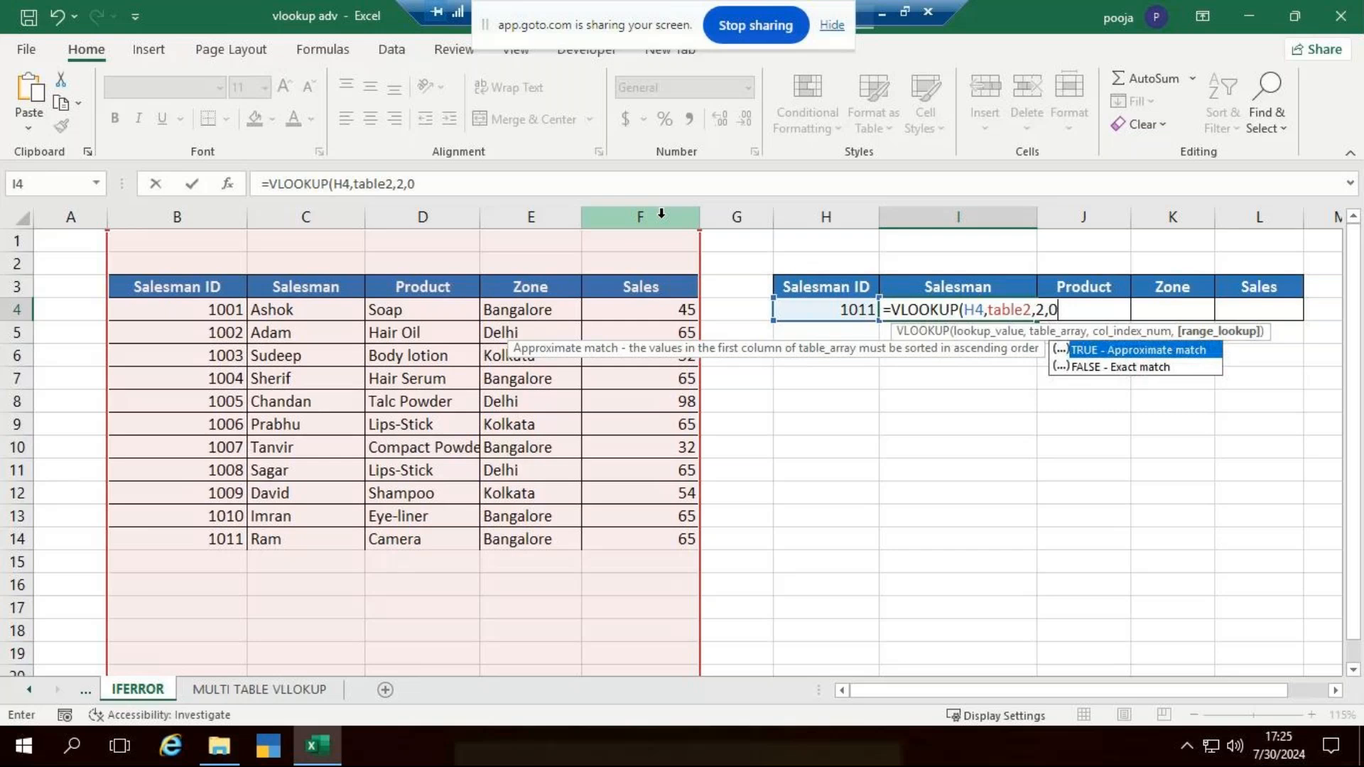
type(")")
key("Return")
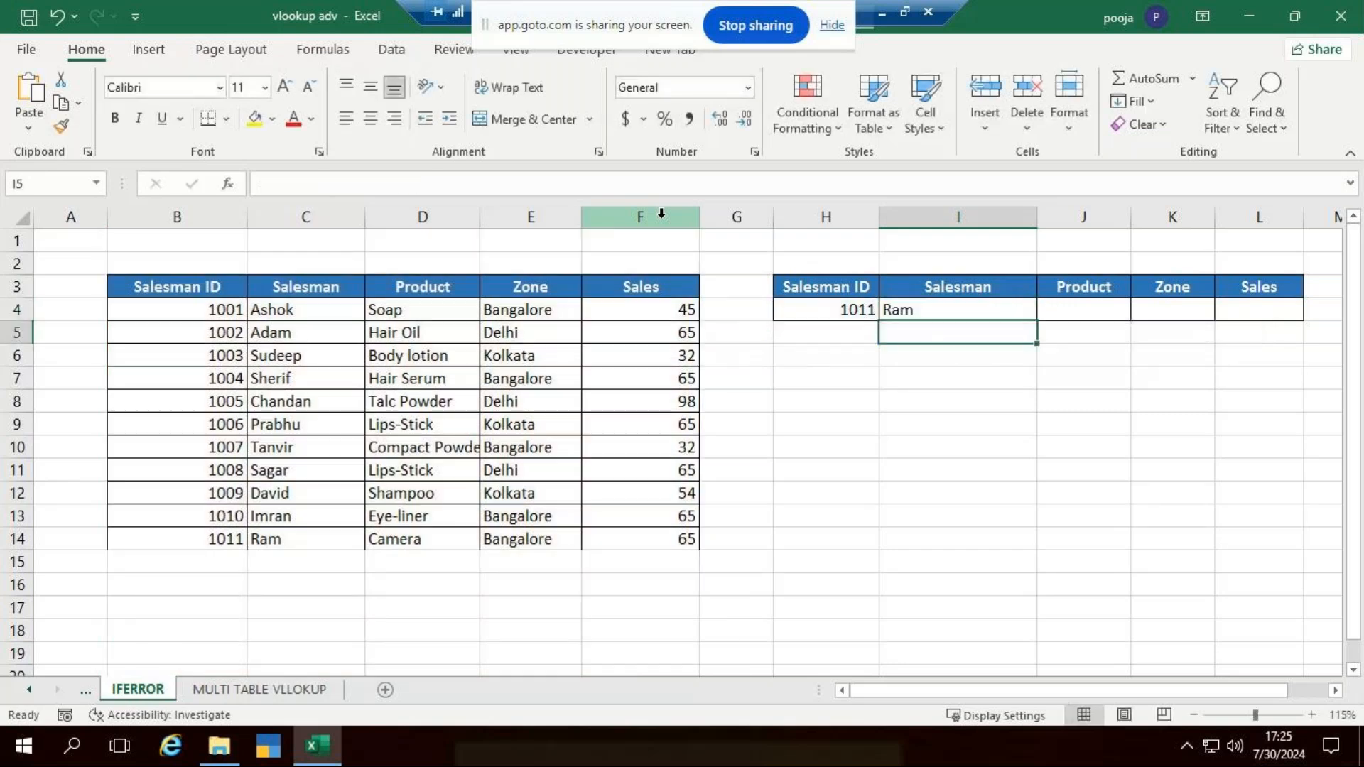
- Enter Salesman ID 1012 in B15 and extend the ID series down to 1015 in B18
left_click(819, 315)
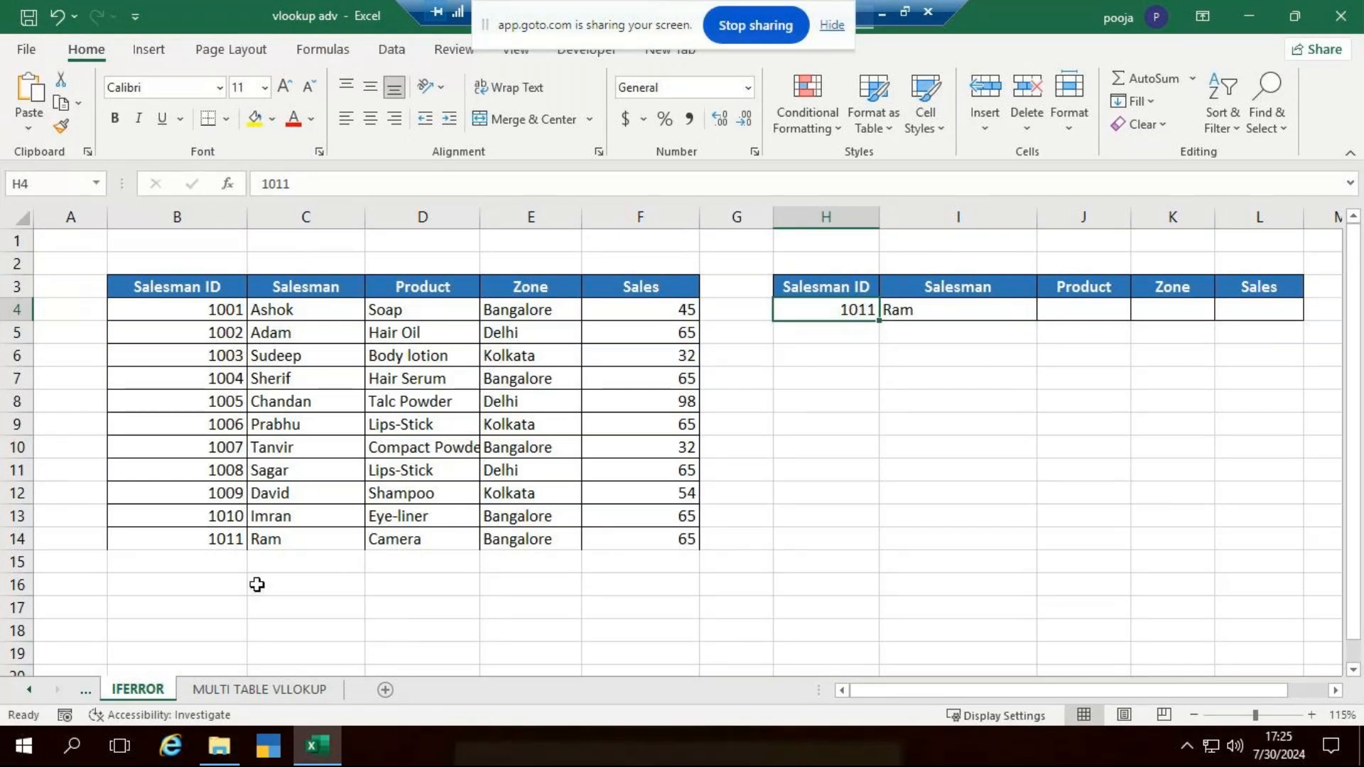
left_click(208, 561)
key("F2")
type("1012")
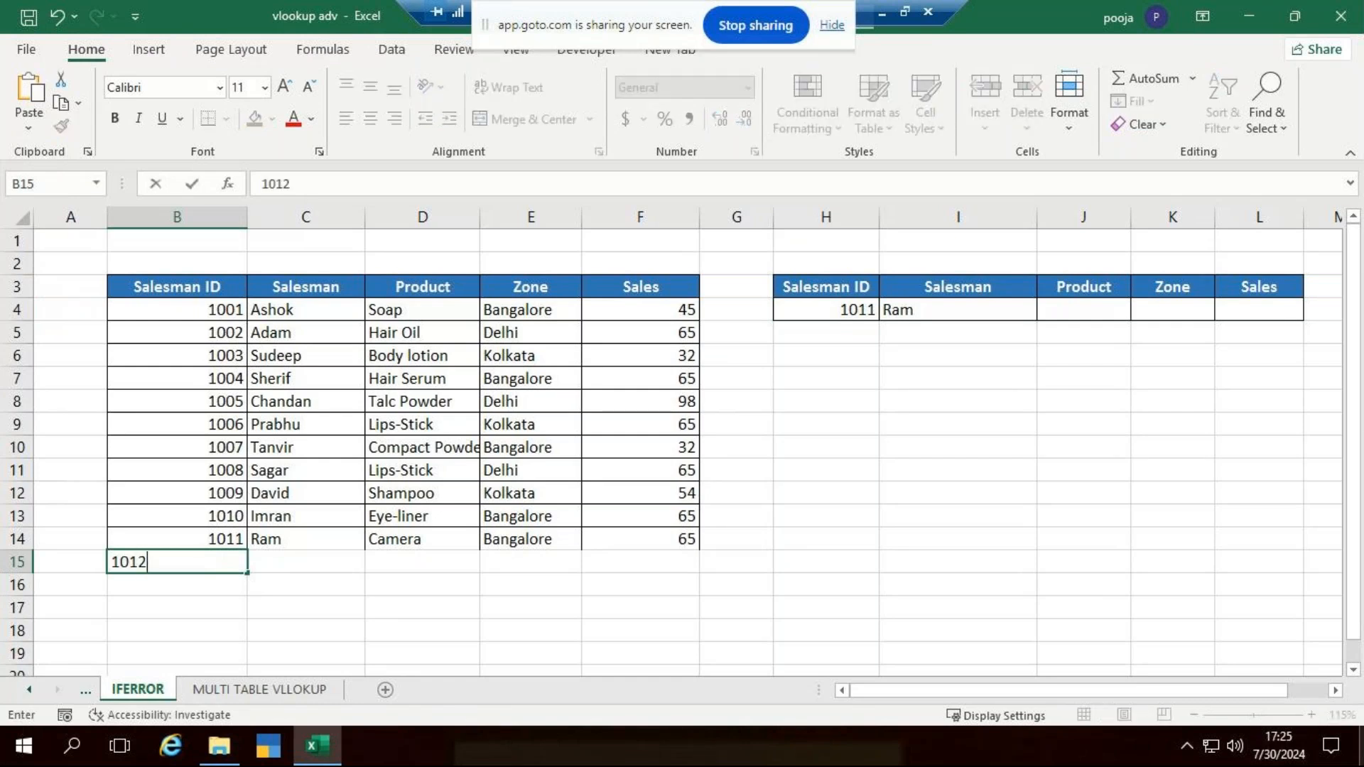
key("Return")
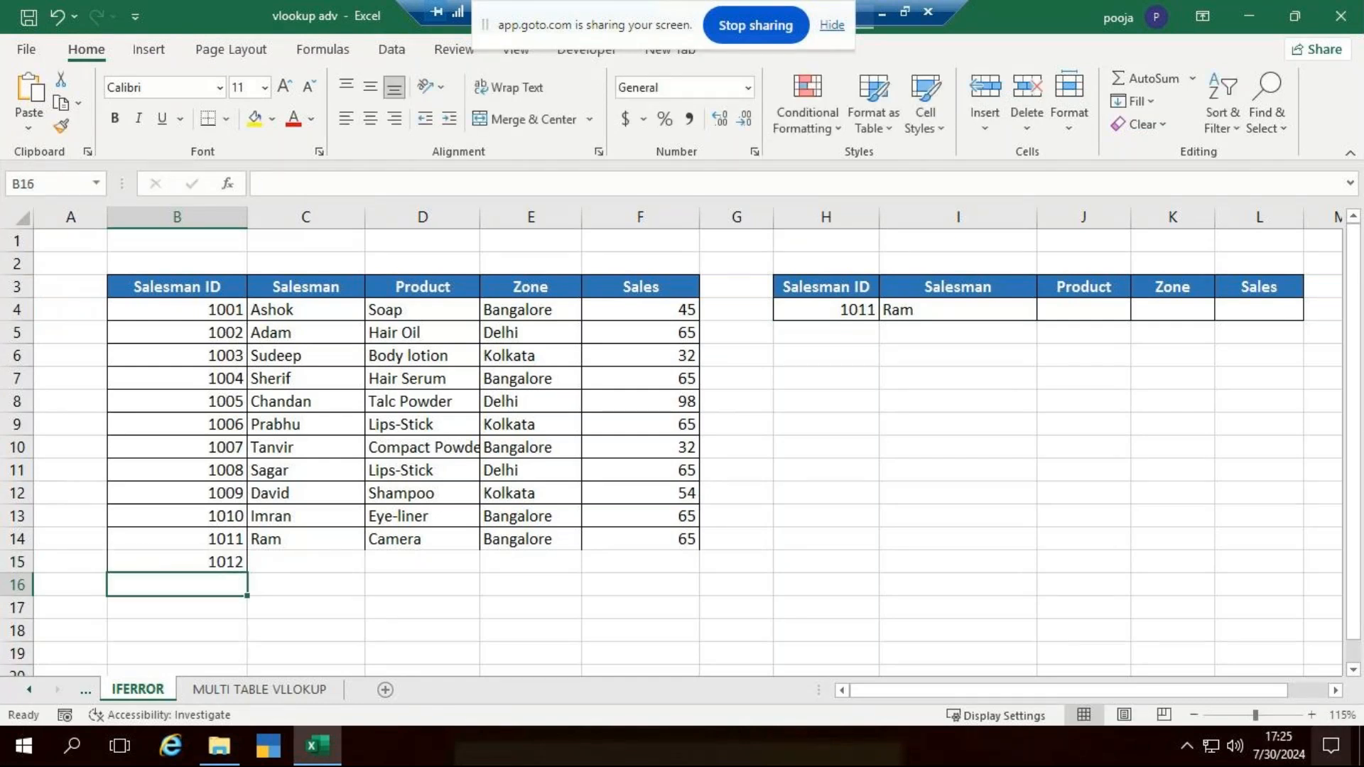
left_click_drag(213, 515, 238, 641)
- Enter the salesmen's names for IDs 1012 to 1015 in cells C15 to C18
left_click(296, 560)
type("sham")
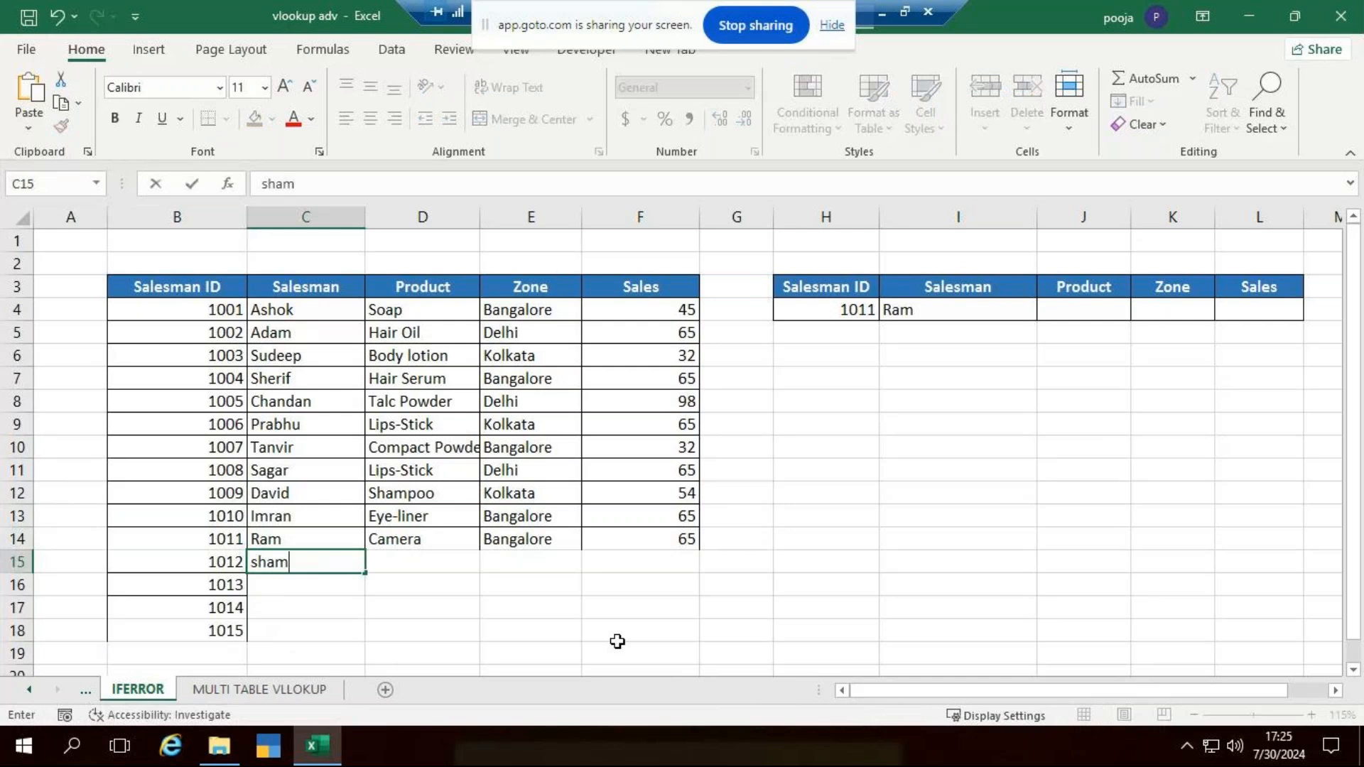
key("Return")
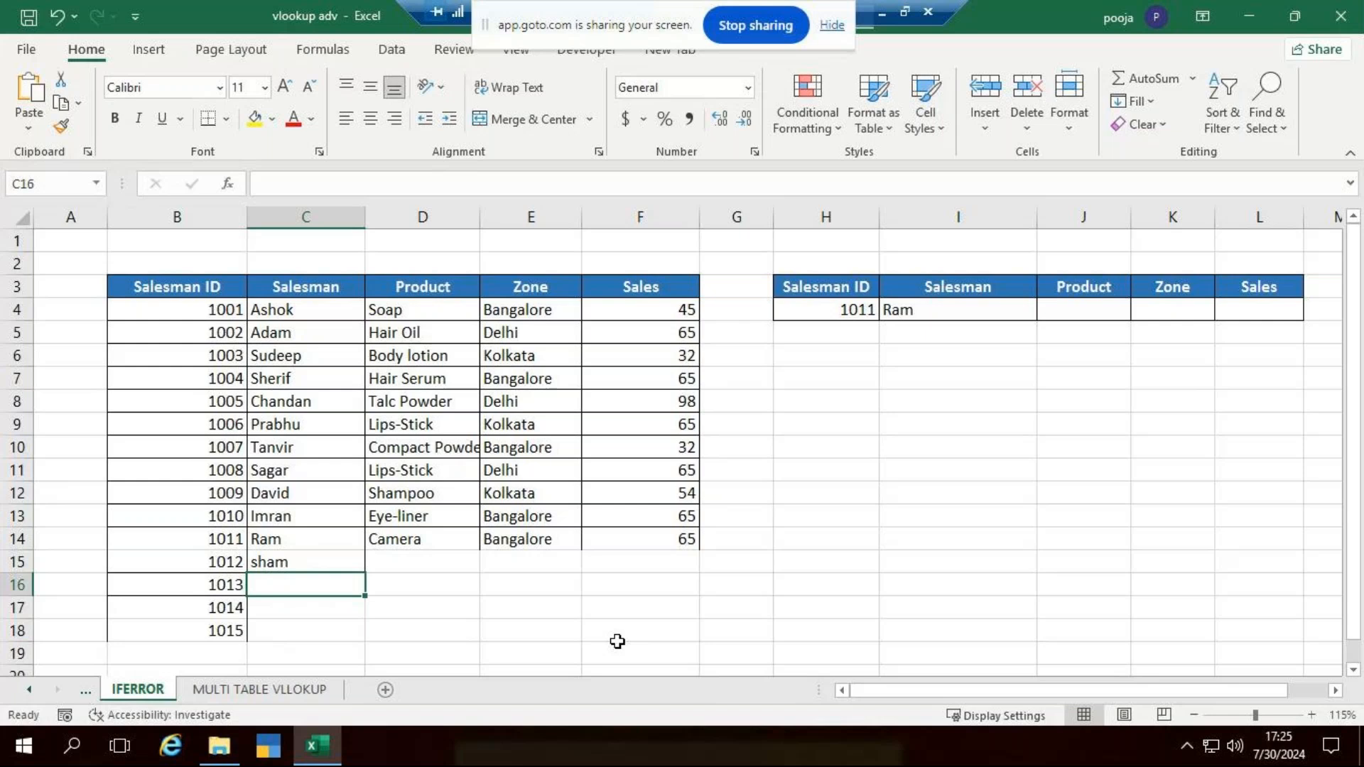
type("panakaj")
key("Return")
type("t")
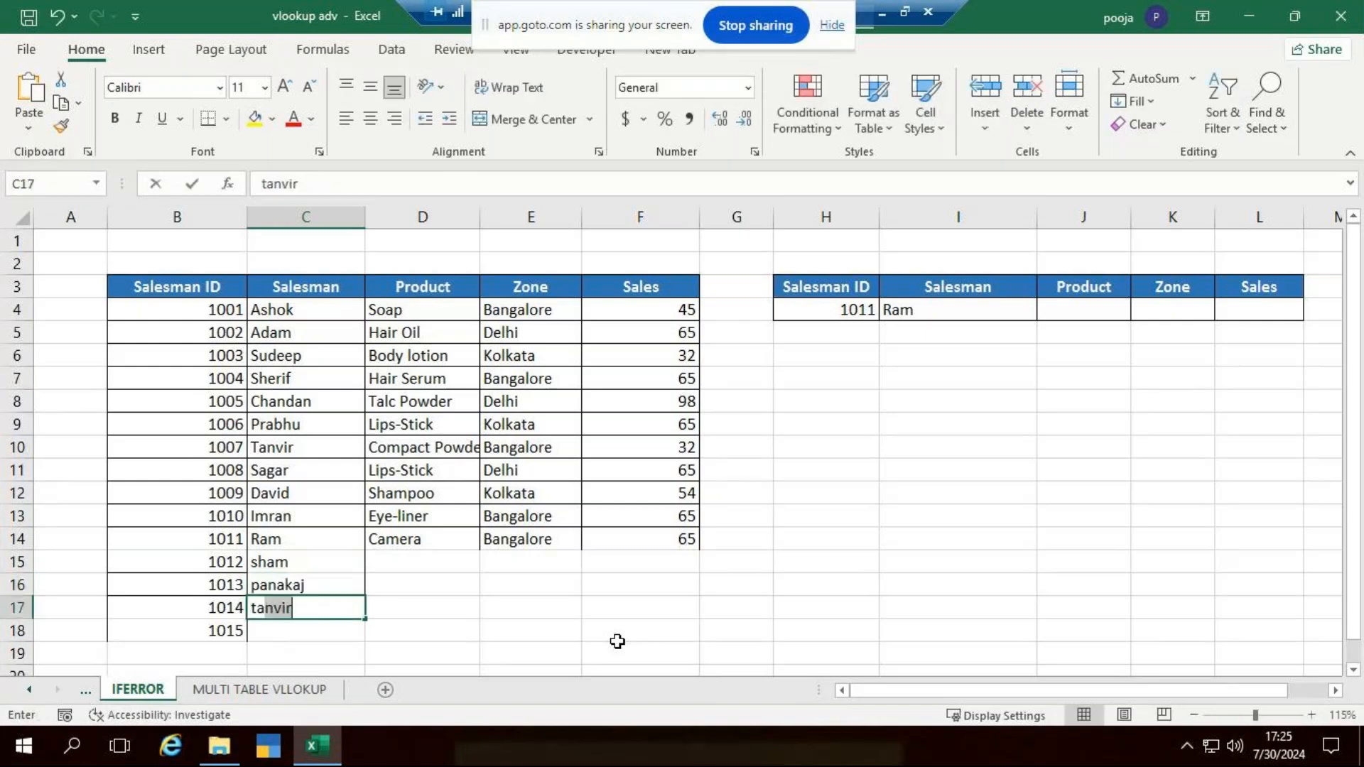
type("arun")
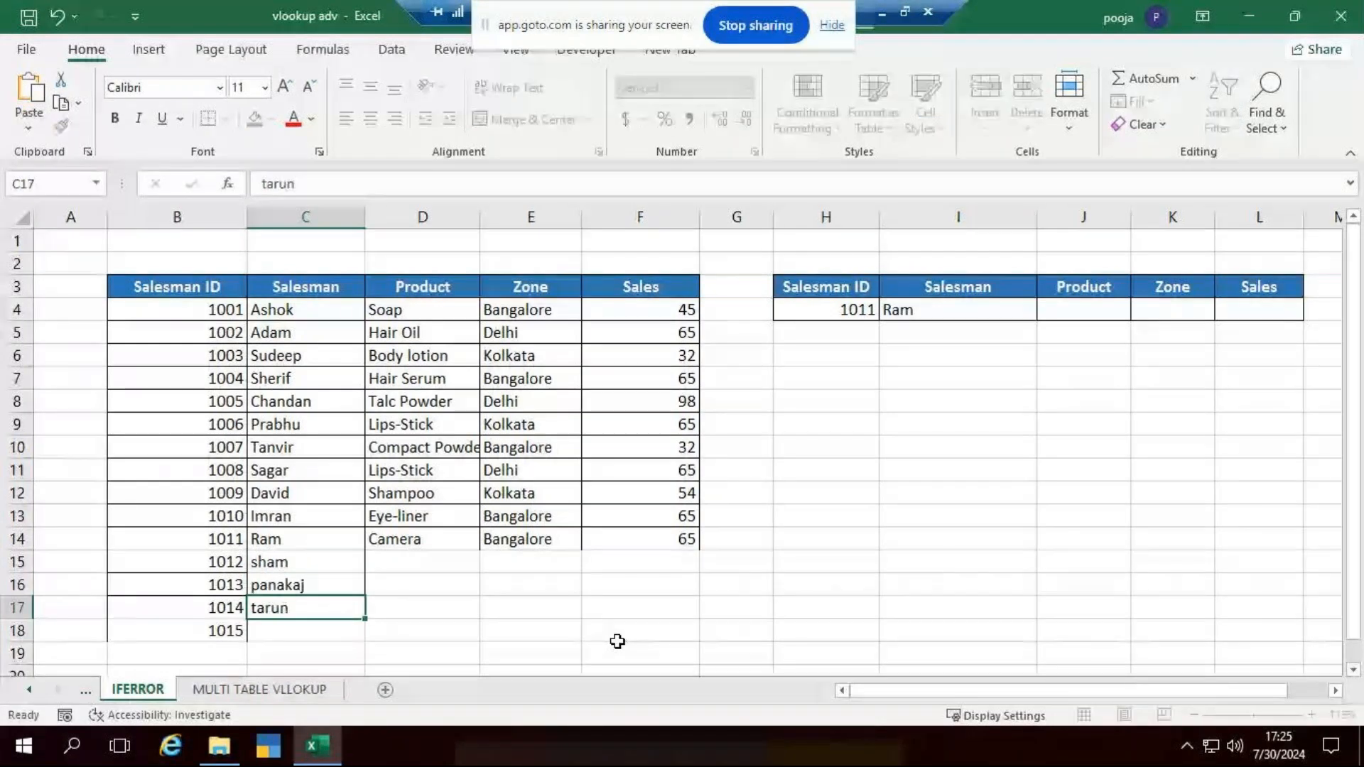
key("Return")
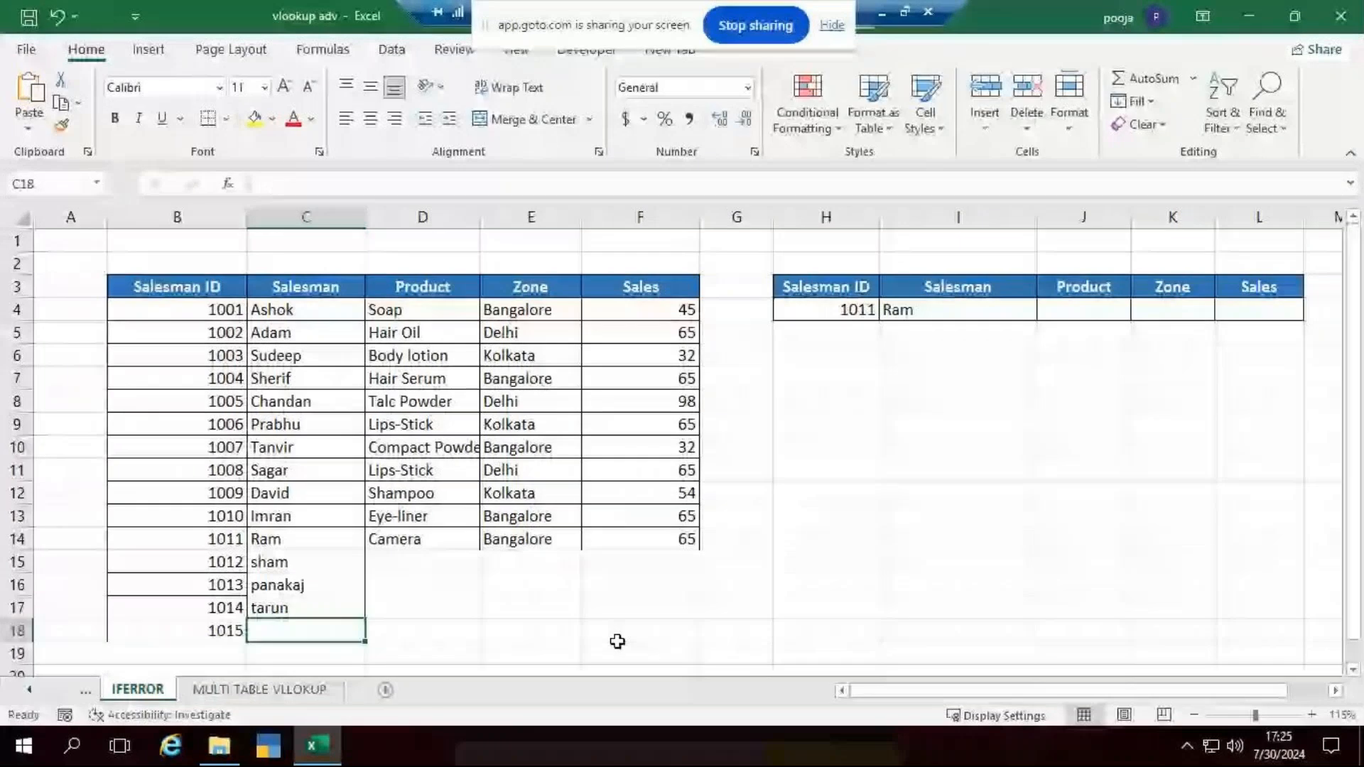
type("manu")
key("Return")
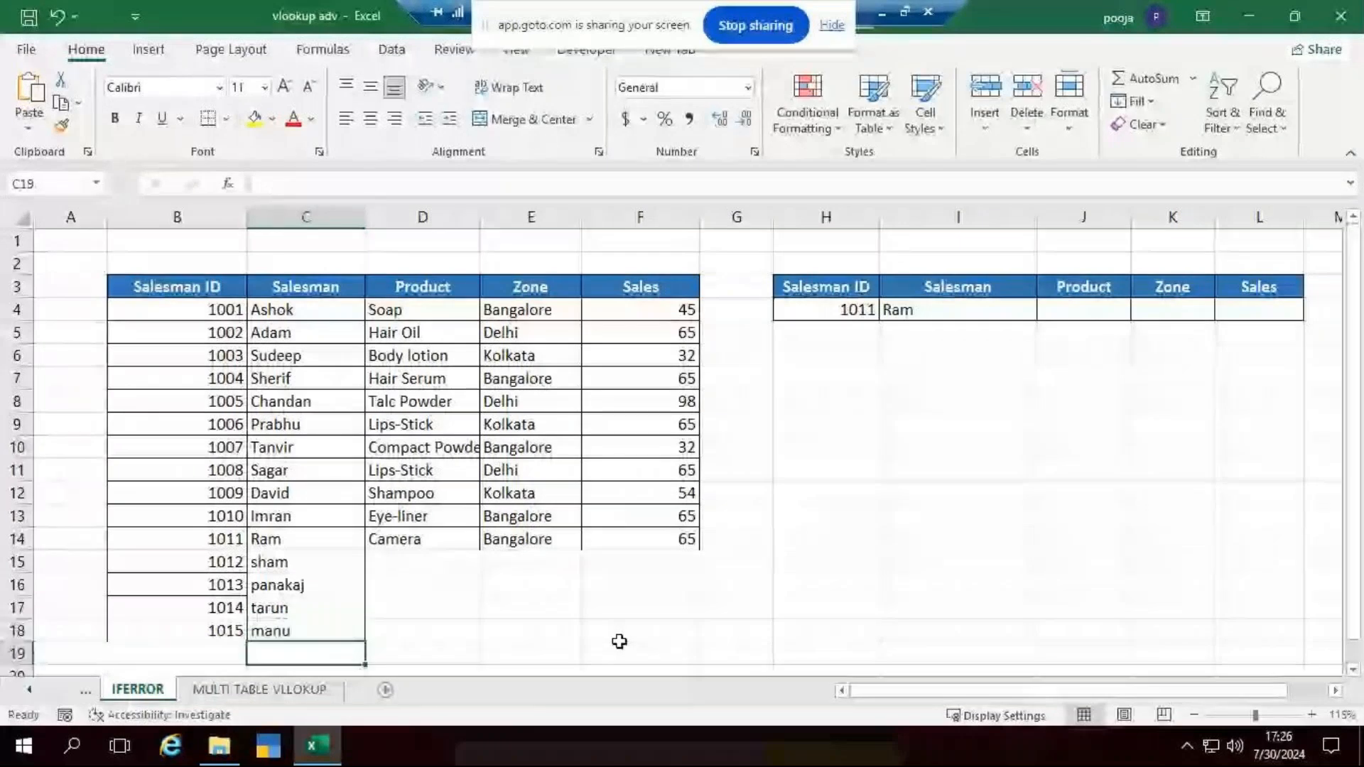
- Test the lookup by setting the Salesman ID in H4 to 1015 and to the unlisted ID 1021
left_click(821, 308)
type("1015")
key("Return")
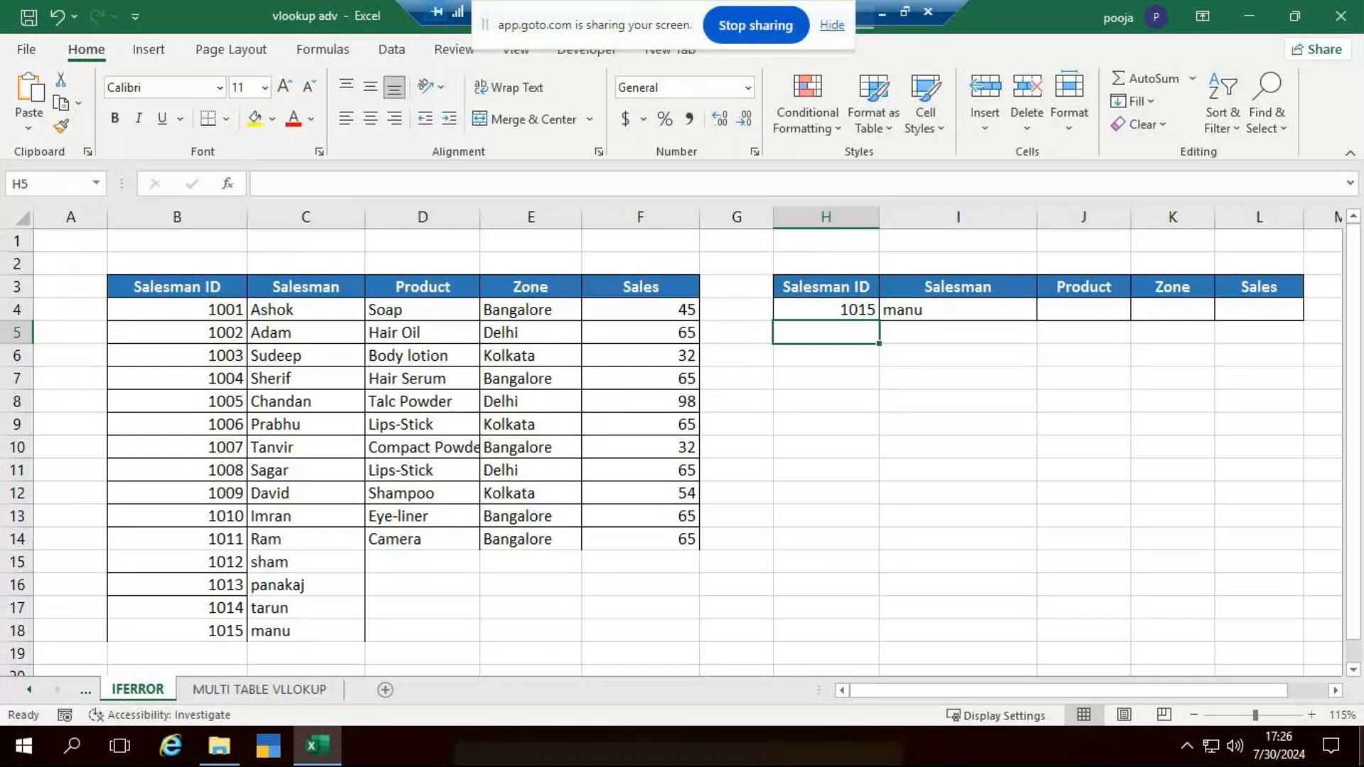
left_click(825, 309)
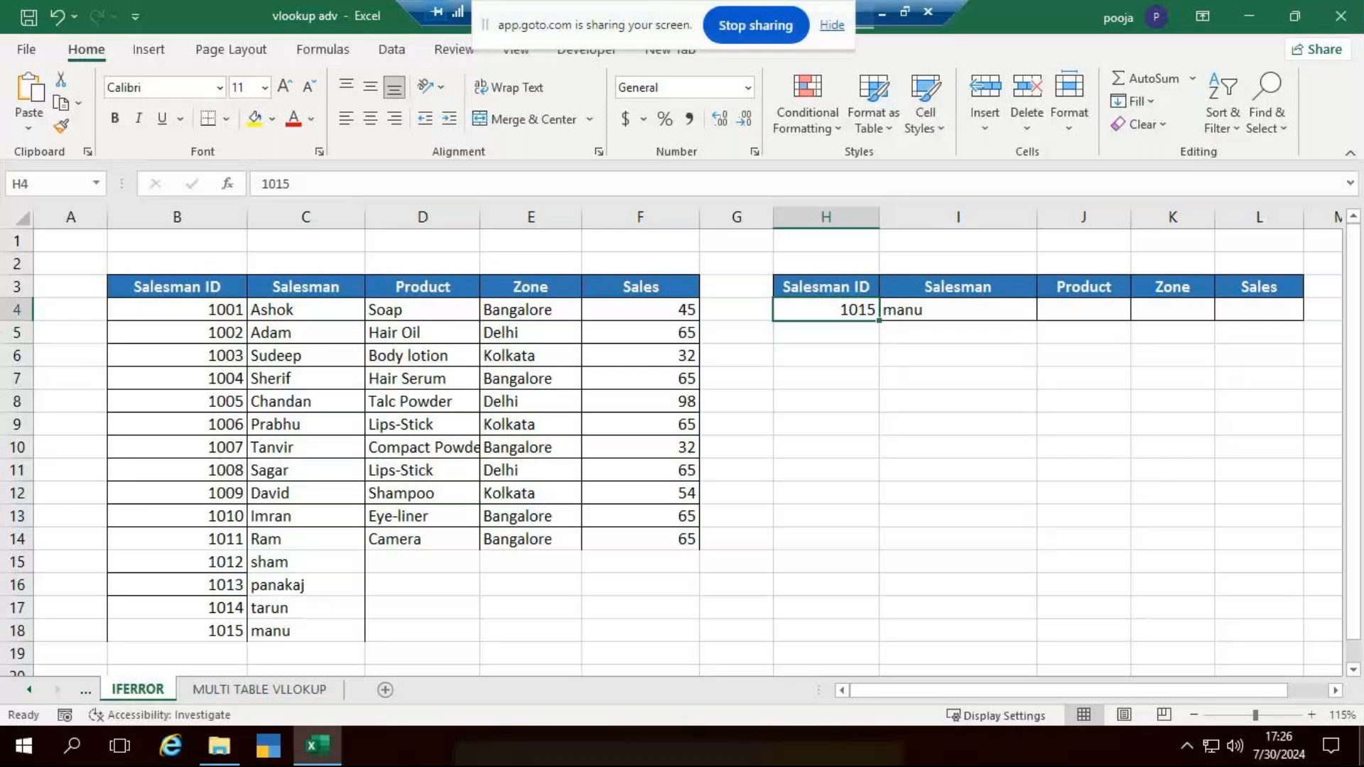
type("1021")
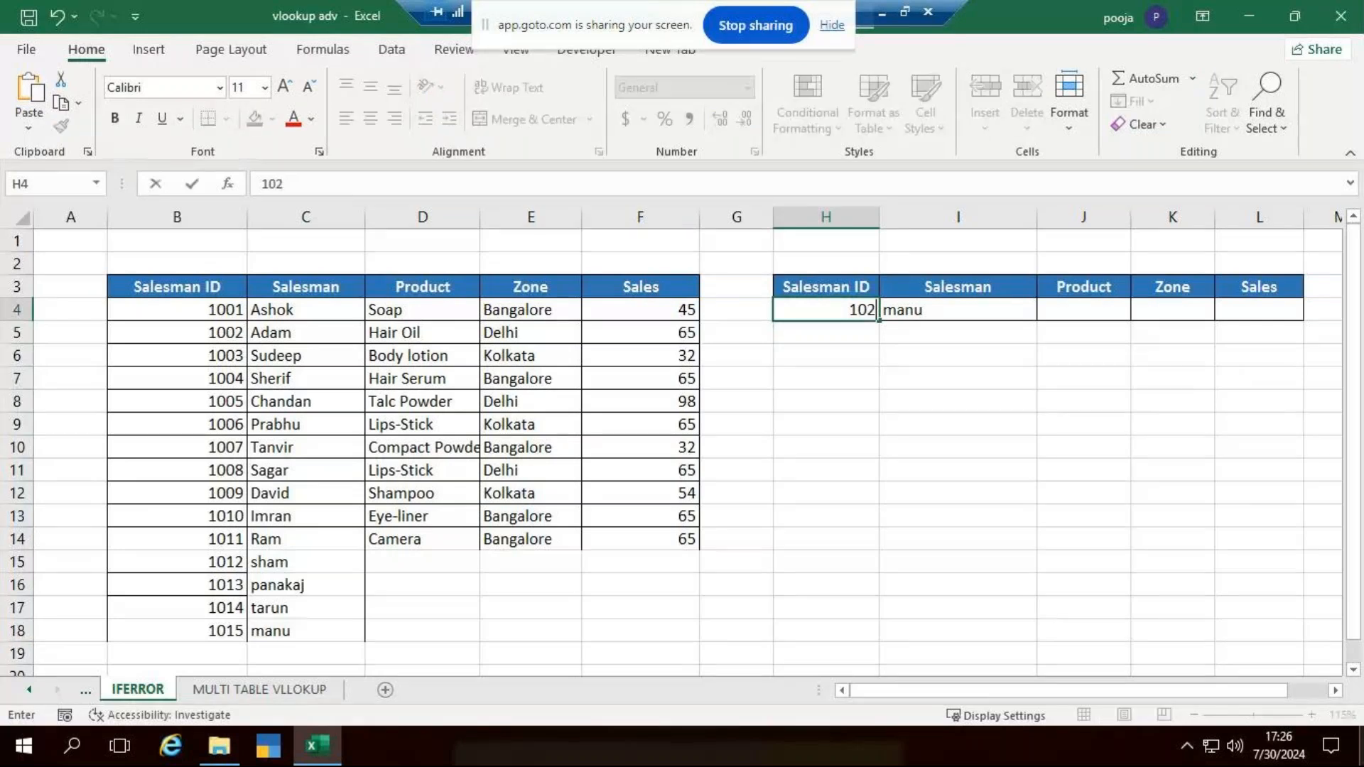
key("Return")
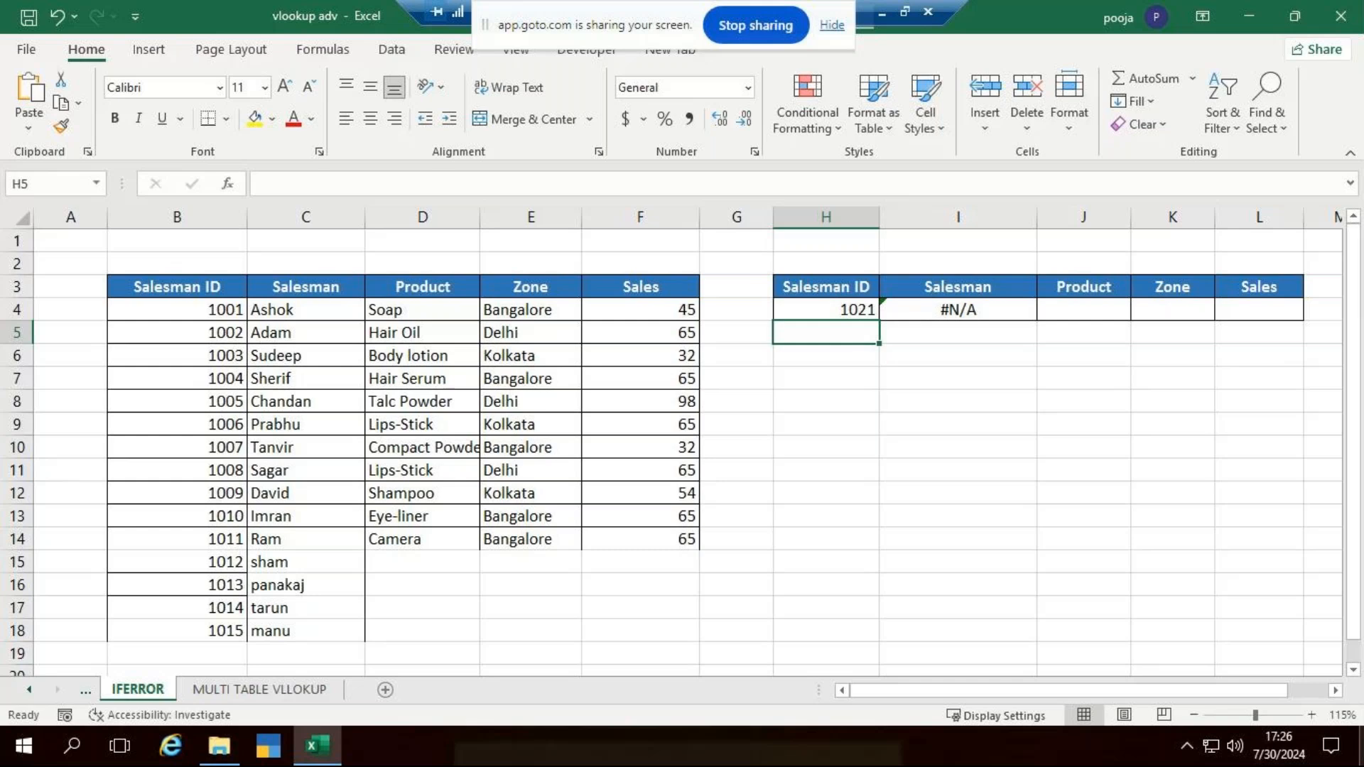
key("Up")
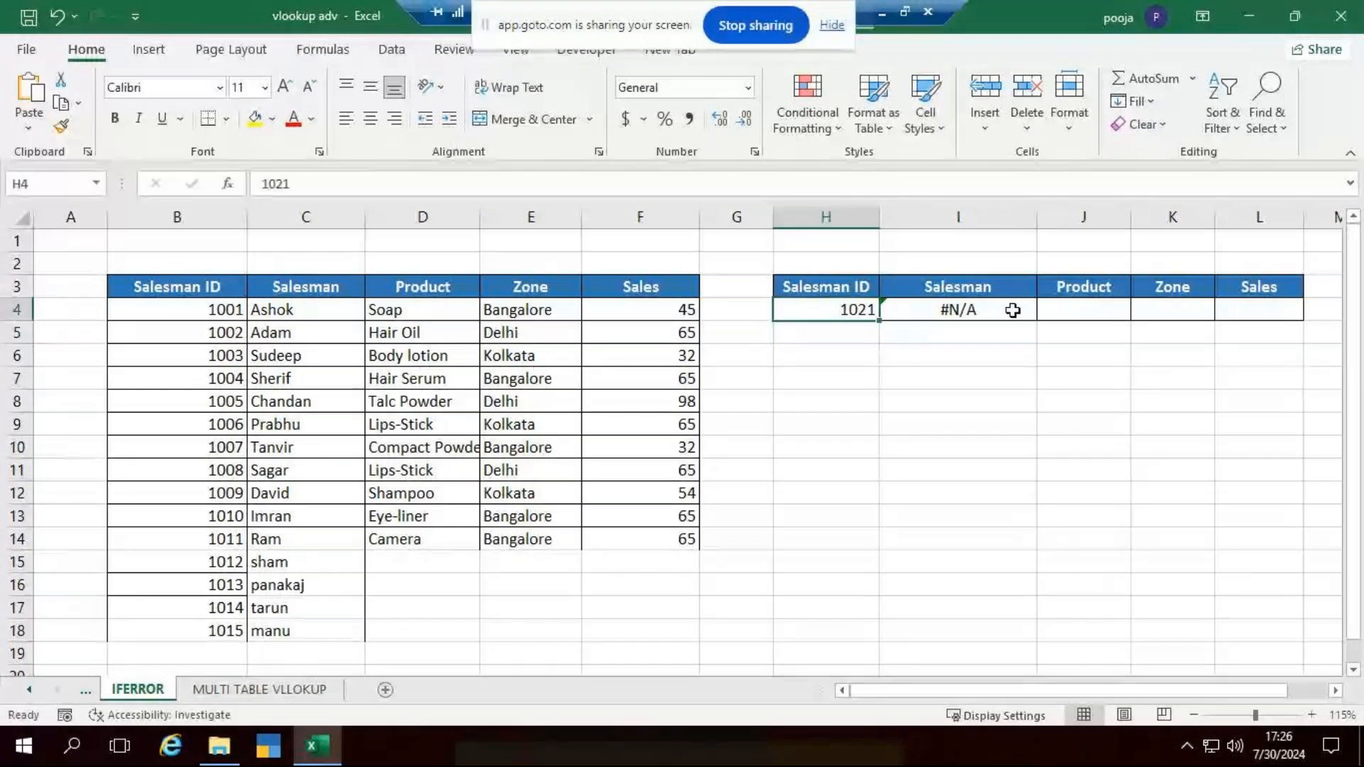
- Replace the Salesman formula in I4 with an IFERROR whose value is VLOOKUP(H4,table2,2,0), using entire columns B to F as the table array
left_click(1010, 309)
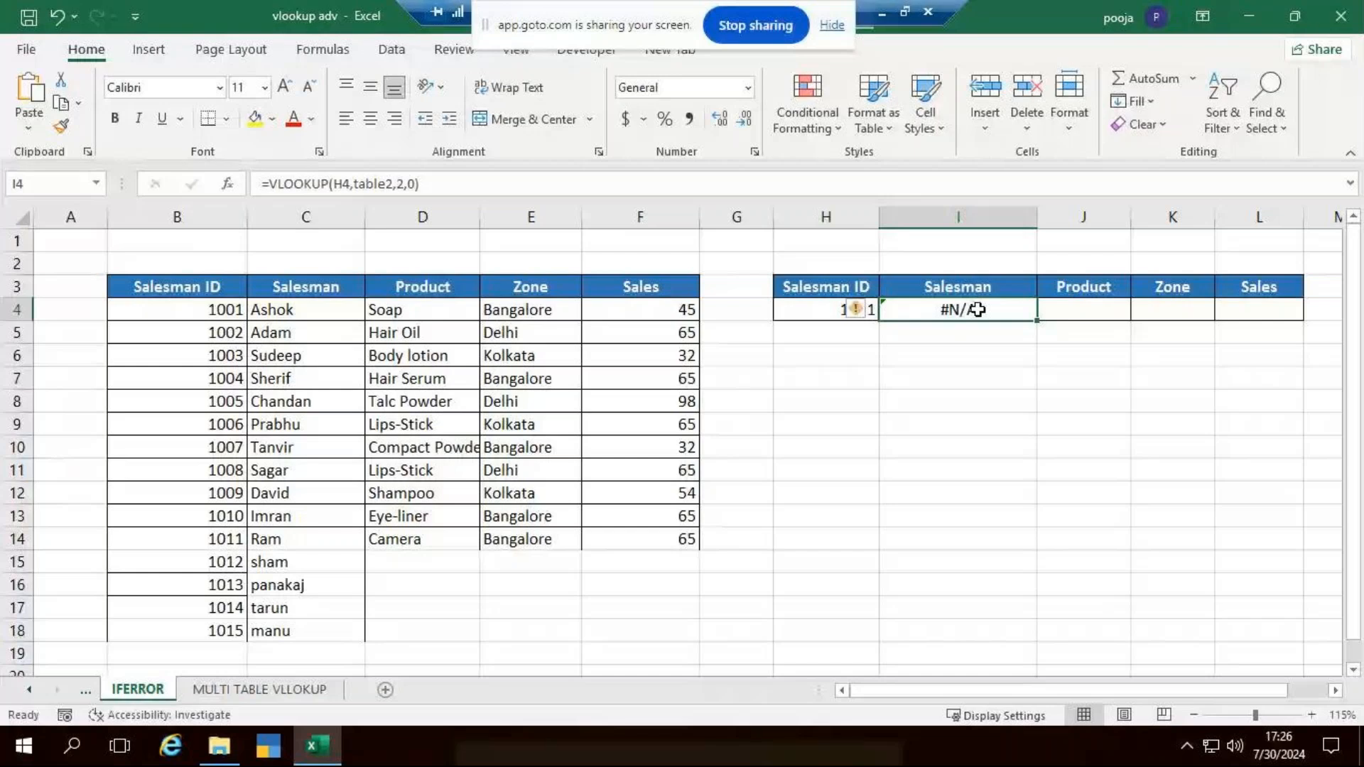
key("BackSpace")
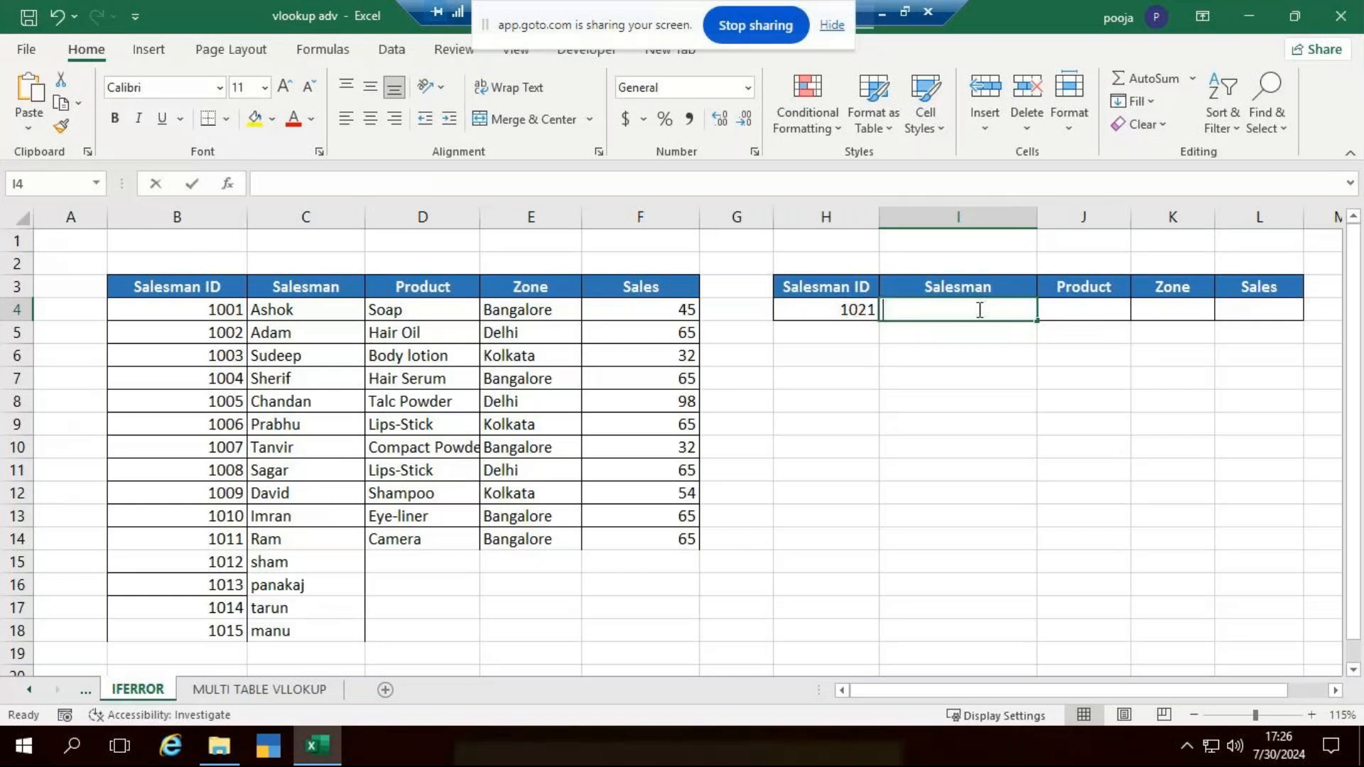
type("=if")
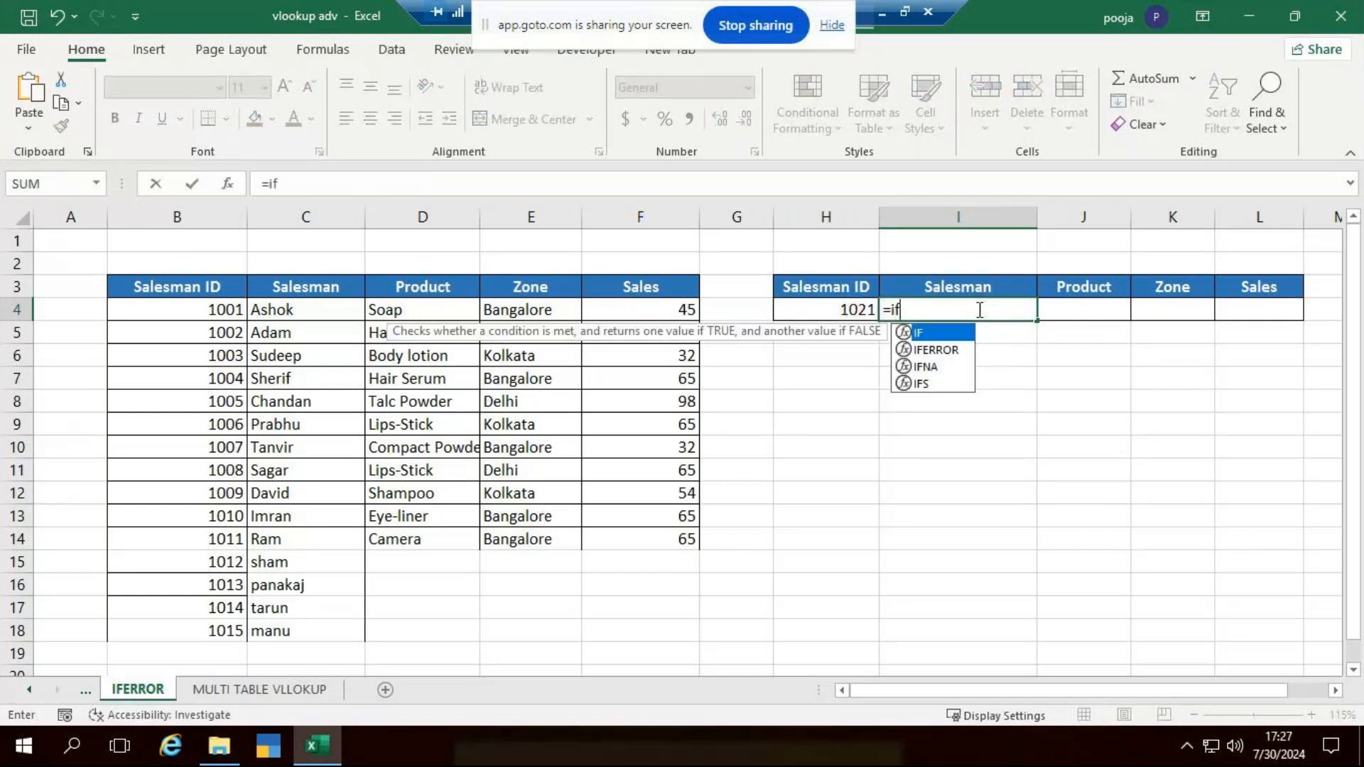
key("Down")
key("Tab")
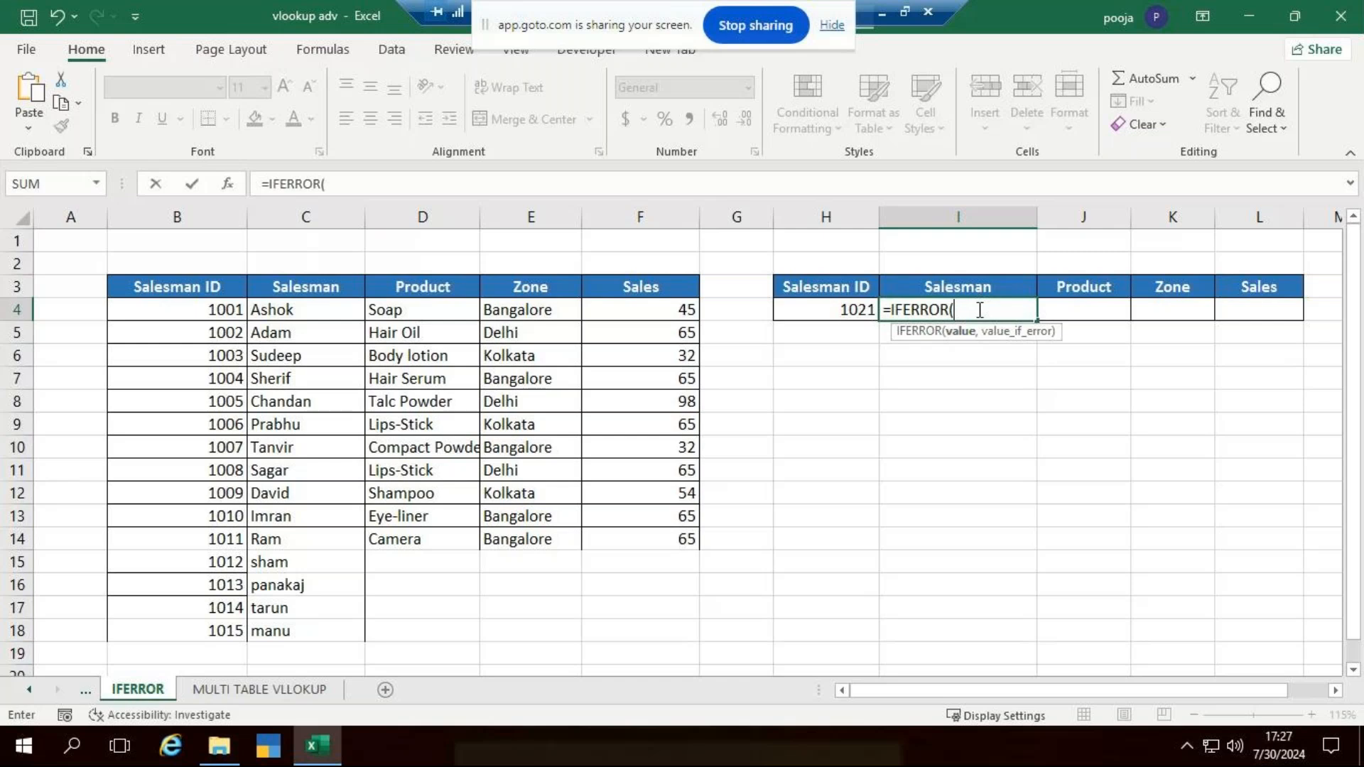
type("vl")
key("Tab")
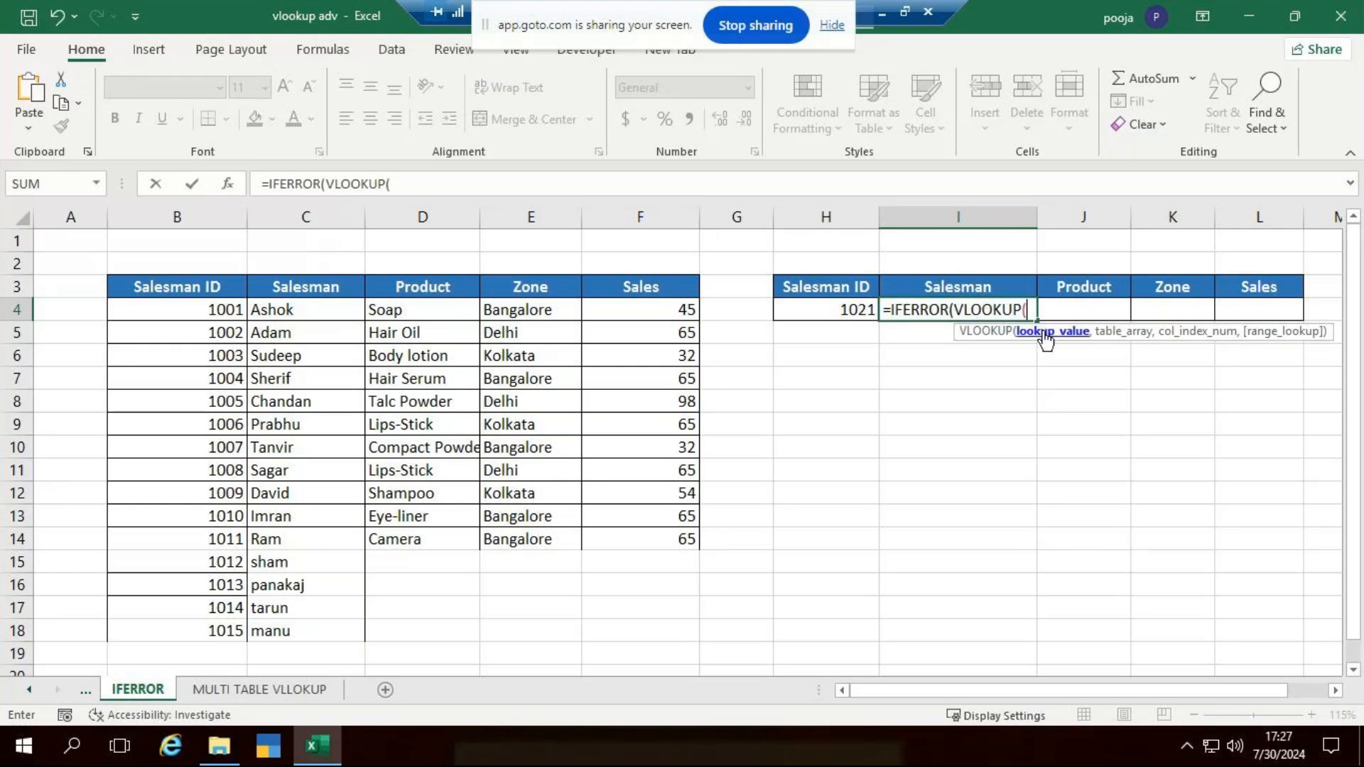
left_click(808, 310)
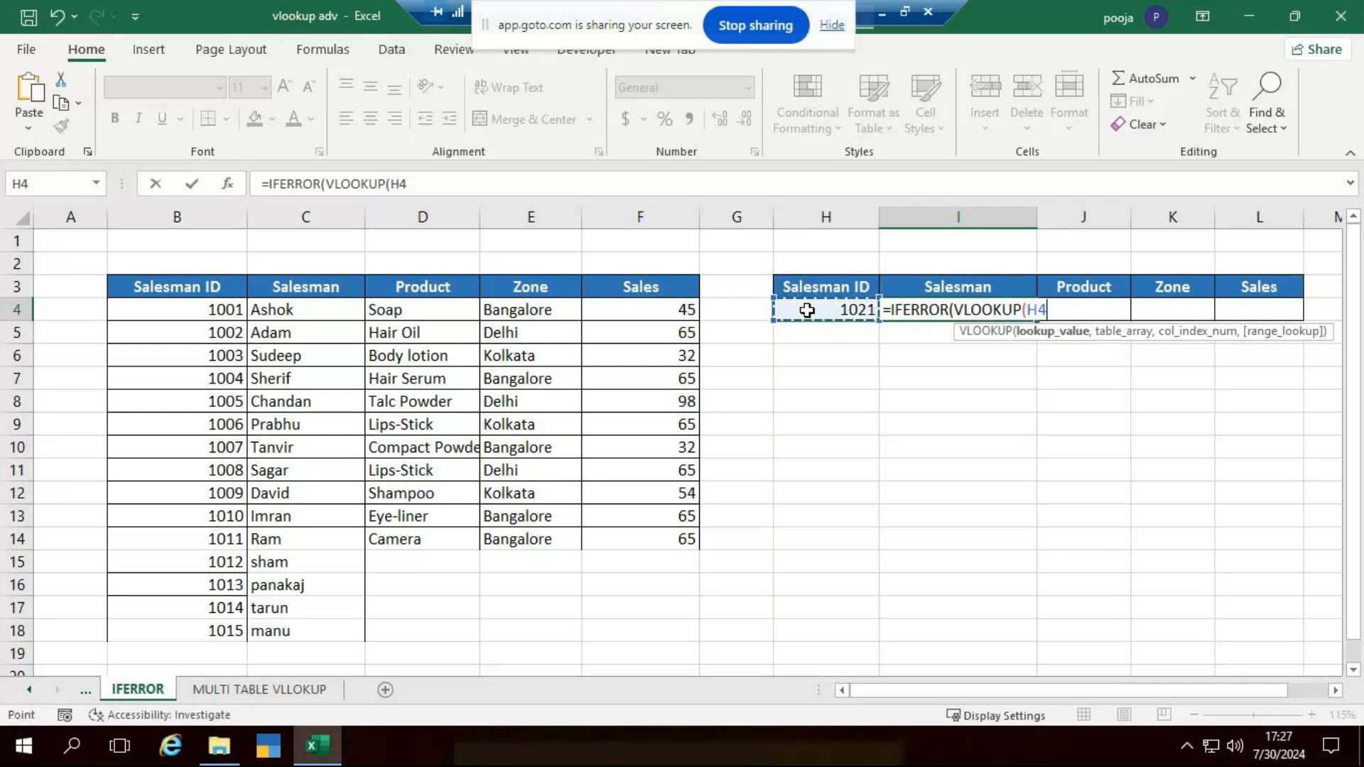
type(",B:D")
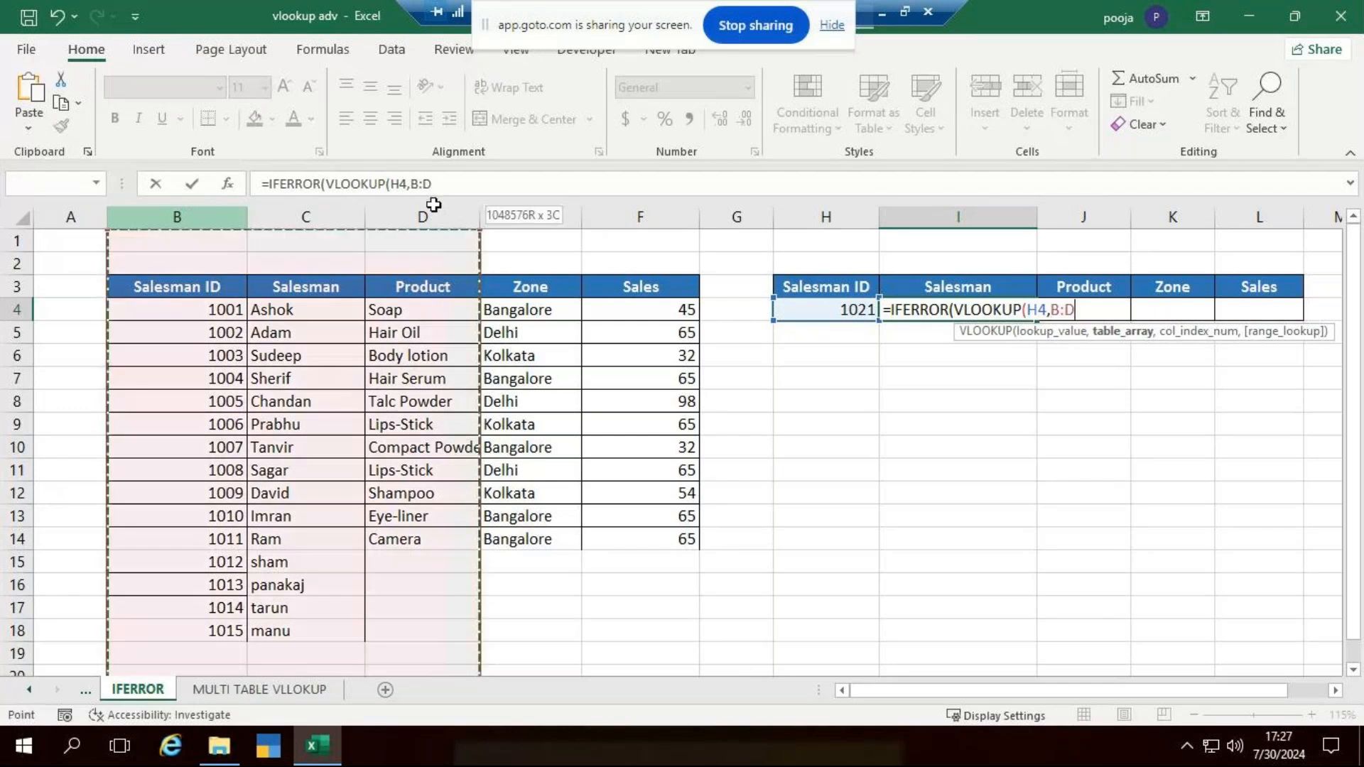
left_click_drag(434, 205, 696, 208)
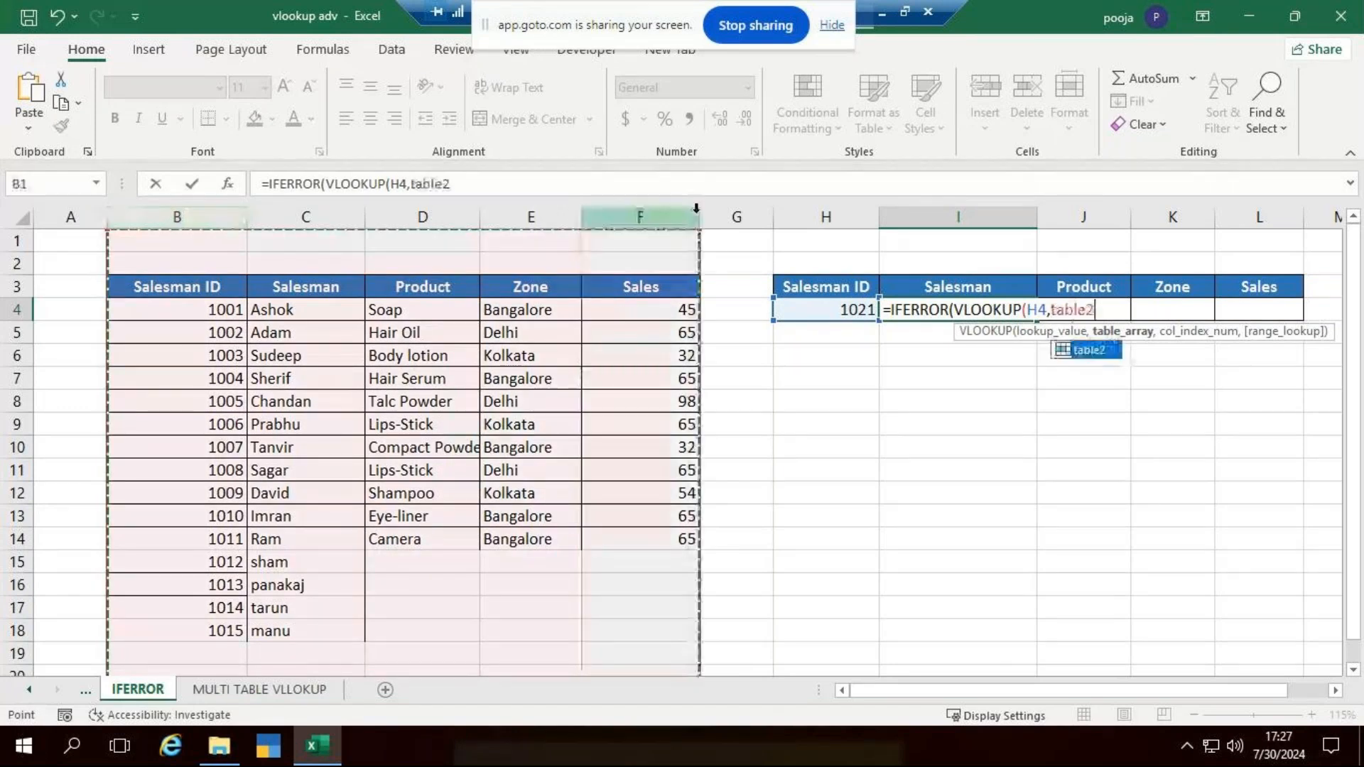
type(",")
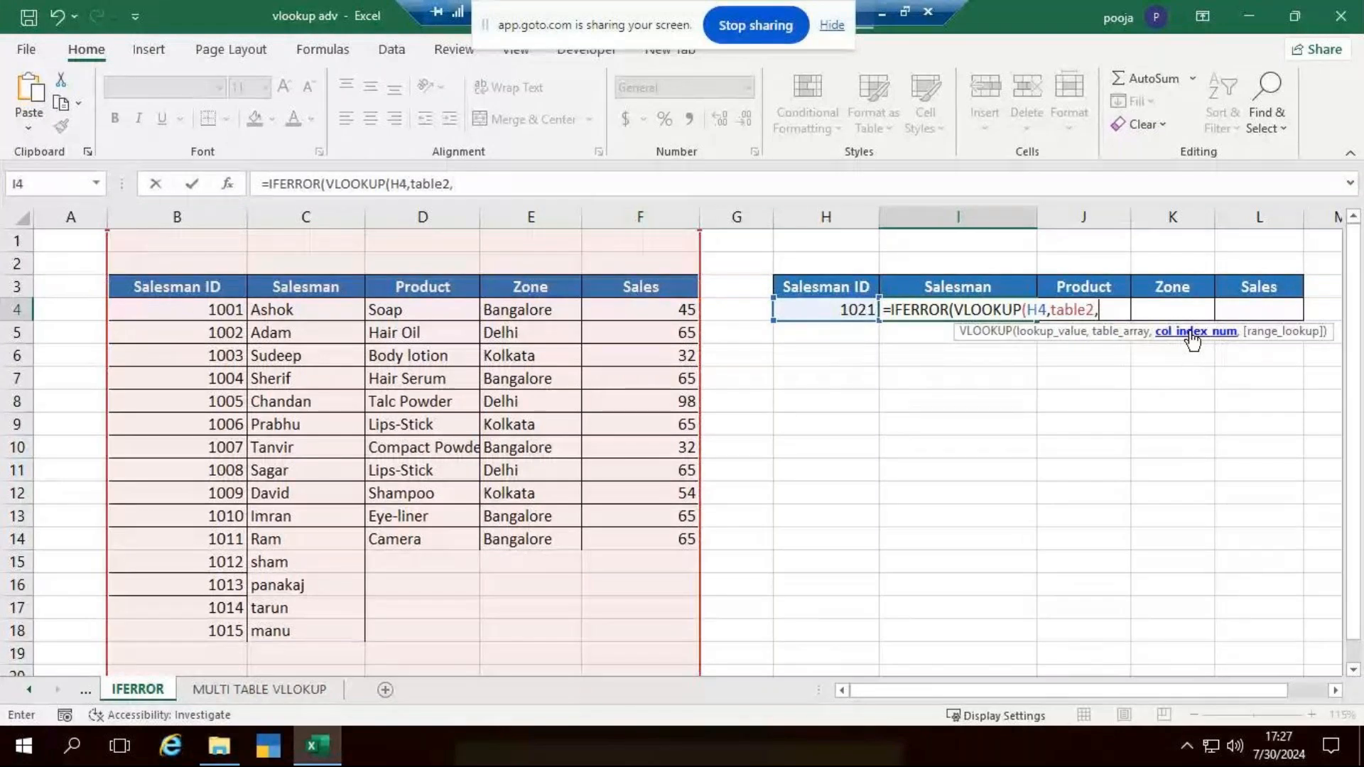
type("2,")
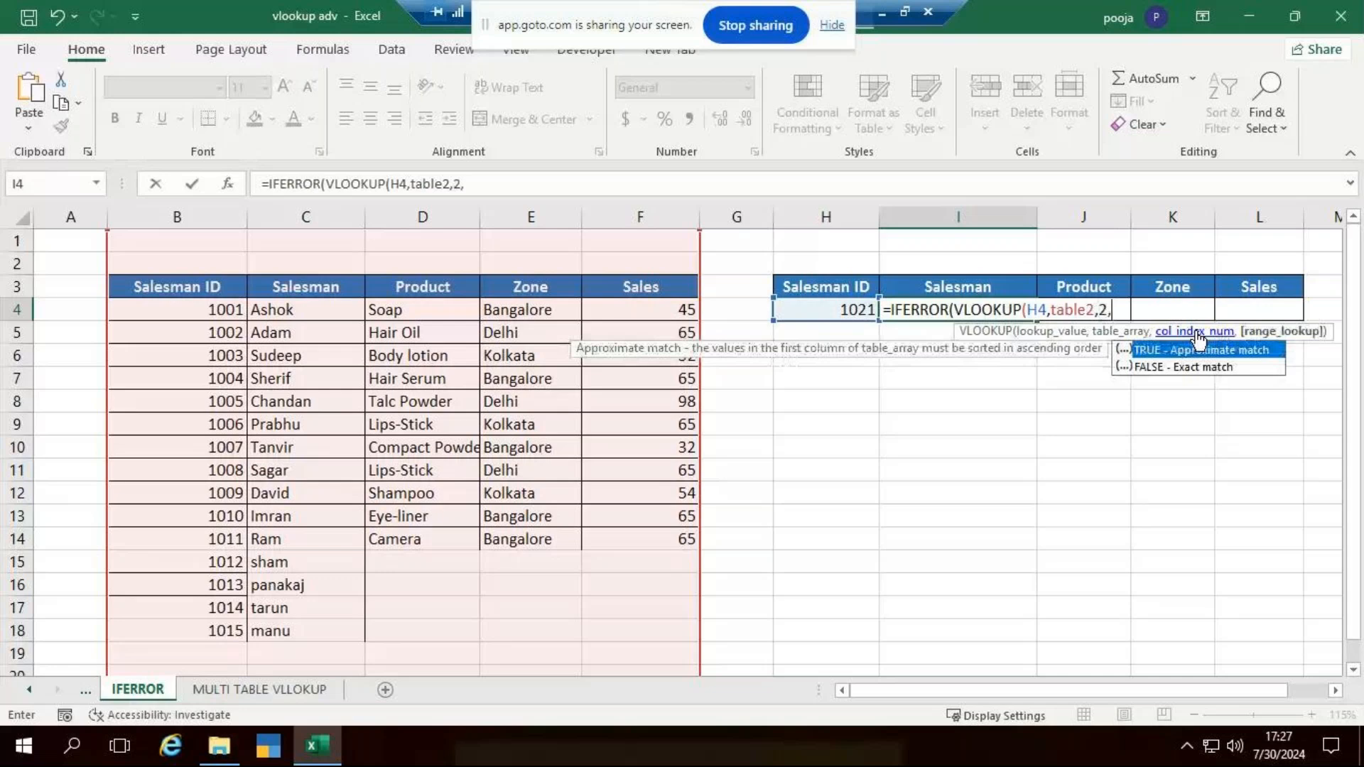
type("0)")
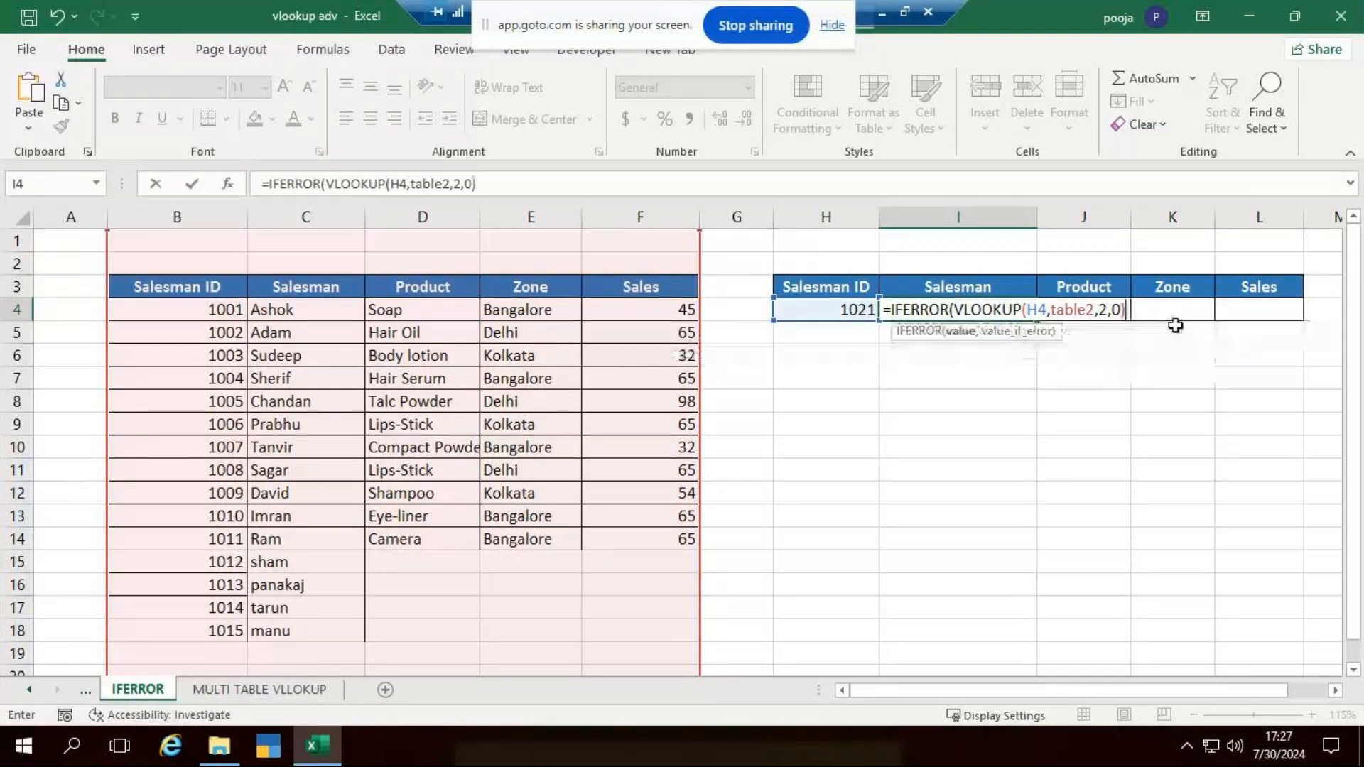
type(",")
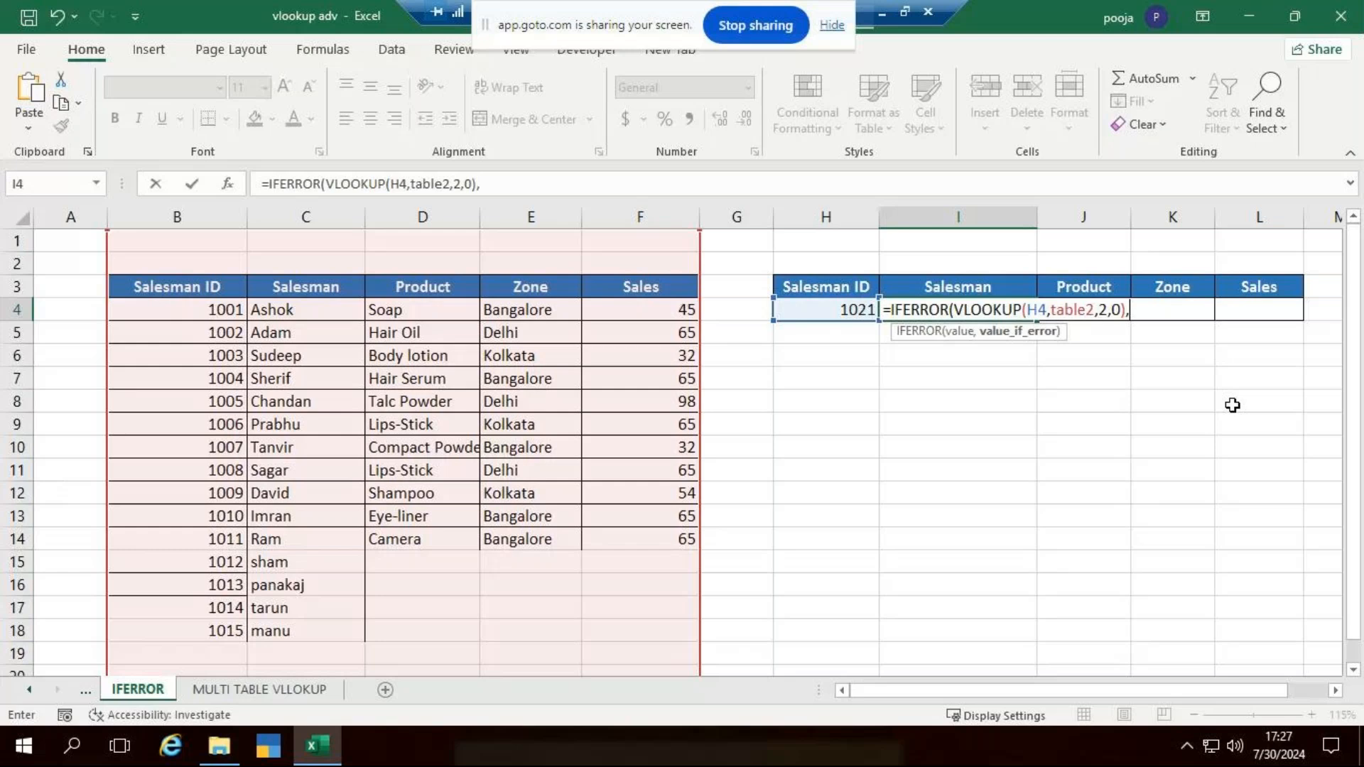
- Complete the IFERROR formula in I4 with "Data not Found" as the value_if_error text
type("\"In")
key("BackSpace")
key("BackSpace")
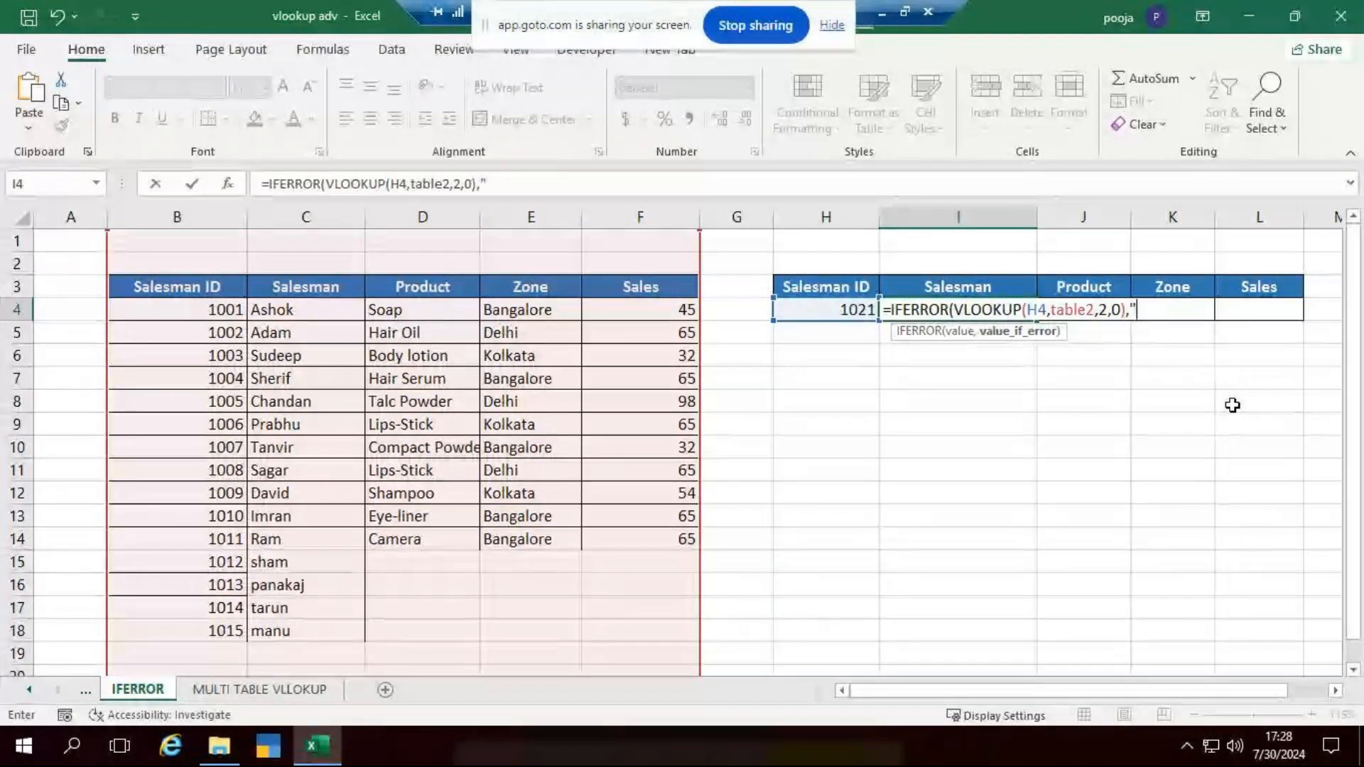
type("D")
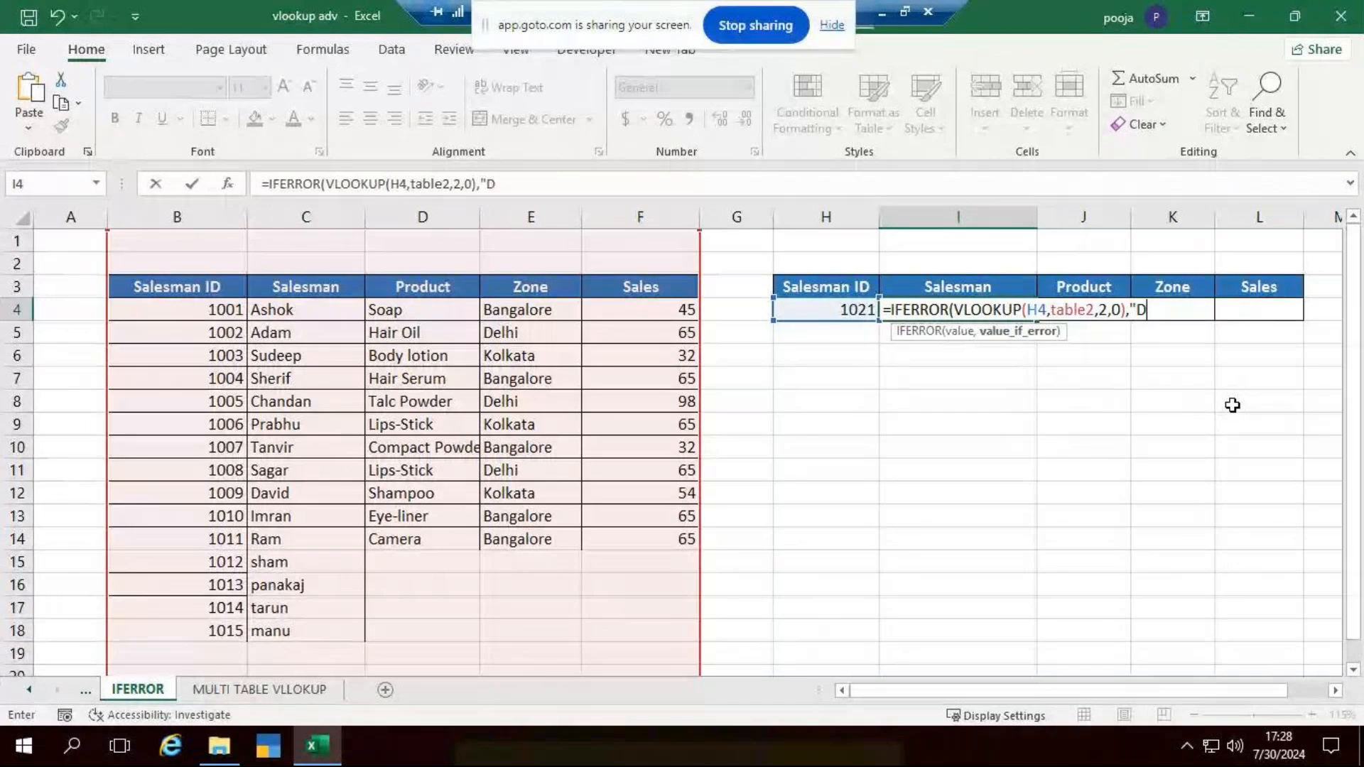
type("ata no")
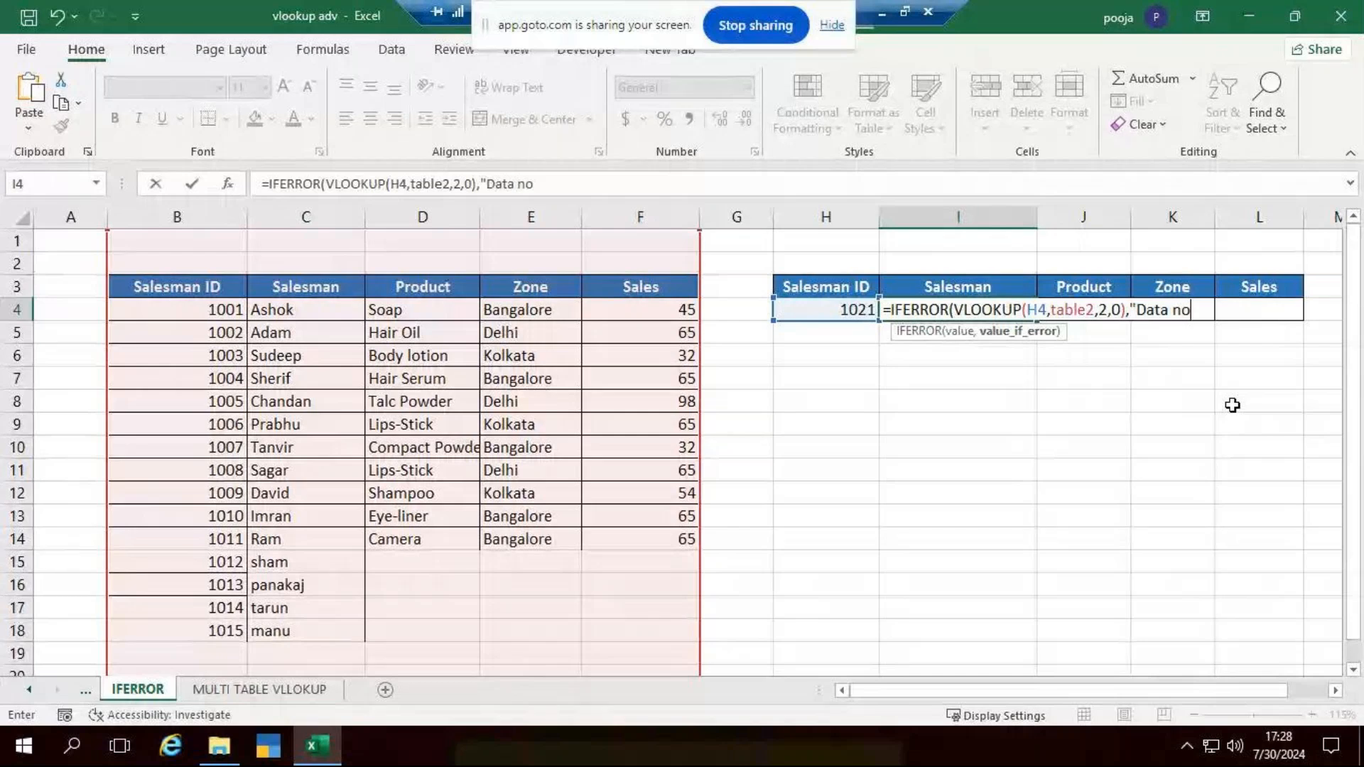
type("t Found\"")
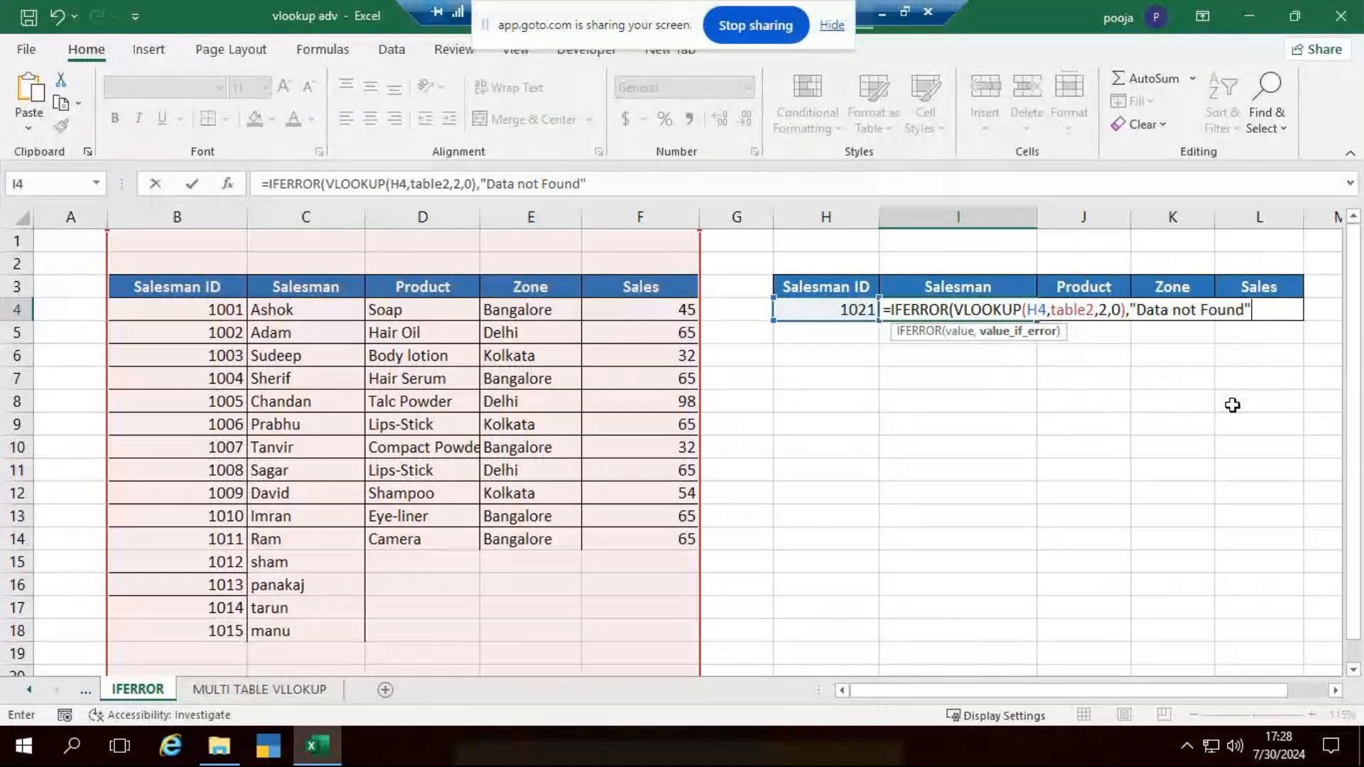
type(")")
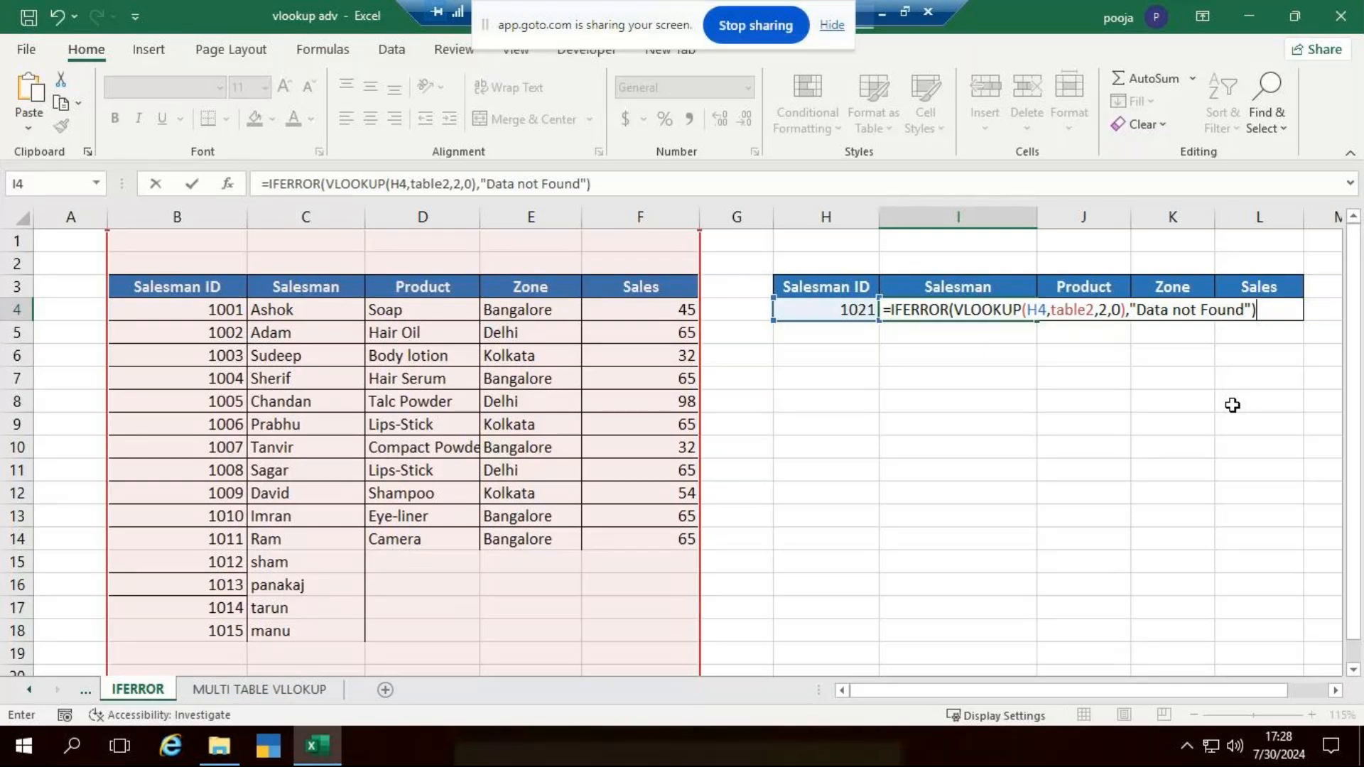
- Test the IFERROR lookup by setting the Salesman ID in H4 to 1006 and to the unlisted ID 1016
left_click(864, 310)
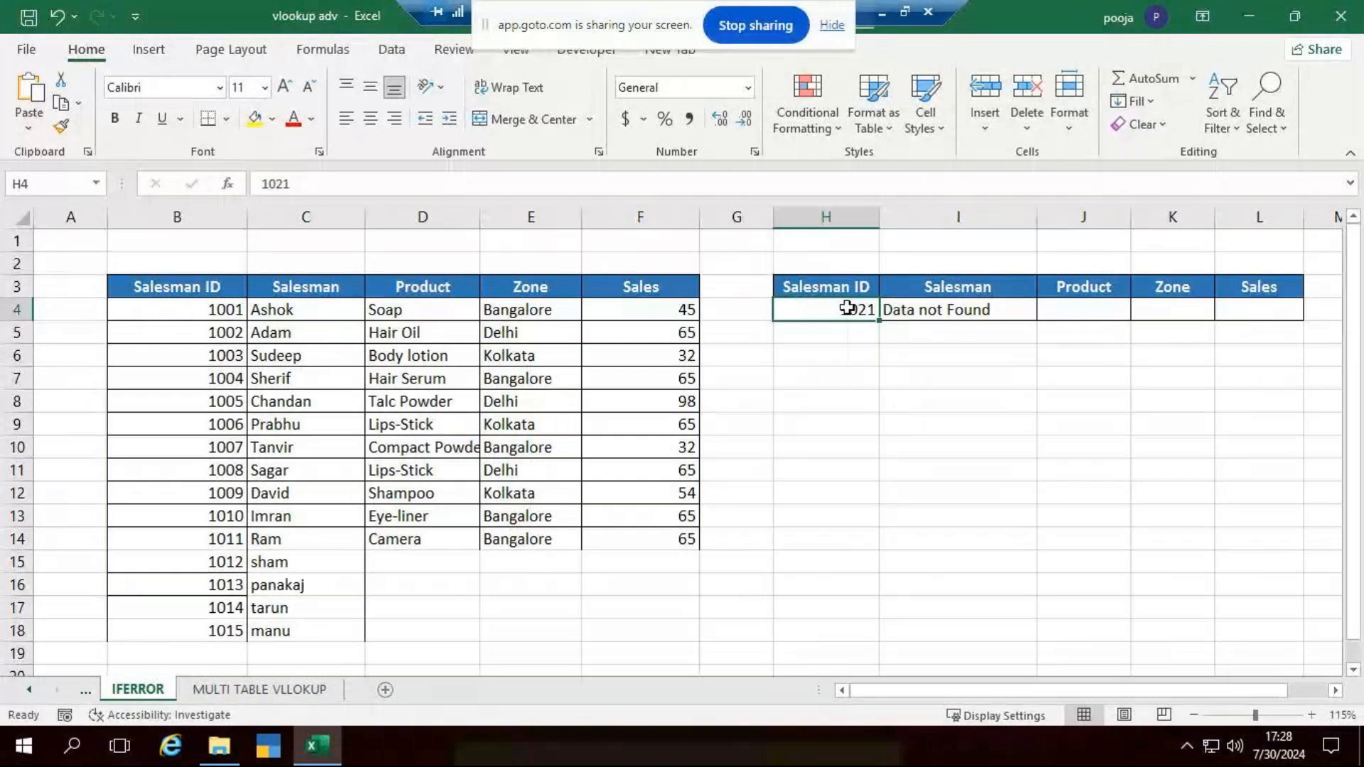
type("1006")
key("Return")
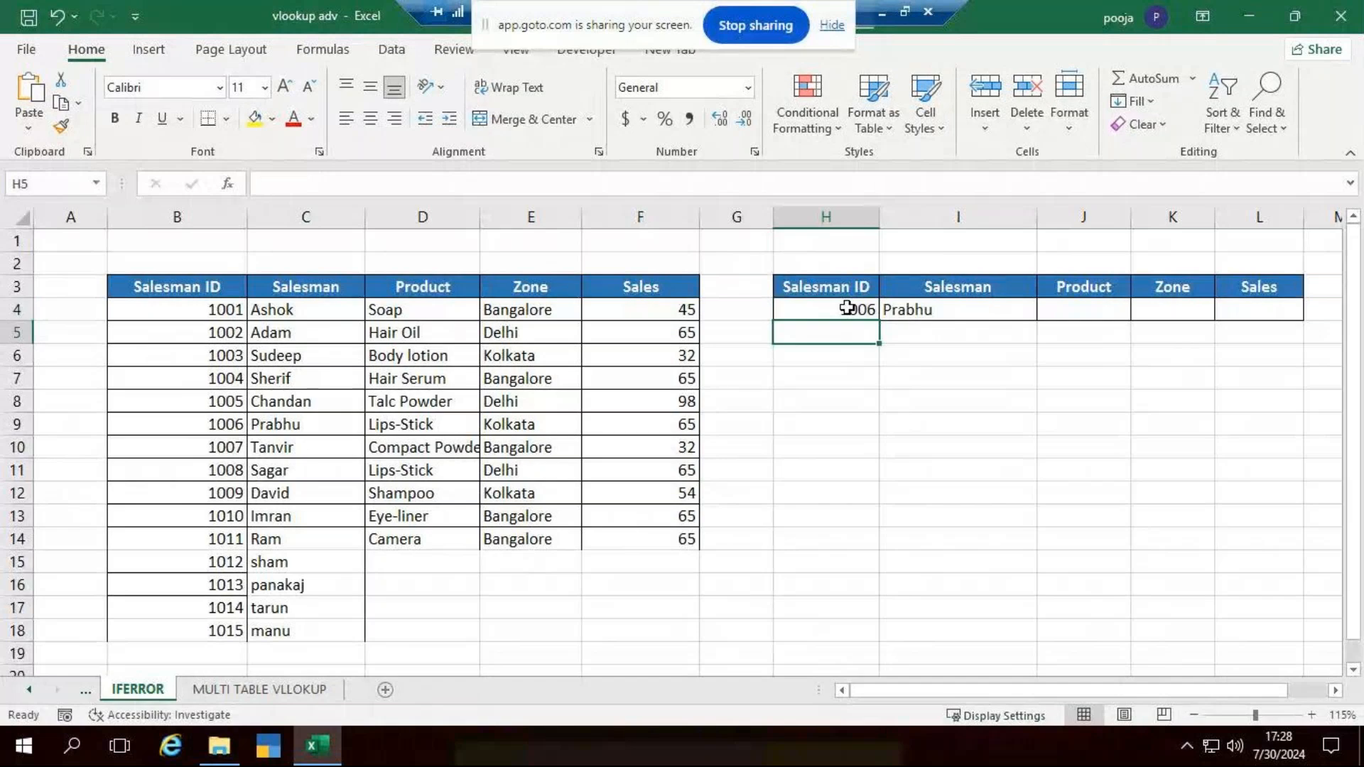
left_click(848, 307)
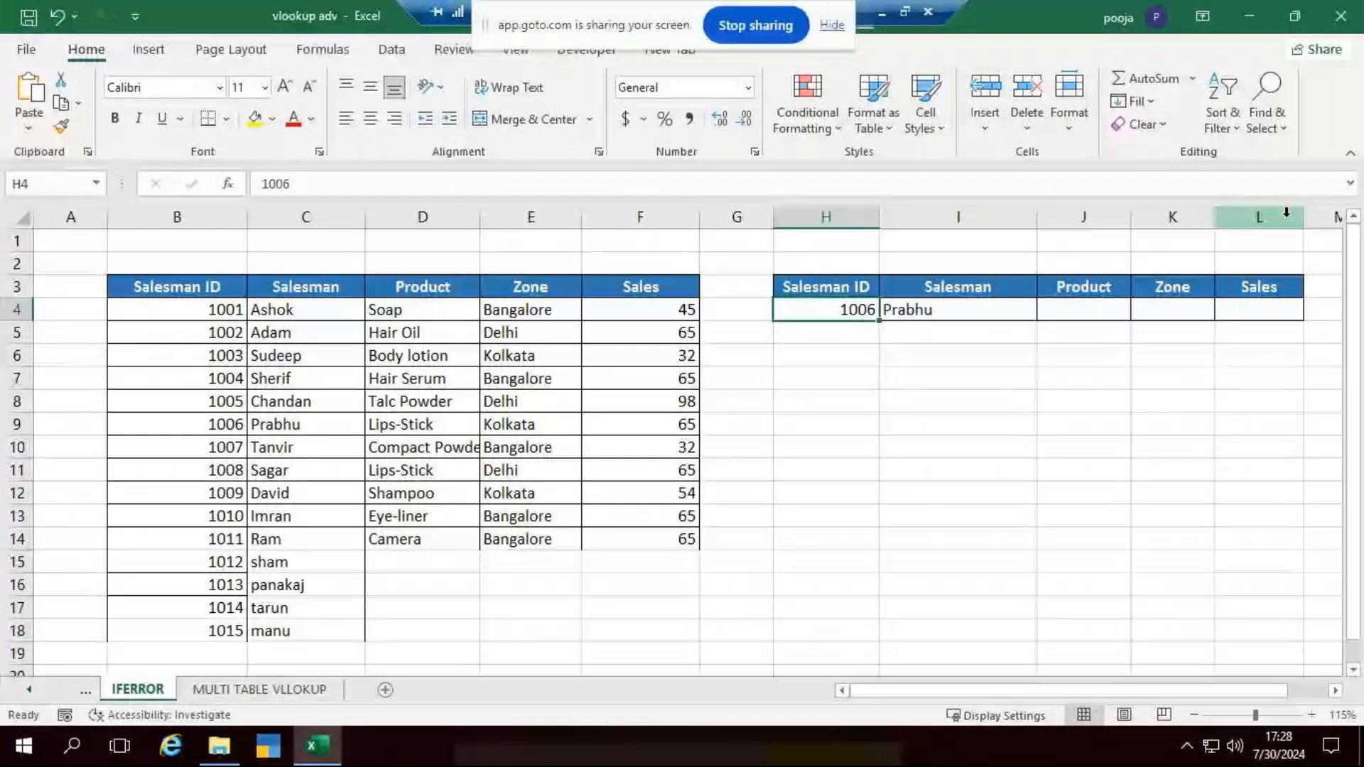
type("101")
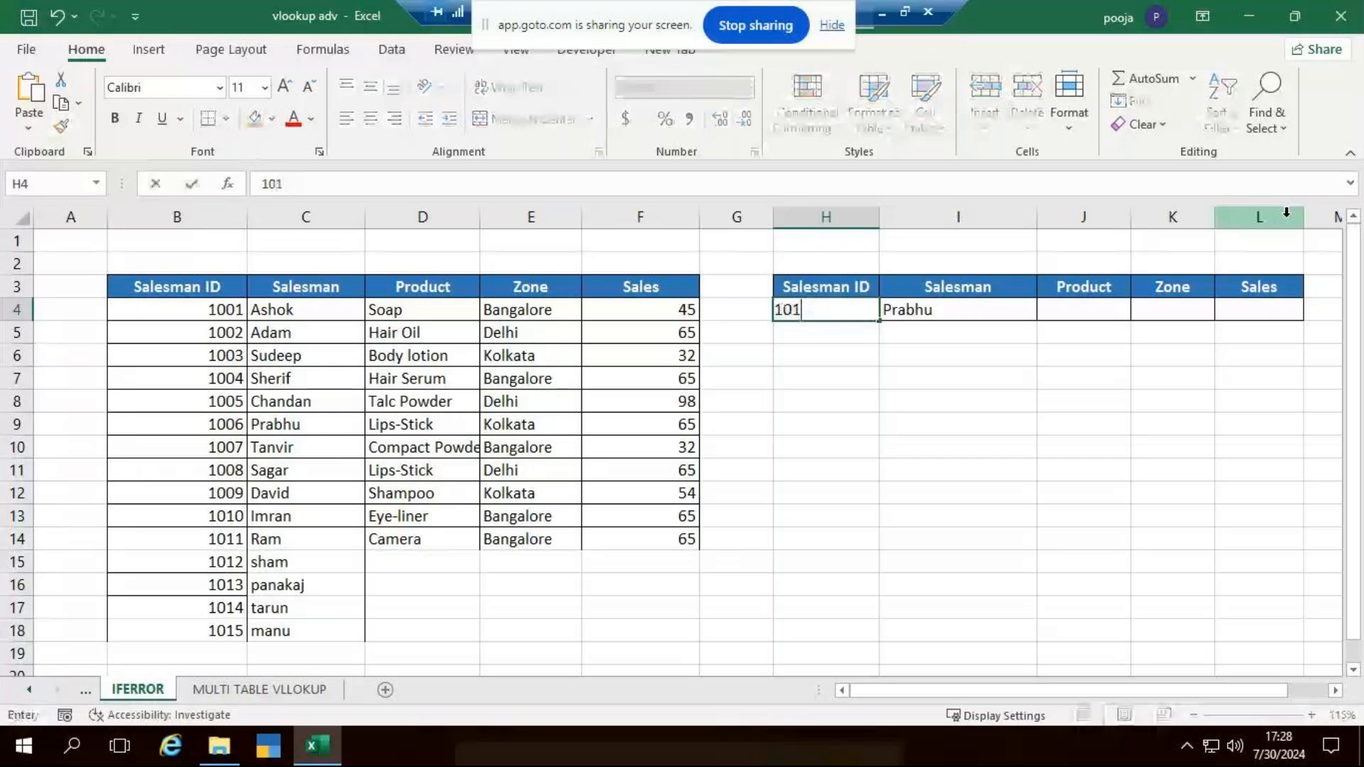
type("6")
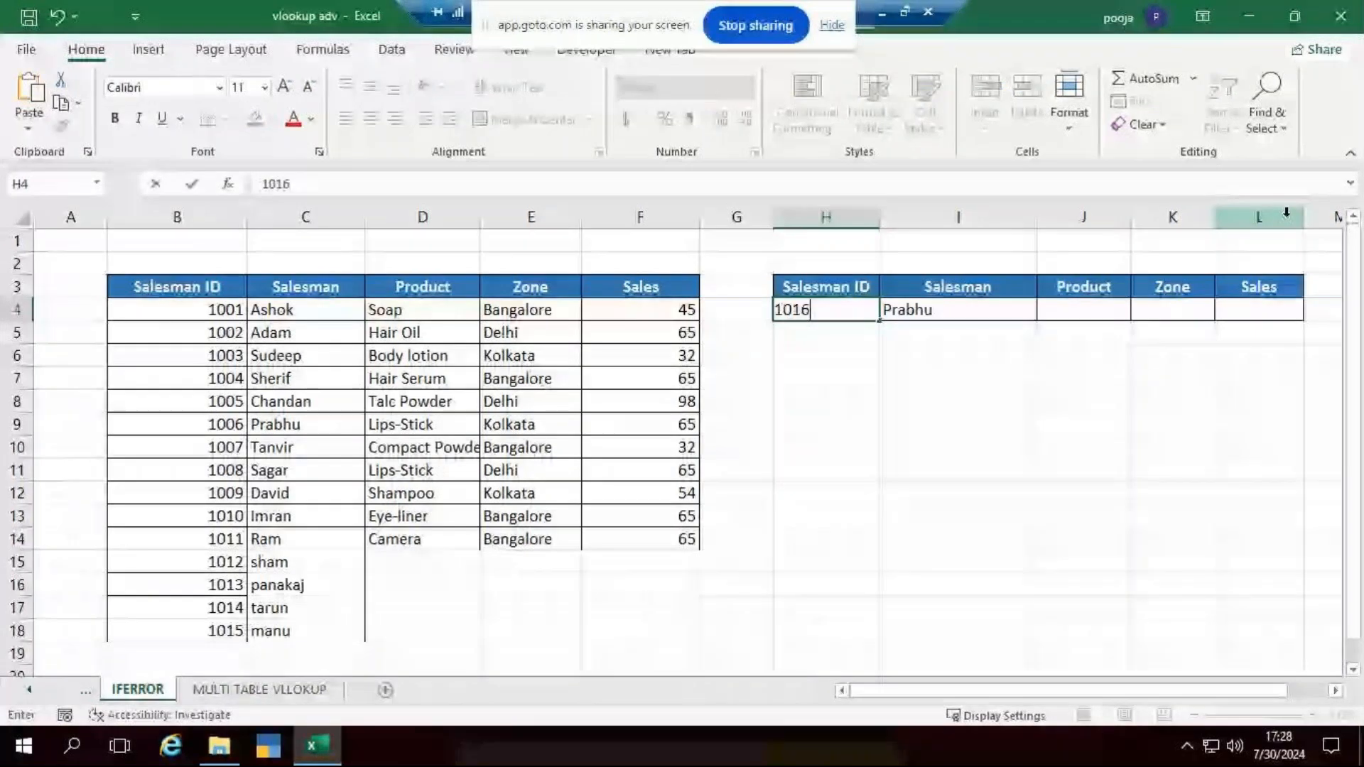
key("Return")
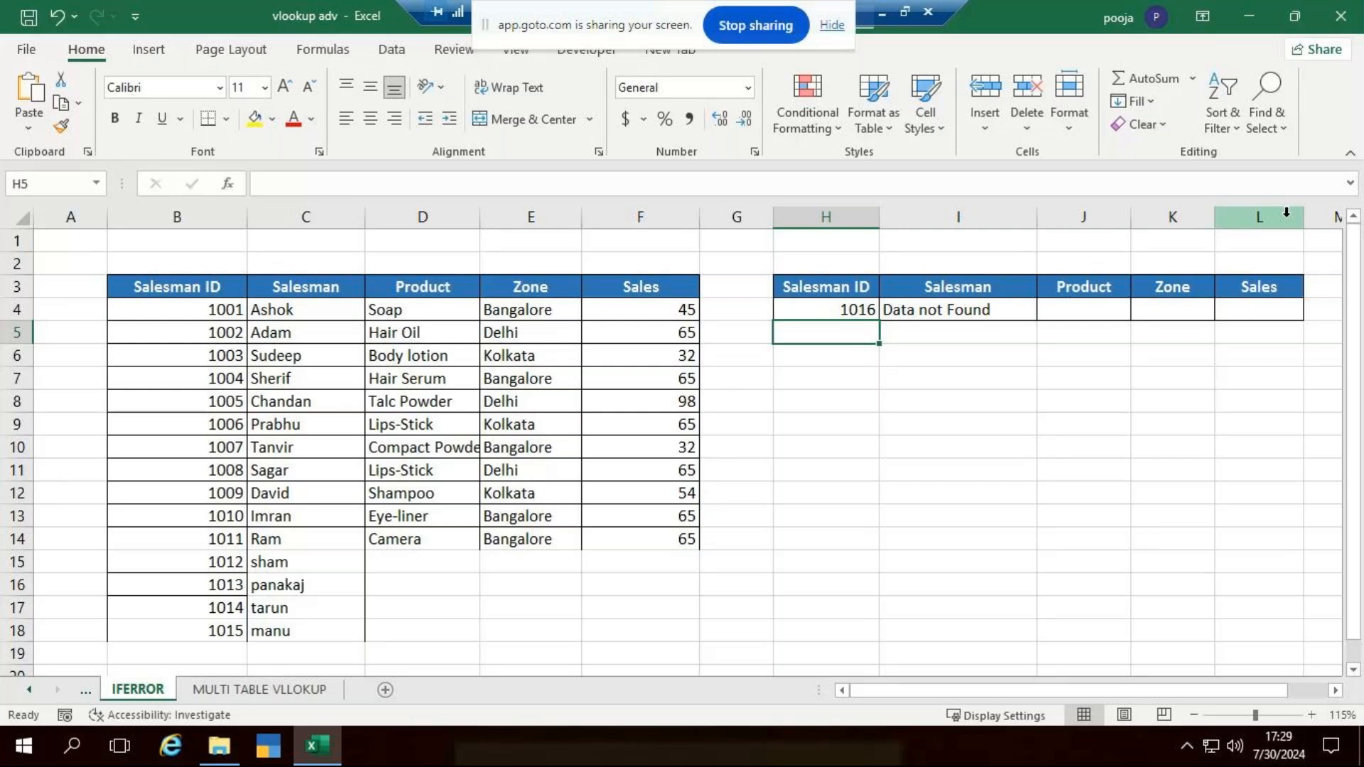
- Rename the MULTI TABLE VLLOOKUP sheet as "MULTI TABLE vlookup"
right_click(293, 697)
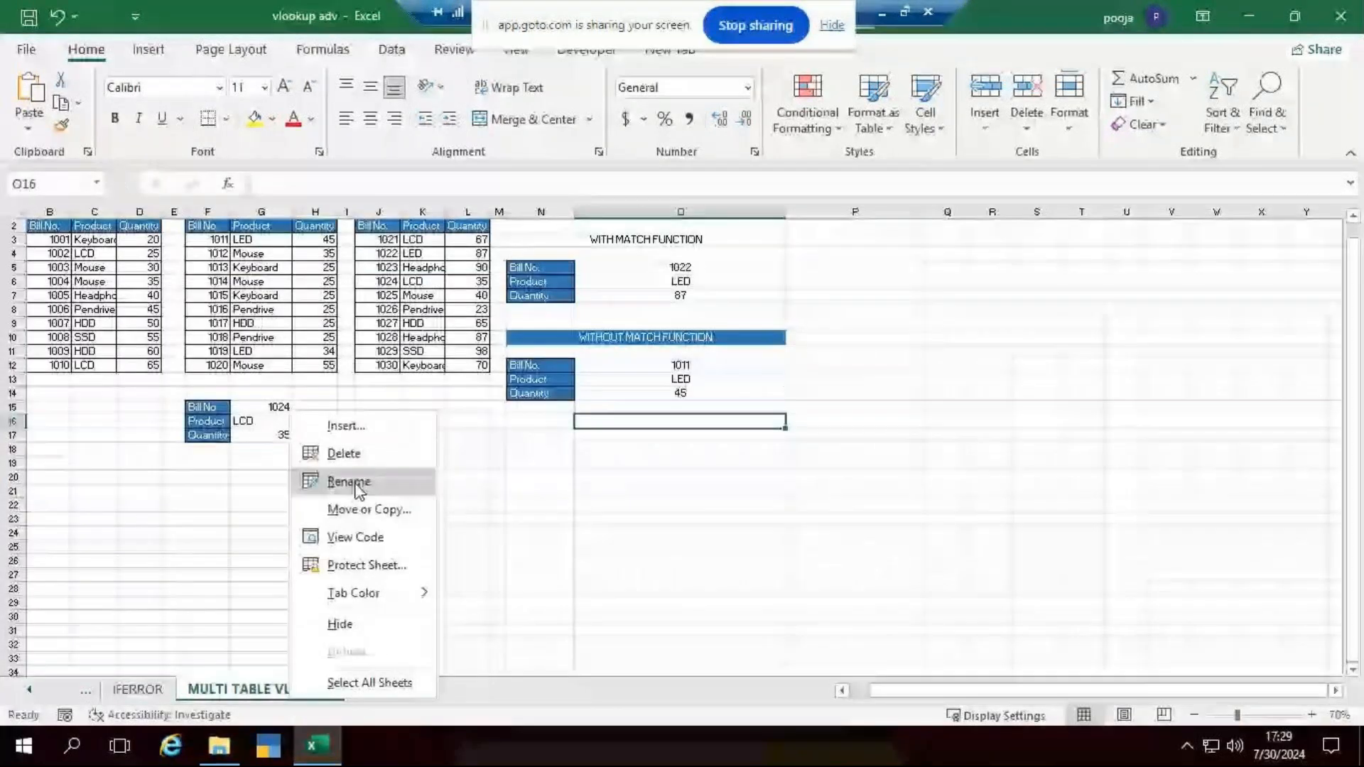
left_click(350, 482)
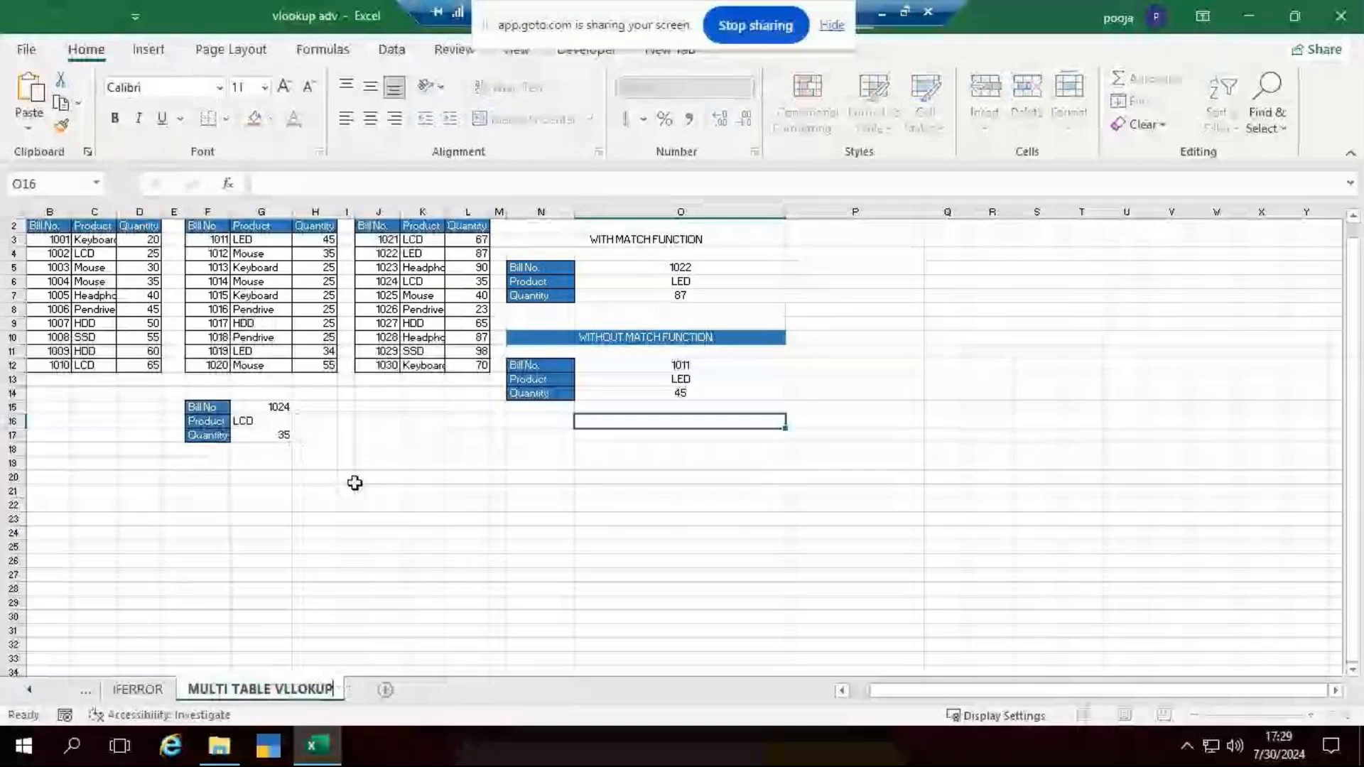
key("BackSpace")
key("BackSpace")
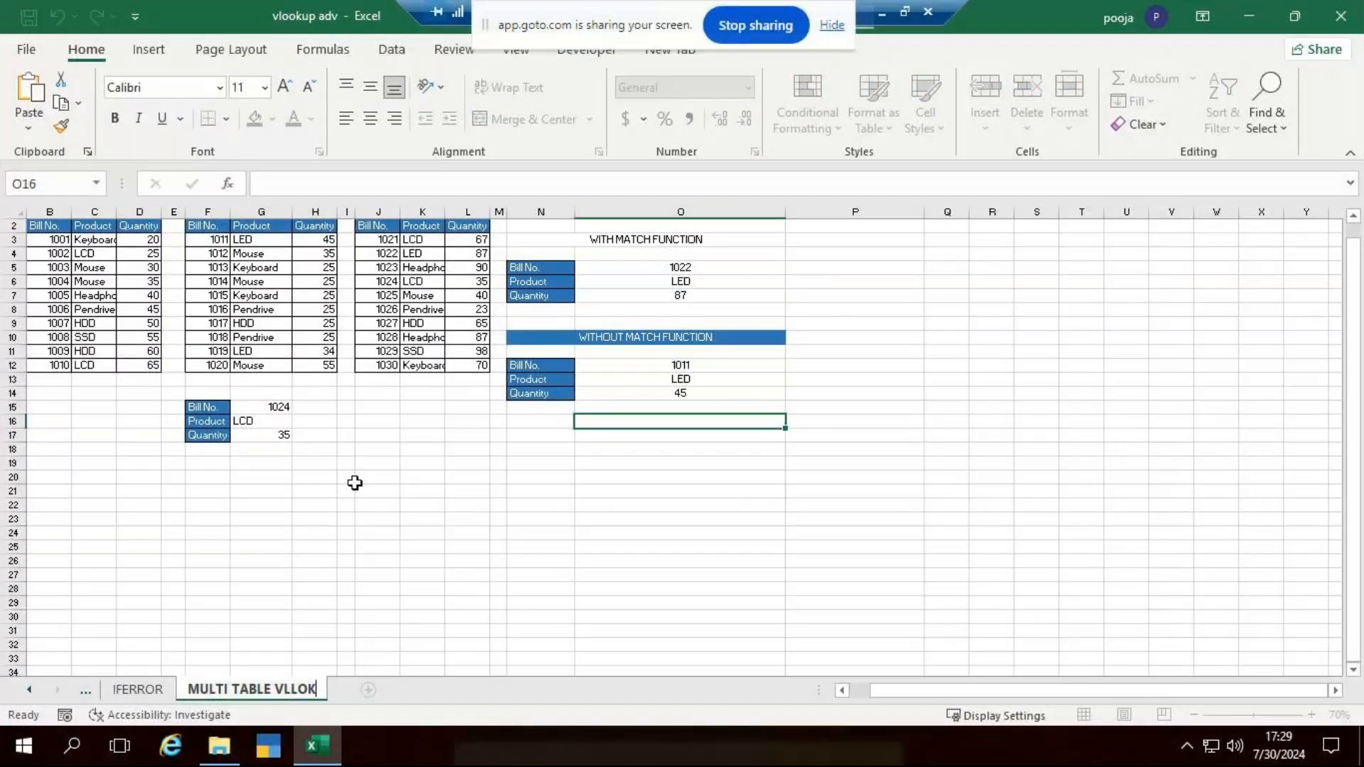
key("BackSpace")
key("BackSpace")
key("BackSpace")
key("BackSpace")
key("BackSpace")
type("look")
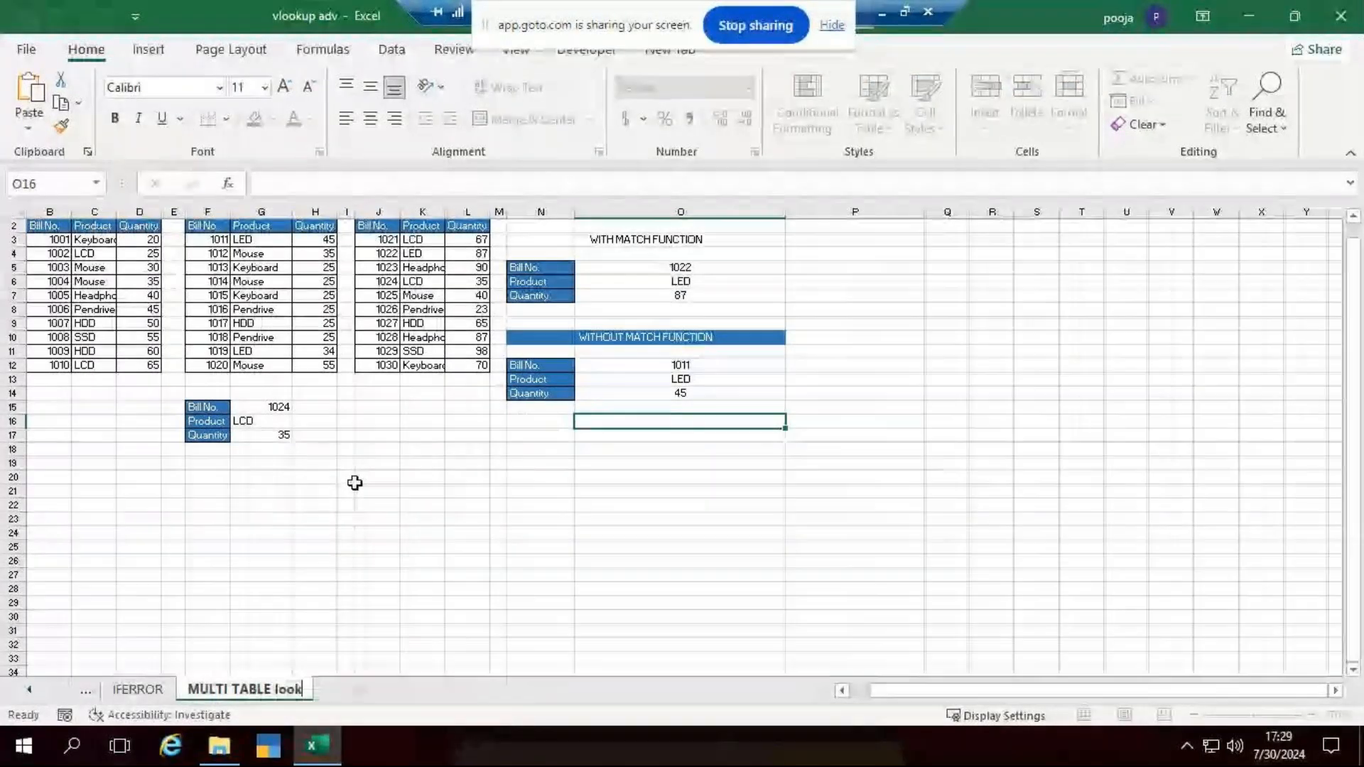
type("u")
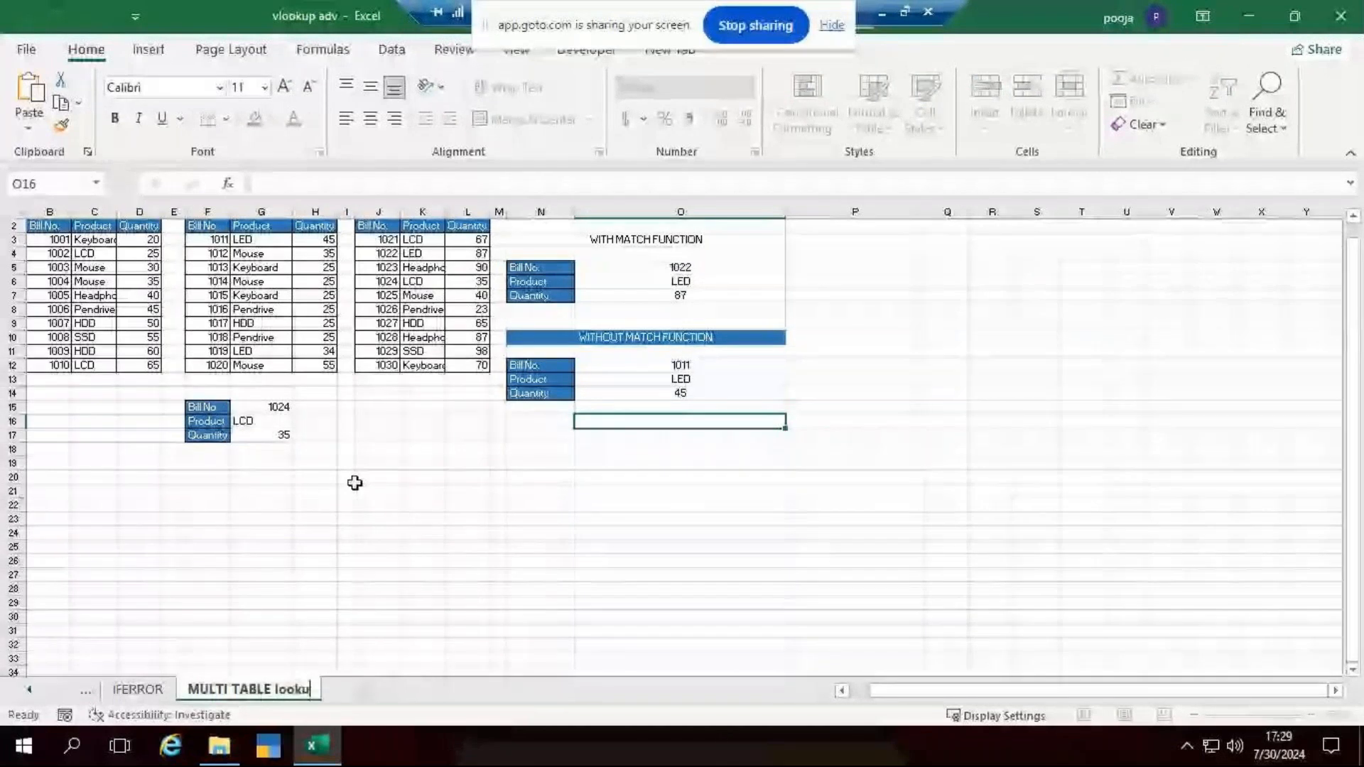
key("BackSpace")
key("BackSpace")
key("BackSpace")
key("BackSpace")
key("BackSpace")
type("v")
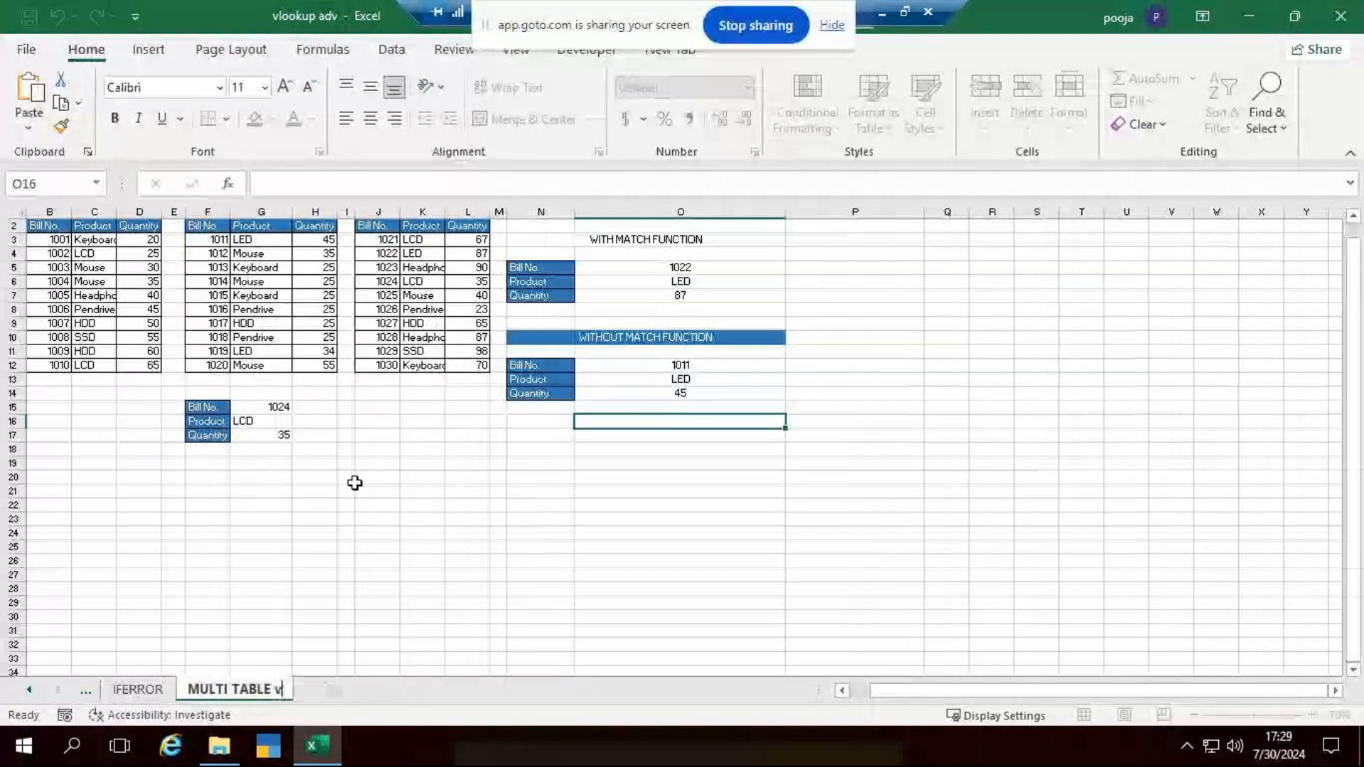
type("l")
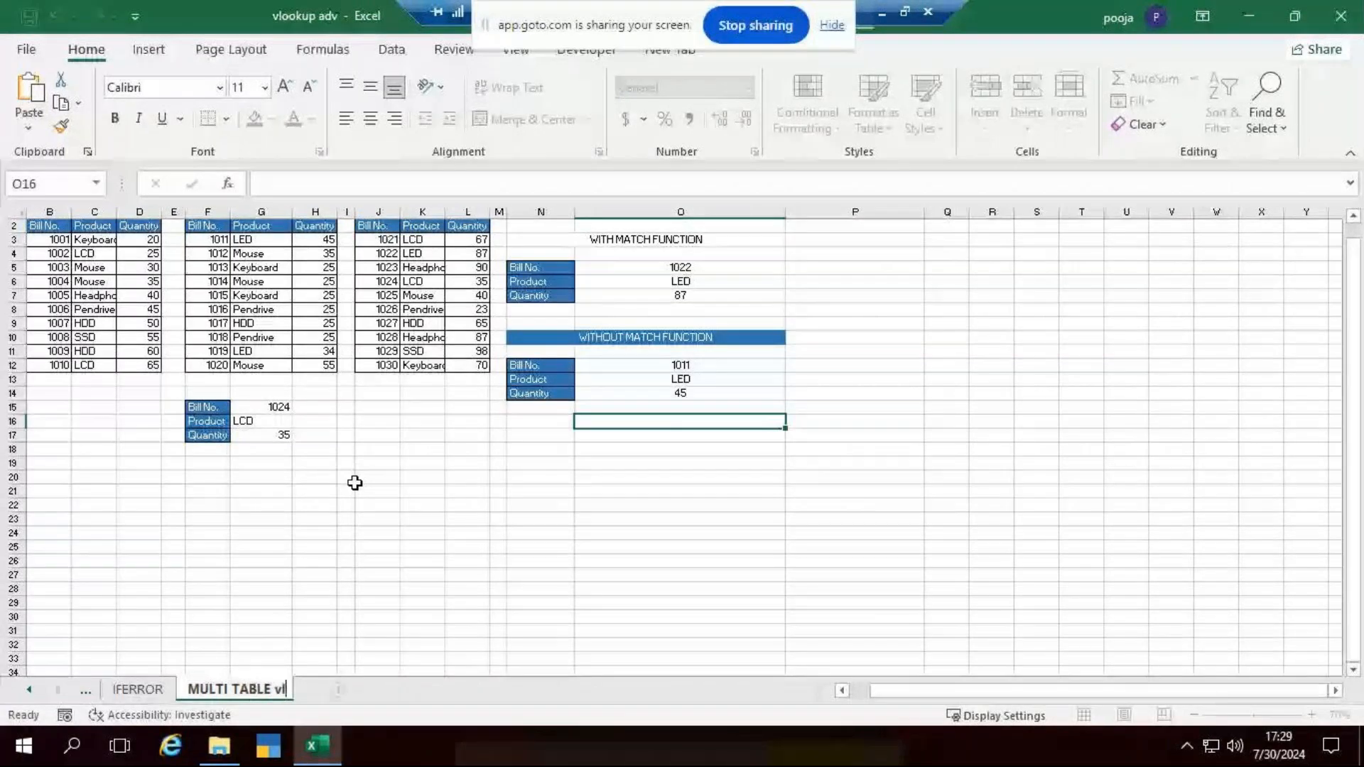
type("ookup")
key("Return")
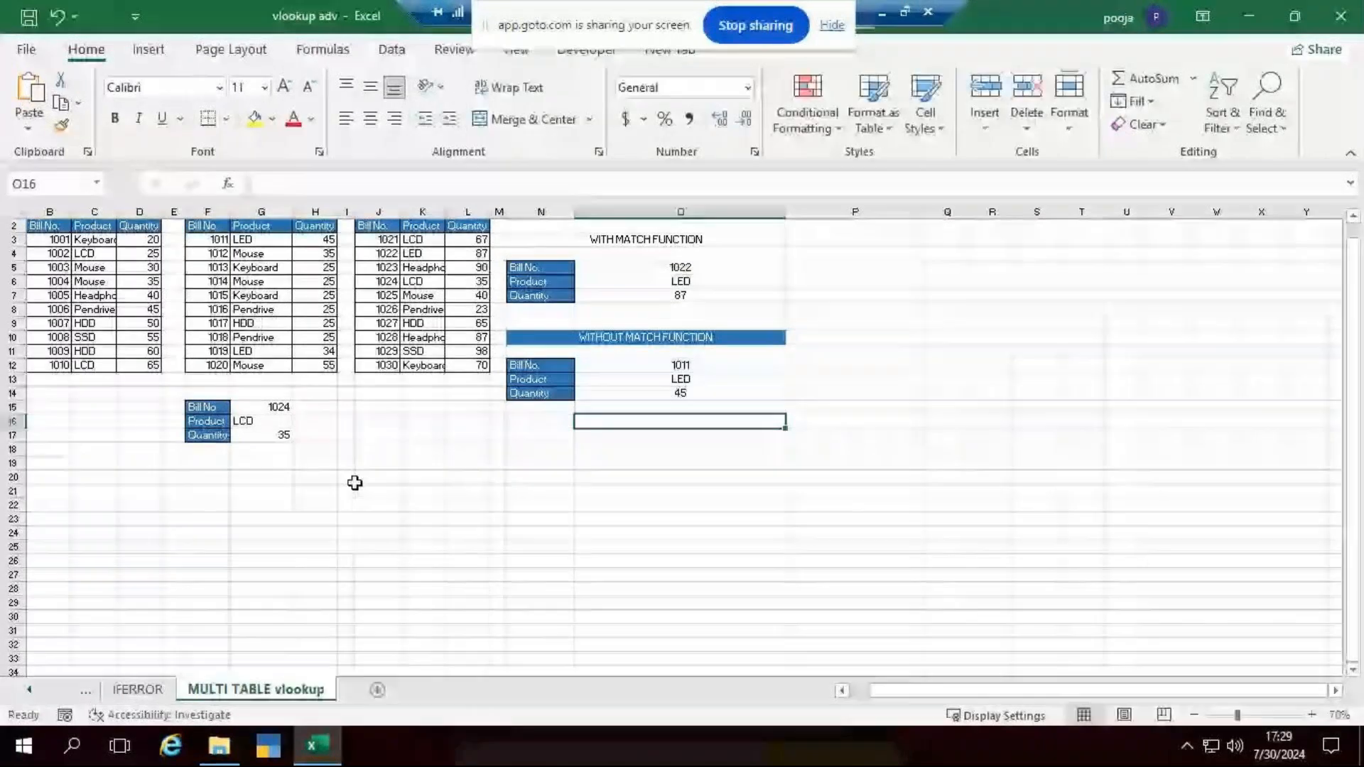
left_click(855, 575)
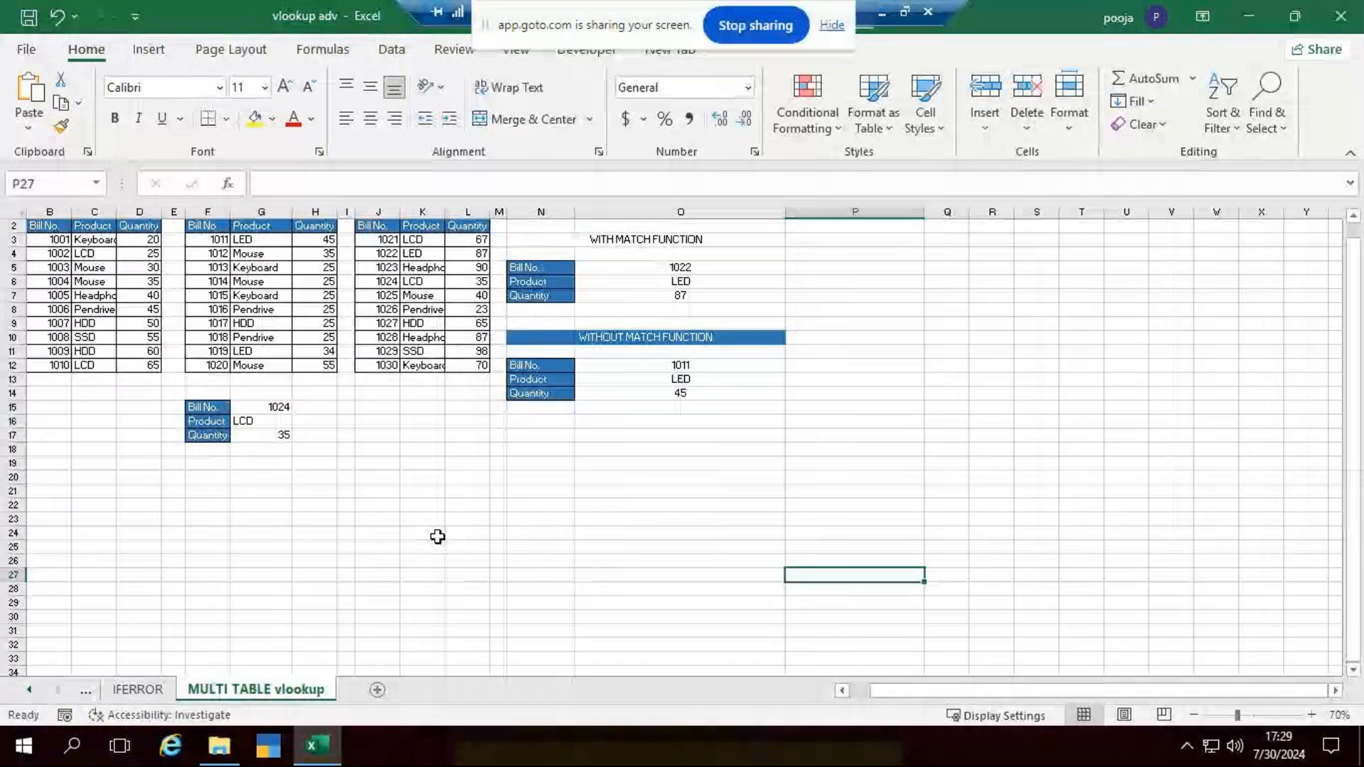
- Clear everything, contents and formatting, from the WITHOUT MATCH FUNCTION block in N10:O14
scroll(438, 537, "up", 4, "ctrl")
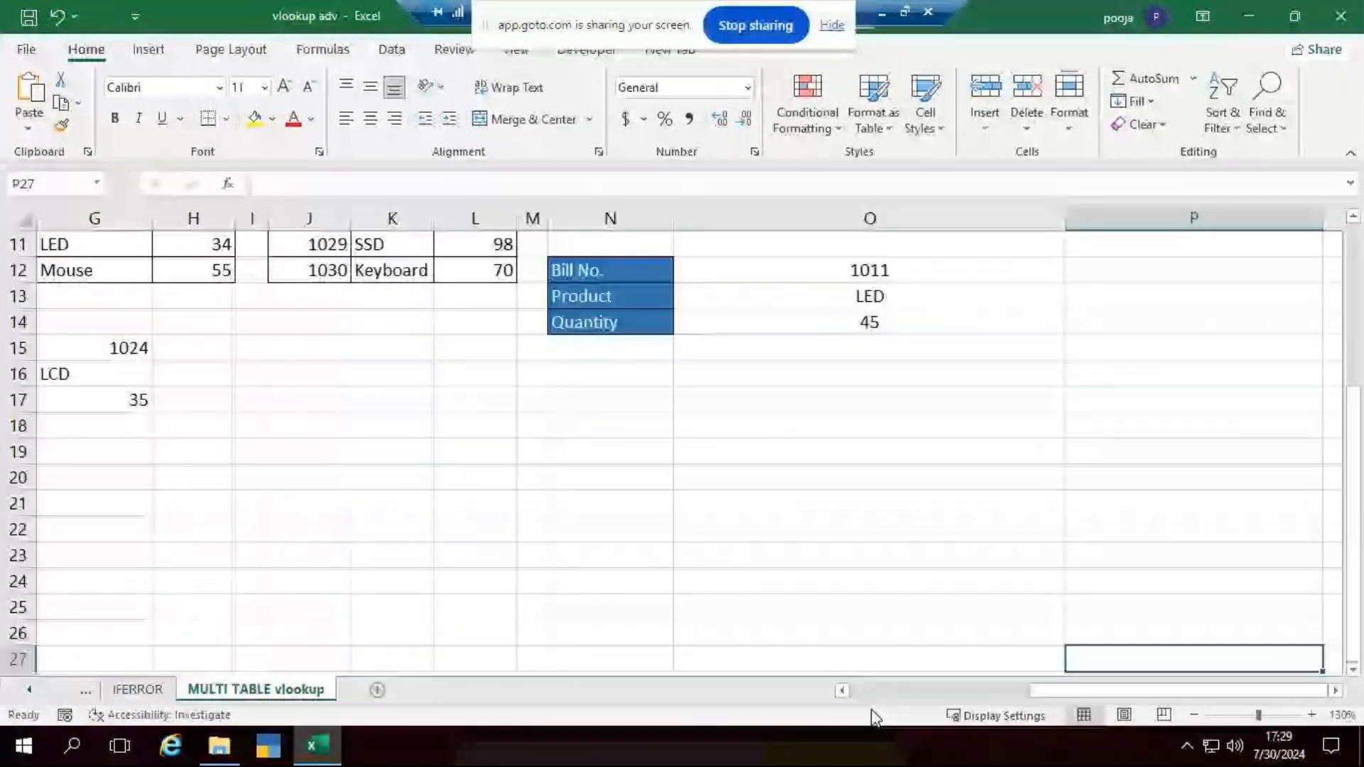
left_click(872, 691)
scroll(739, 398, "down", 1, "ctrl")
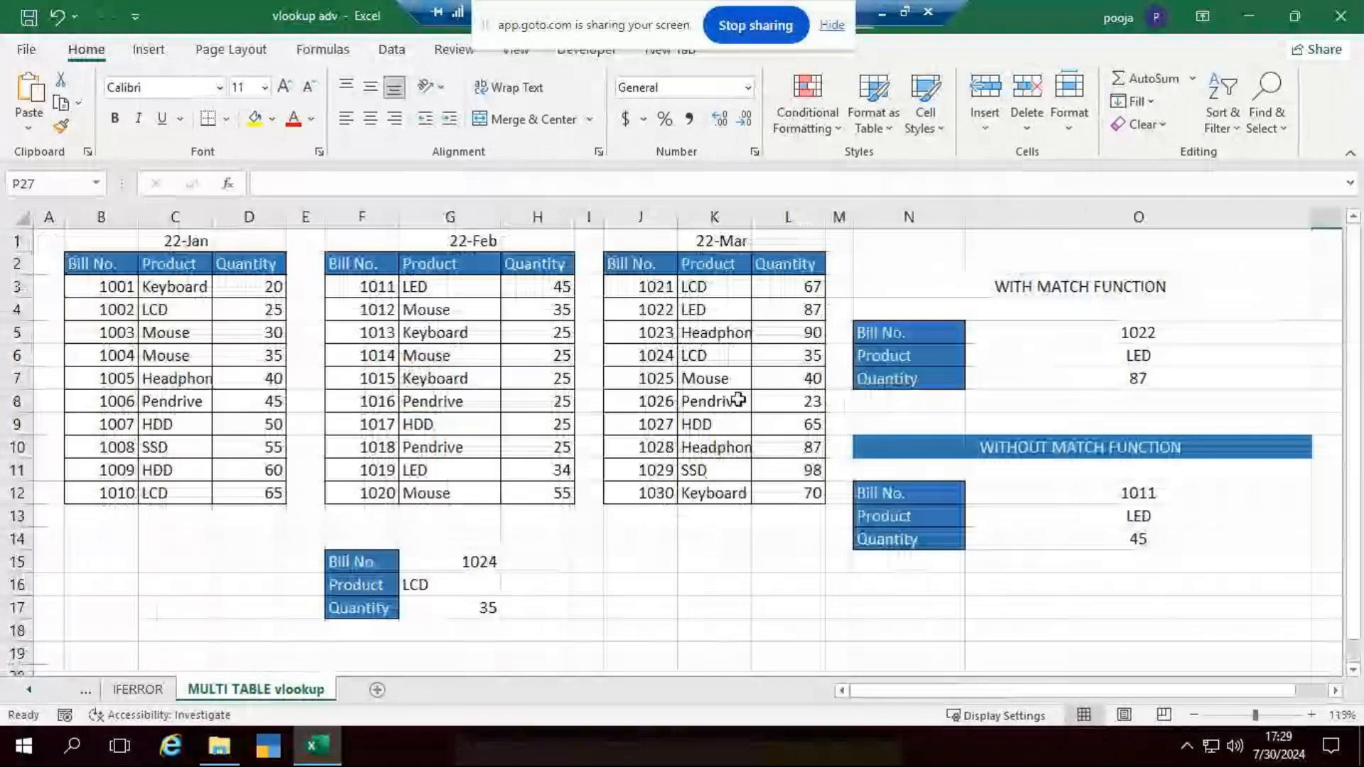
scroll(739, 400, "down", 2, "ctrl")
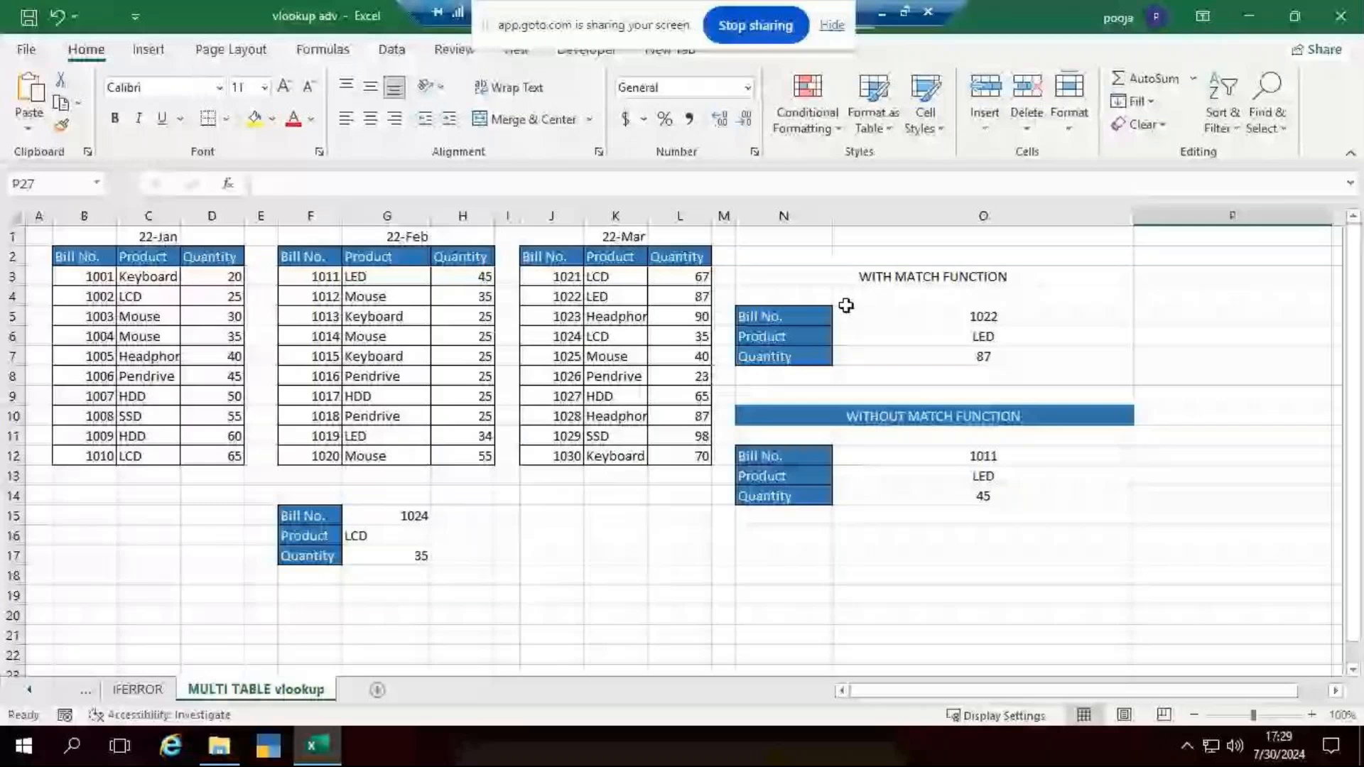
left_click(765, 420)
left_click_drag(958, 493, 991, 498)
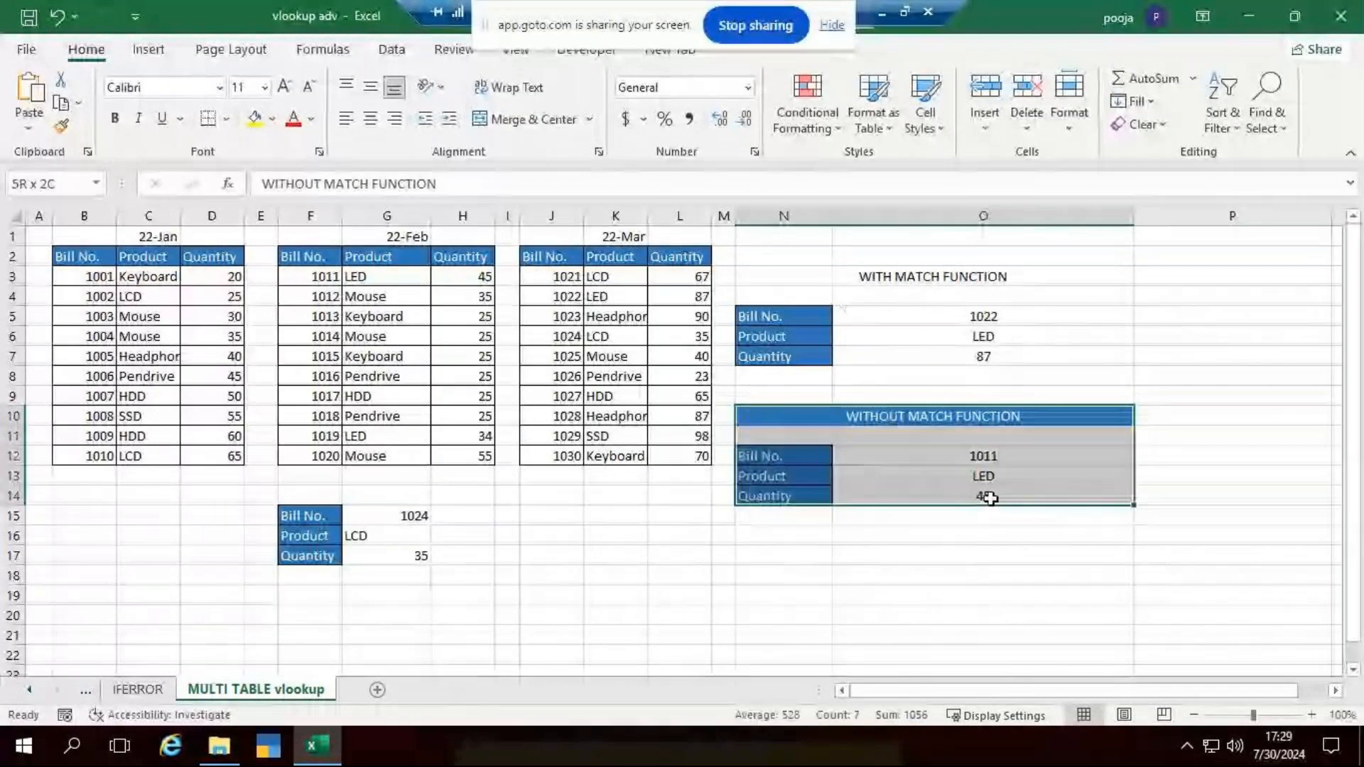
left_click(1141, 124)
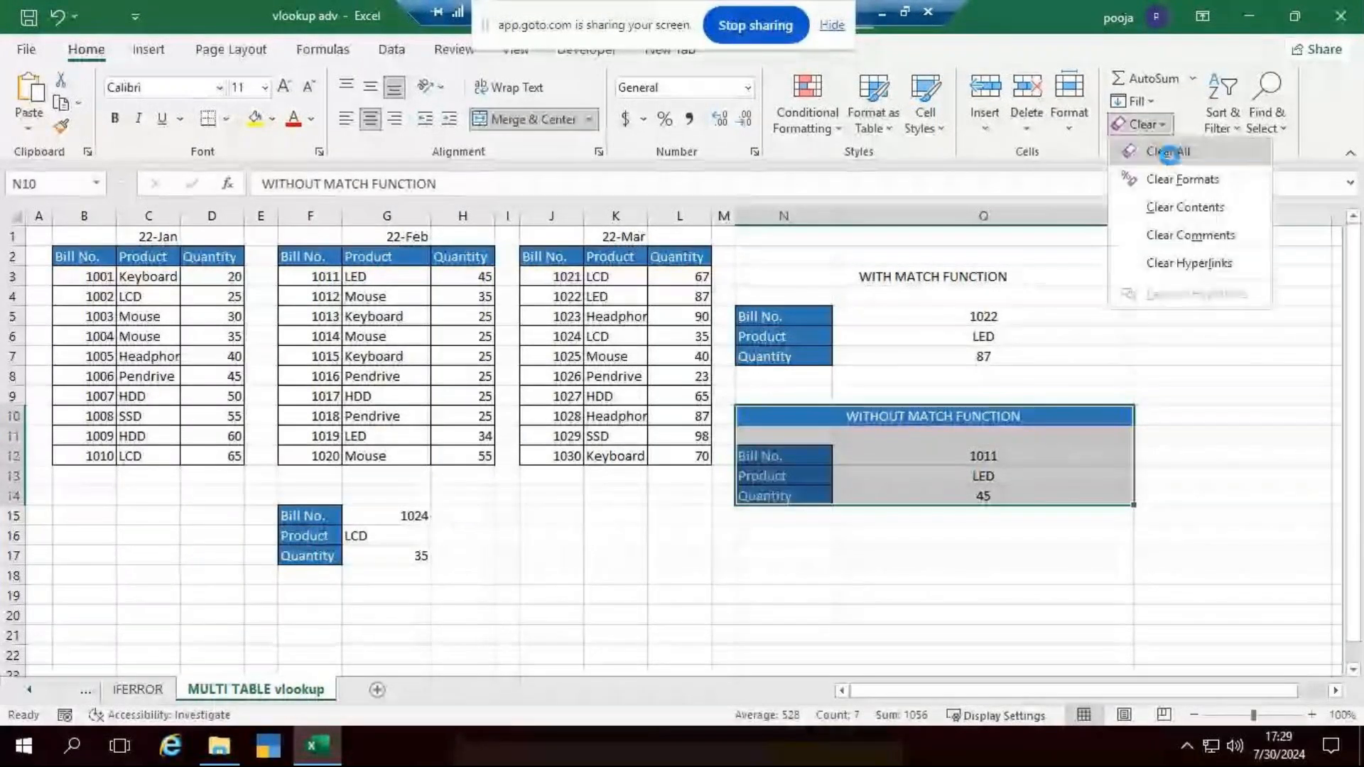
left_click(1169, 152)
- Clear all contents and formatting from the Bill No. lookup block below the February table, F15:G18
left_click_drag(287, 523, 420, 572)
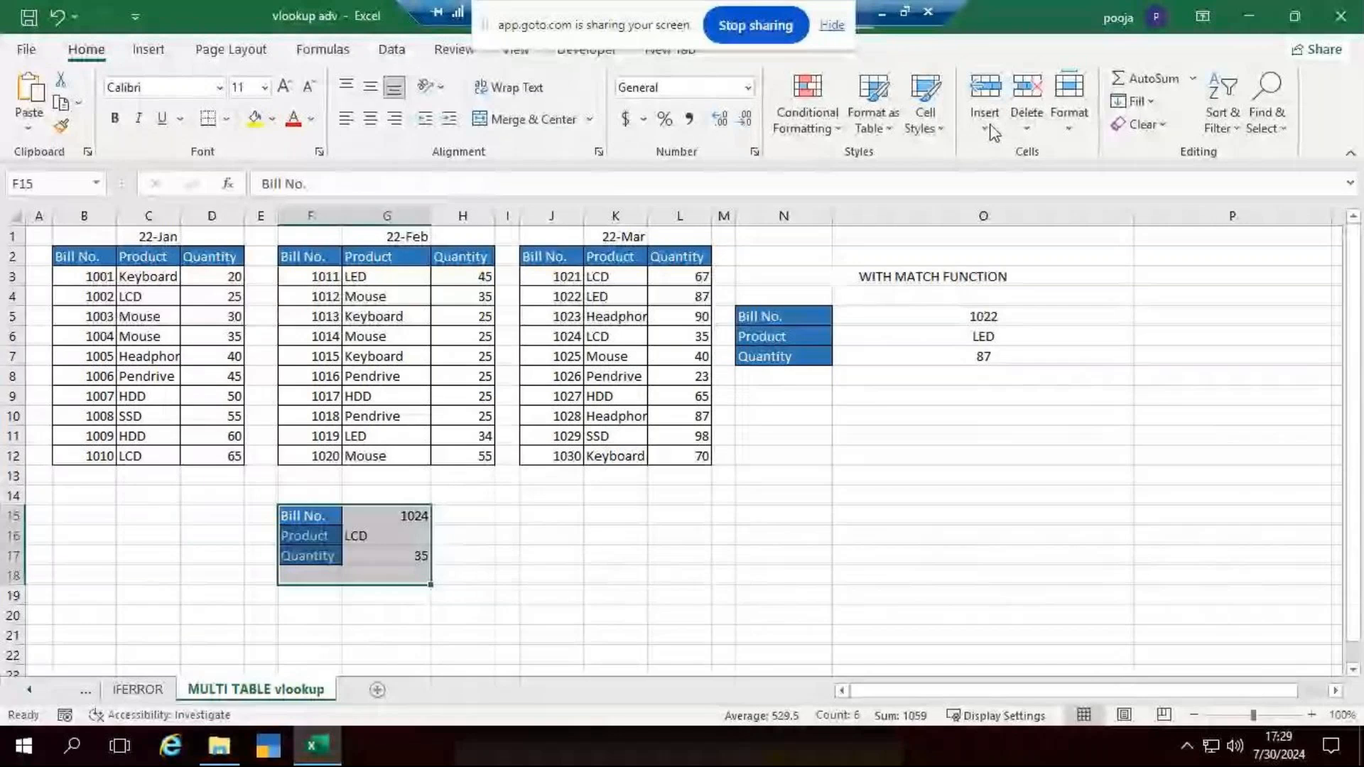
left_click(1143, 124)
left_click(1169, 152)
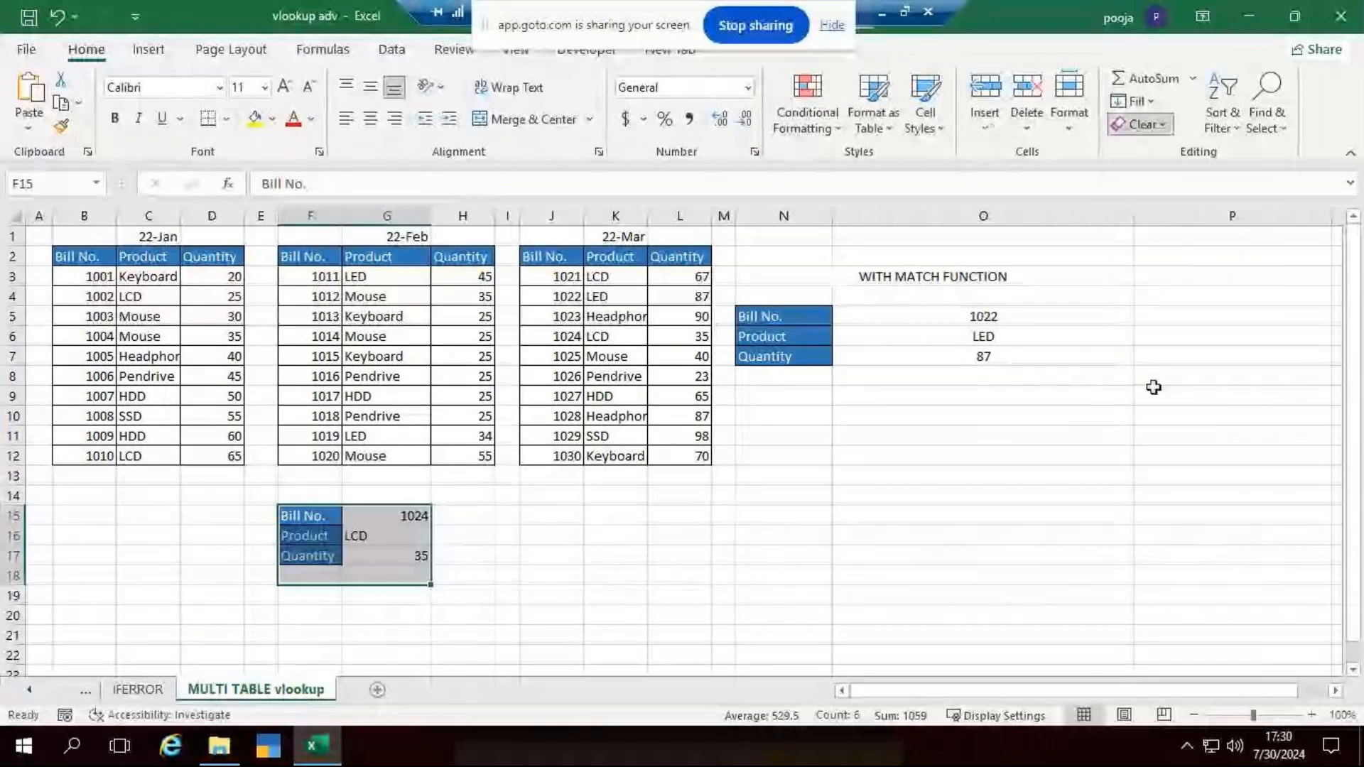
left_click(1134, 545)
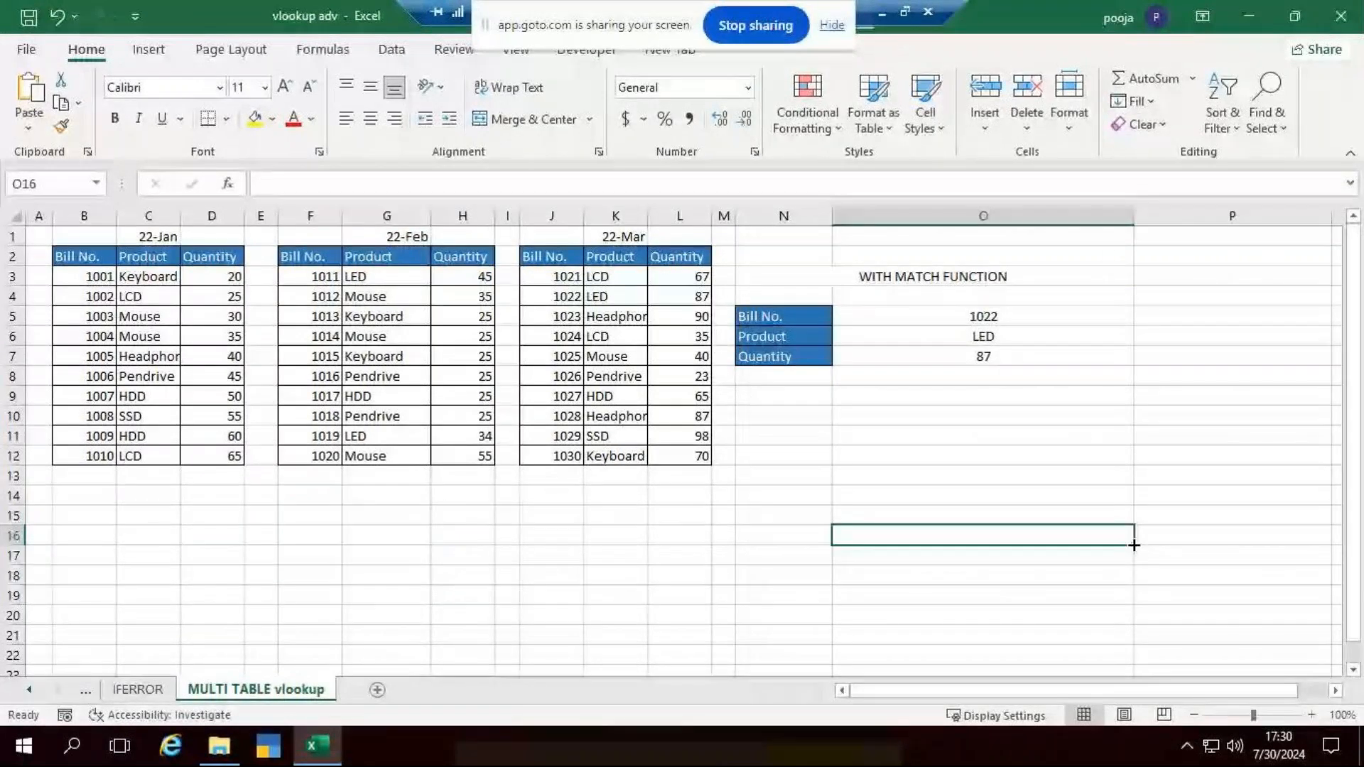
- Delete the WITH MATCH FUNCTION title in N3 and the Product and Quantity results in O6:O7
left_click(952, 278)
key("Delete")
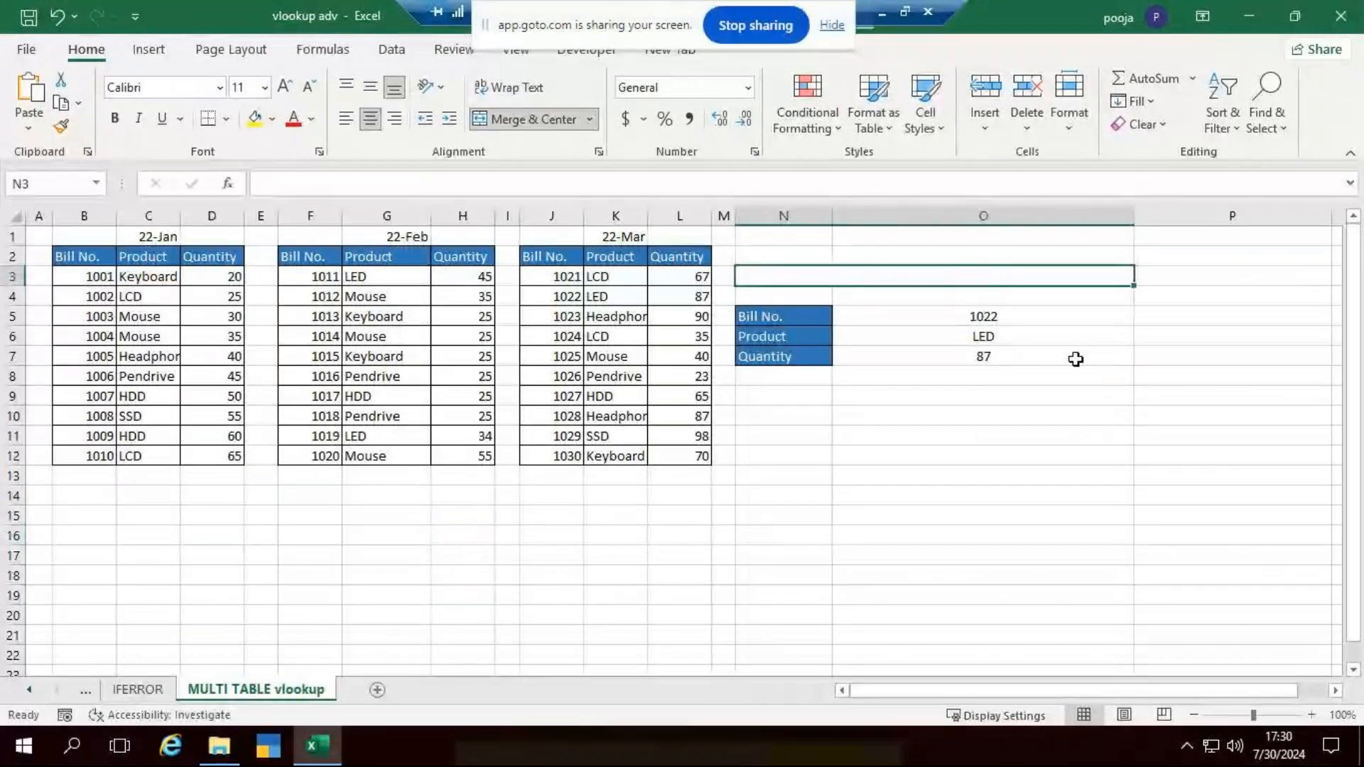
left_click(1129, 444)
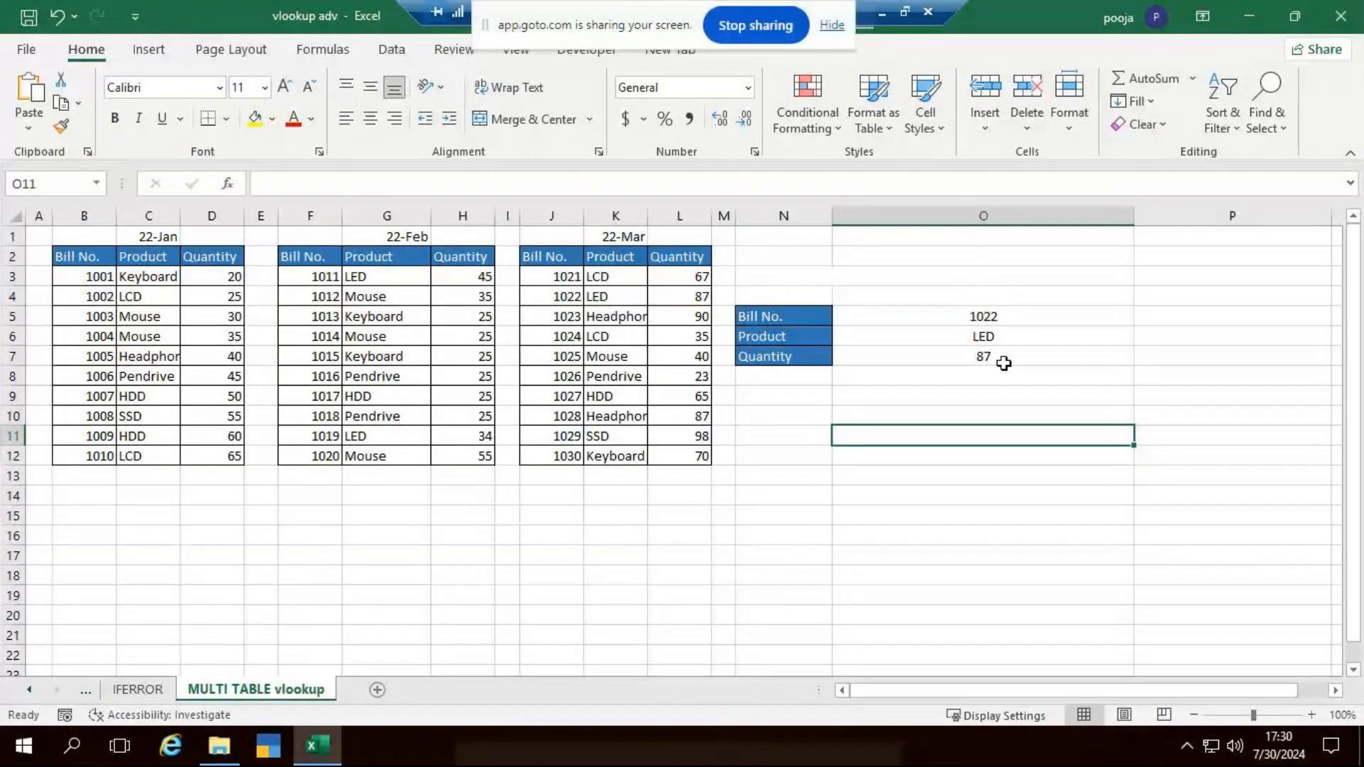
left_click_drag(1003, 363, 1001, 336)
key("Delete")
left_click(1051, 487)
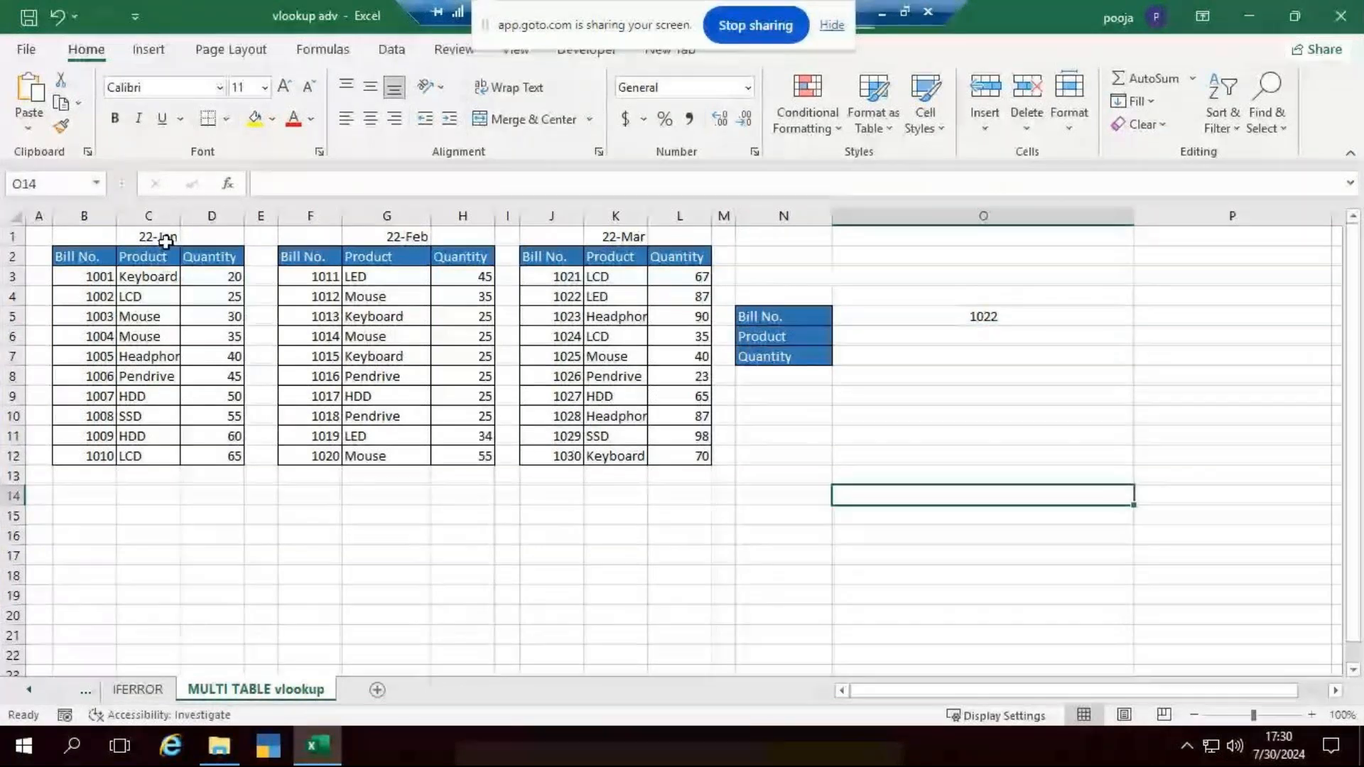
- Change the January date above the first table, in C1, to 1/1/2024
left_click(164, 237)
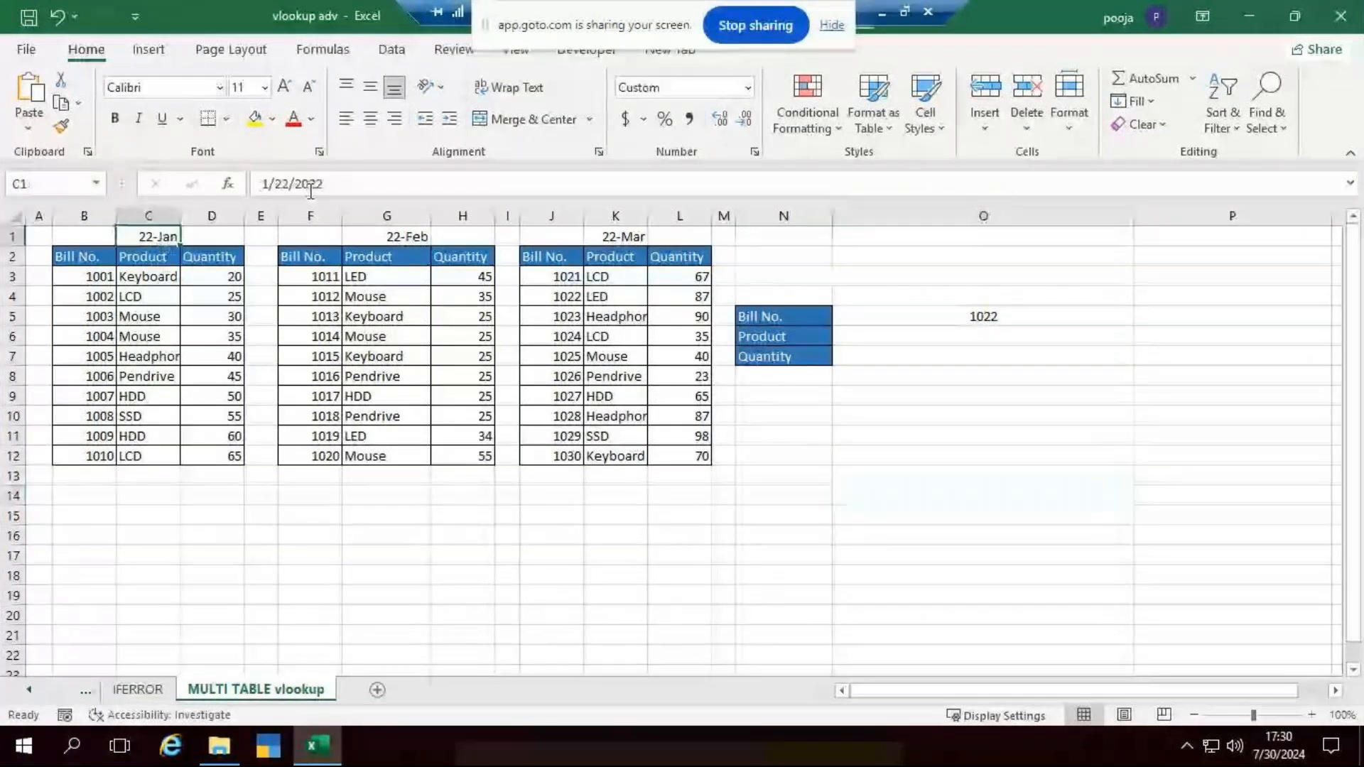
left_click(324, 185)
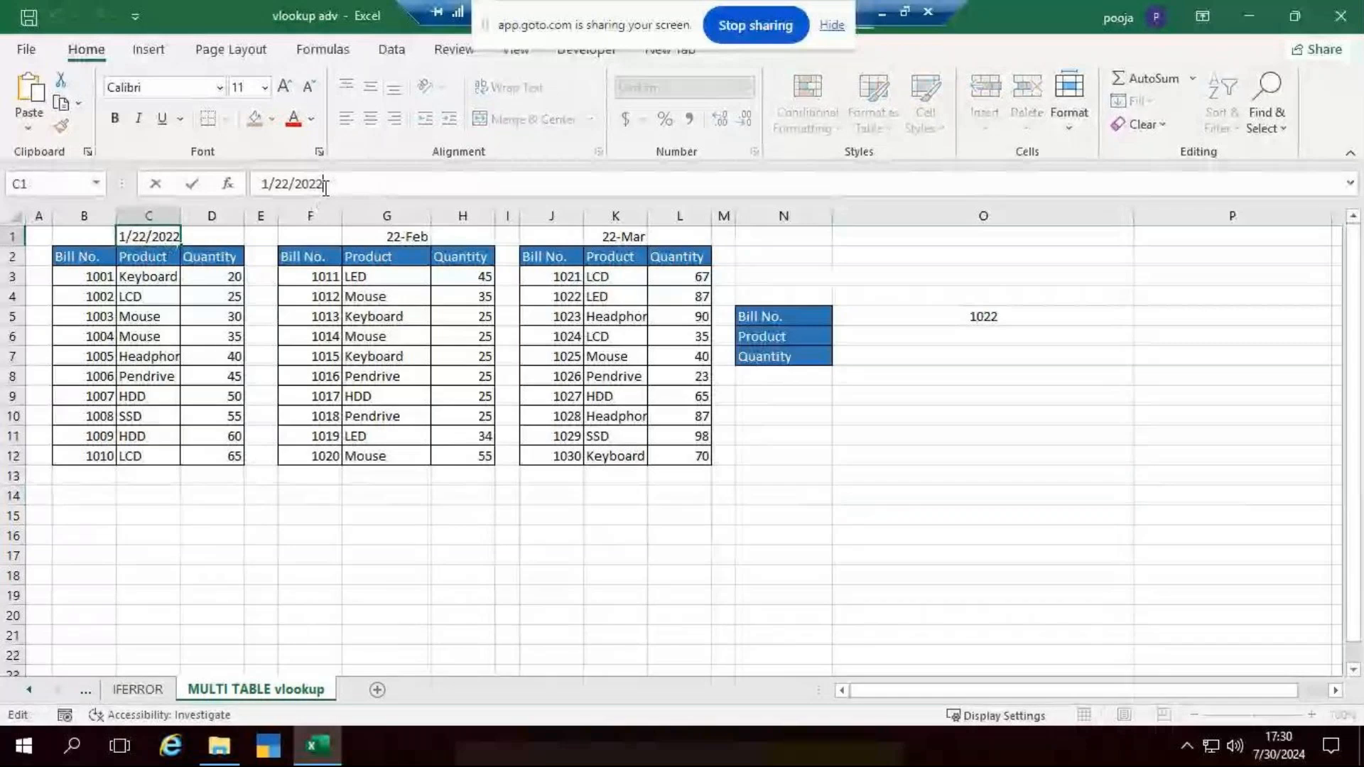
key("BackSpace")
type("4")
key("Return")
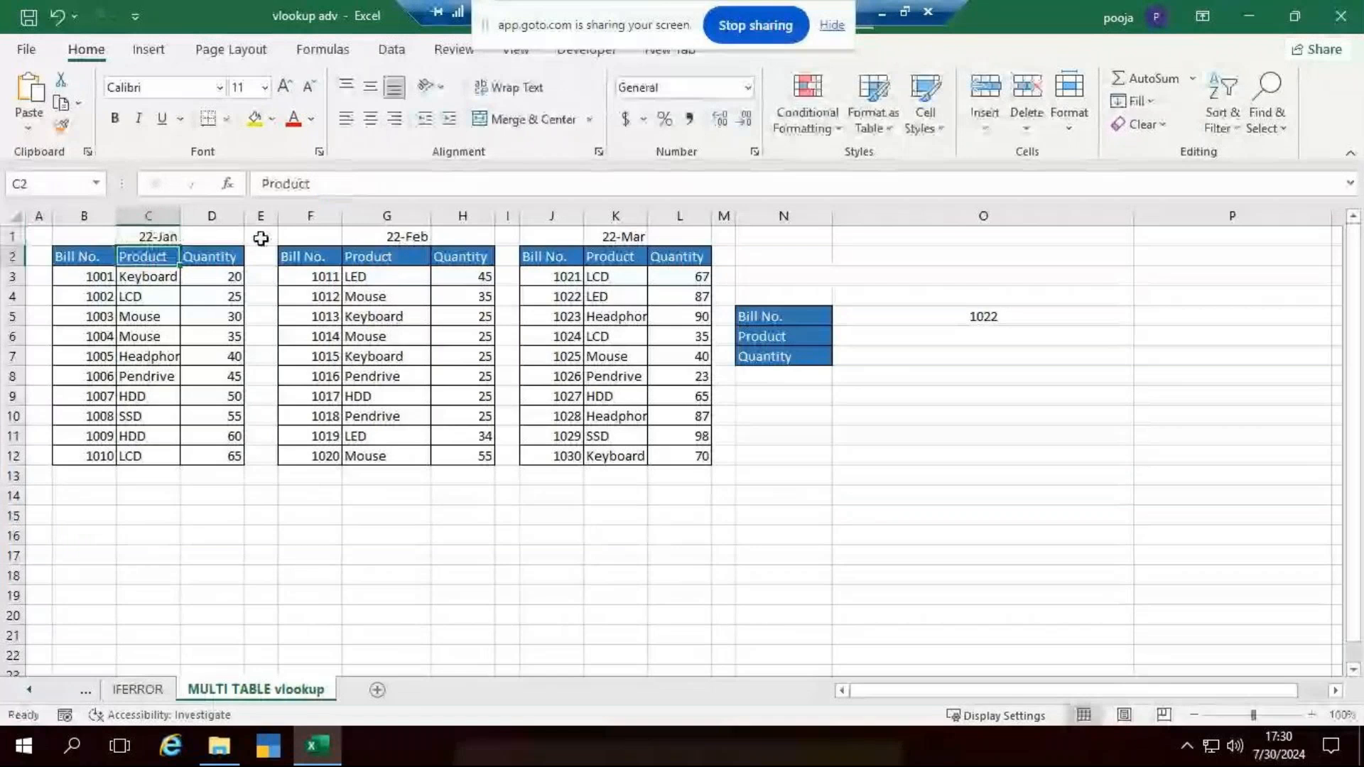
left_click(161, 233)
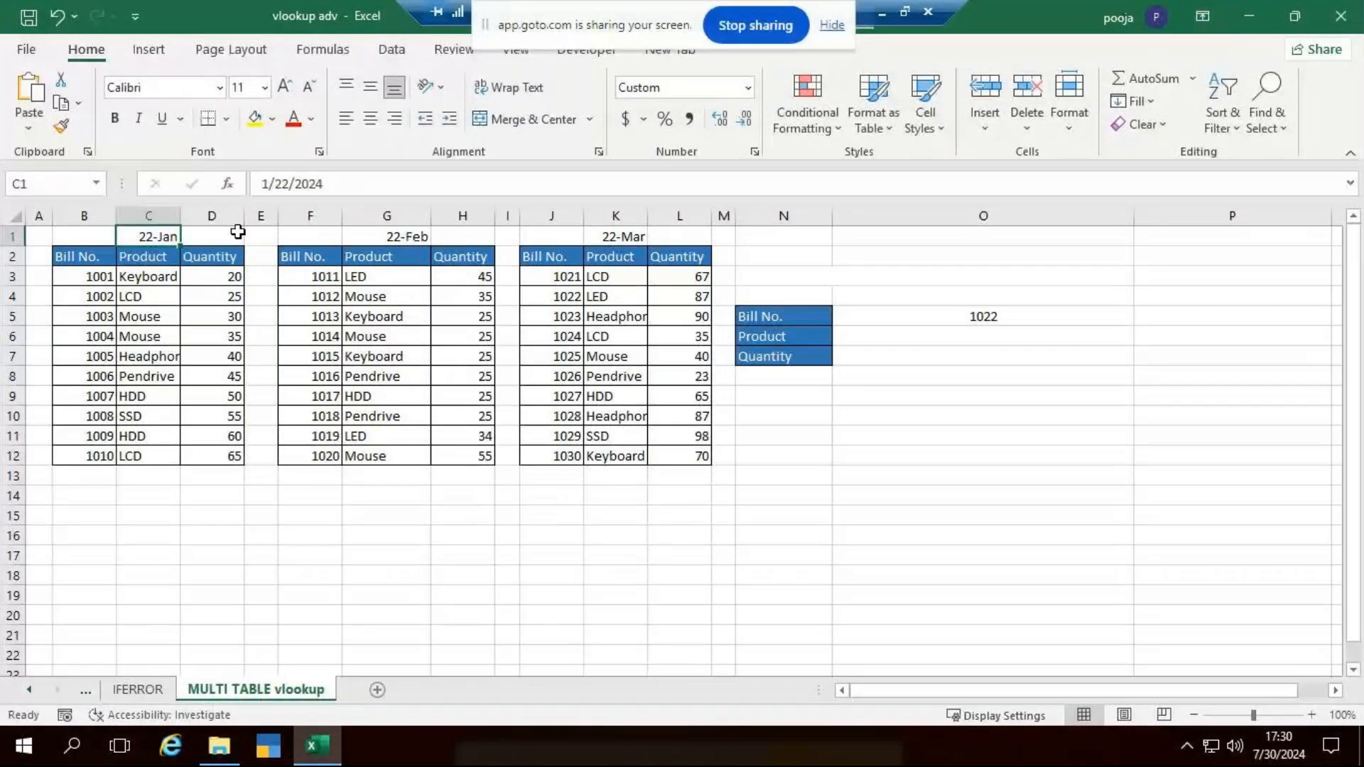
left_click(292, 184)
key("BackSpace")
key("BackSpace")
type("1")
key("Return")
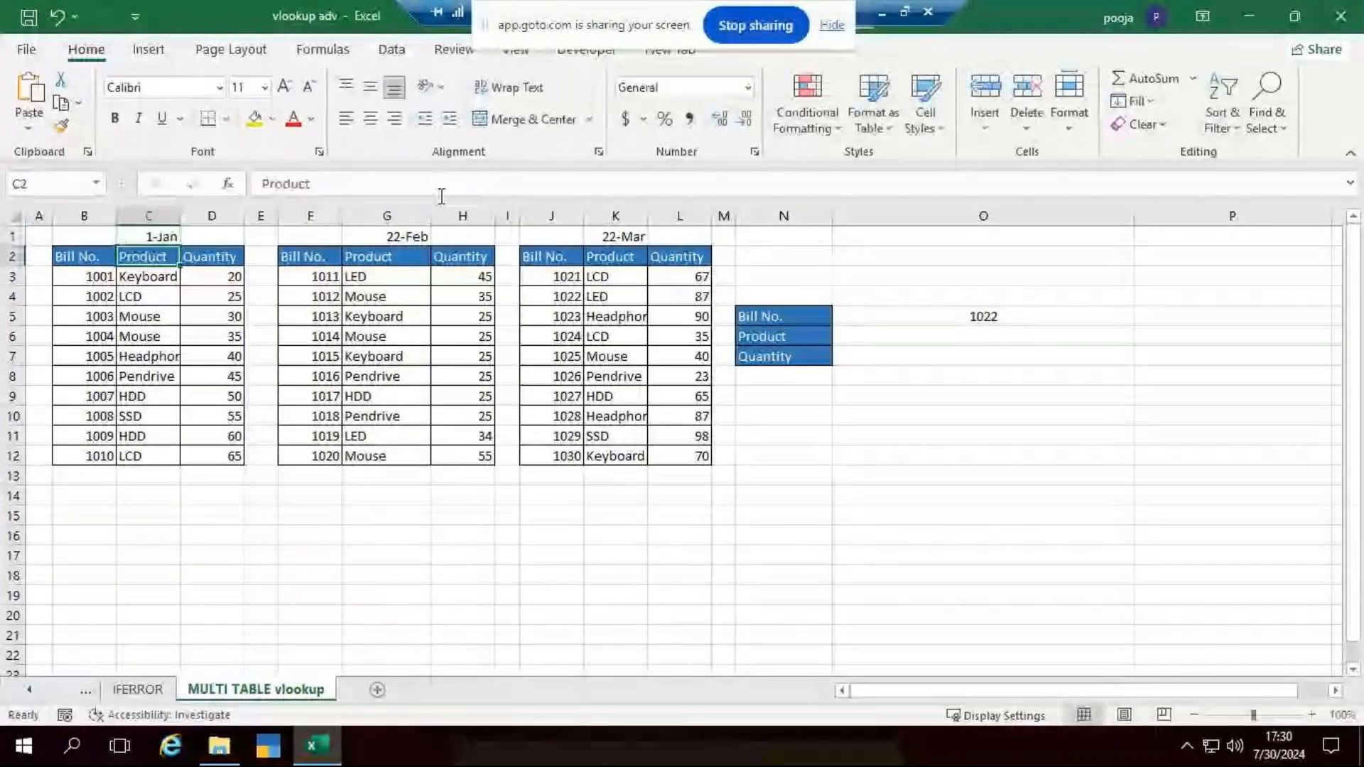
- Change the February date above the second table, in G1, to 2/1/2024
left_click(387, 236)
left_click(384, 183)
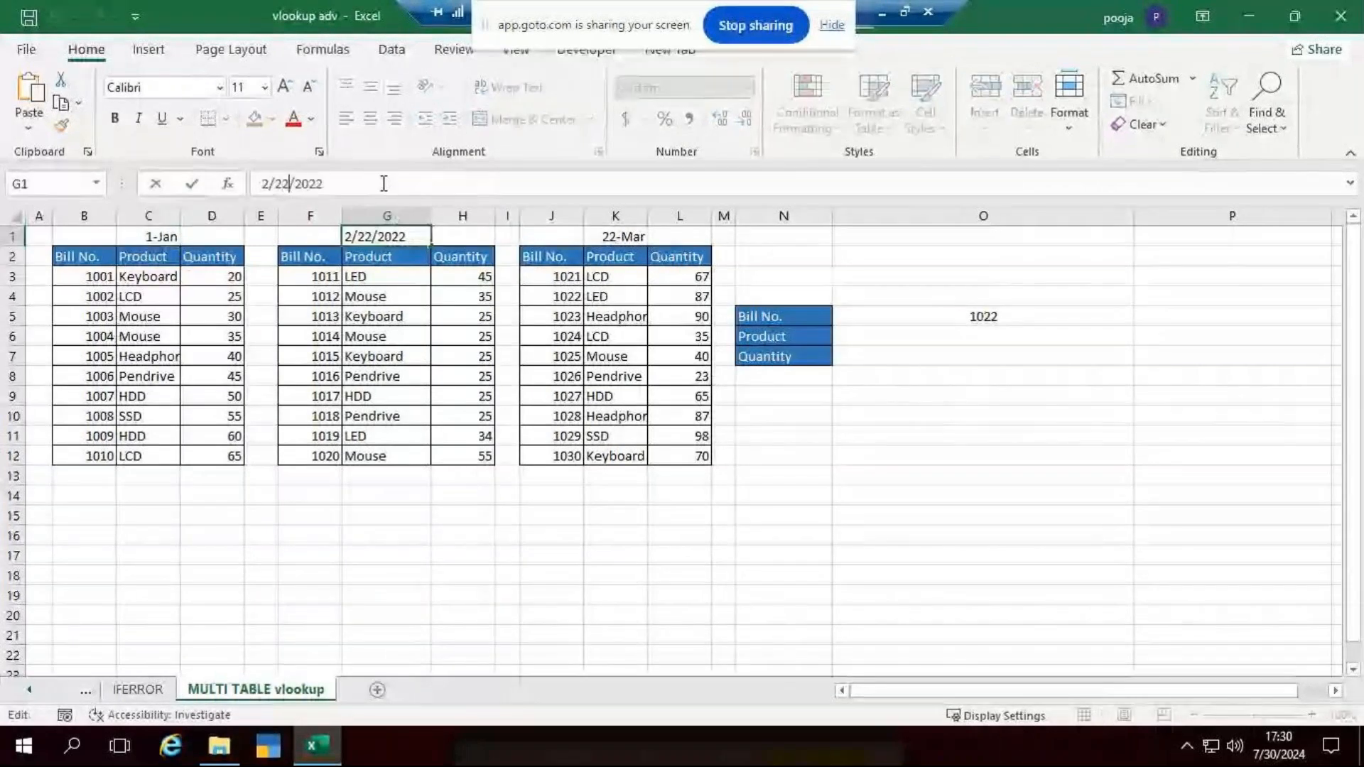
key("BackSpace")
key("BackSpace")
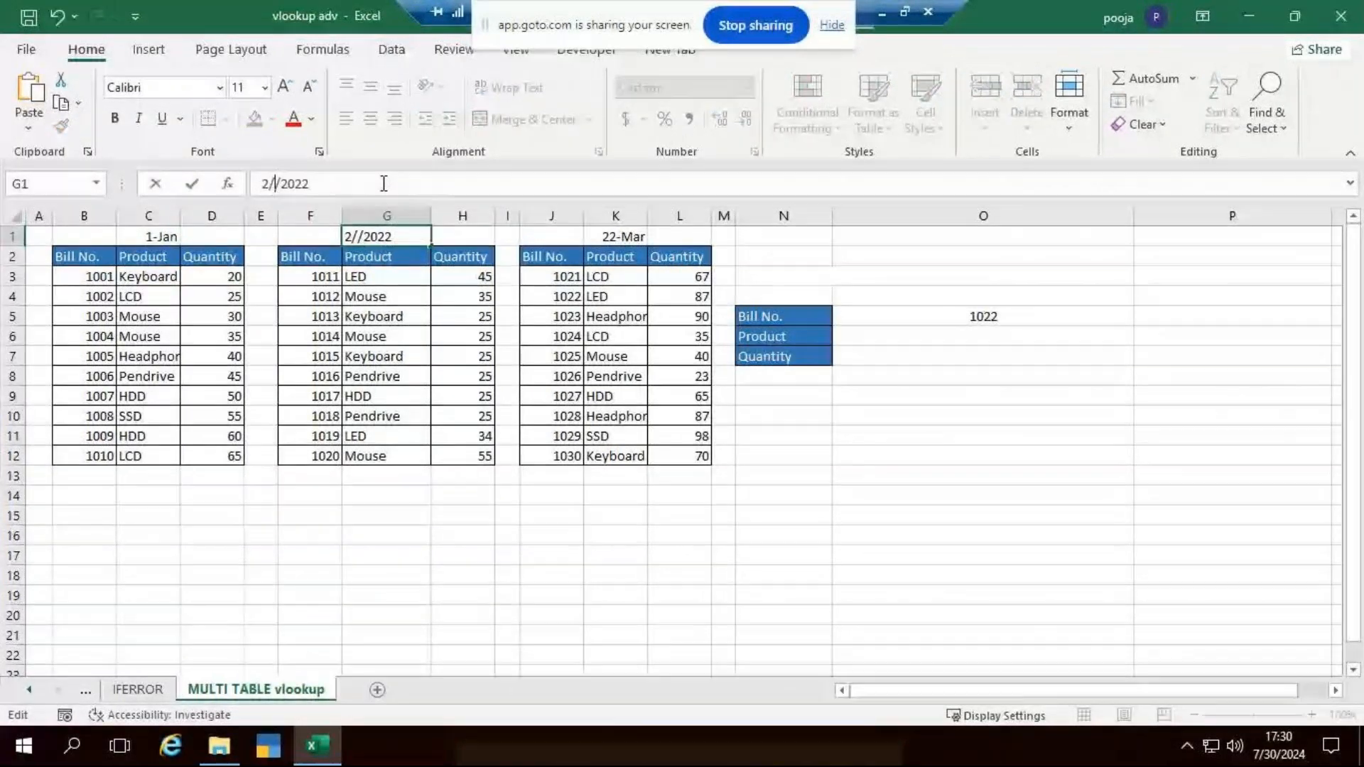
type("1/202")
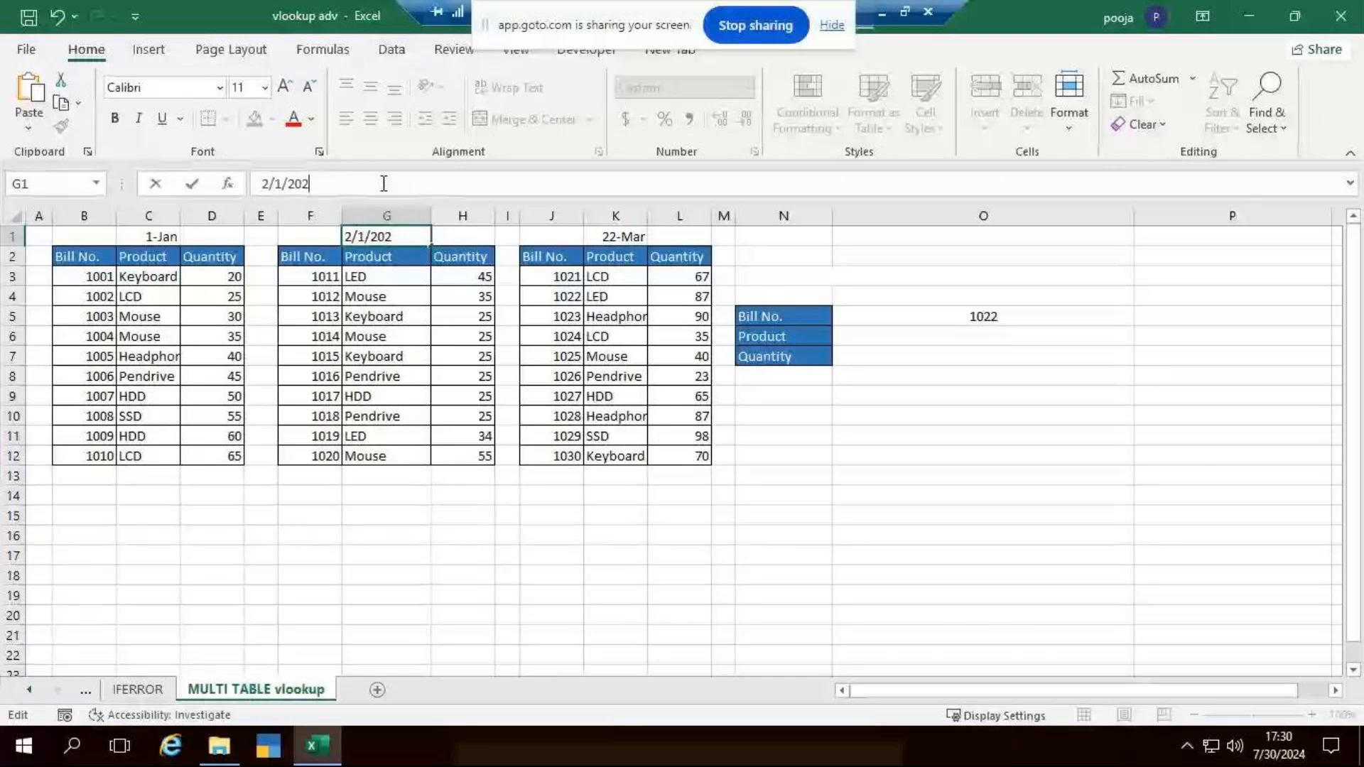
type("4")
key("ctrl+Return")
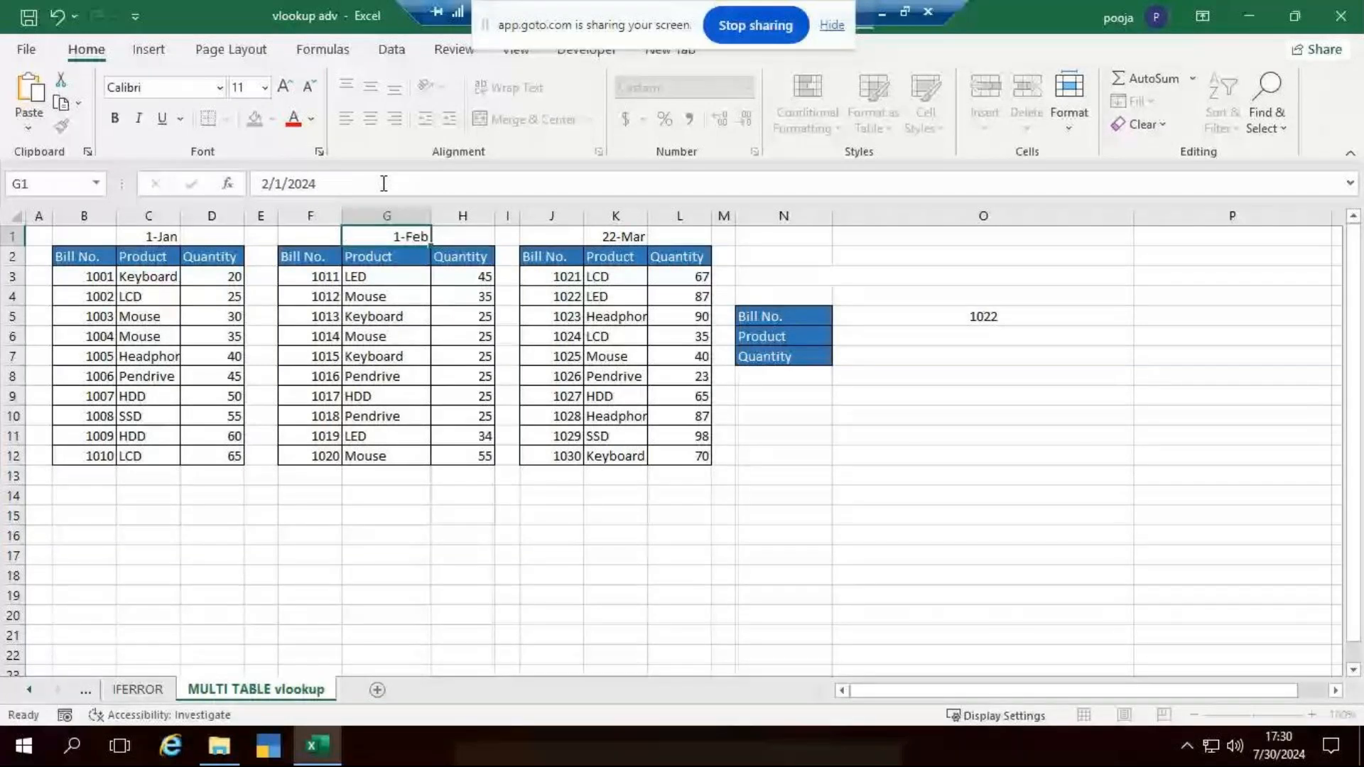
key("Return")
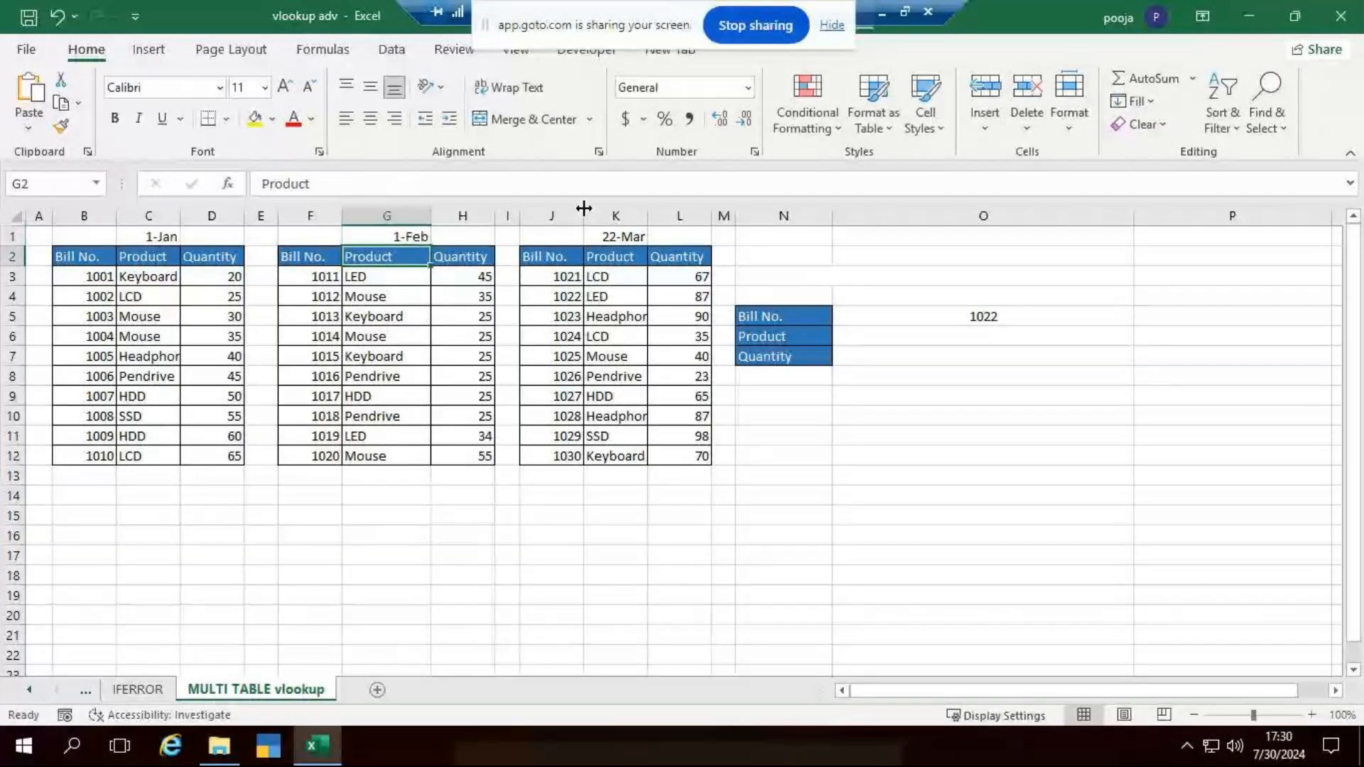
- Change the March date above the third table, in K1, to 3/1/2024
left_click(619, 242)
left_click(367, 182)
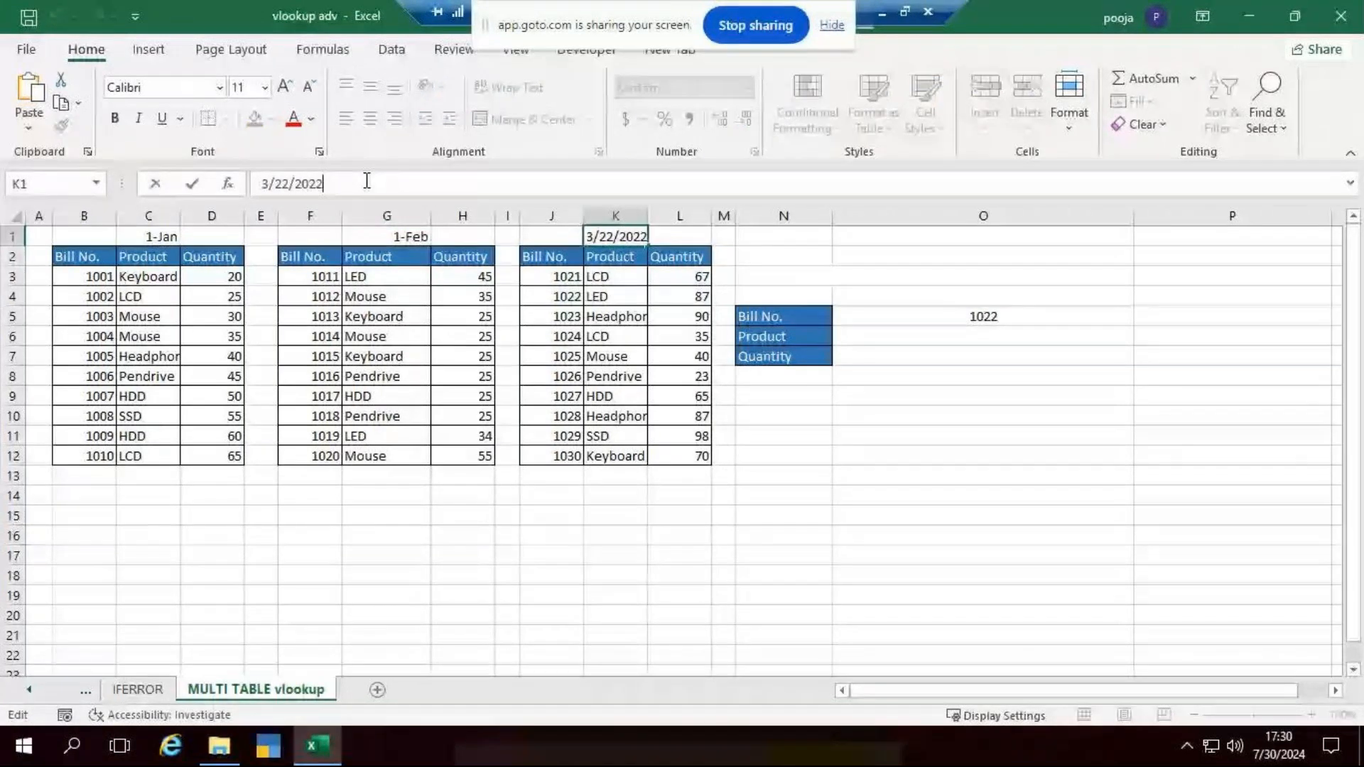
key("BackSpace")
type("4")
key("BackSpace")
key("BackSpace")
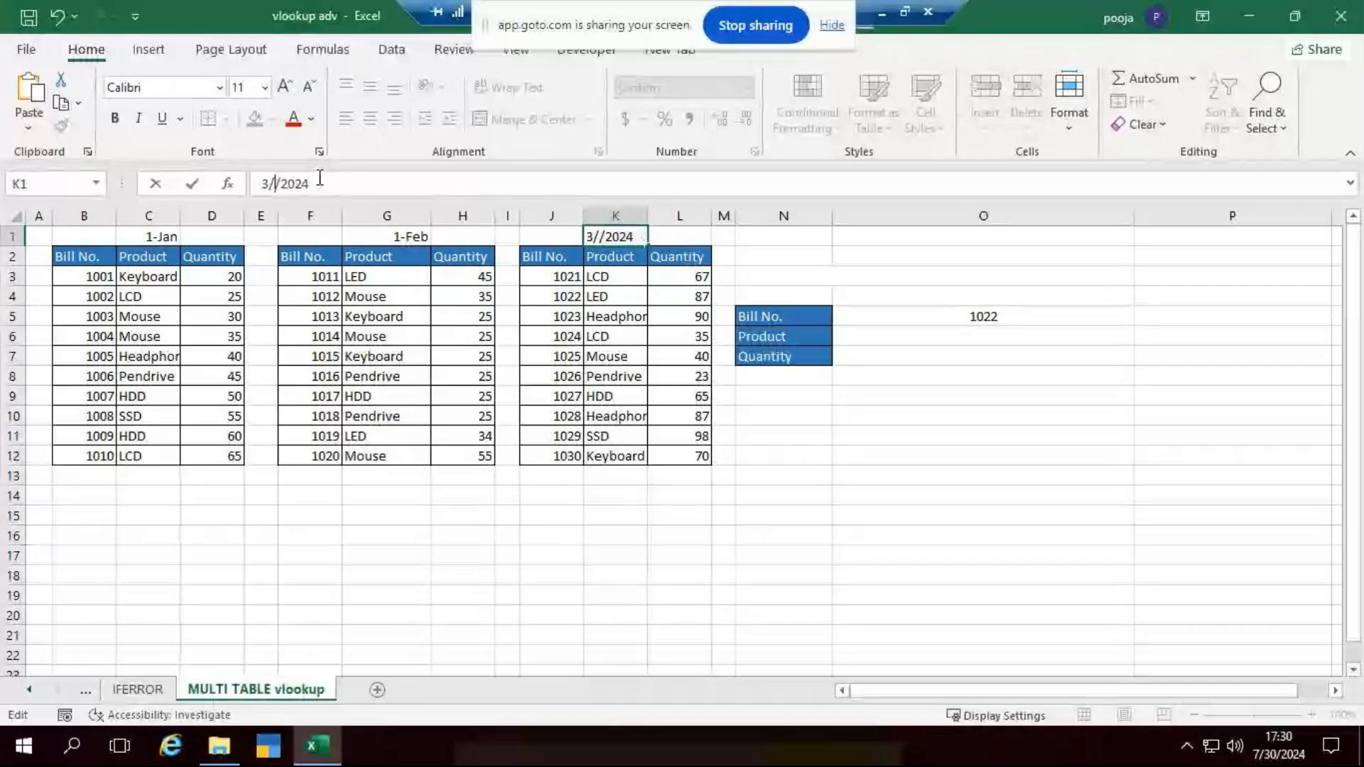
type("1")
key("ctrl+Return")
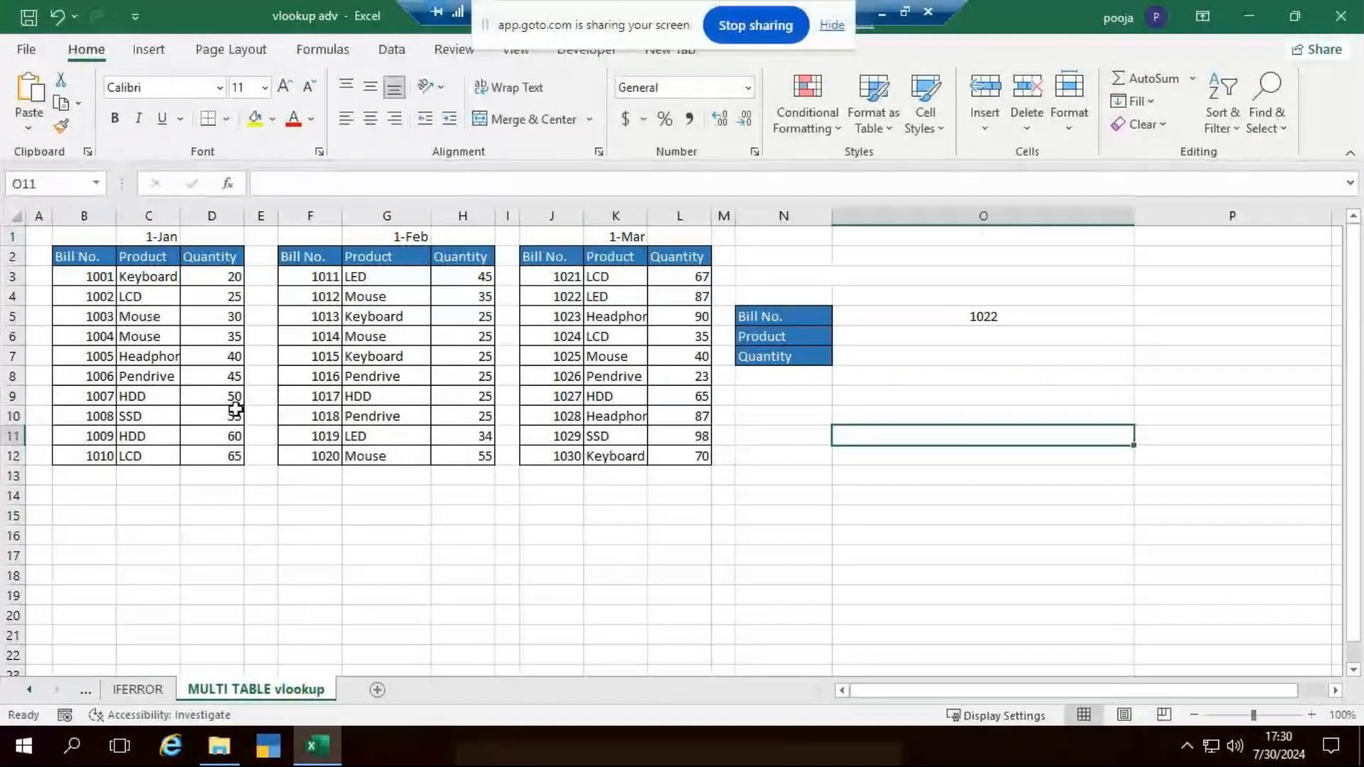
scroll(235, 409, "up", 1, "ctrl")
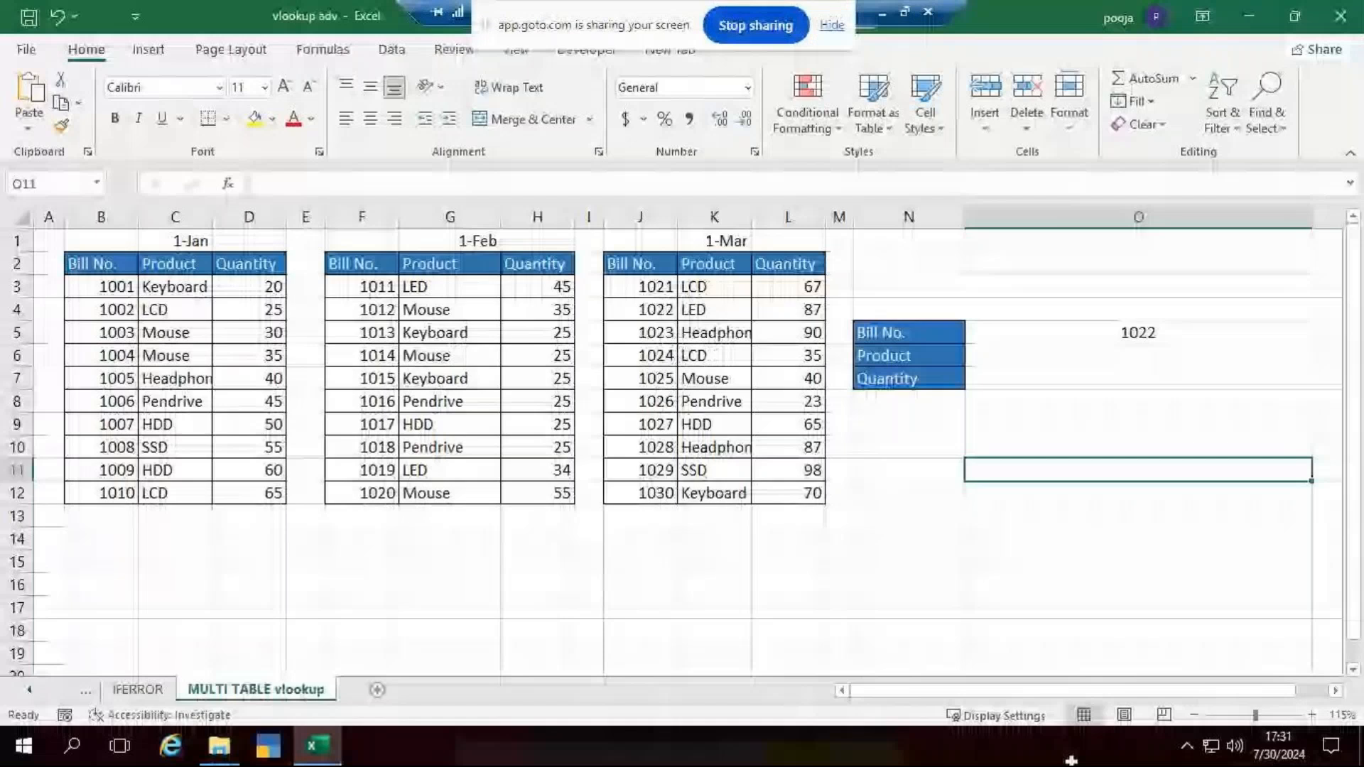
left_click(1153, 542)
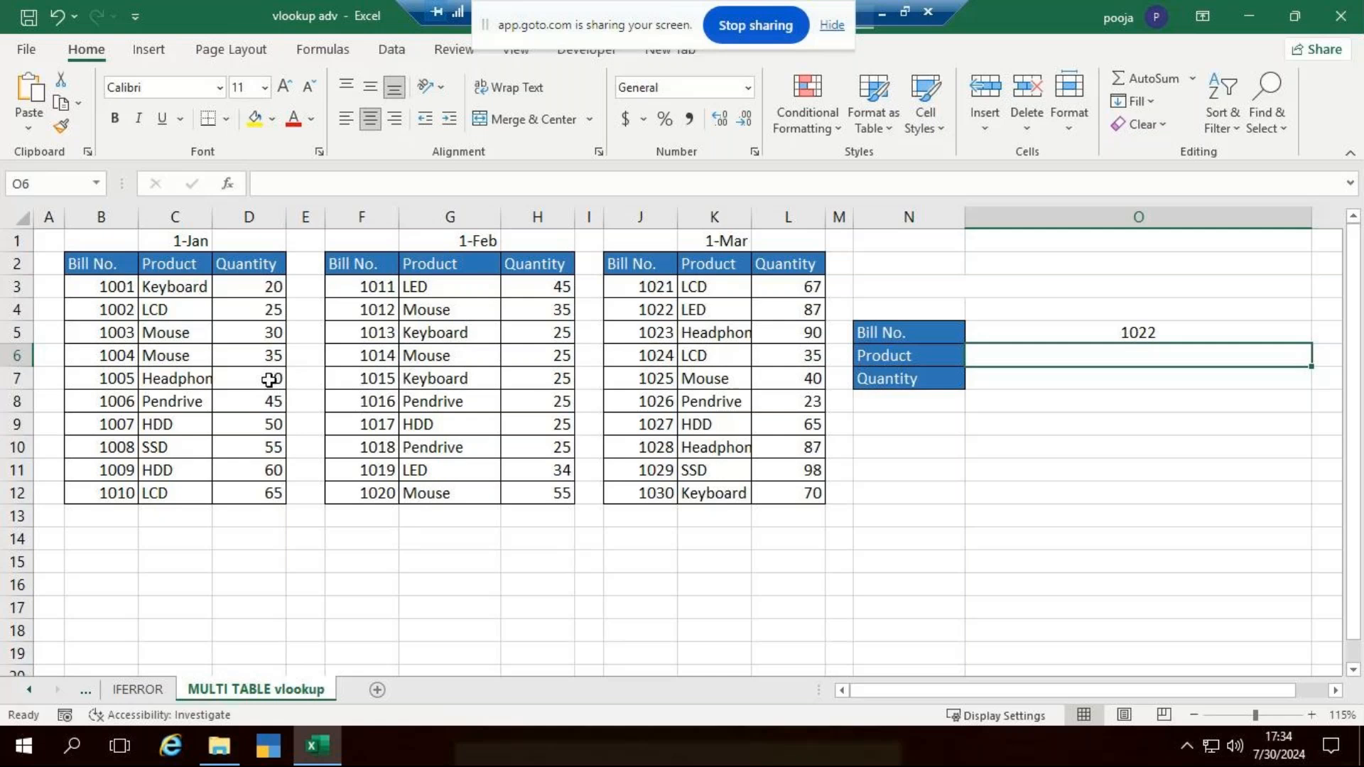
- Define the workbook-scoped name Data1 for the January table, headers included, in B2:D12
left_click(109, 269)
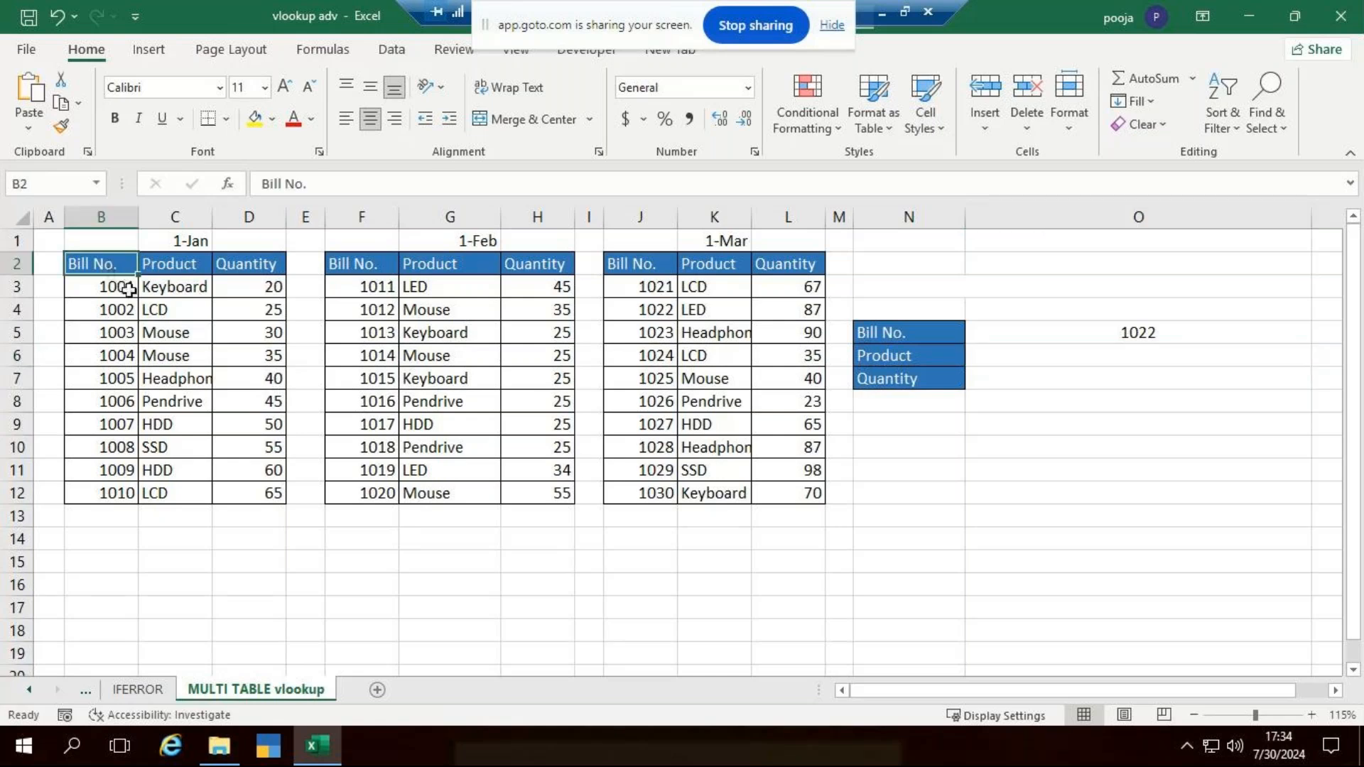
left_click_drag(126, 290, 273, 495)
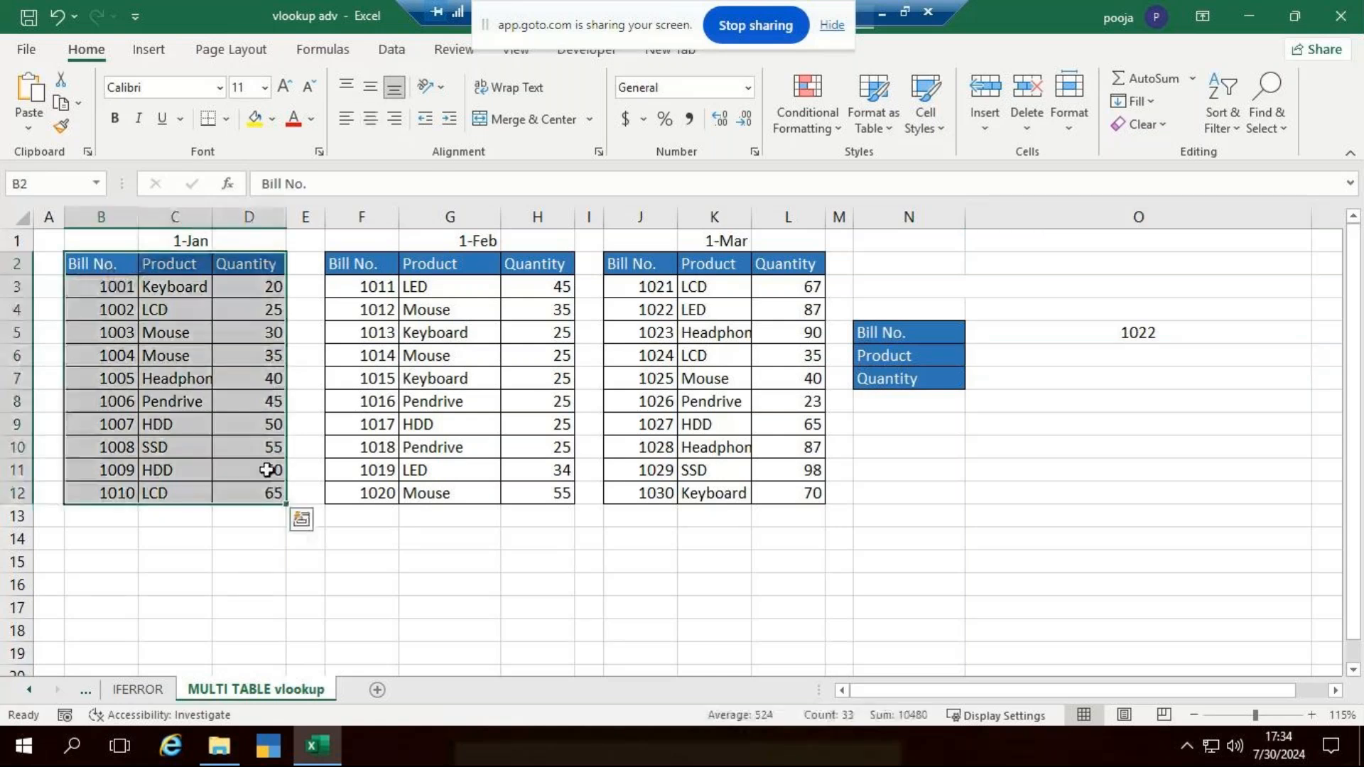
left_click(359, 54)
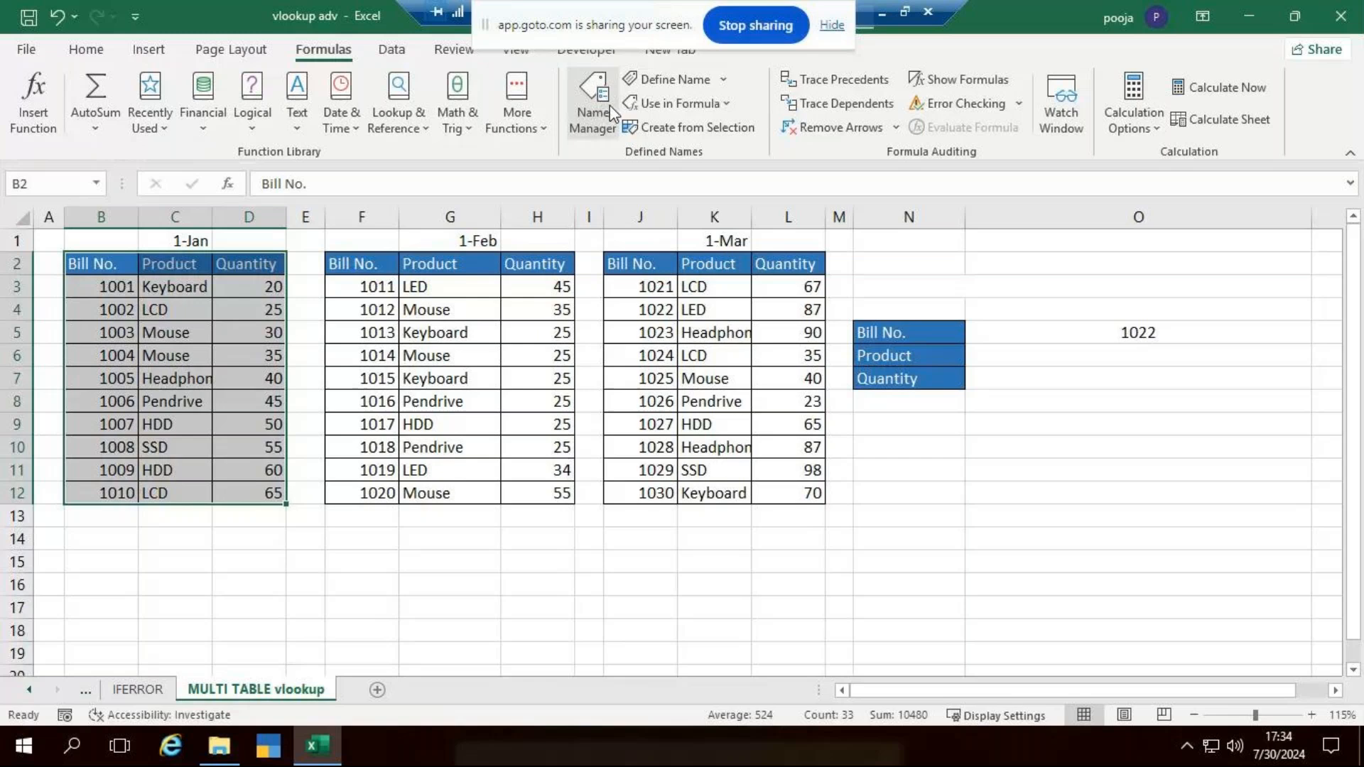
left_click(655, 79)
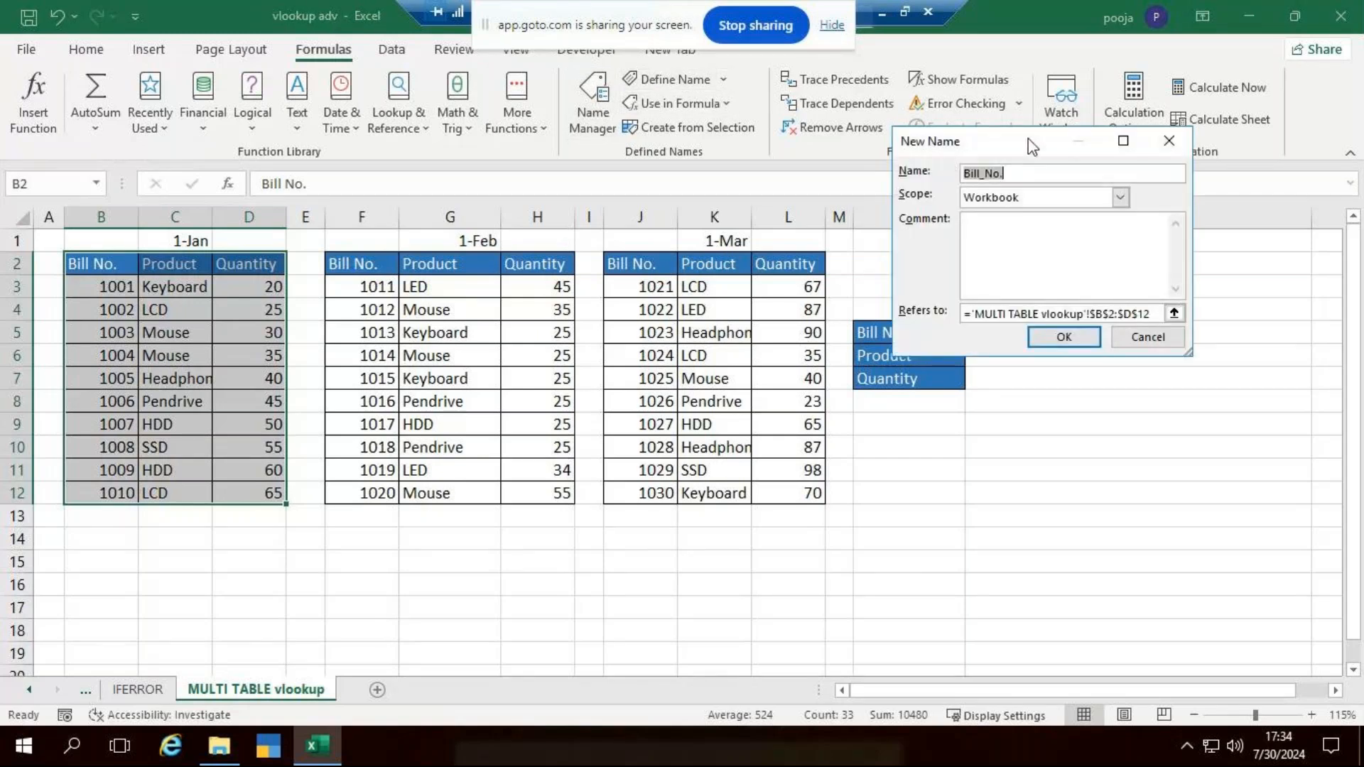
type("A1")
key("BackSpace")
key("BackSpace")
type("Data1")
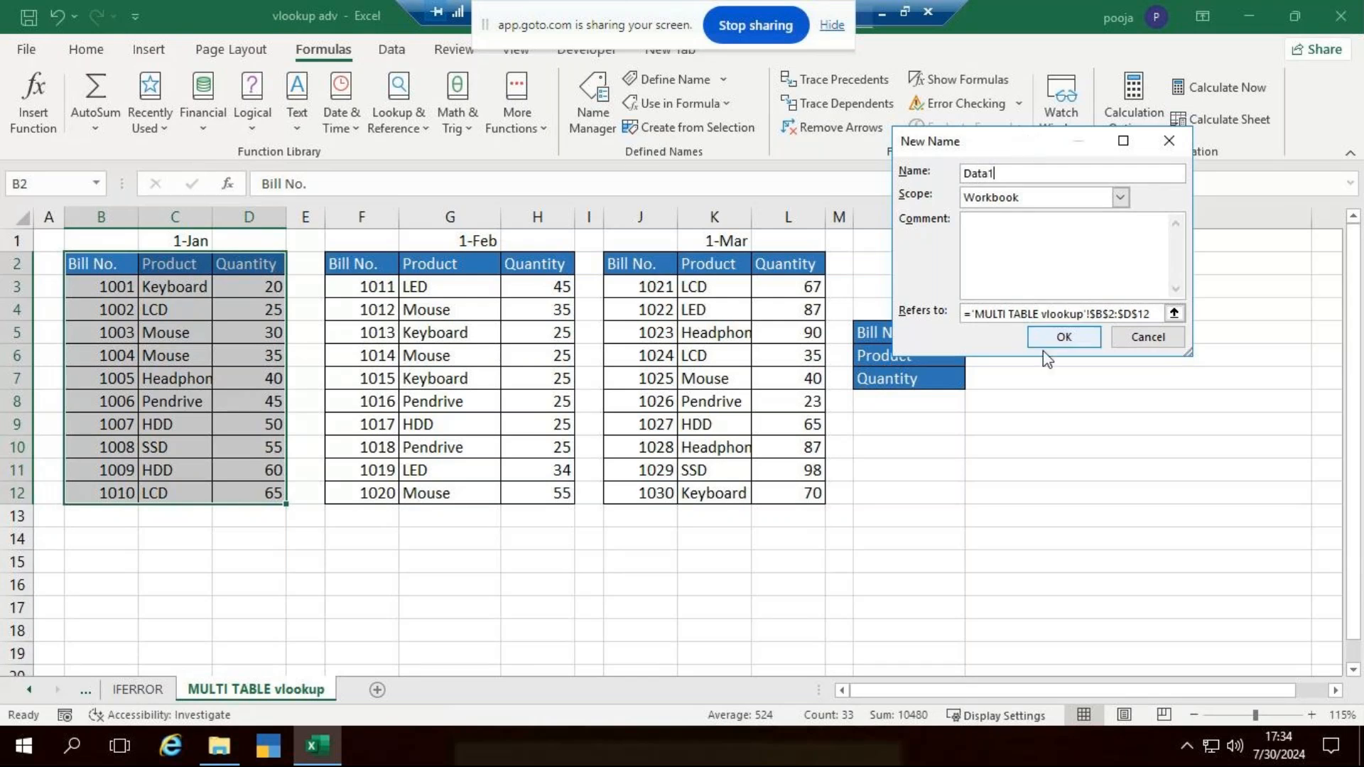
left_click(1065, 339)
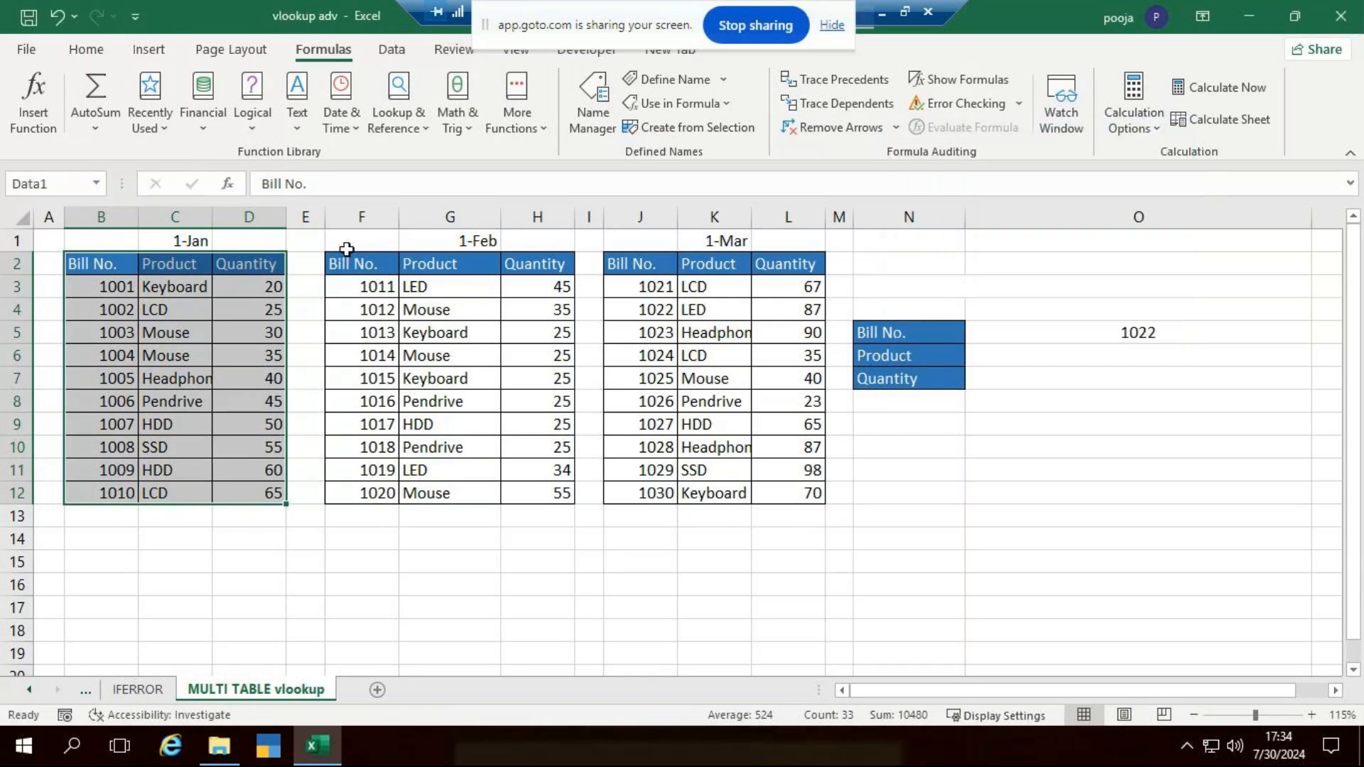
- Define the name Data2 for the February table, headers included, in F2:H12
left_click_drag(361, 270, 559, 490)
left_click(676, 77)
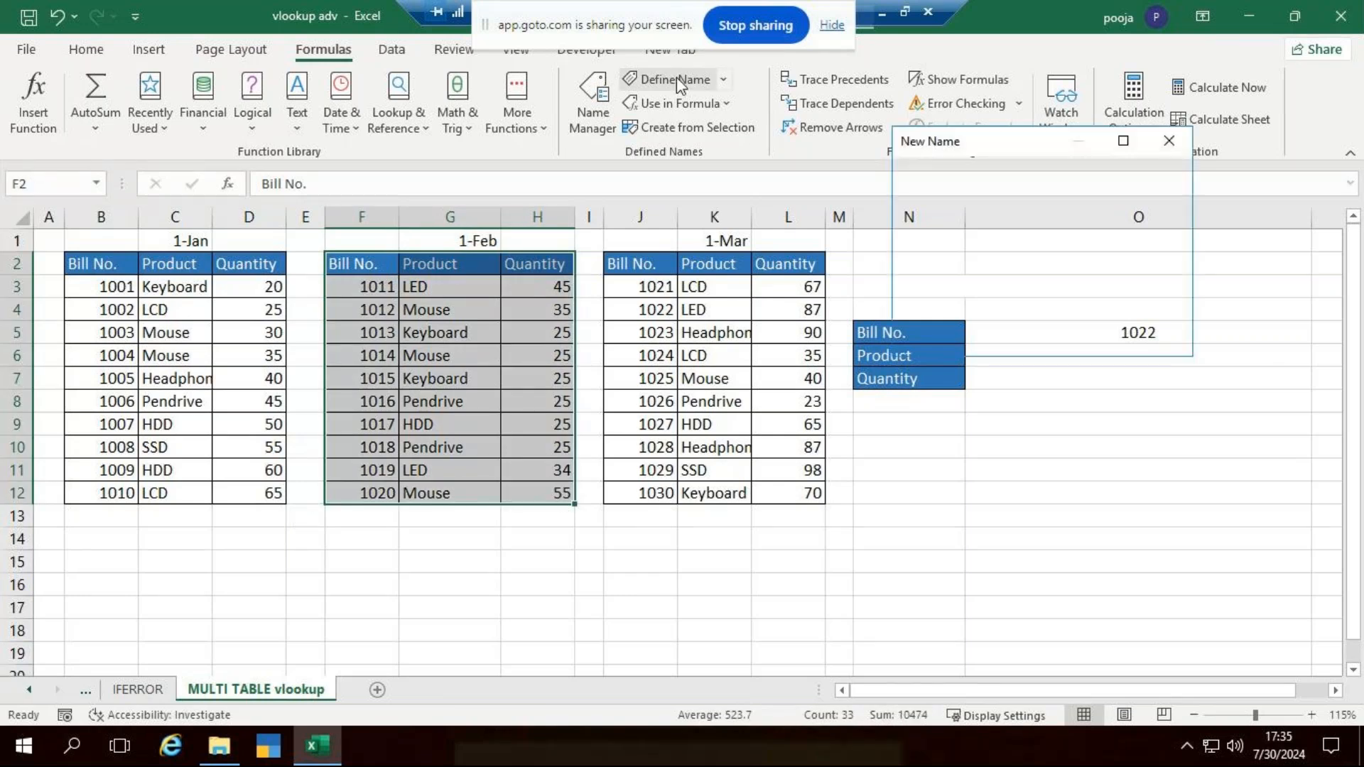
type("Data2")
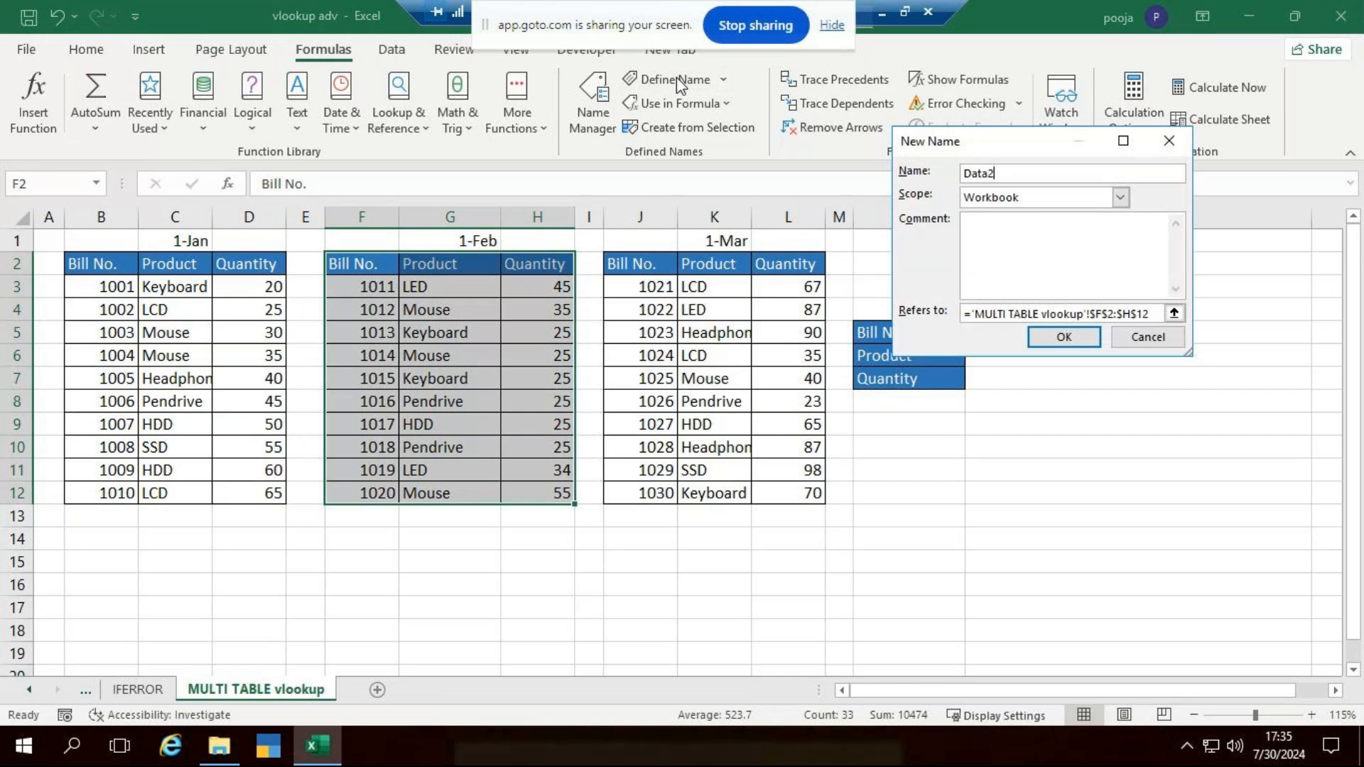
key("Return")
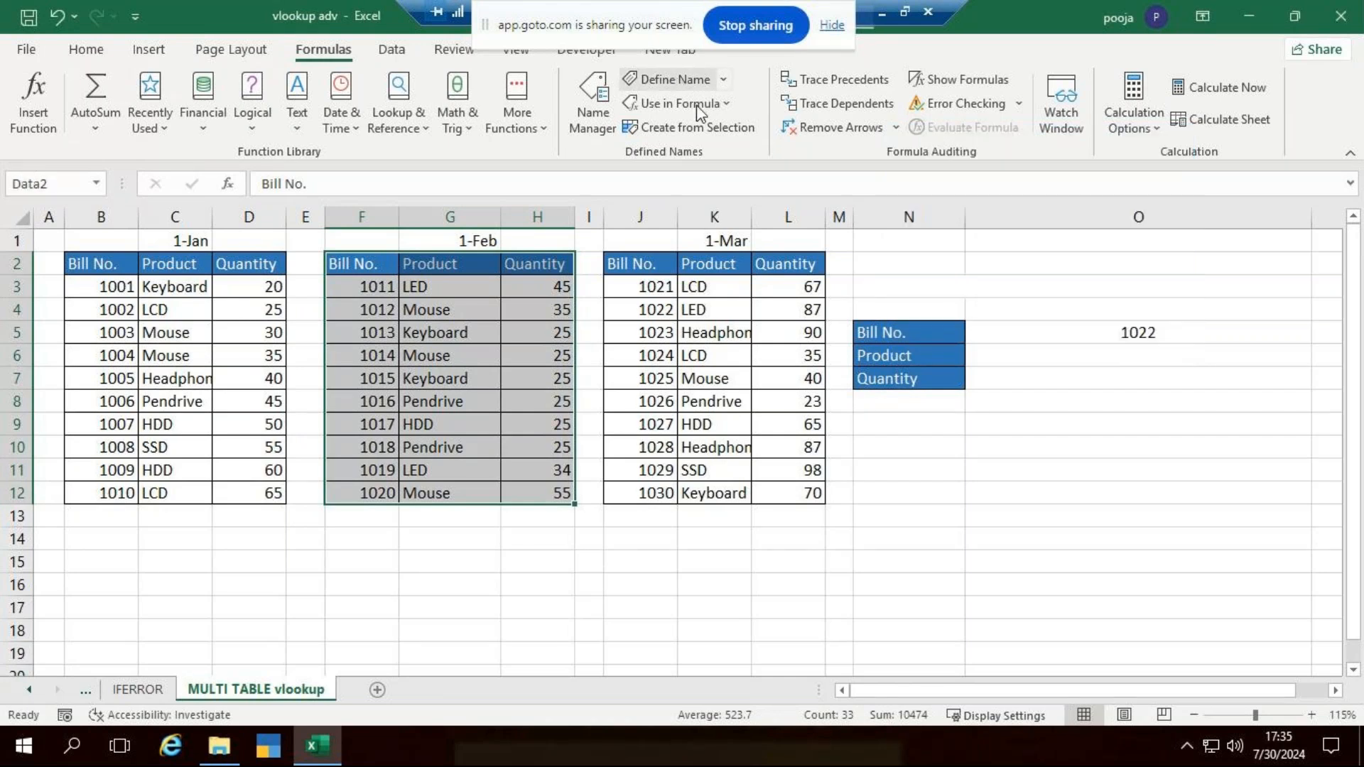
- Define the name Data3 for the March table, headers included, in J2:L12
left_click_drag(643, 269, 772, 495)
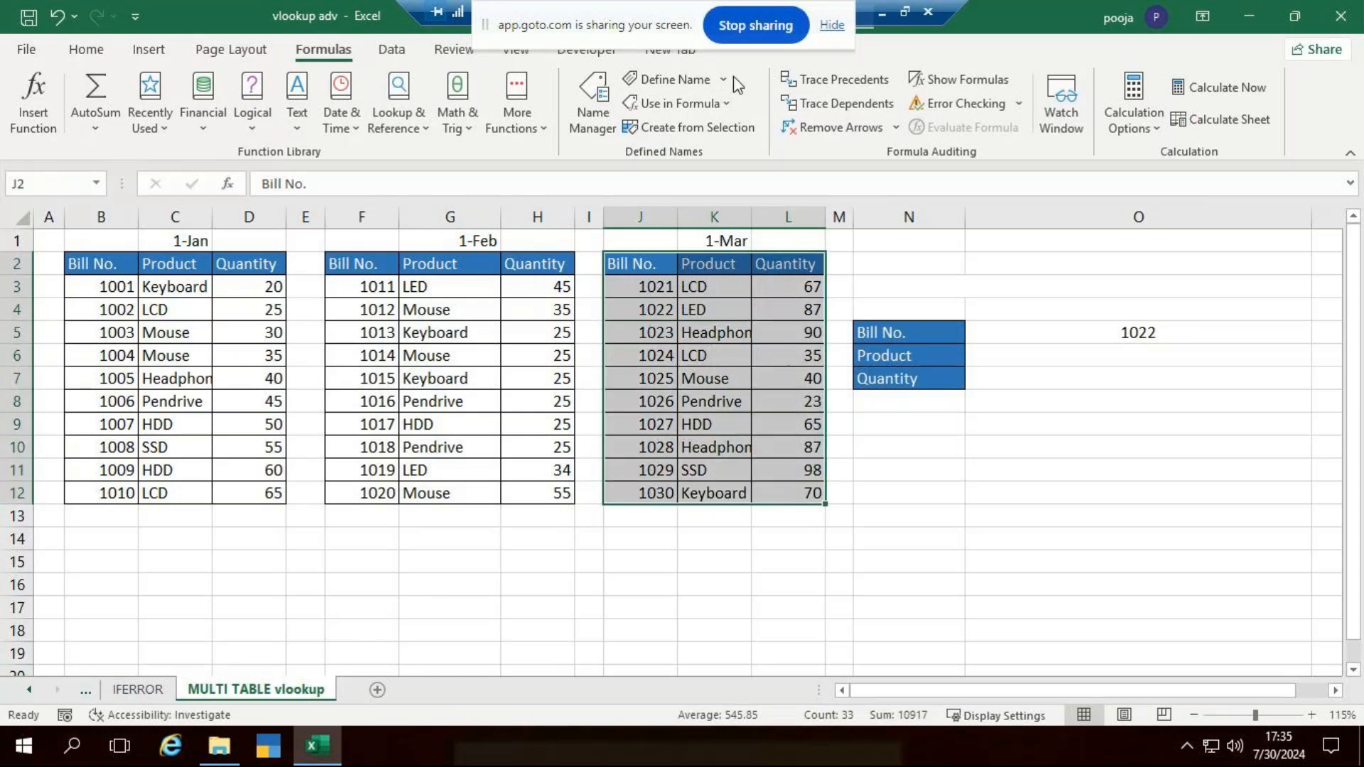
left_click(674, 80)
type("Data3")
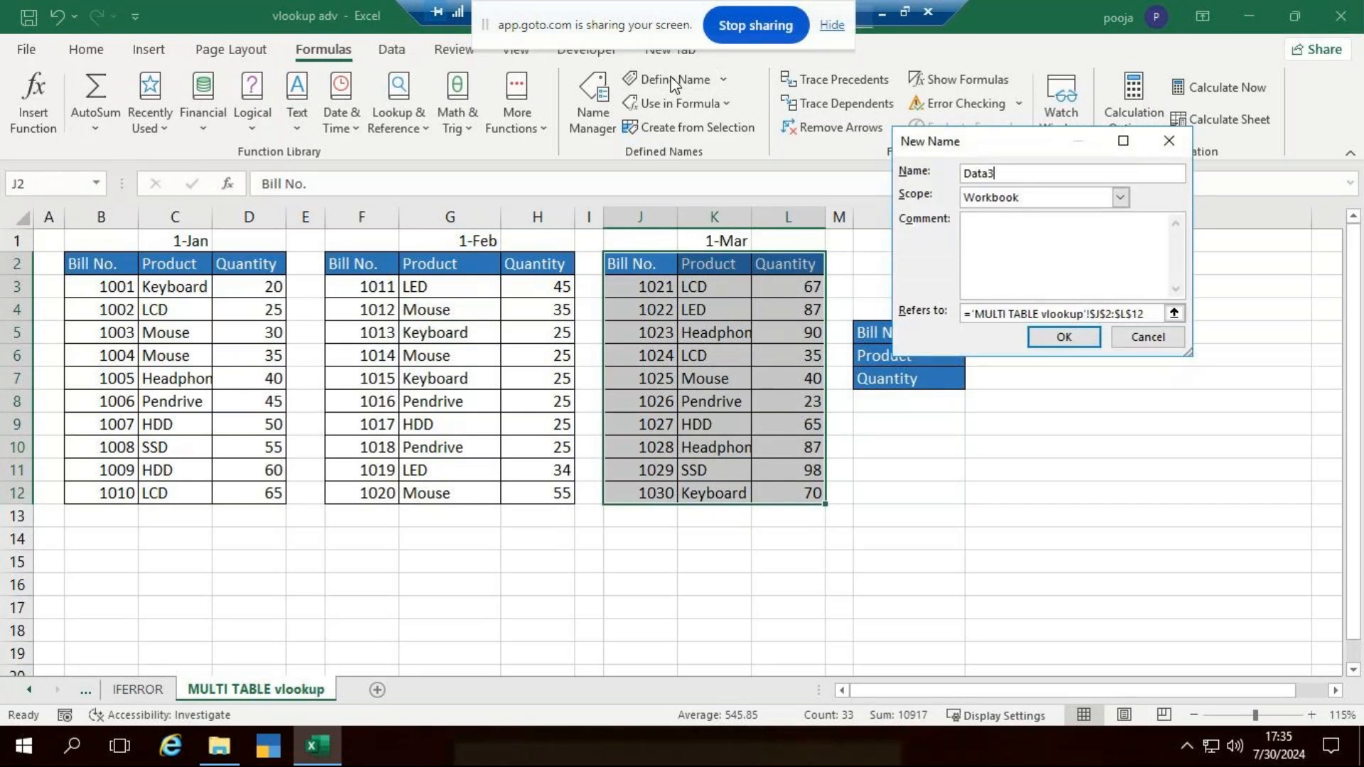
key("Return")
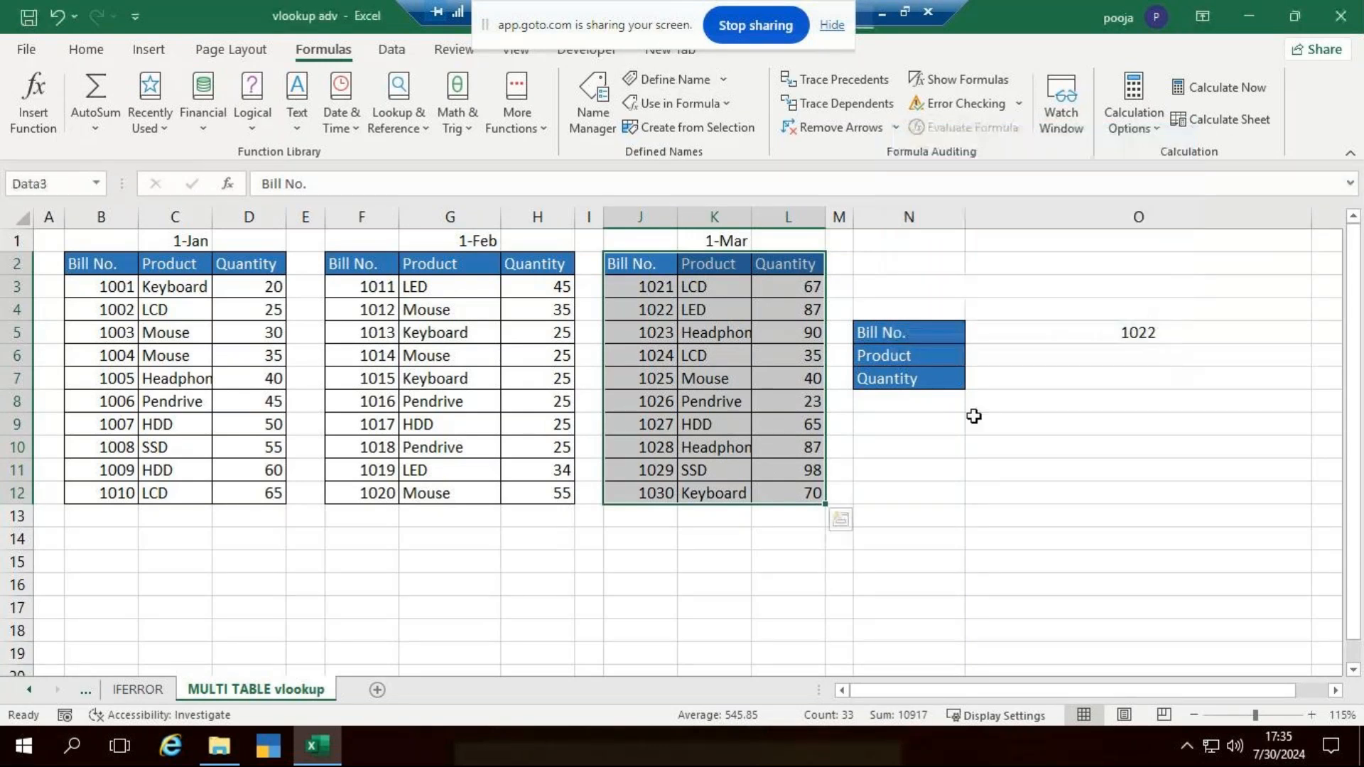
left_click(1141, 517)
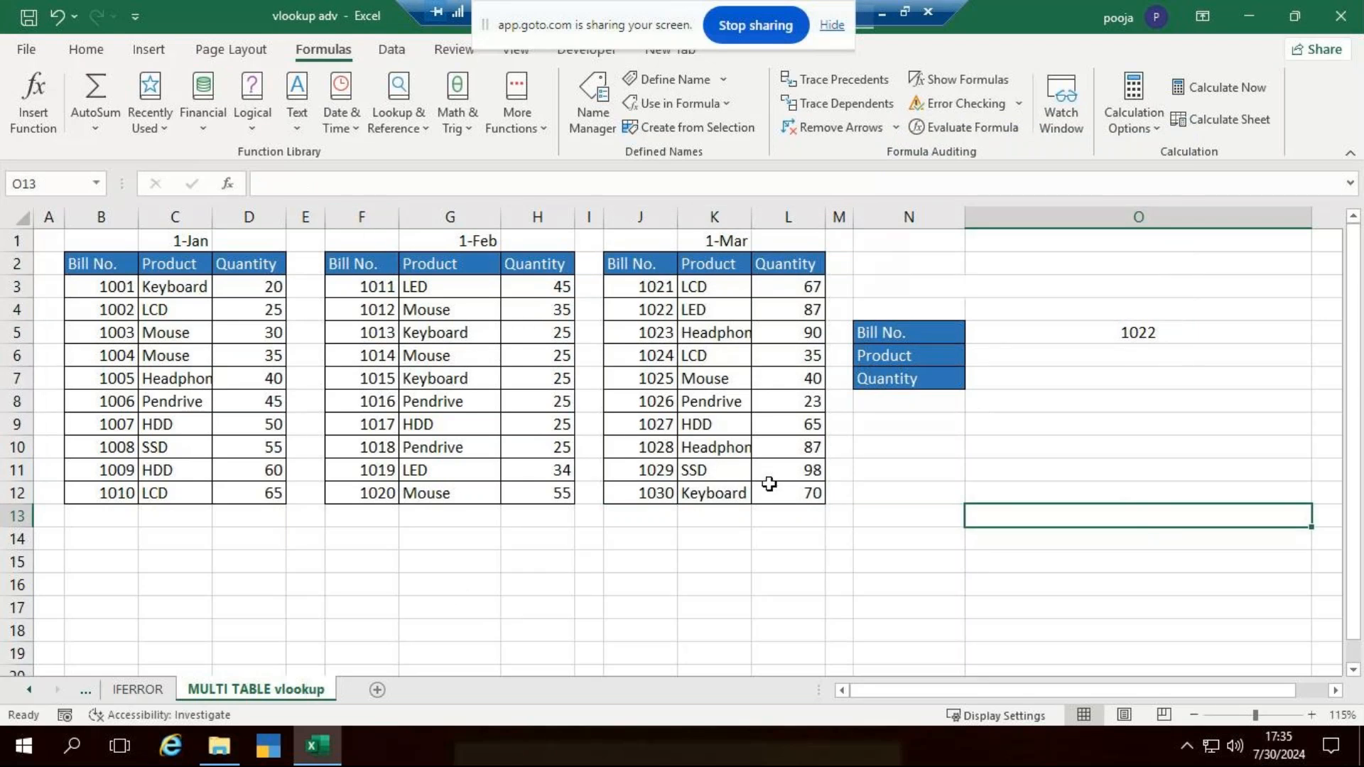
left_click(111, 288)
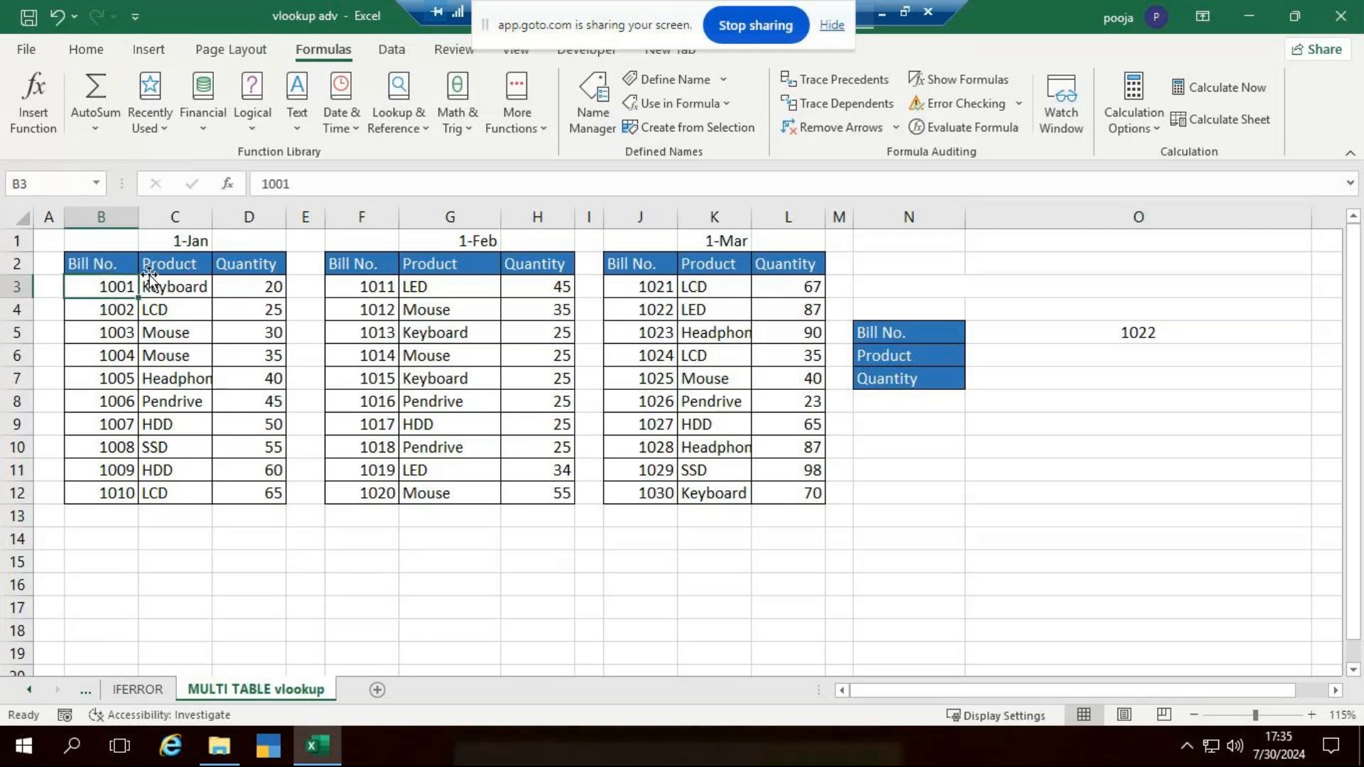
left_click(190, 267)
left_click(252, 266)
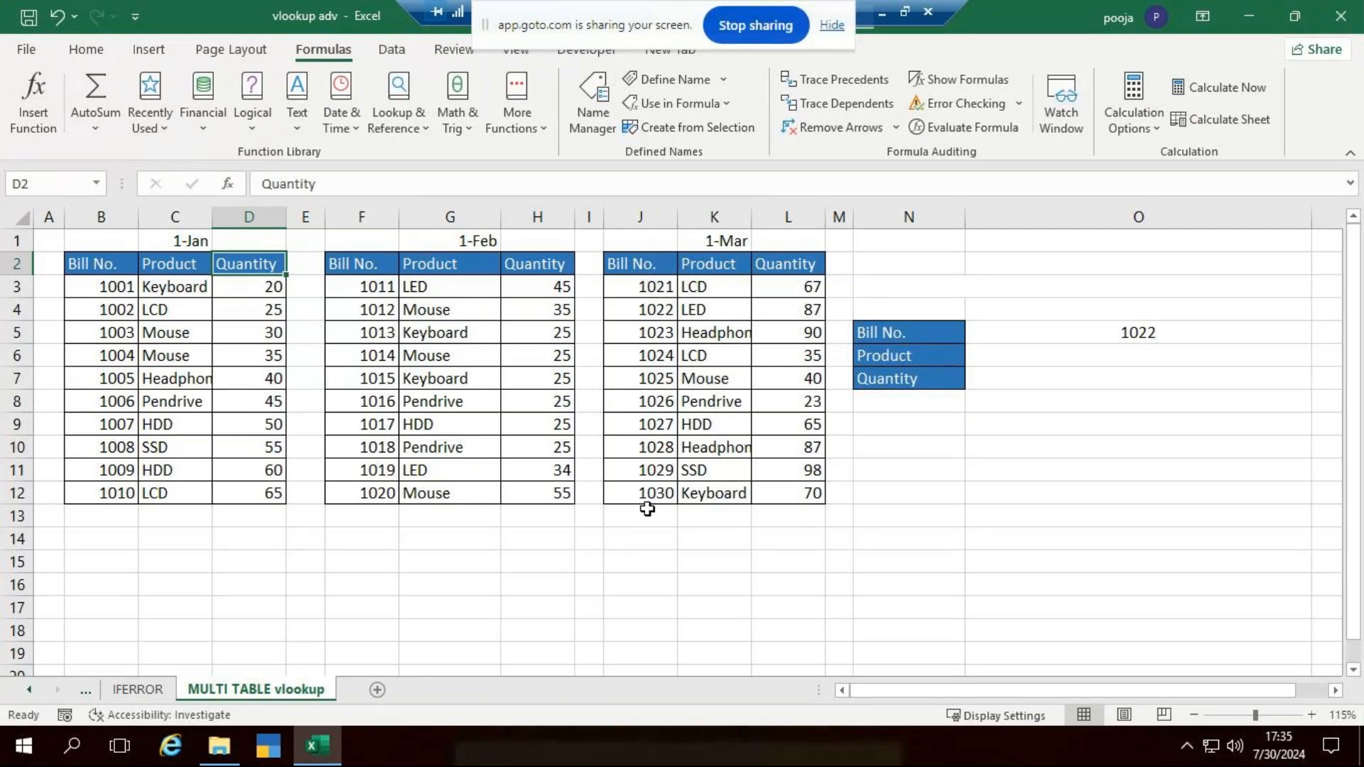
left_click(1036, 342)
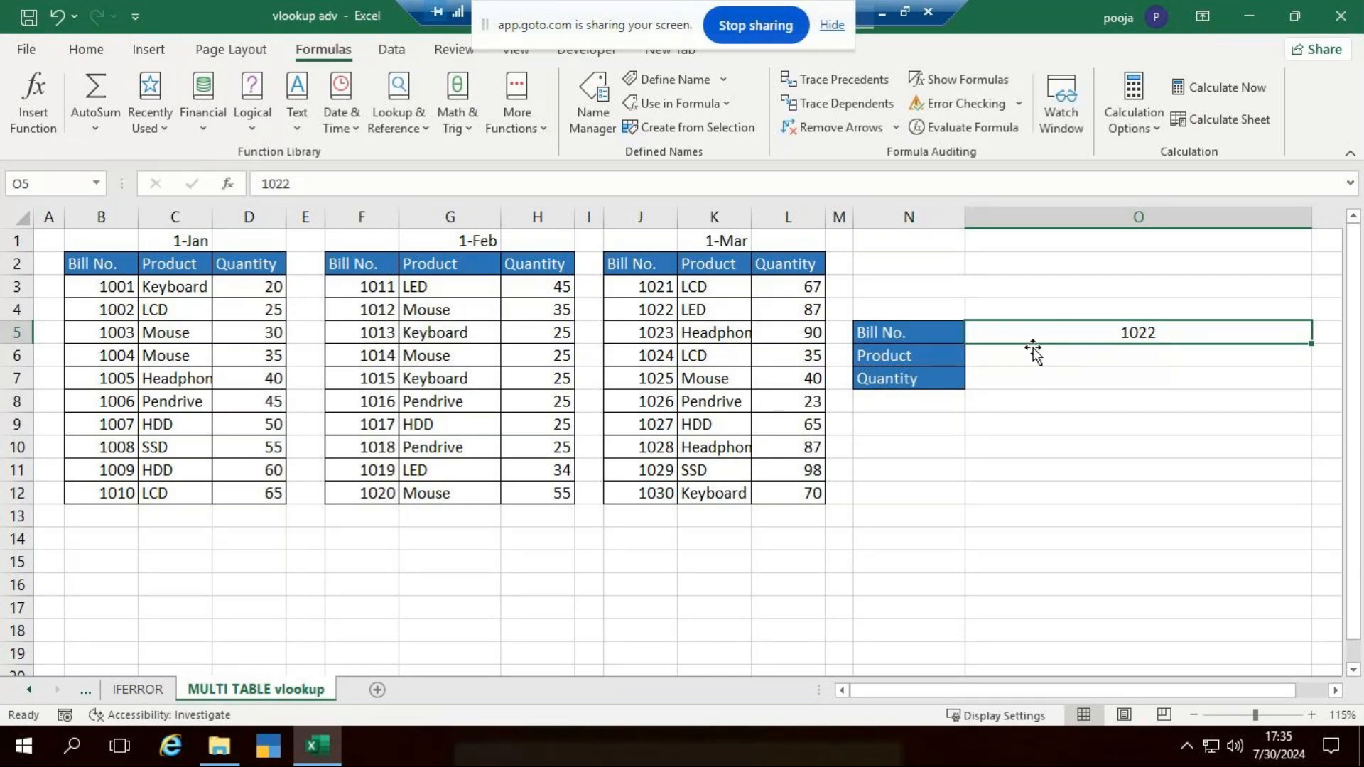
left_click(1036, 353)
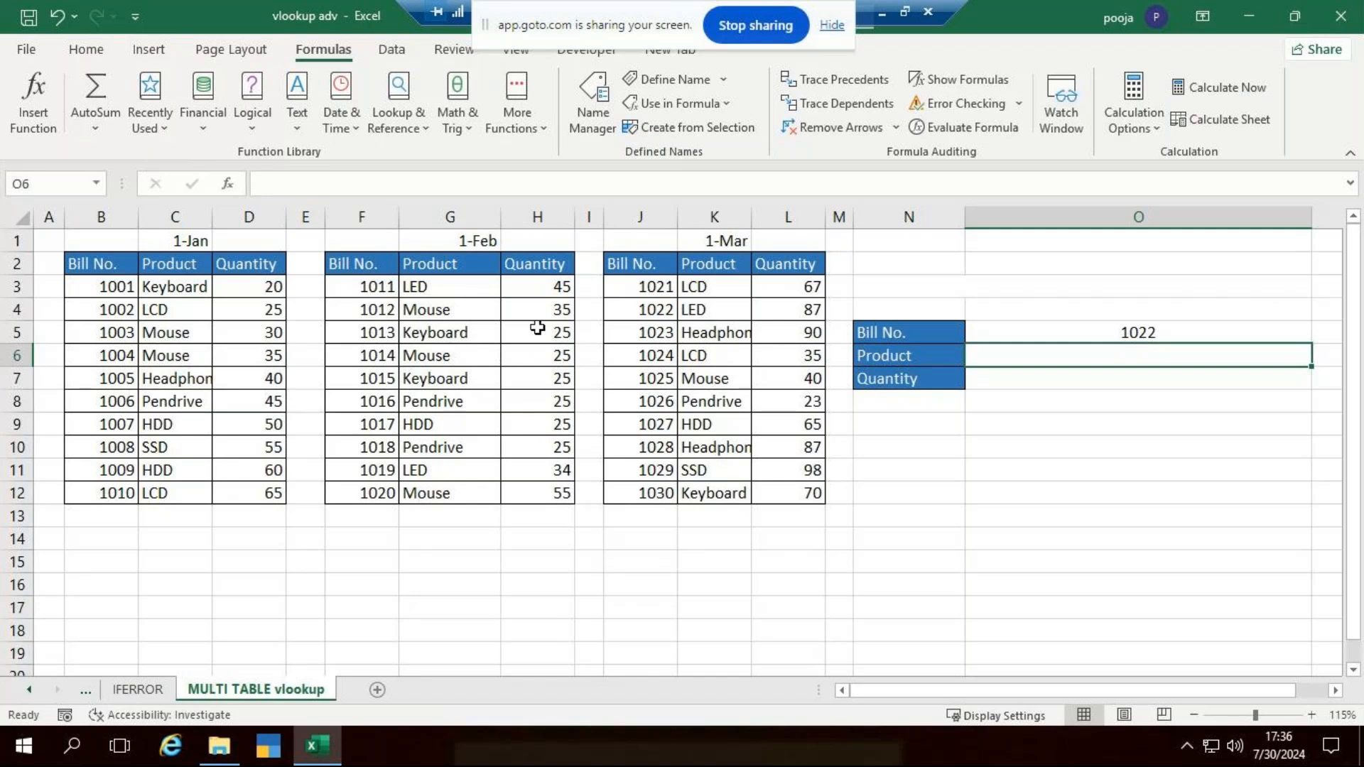
left_click(1037, 377)
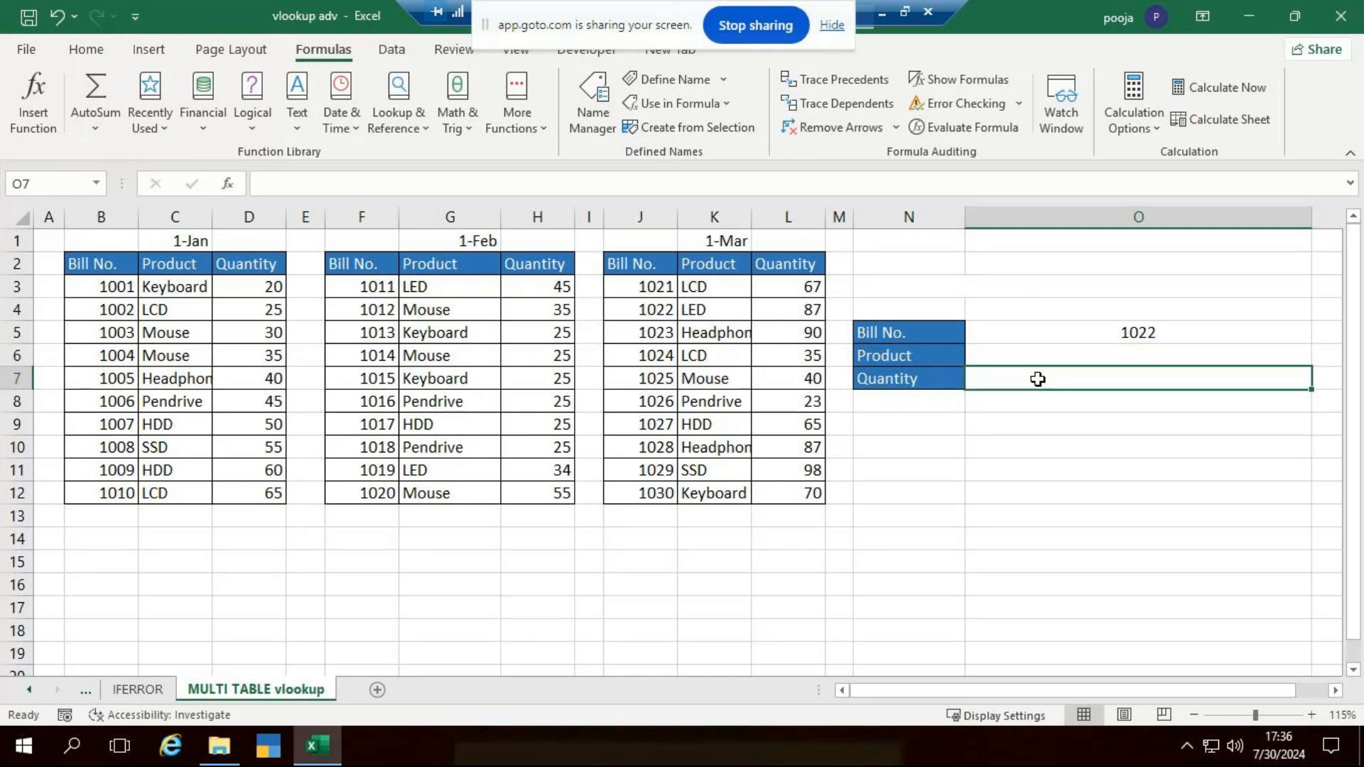
left_click(1033, 356)
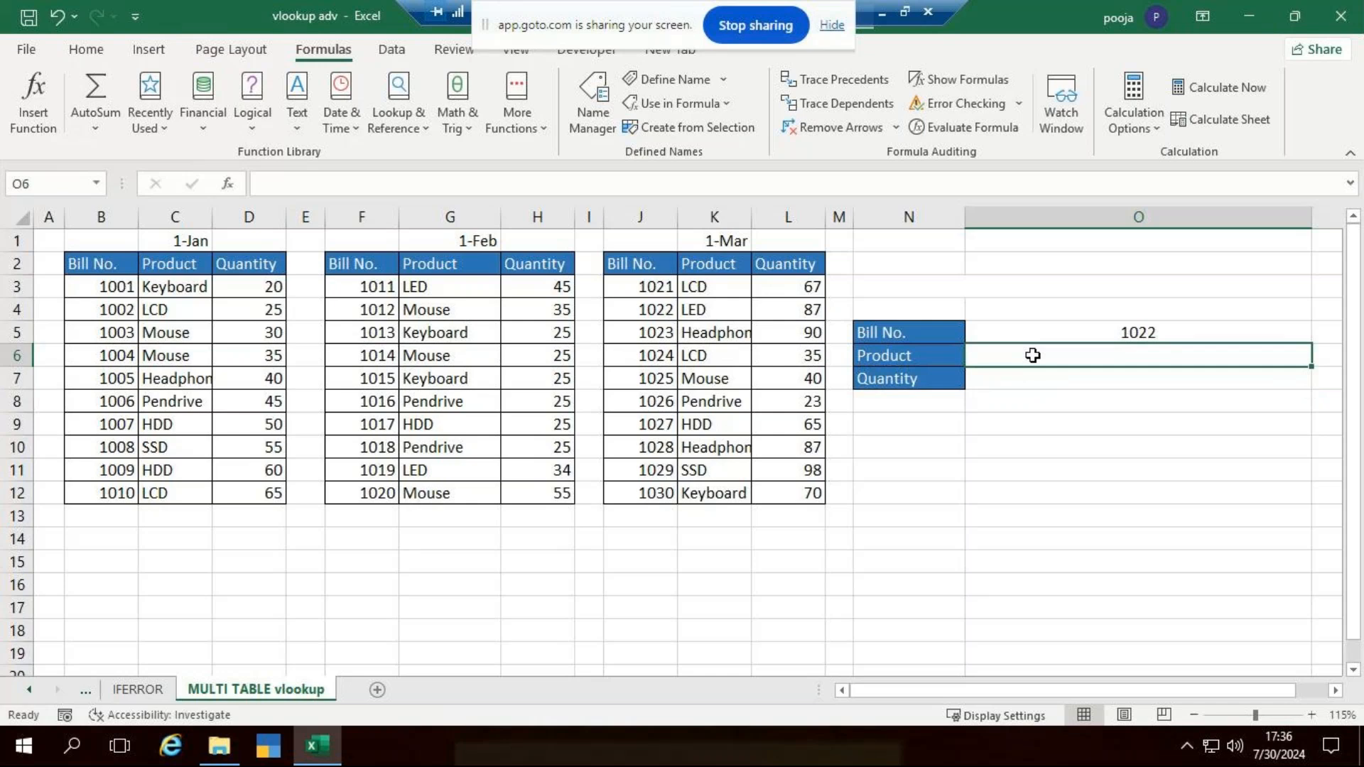
type("=")
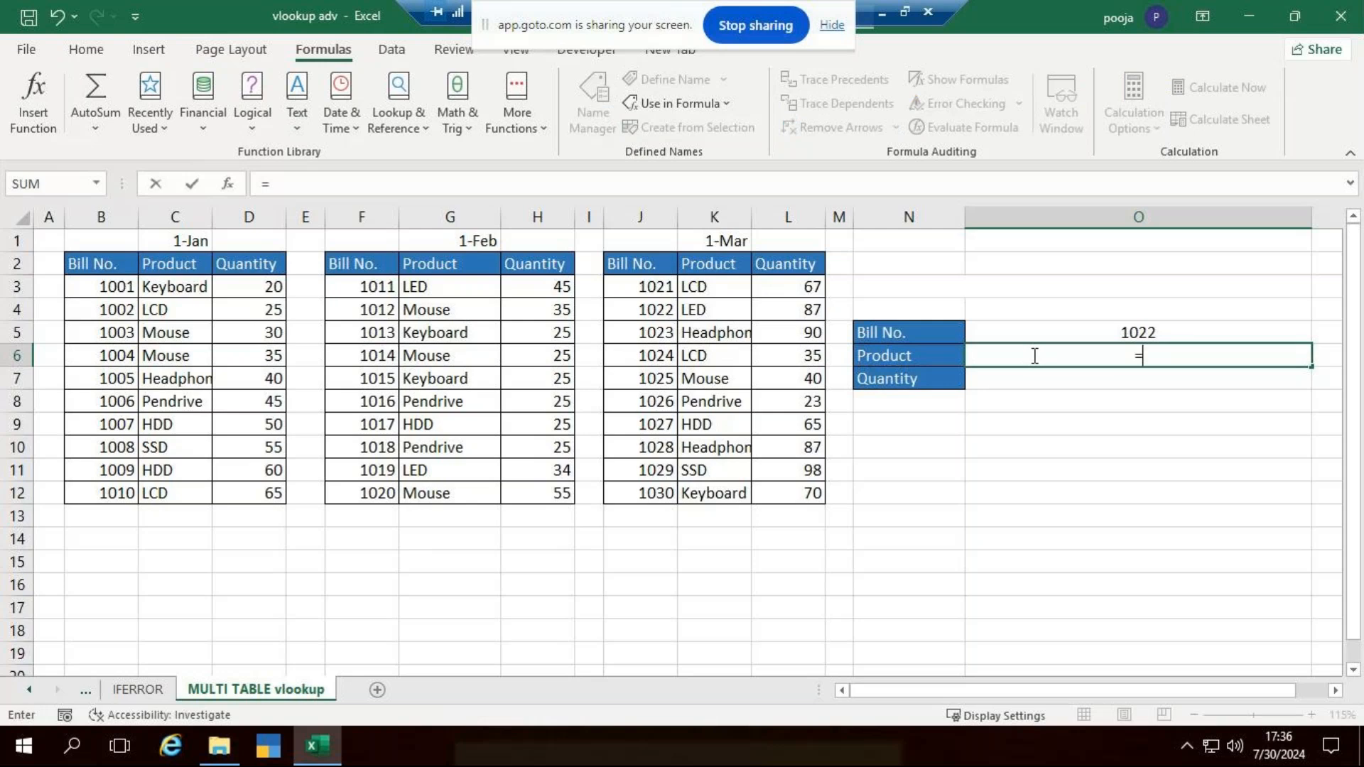
type("vl")
key("Tab")
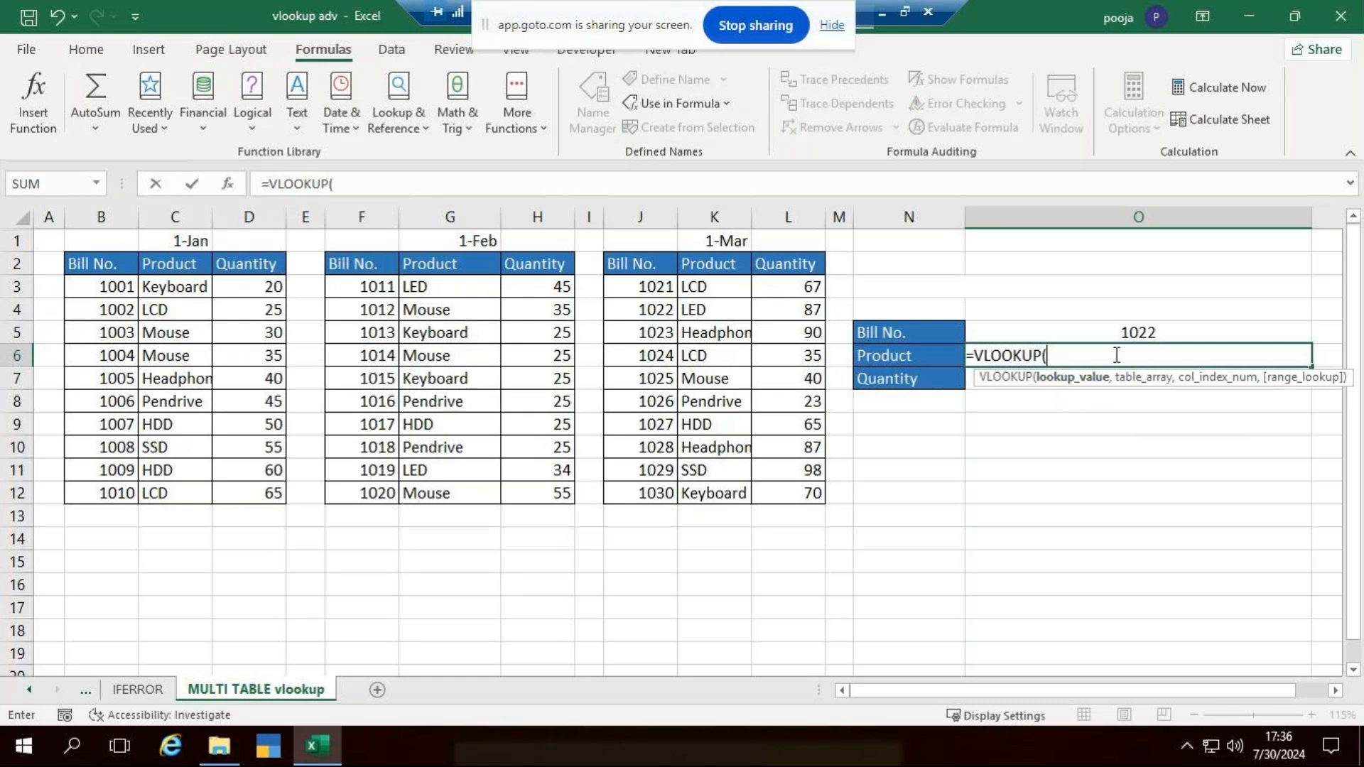
left_click(1126, 331)
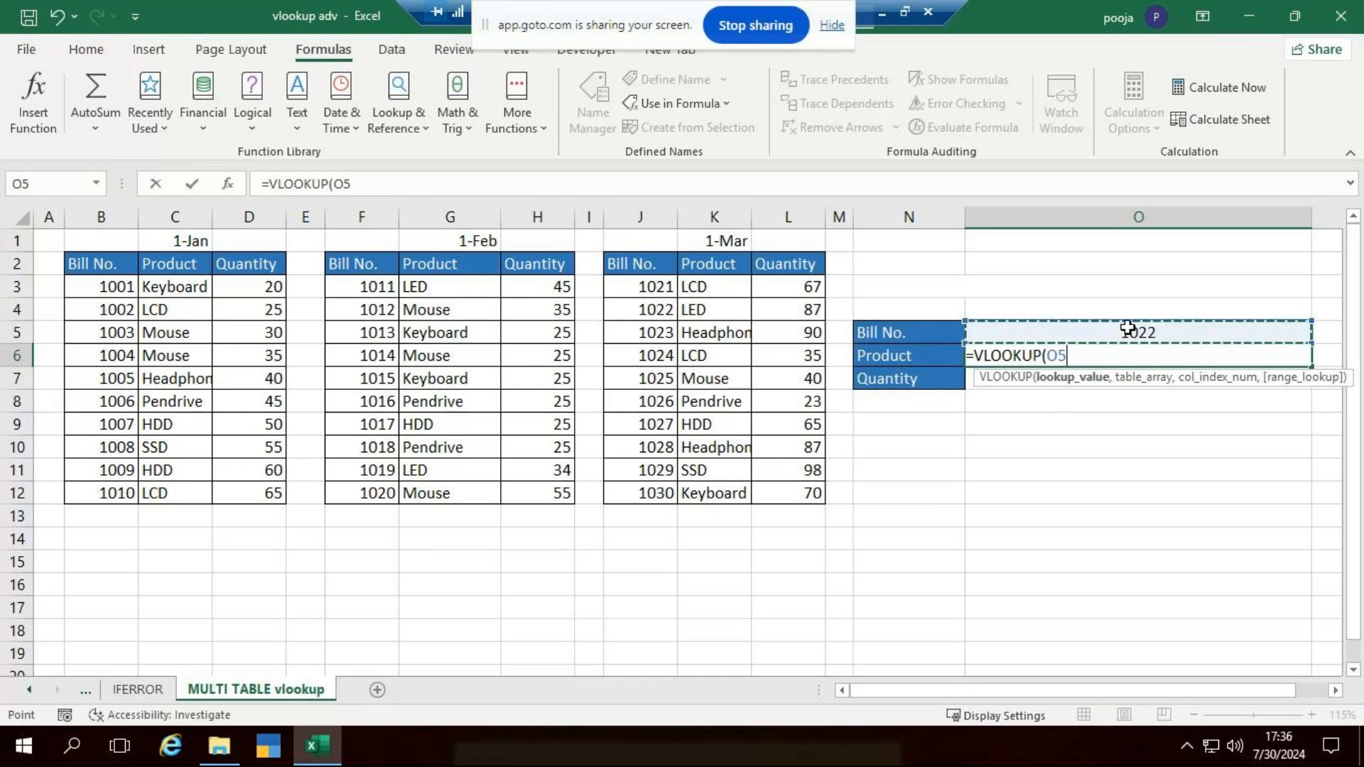
key("F4")
type(",")
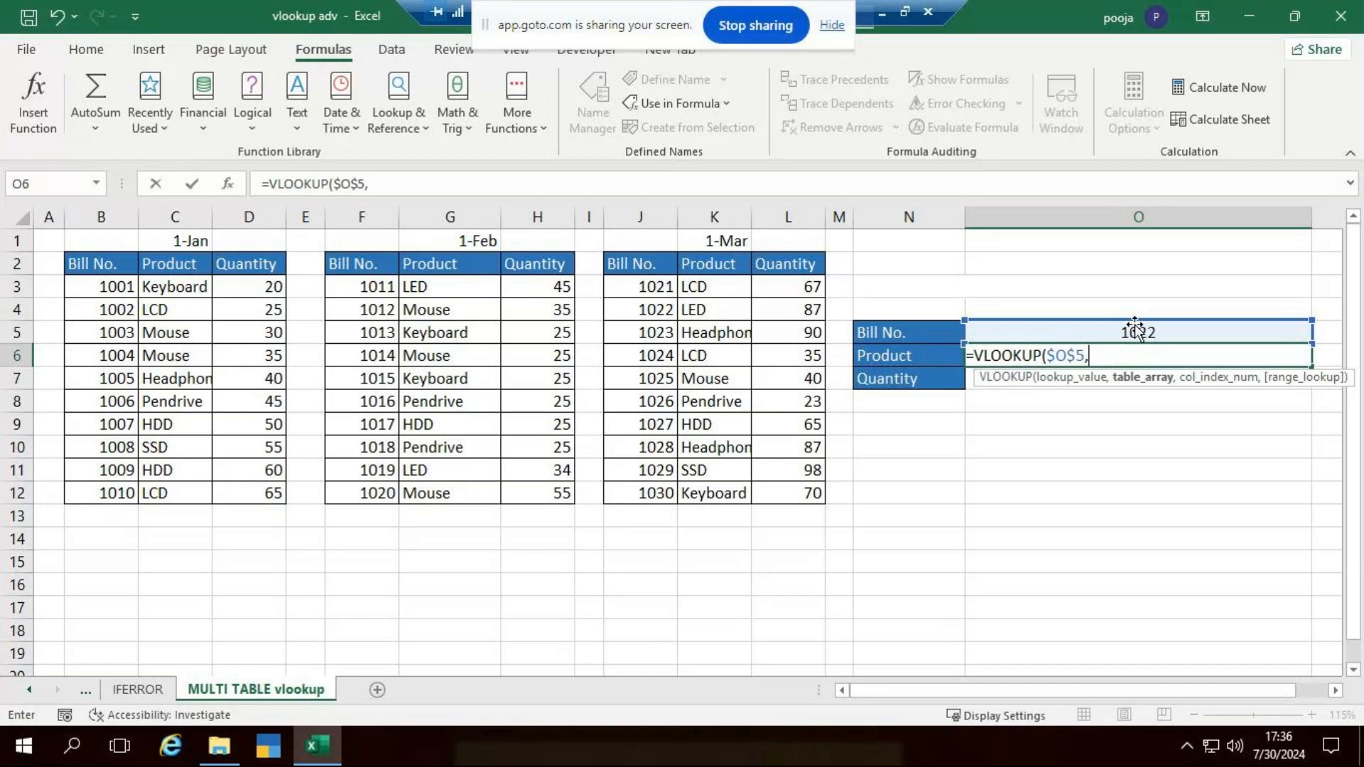
type("if")
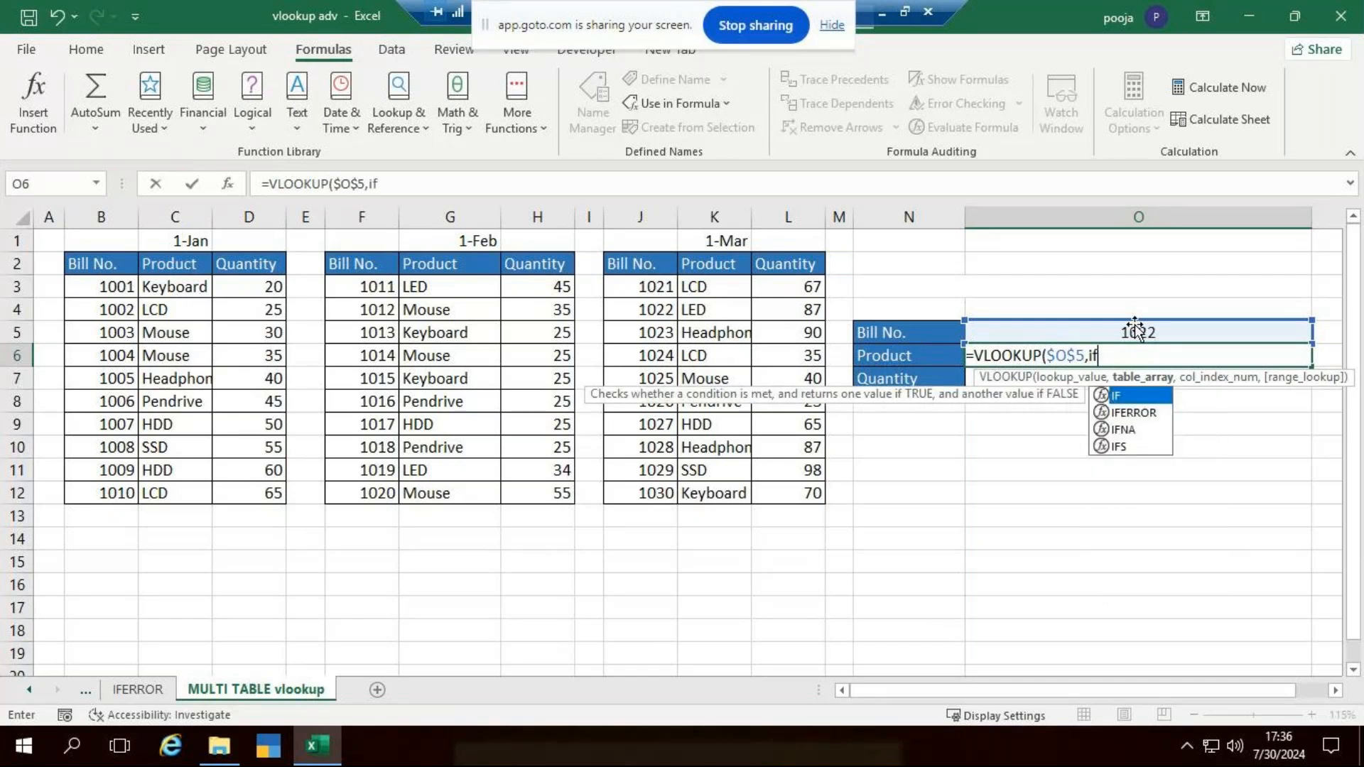
key("Tab")
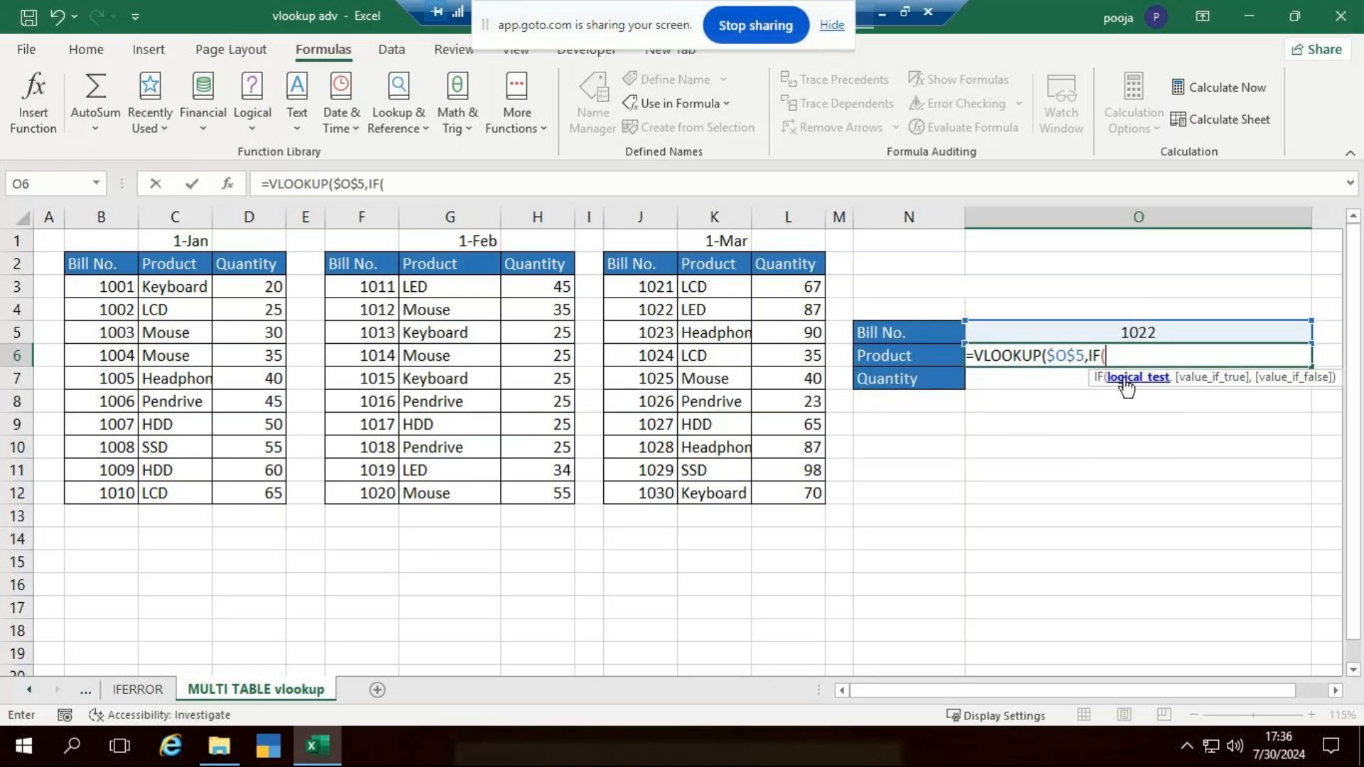
left_click(1113, 330)
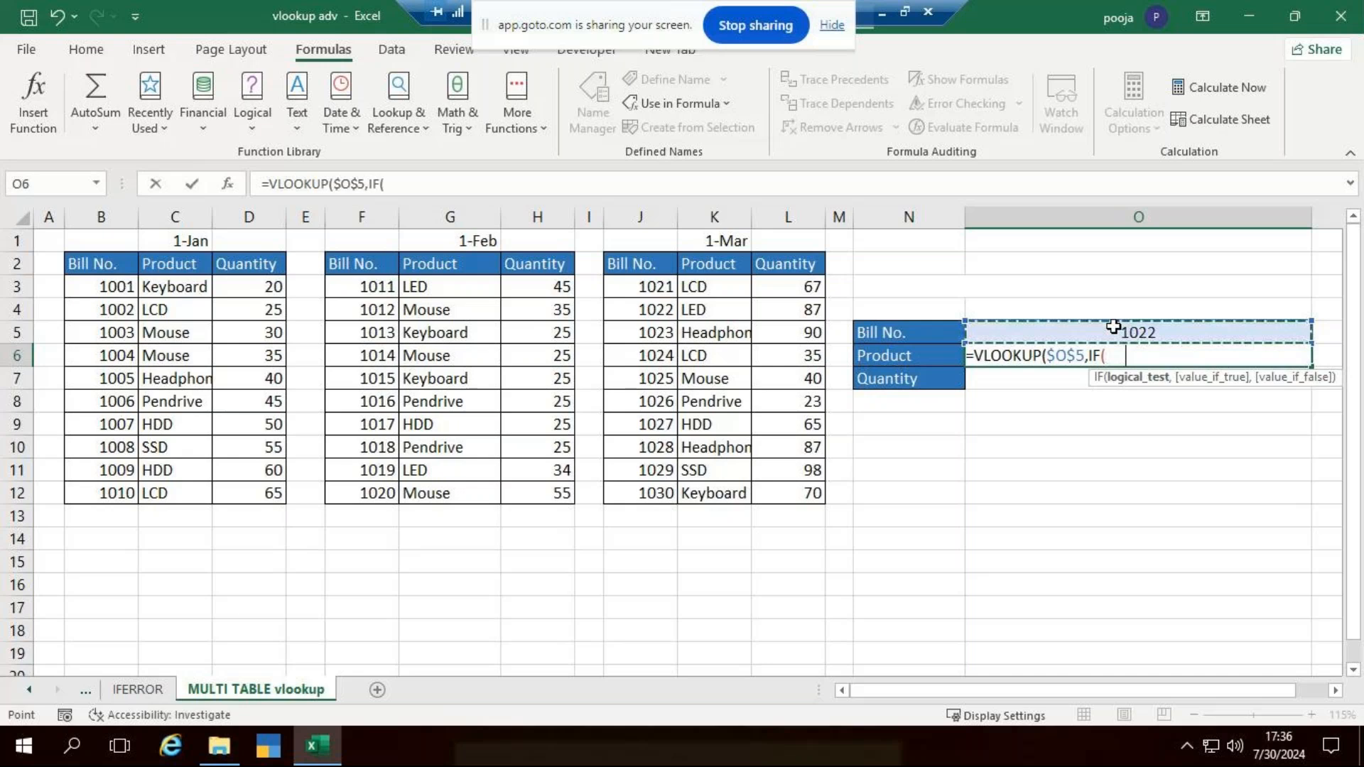
type("<=")
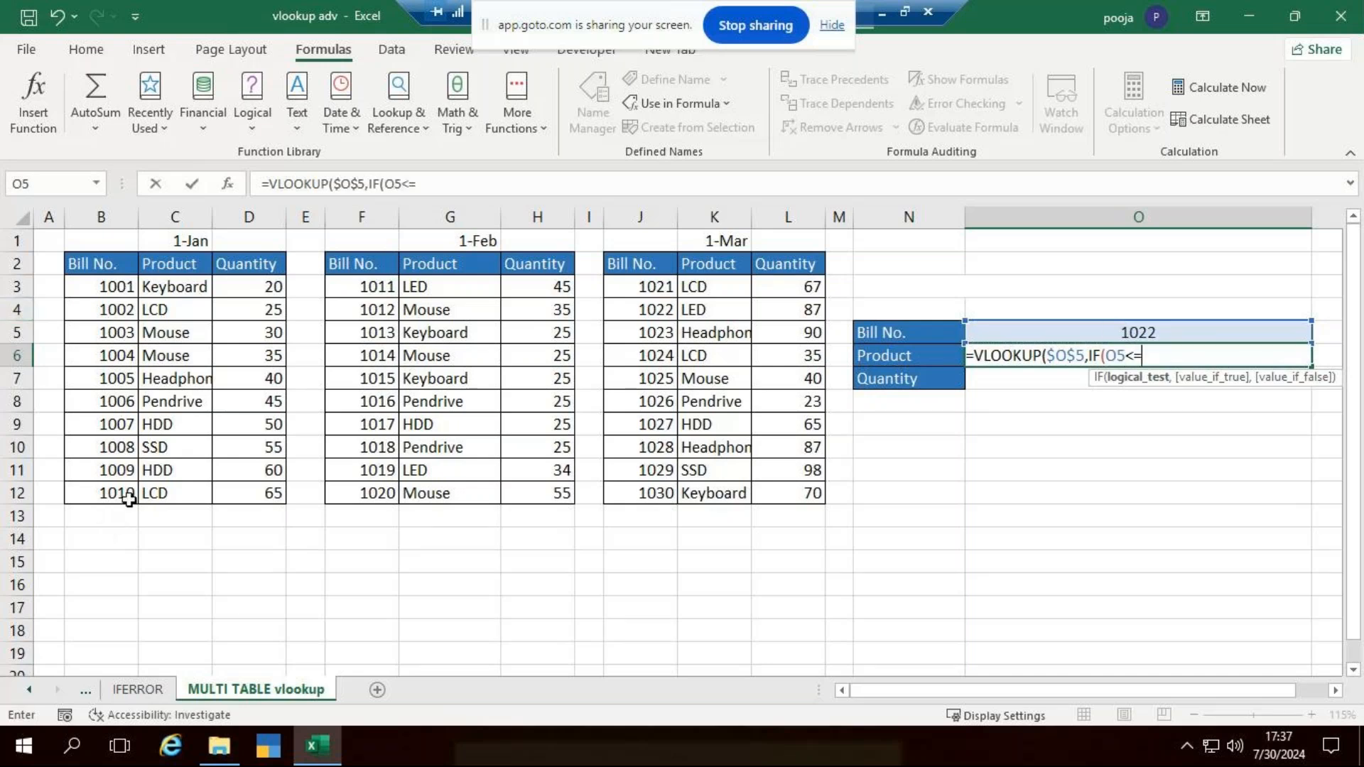
type("1010,")
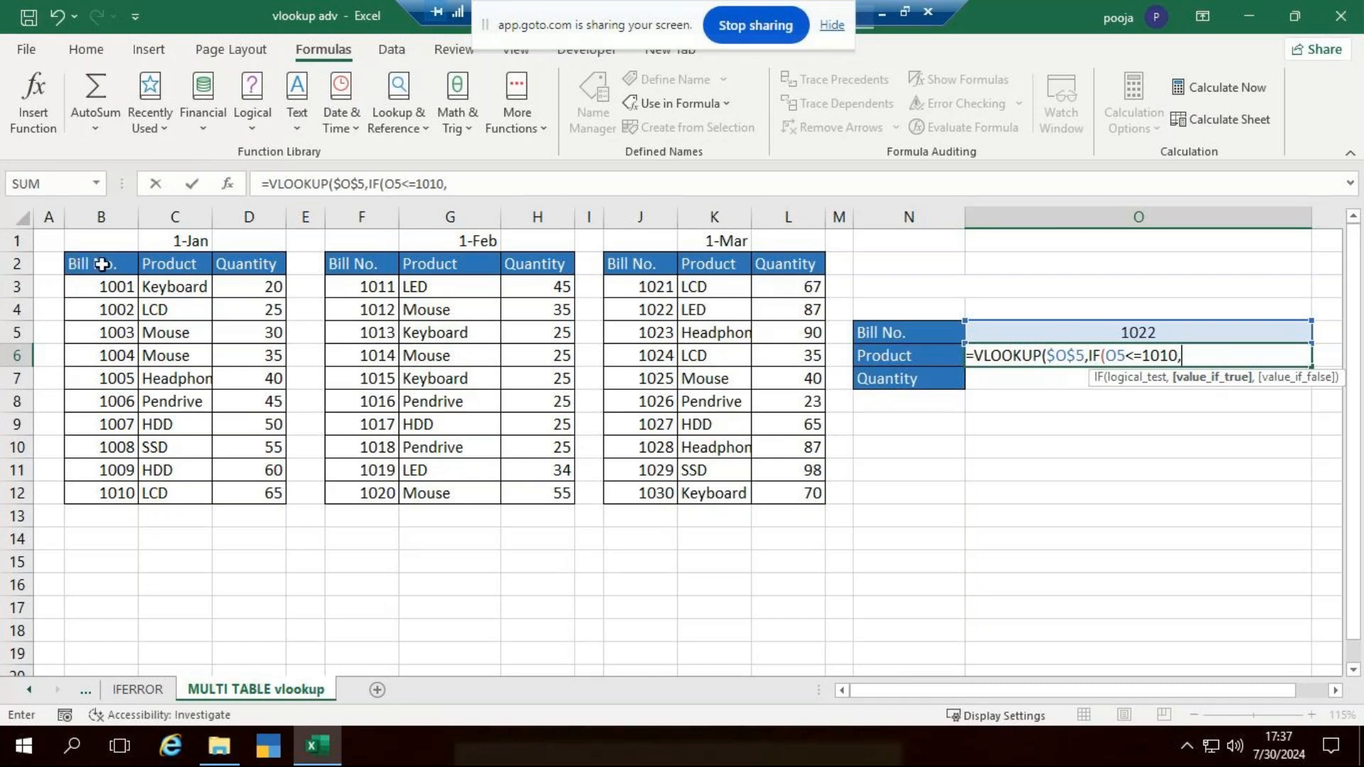
type("da")
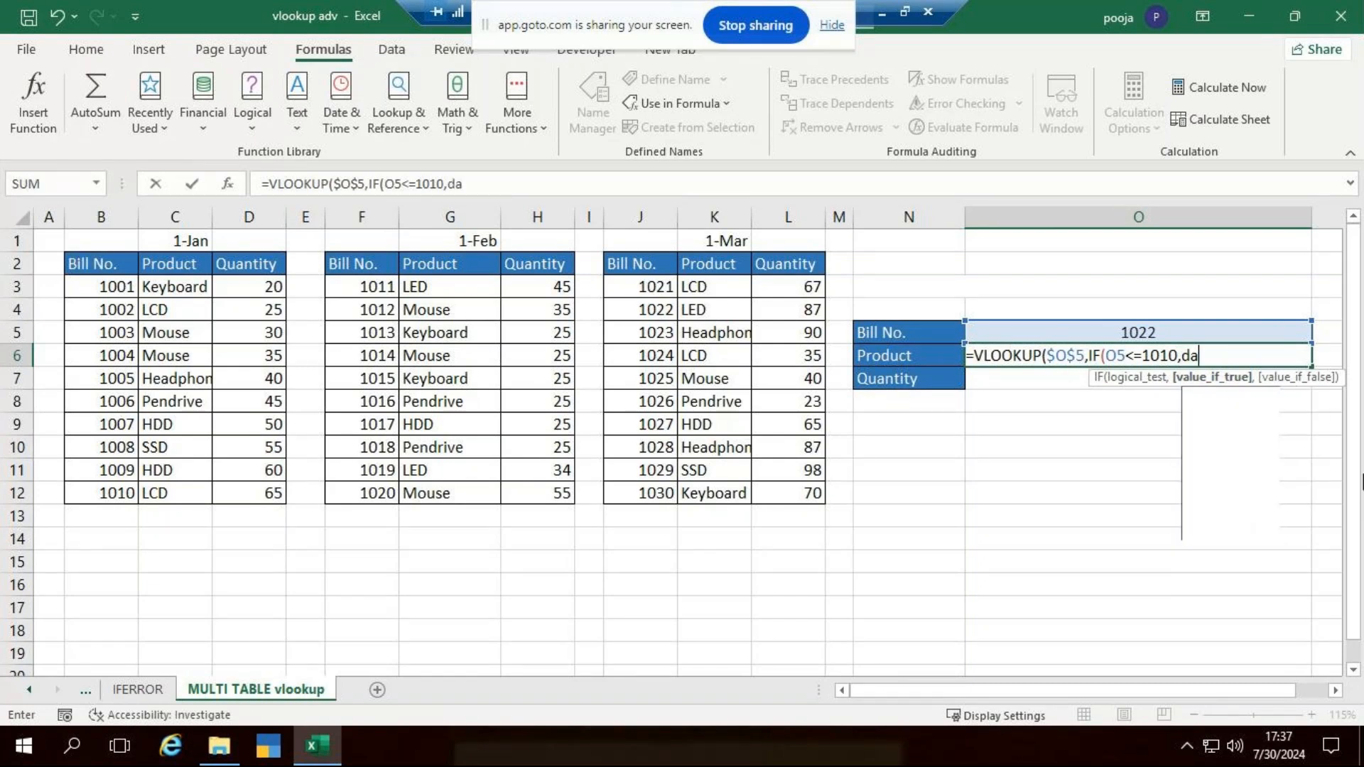
type("t")
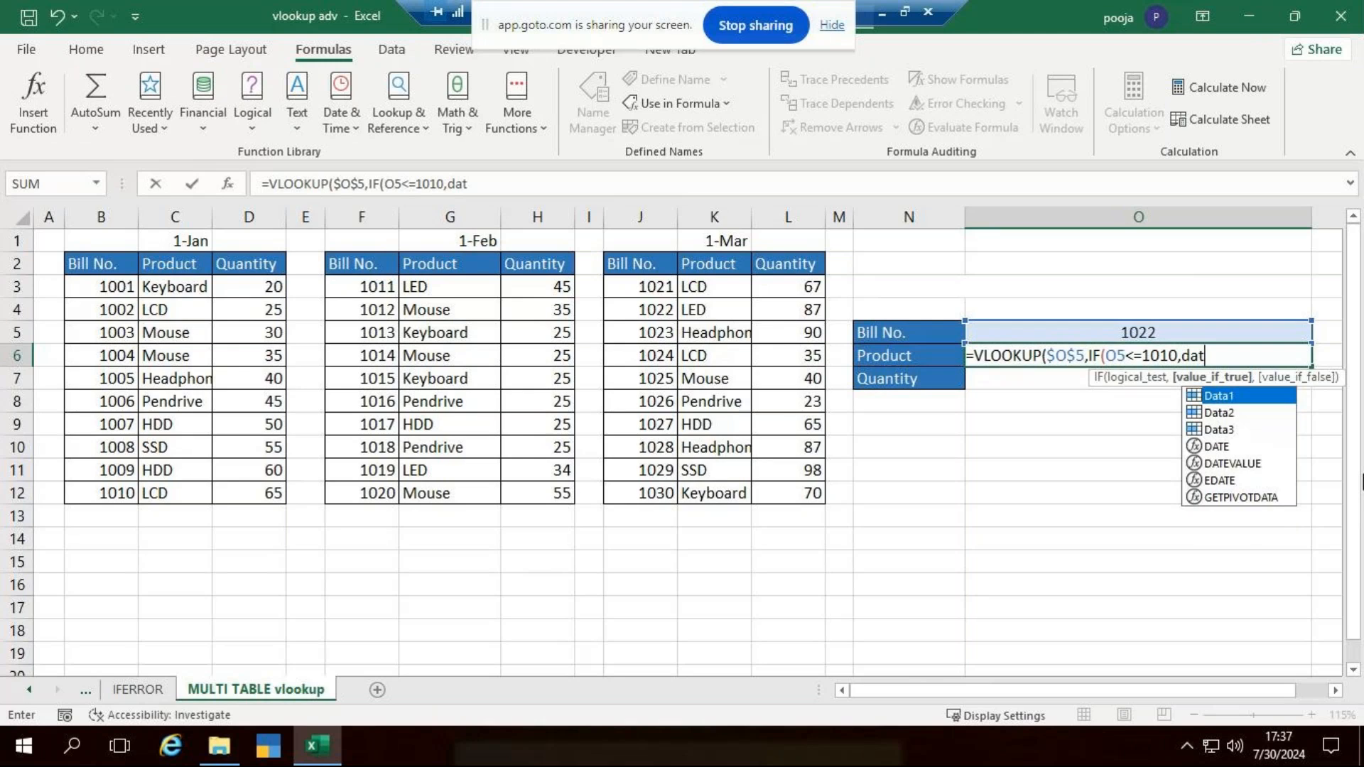
key("Tab")
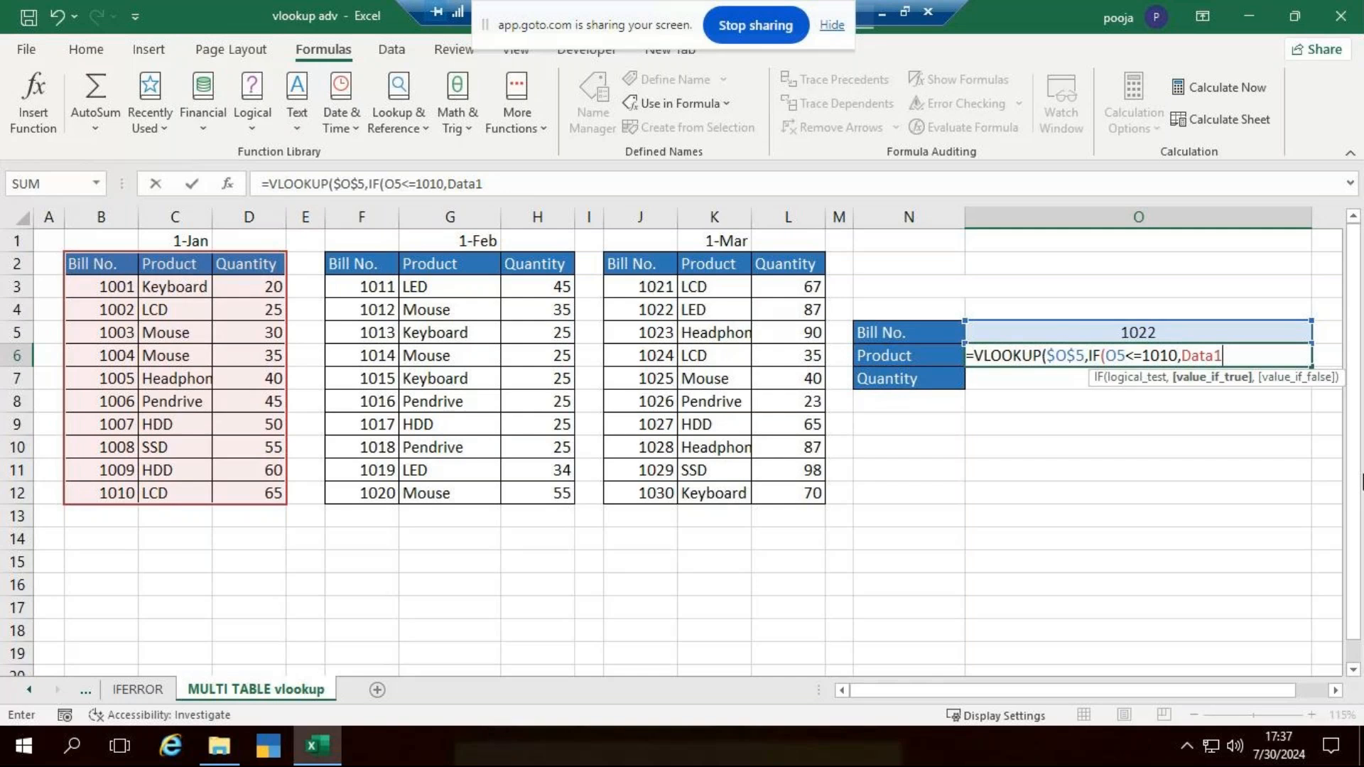
key("Escape")
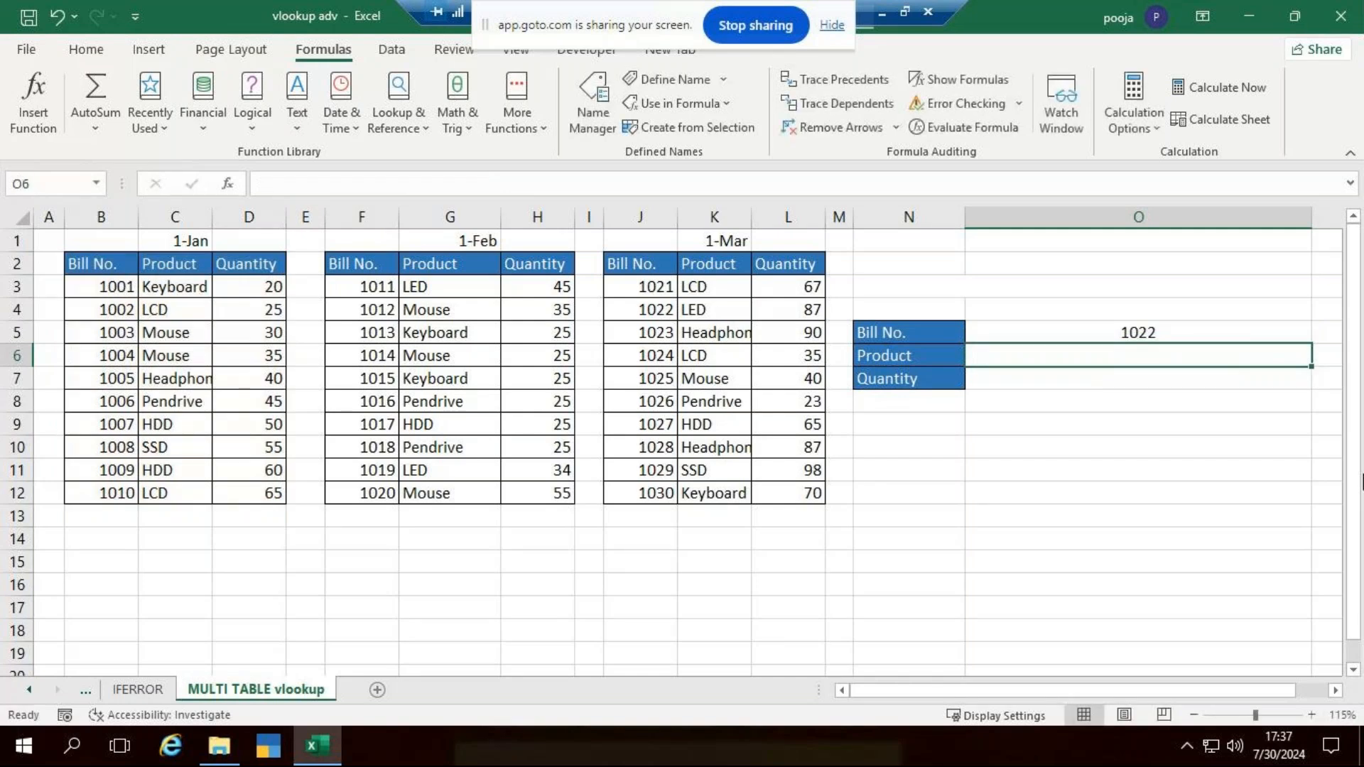
- Start a VLOOKUP formula in the Product cell O6 with the absolute reference $O$5 as the lookup value
type("=vl")
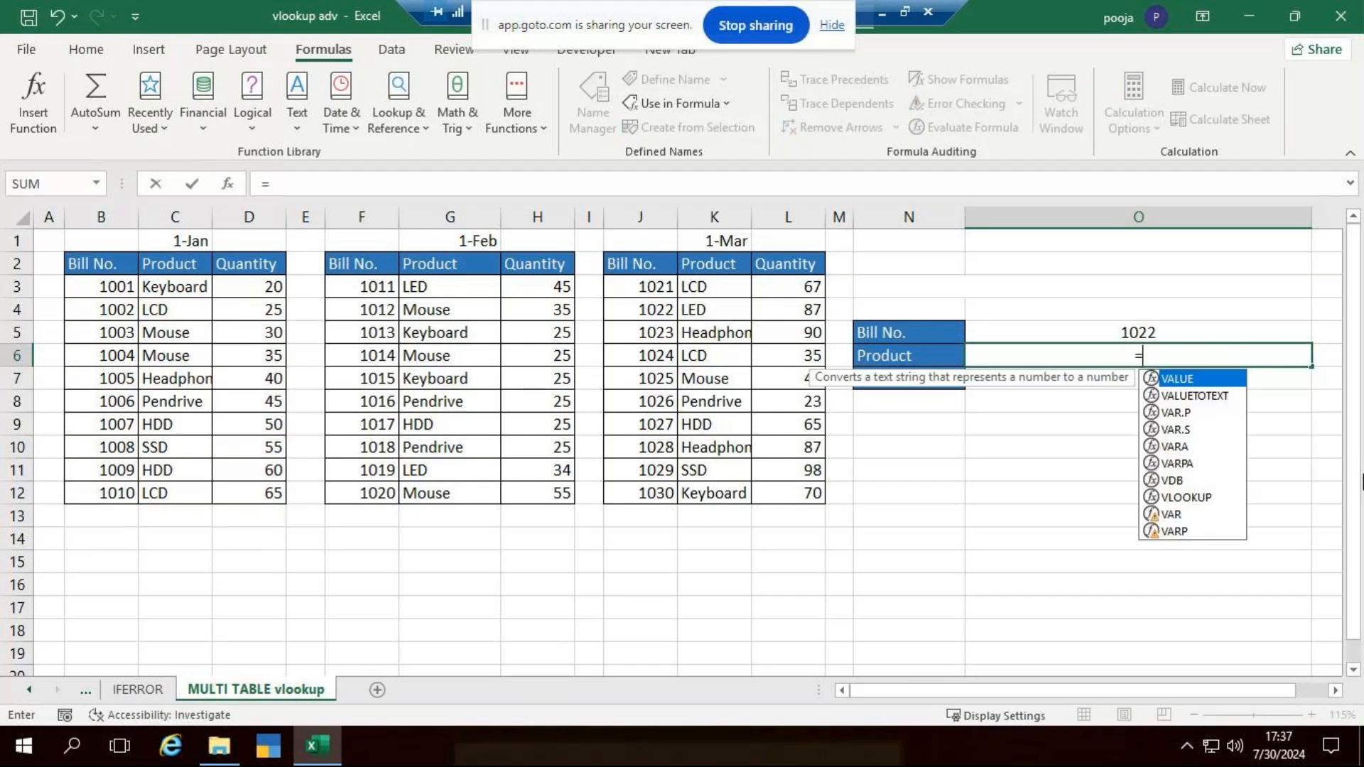
key("Tab")
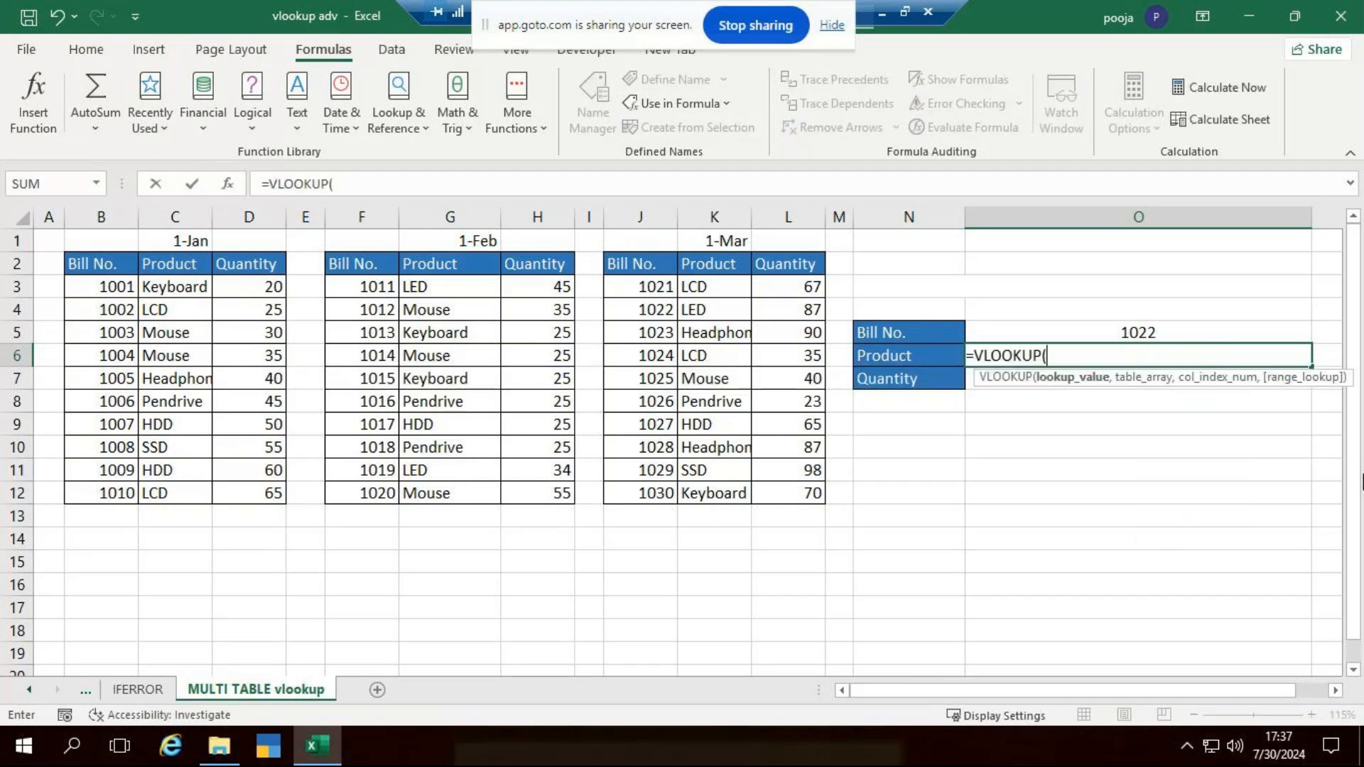
left_click(1120, 336)
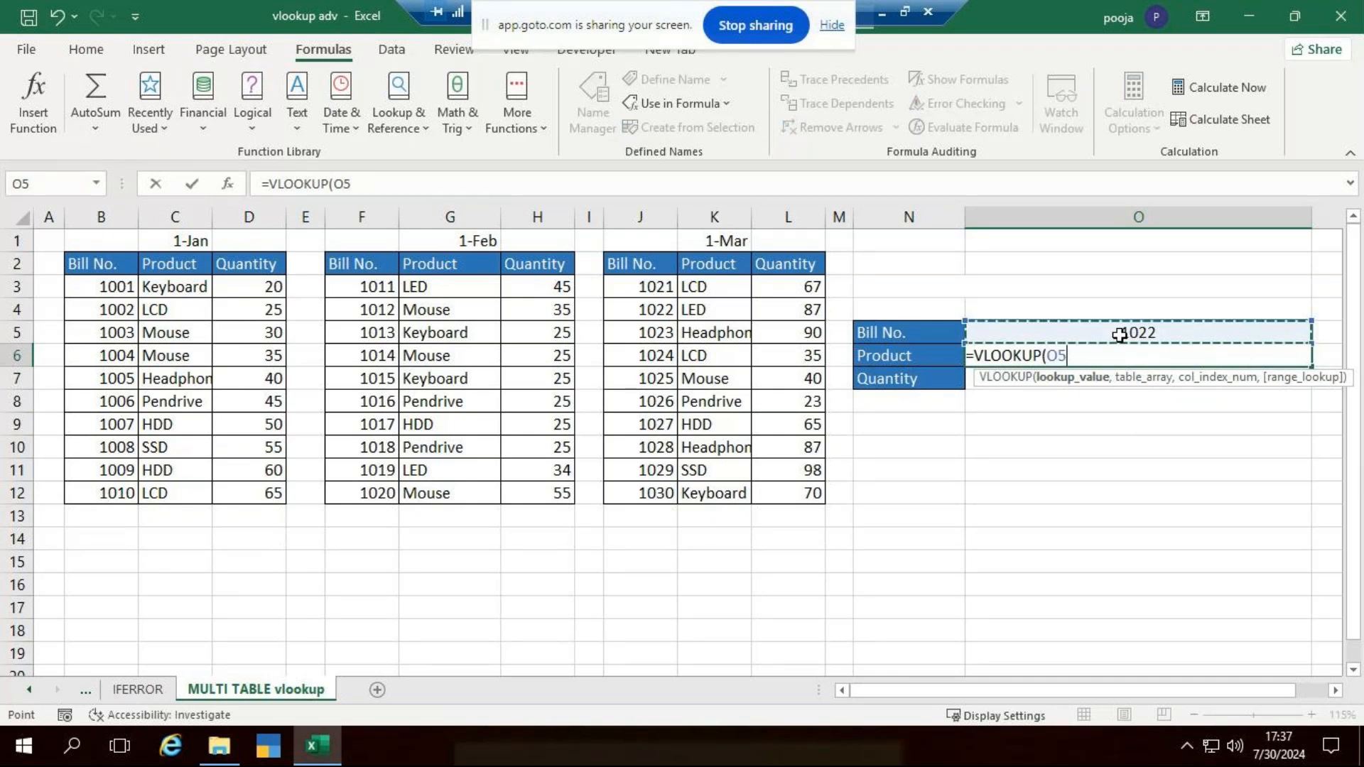
key("F4")
type(",,")
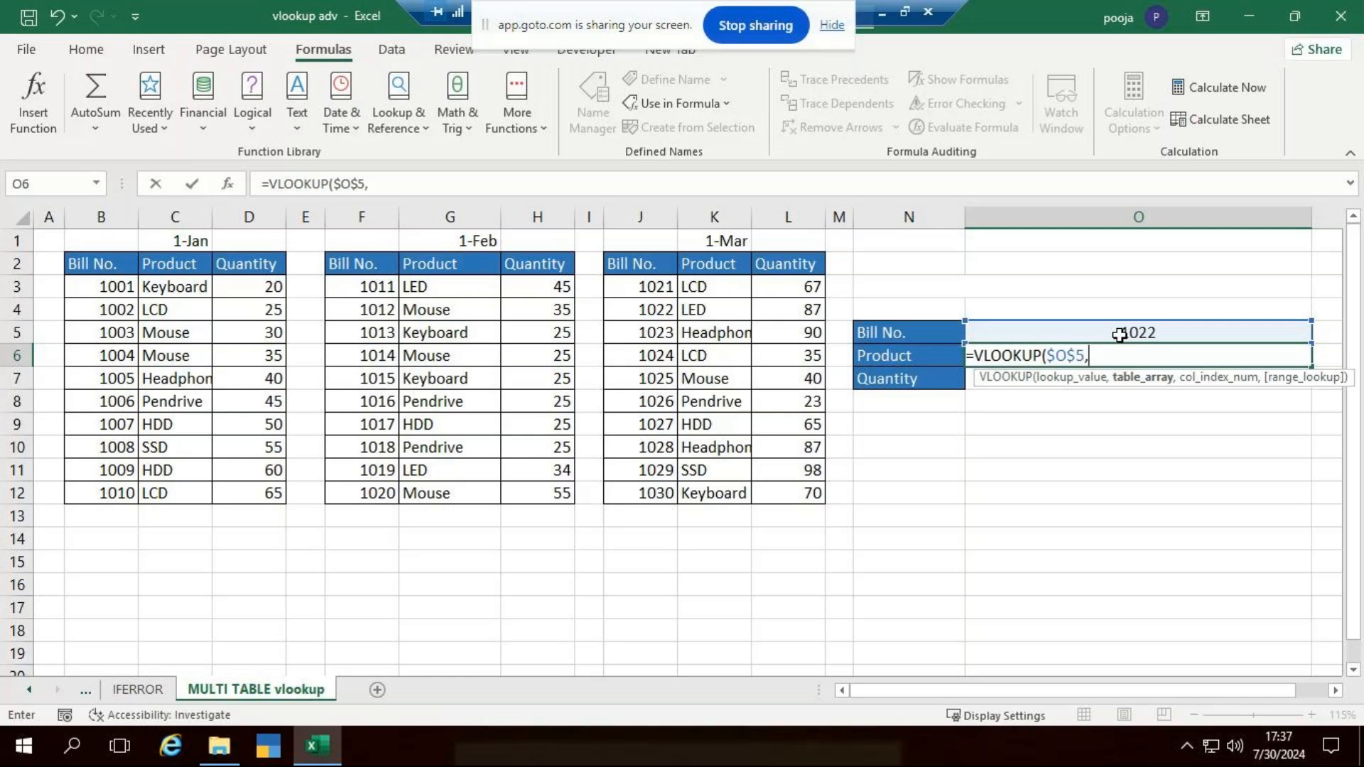
- Begin the table argument with an IF that tests $O$5<=1010 and returns Data1 when true
type("if")
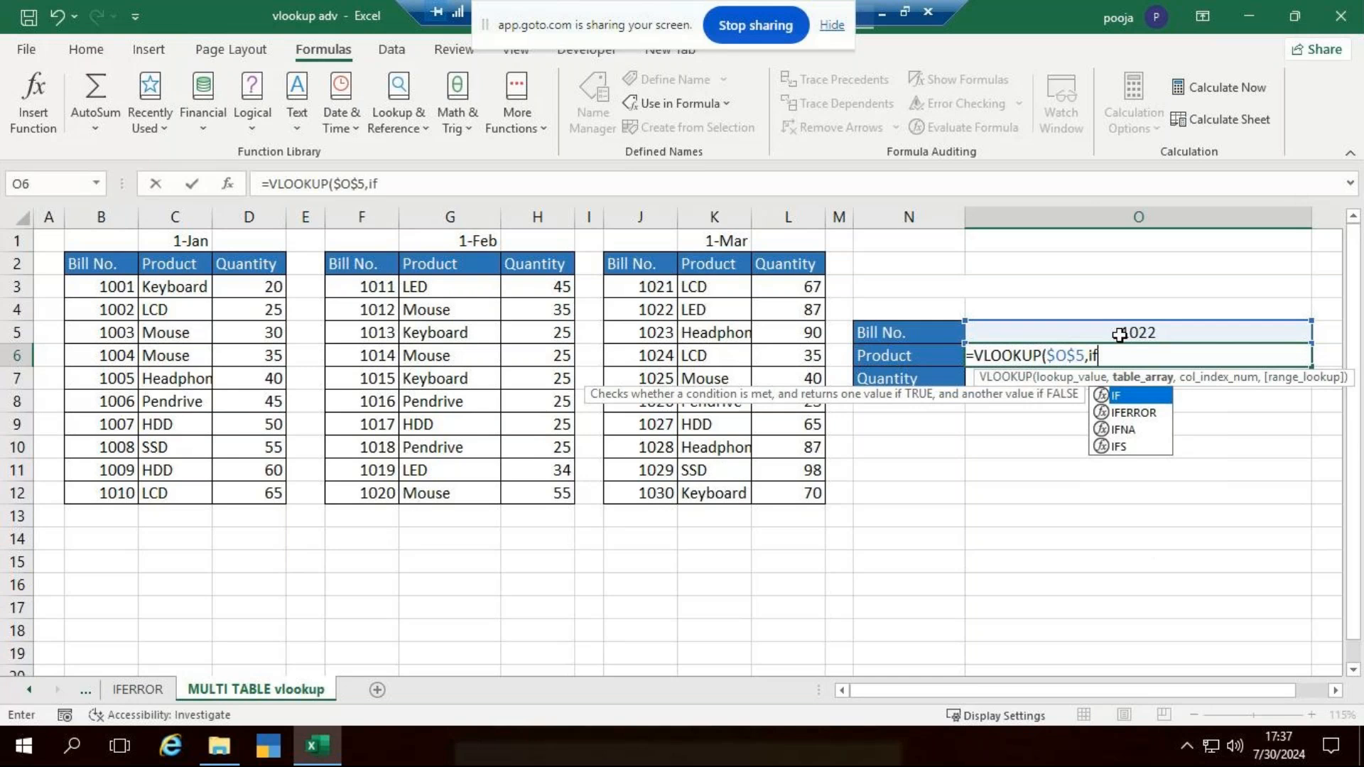
key("Tab")
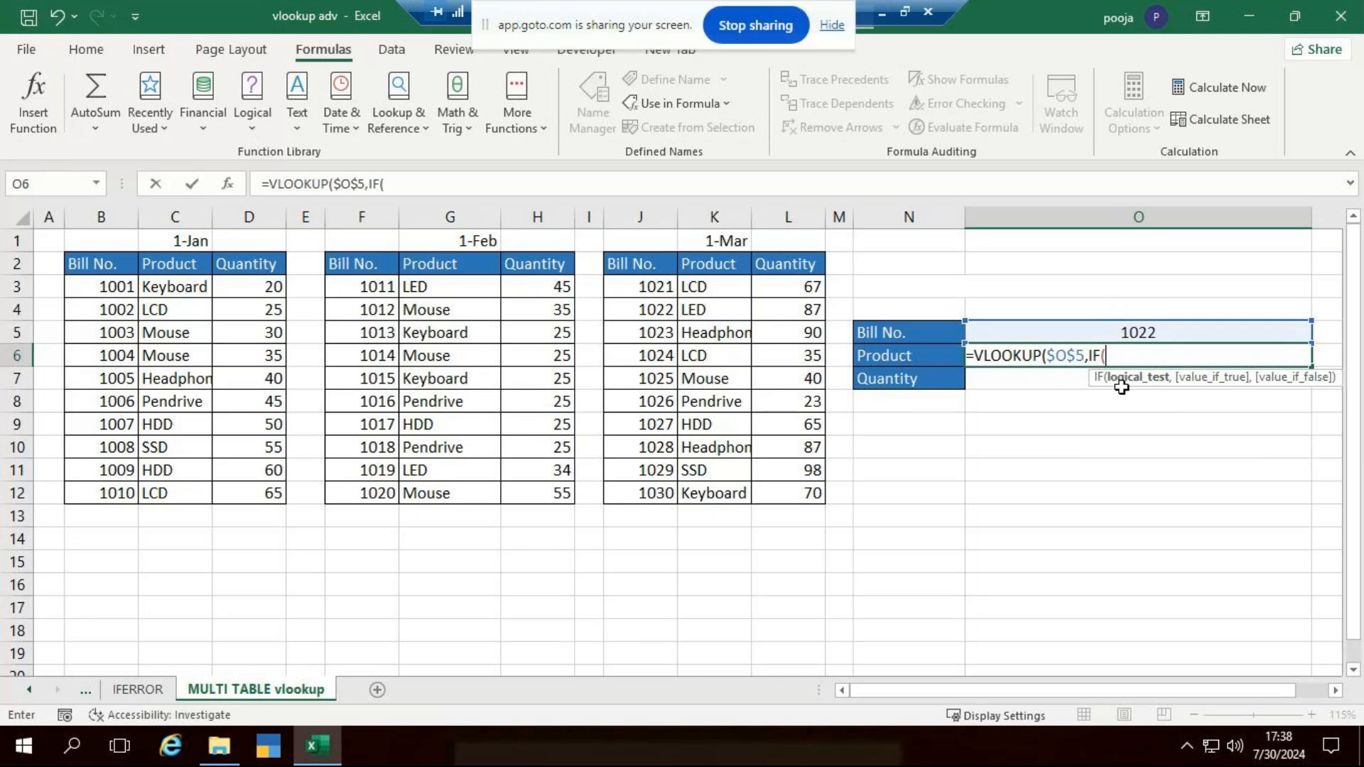
left_click(1135, 330)
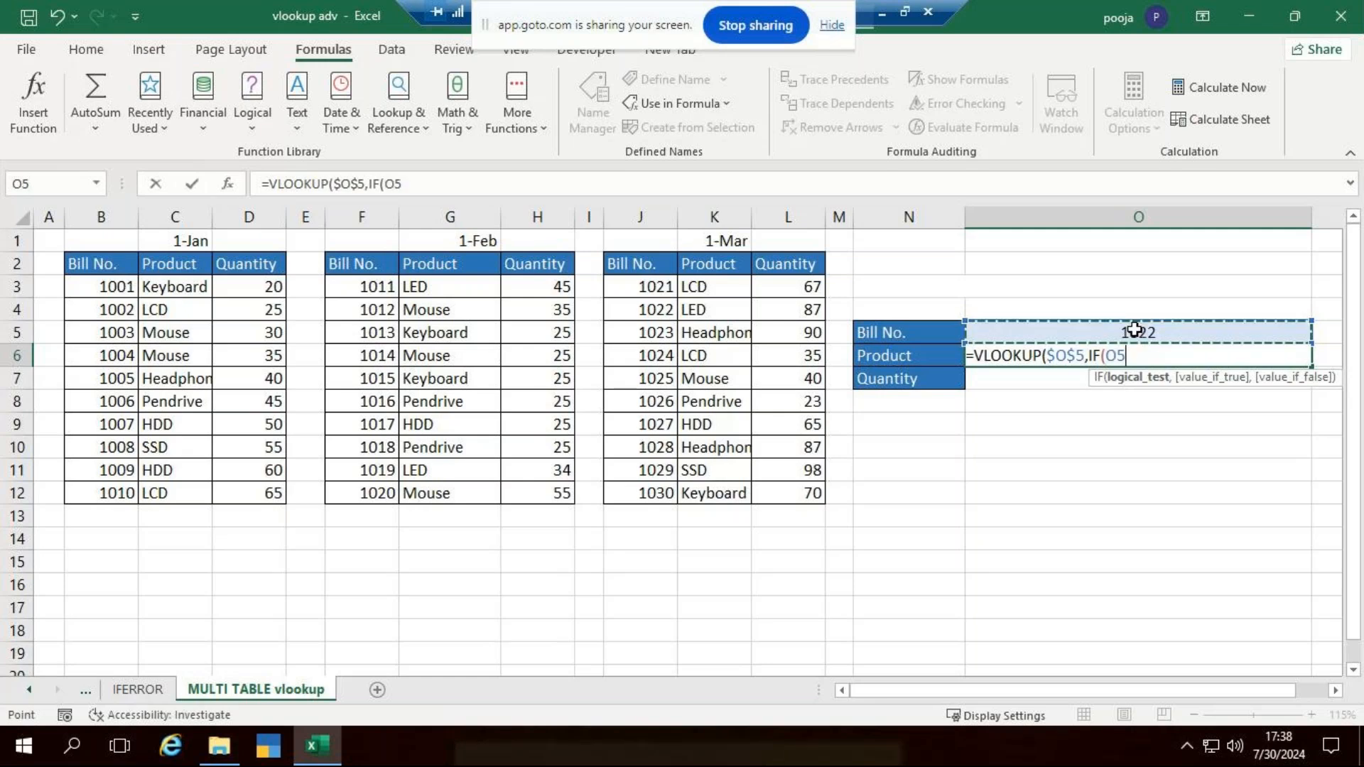
key("F4")
type("<=")
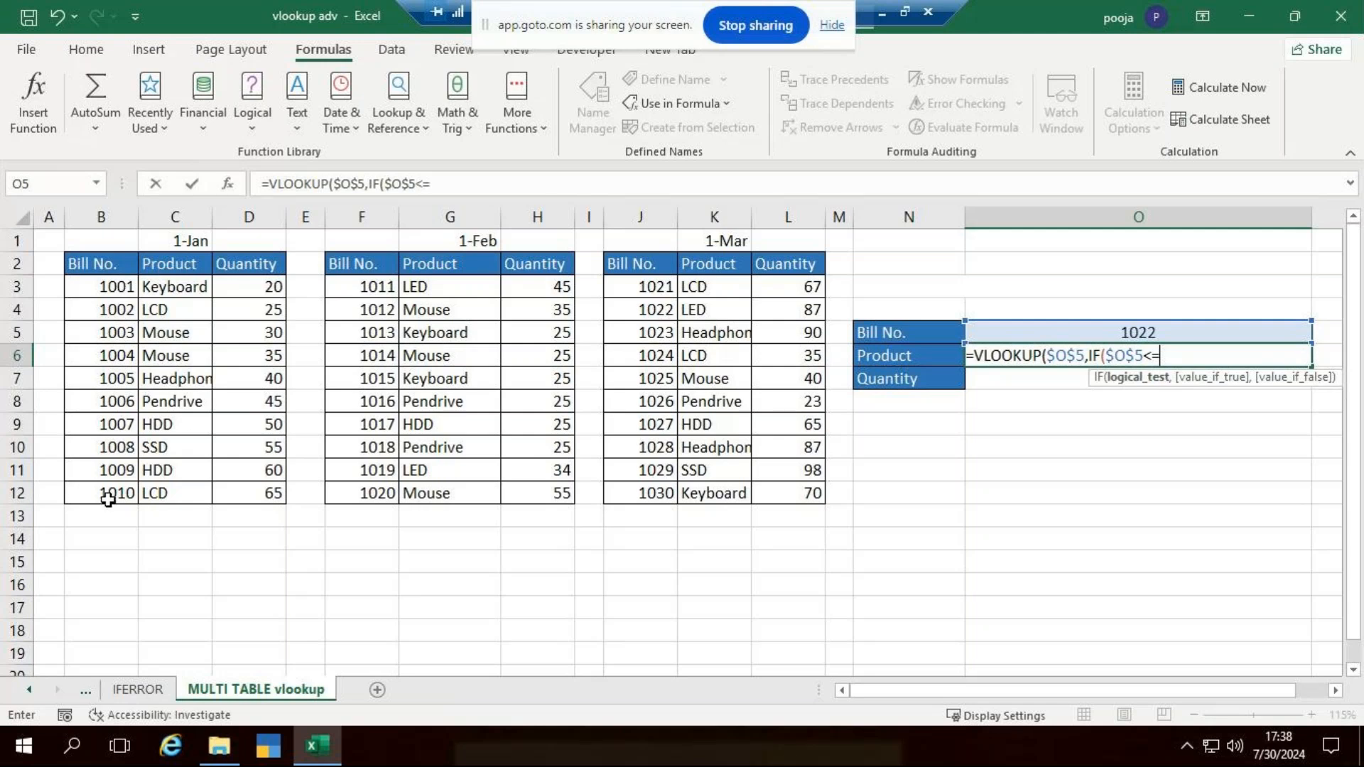
type("1010")
type(",")
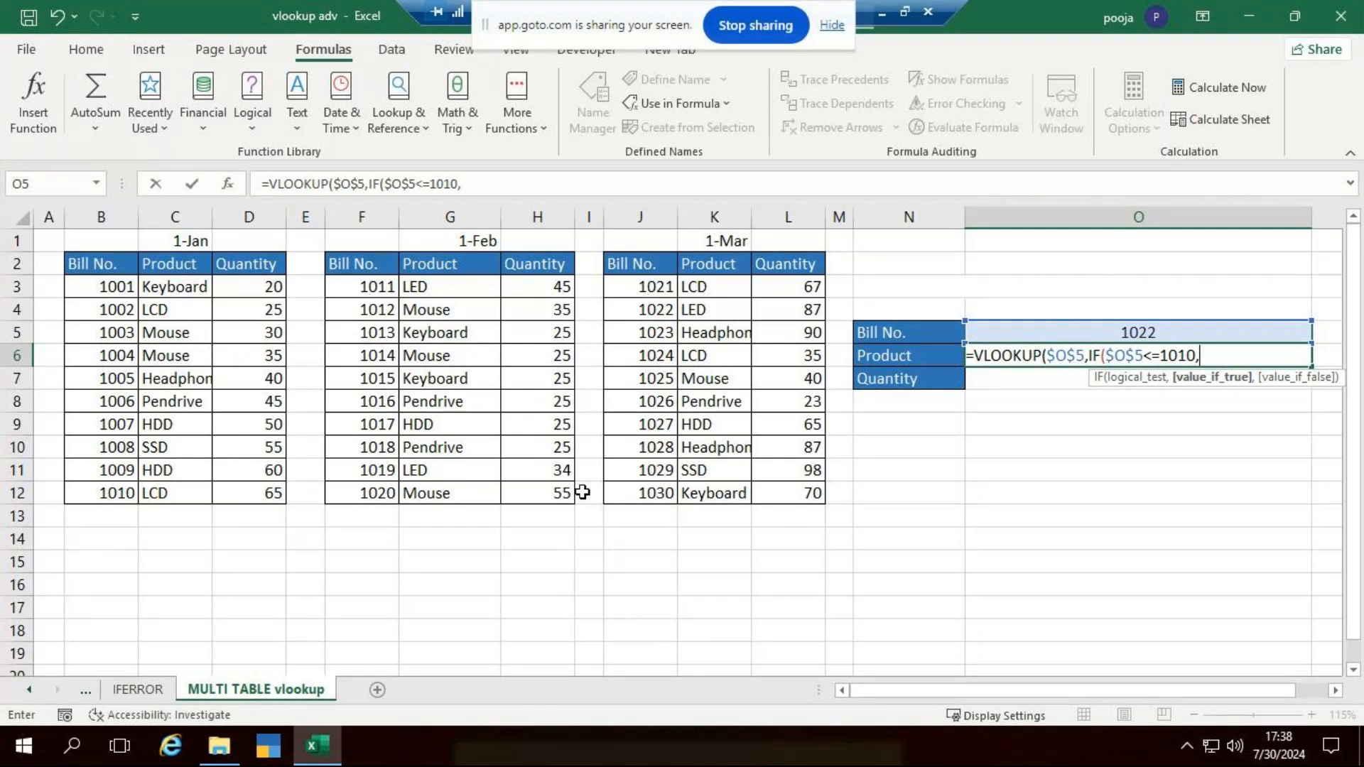
type("Data1")
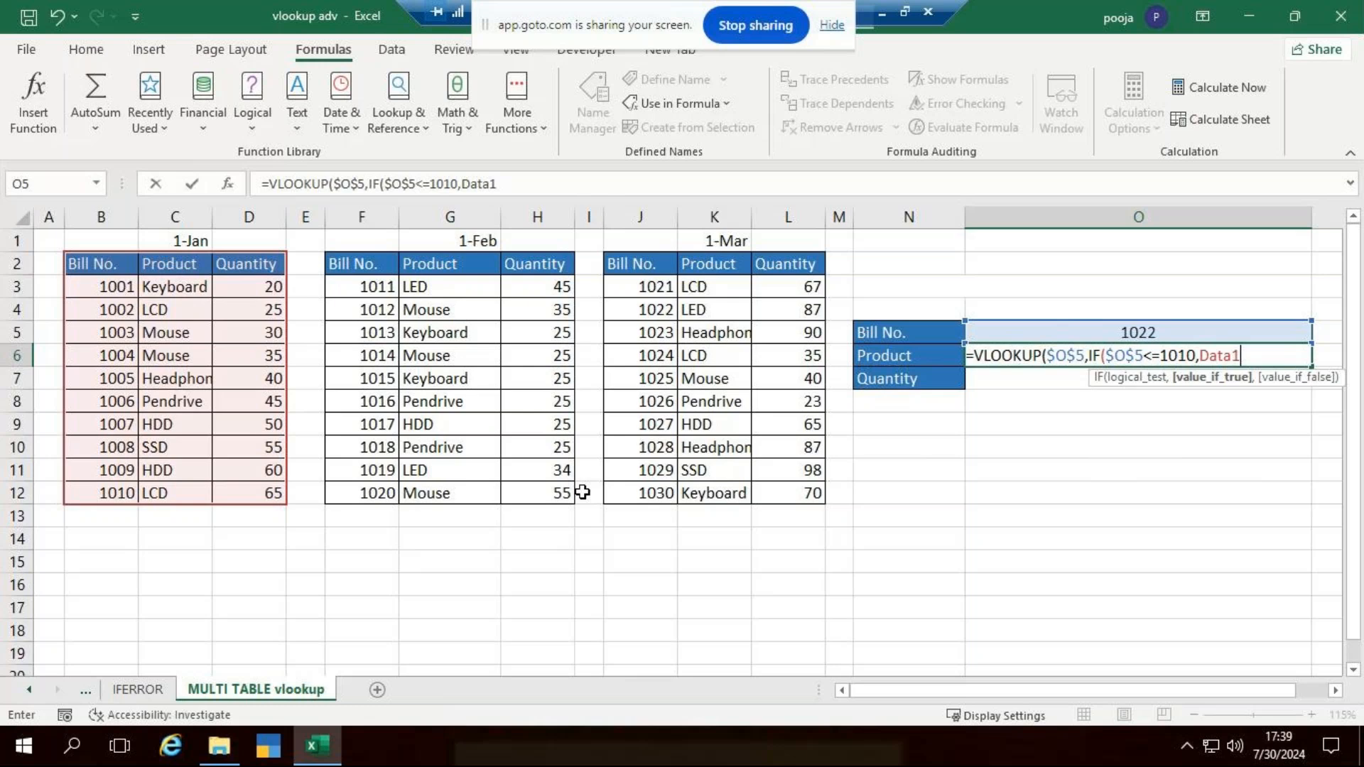
type(",")
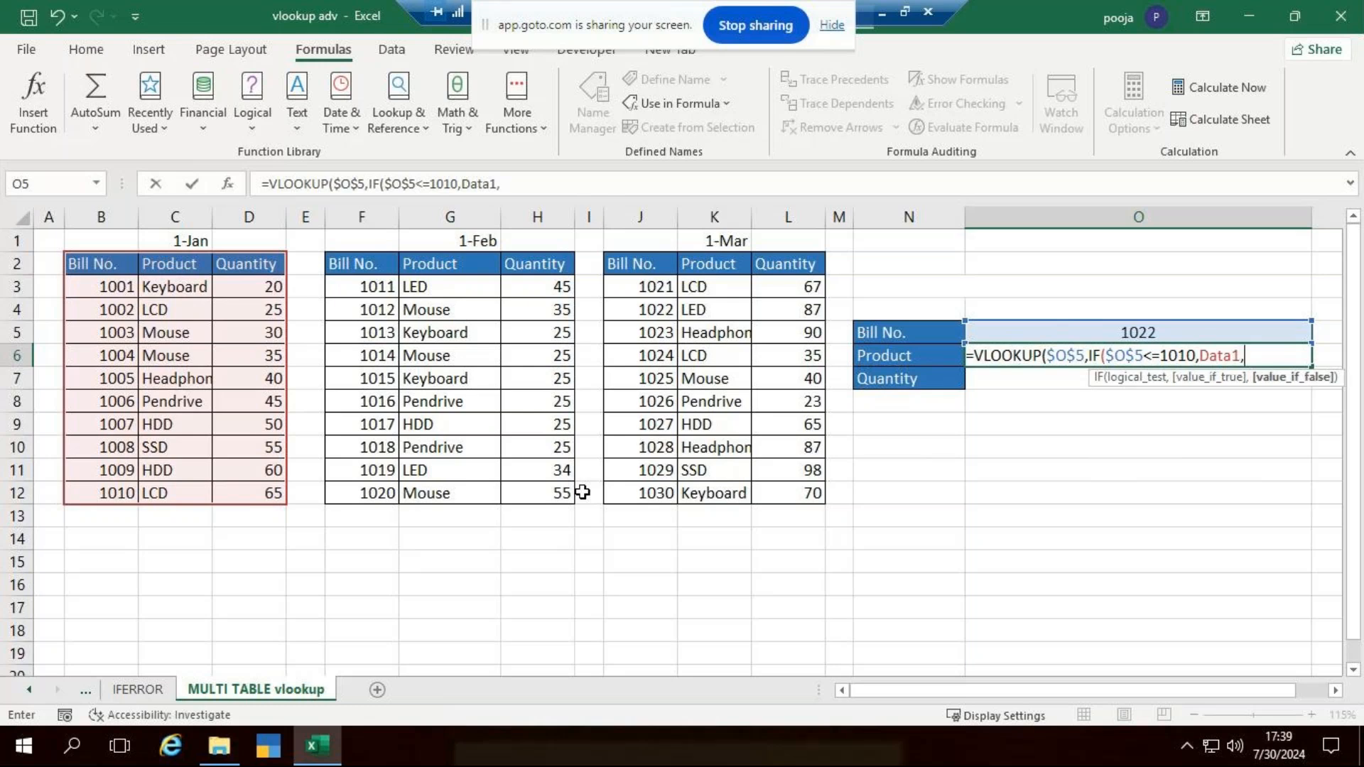
type("if")
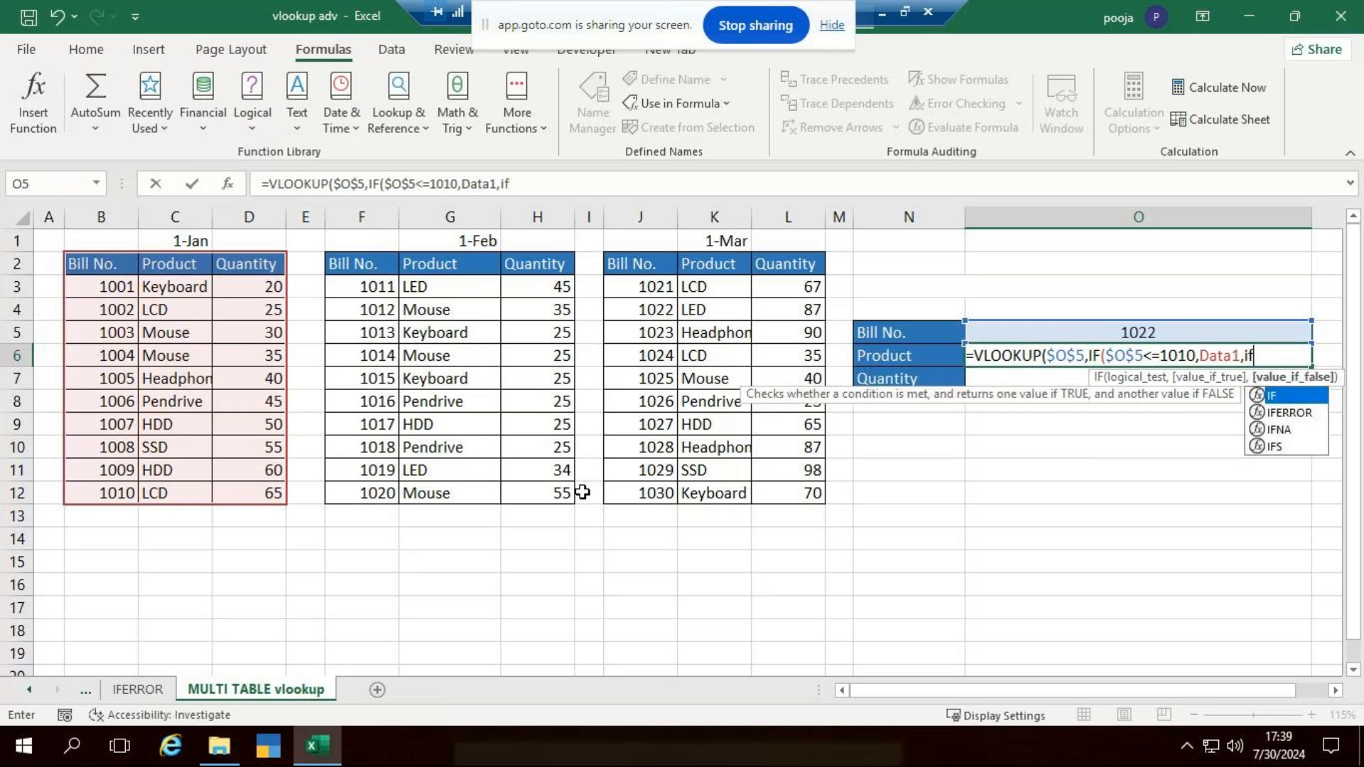
- Nest a second IF as the false value, testing $O$5<=1020 and returning Data2 when true
key("Tab")
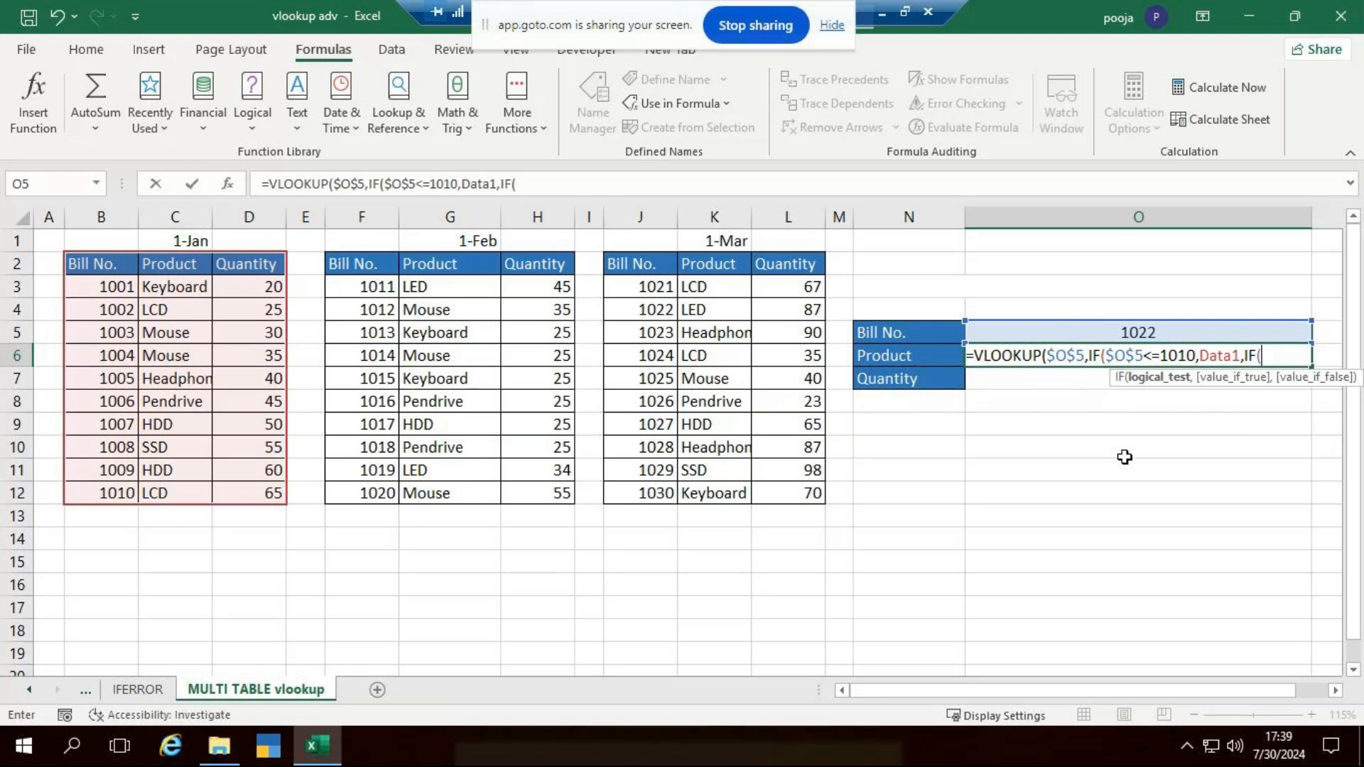
left_click(1140, 333)
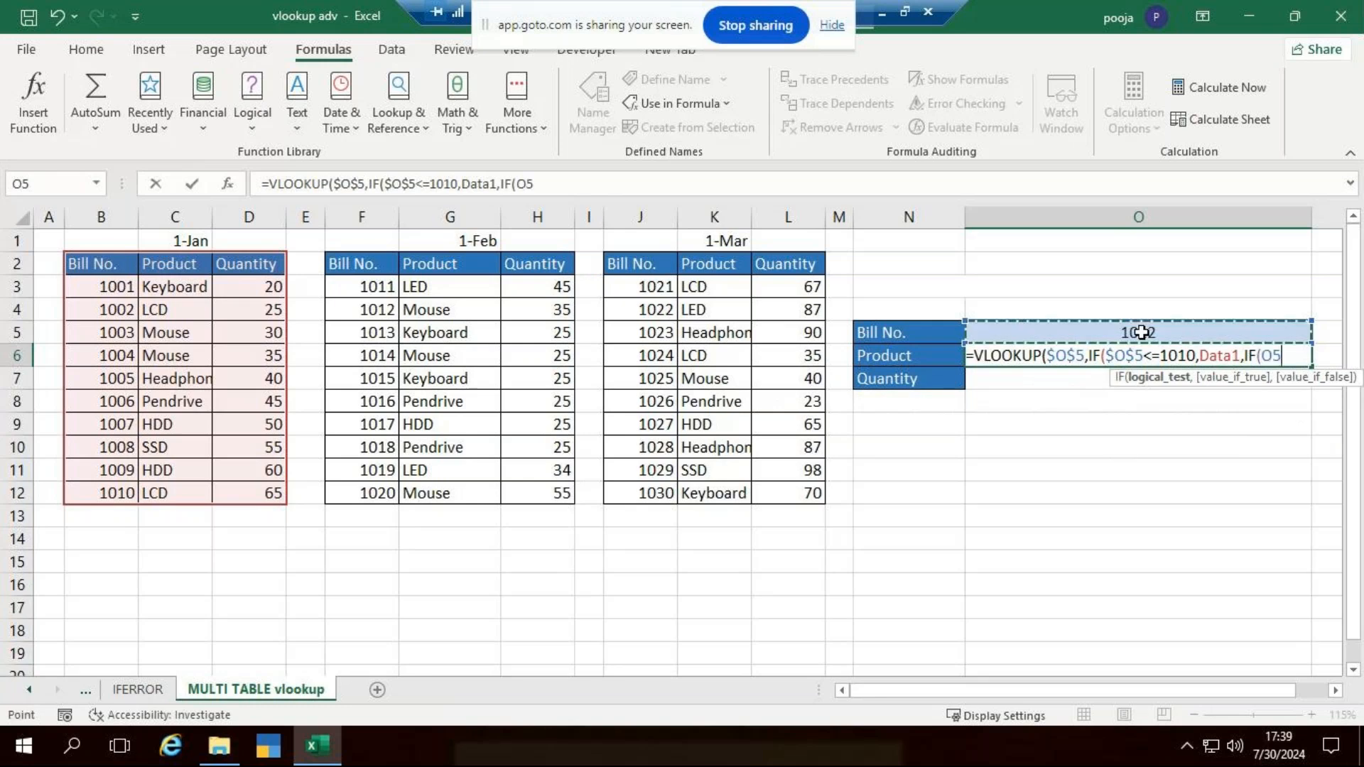
key("F4")
type("<=")
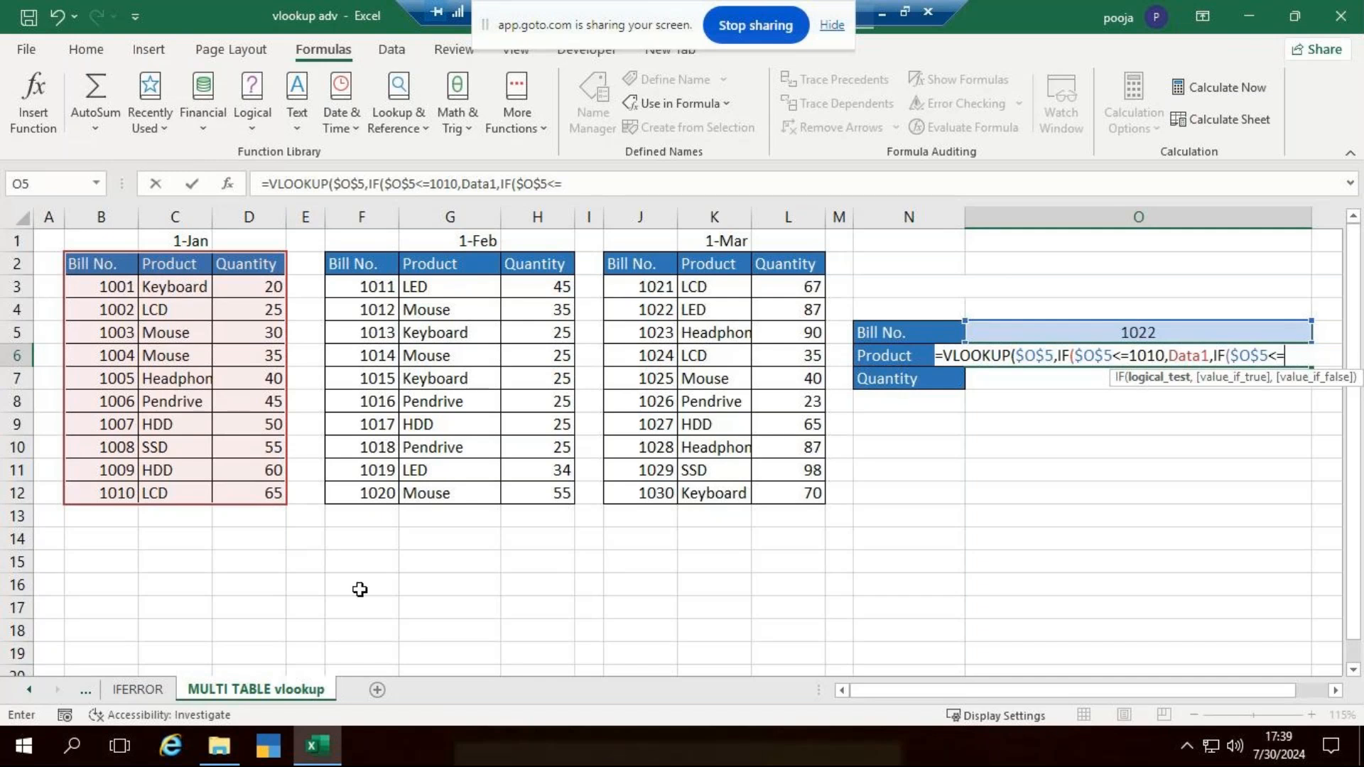
type("1020")
type(",")
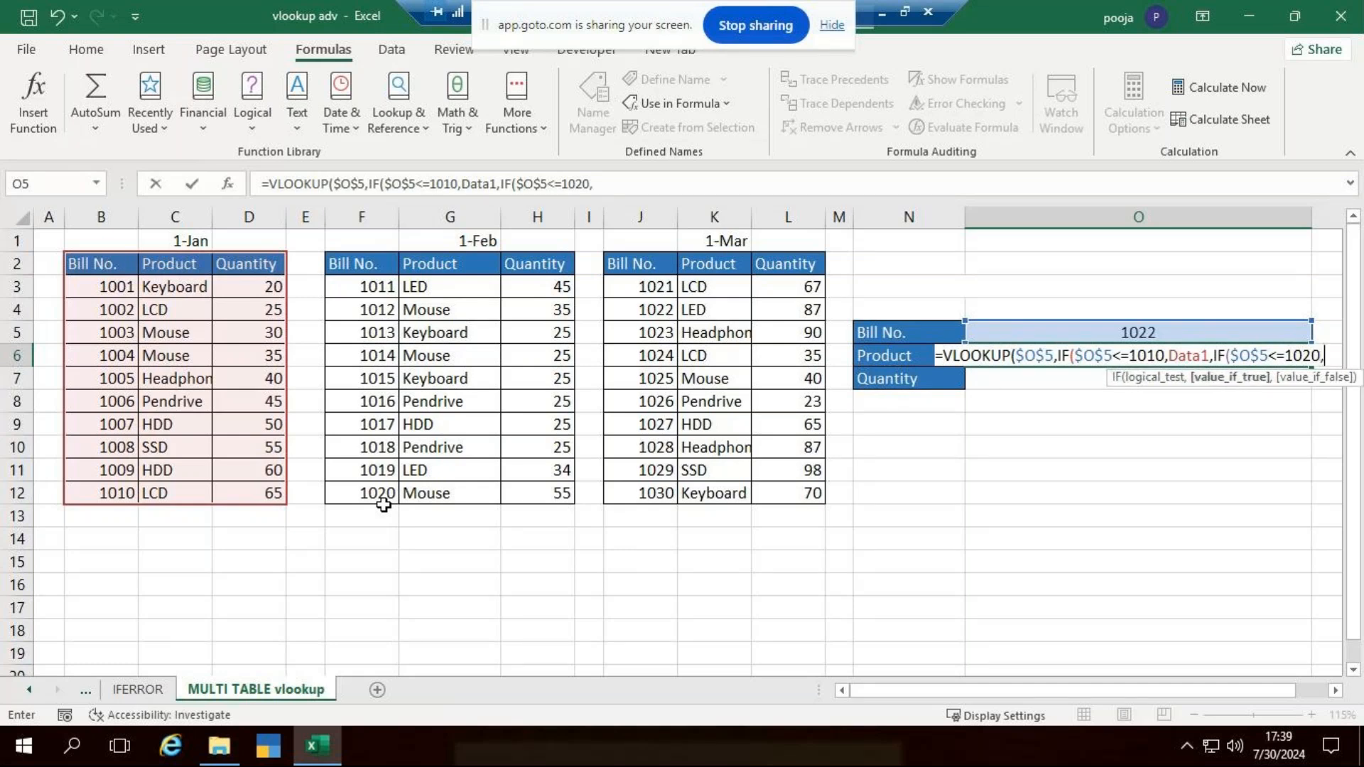
type("data")
key("Down")
key("Tab")
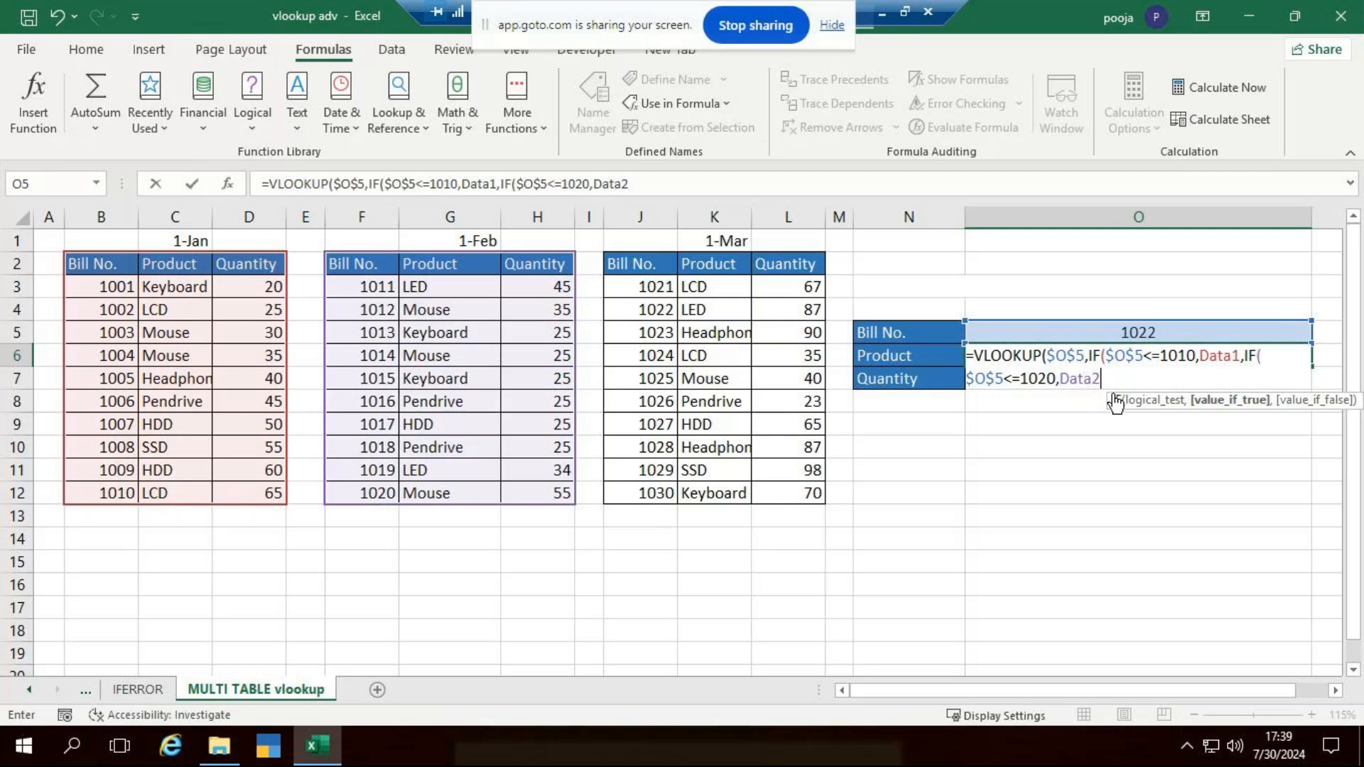
type(",")
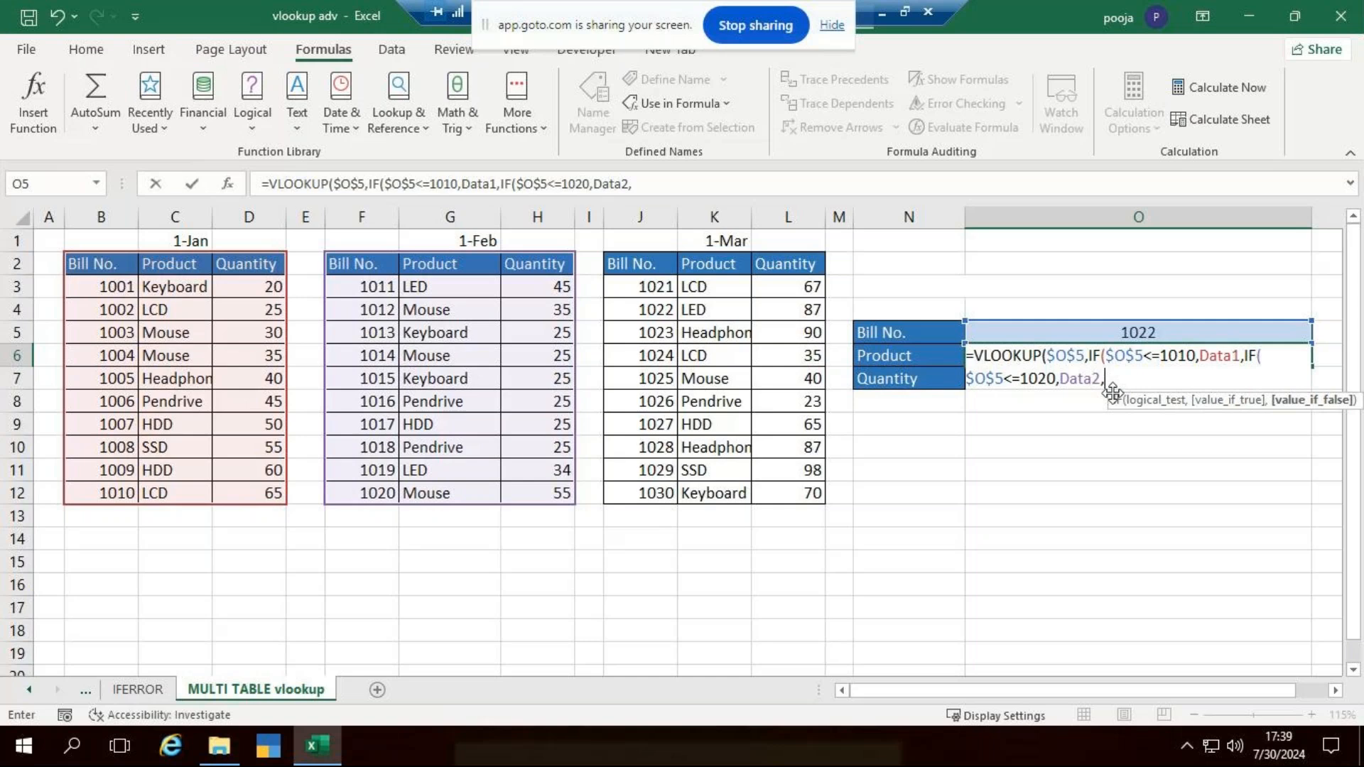
type("if(")
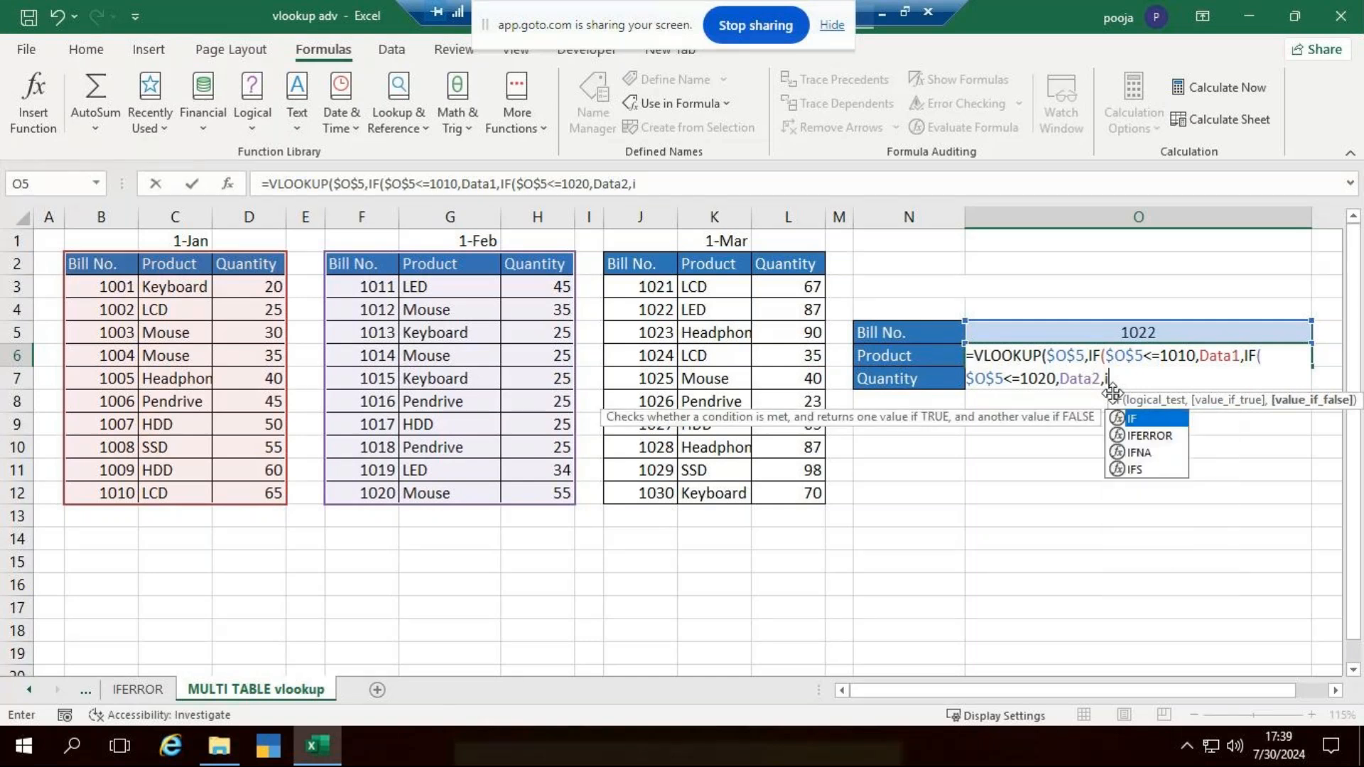
- Nest a third IF testing $O$5<=1030 that returns Data3, and close all three IF functions
left_click(1112, 333)
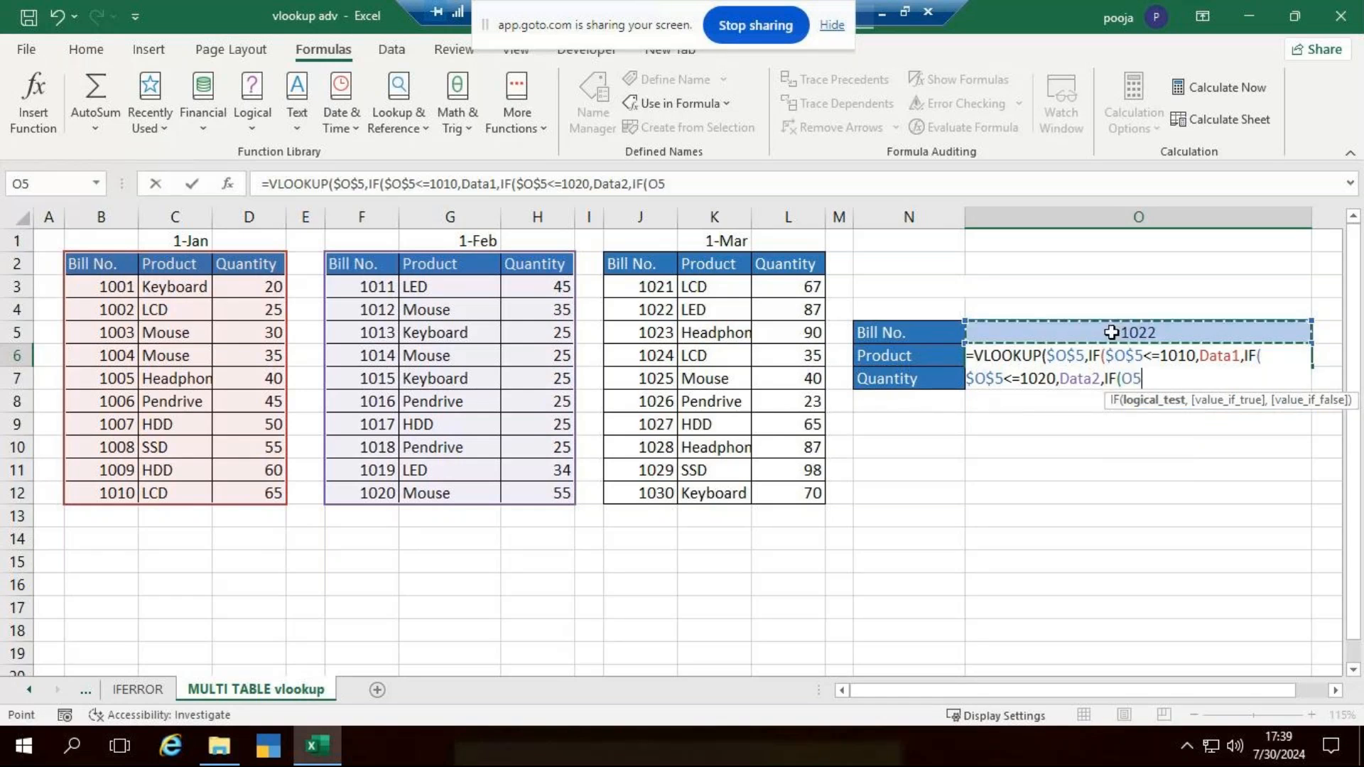
key("F4")
type("<=1030")
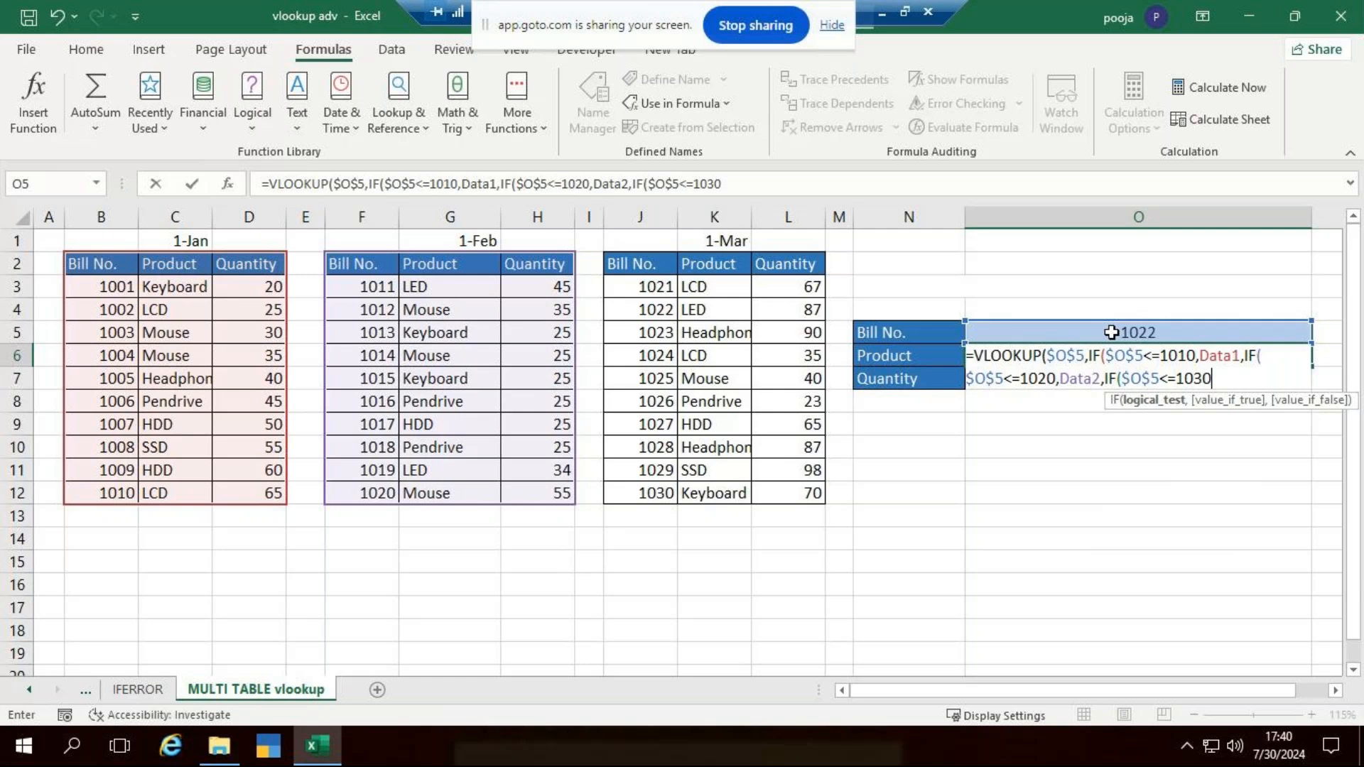
type(",")
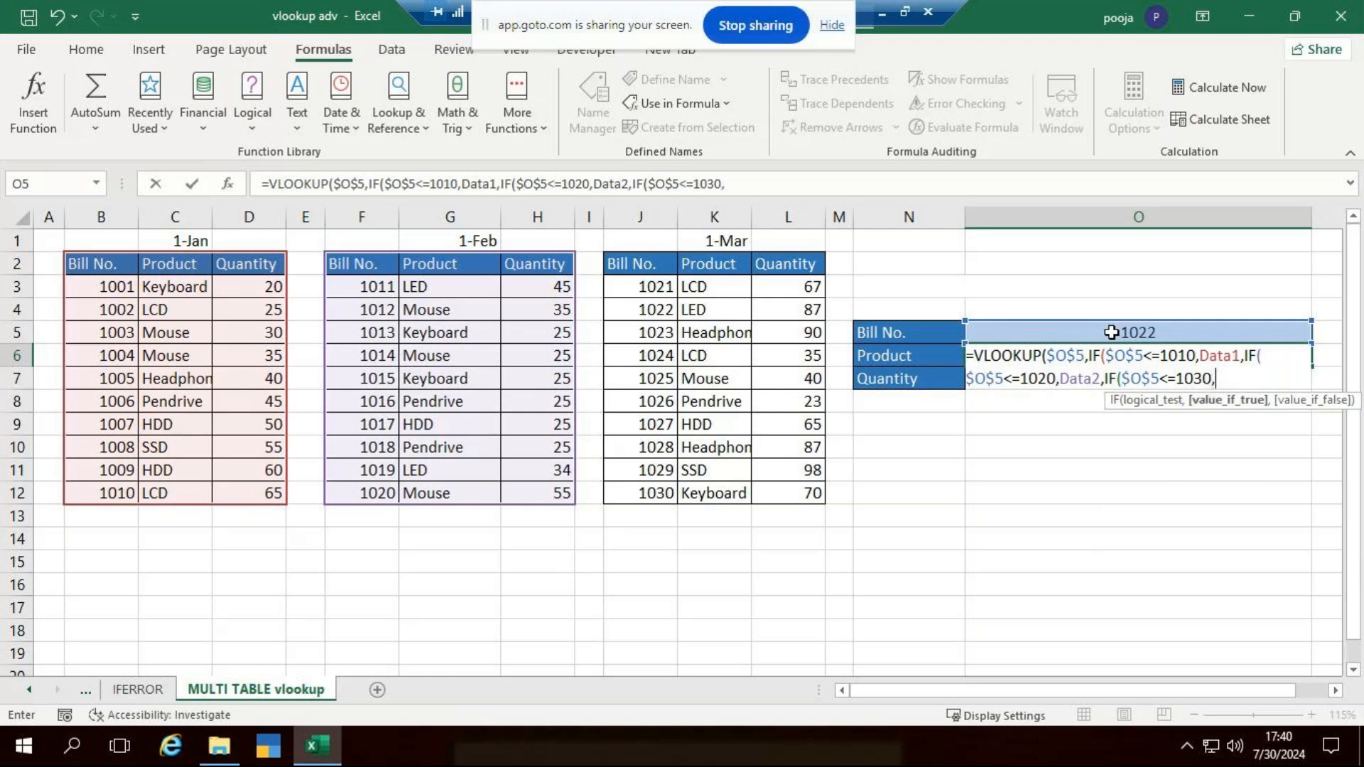
type("d")
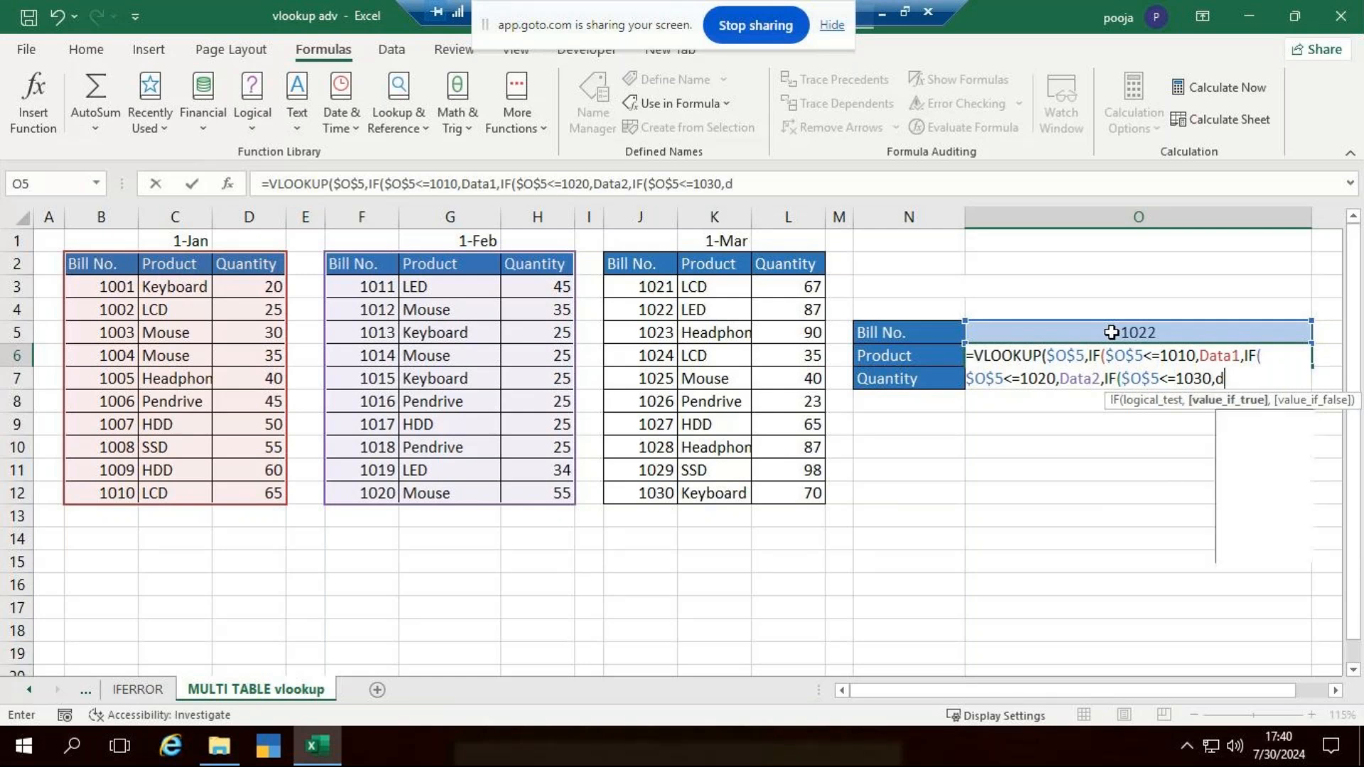
type("ata3")
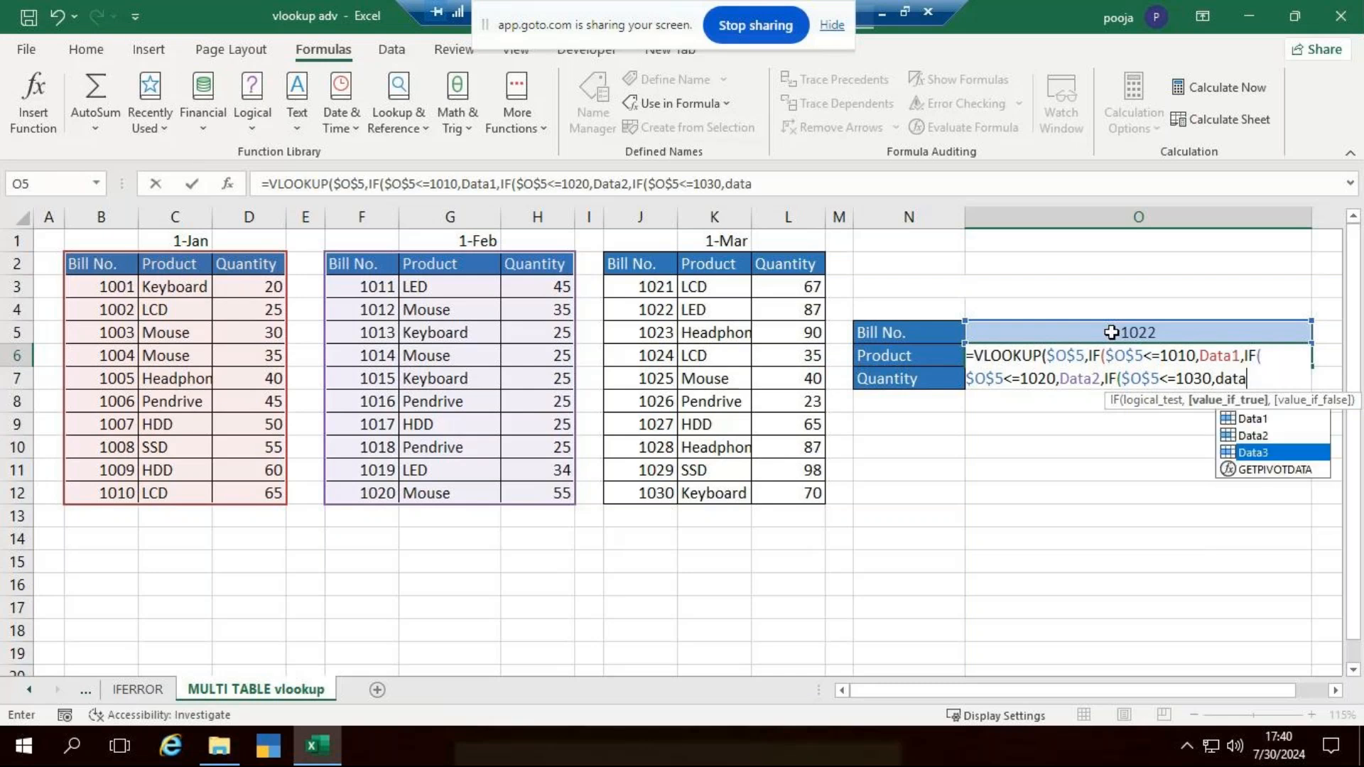
key("Tab")
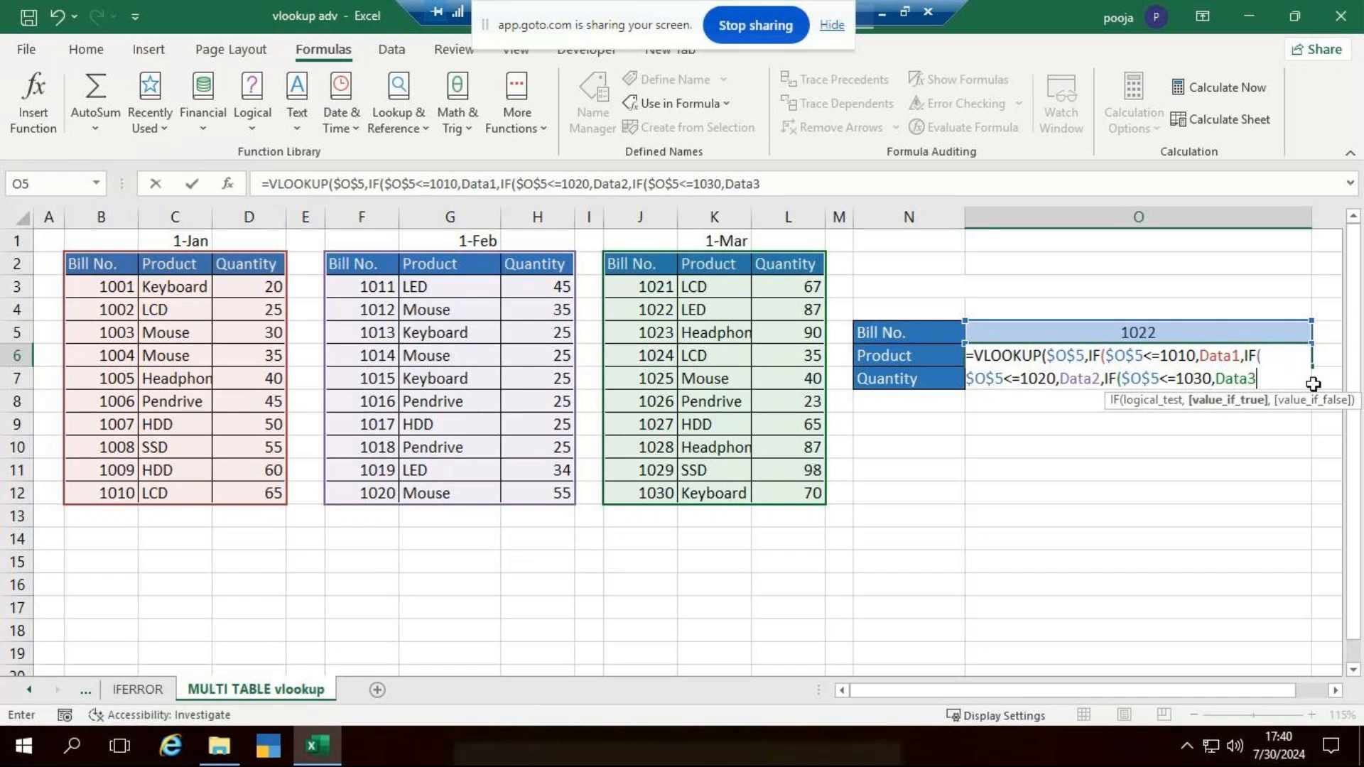
type(")))")
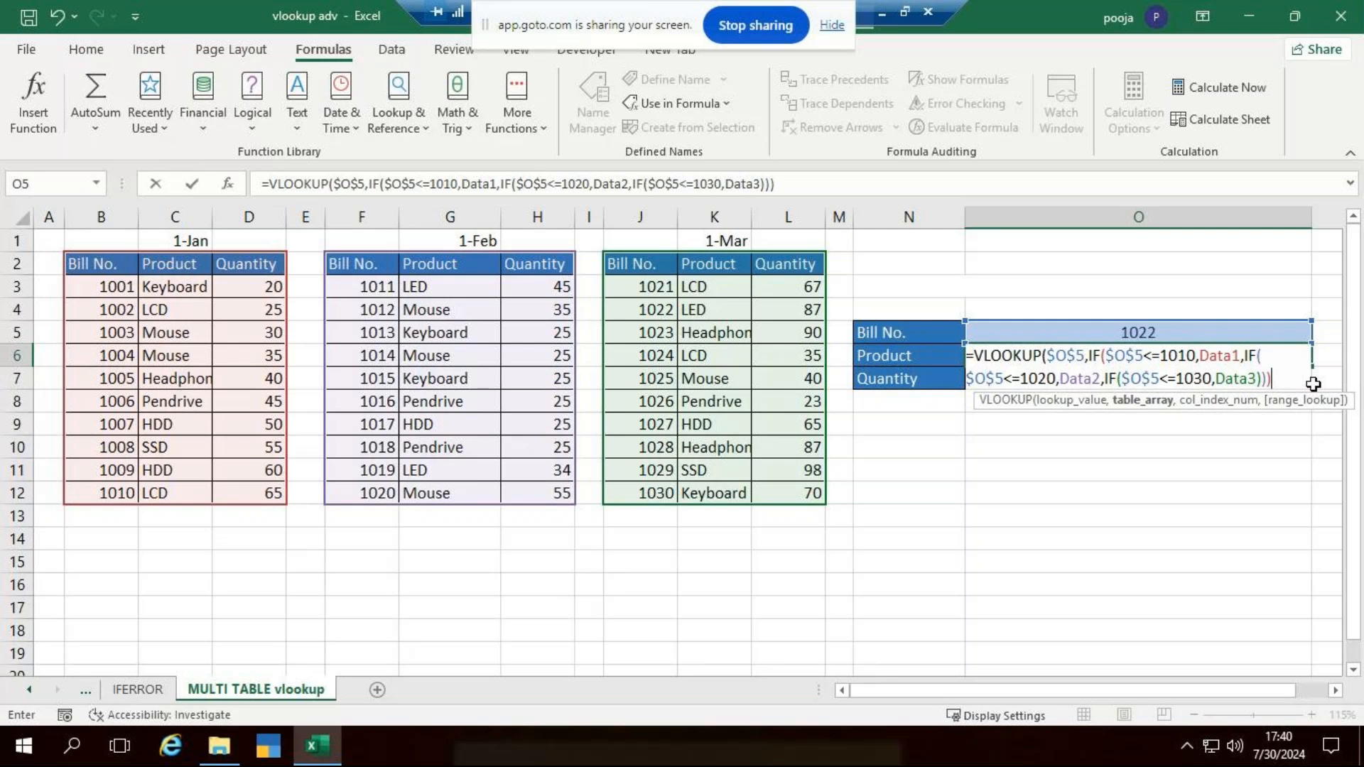
- Complete the Product VLOOKUP with column index 2 and exact match 0, and enter the formula
type(",")
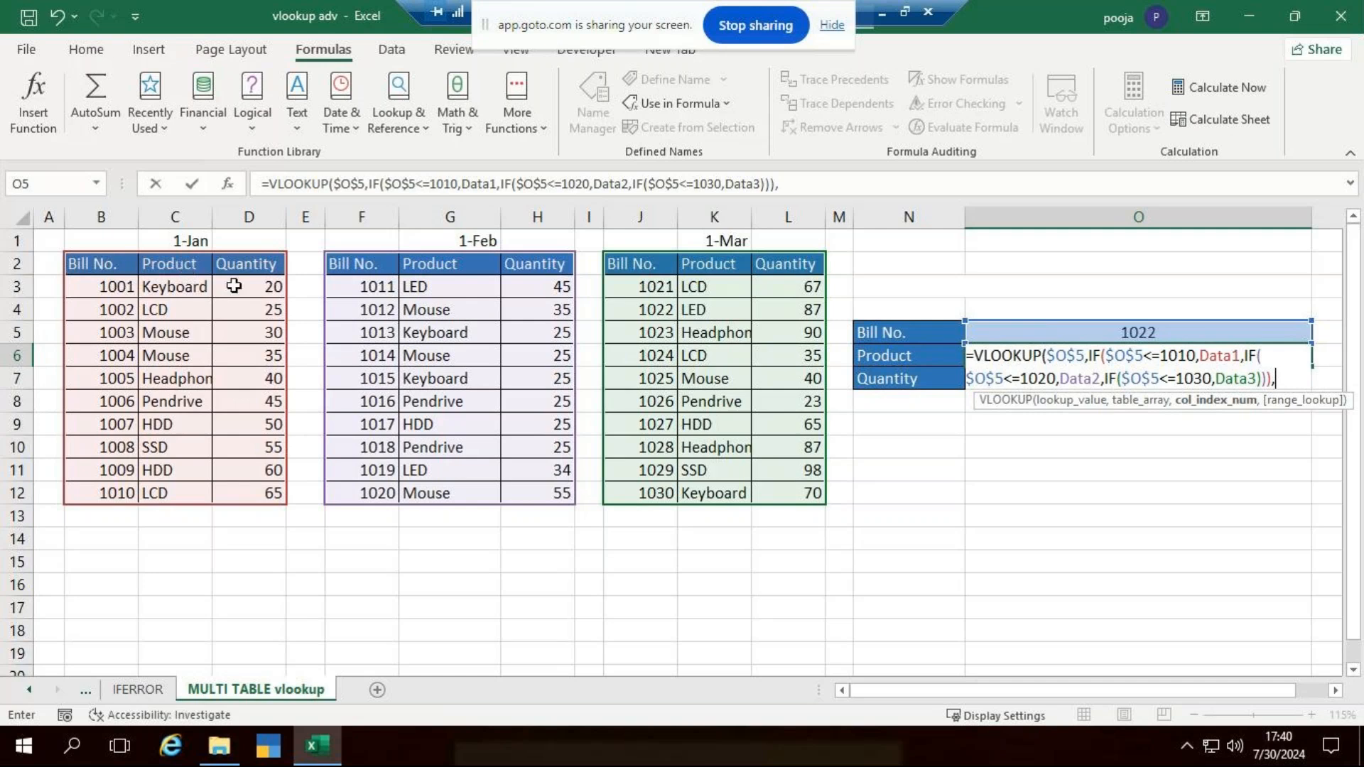
type("2,")
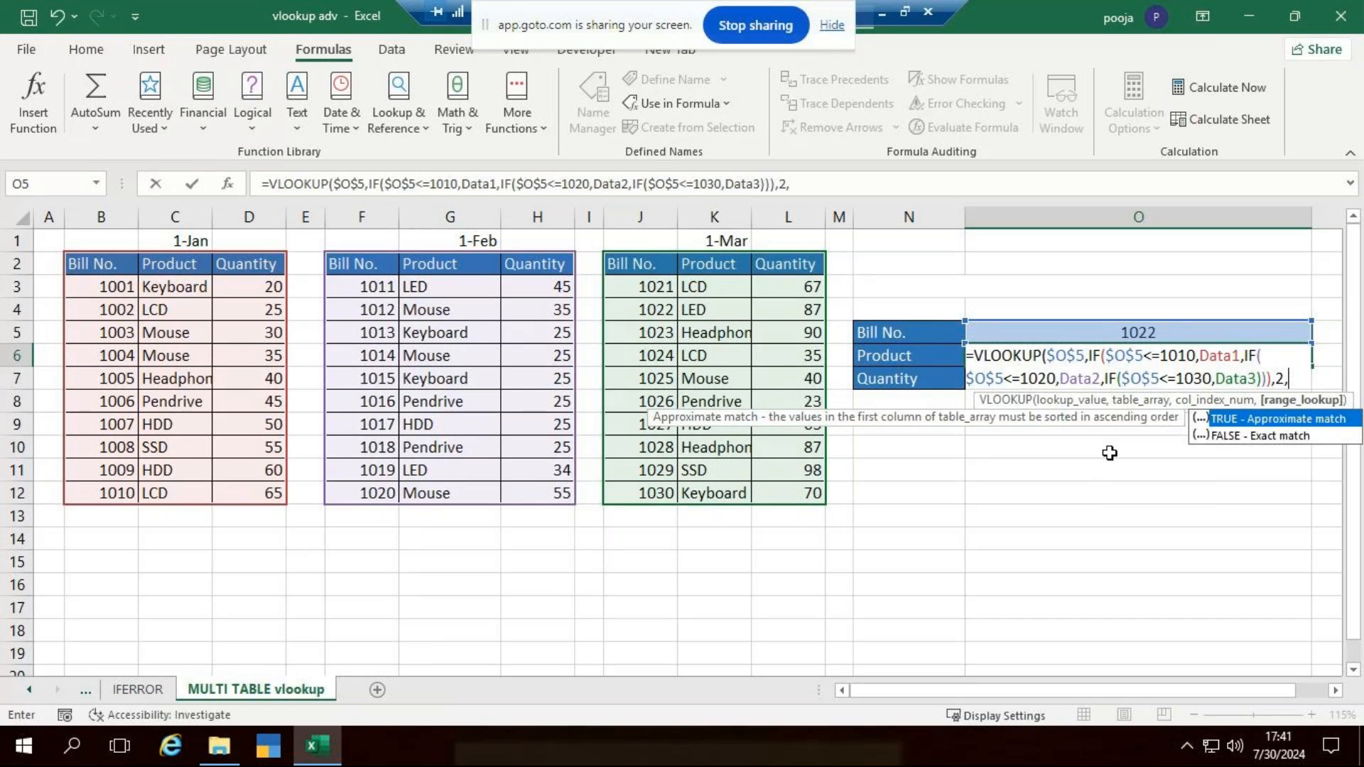
type("0)")
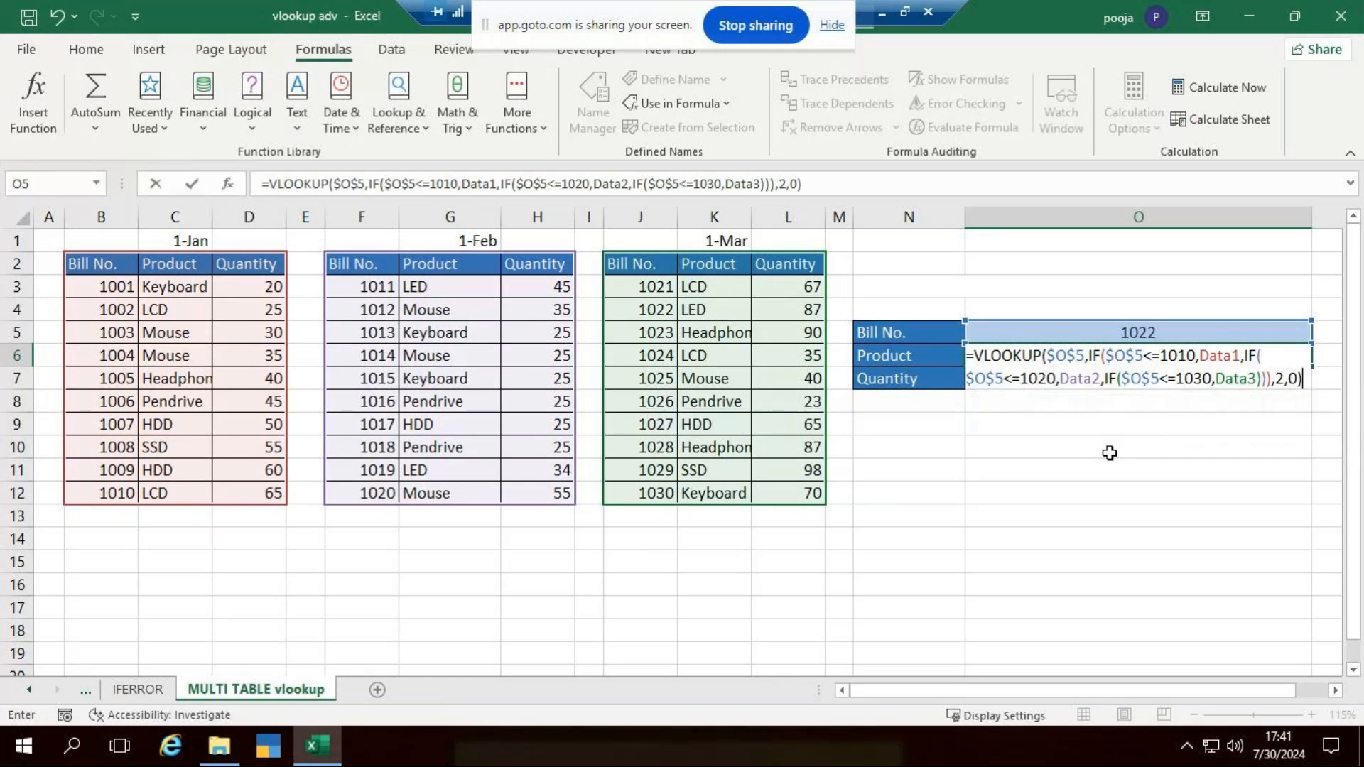
key("Return")
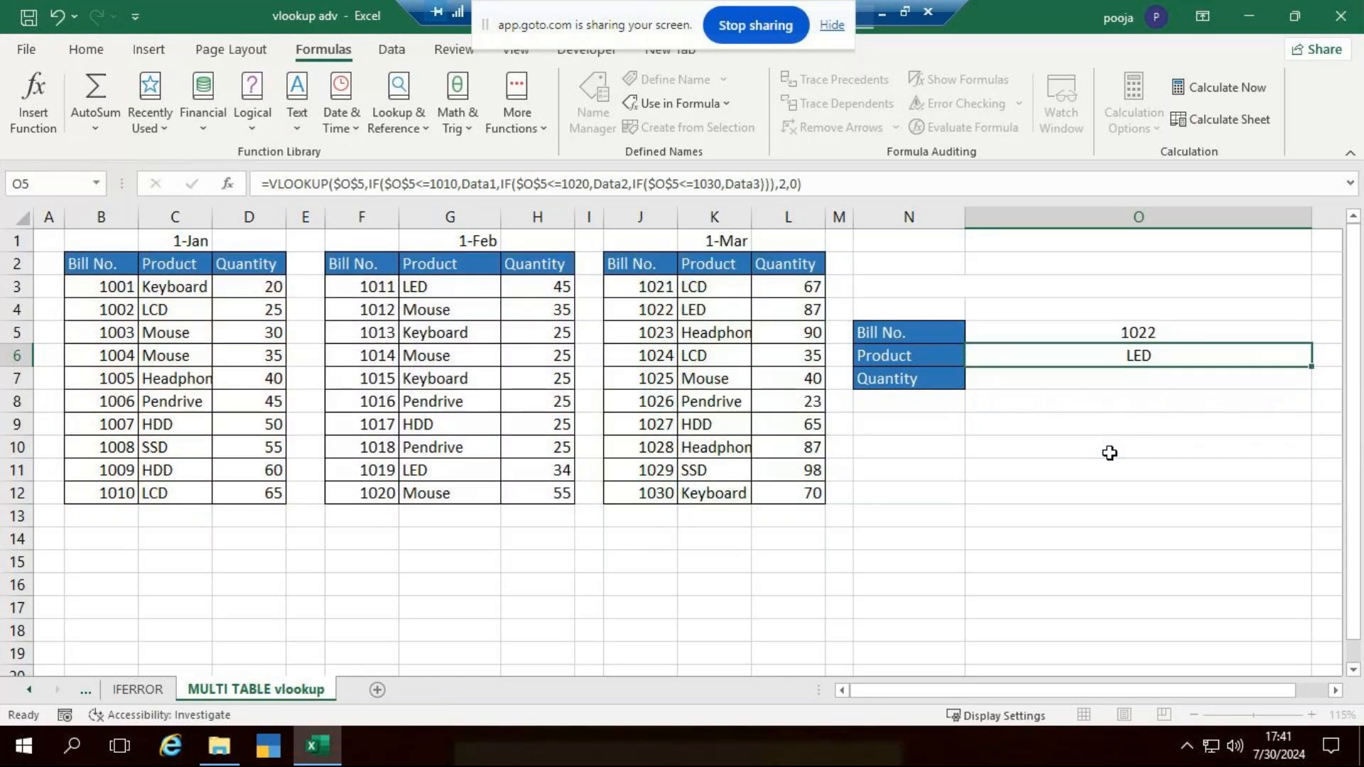
key("Down")
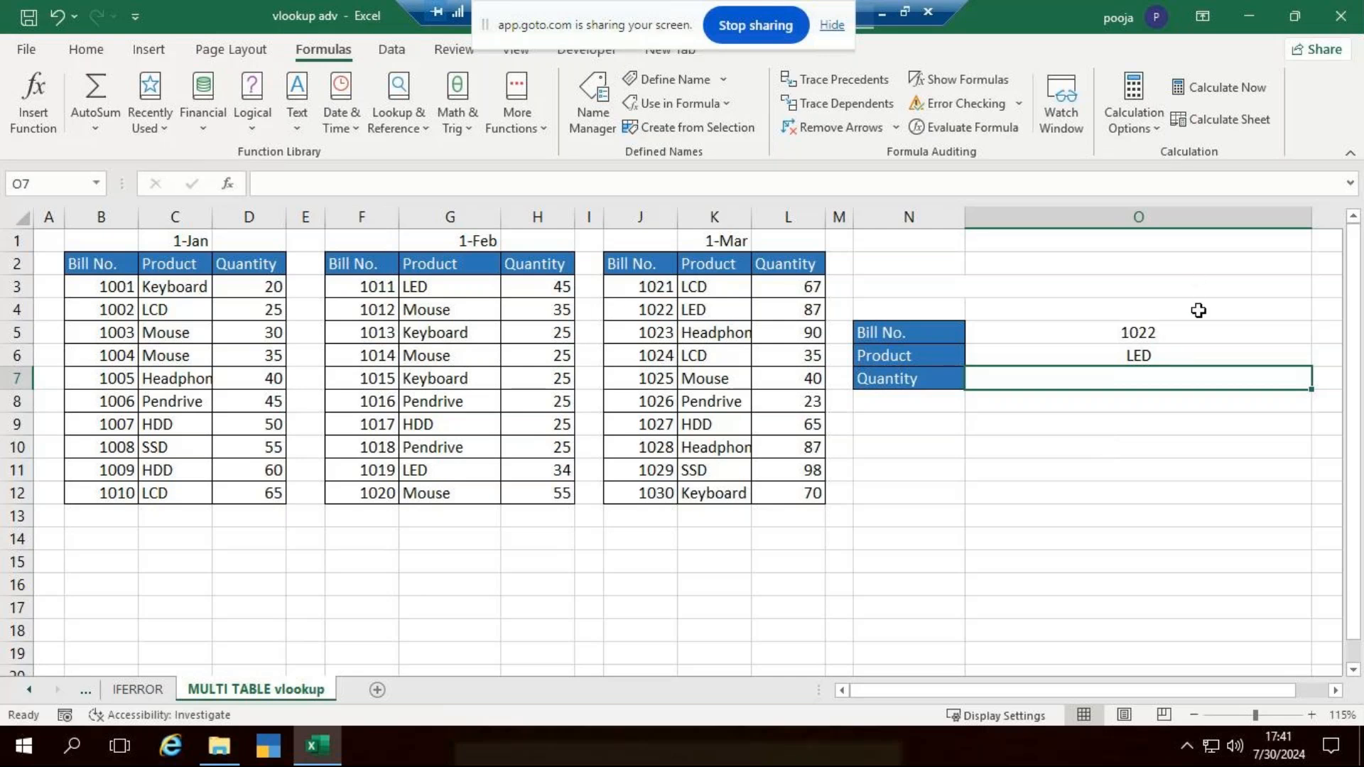
- Set the Bill No. in O5 to 1007 and check the returned product against the January table
left_click(1146, 333)
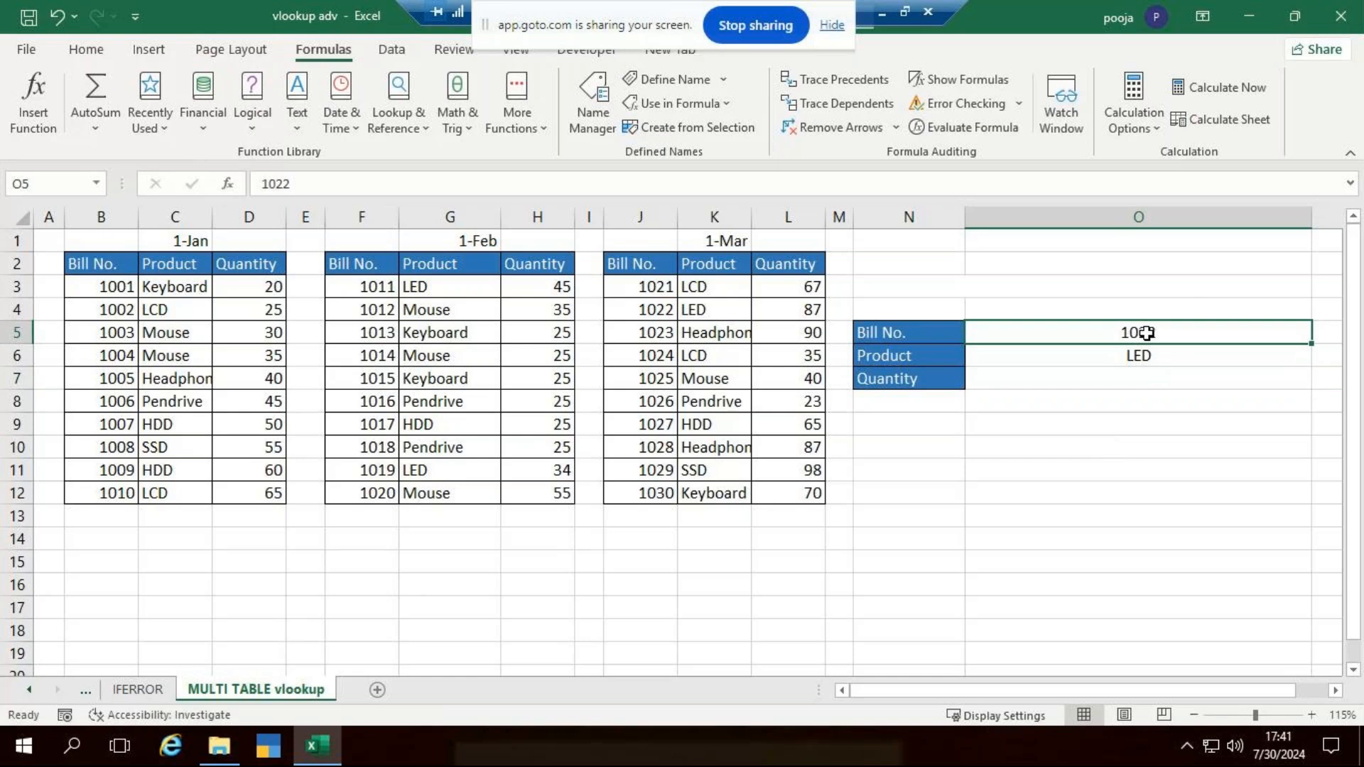
type("1007")
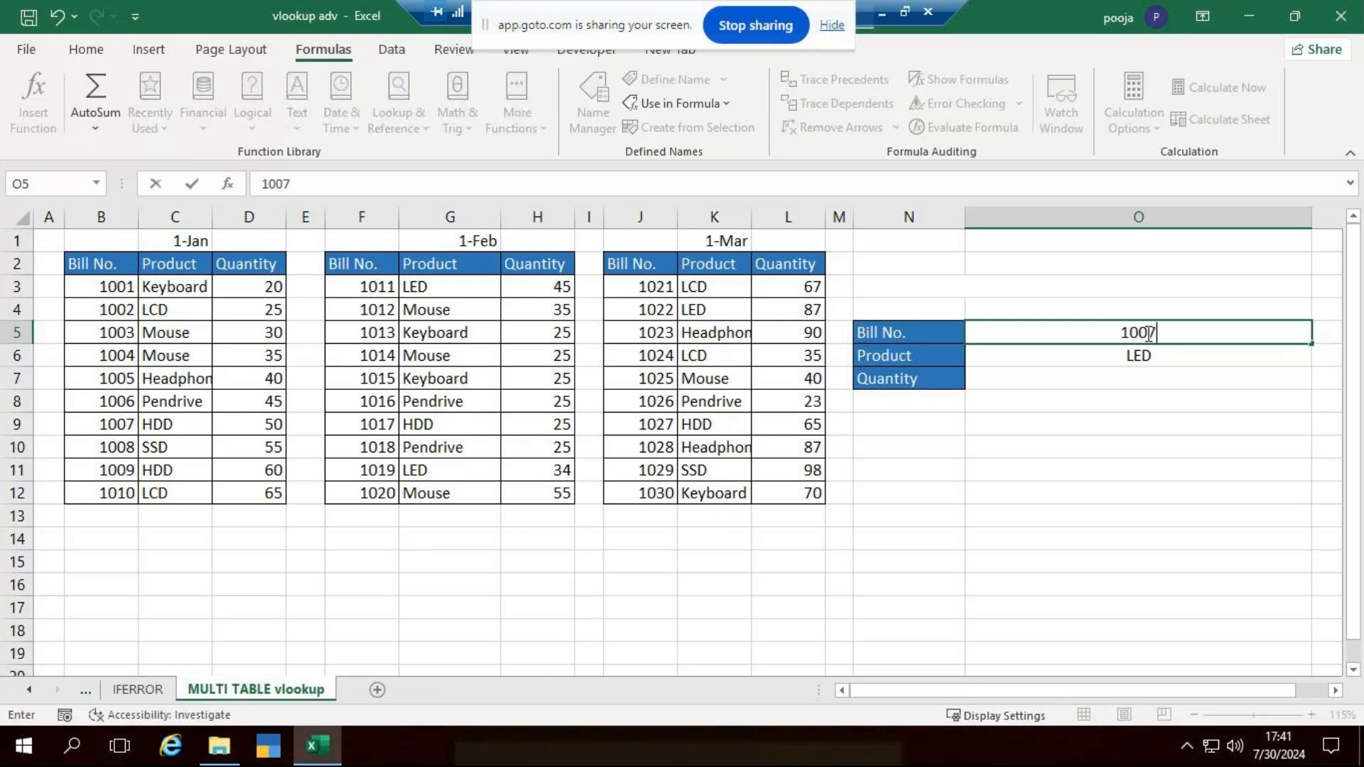
key("ctrl+Return")
key("Return")
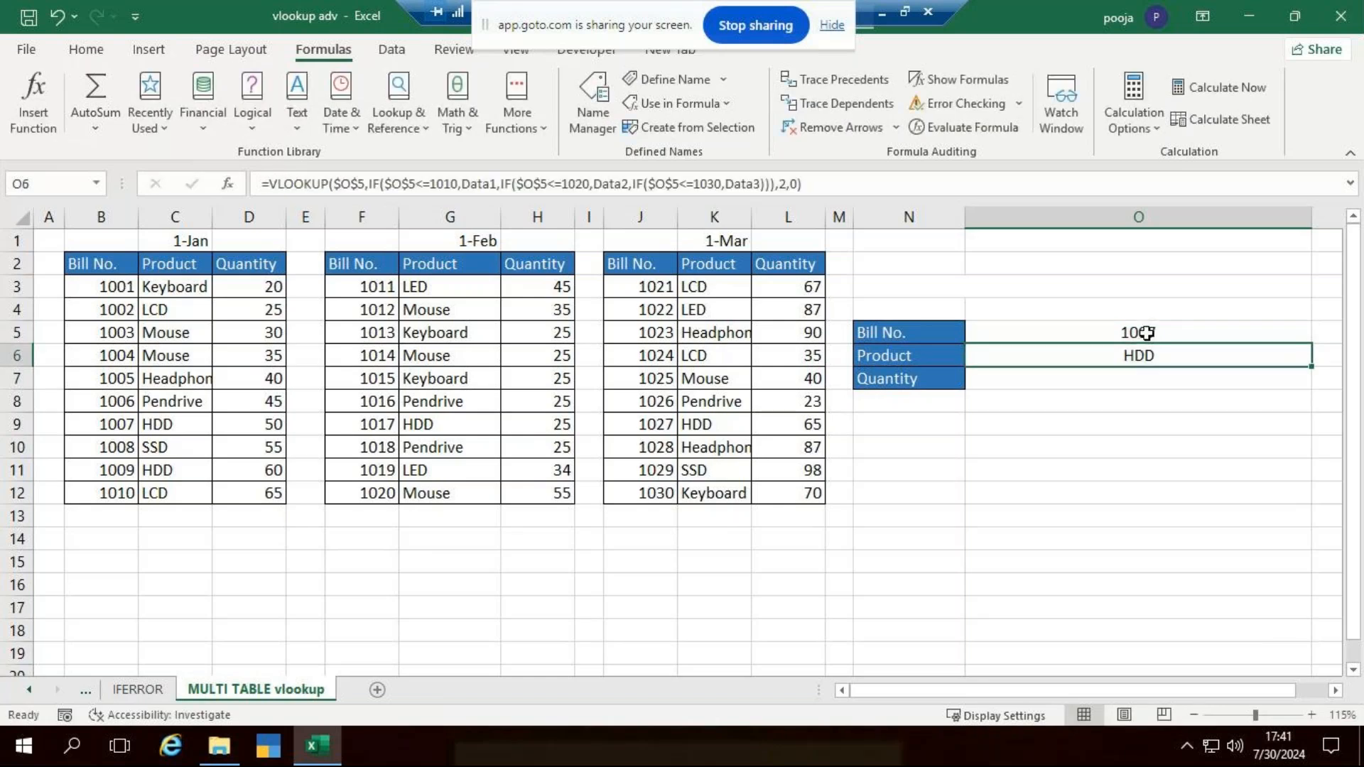
left_click(177, 424)
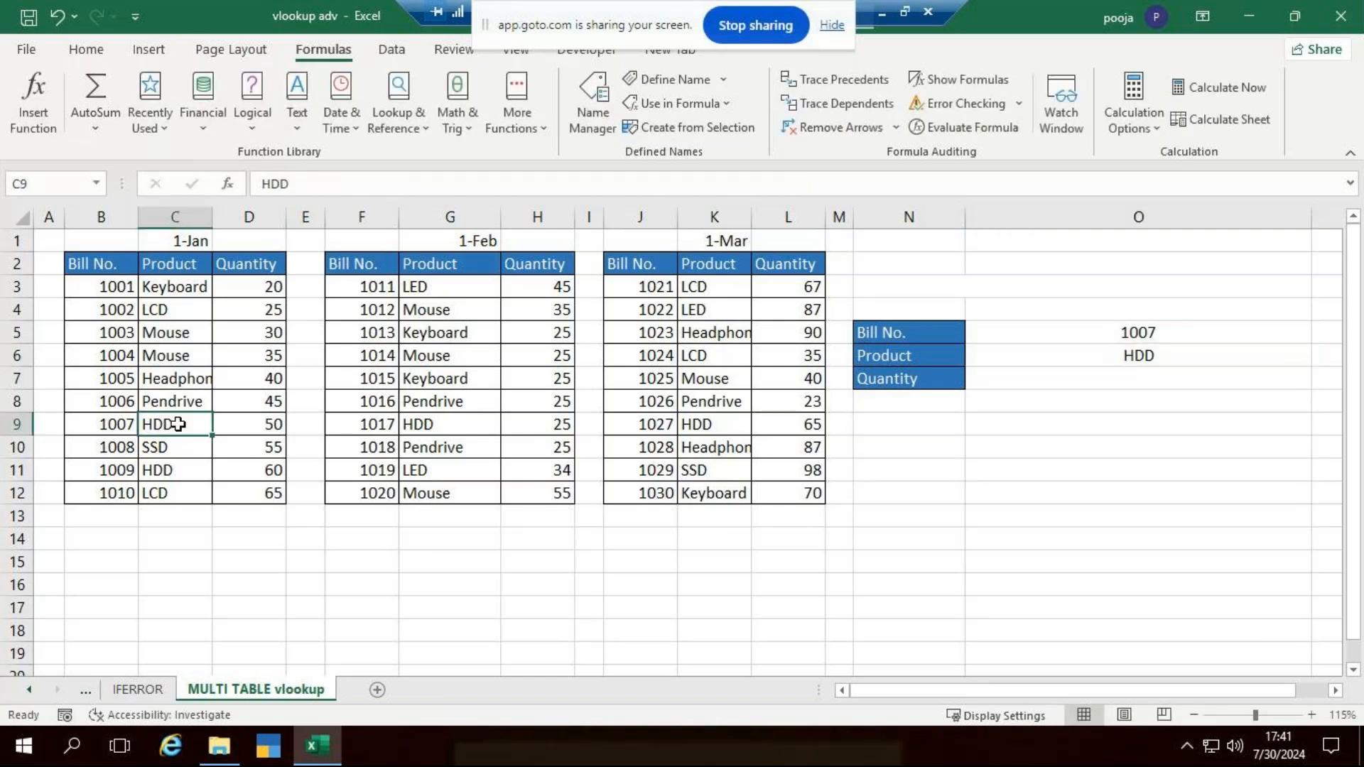
- Set the Bill No. in O5 to 1019 and check the returned product against the February table
left_click(373, 426)
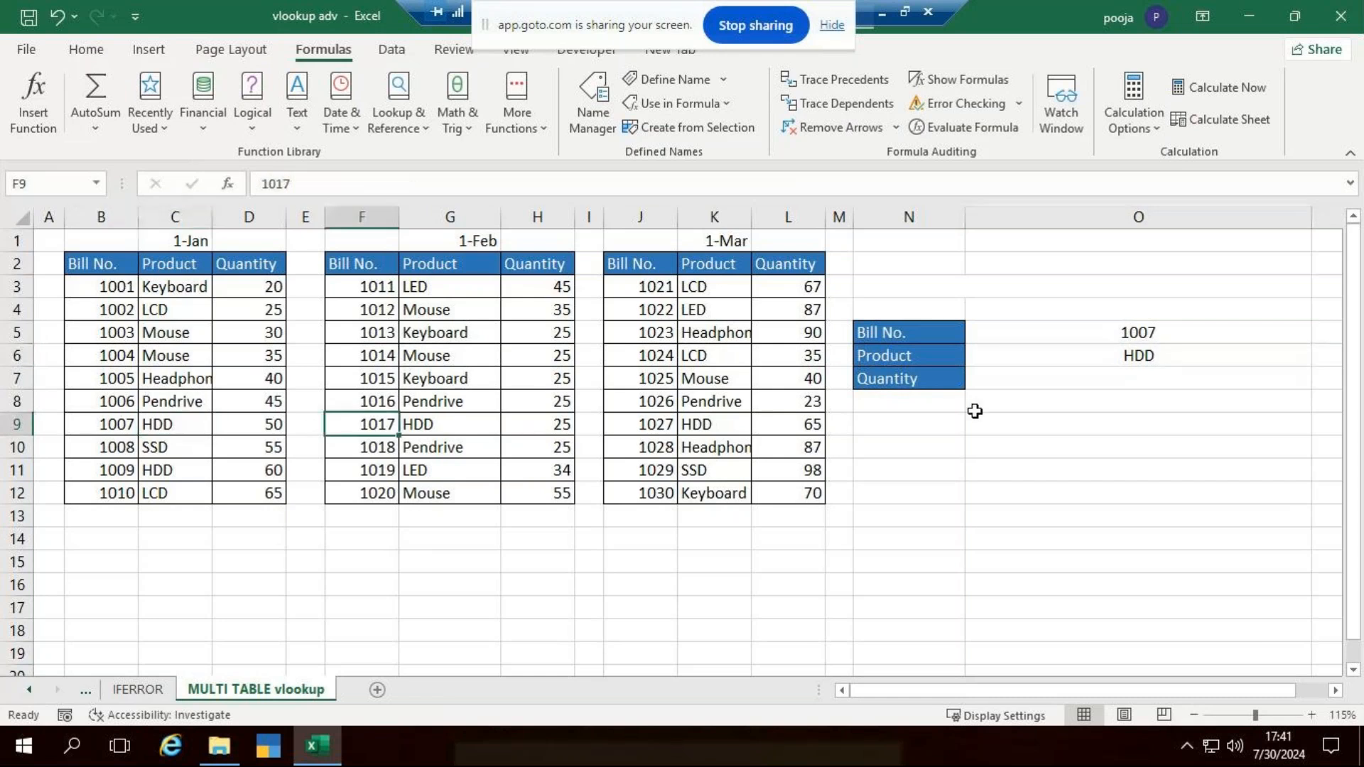
left_click(1149, 330)
type("1019")
key("Return")
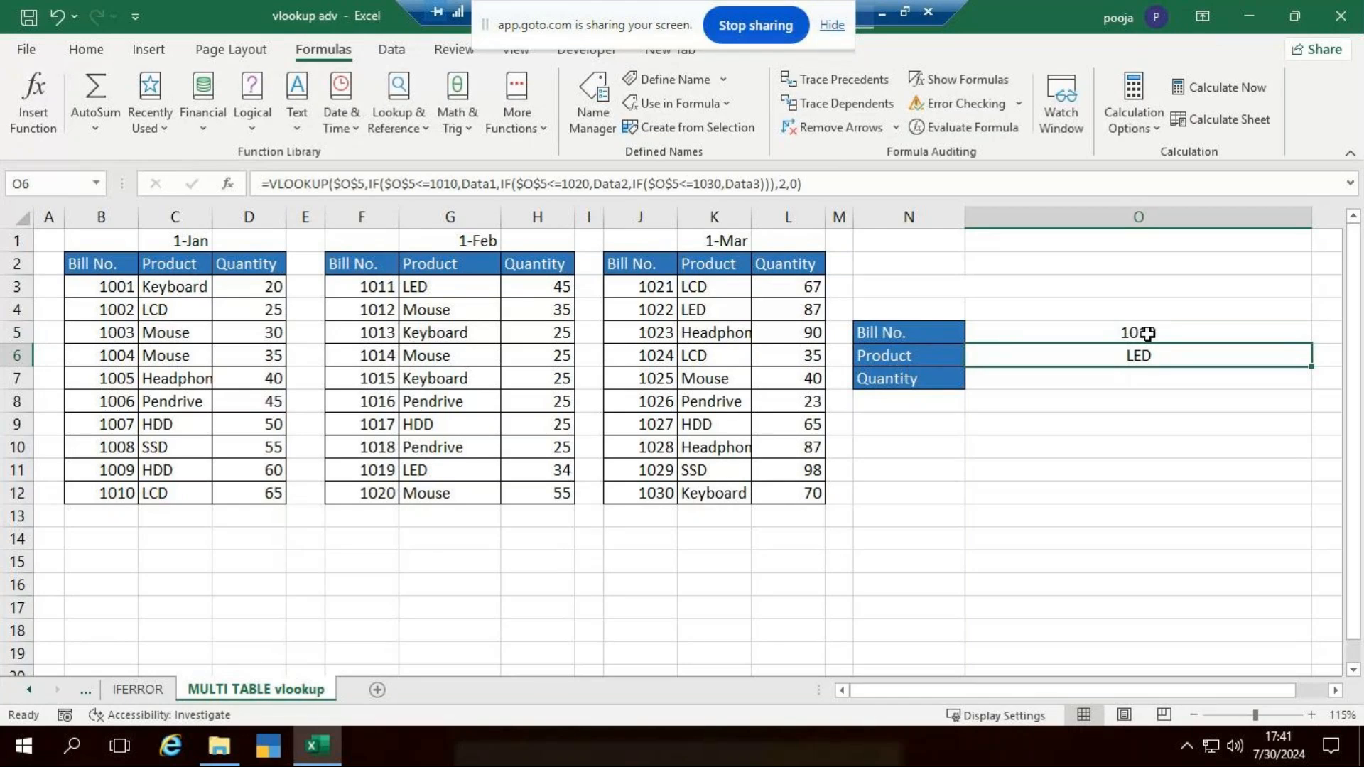
left_click(353, 466)
- Change the Bill No. in O5 to 1029 and check the returned product against the March table
left_click(1157, 336)
double_click(1158, 336)
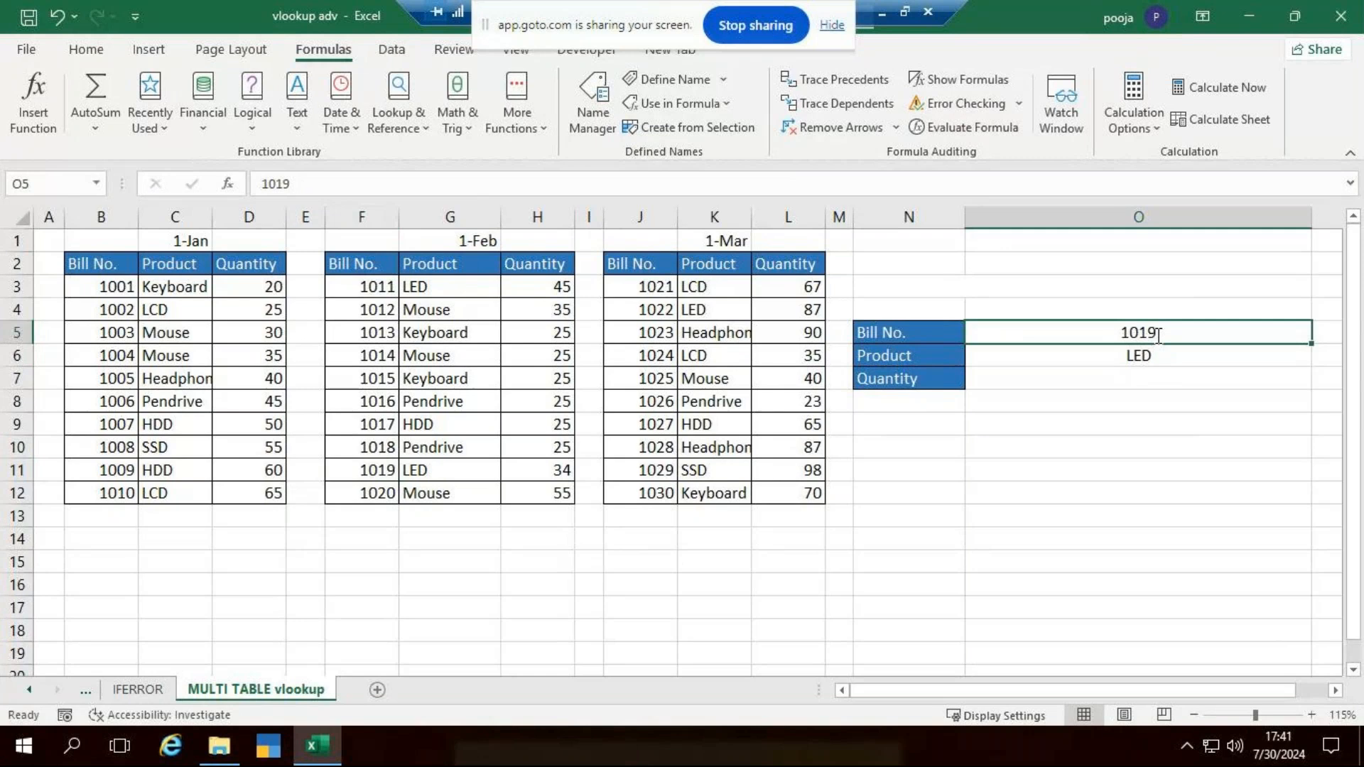
key("BackSpace")
key("BackSpace")
type("2")
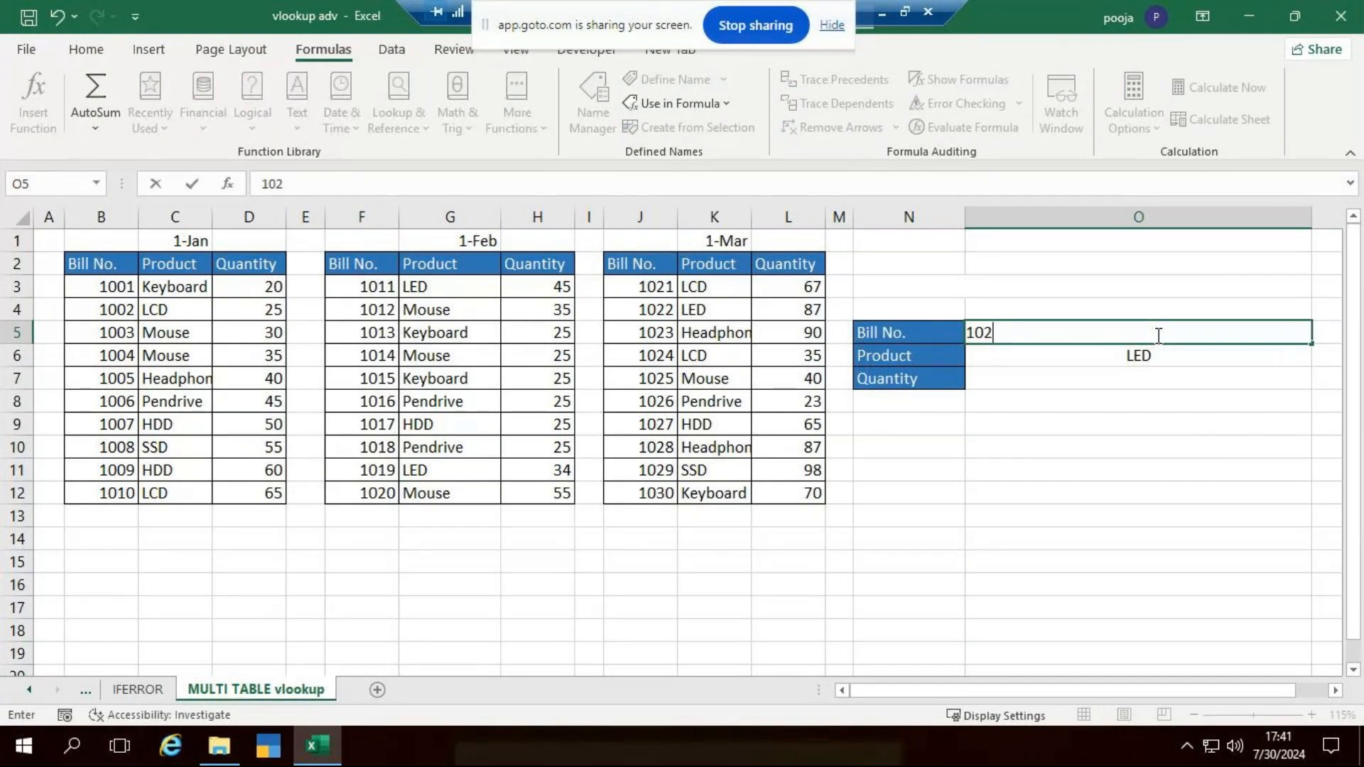
type("9")
key("Return")
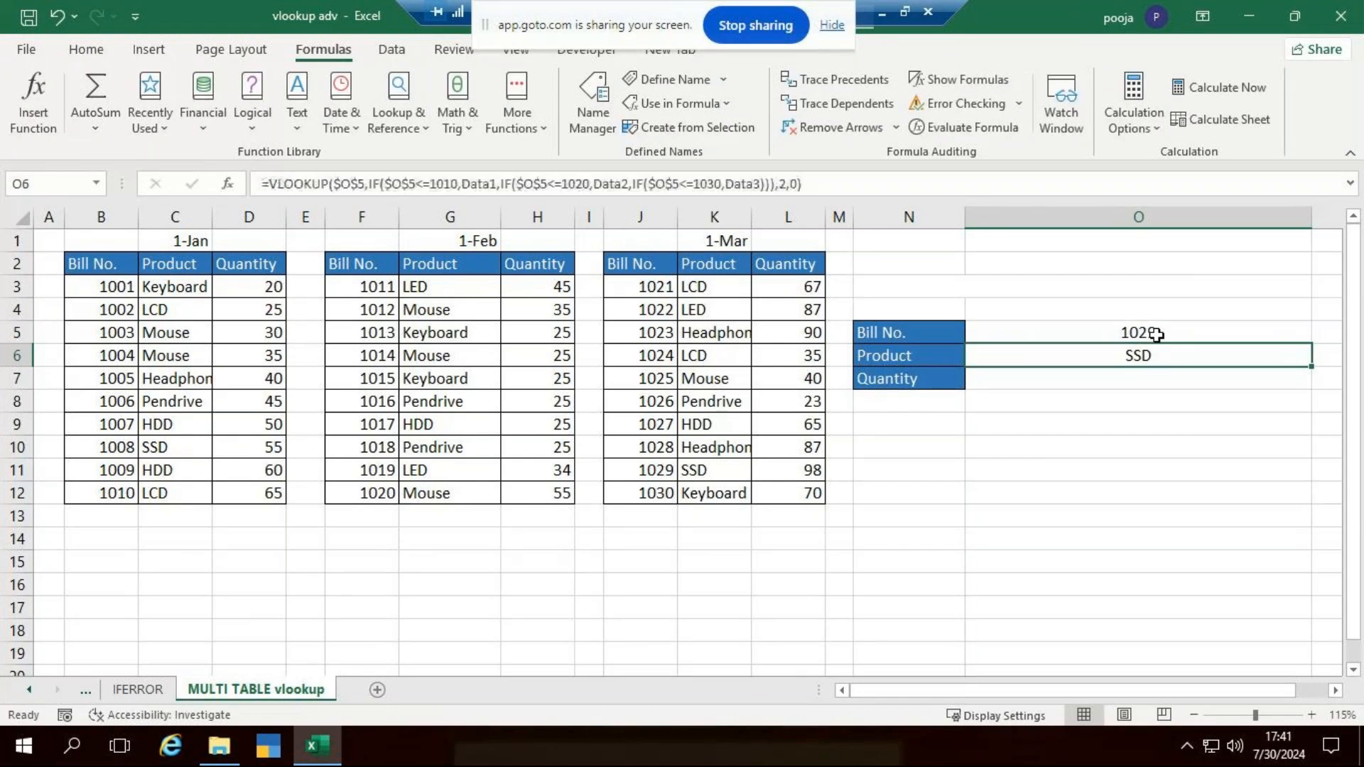
left_click(745, 470)
- Begin a VLOOKUP formula in the Quantity cell O7 with the absolute reference $O$5 as the lookup value
left_click(1173, 382)
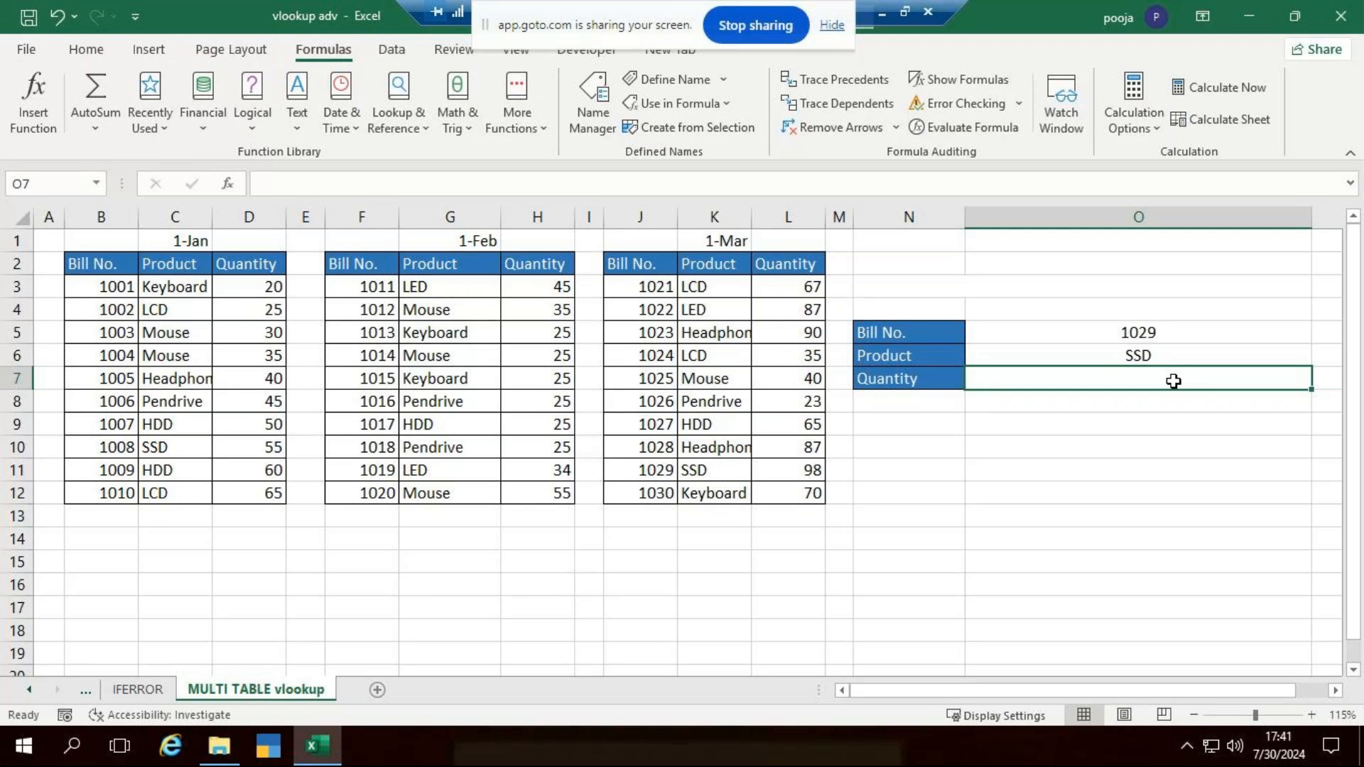
type("=vl")
key("Tab")
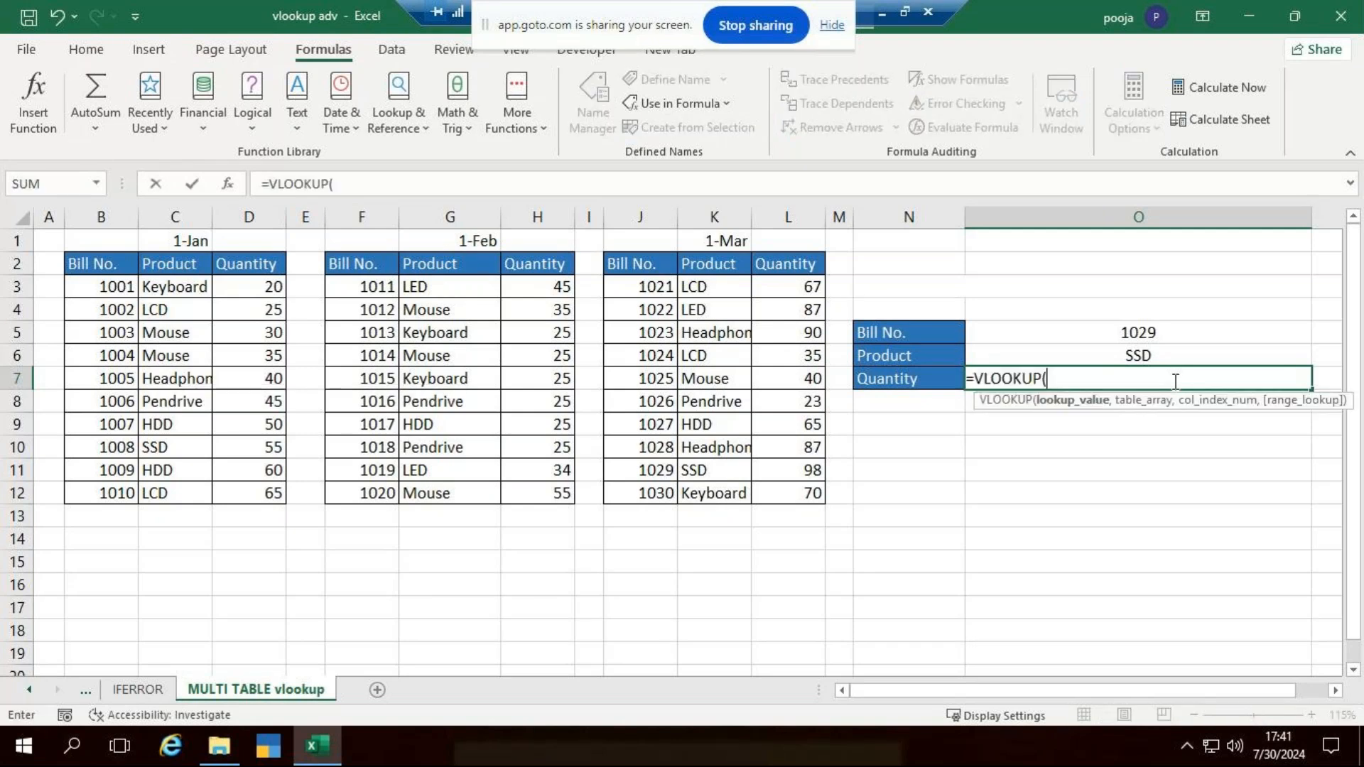
left_click(1132, 331)
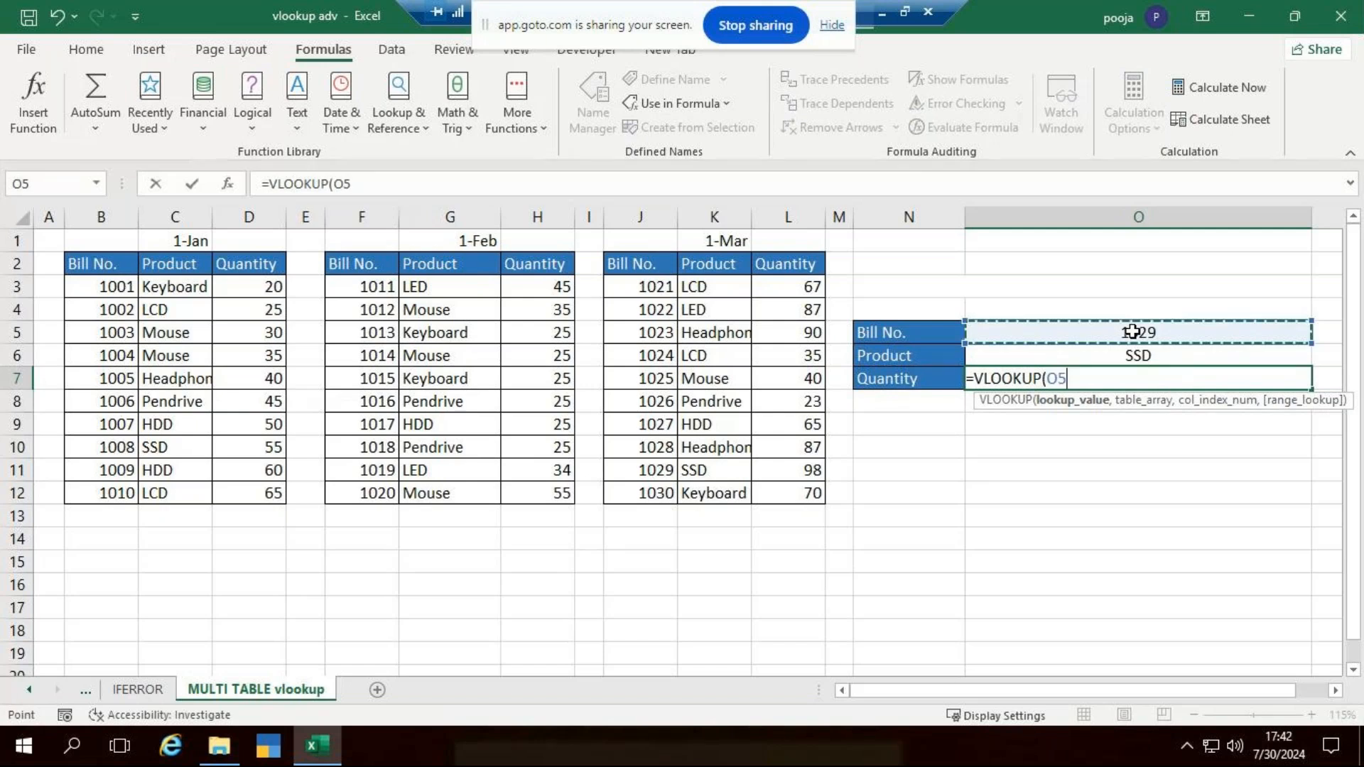
key("F4")
type(",")
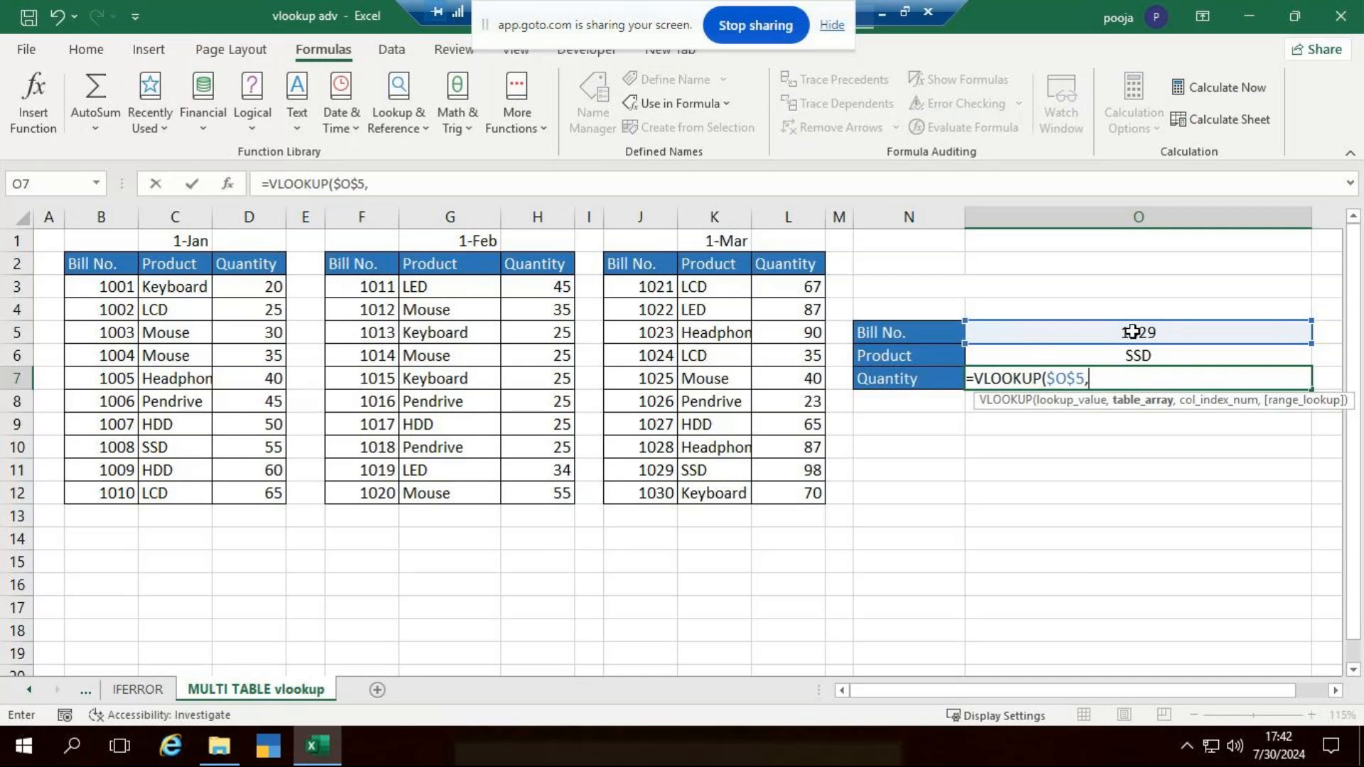
- Add an IF as the table array, testing $O$5<=1010 and returning the January table Data1 when true
type("if")
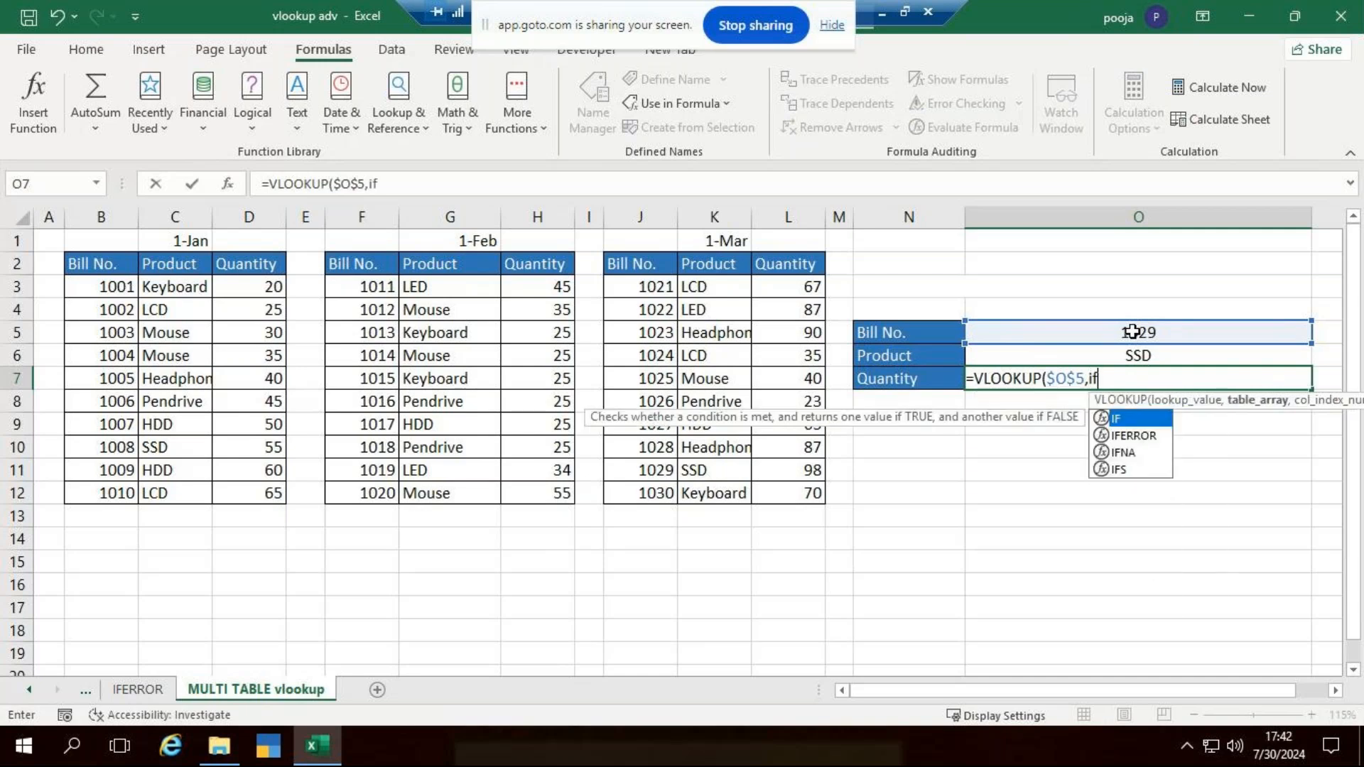
key("Tab")
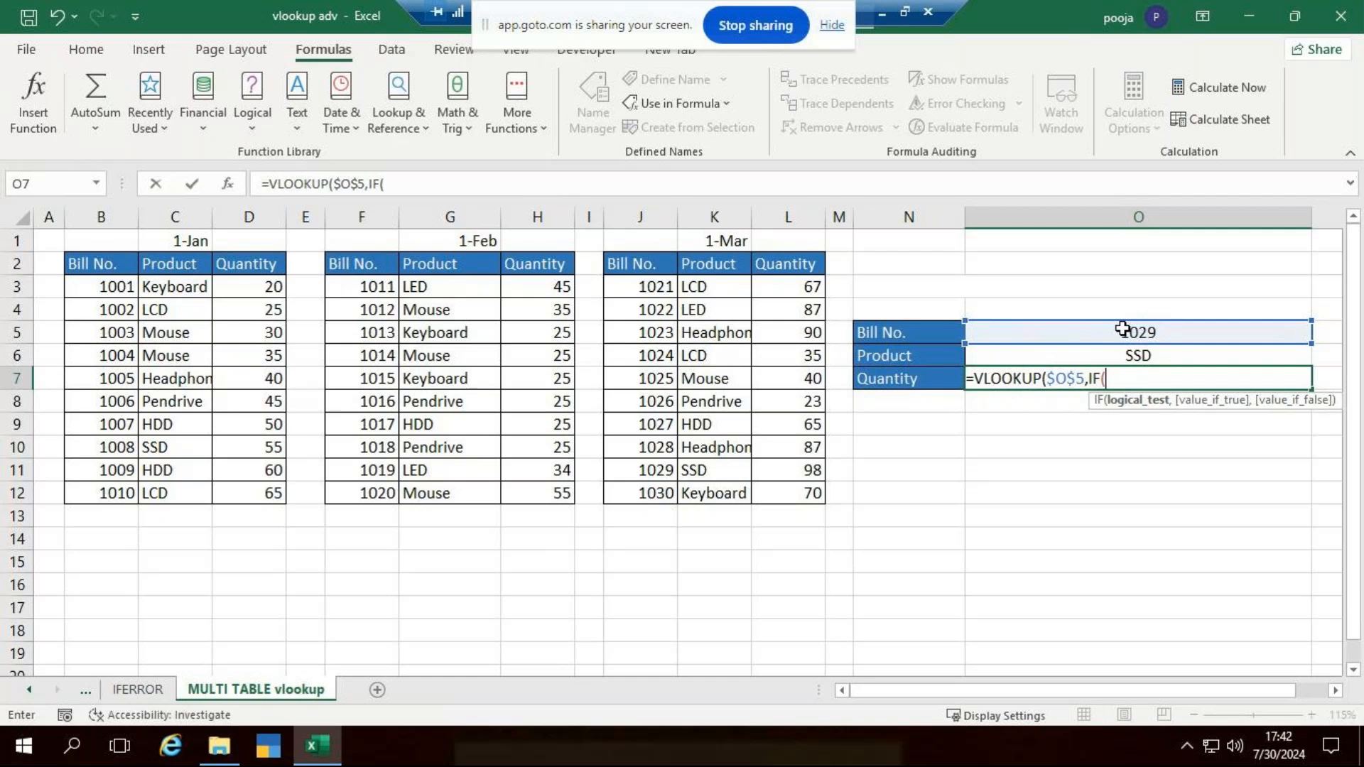
left_click(1123, 329)
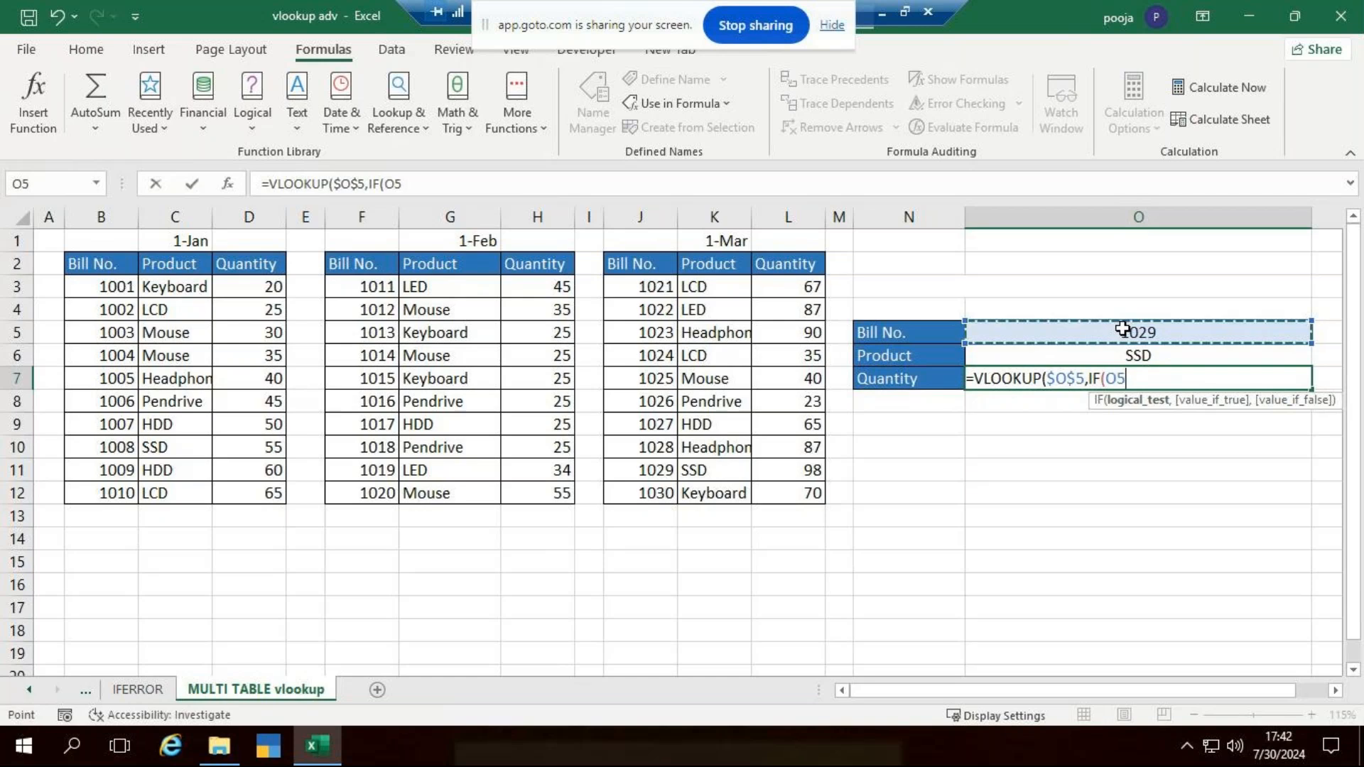
key("F4")
type("<")
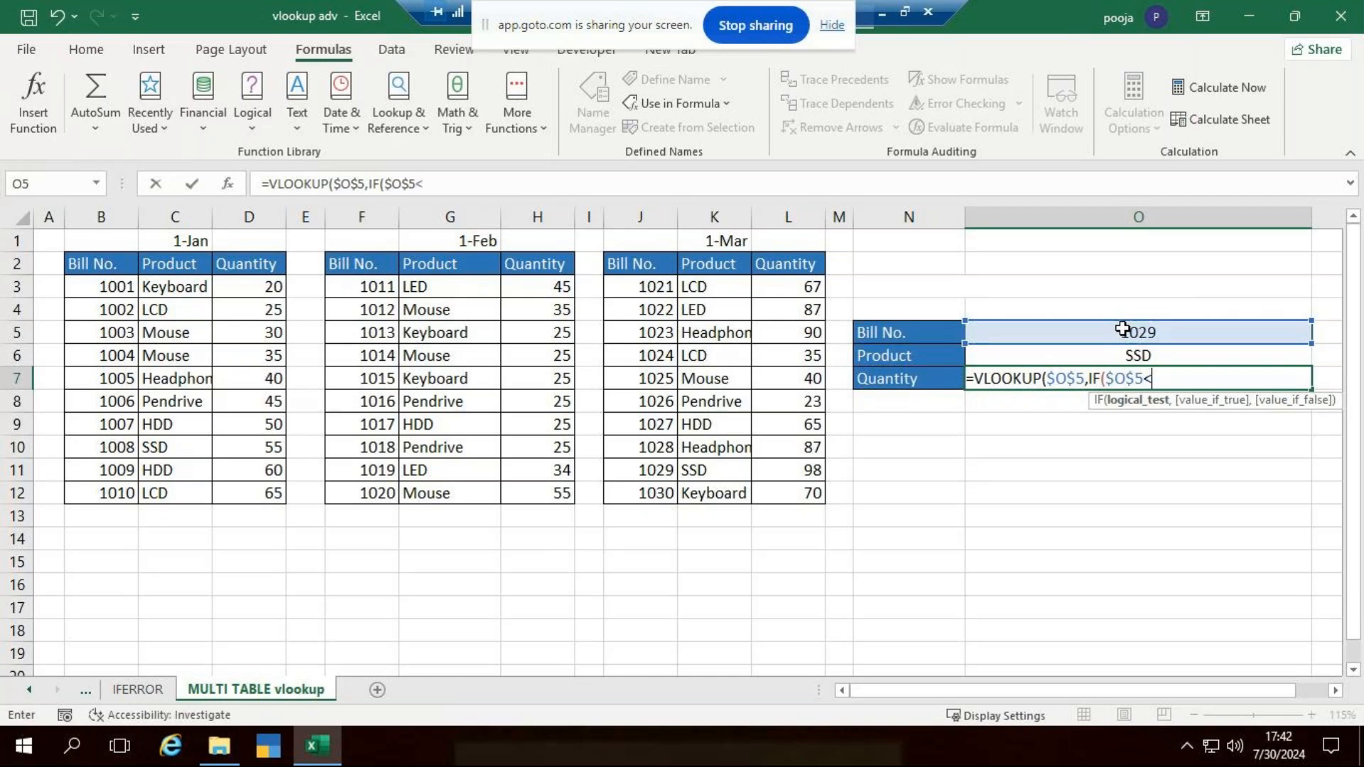
type("=1010,")
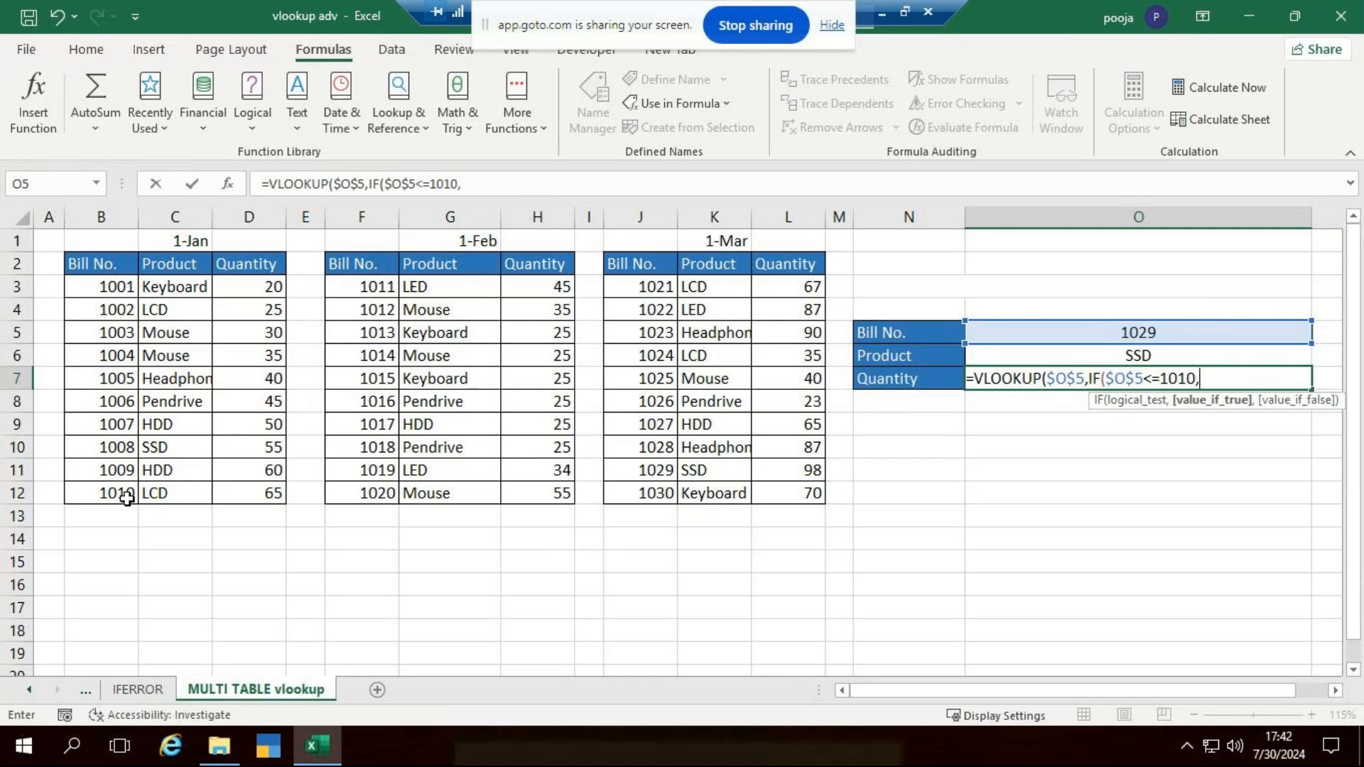
left_click_drag(107, 265, 287, 485)
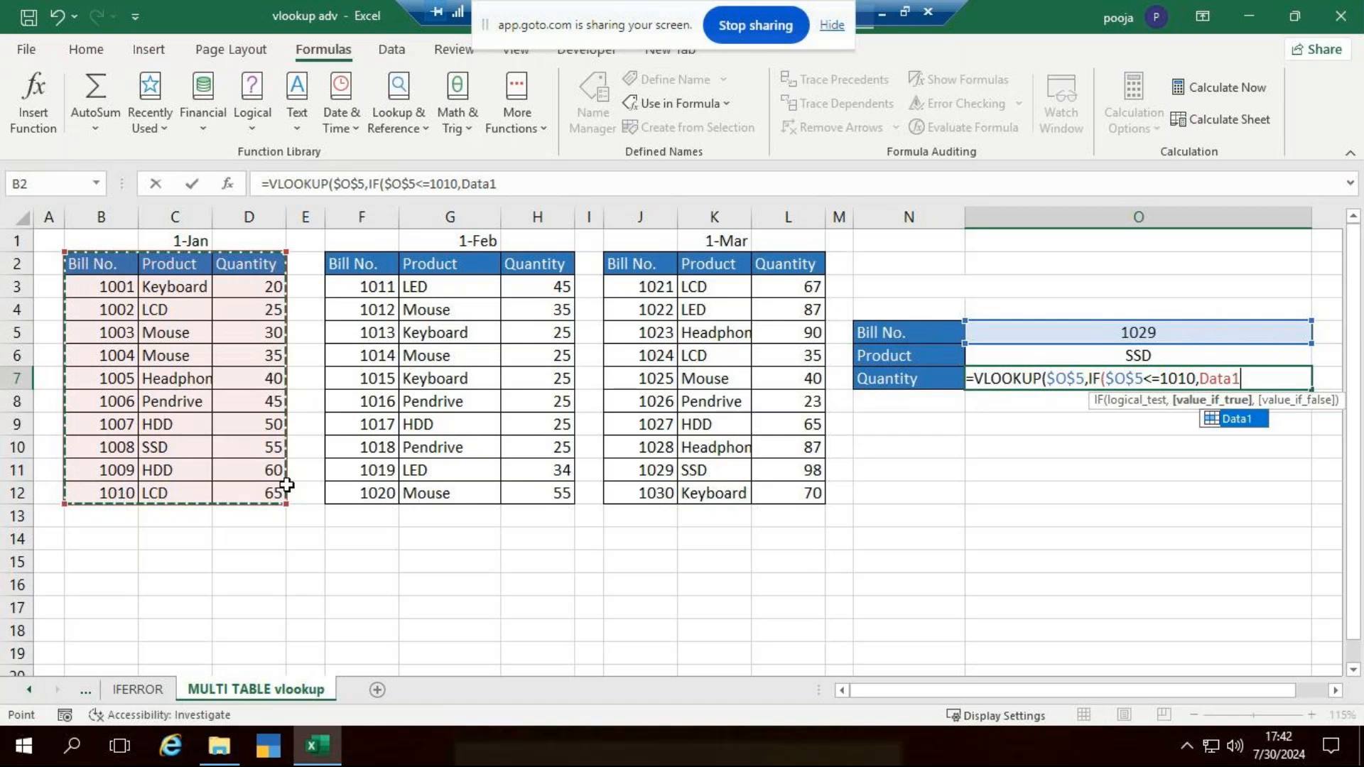
type(",")
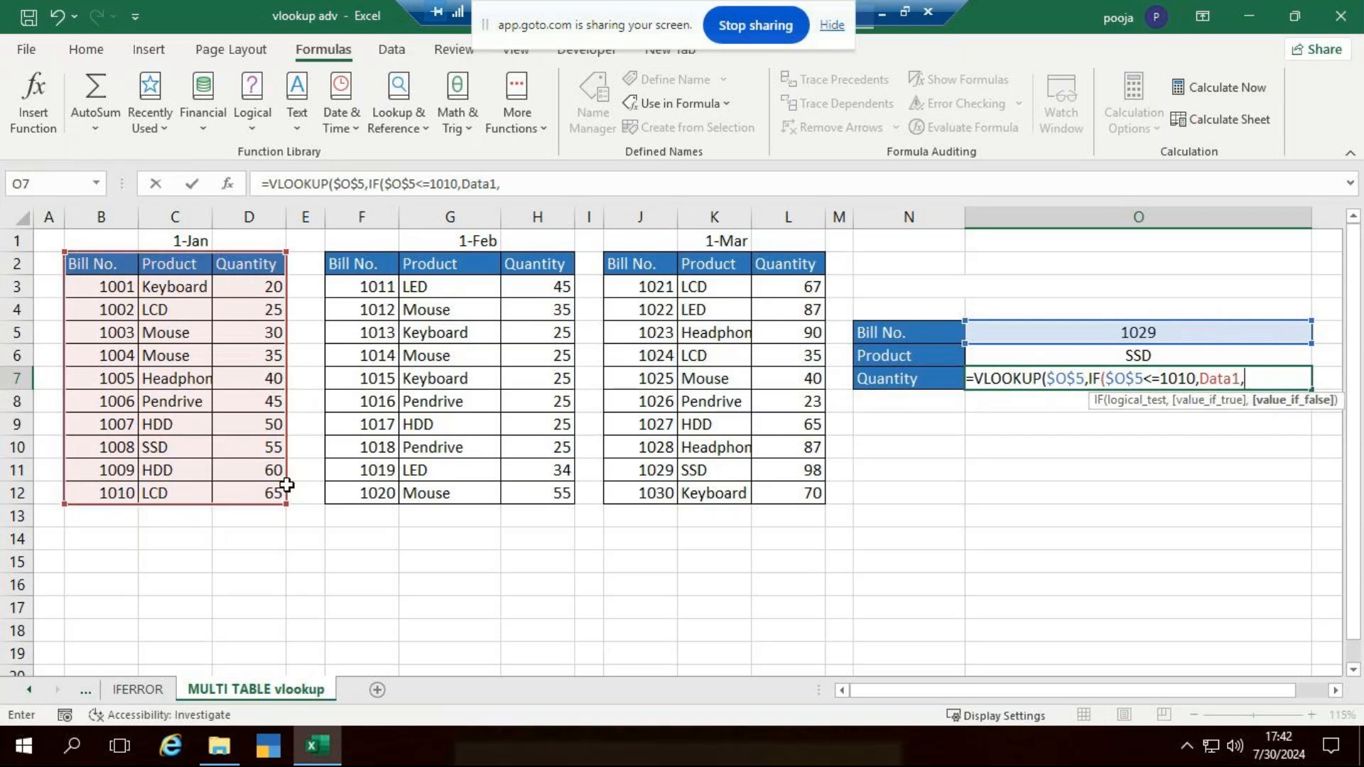
type("if")
- Nest a second IF in the Quantity formula, testing $O$5<=1020 and returning Data2 when true
key("Tab")
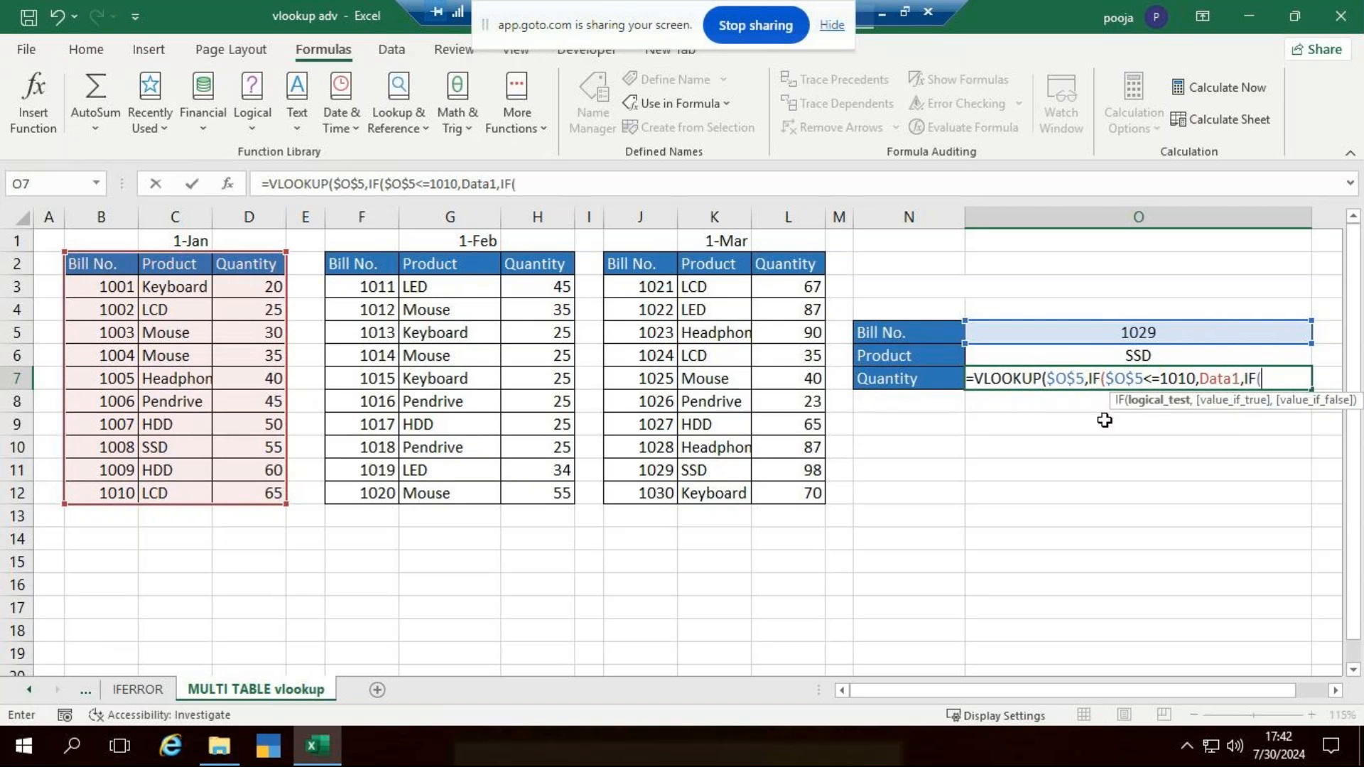
left_click(1100, 337)
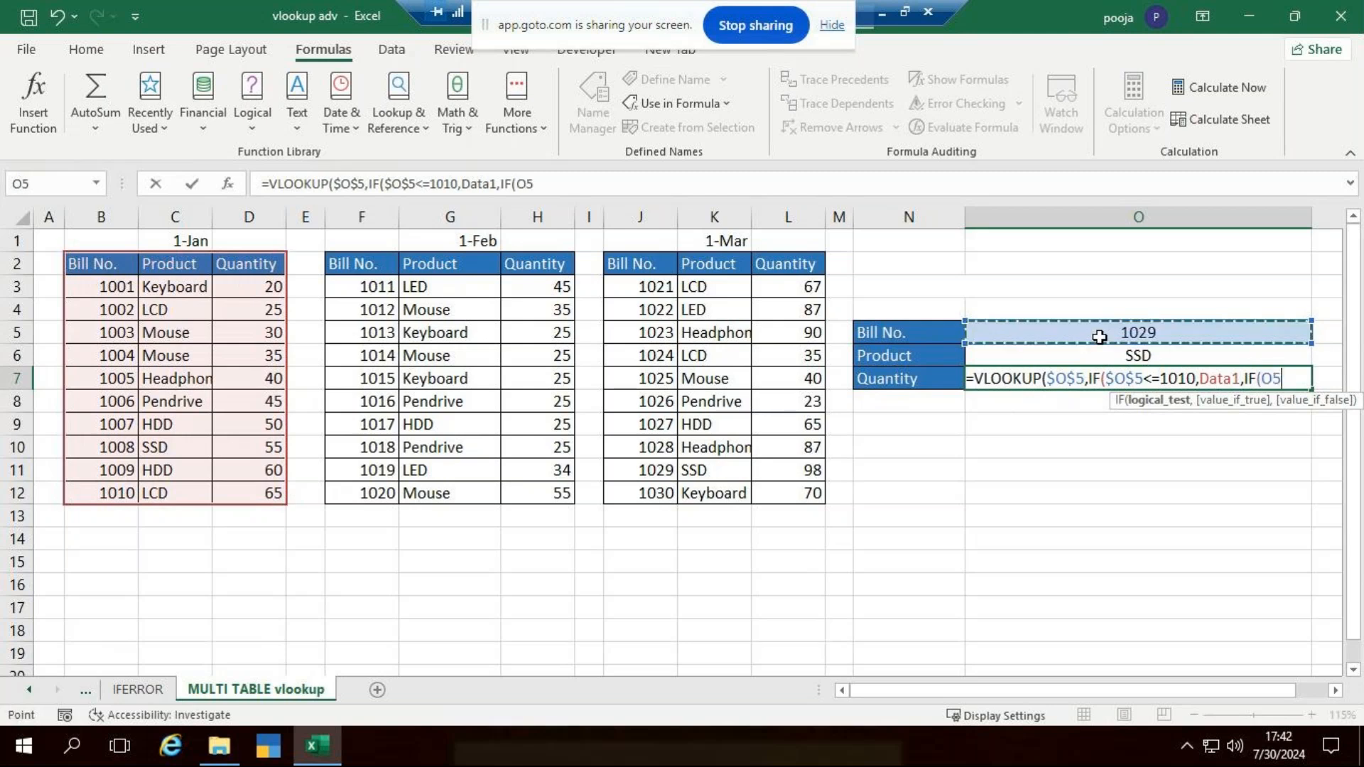
key("F4")
type("<")
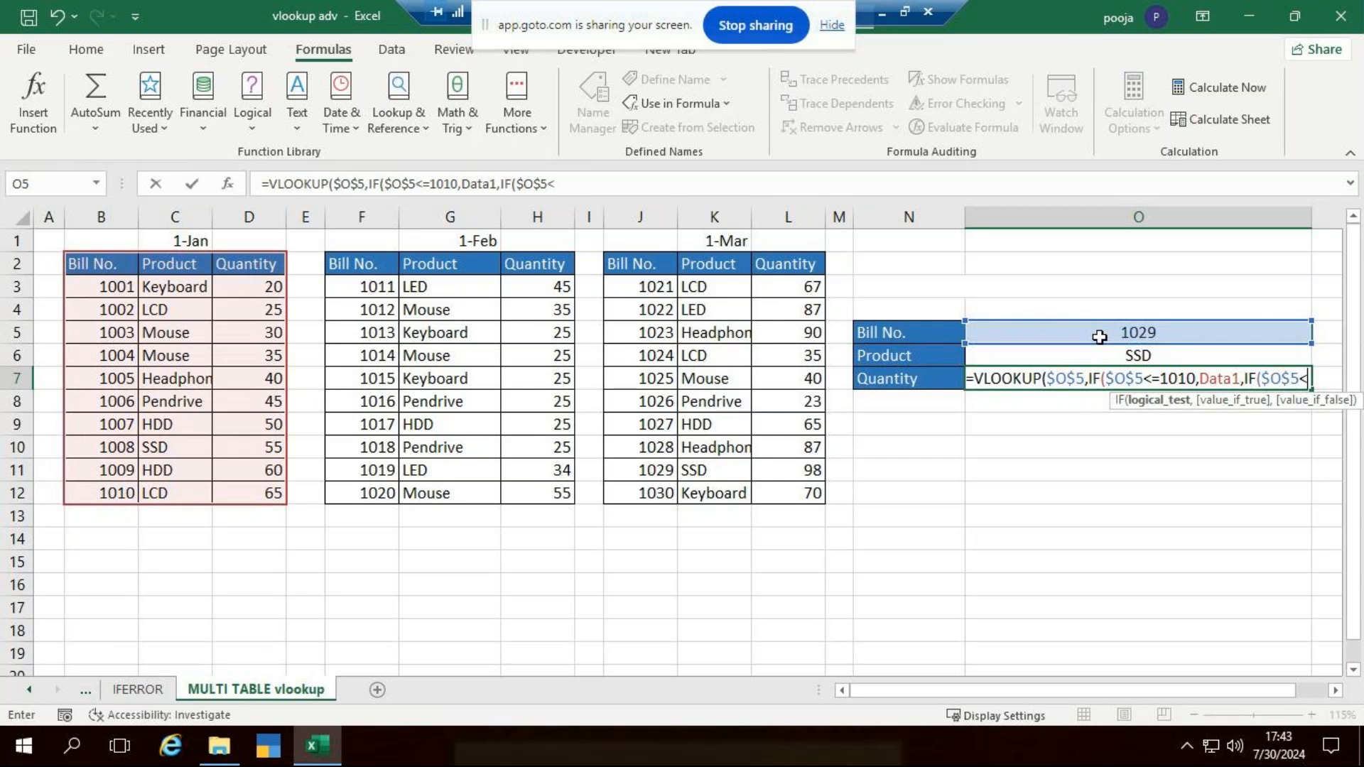
type("=")
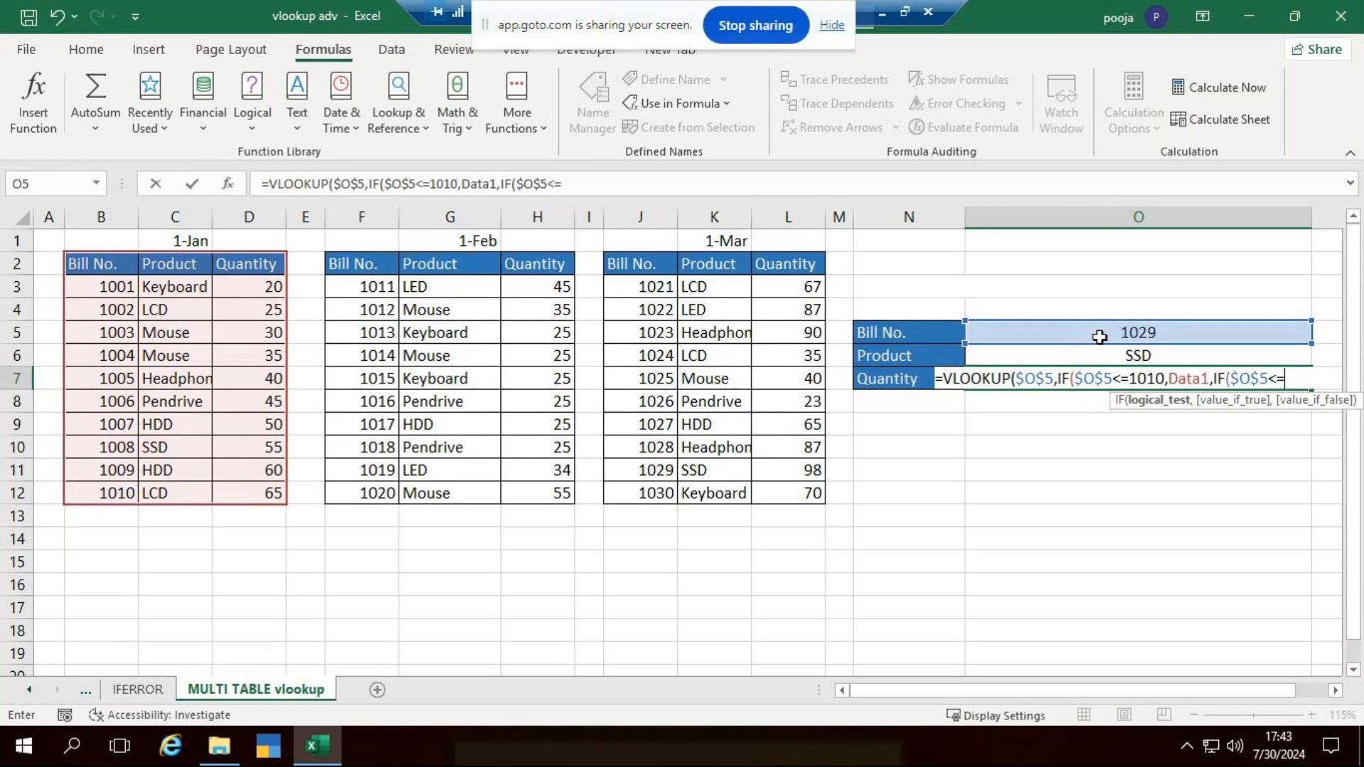
type("1020,")
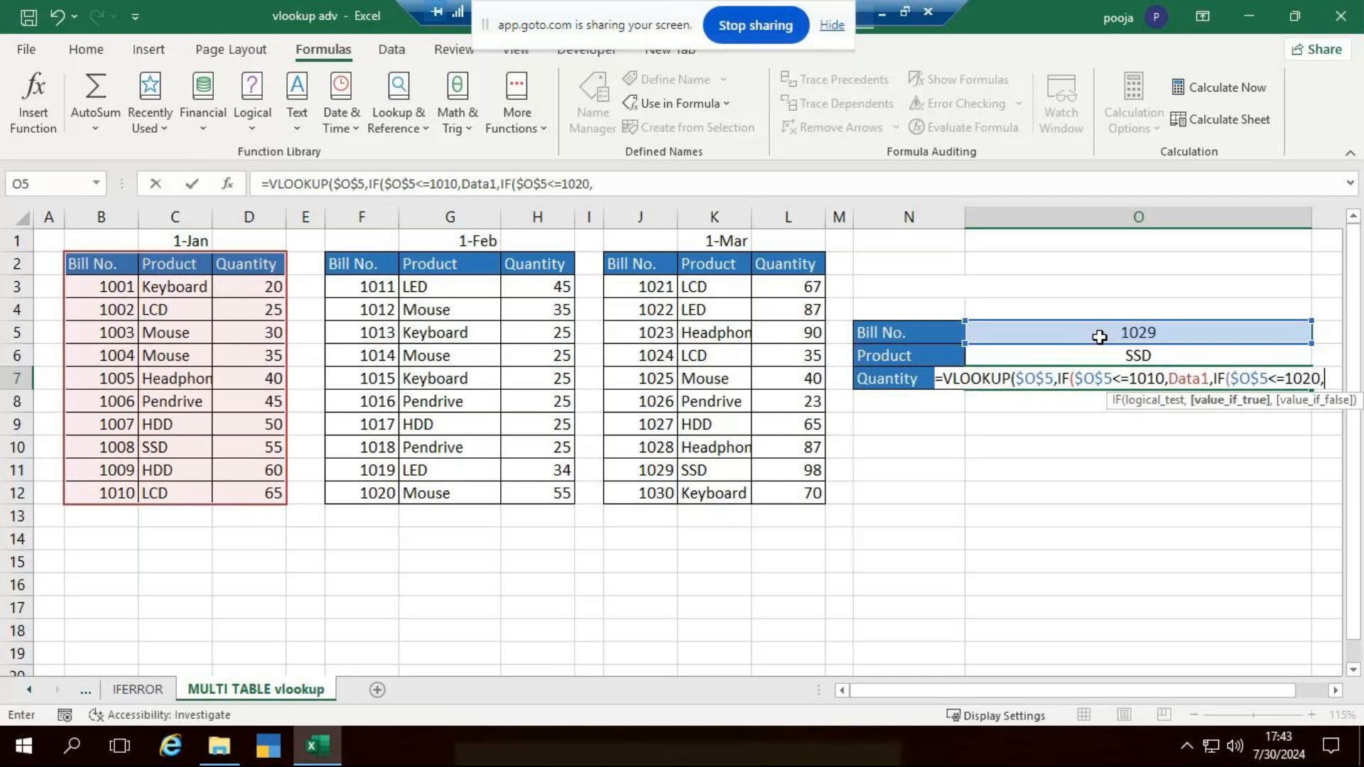
type("da")
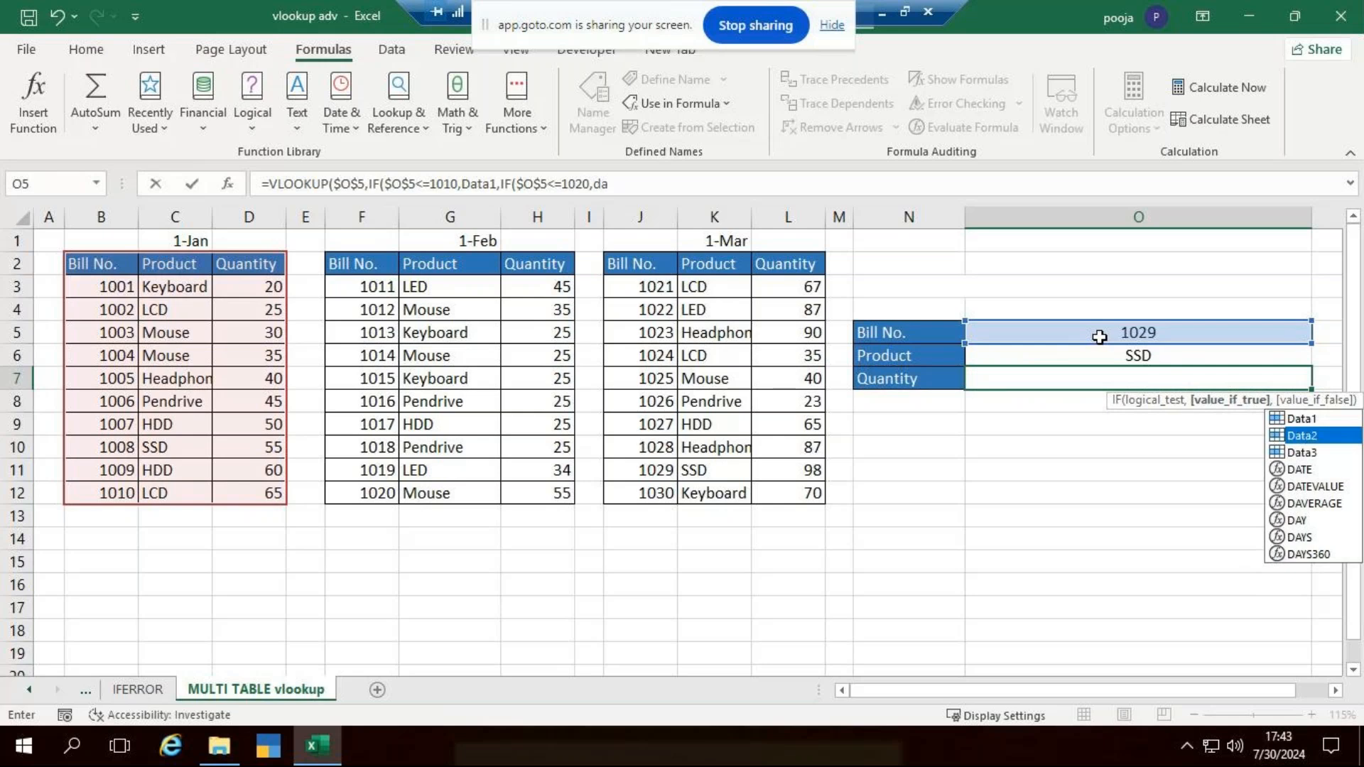
key("Tab")
type(",")
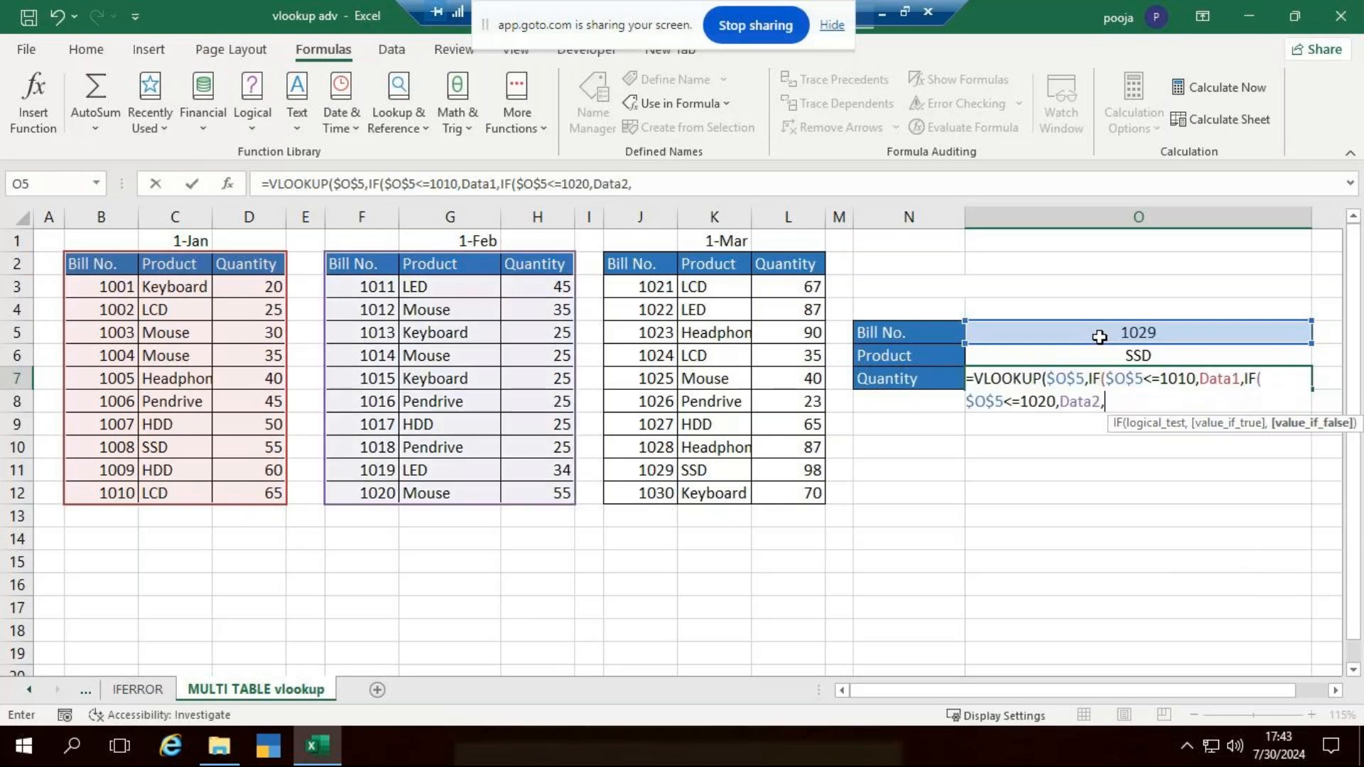
type("if")
- Nest a third IF in the Quantity formula, testing $O$5<=1030 and returning Data3, and close all three IF functions
key("Tab")
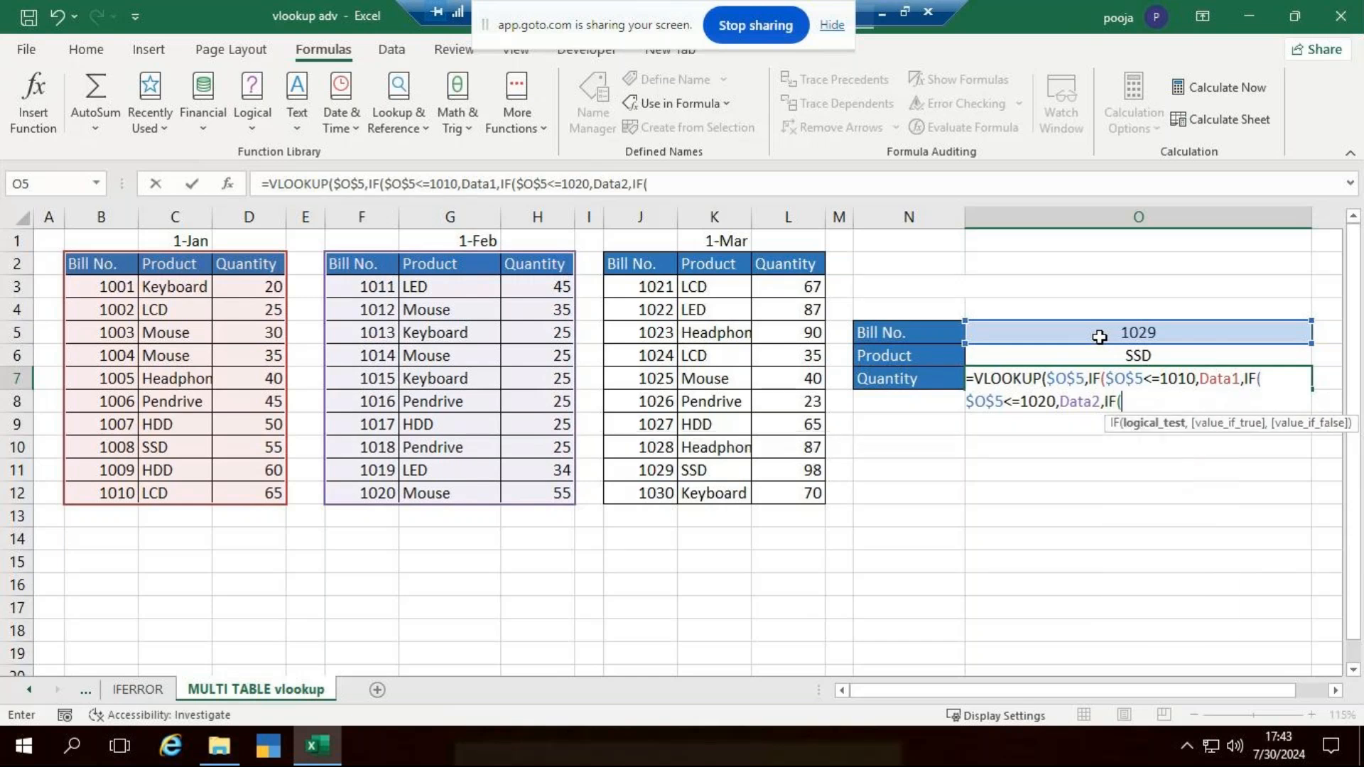
left_click(1099, 336)
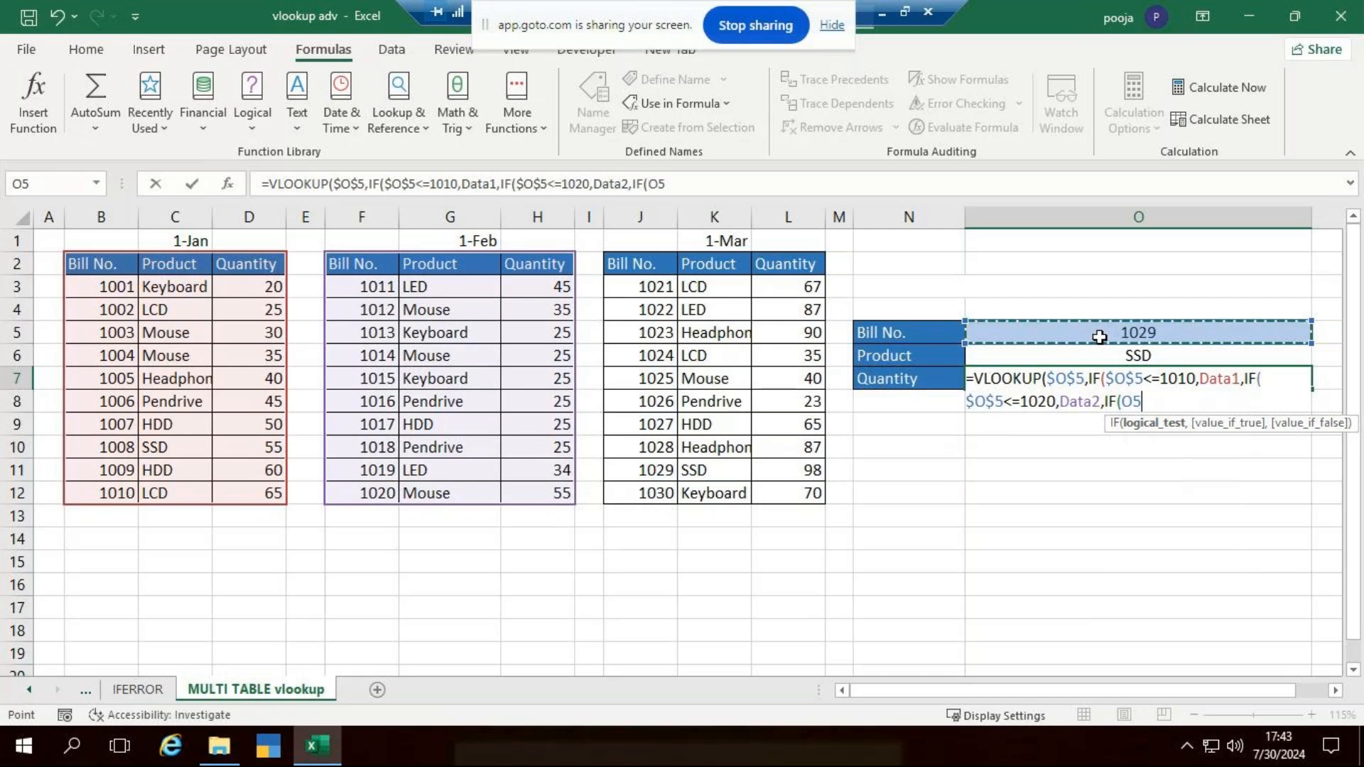
key("F4")
type("<=1030")
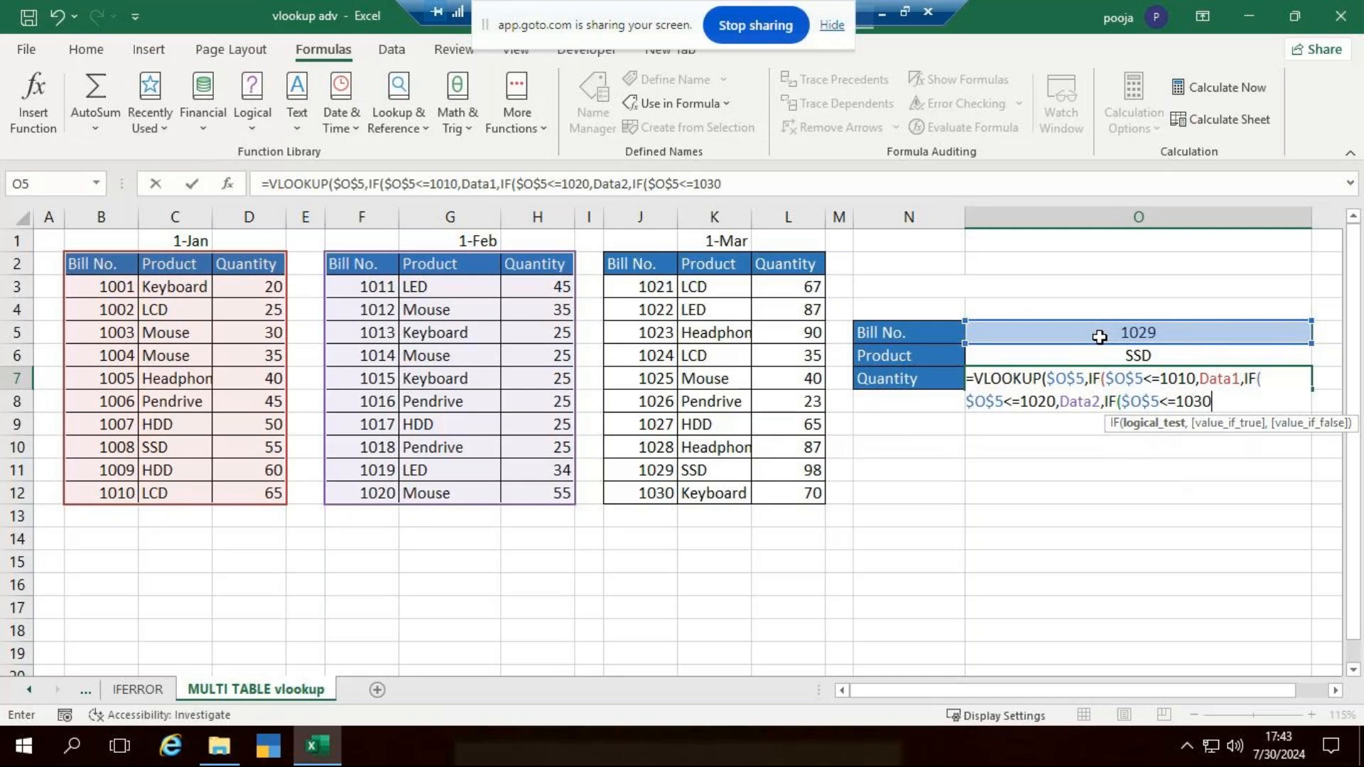
type(",")
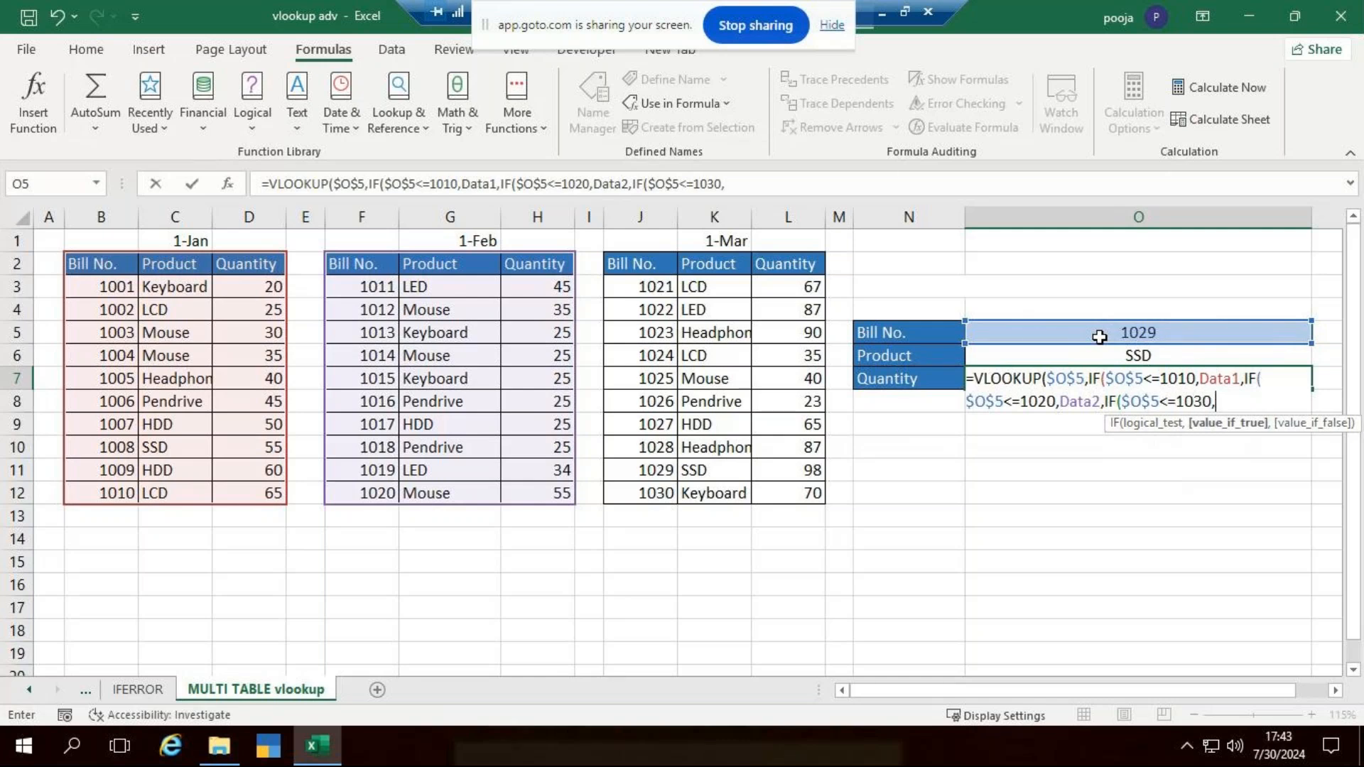
type("data")
key("Down")
key("Down")
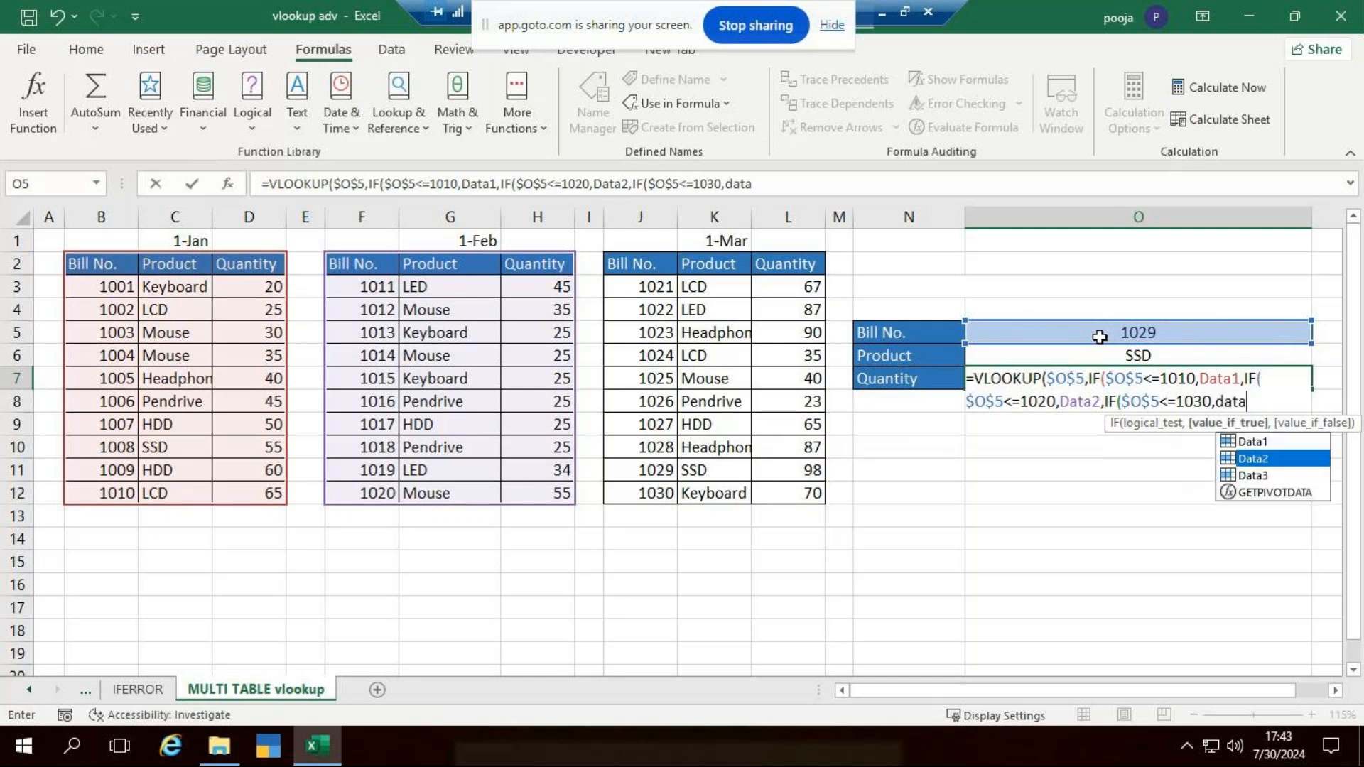
key("Tab")
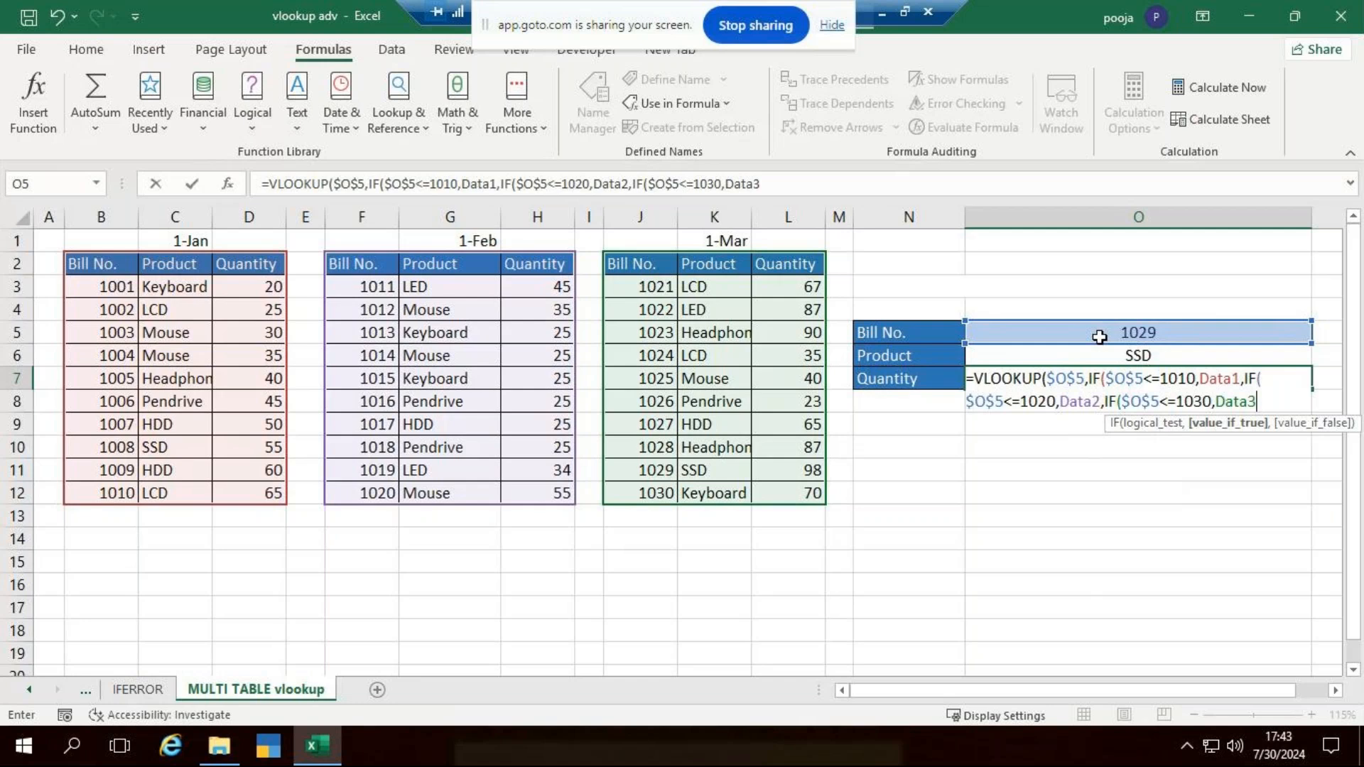
type(")))")
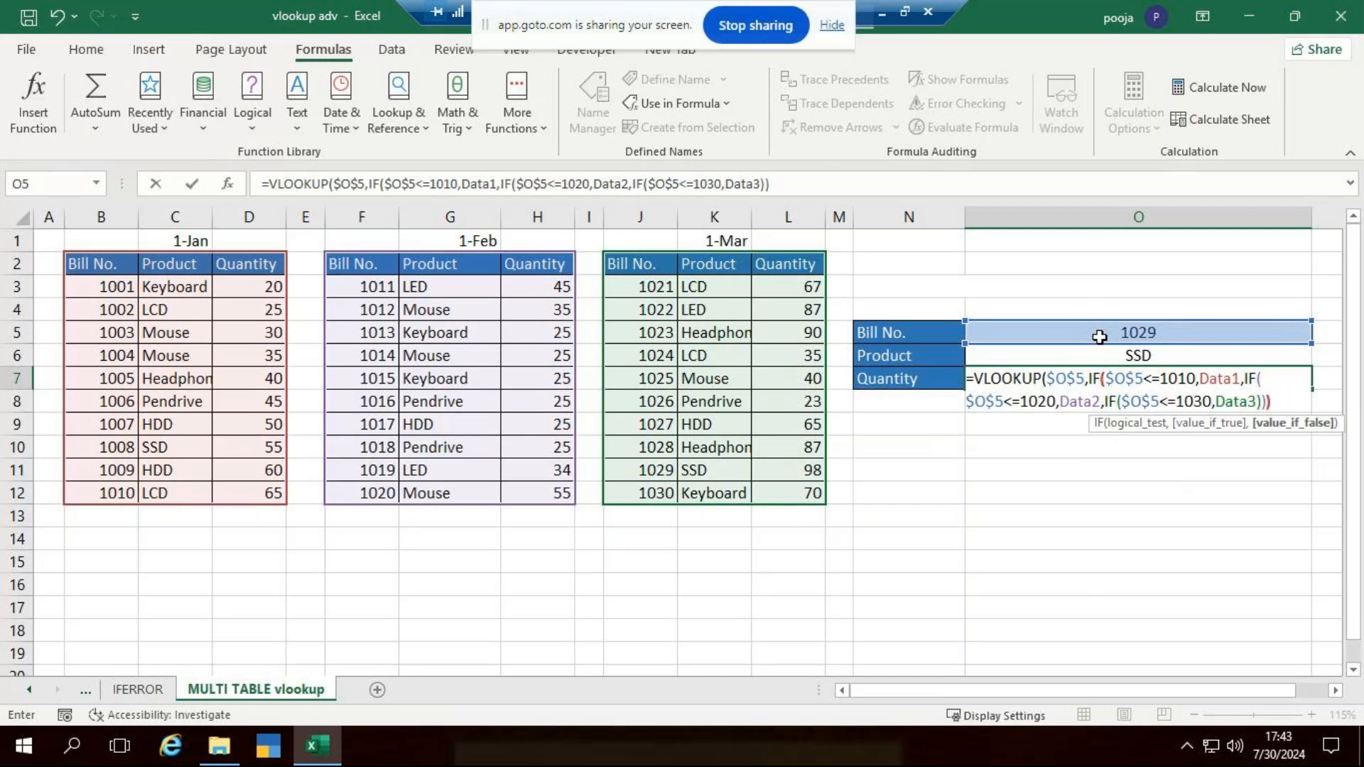
type(",")
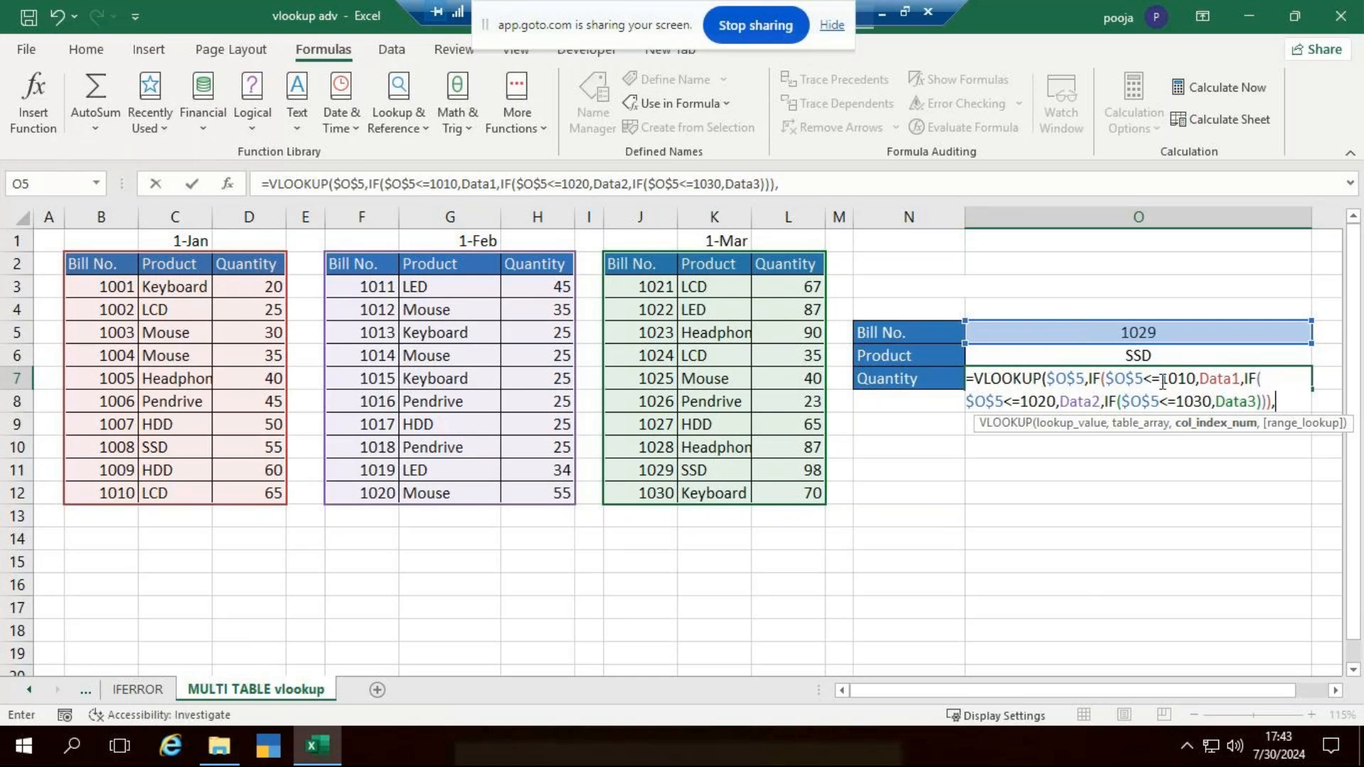
- Complete the Quantity VLOOKUP with column index 3 and exact match 0, and enter the formula
type("3,")
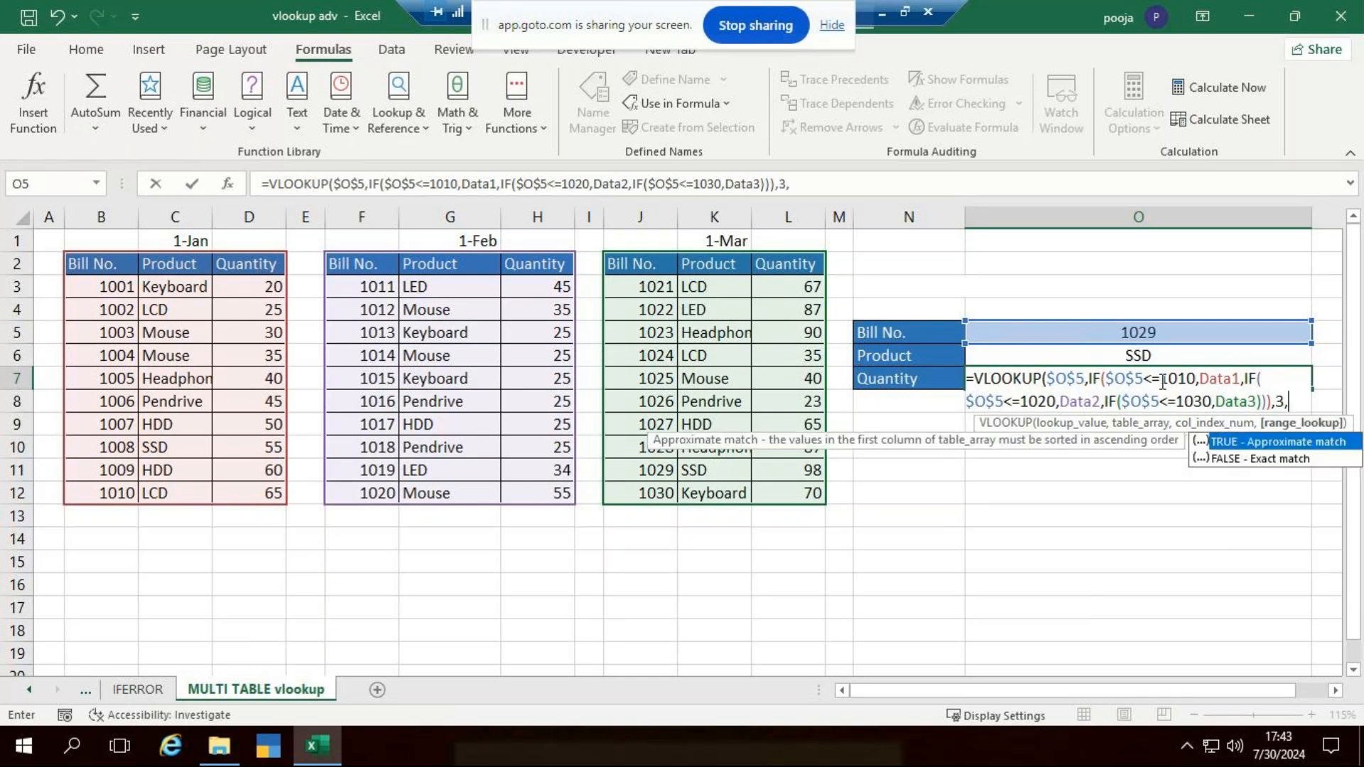
type("0)")
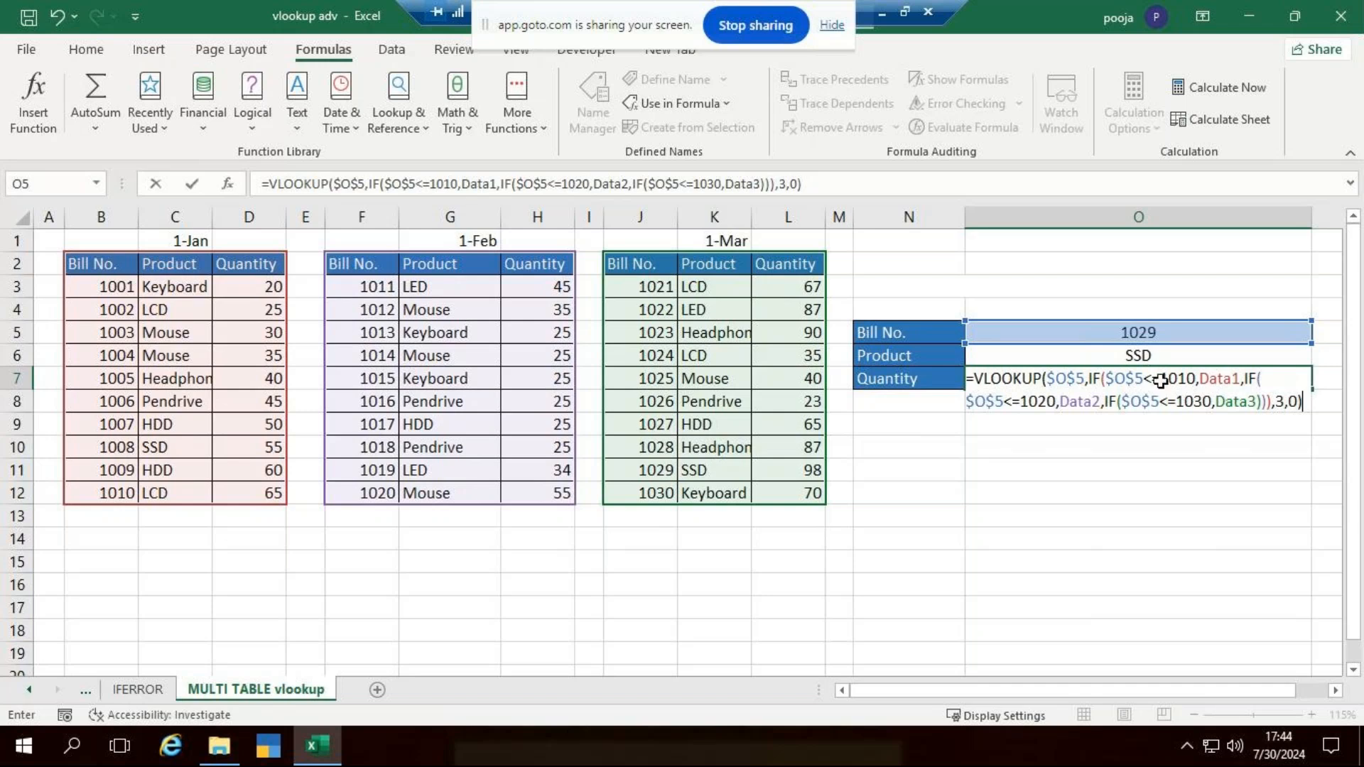
key("Return")
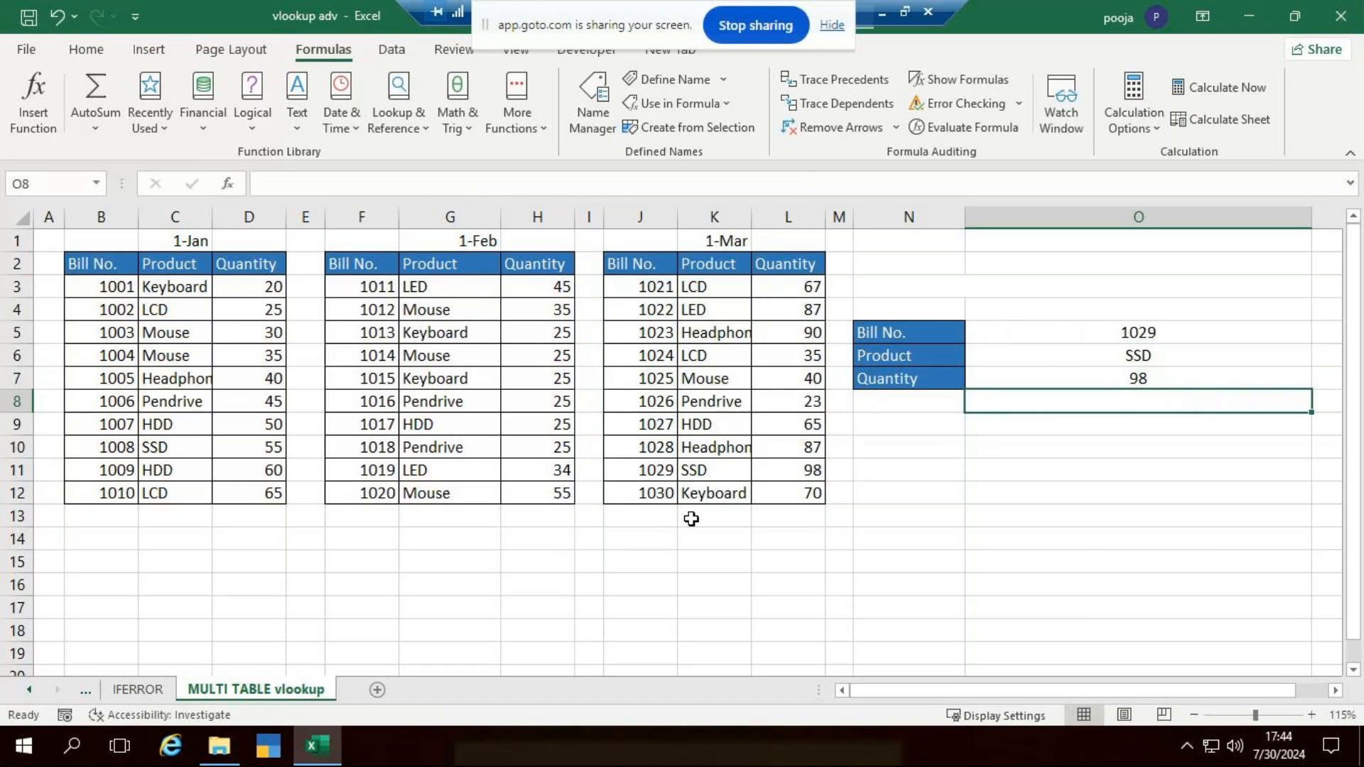
- Set the lookup Bill No. in cell O5 to 1002 to test the January table
left_click(1085, 332)
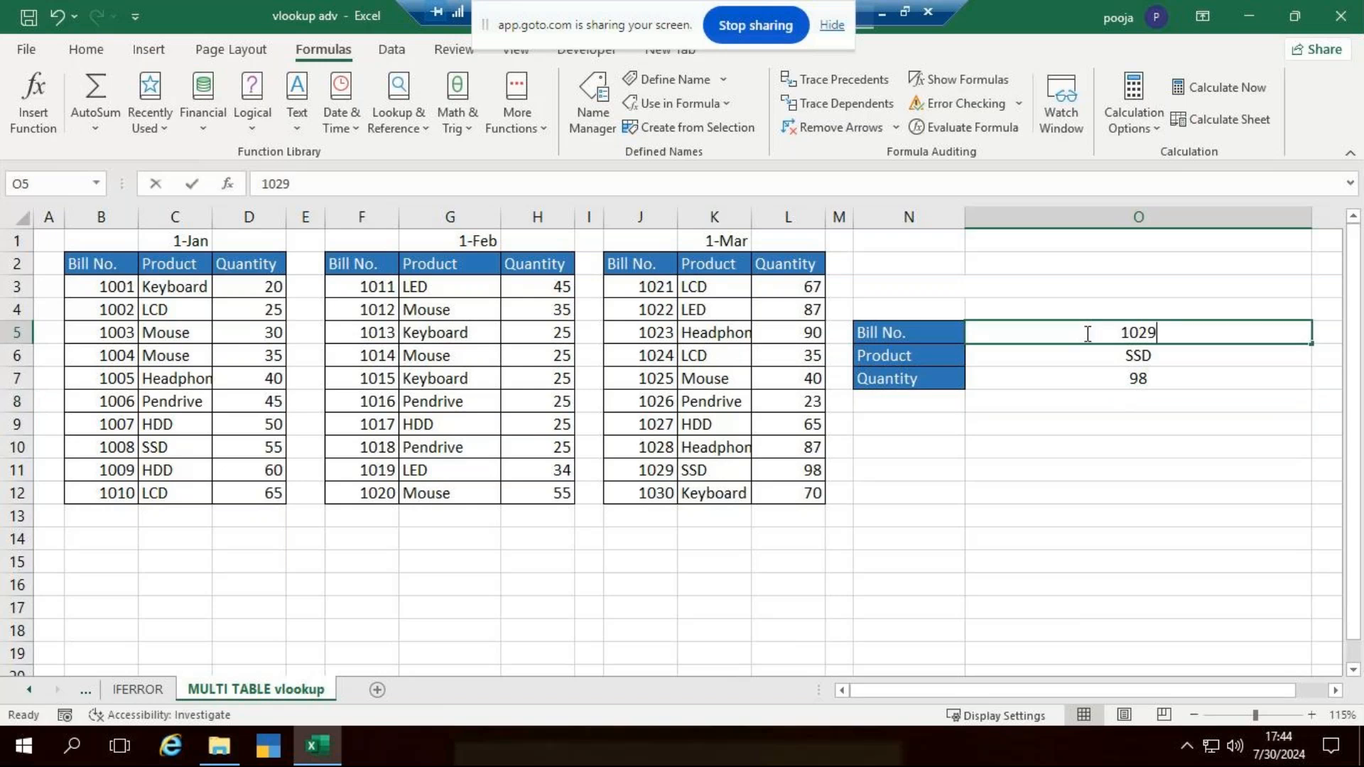
type("1002")
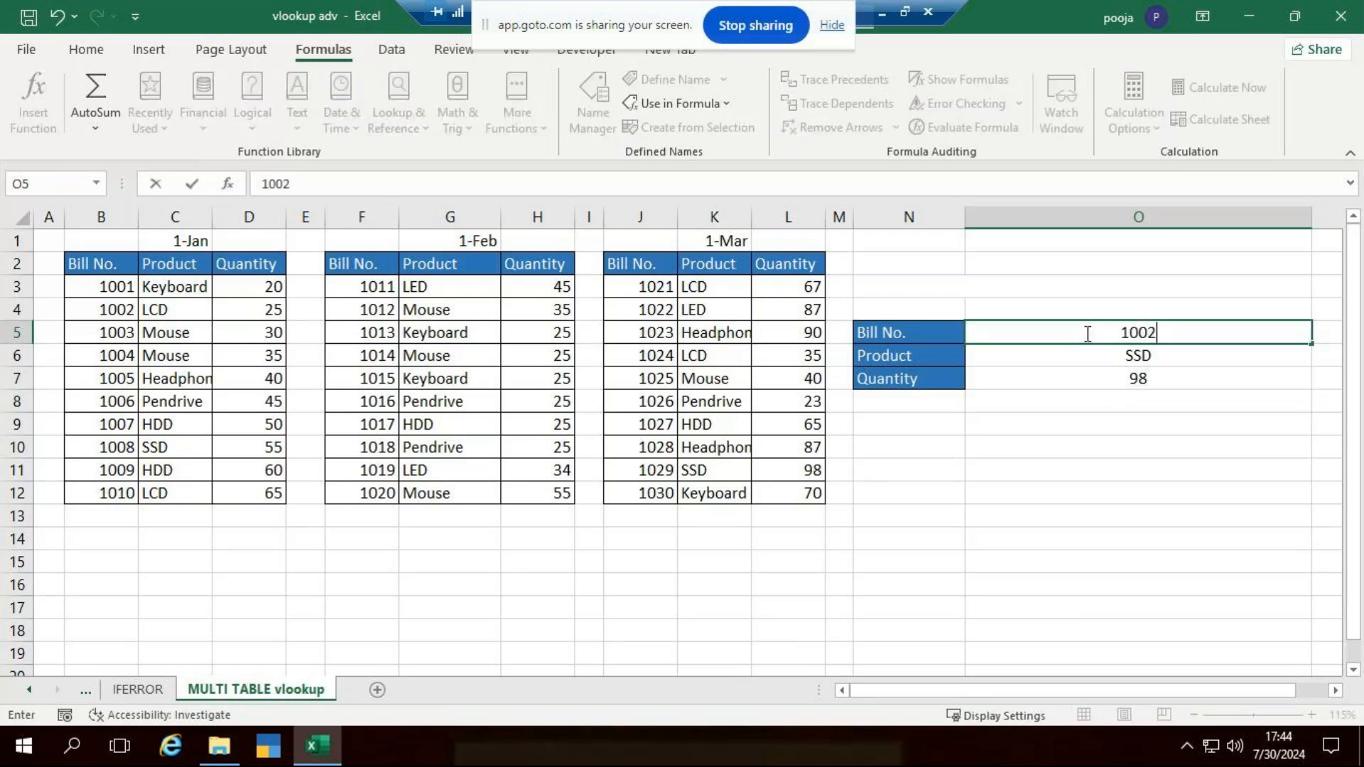
key("Return")
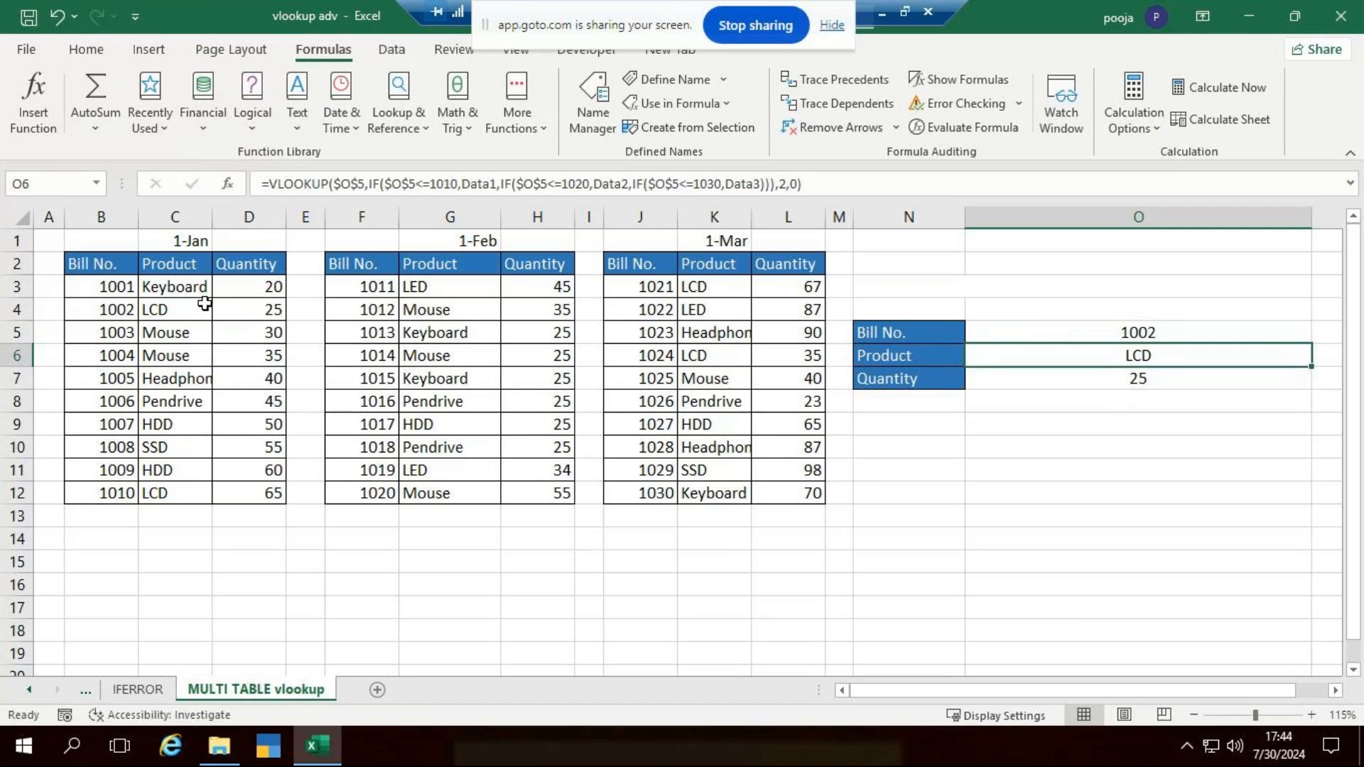
- Set the lookup Bill No. in cell O5 to 1015 to test the February table
left_click(1102, 333)
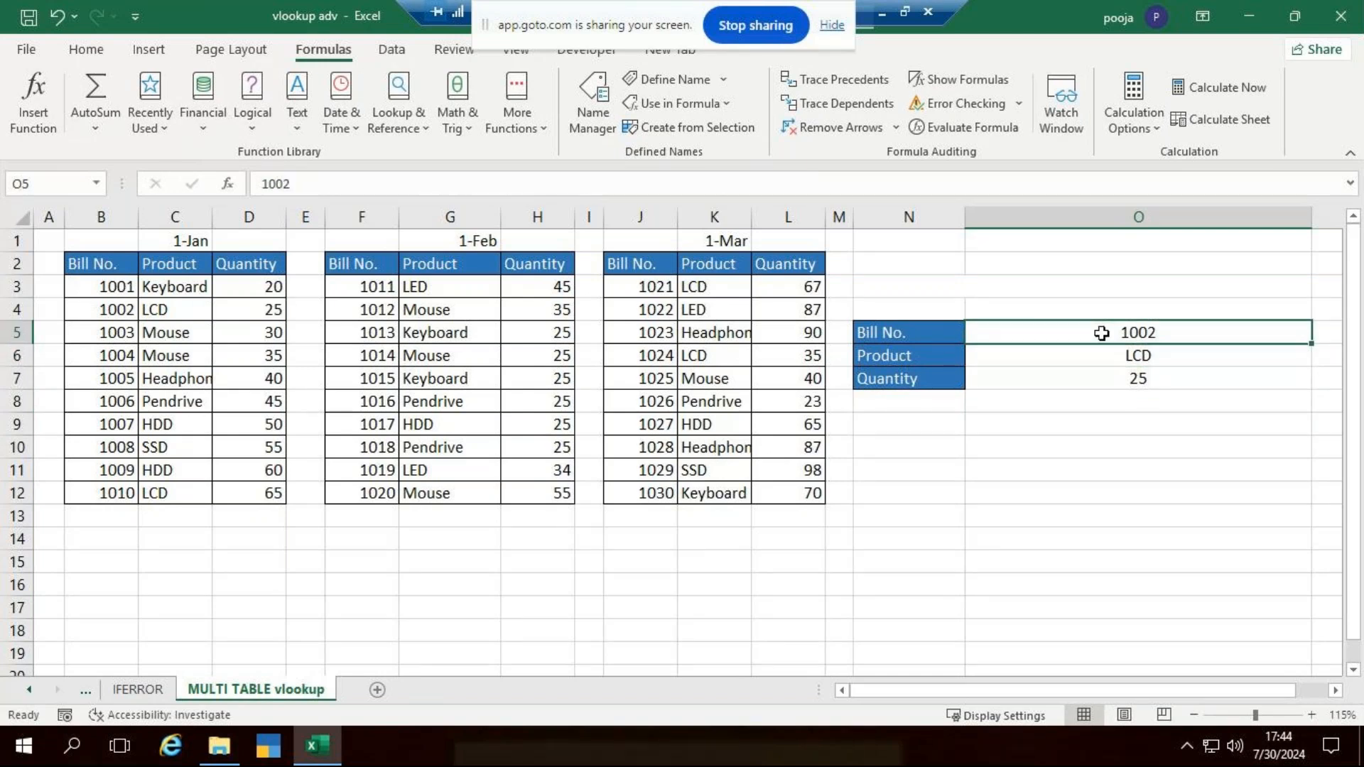
double_click(1101, 333)
key("BackSpace")
key("BackSpace")
type("15")
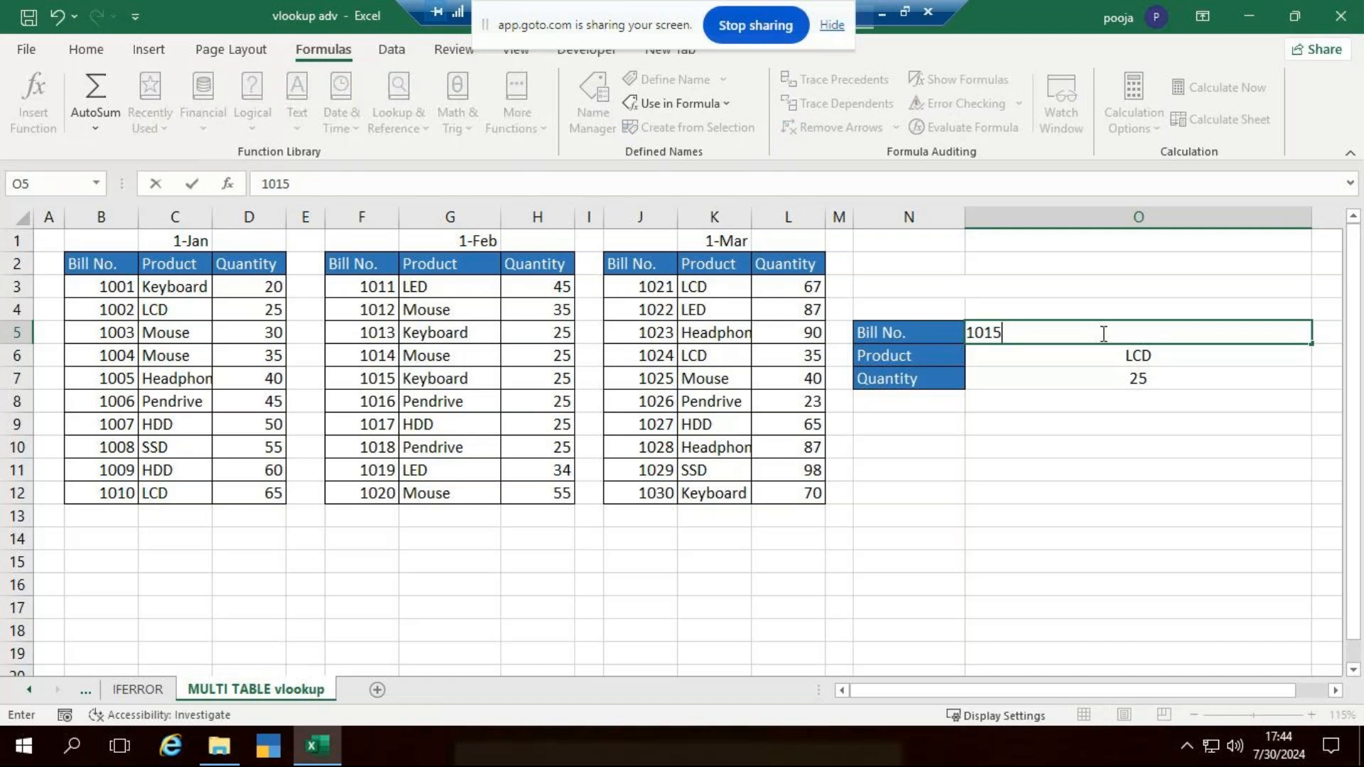
key("ctrl+Return")
- Examine the Product formula in O6 and open the Quantity formula in O7 to review its nested IF table references
left_click(1111, 347)
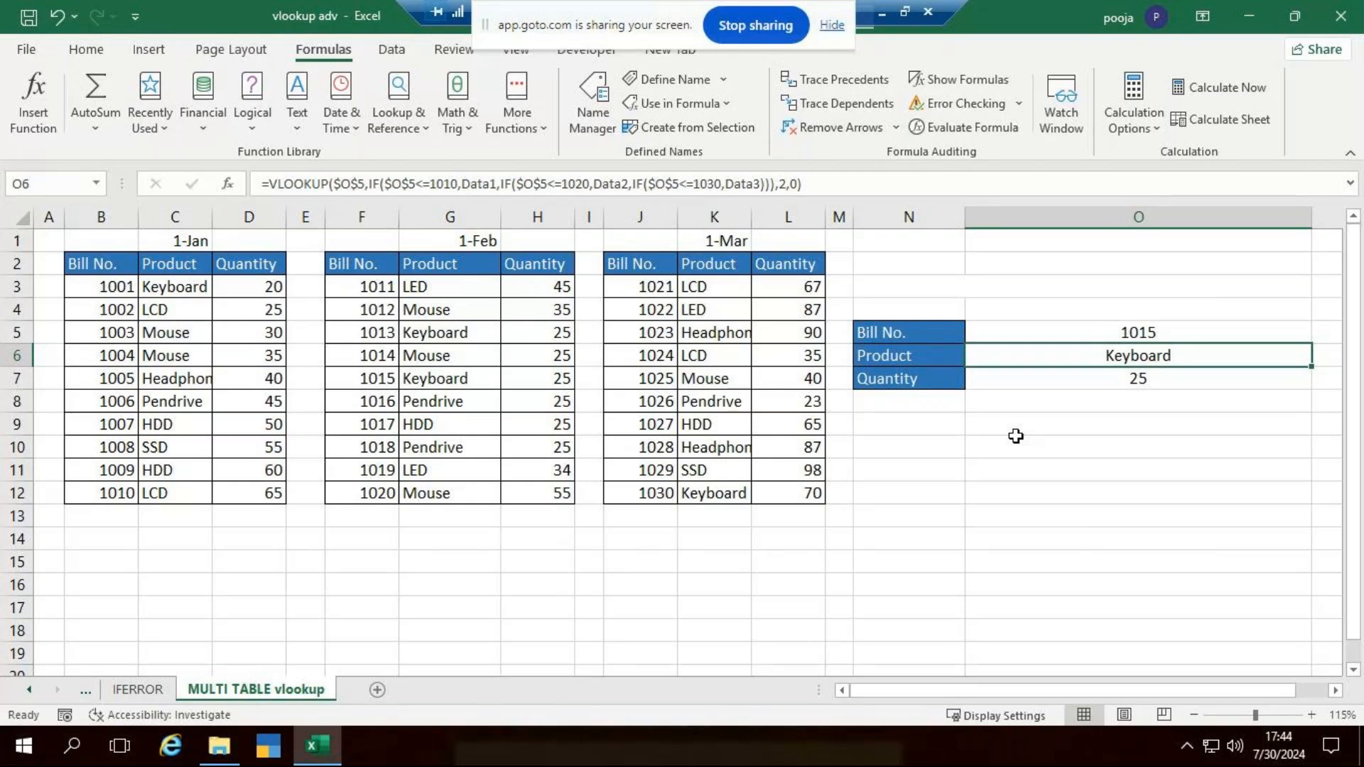
left_click(1161, 377)
double_click(1158, 378)
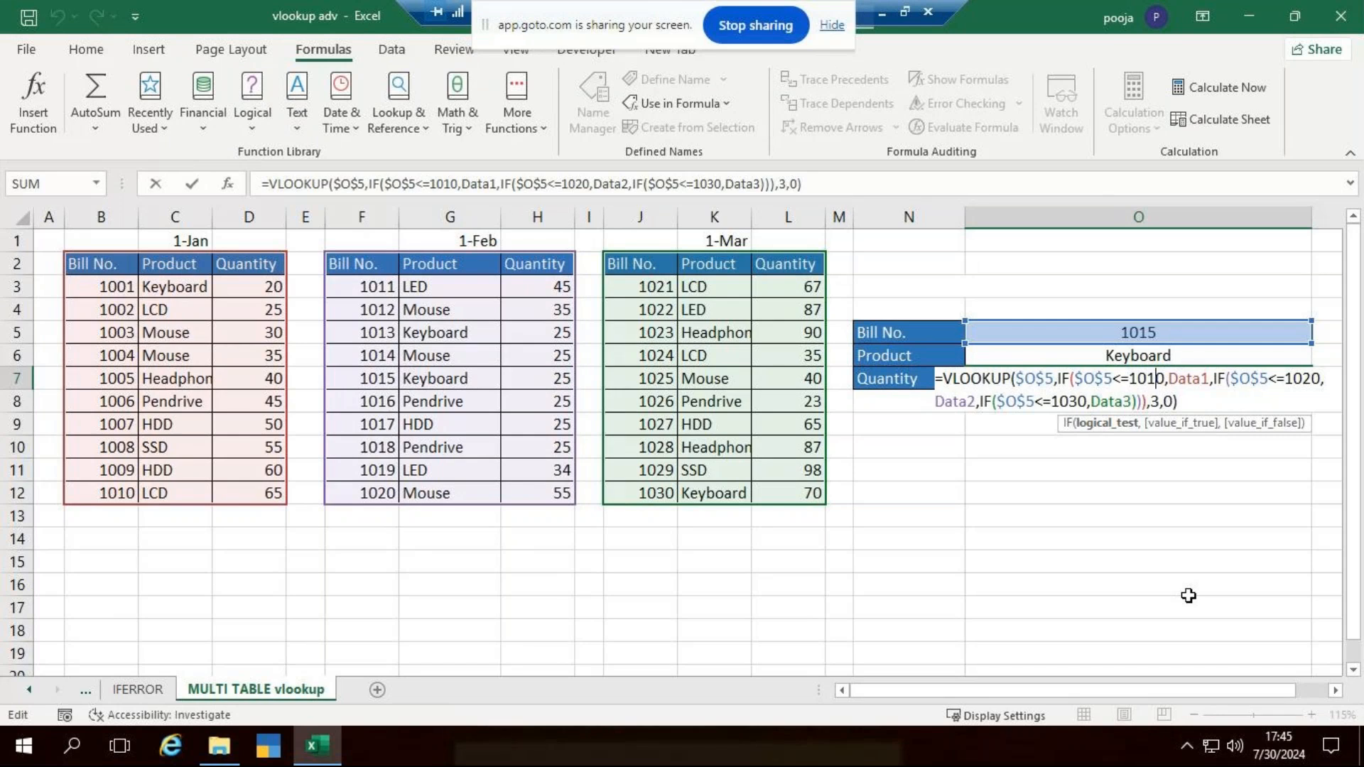
- Close the Quantity formula in O7 and view the tables on the intro AND MATCH vlookup sheet
key("Return")
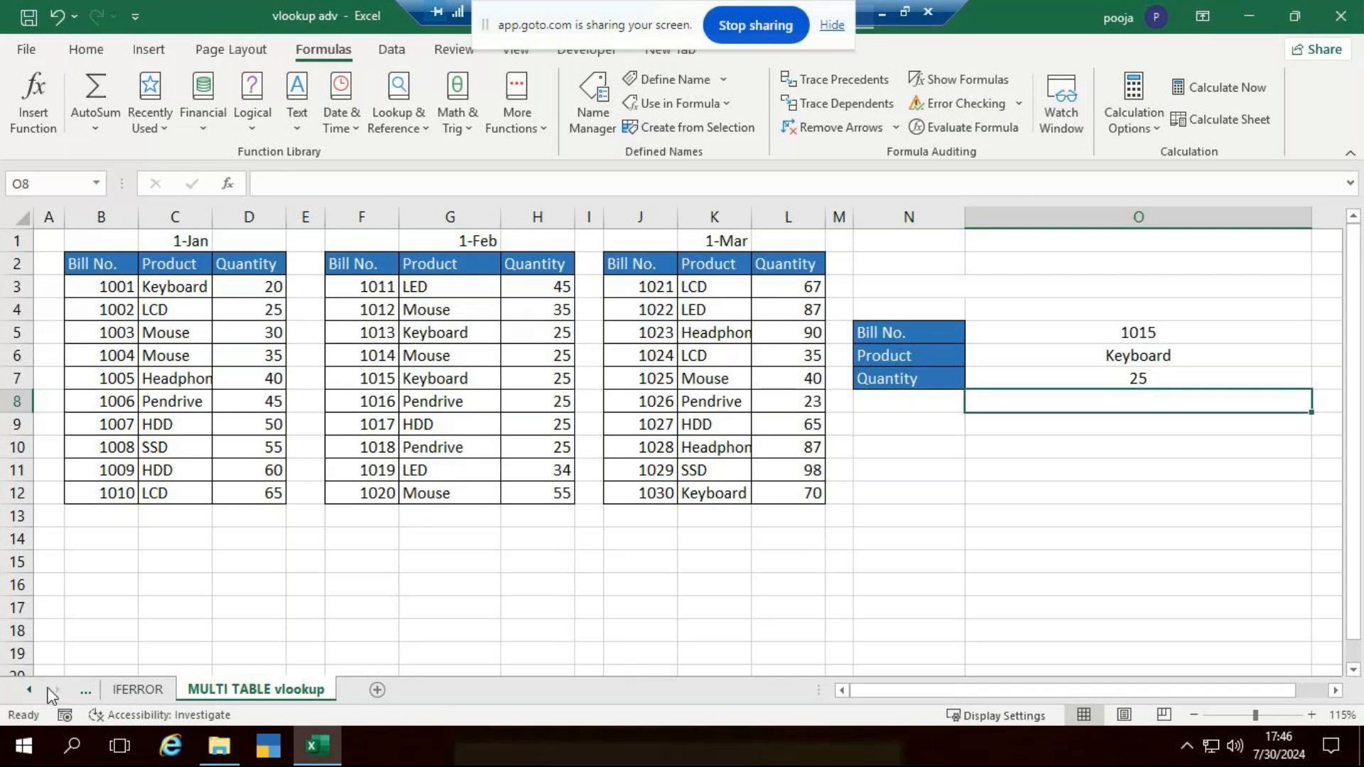
left_click(83, 689)
left_click(83, 689)
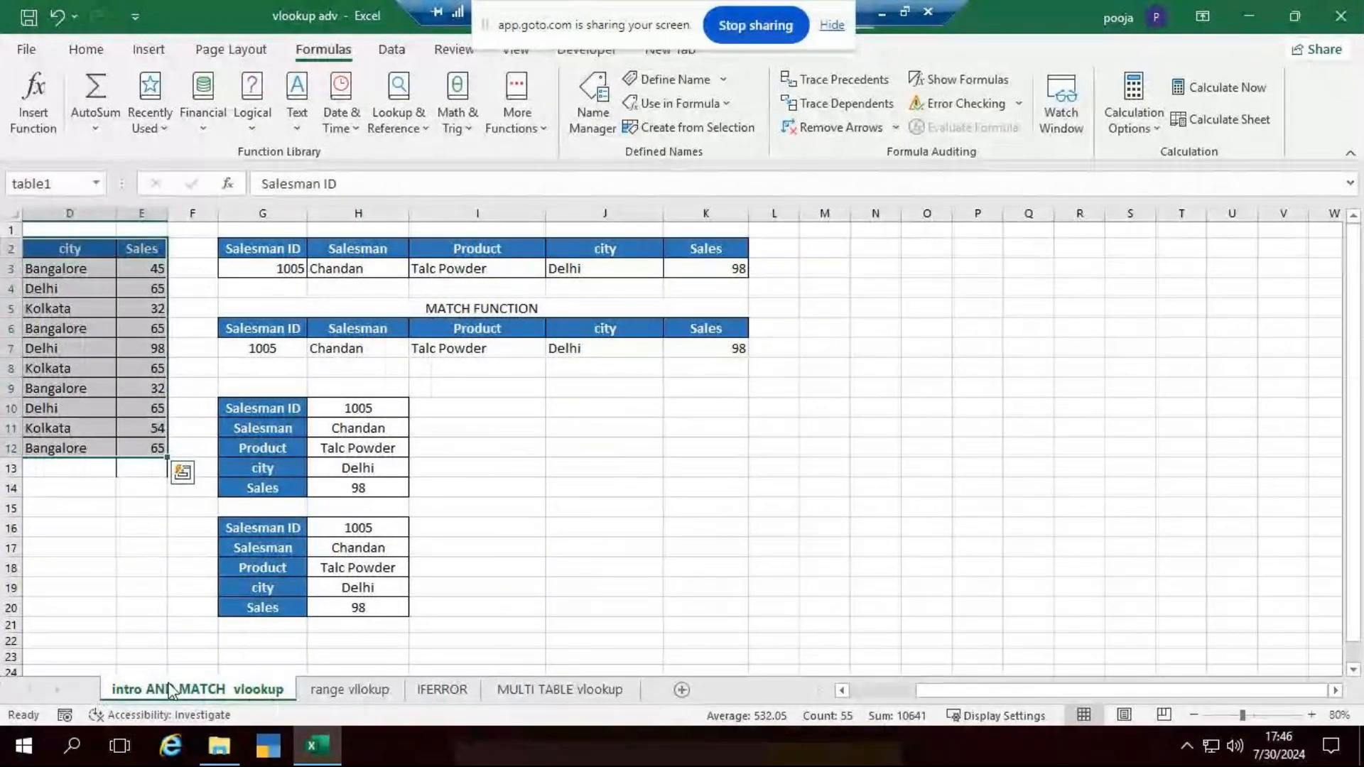
left_click_drag(923, 682, 606, 709)
left_click(944, 448)
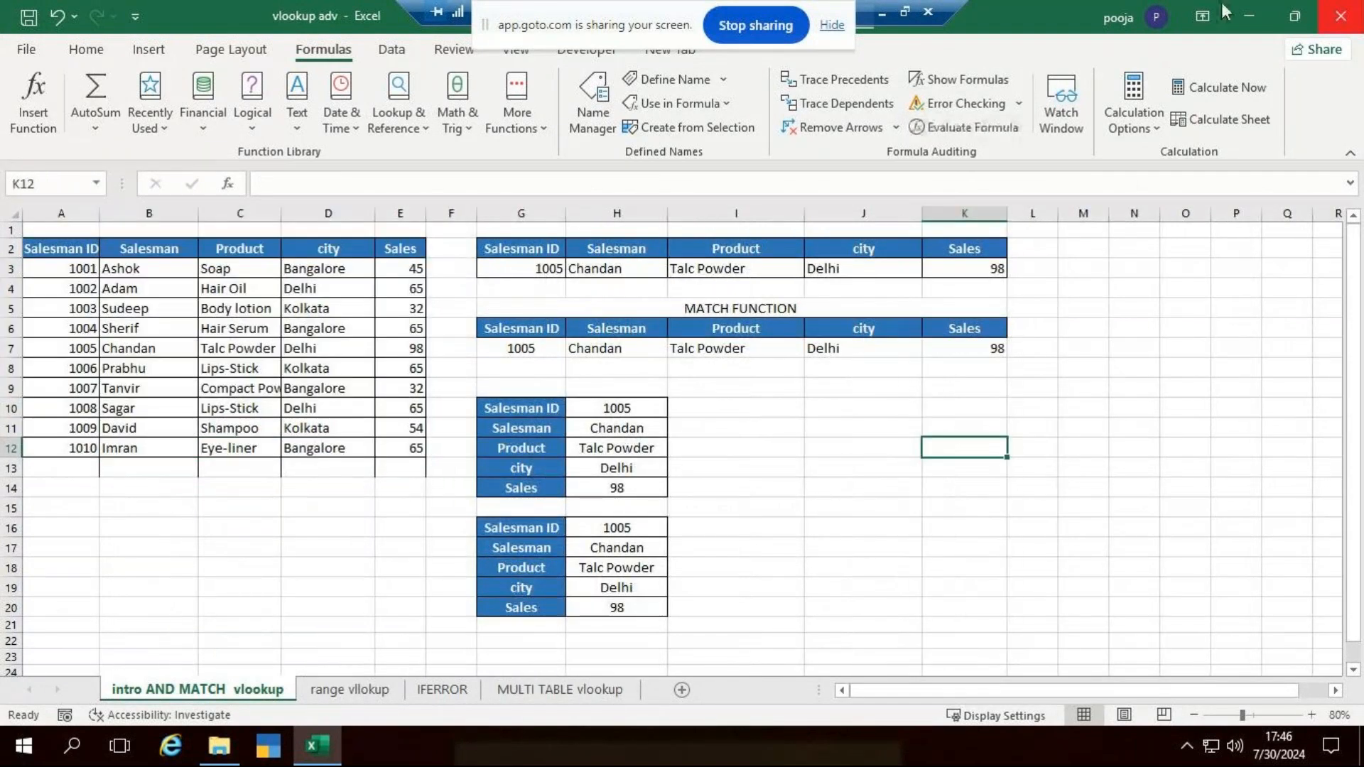
- Close the vlookup adv workbook without saving and minimize its folder window to reach the desktop
left_click(1341, 15)
left_click(682, 408)
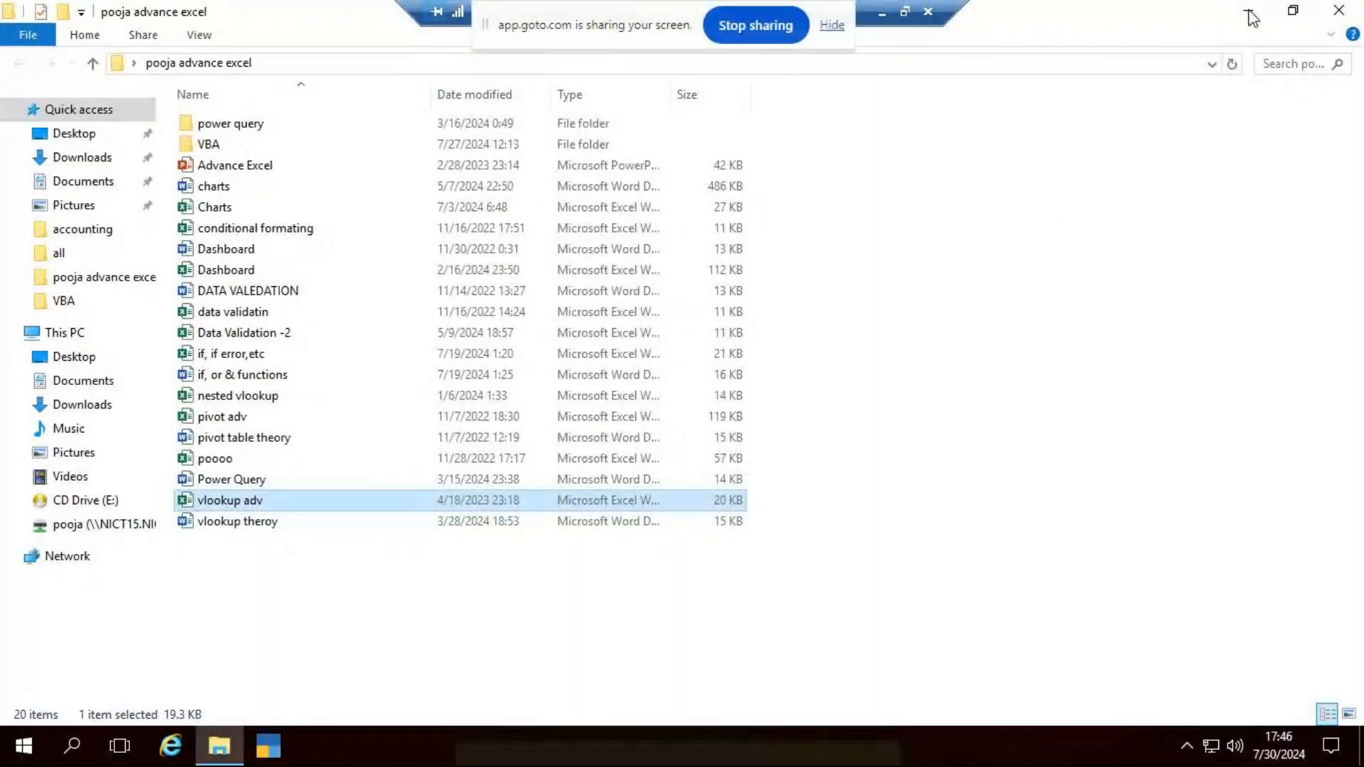
left_click(1249, 14)
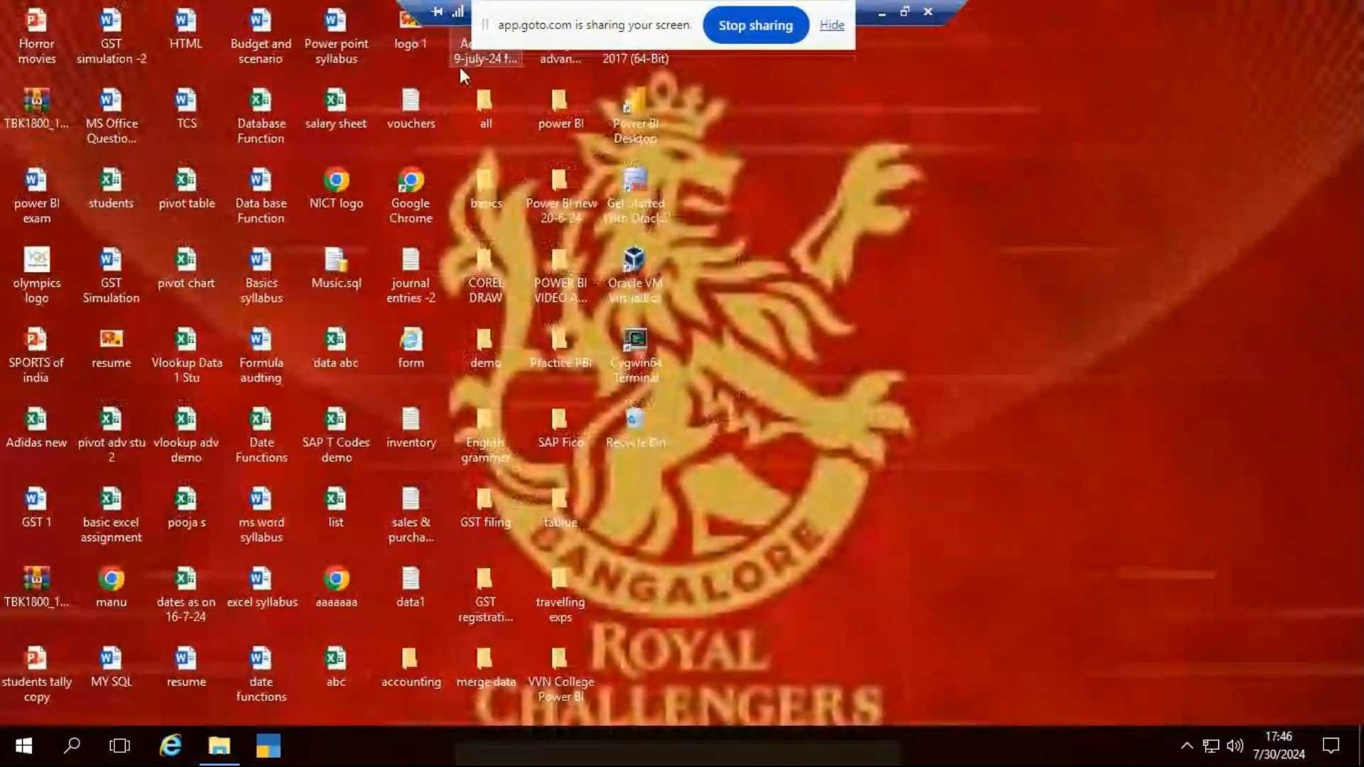
- Open basic excel assignment 9 from the Adv excel 9-july-24 for MCC CLG folder and look through its sheets for lookup data
double_click(497, 58)
double_click(329, 124)
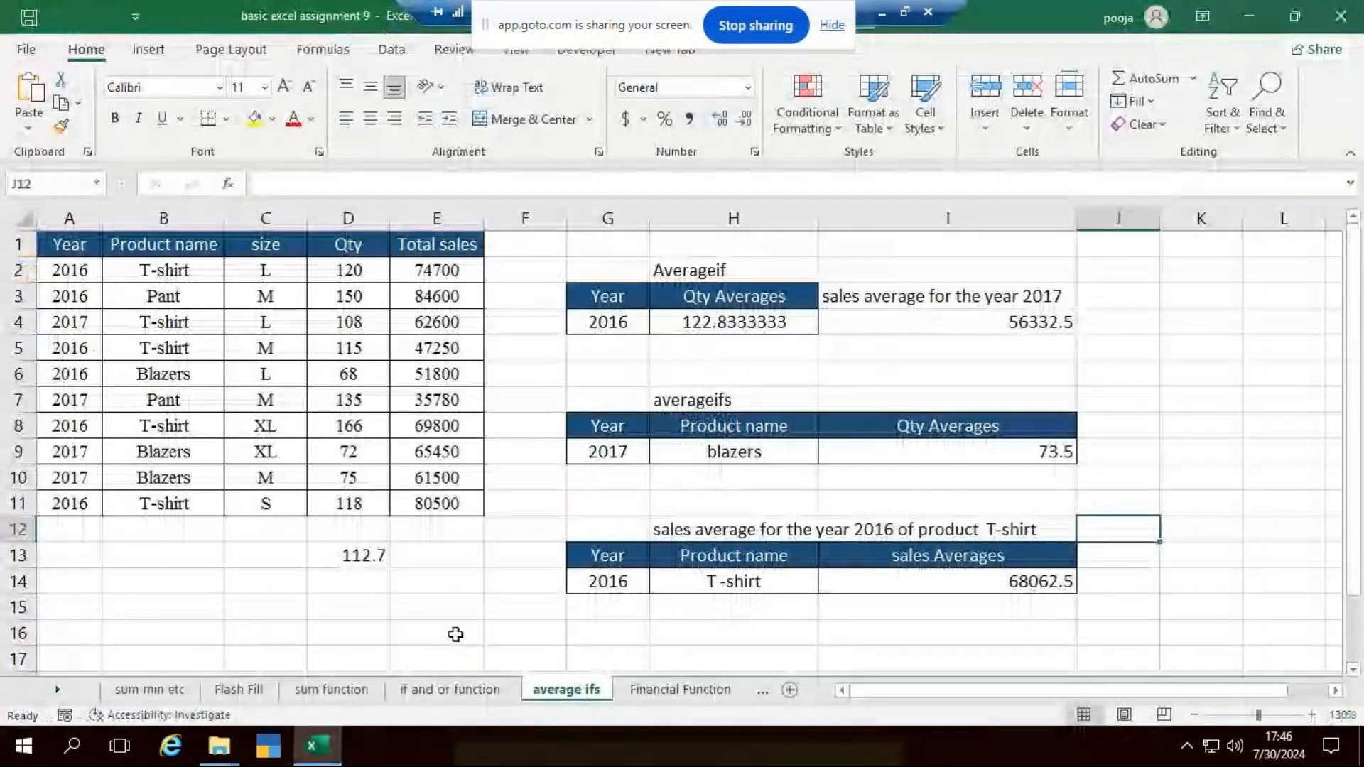
left_click(701, 690)
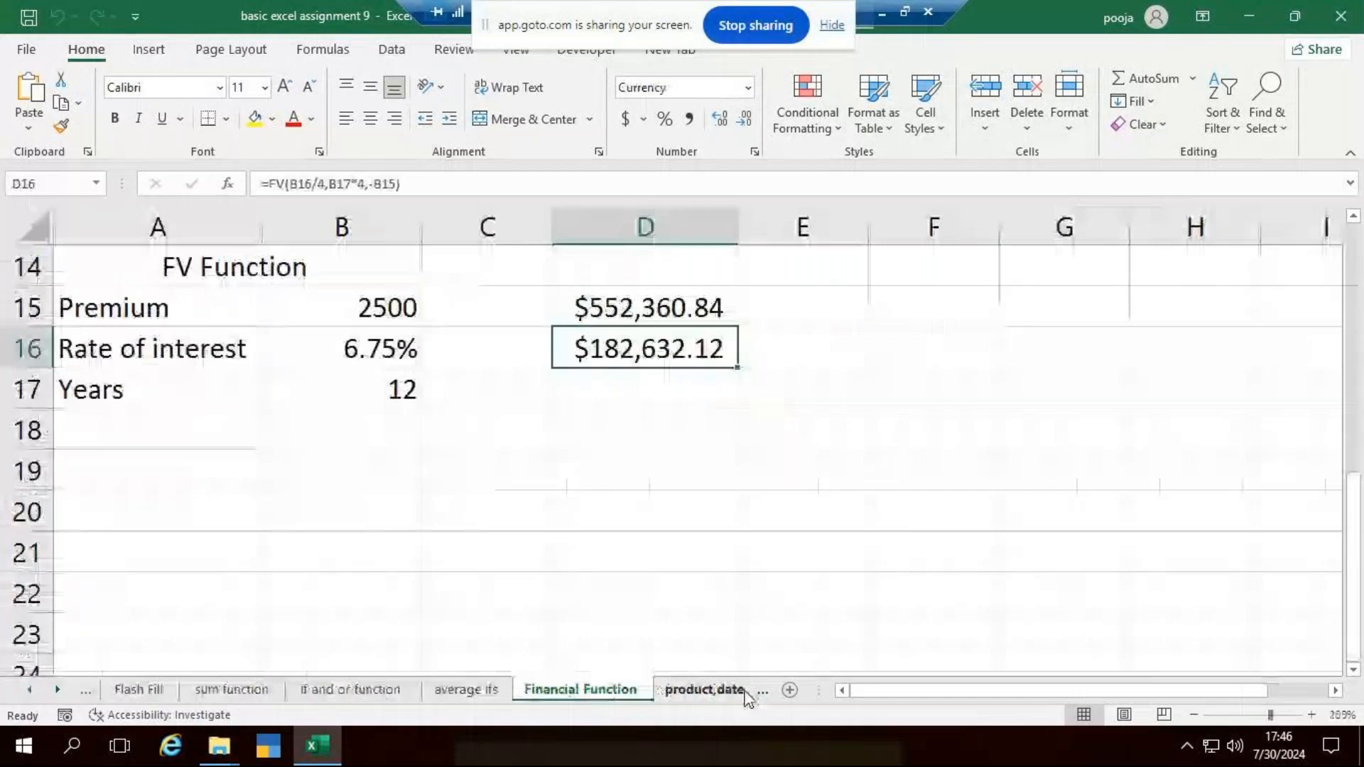
left_click(743, 694)
left_click(756, 690)
left_click(757, 691)
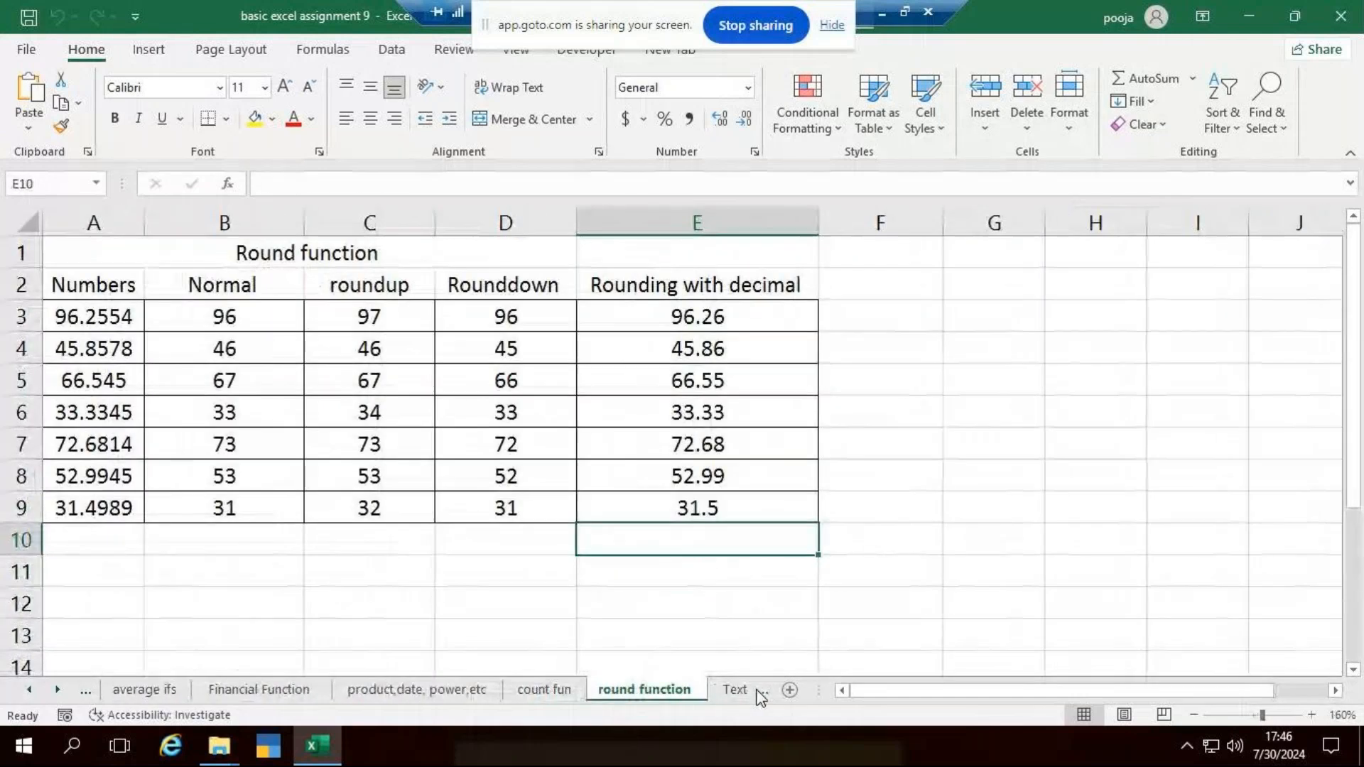
left_click(757, 691)
left_click(757, 690)
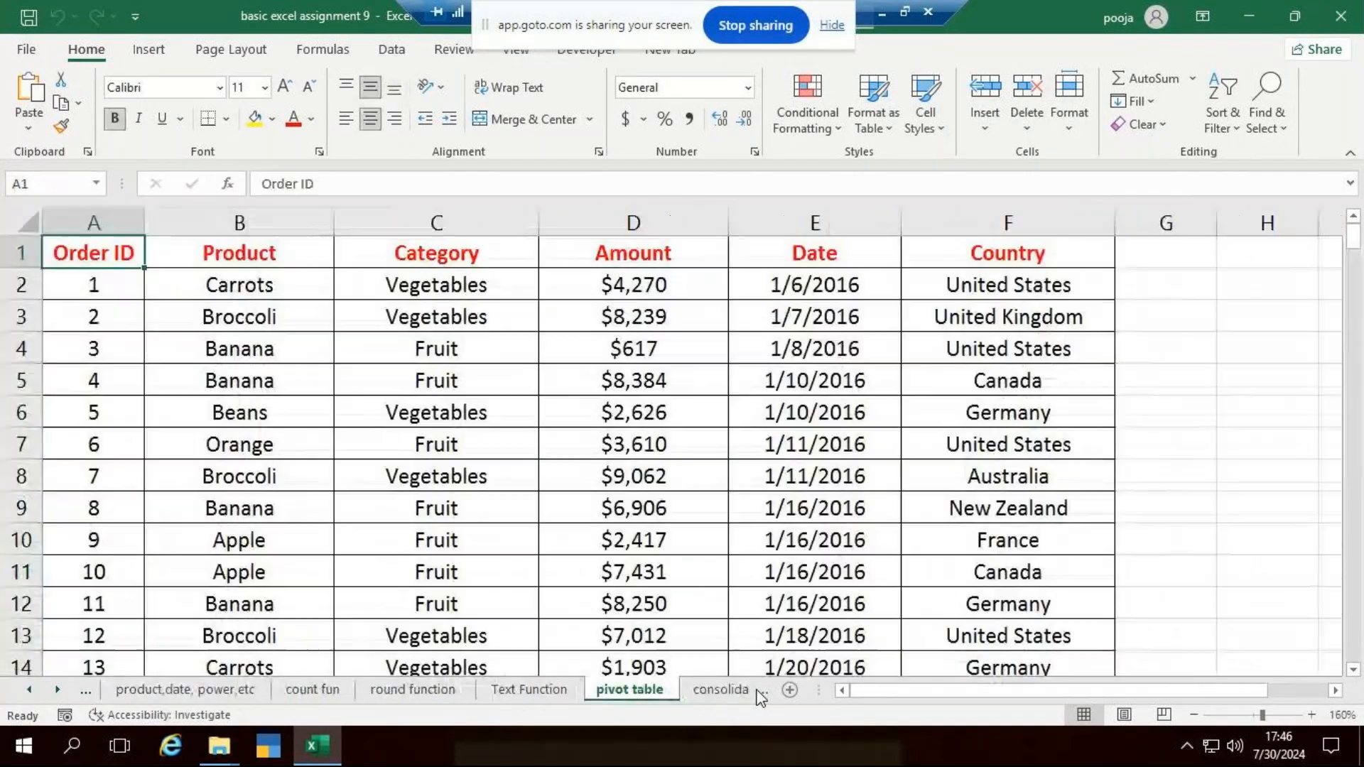
left_click(757, 691)
left_click(86, 692)
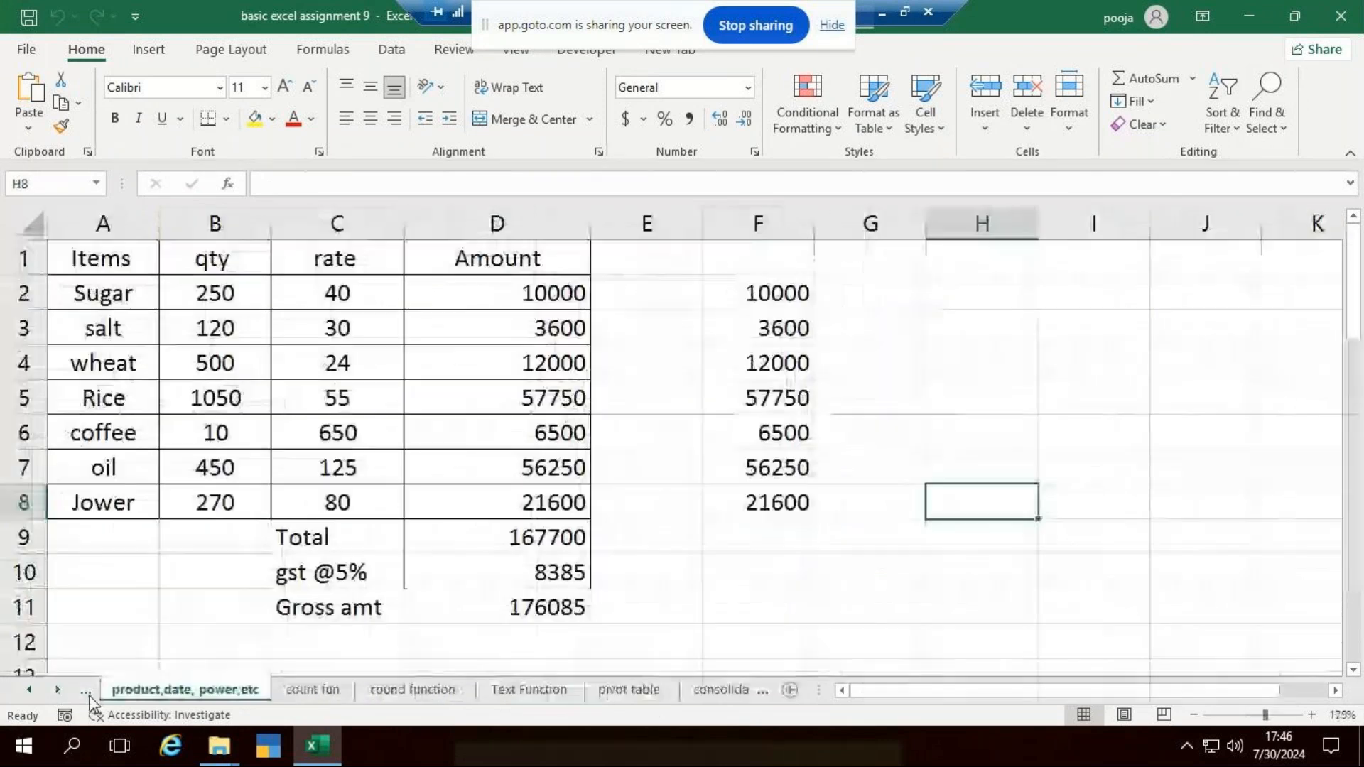
left_click(88, 694)
left_click(88, 694)
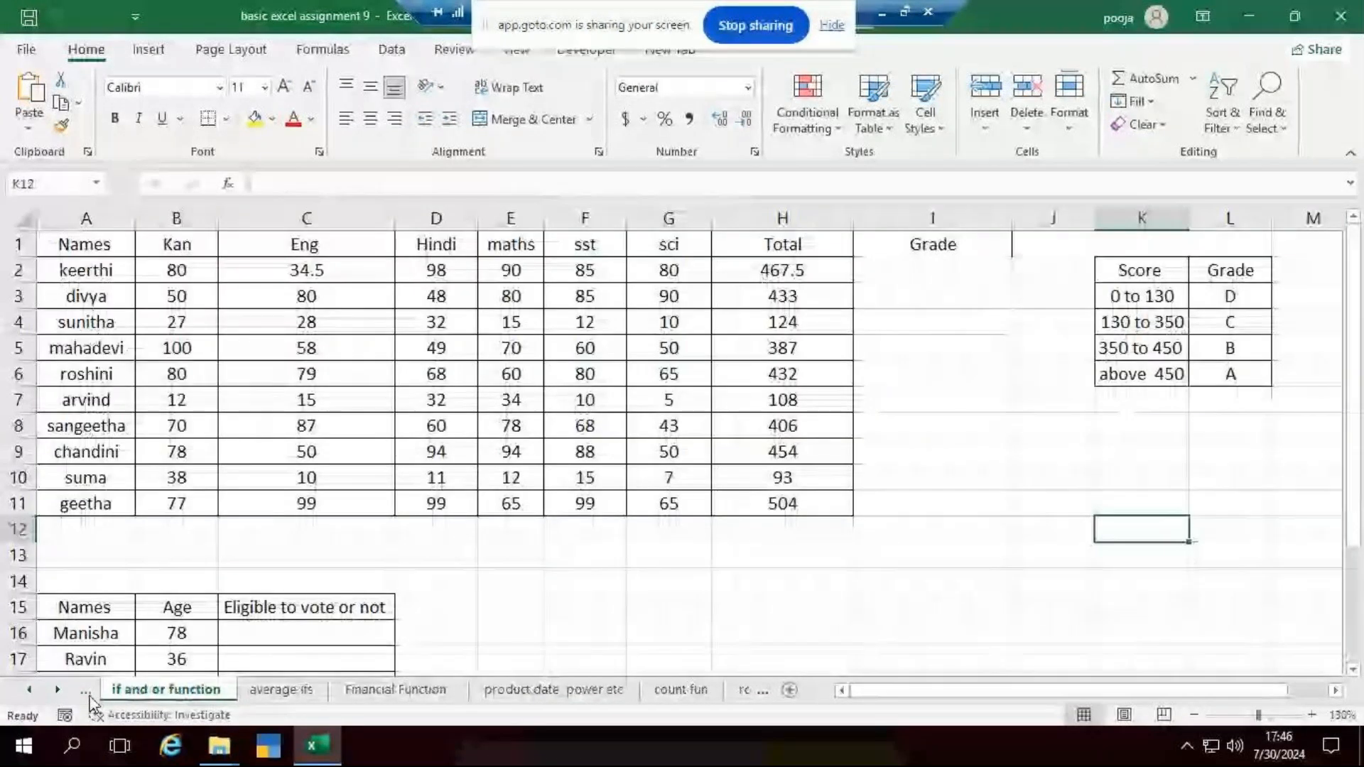
left_click(88, 696)
left_click(88, 696)
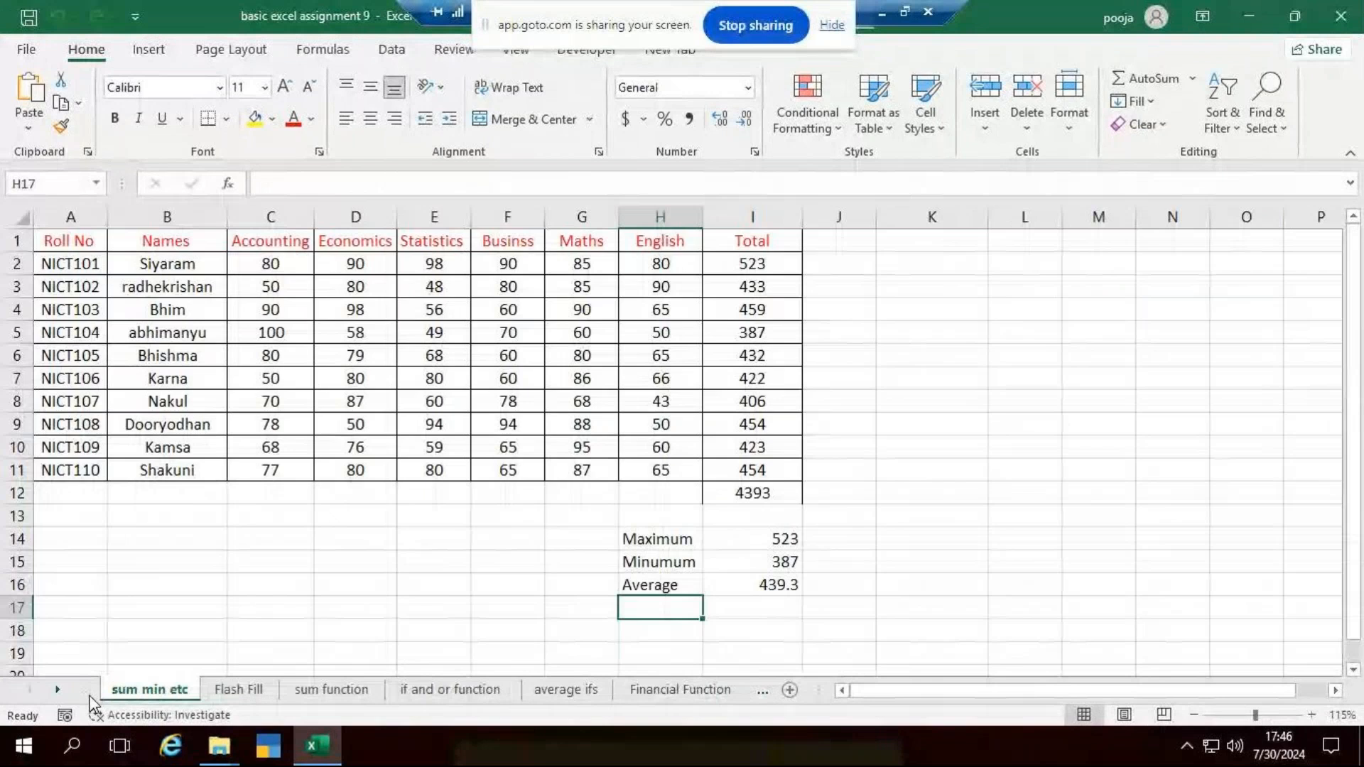
- Close this workbook and open the lookup function sheet of the basic excel assignment workbook from the desktop
left_click(1361, 4)
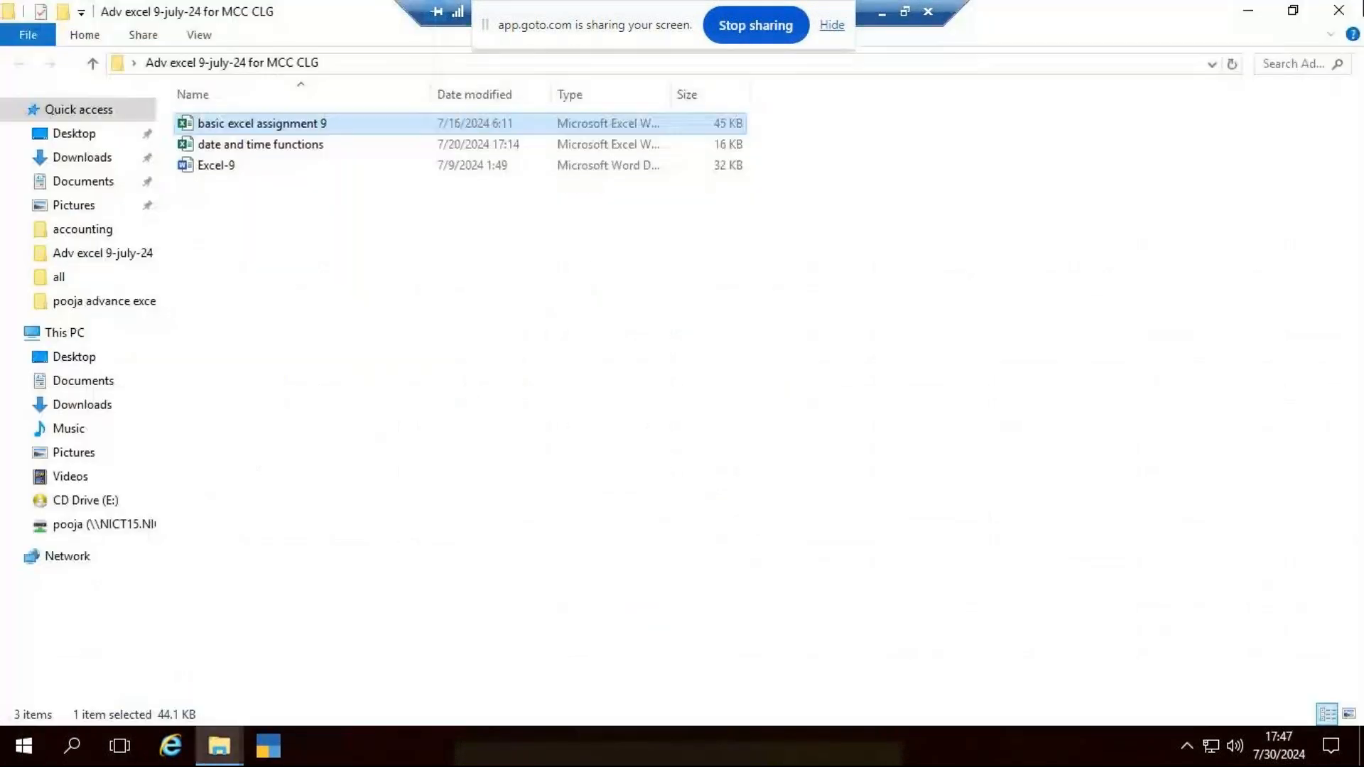
left_click(1248, 10)
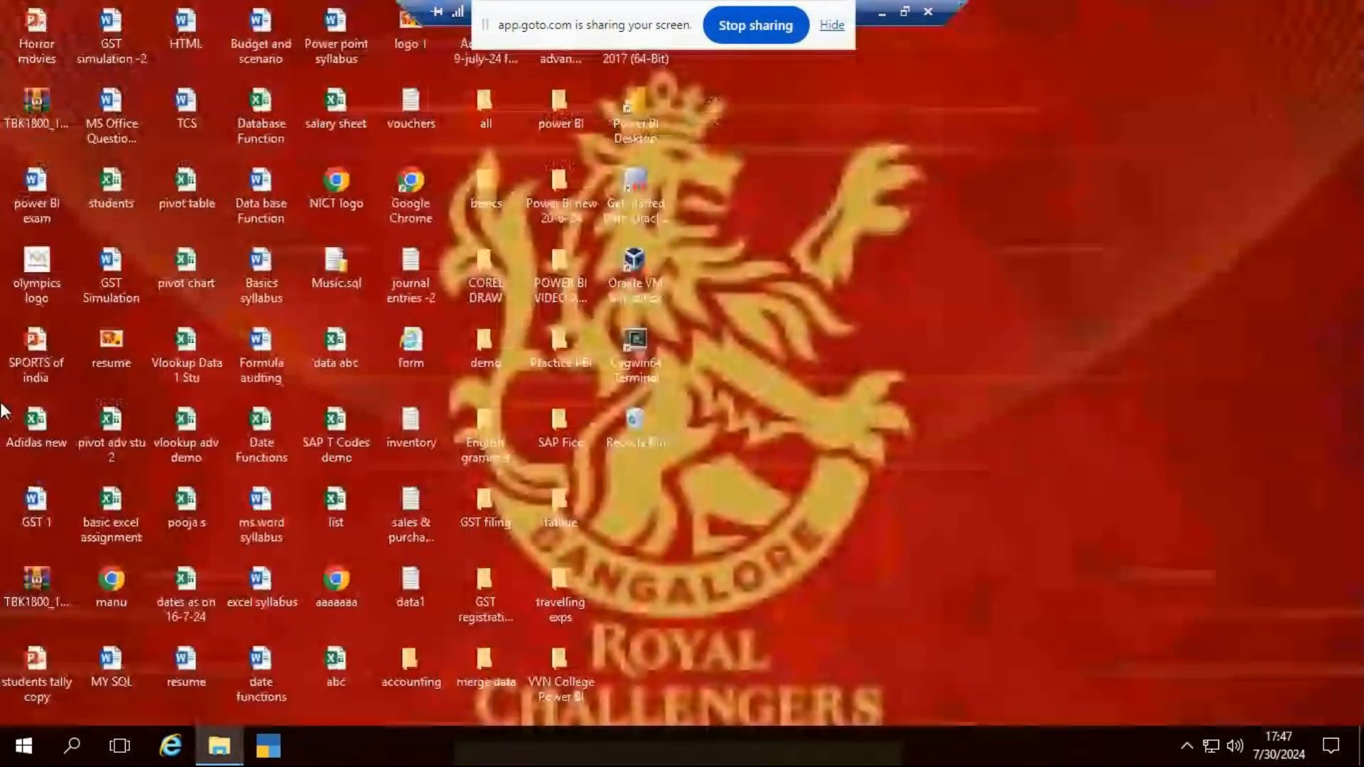
double_click(111, 515)
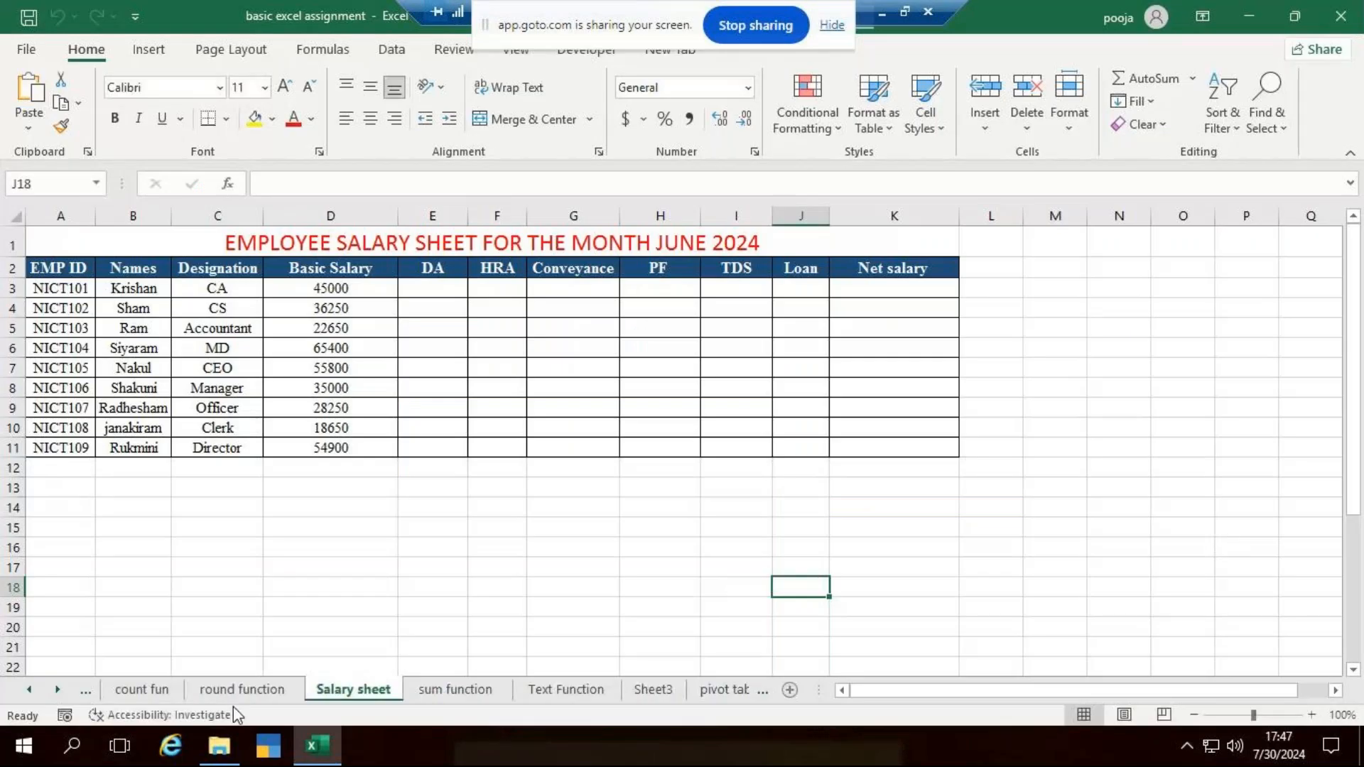
left_click(152, 695)
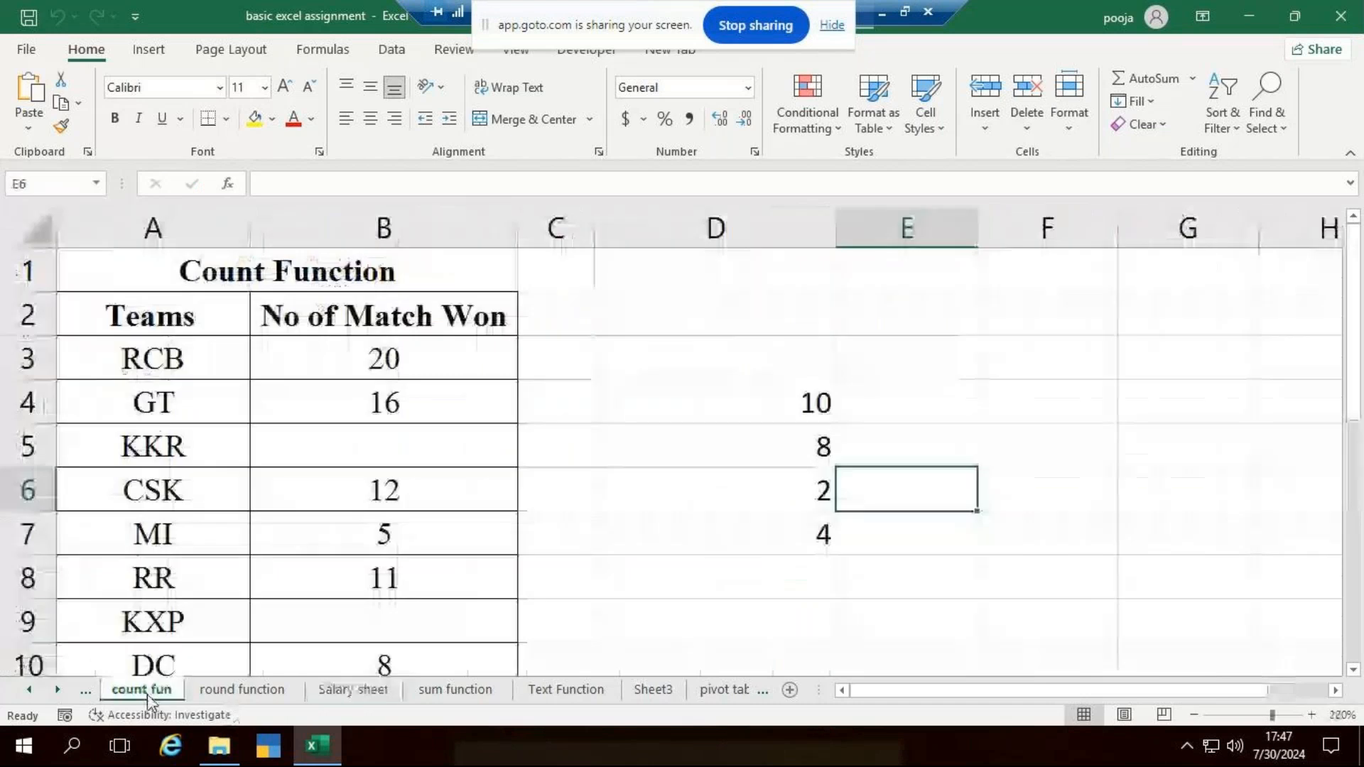
left_click(86, 693)
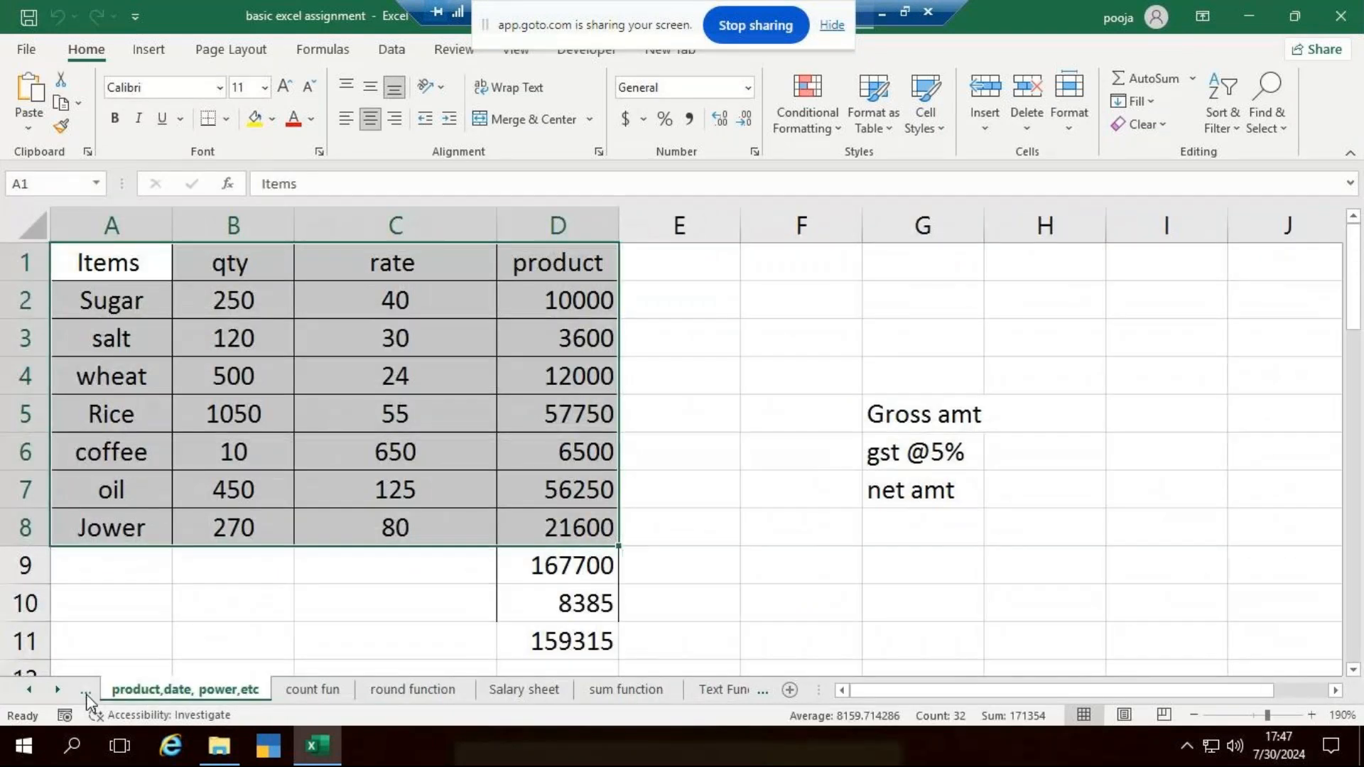
left_click(86, 694)
left_click(862, 513)
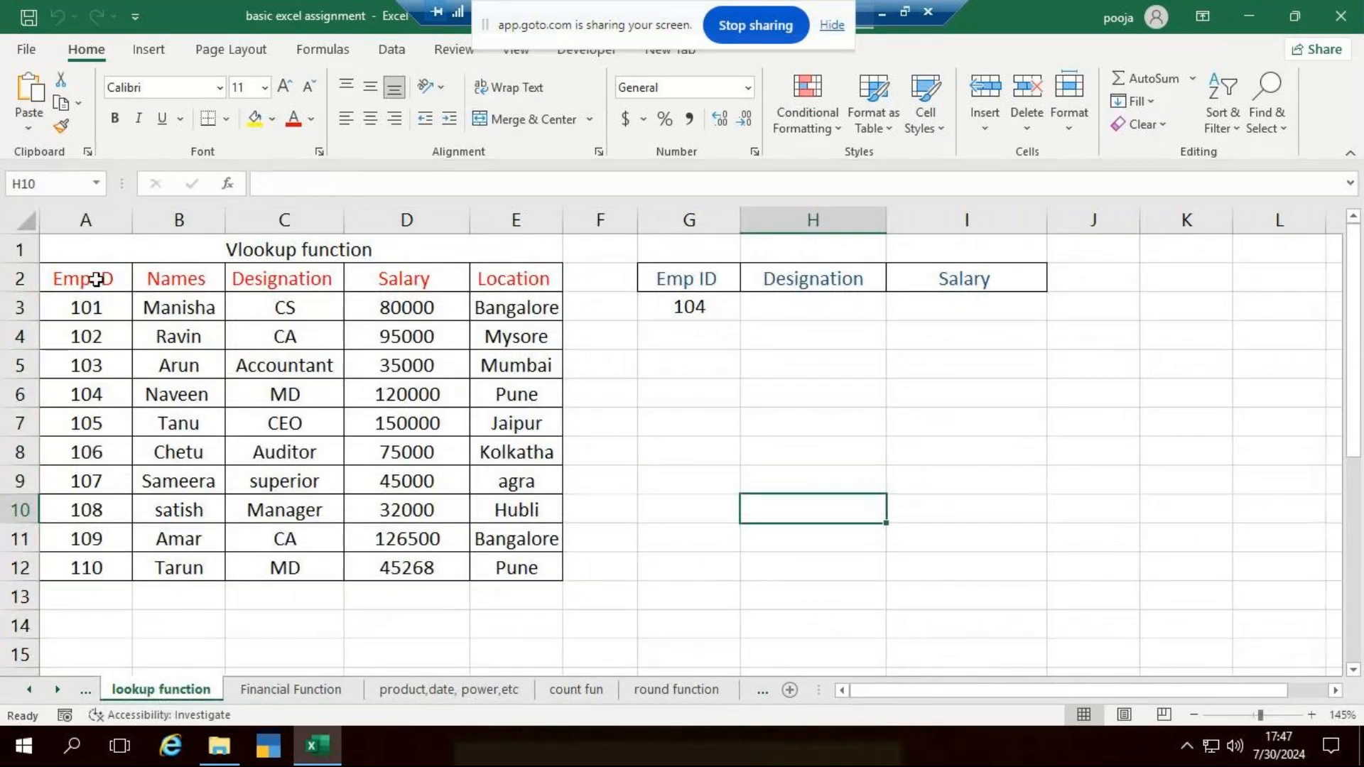
- Copy the employee table A2:E12, from Emp ID to Location, into a new blank workbook starting at A1
left_click_drag(100, 280, 426, 425)
left_click_drag(491, 476, 519, 581)
key("ctrl+c")
key("ctrl+n")
scroll(300, 344, "up", 7)
key("ctrl+v")
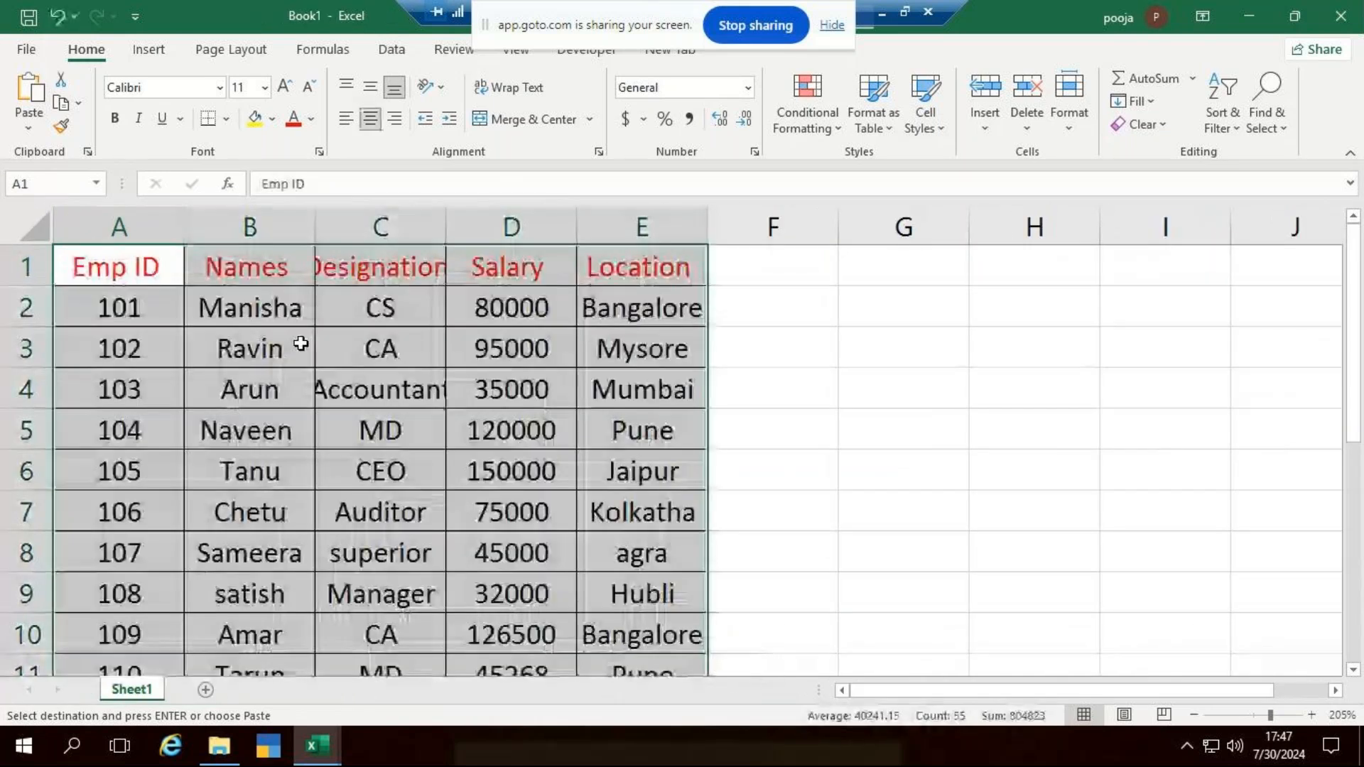
- Autofit the Designation and Location column widths of the pasted employee table
scroll(341, 202, "down", 2)
double_click(382, 223)
left_click(843, 305)
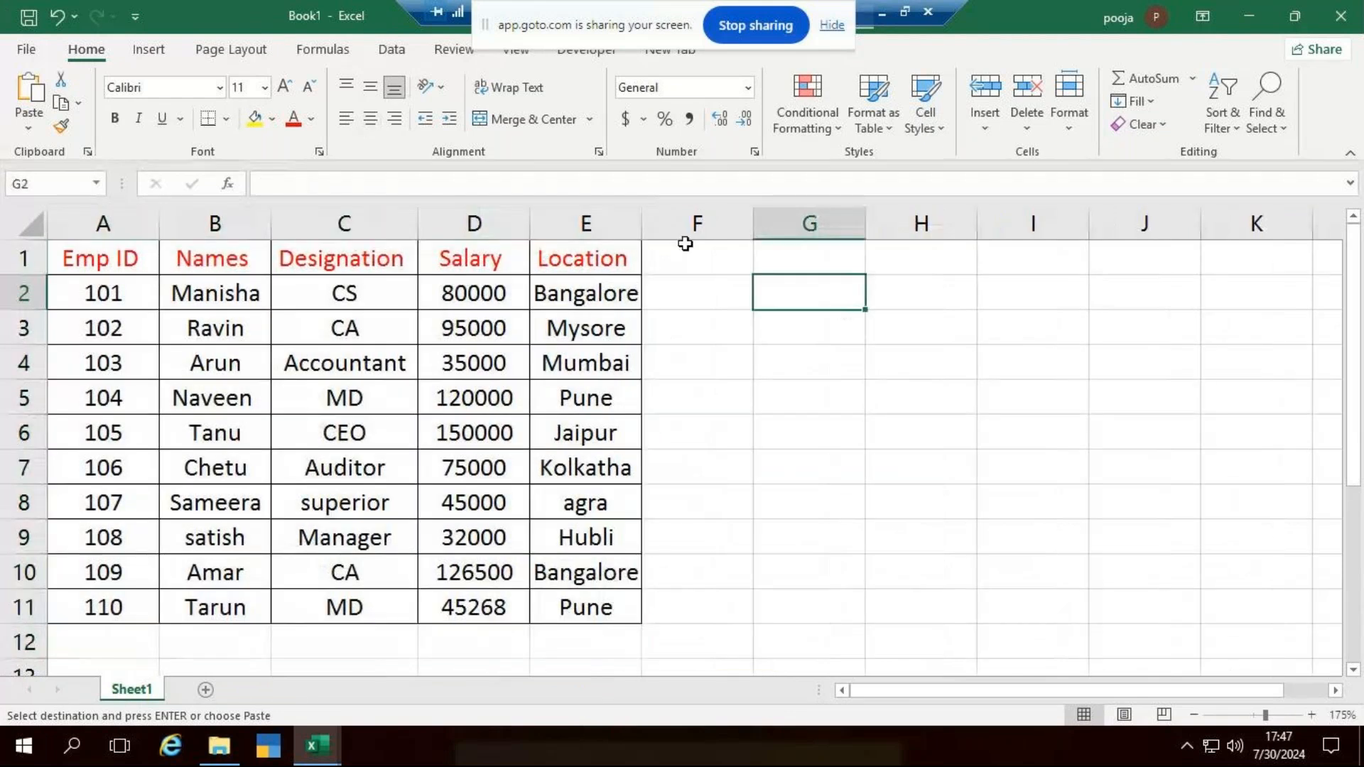
double_click(640, 237)
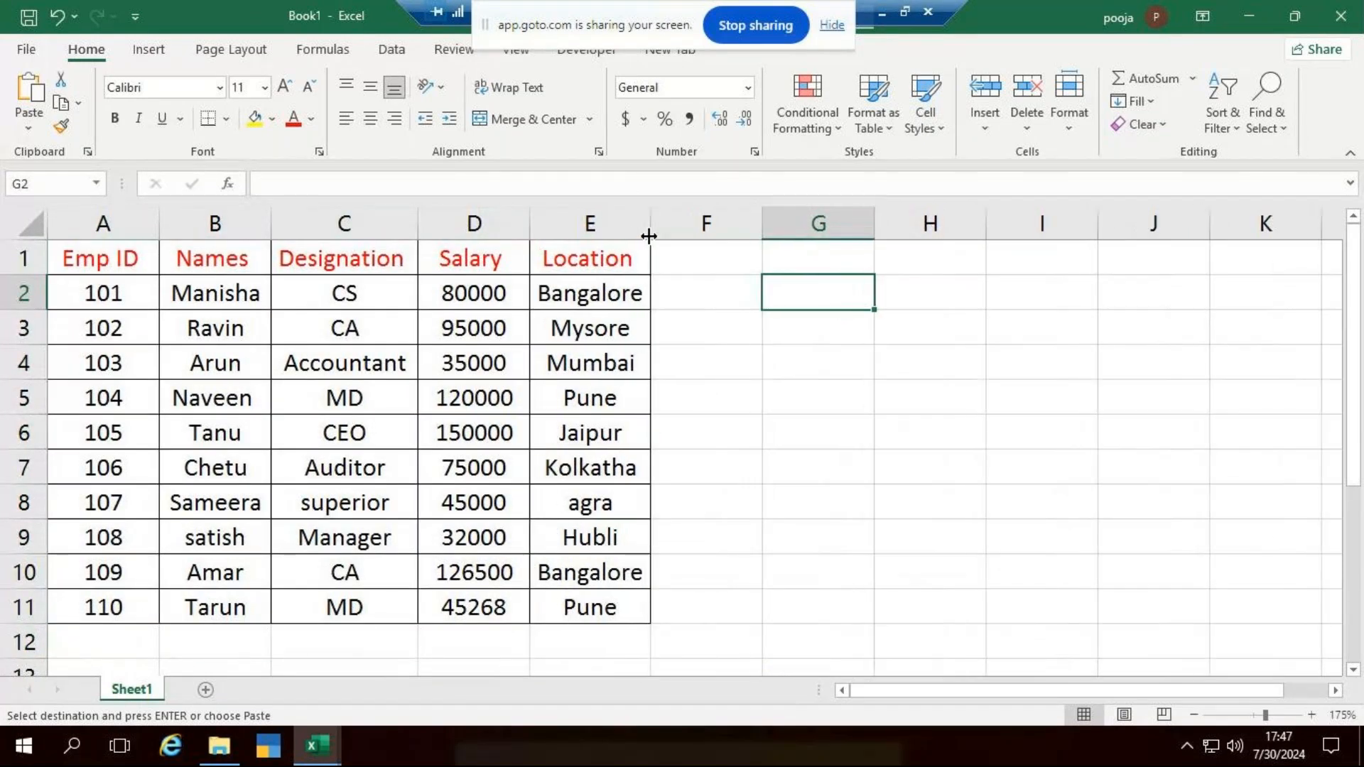
left_click(985, 448)
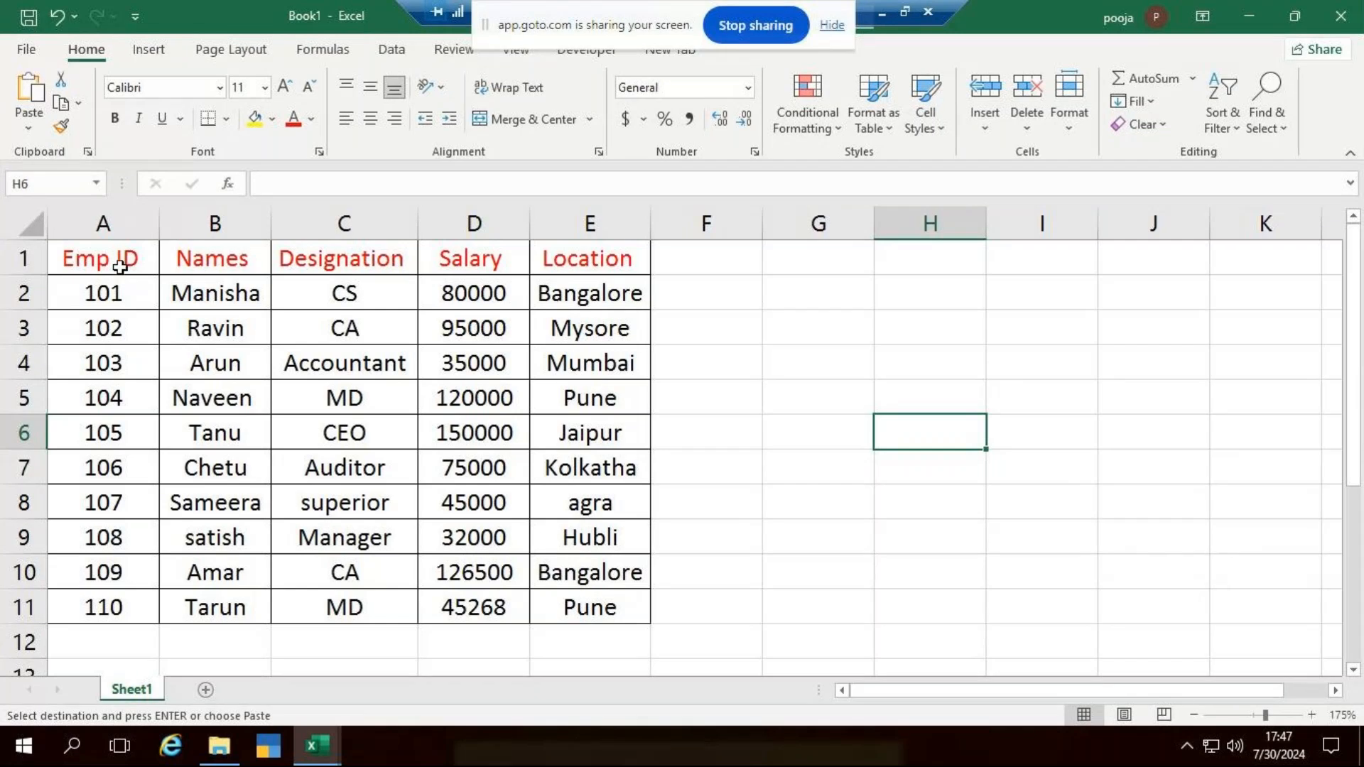
- Add the prefix NICT to the Emp IDs in cells A2 and A3
double_click(86, 291)
type("NICT")
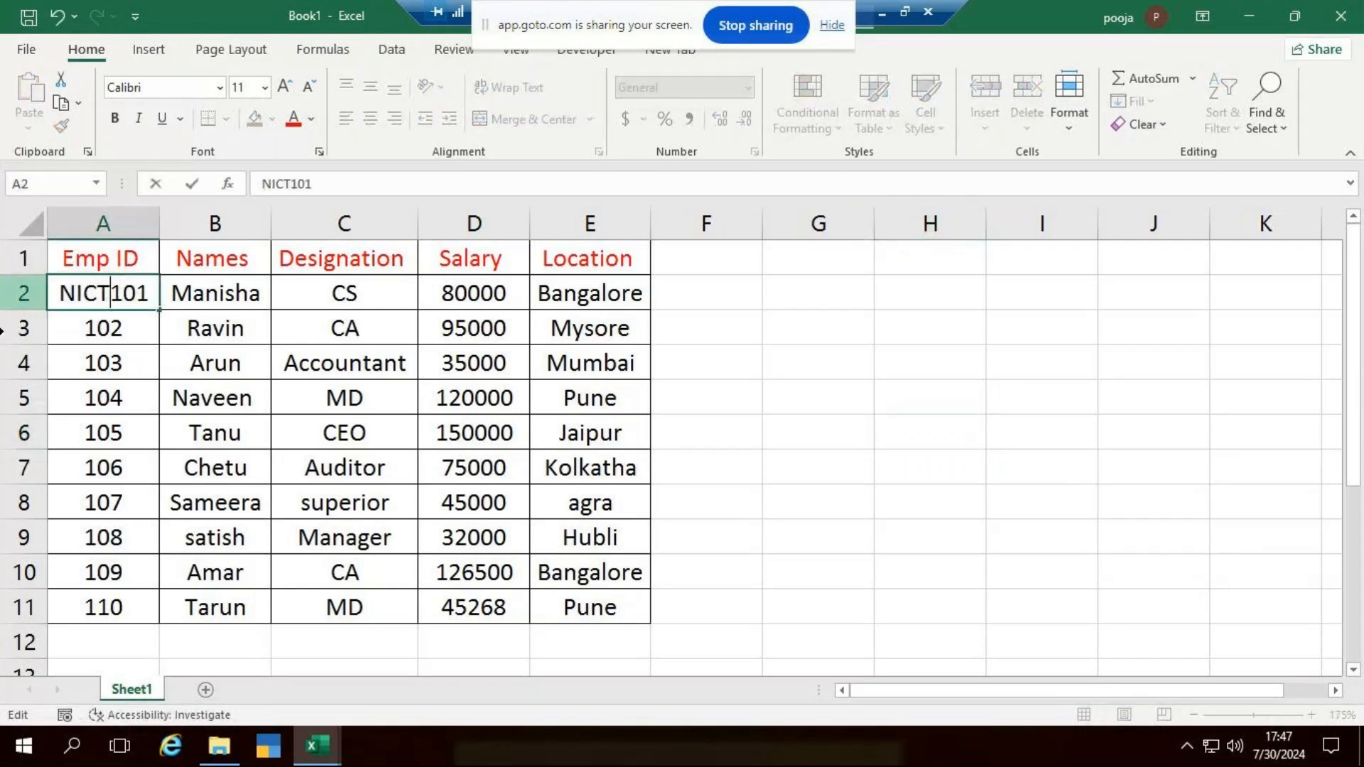
left_click(74, 319)
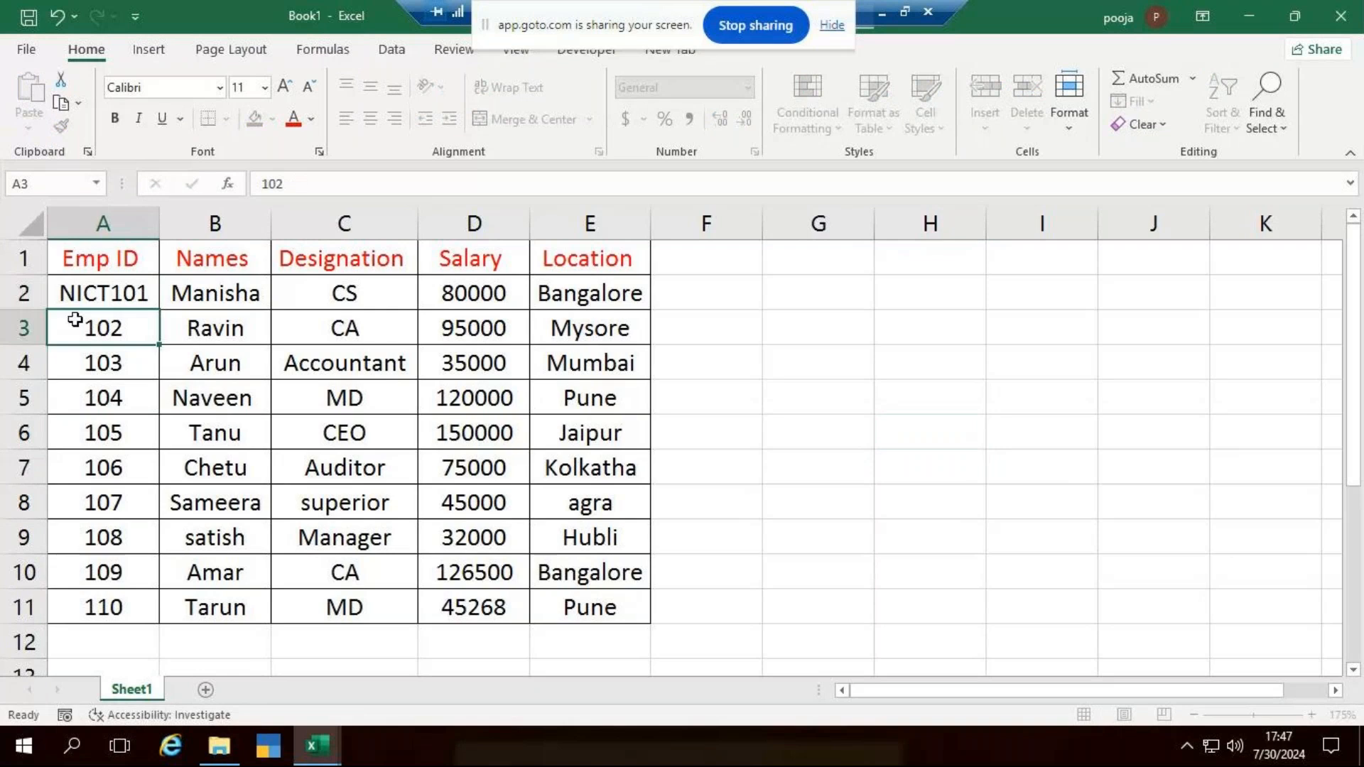
double_click(74, 320)
type("NICT")
key("Return")
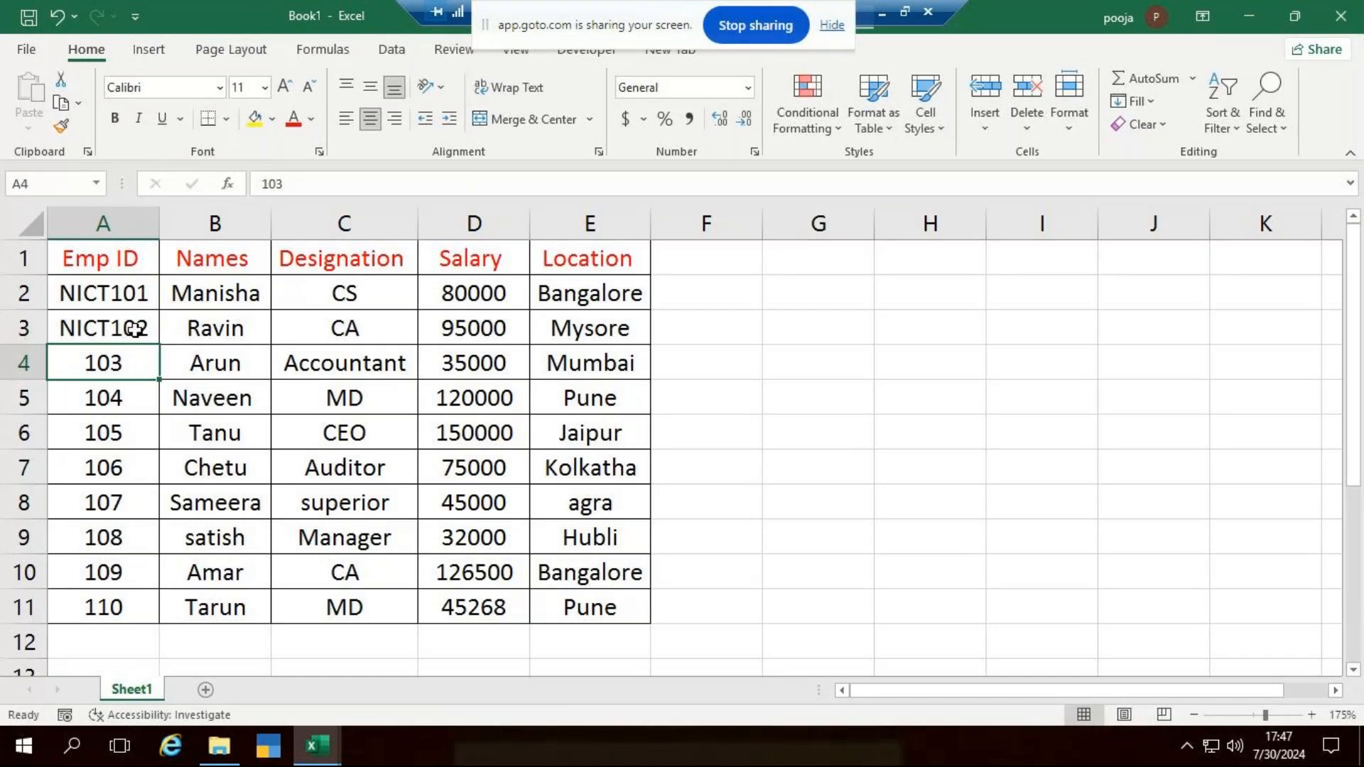
- Fill the NICT-prefixed Emp ID series from A2:A3 down through A11
left_click_drag(135, 294, 122, 354)
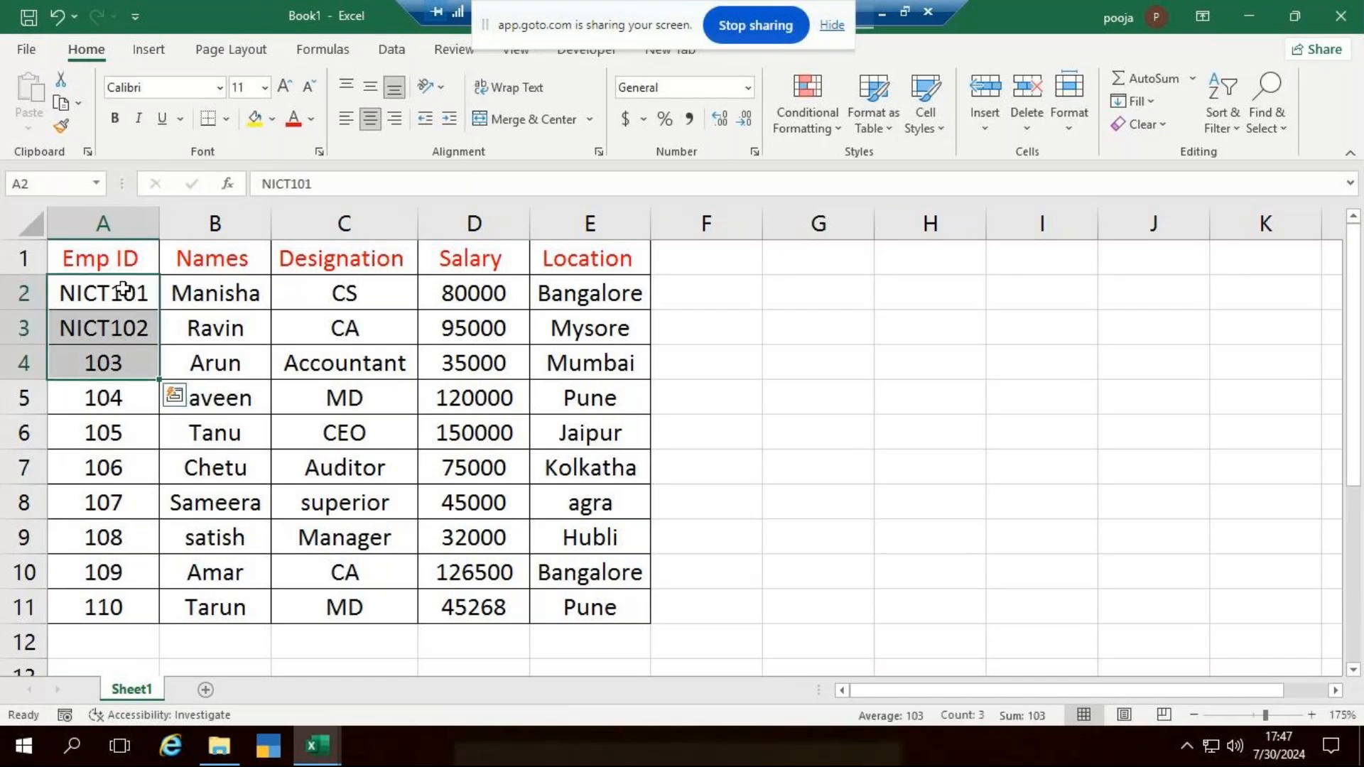
left_click(125, 290)
left_click(131, 331, "shift")
double_click(160, 346)
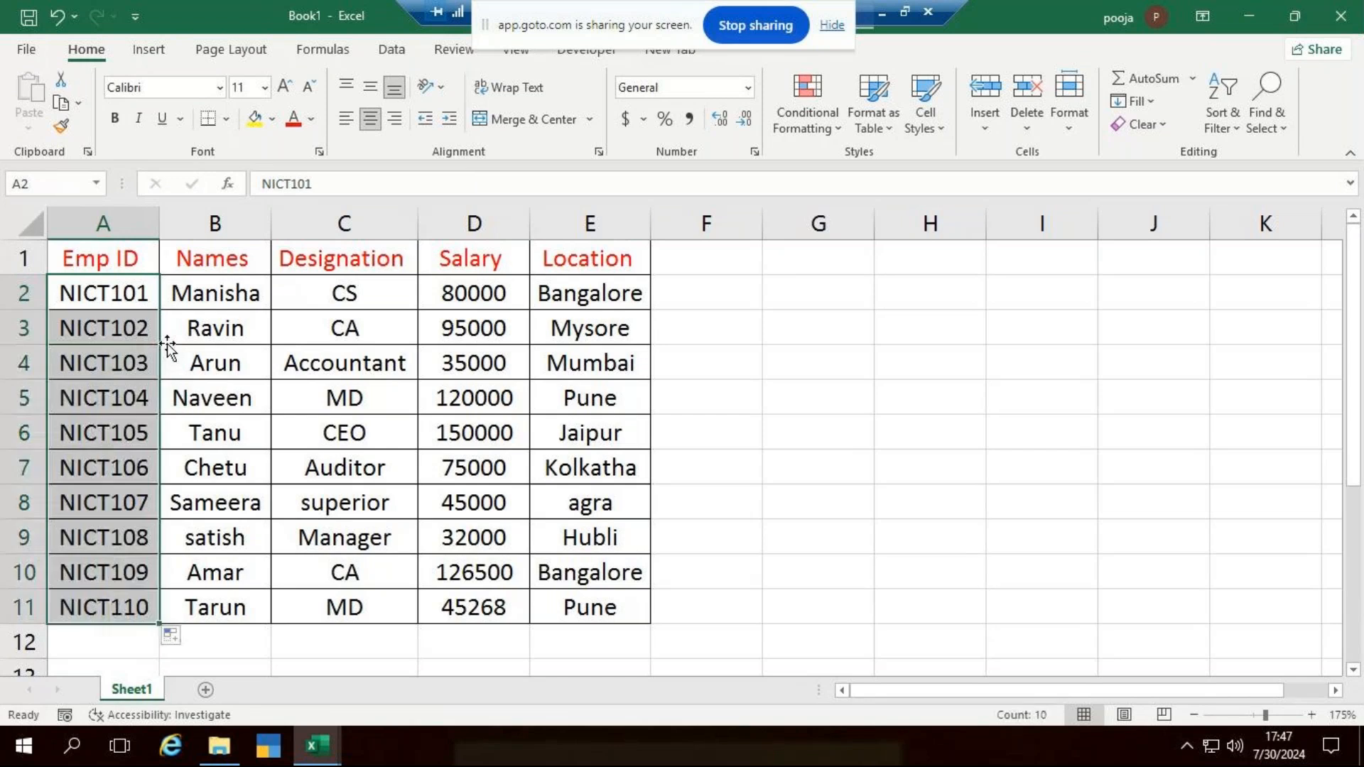
left_click(857, 460)
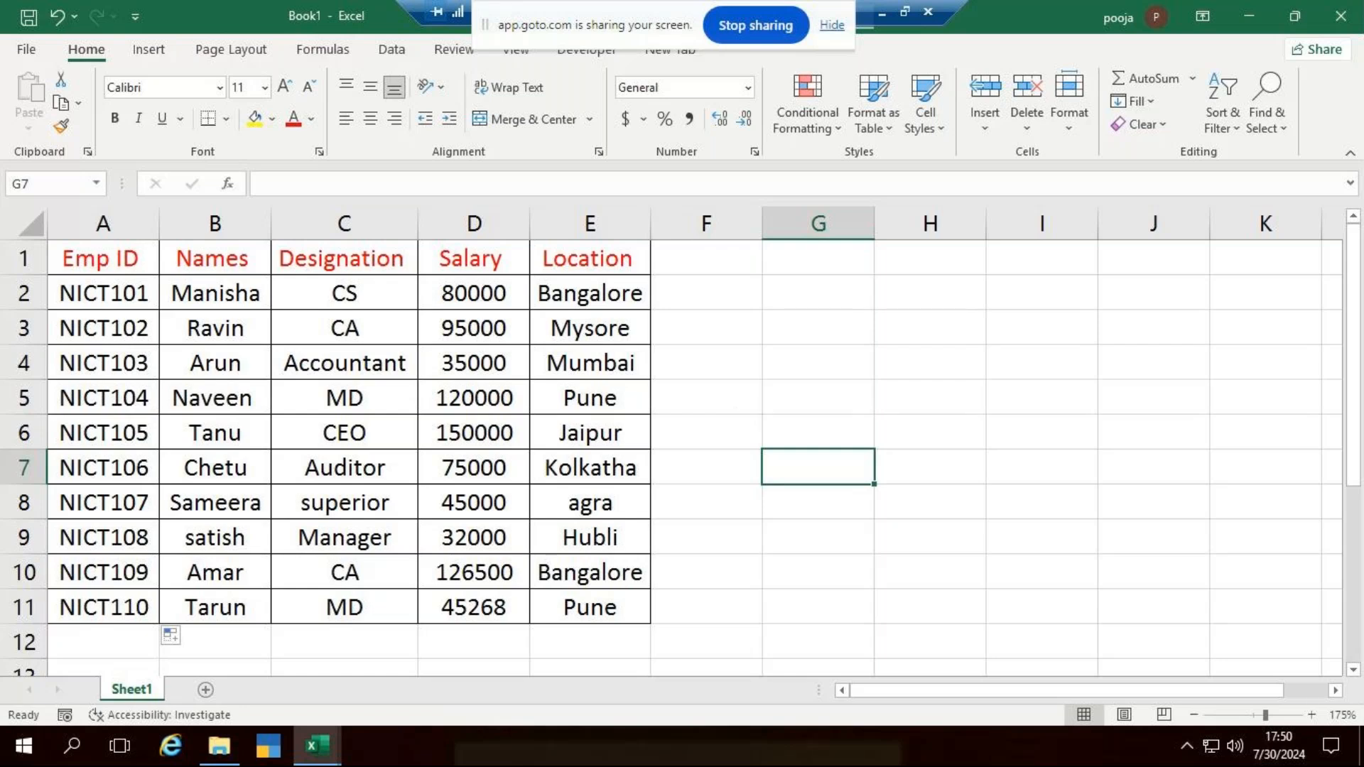
- Examine the employee table's columns A to E one by one to review the column order from Emp ID to Location
left_click(103, 223)
left_click(215, 223)
left_click(370, 233)
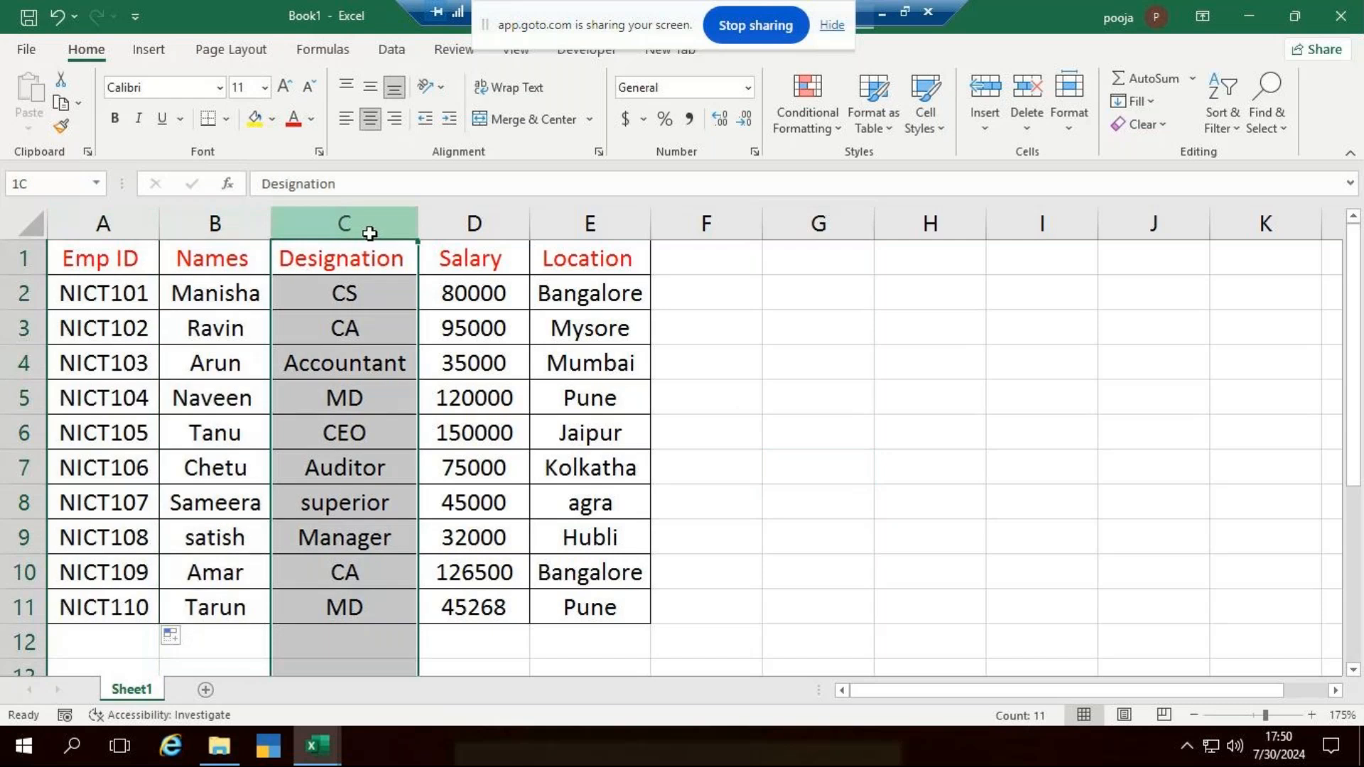
left_click(494, 226)
left_click(567, 228)
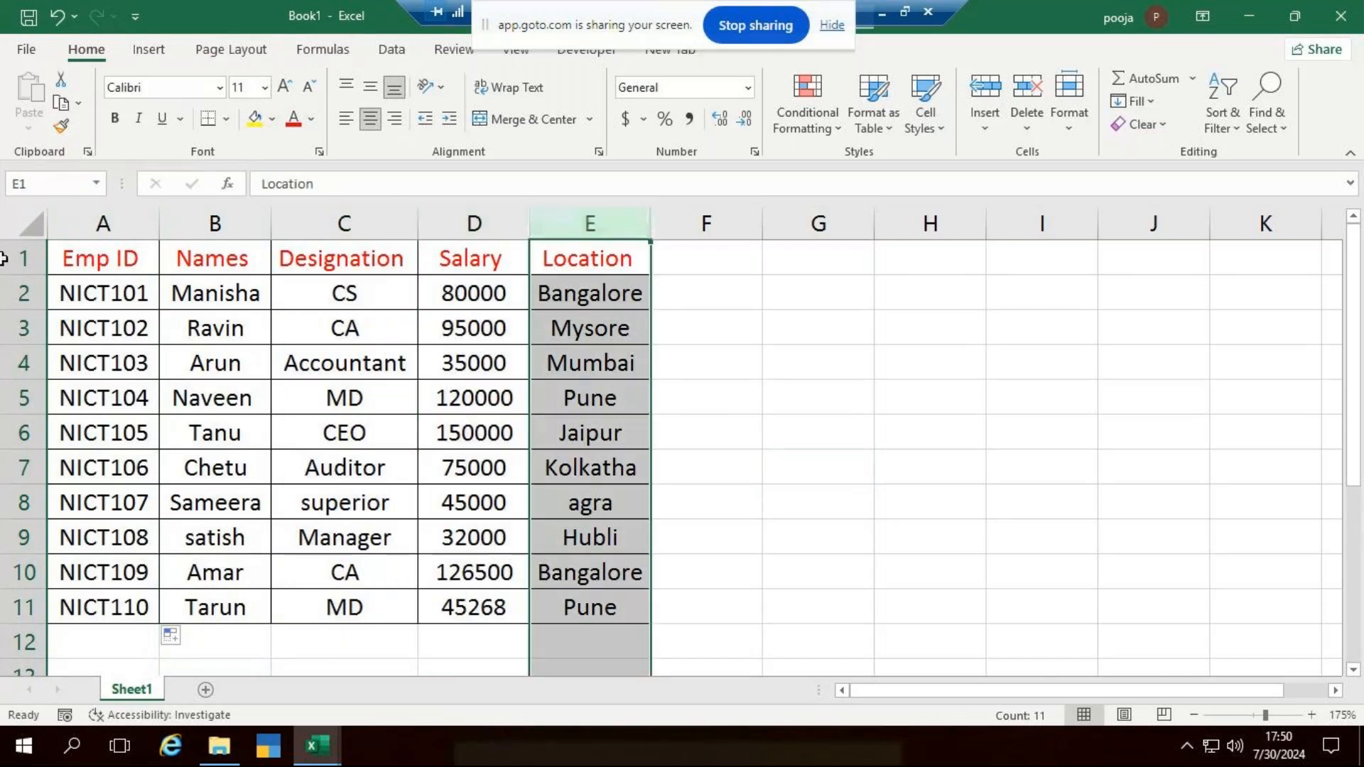
left_click(131, 225)
left_click(206, 221)
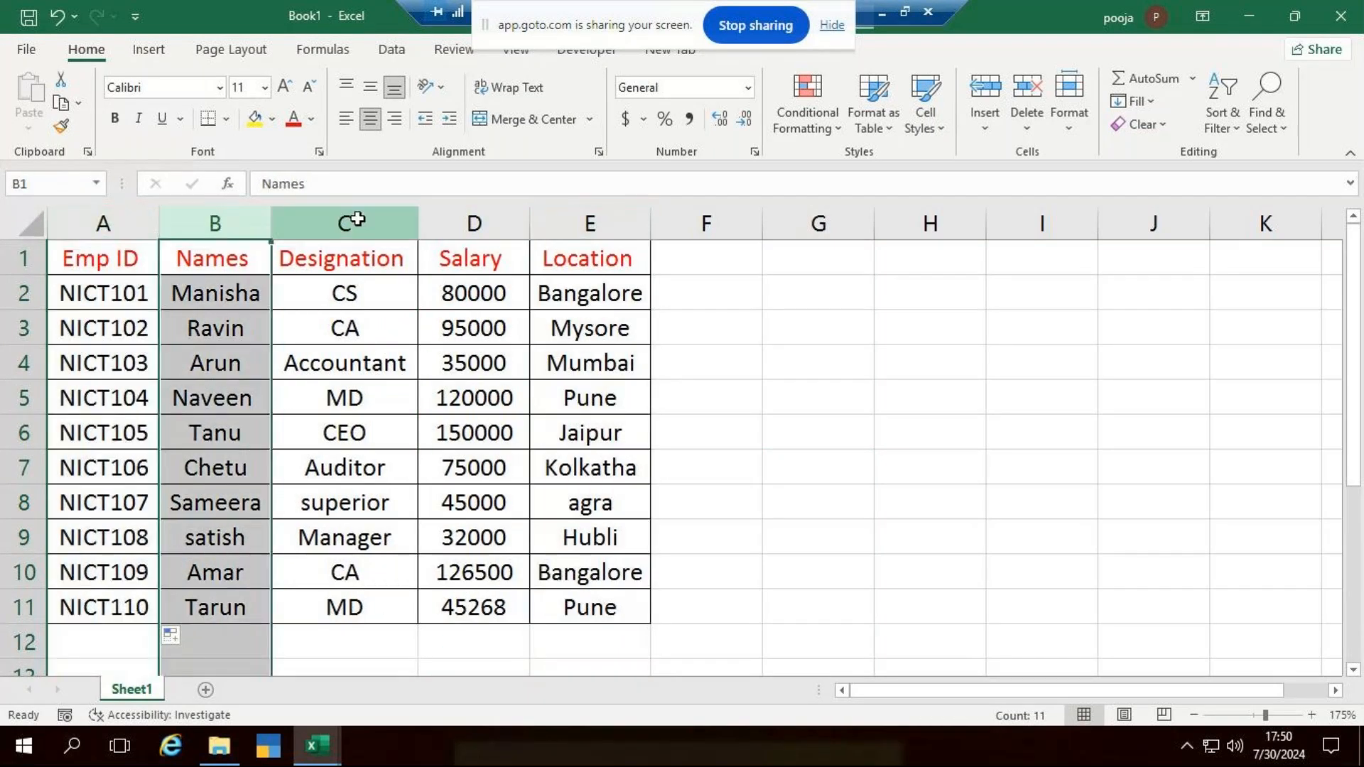
left_click(357, 221)
left_click(503, 222)
left_click(600, 222)
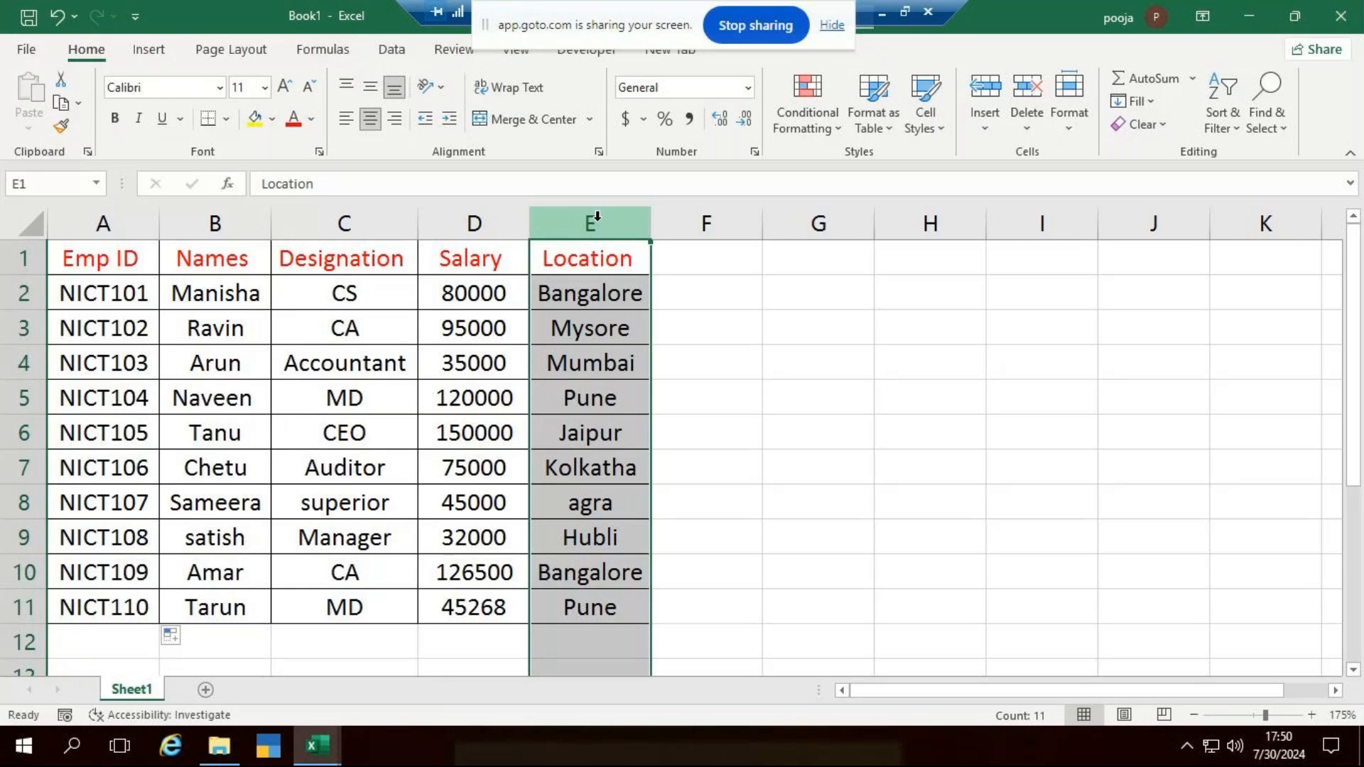
left_click(786, 417)
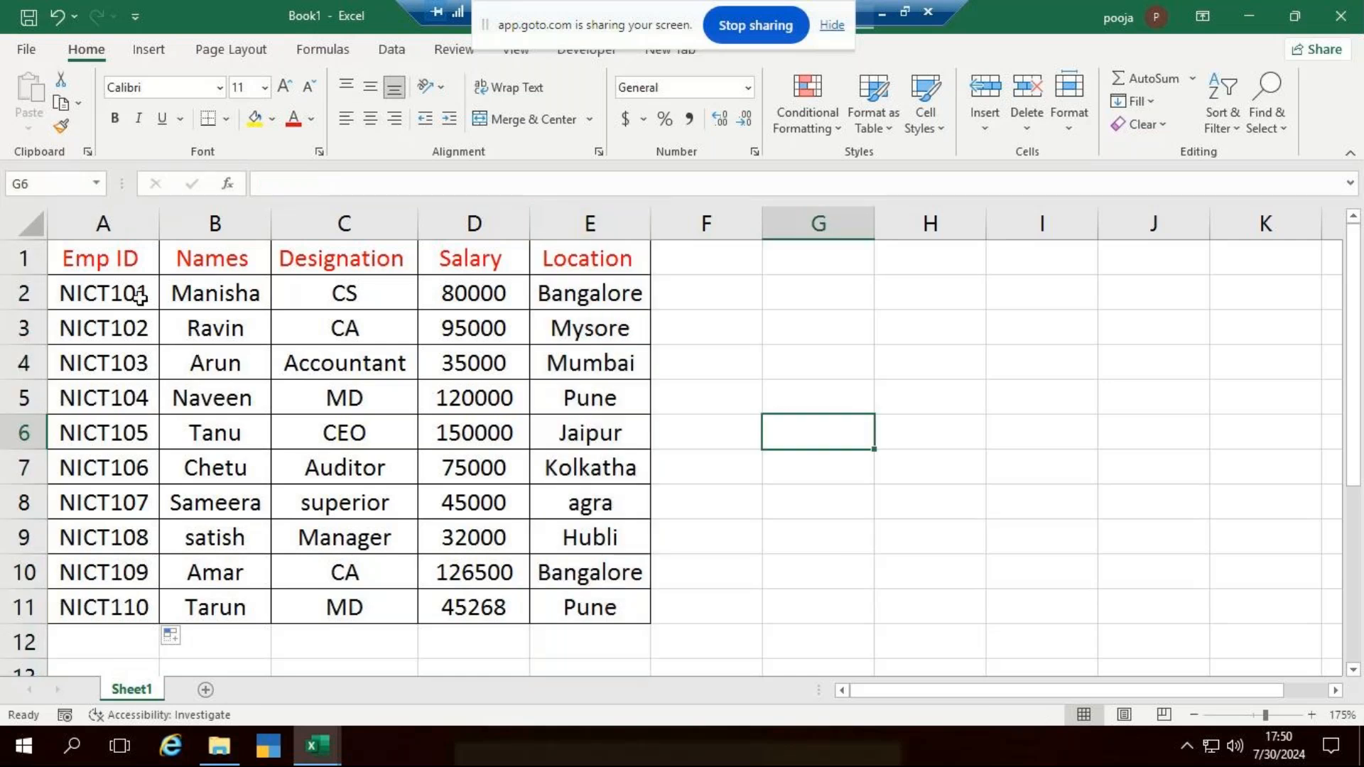
- Copy the employee table A1:E11 and add a new worksheet to the workbook
left_click_drag(117, 272, 575, 612)
key("ctrl+e")
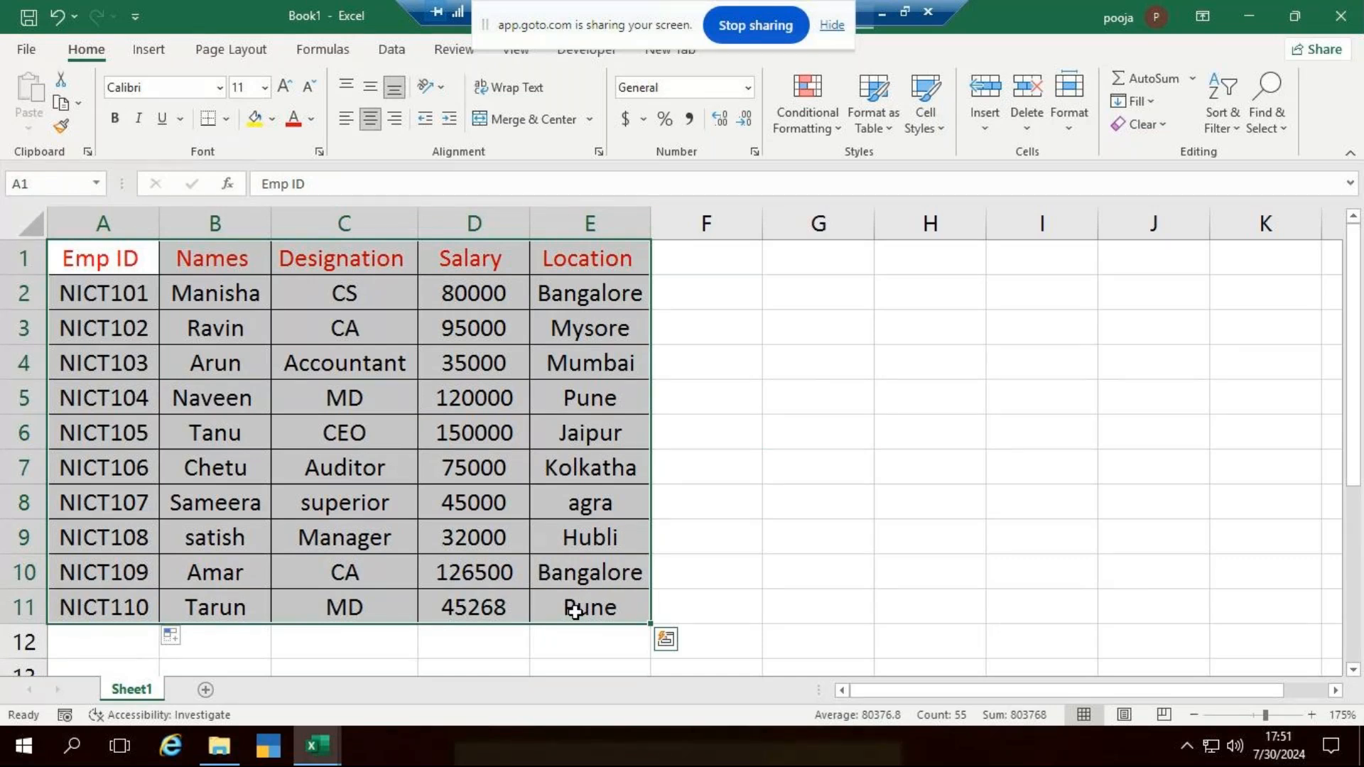
key("ctrl+c")
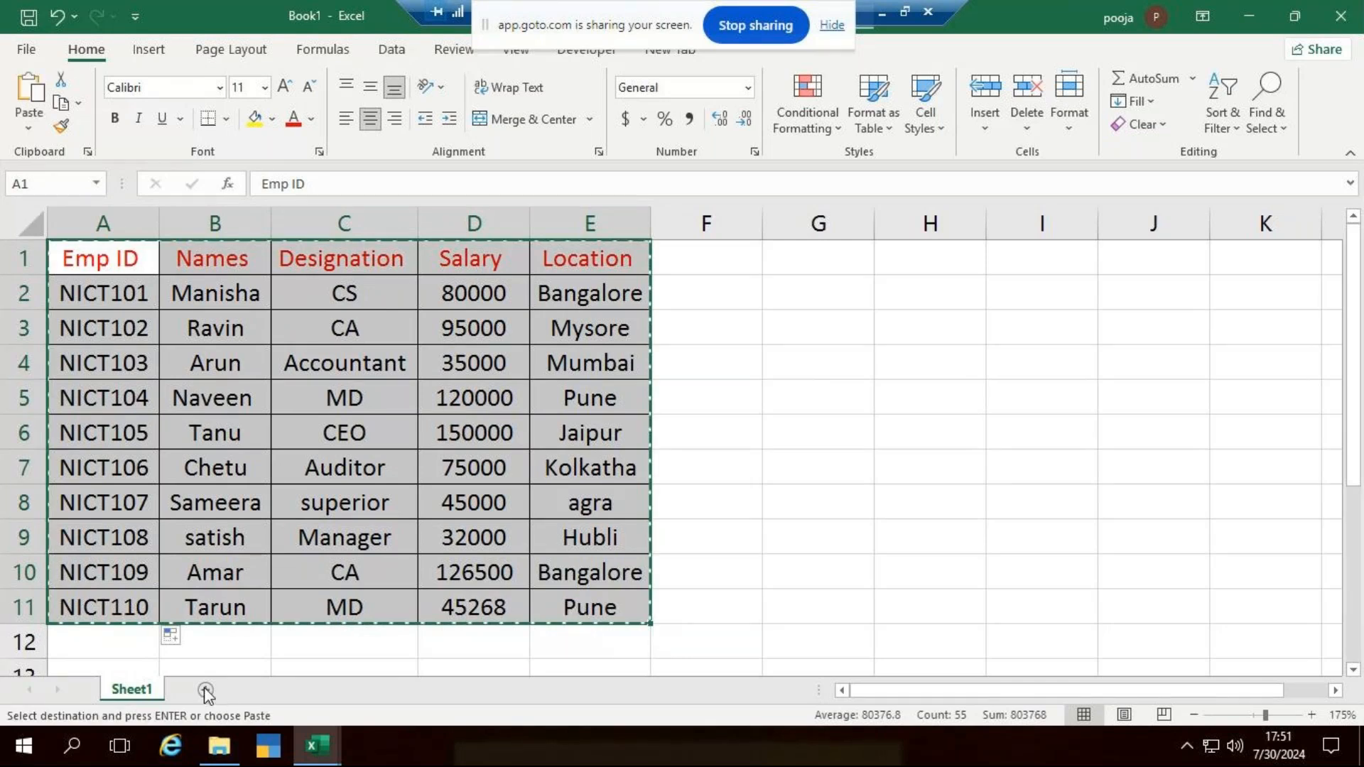
left_click(206, 691)
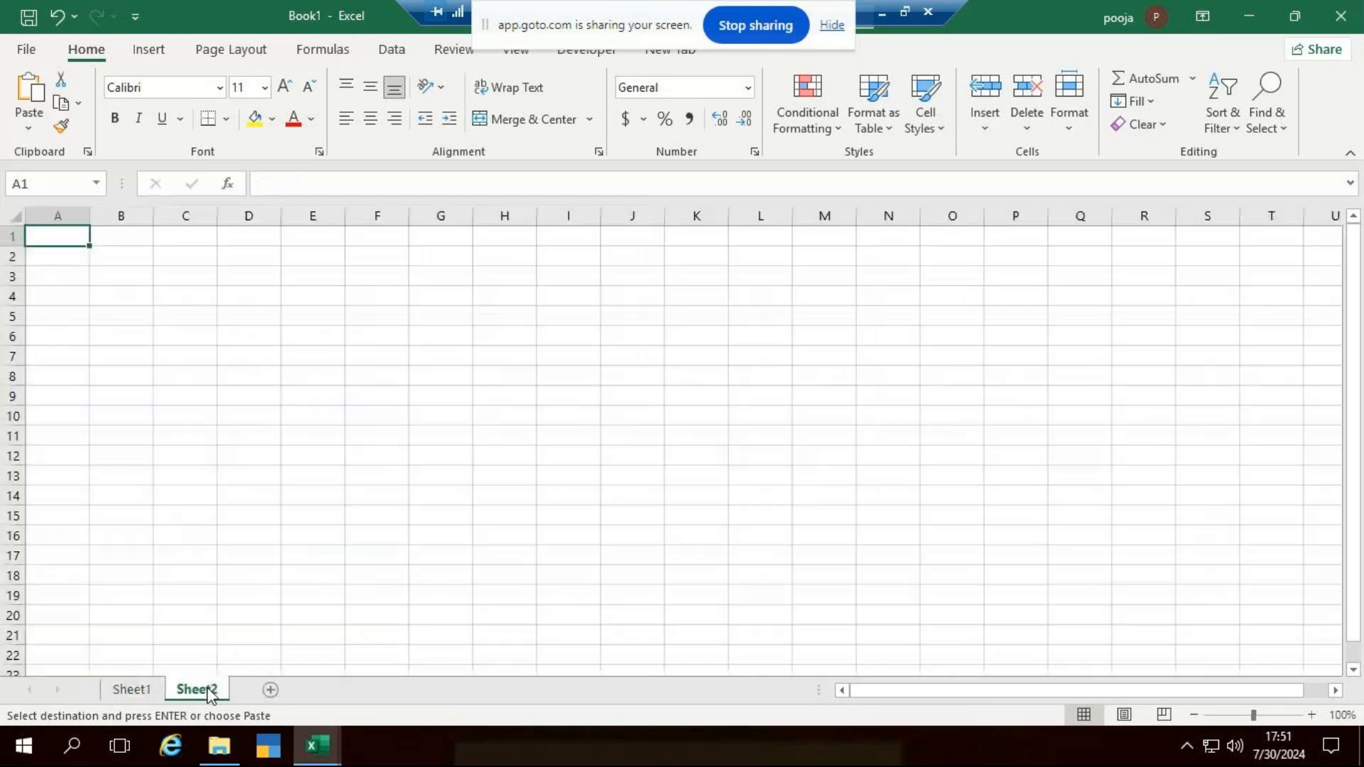
scroll(257, 553, "up", 4, "ctrl")
scroll(257, 554, "up", 3, "ctrl")
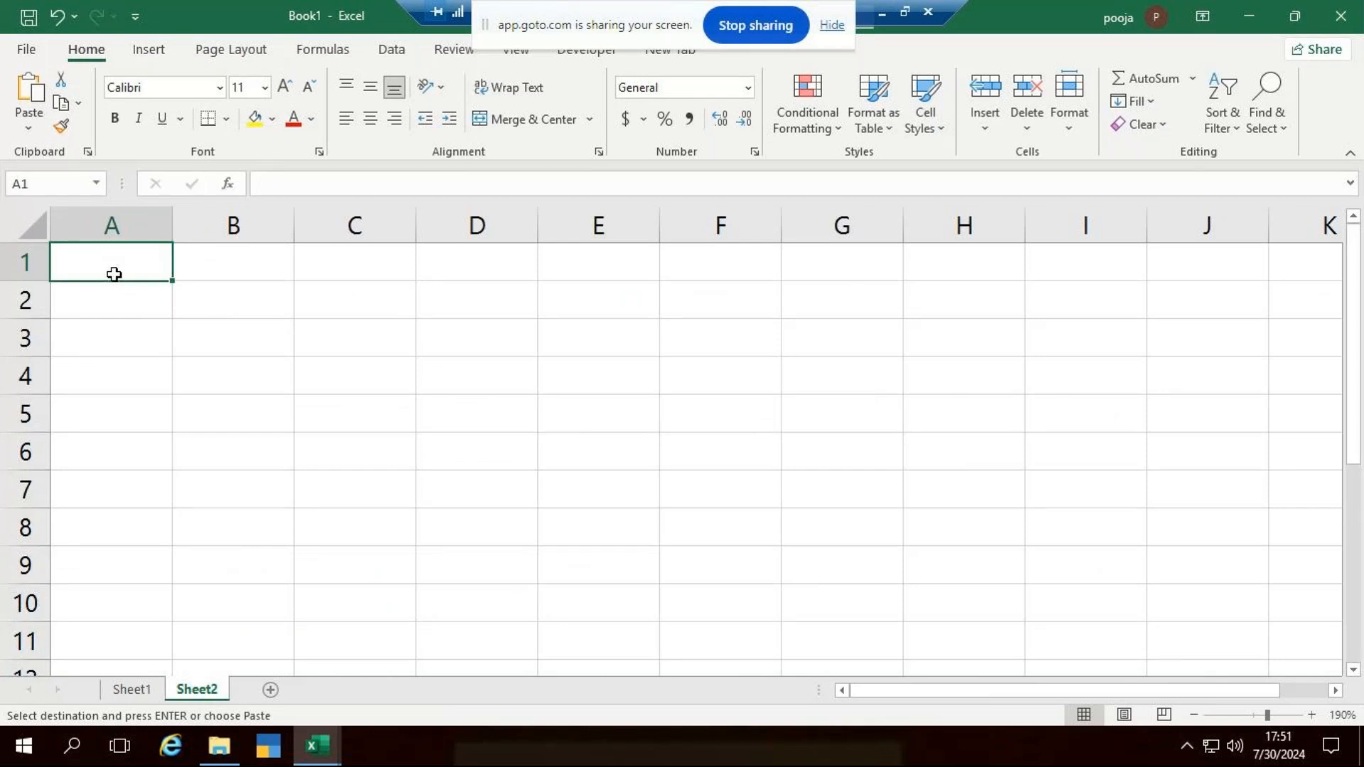
- Paste the copied employee table transposed at cell A1 of Sheet2
left_click(131, 689)
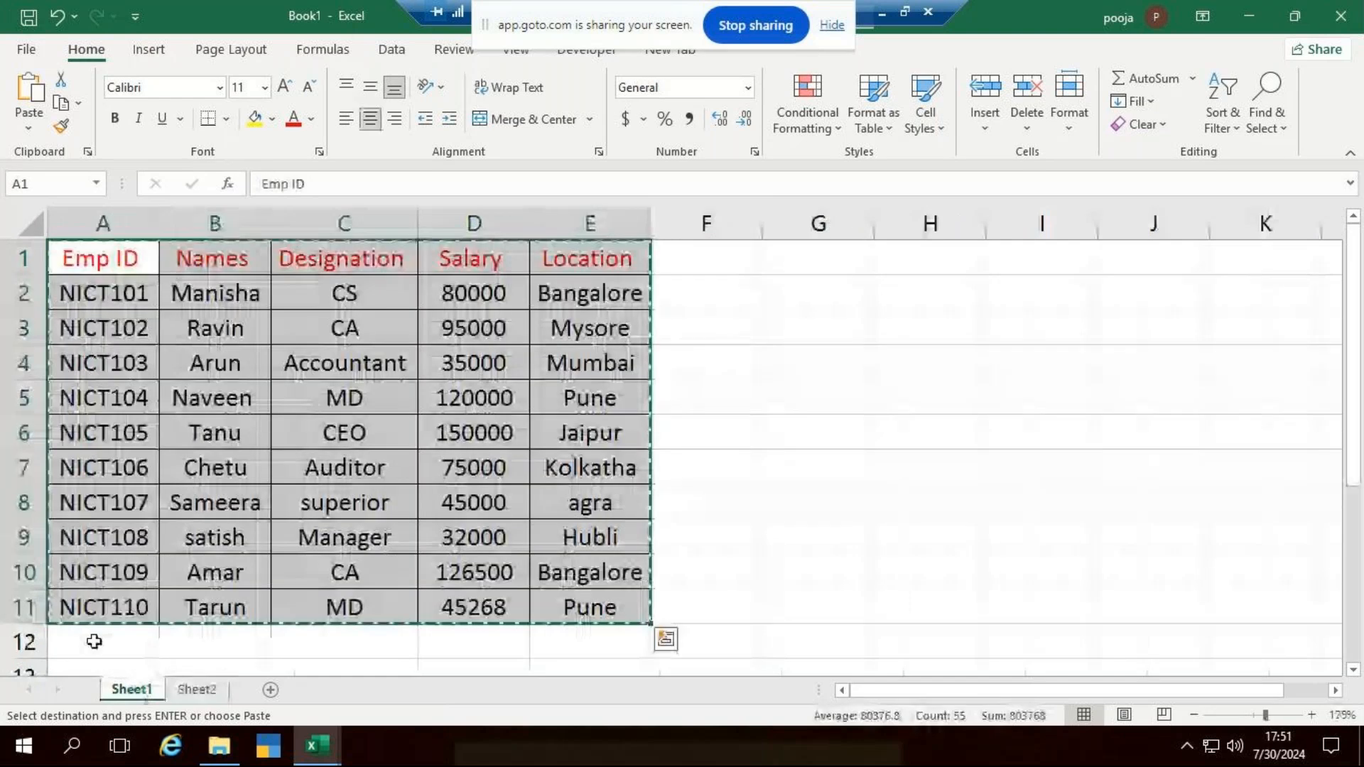
left_click(197, 689)
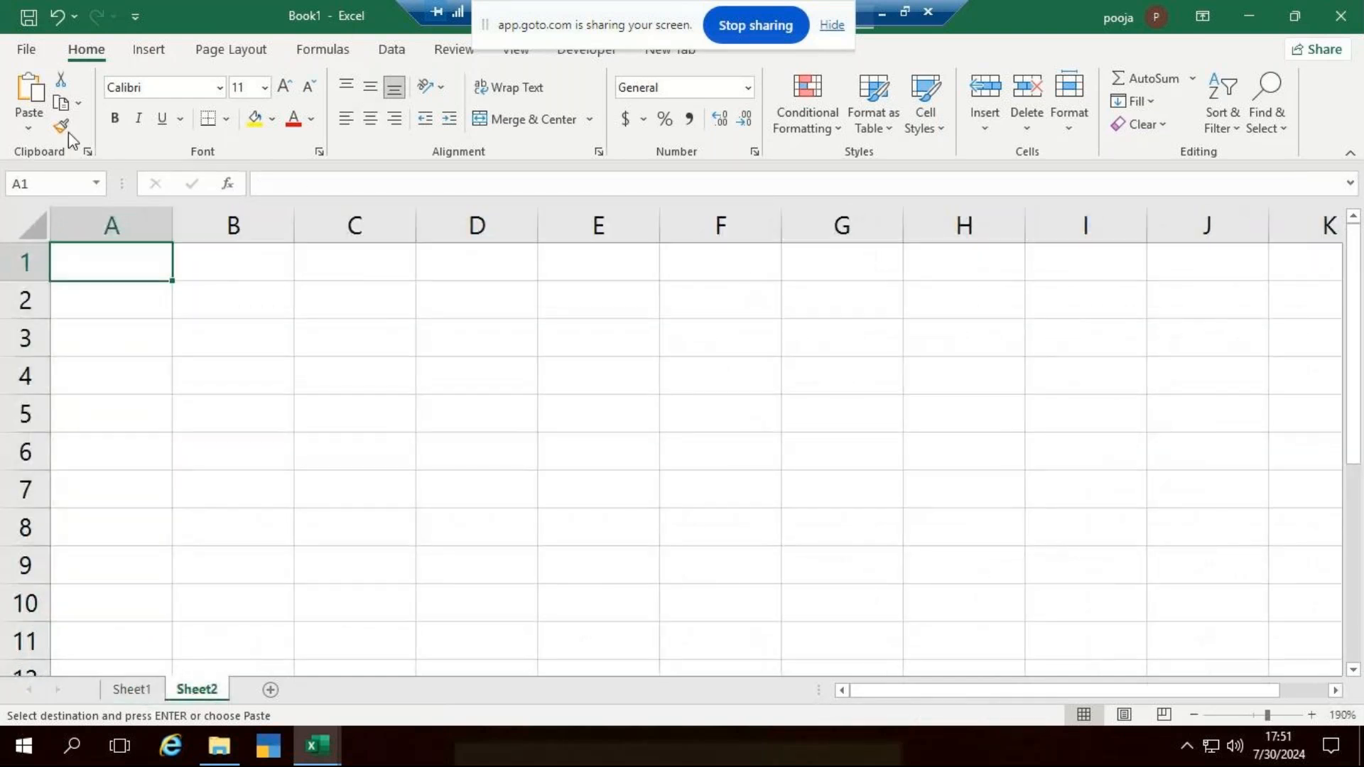
left_click(25, 132)
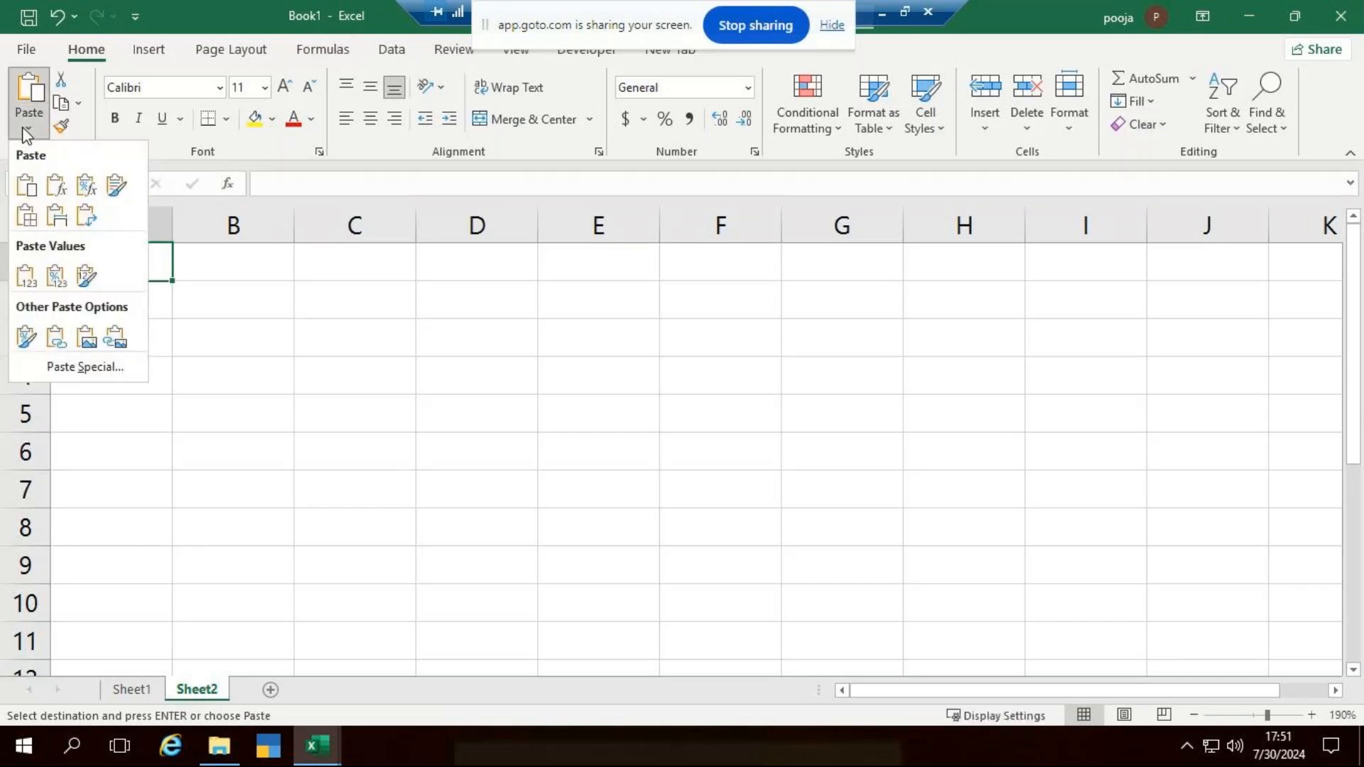
left_click(85, 217)
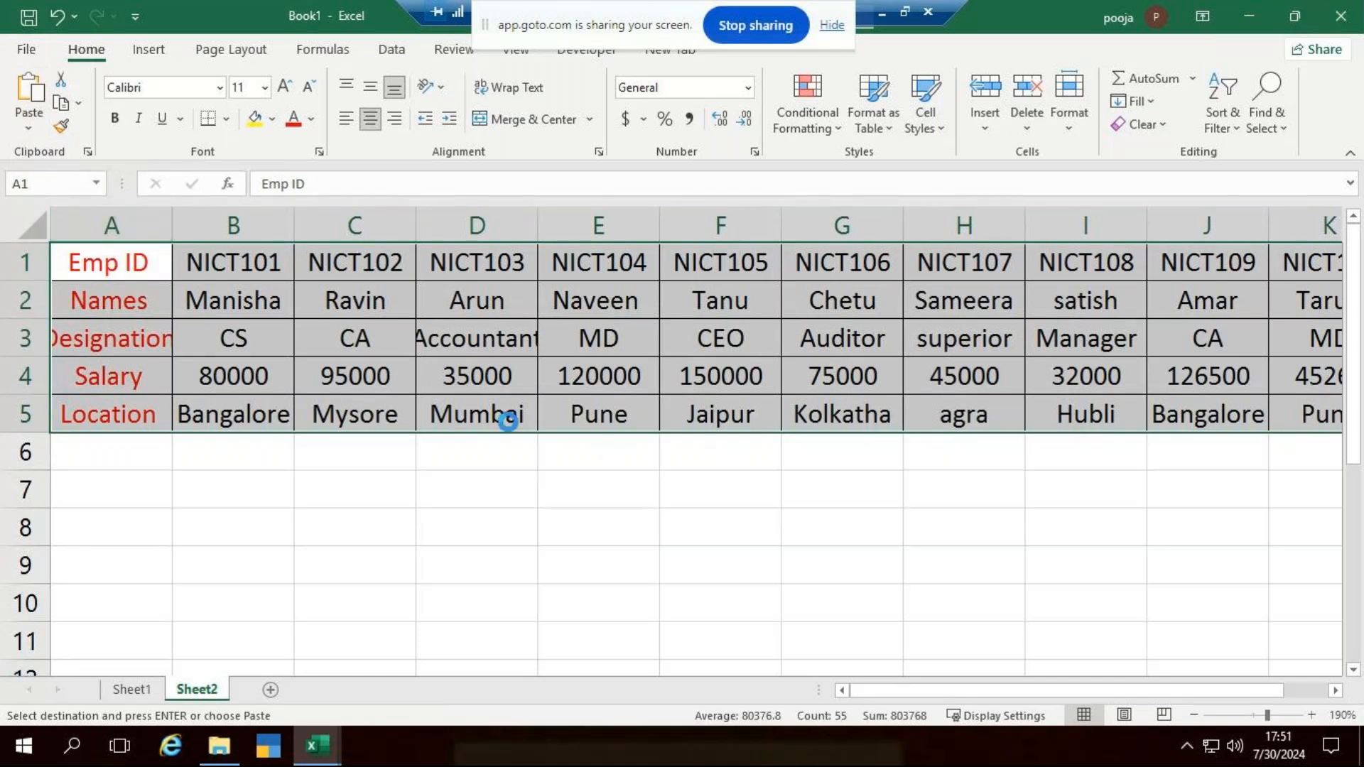
- Widen column A of the transposed table, and undo the widening and the transposed paste
scroll(502, 417, "down", 2, "ctrl")
left_click_drag(138, 227, 176, 227)
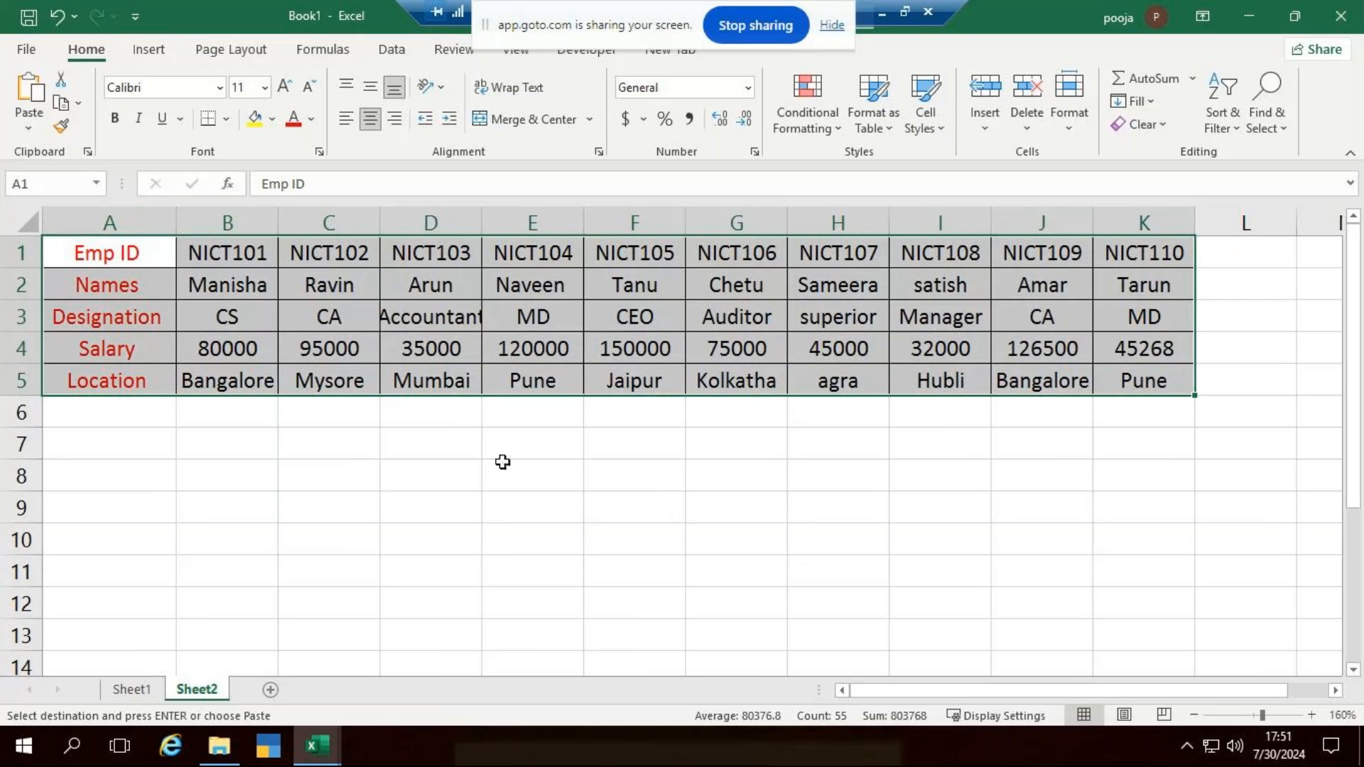
key("ctrl+z")
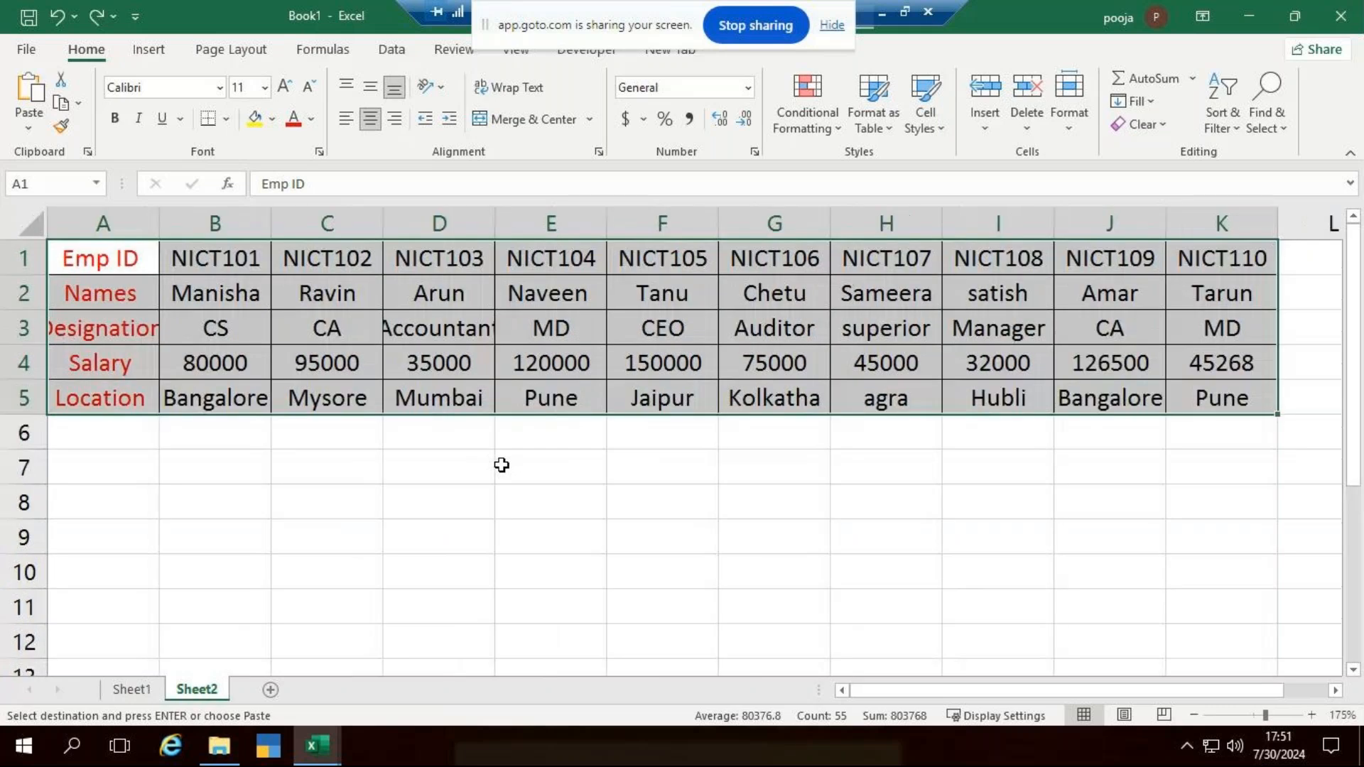
scroll(501, 465, "up", 2)
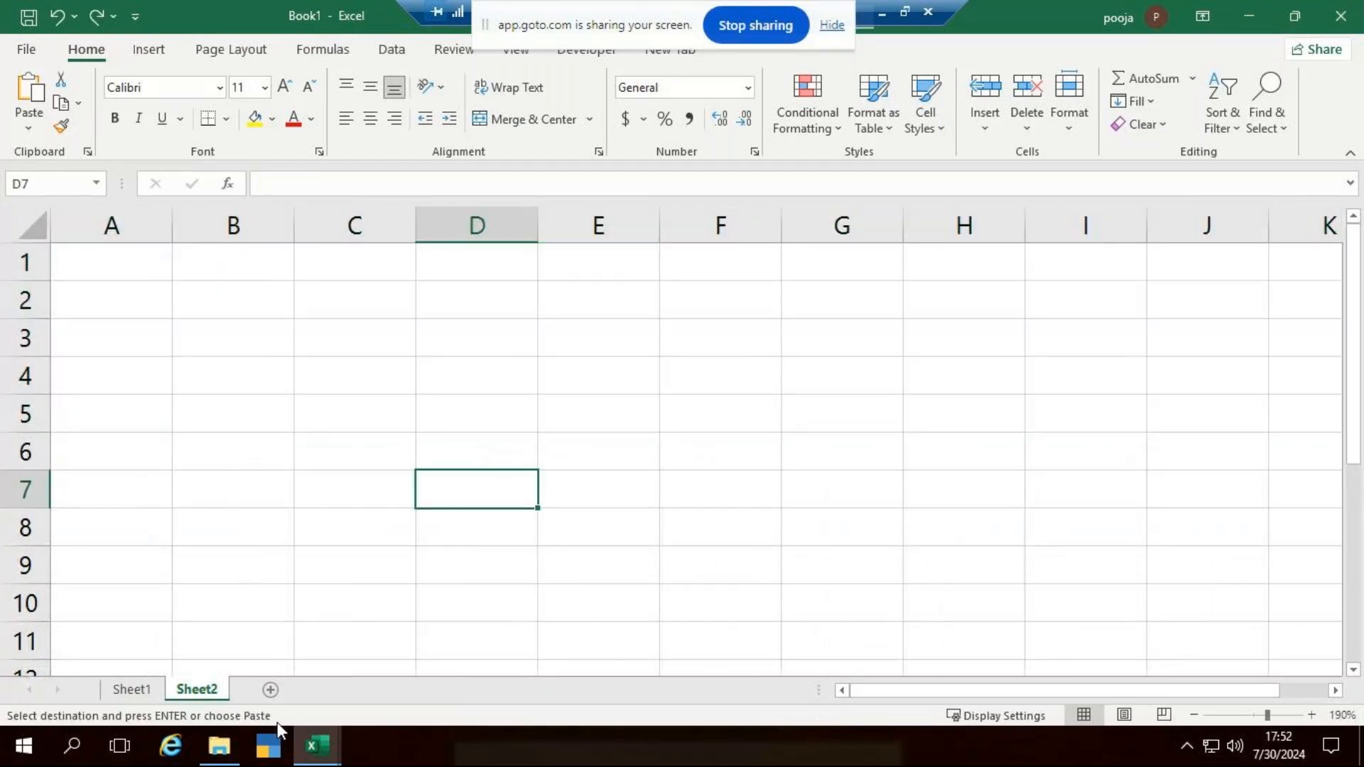
- Copy the employee table A1:E11 from Sheet1 again and paste it transposed at cell A1 of Sheet2
left_click(132, 692)
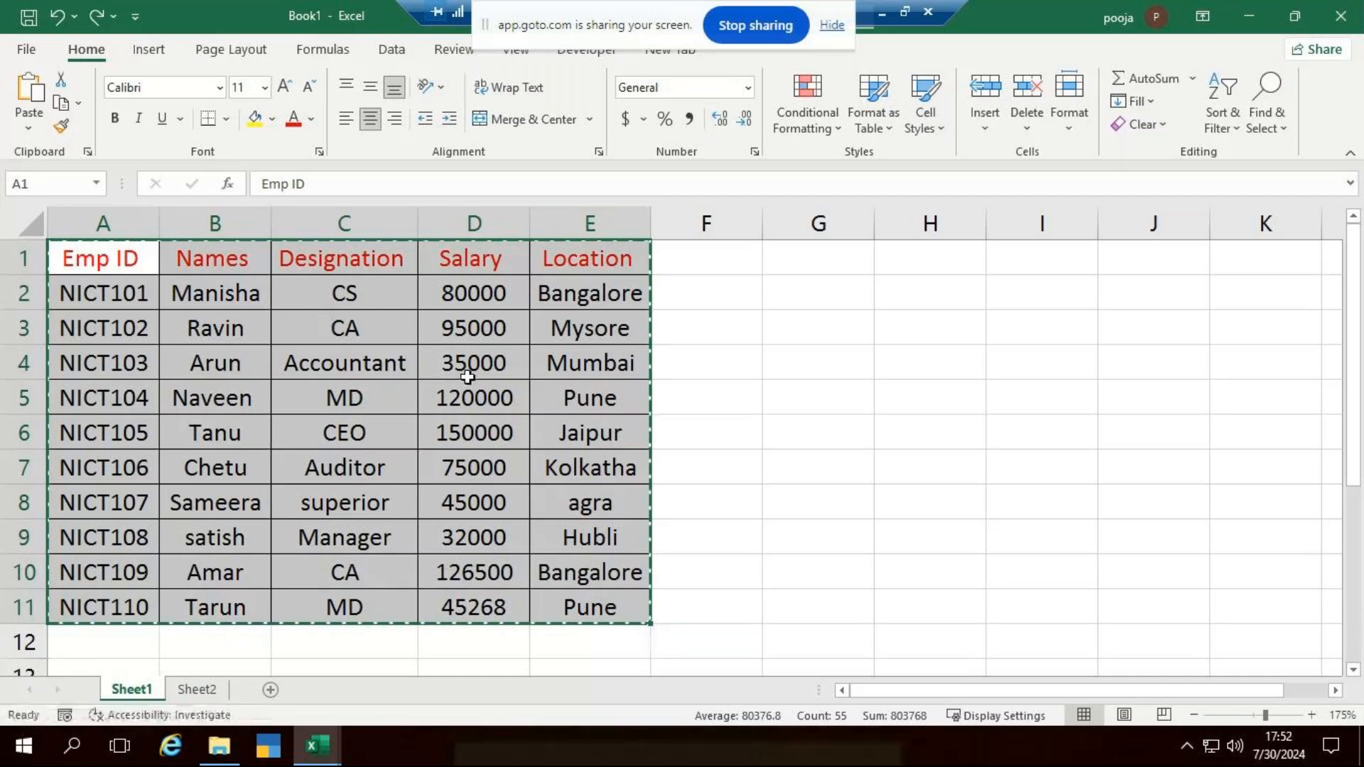
left_click_drag(121, 259, 615, 614)
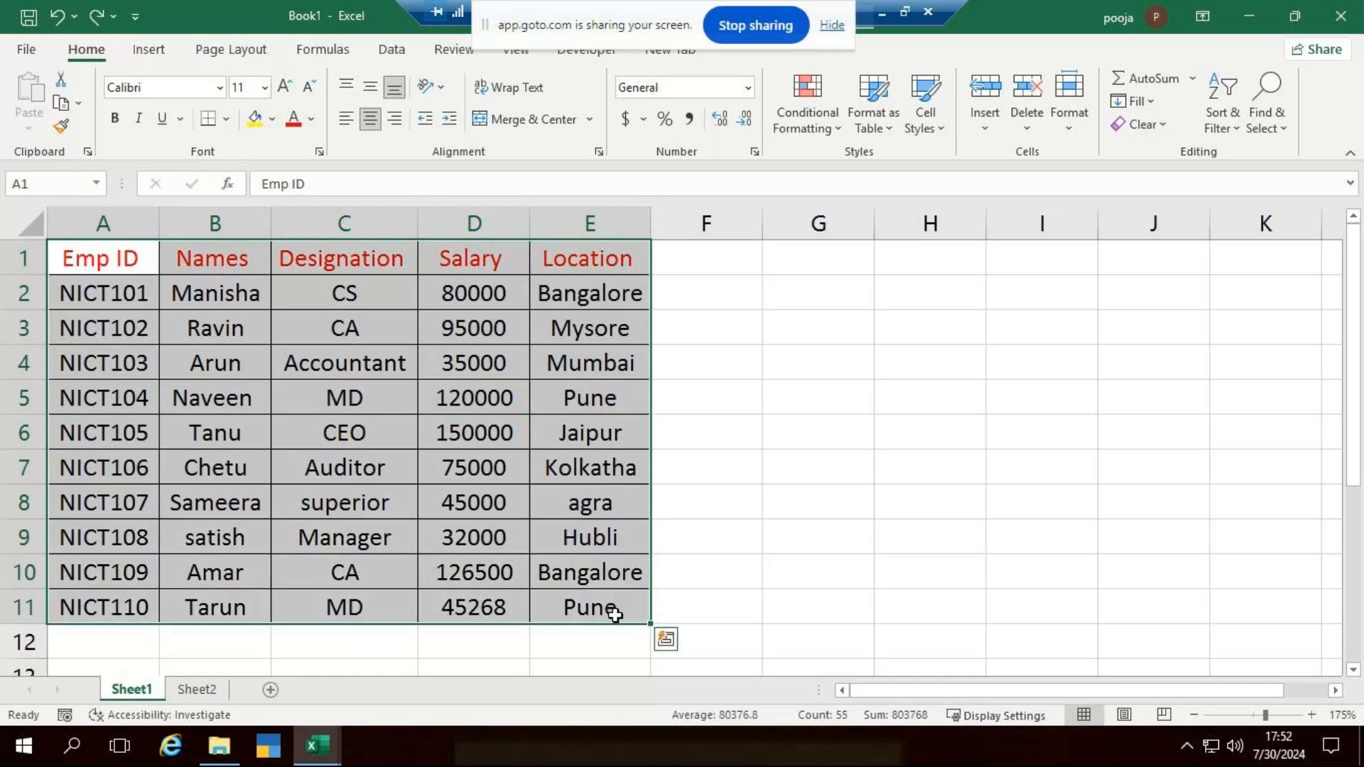
key("ctrl+c")
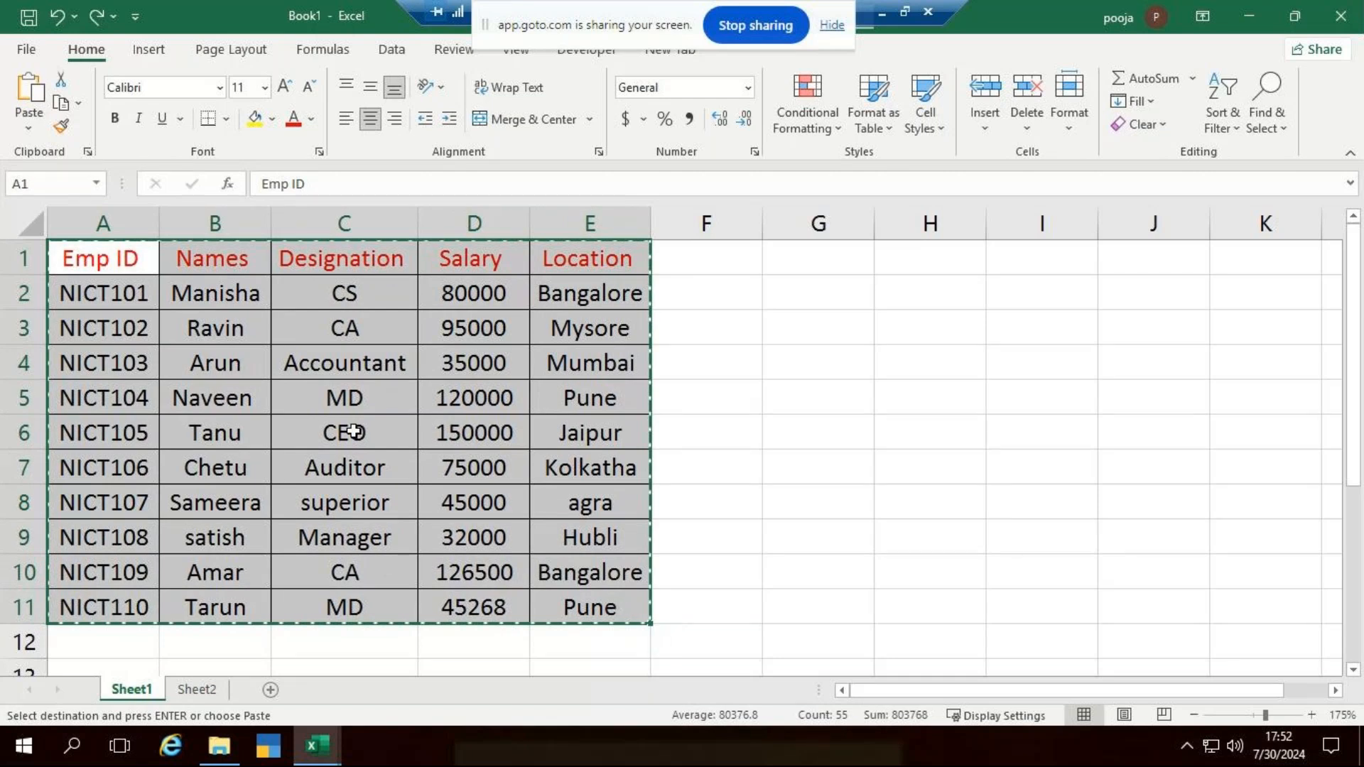
left_click(194, 691)
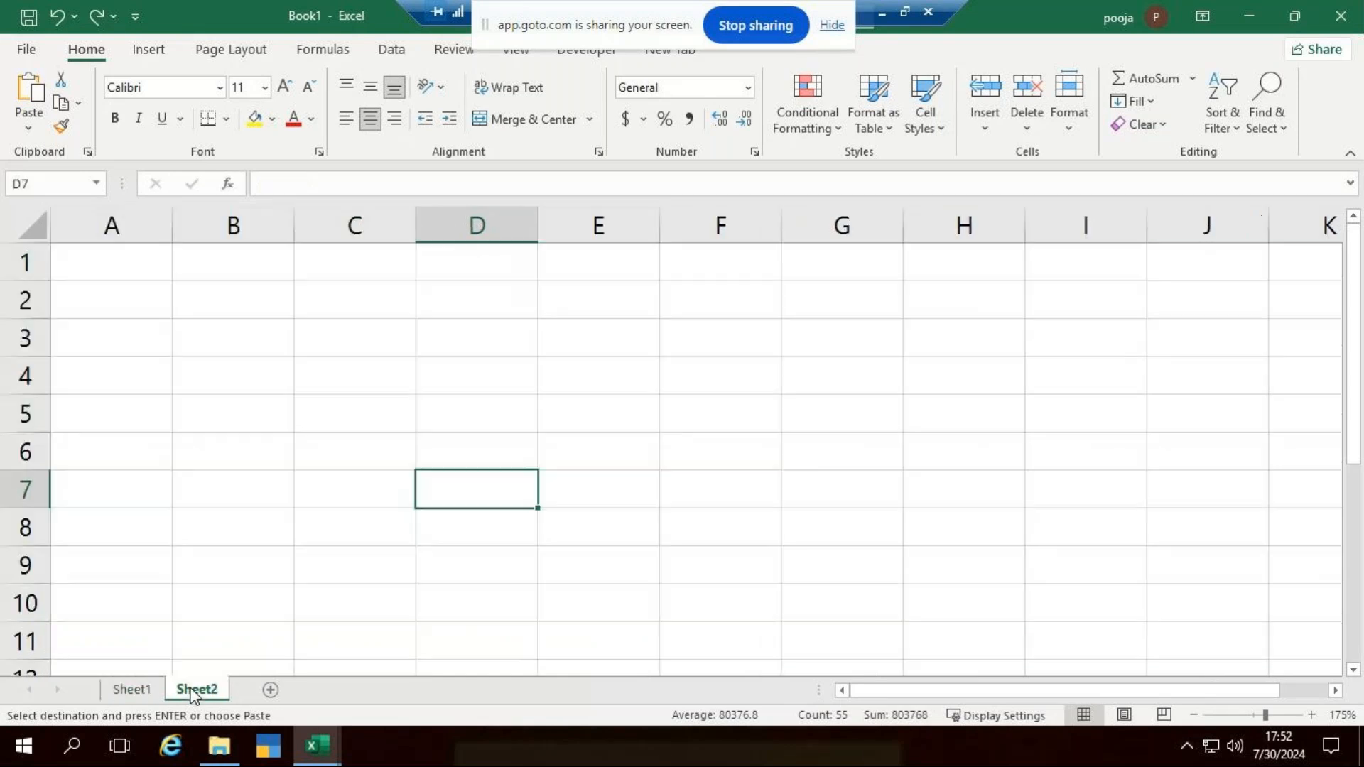
left_click(107, 259)
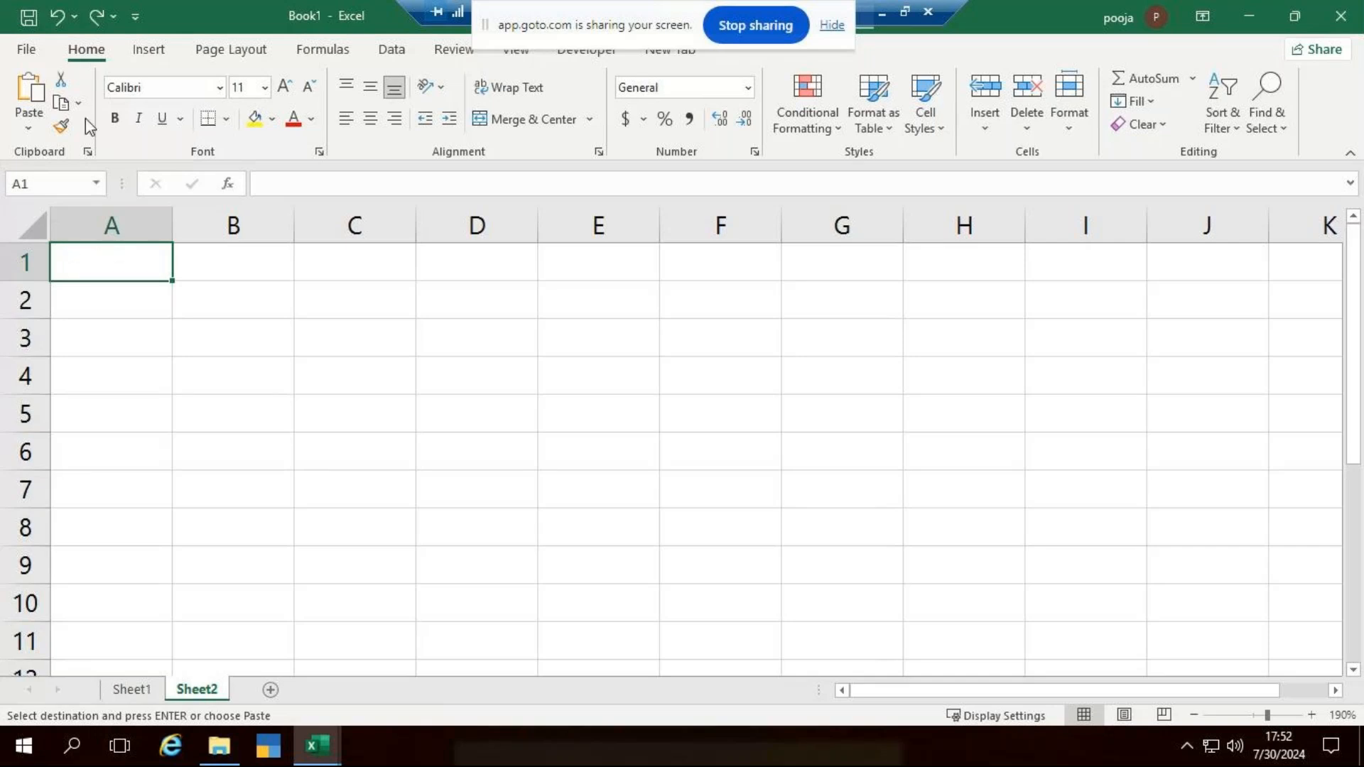
left_click(24, 126)
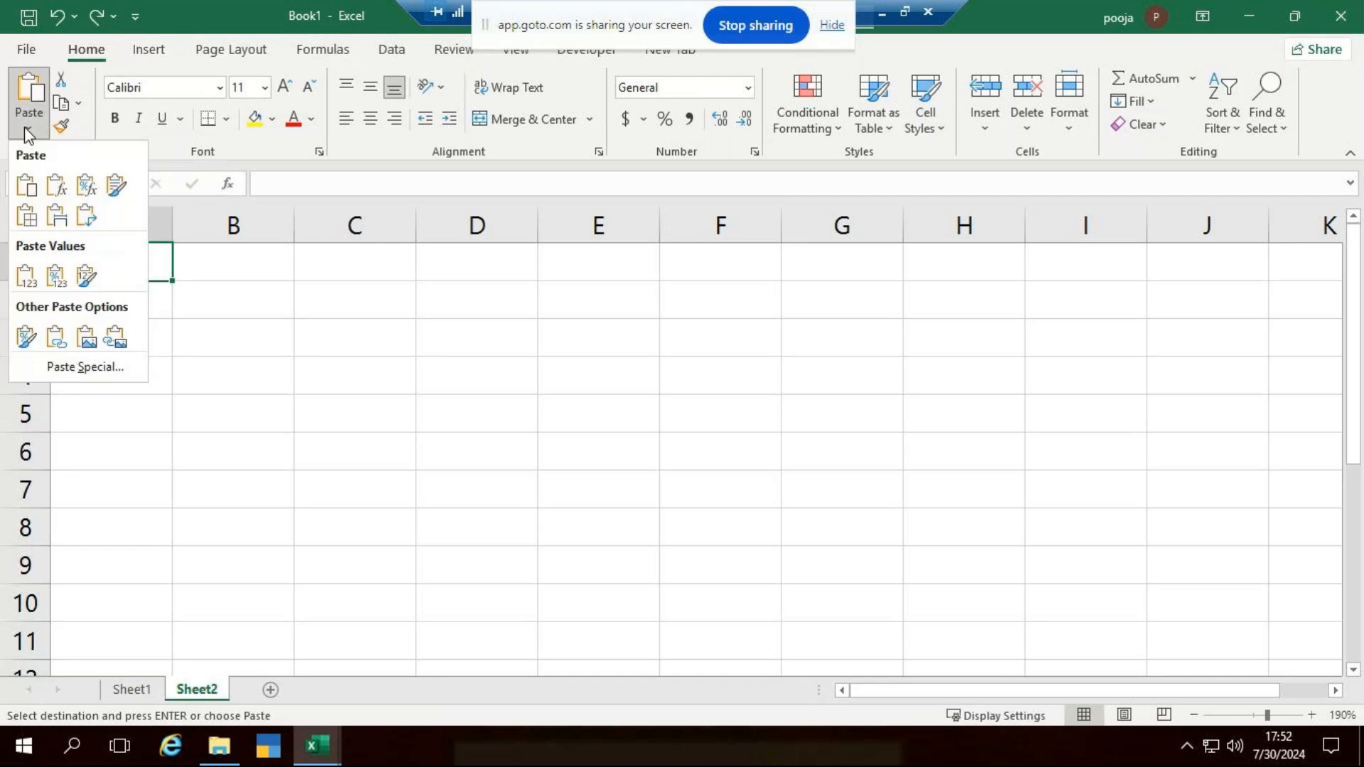
left_click(86, 219)
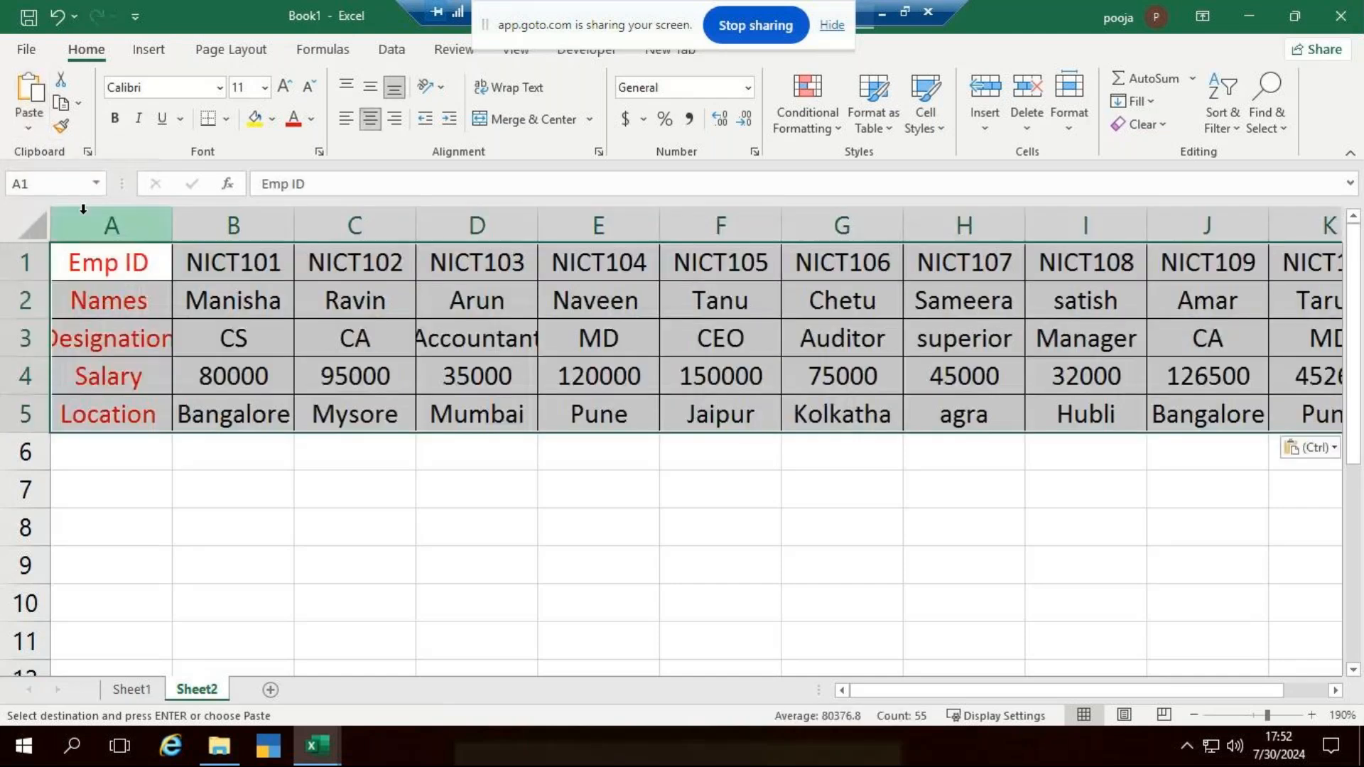
- Autofit all column widths on Sheet2 and clear the copy selection
left_click(12, 218)
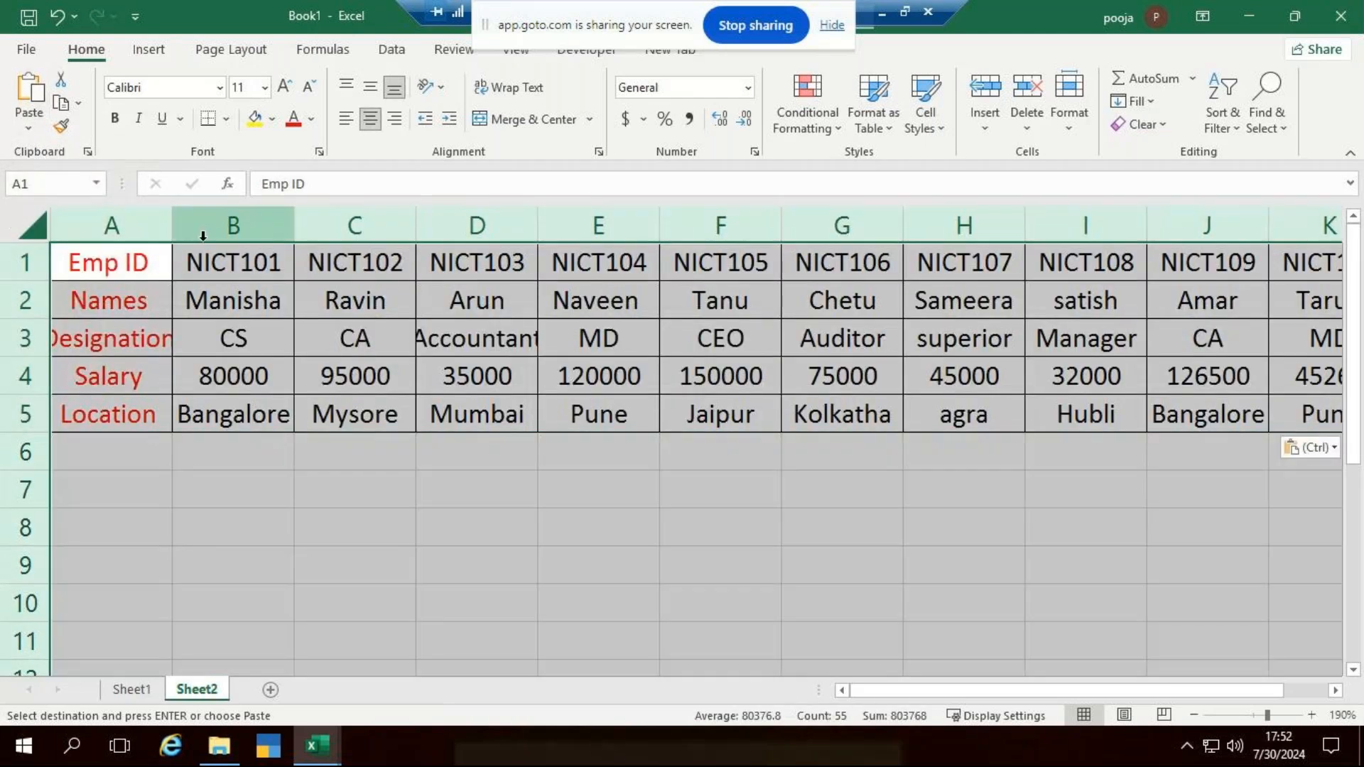
double_click(171, 236)
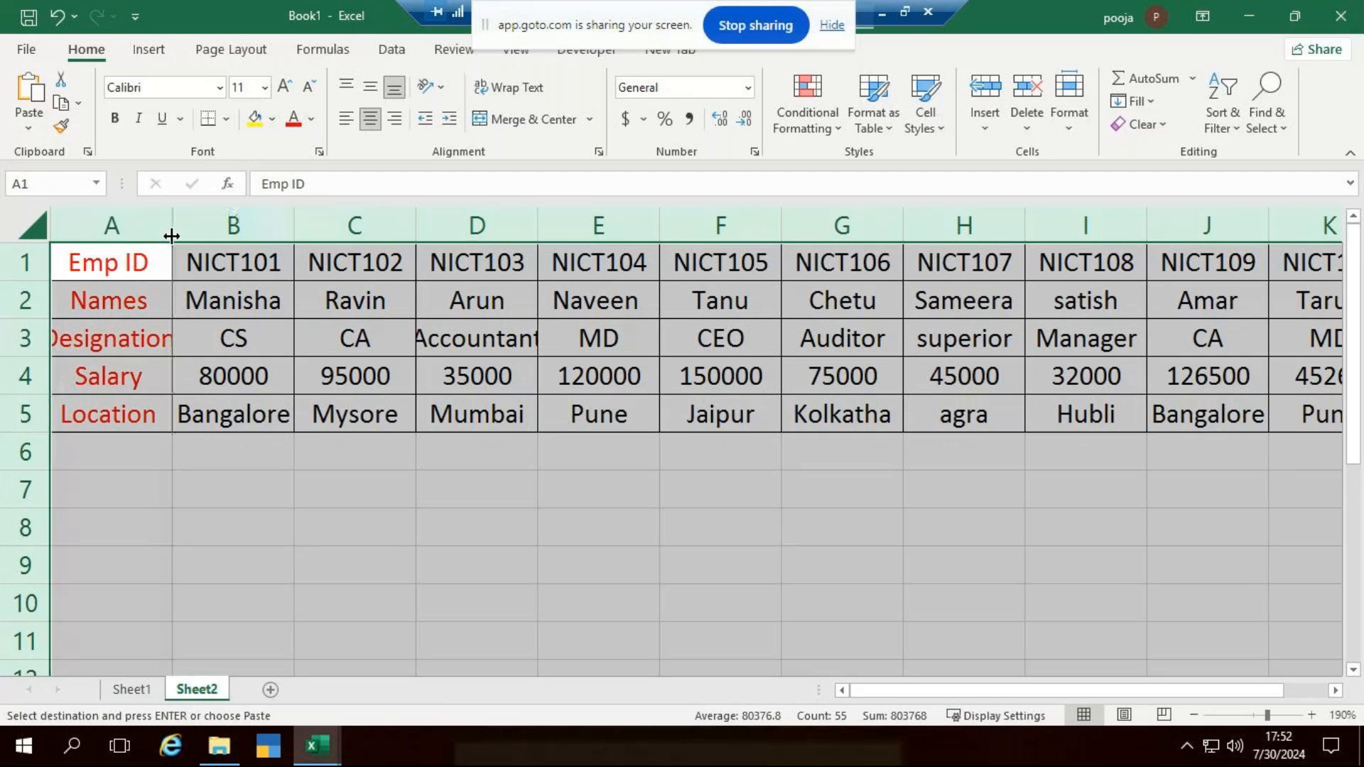
left_click(395, 527)
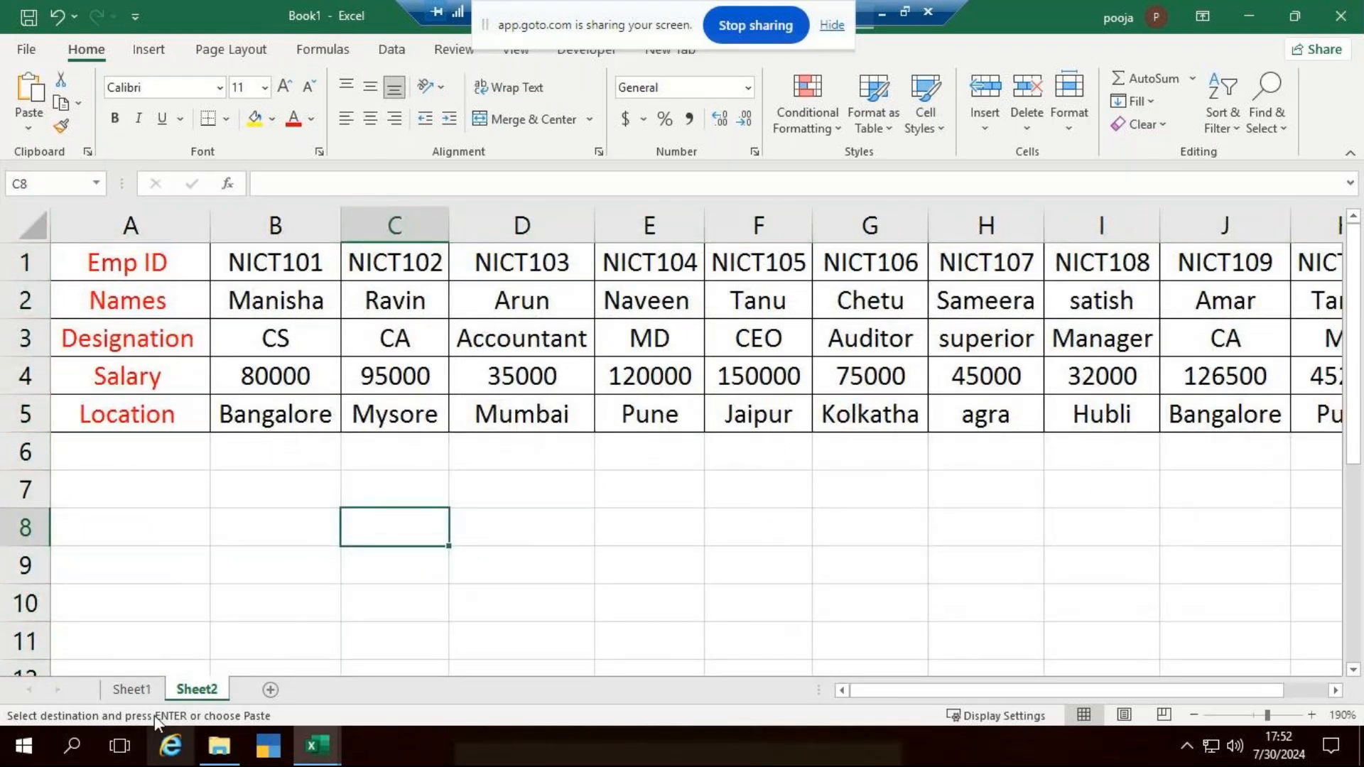
key("Escape")
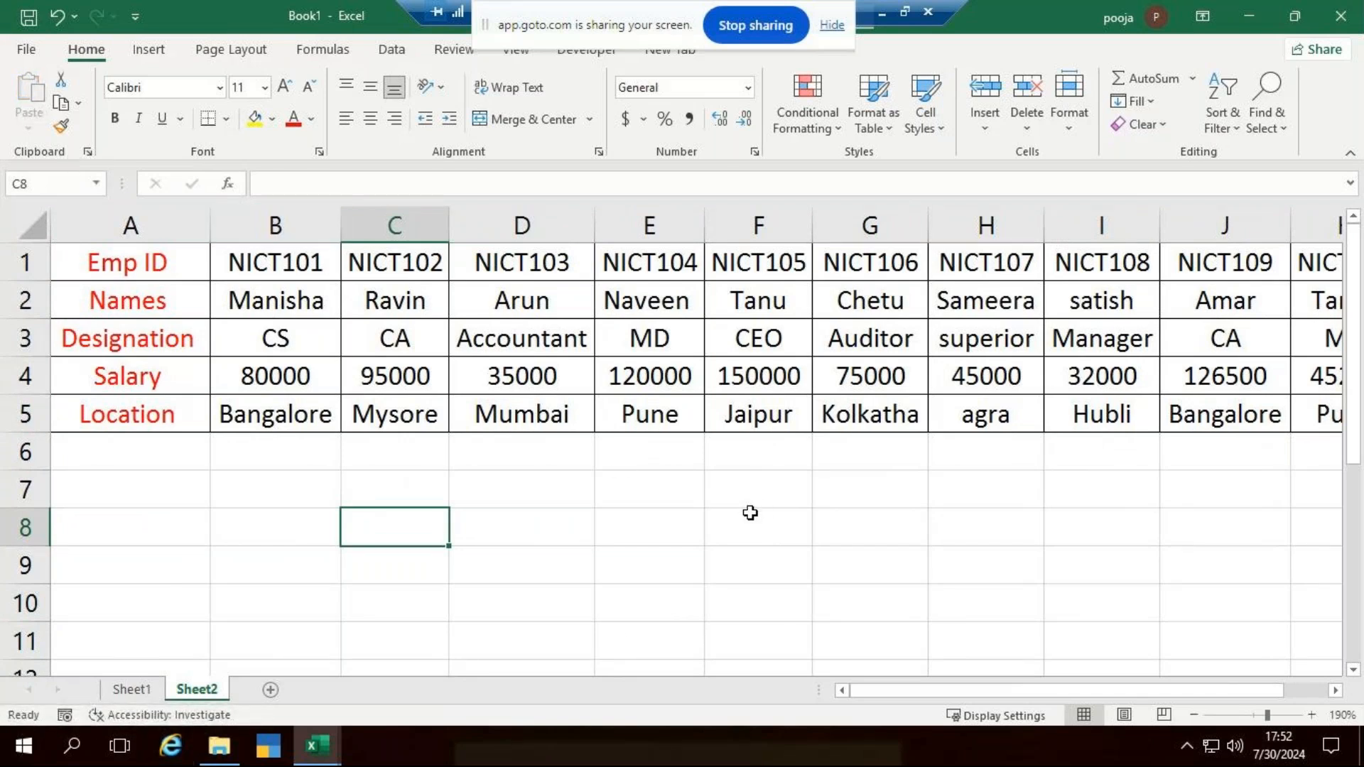
- Copy the field labels in A1:A5 and paste them transposed as a heading row starting at A8
left_click_drag(149, 264, 160, 334)
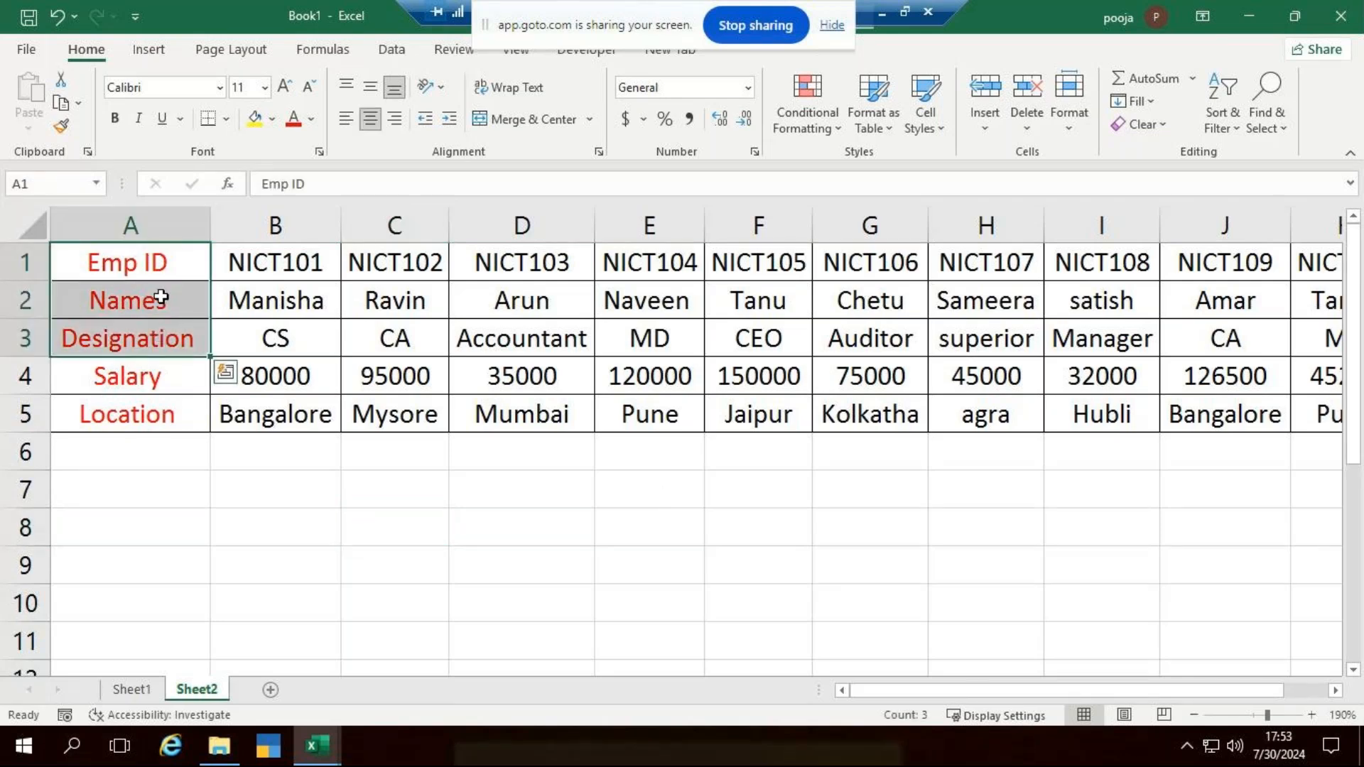
left_click(167, 279)
left_click_drag(167, 279, 122, 407)
key("ctrl+c")
left_click(177, 530)
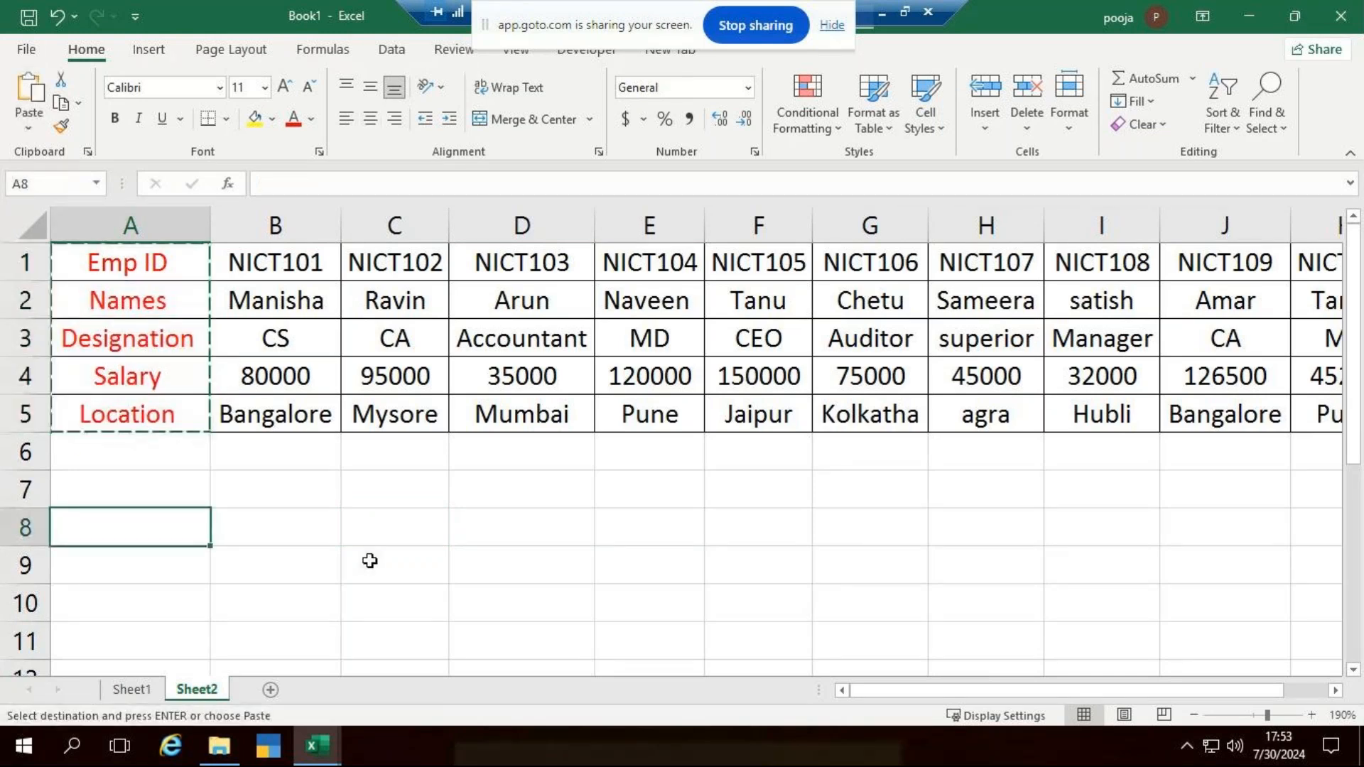
key("alt")
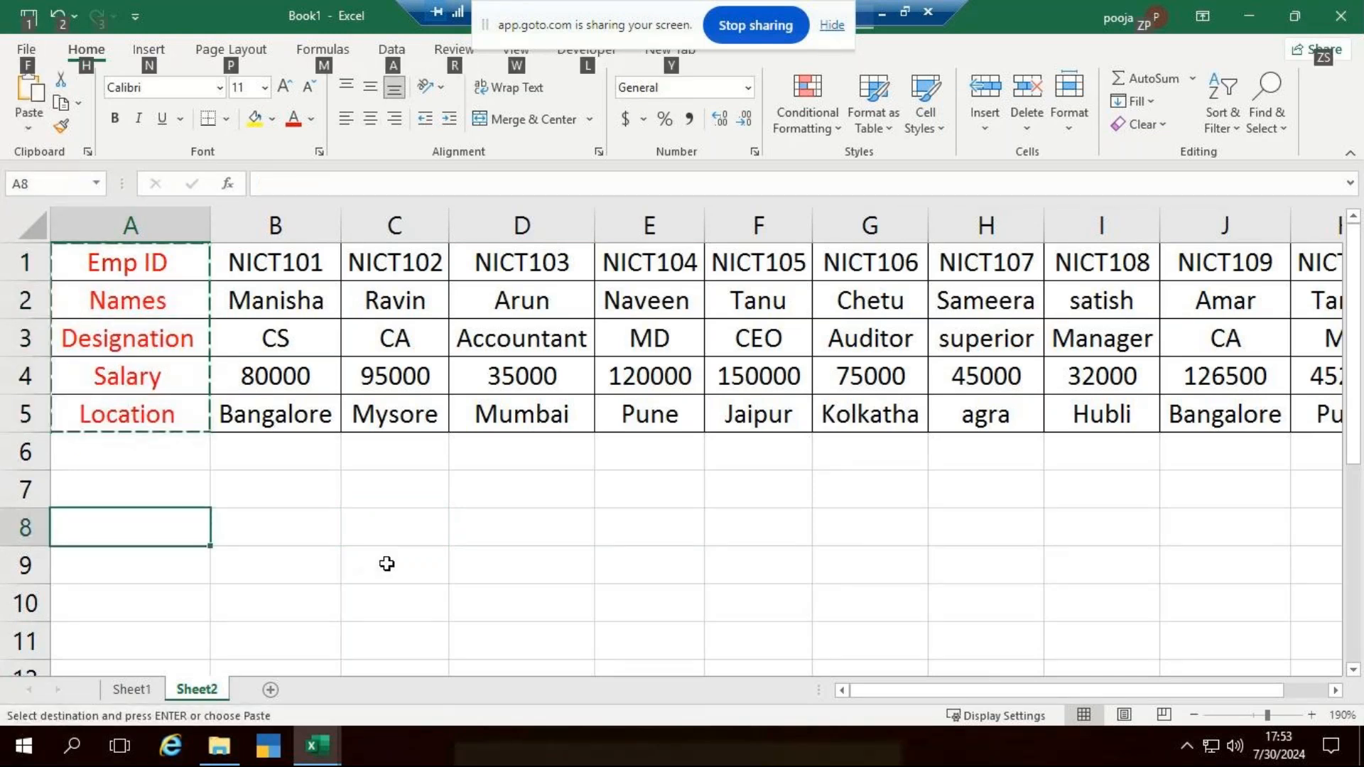
key("h")
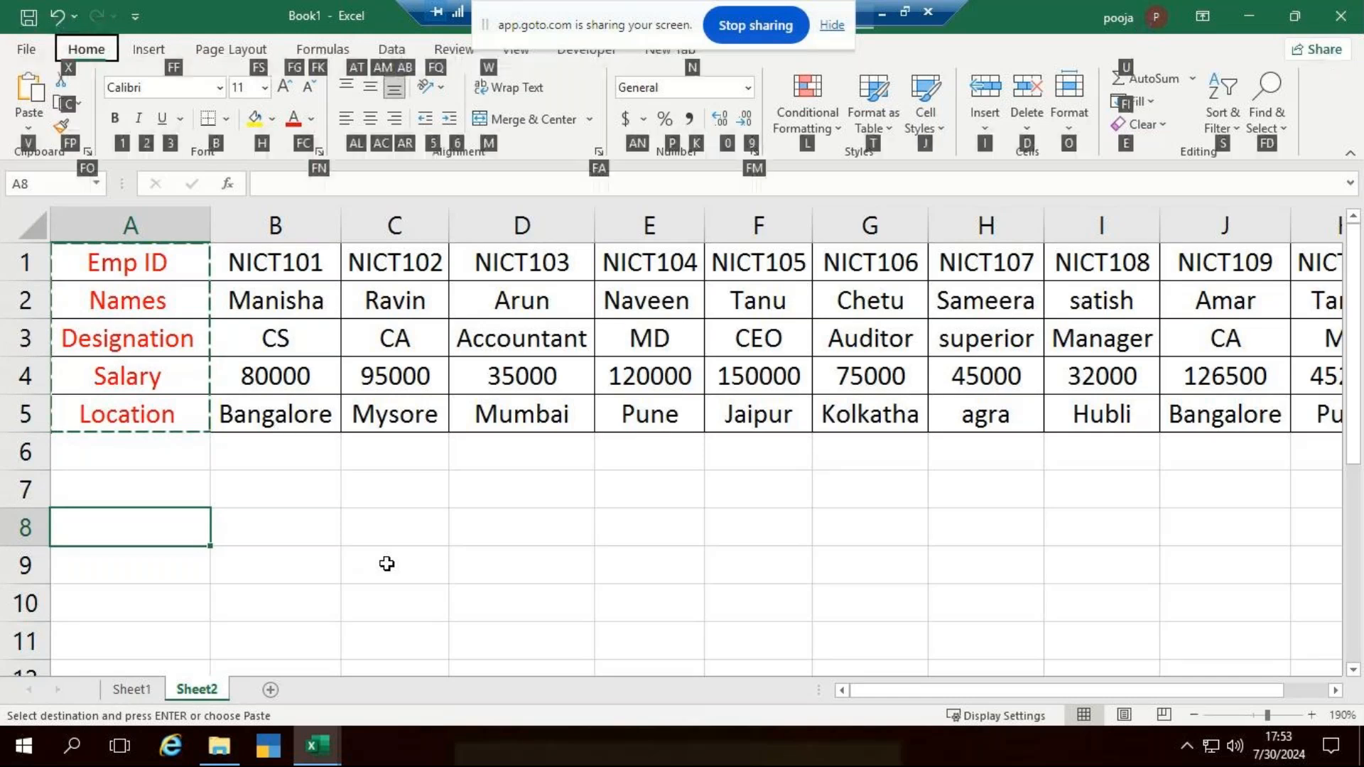
key("v")
key("t")
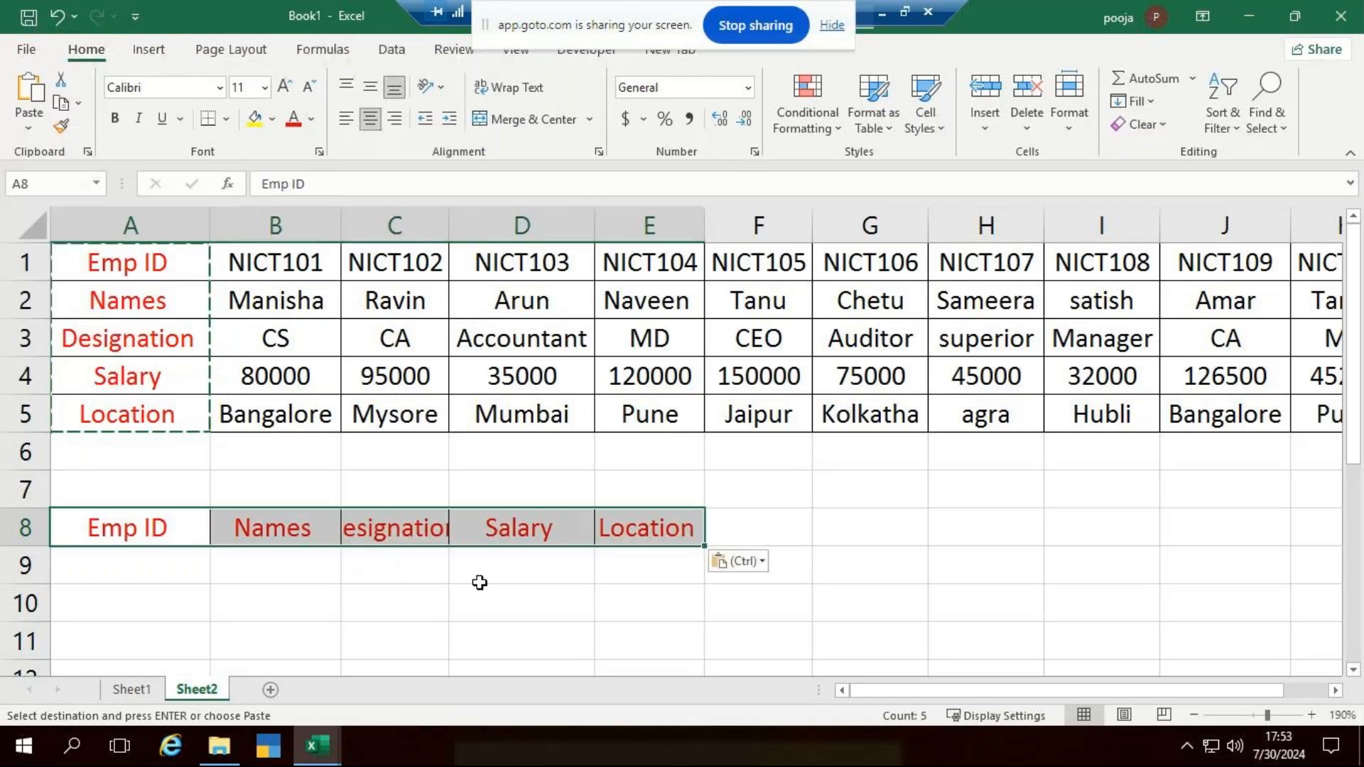
- Reduce the row 8 headings to Emp ID, Salary and Location in A8:C8, and widen column C
left_click(752, 595)
left_click_drag(284, 527, 434, 535)
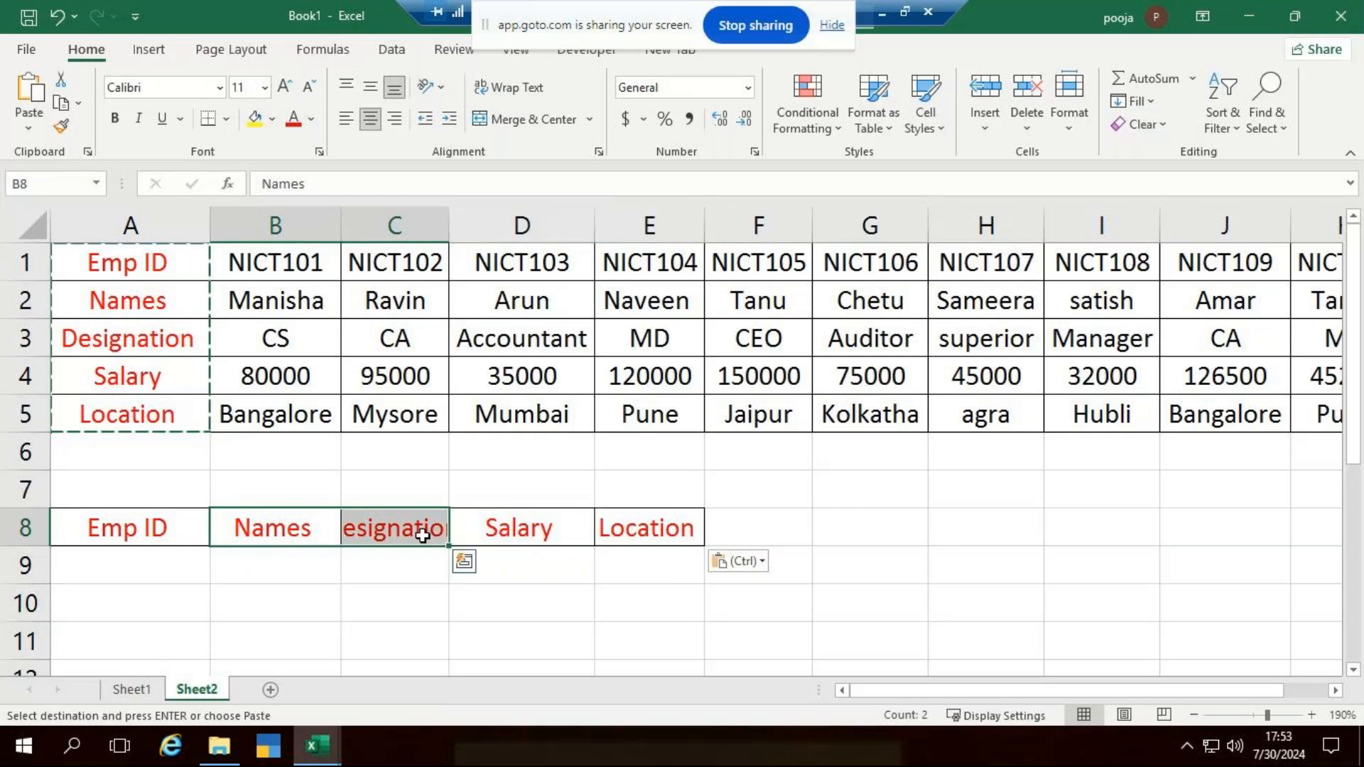
key("Delete")
left_click_drag(522, 529, 299, 529)
left_click(682, 572)
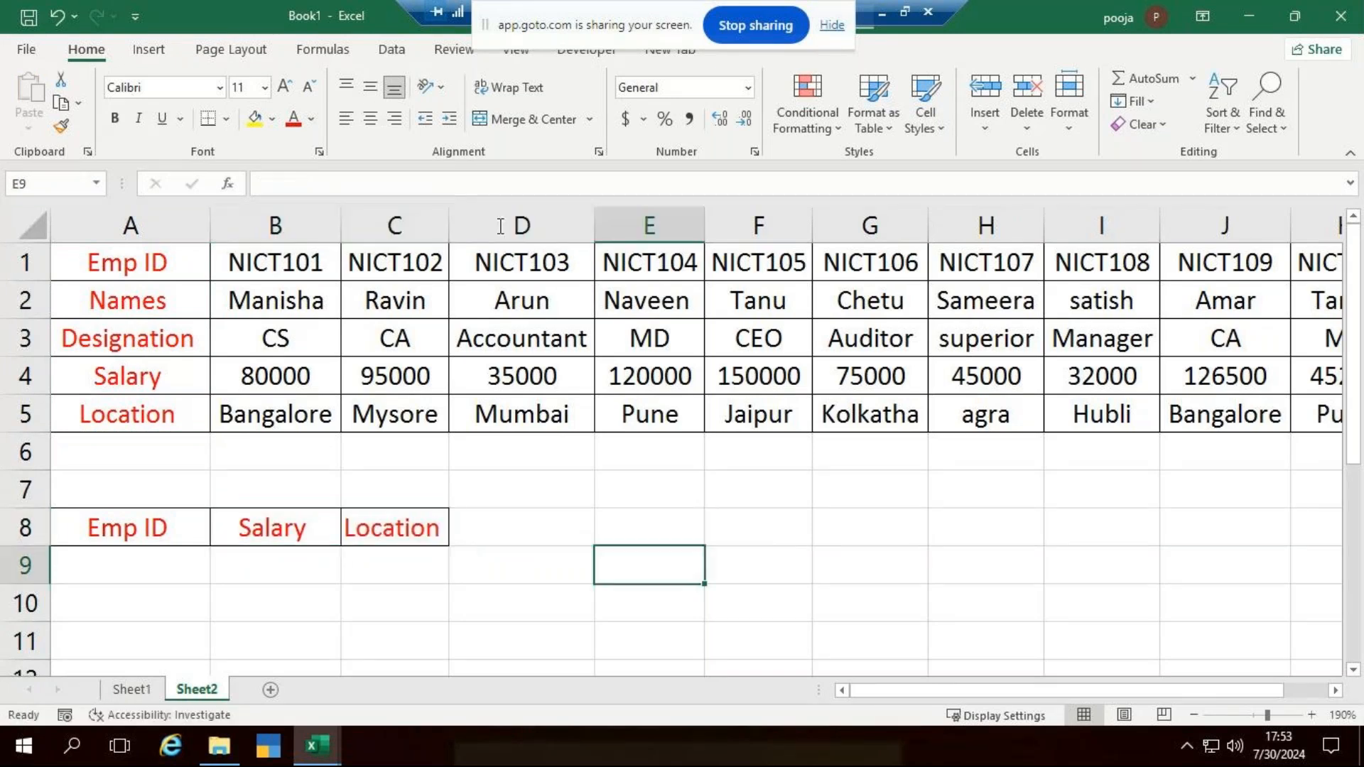
left_click_drag(448, 225, 506, 244)
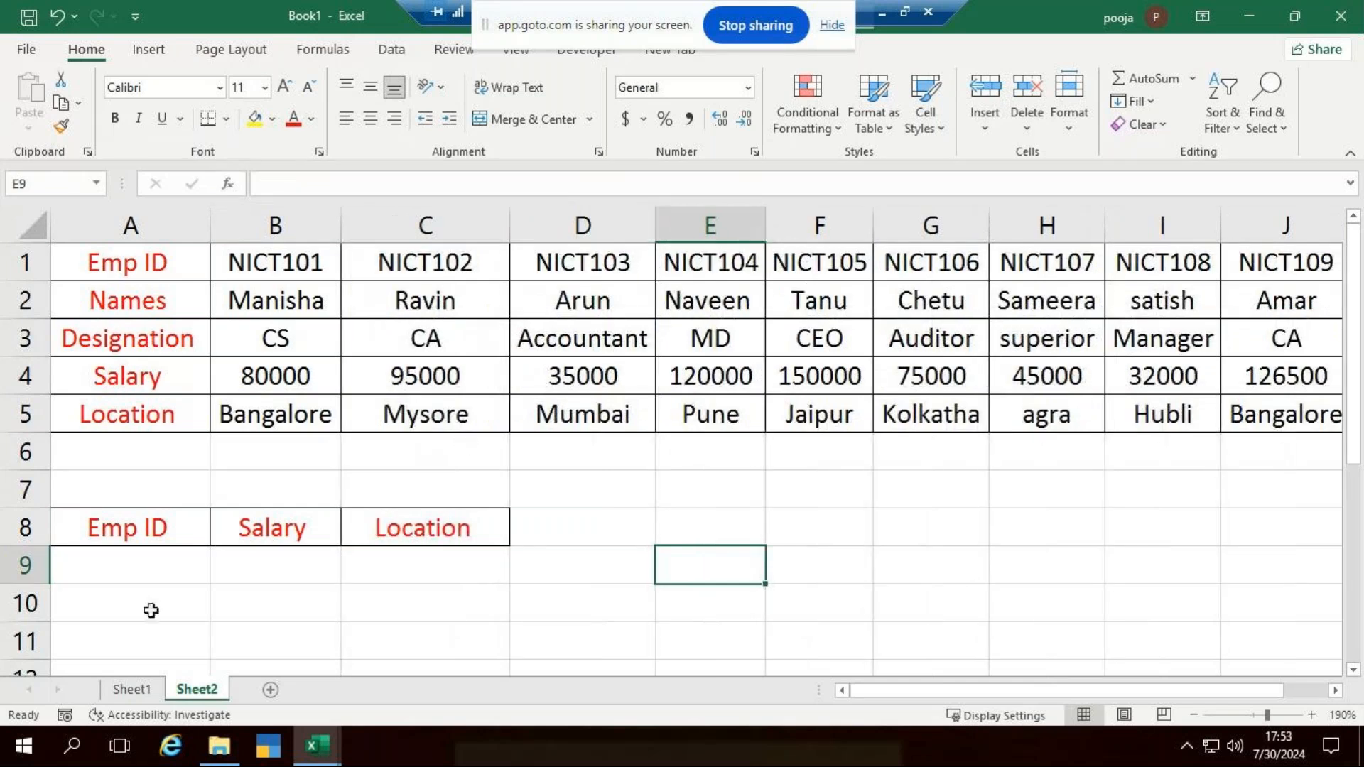
- Enter the lookup ID NICT1005 in cell A9 under the Emp ID heading
left_click(158, 567)
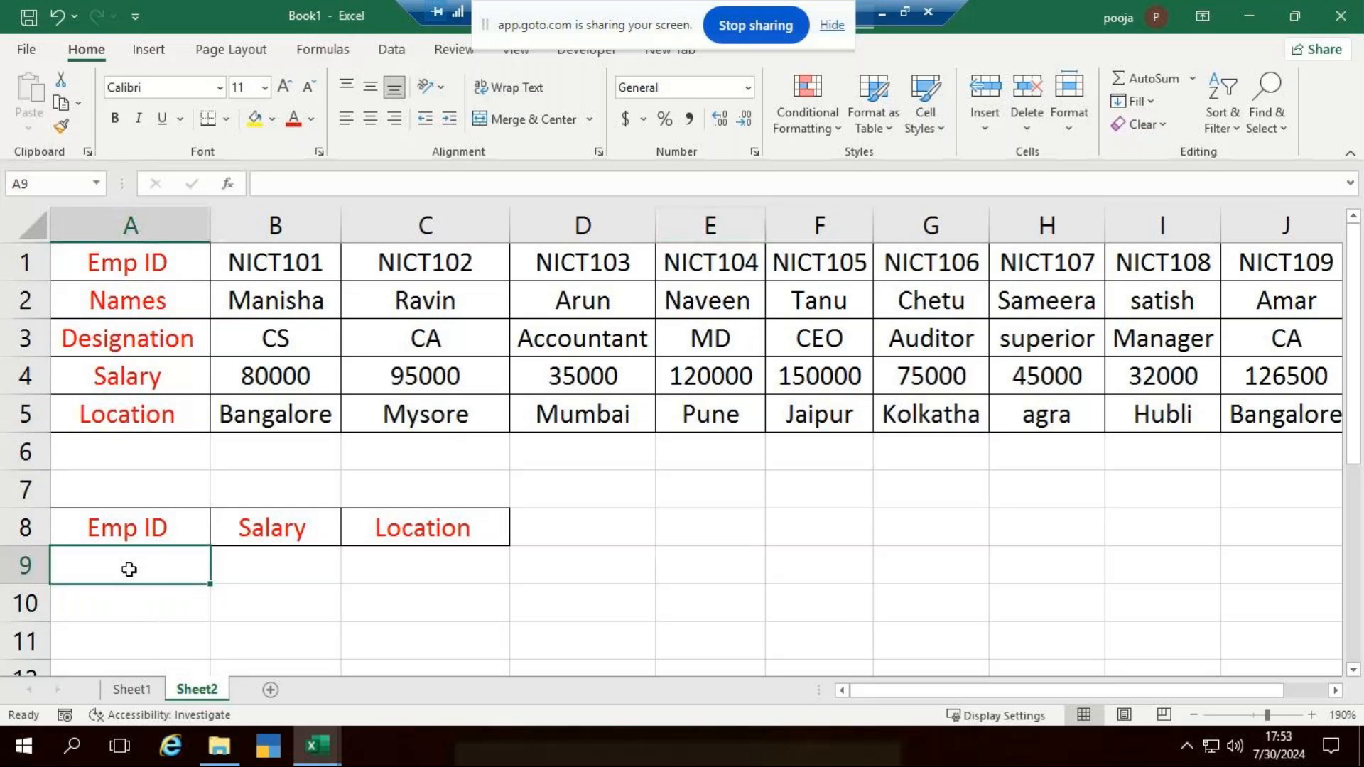
type("NICT1005")
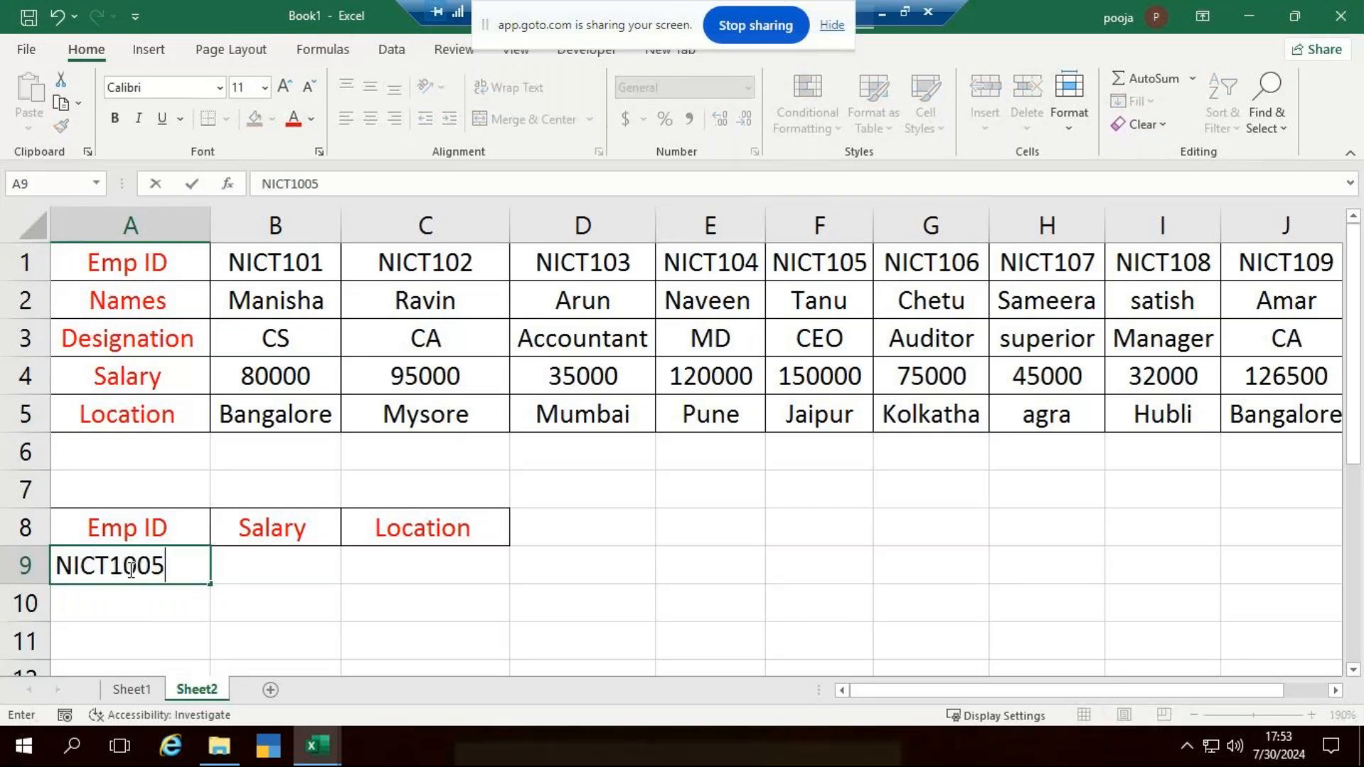
key("ctrl+Return")
key("Tab")
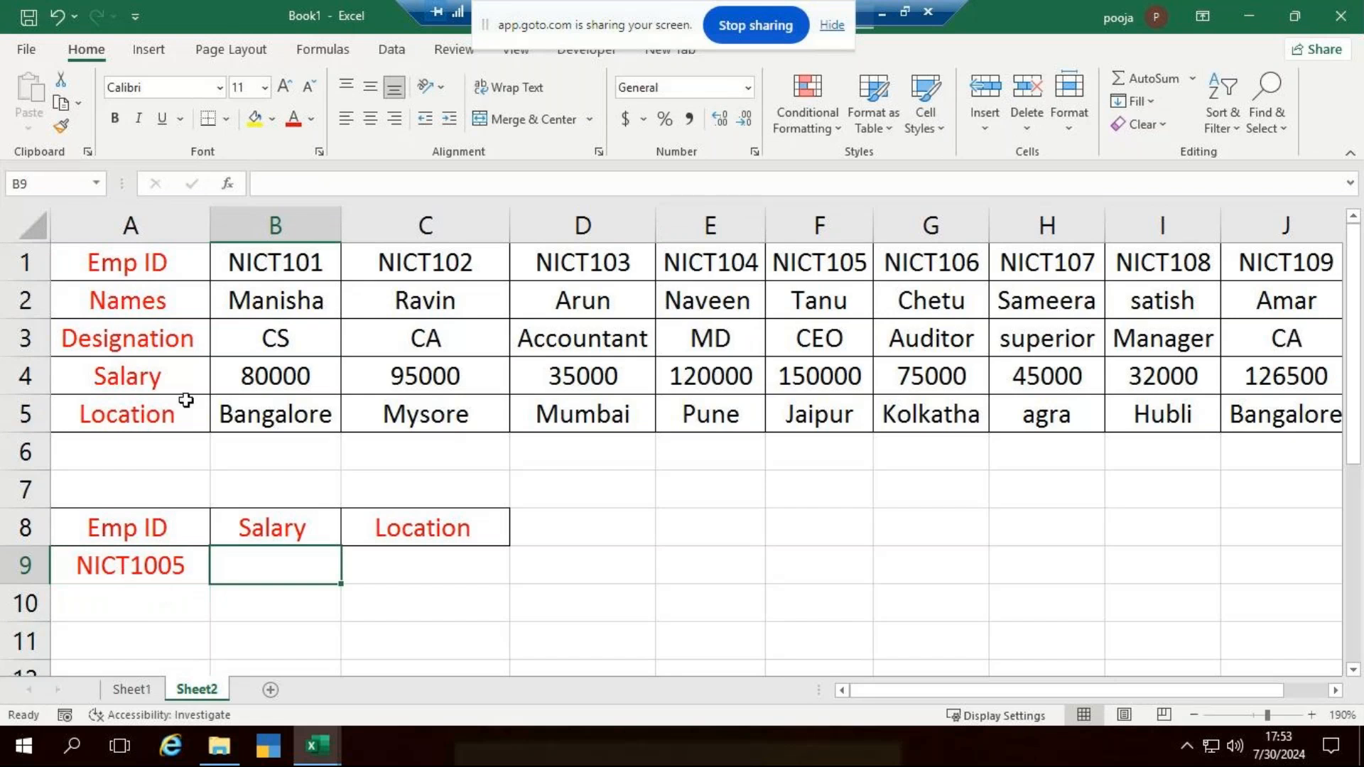
- Apply the formatting of data cell B4 to cell A9 and widen column B
left_click(284, 366)
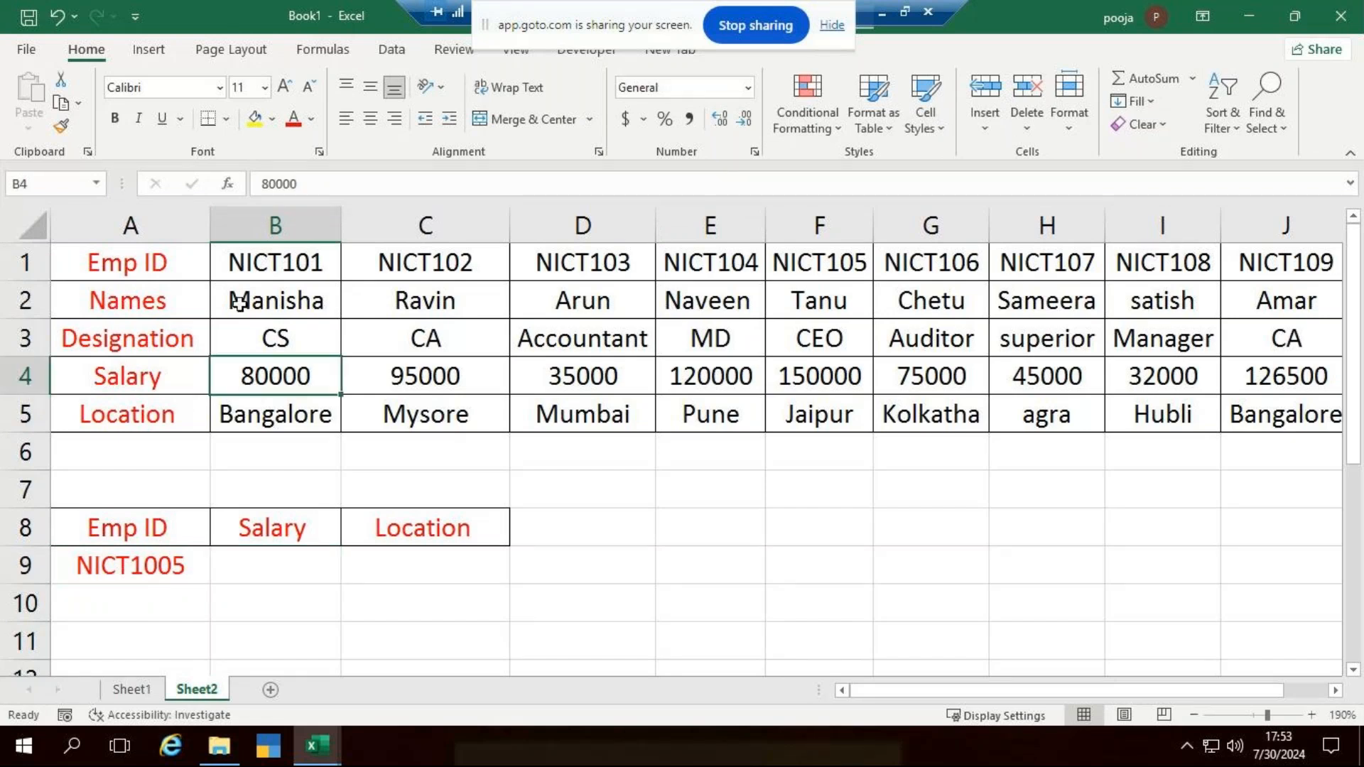
left_click(61, 126)
left_click(142, 566)
left_click(266, 568)
left_click_drag(340, 229, 457, 245)
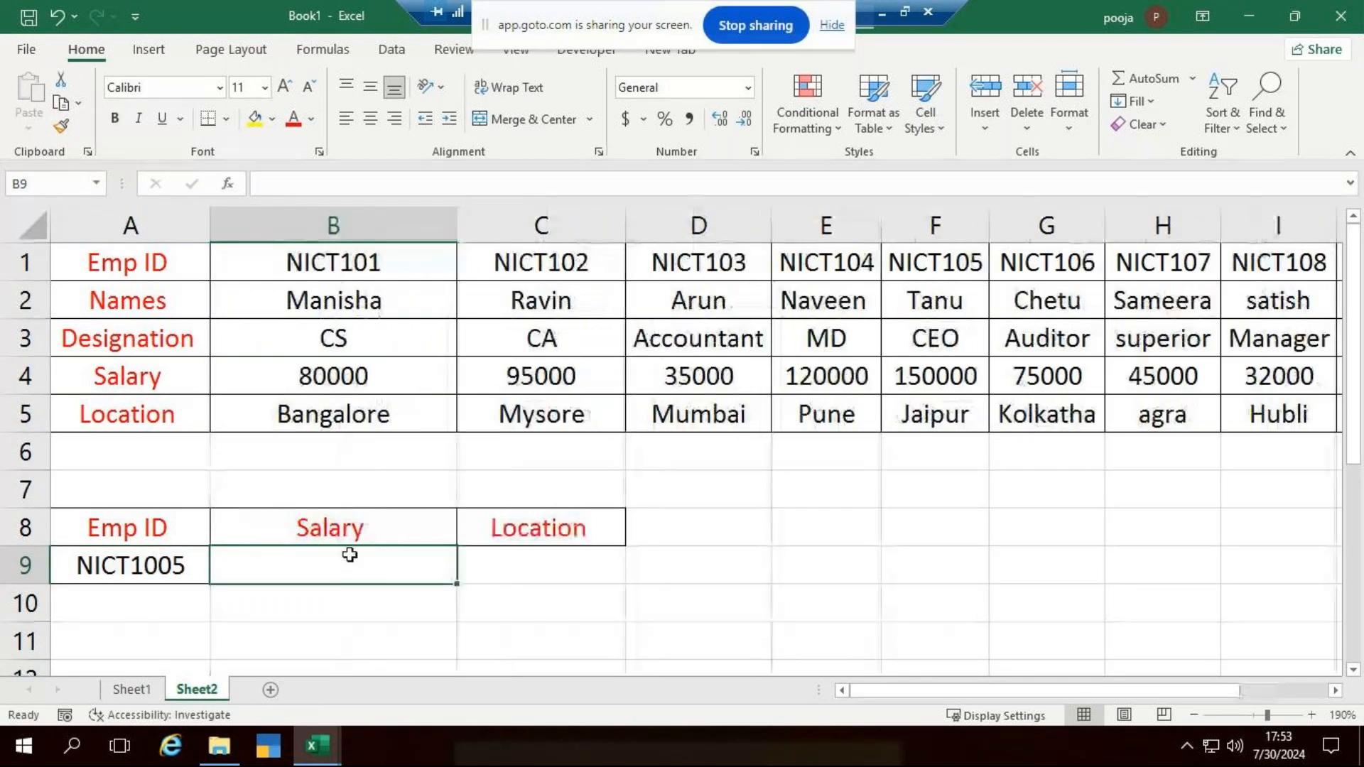
- Define the workbook name table1 for the whole employee table, A1:K5
left_click(179, 264)
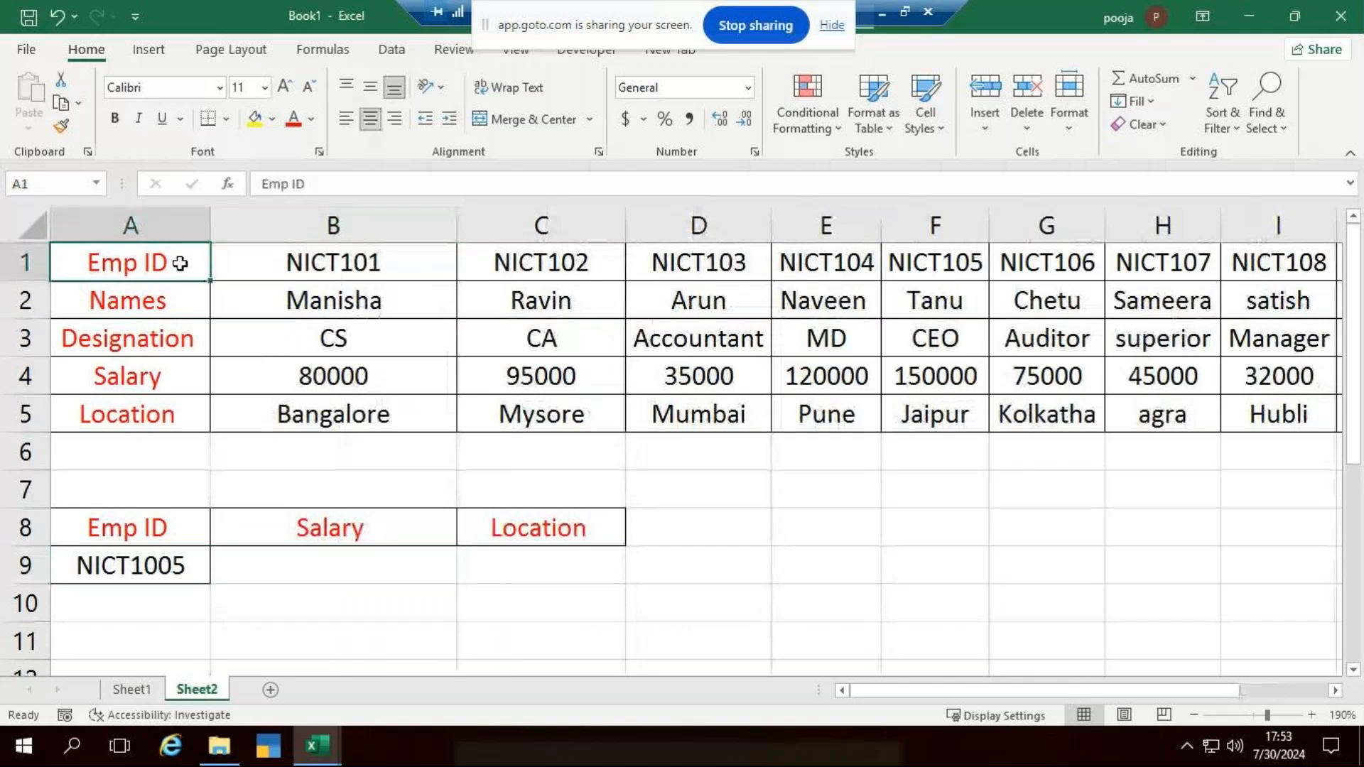
key("ctrl+shift+Right")
key("ctrl+shift+Down")
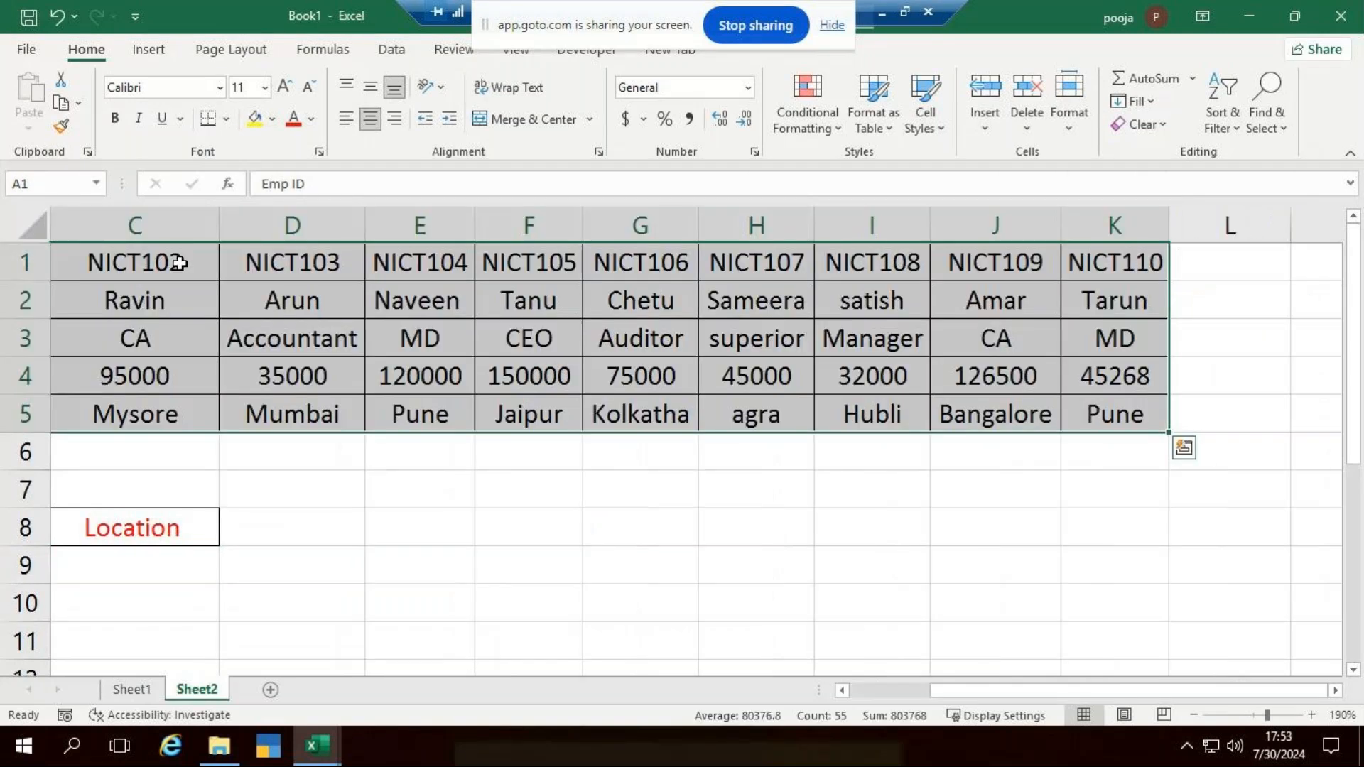
left_click_drag(962, 692, 733, 675)
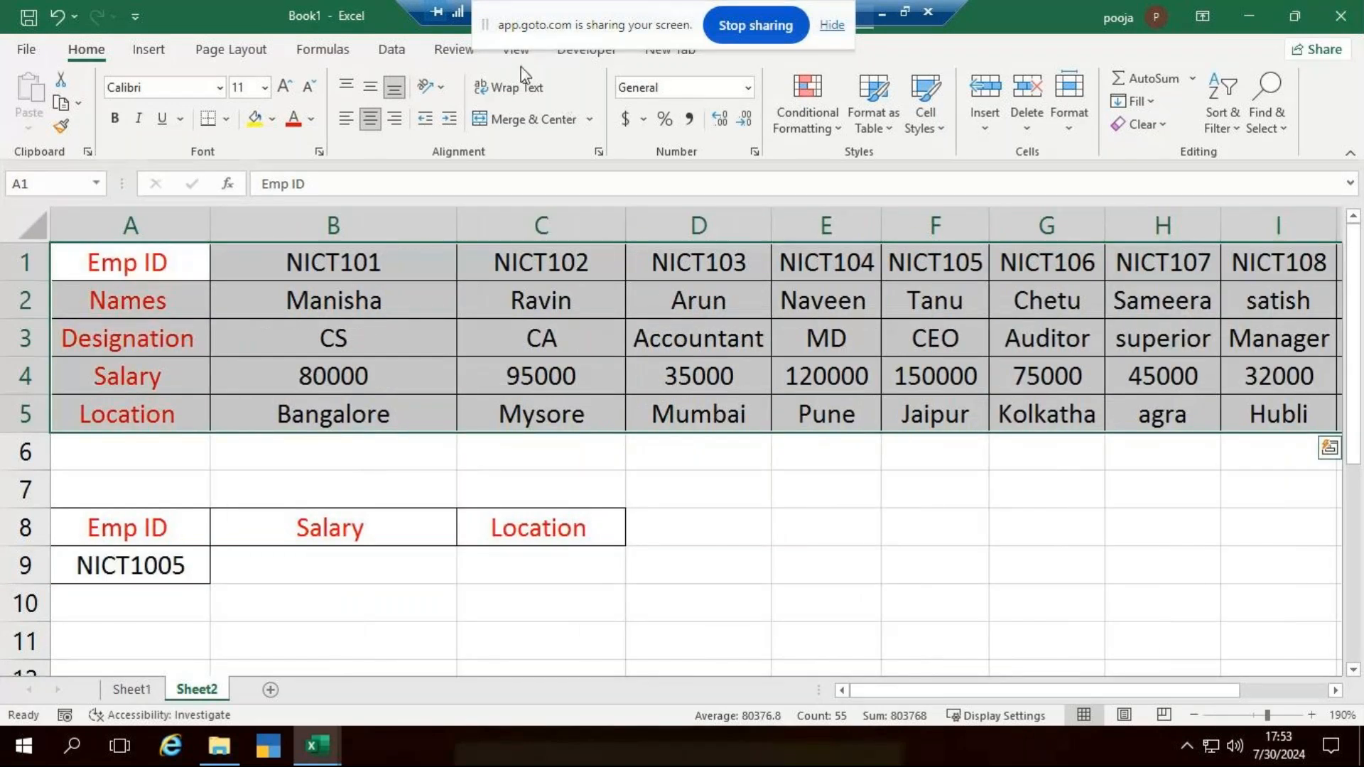
left_click(322, 49)
left_click(684, 77)
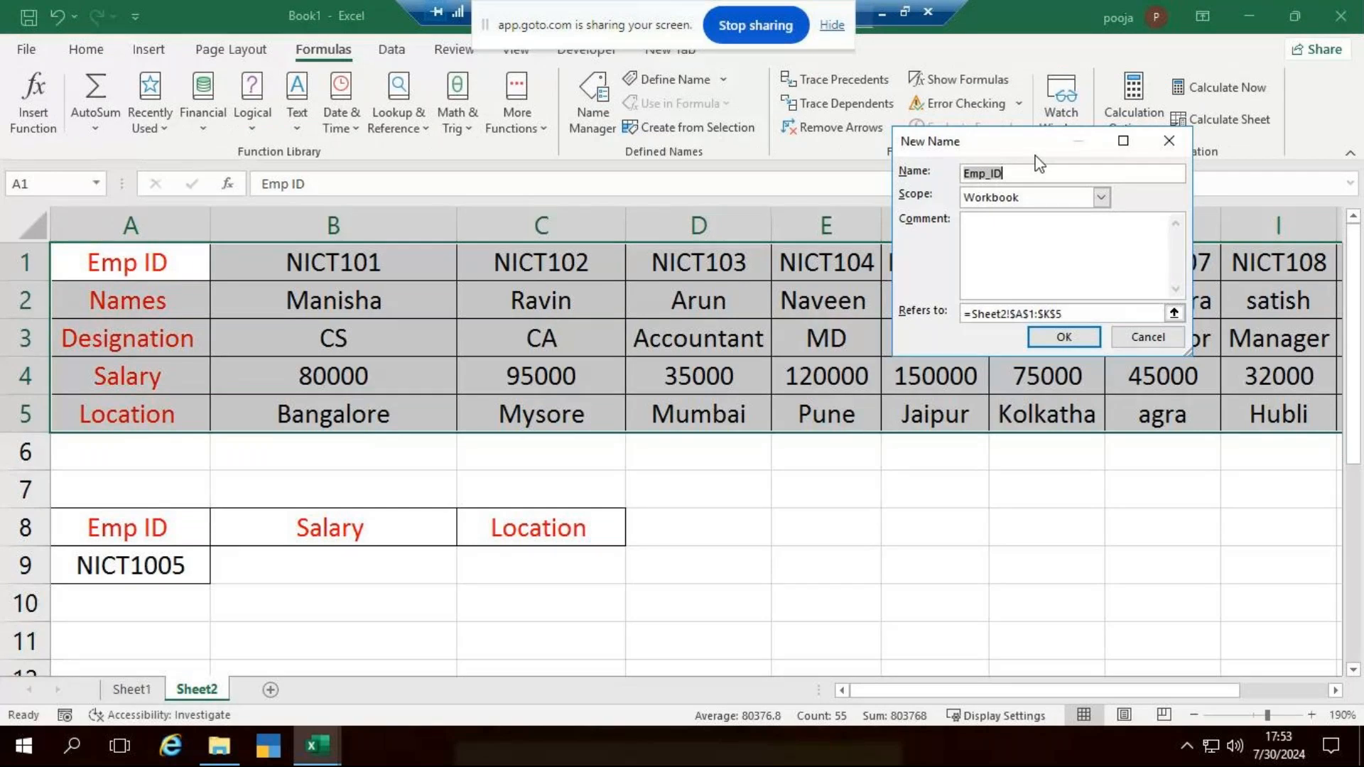
type("tav")
key("BackSpace")
type("ble1")
key("Return")
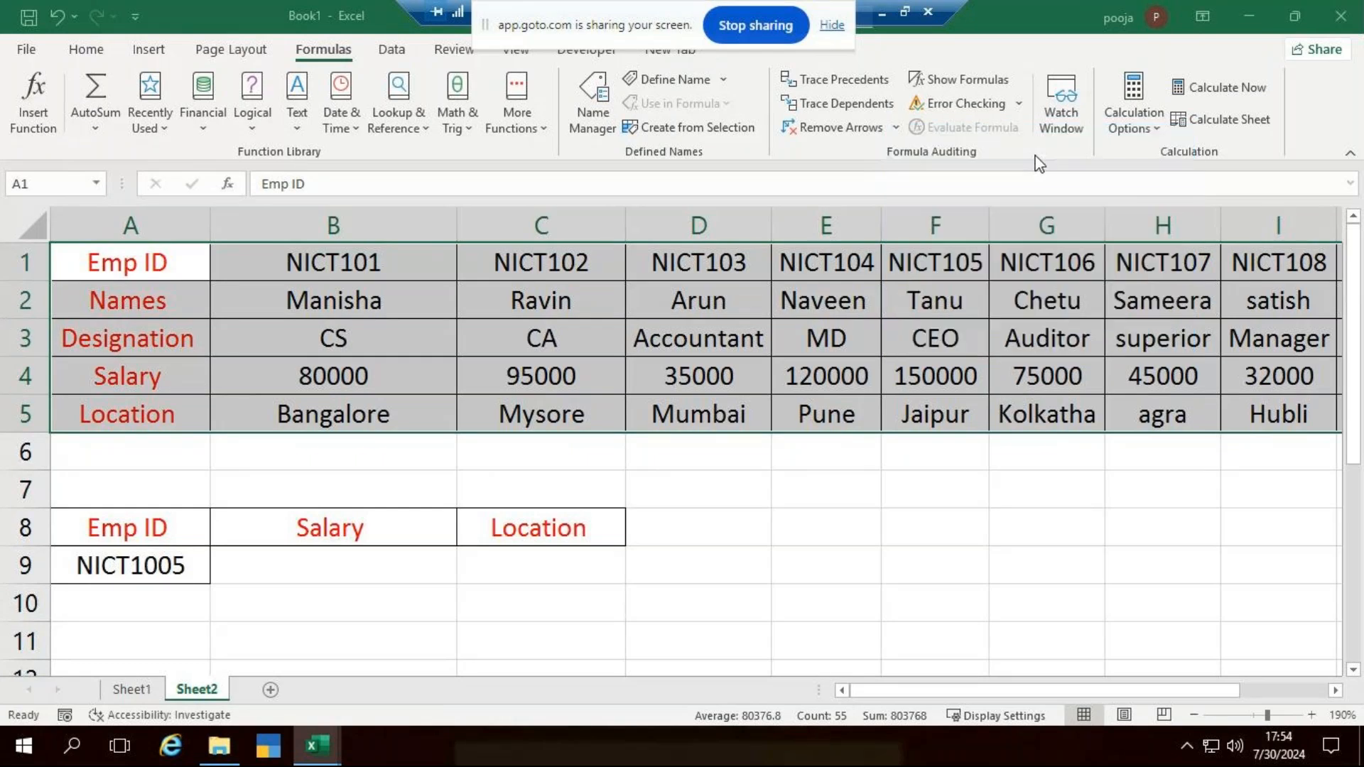
left_click(885, 554)
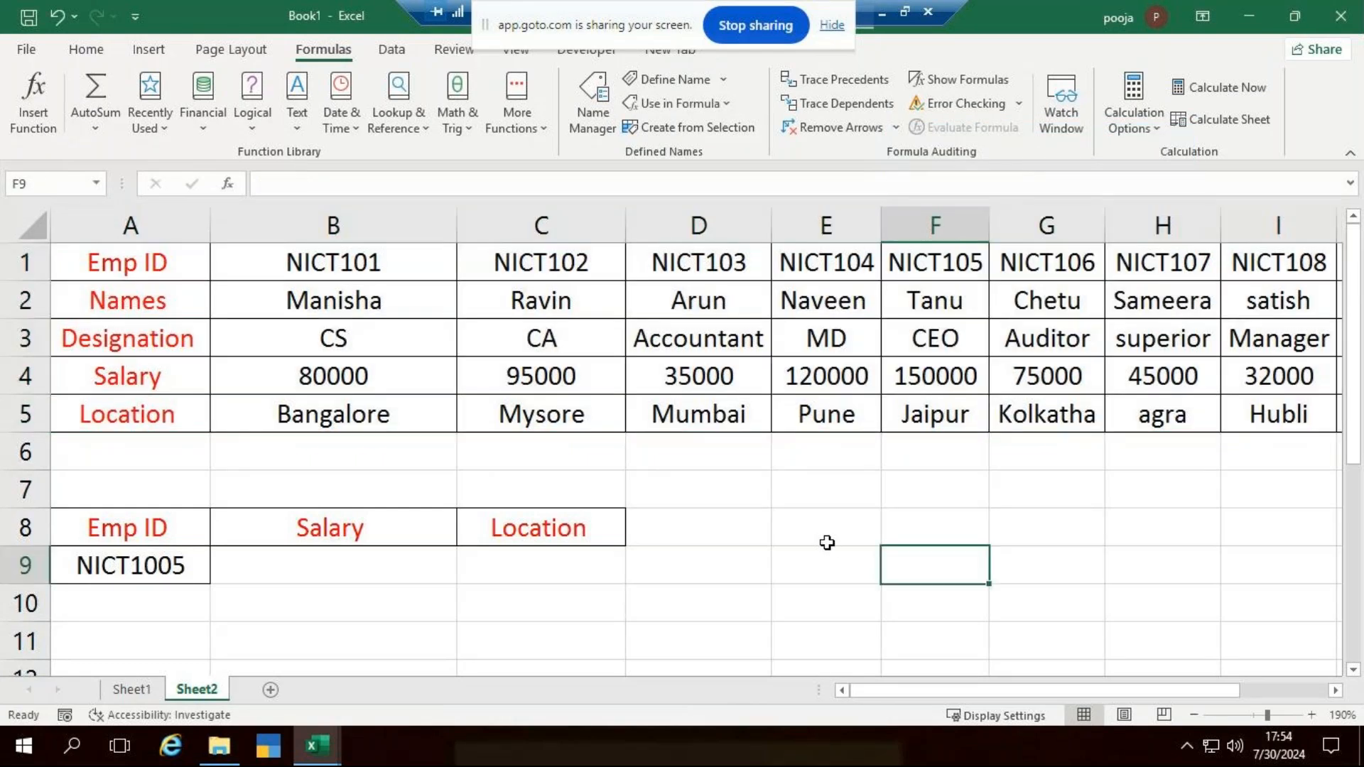
- Enter the formula =HLOOKUP(A9,table1,4,0) in cell B9 under the Salary heading
left_click(369, 564)
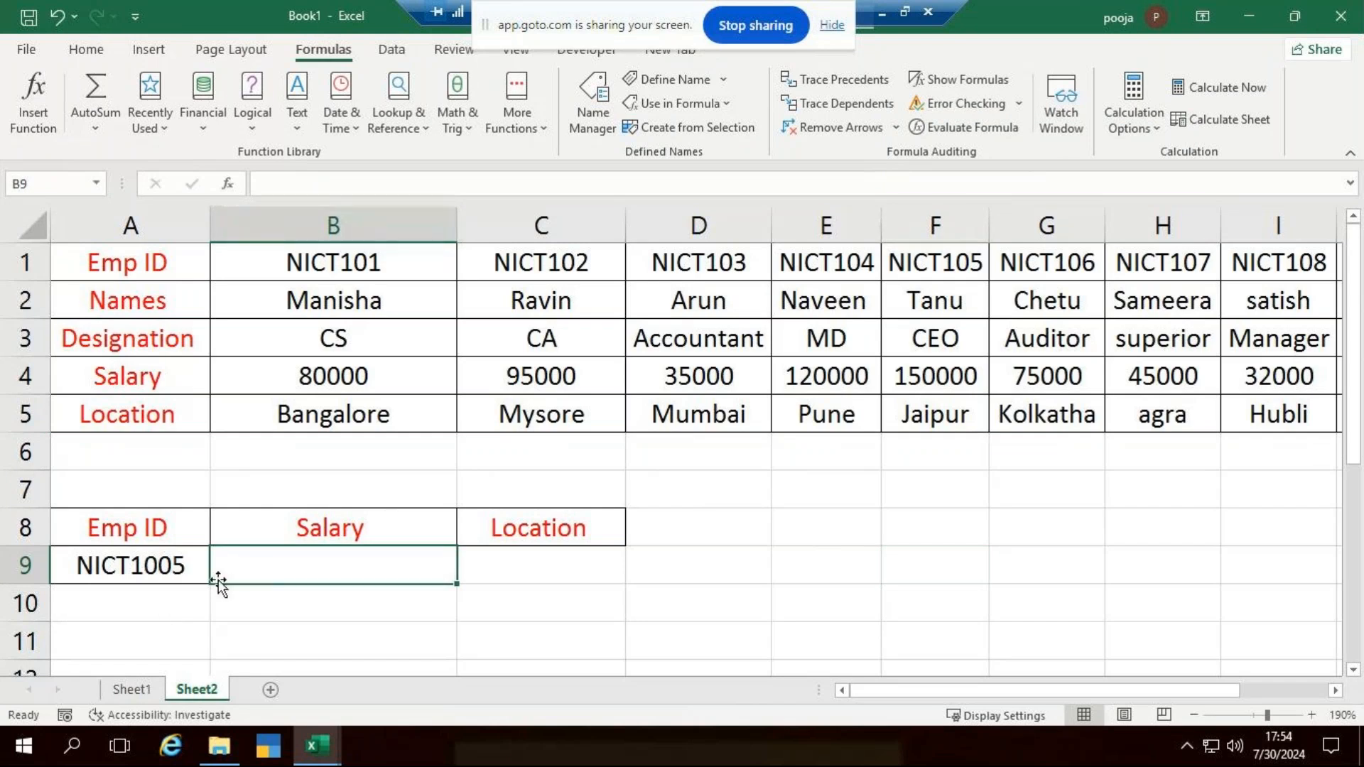
type("=h")
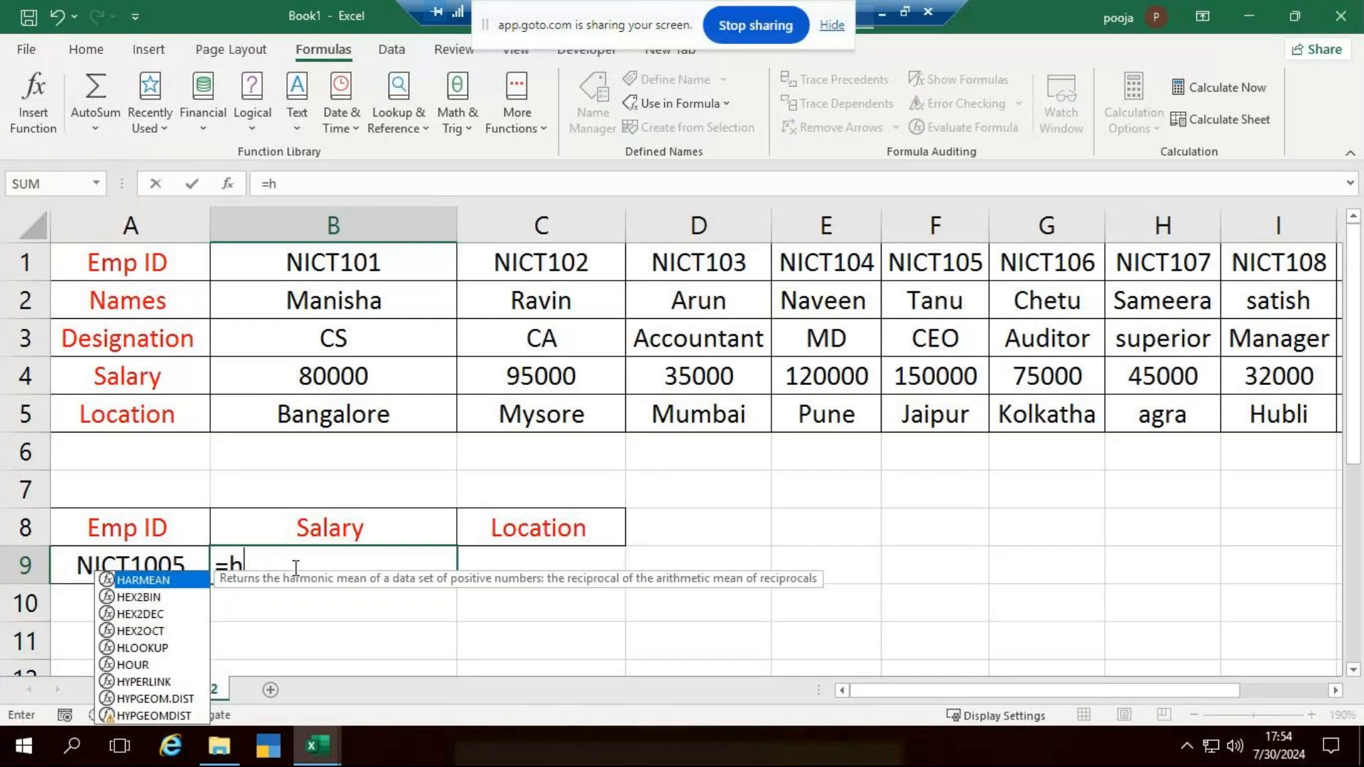
type("l")
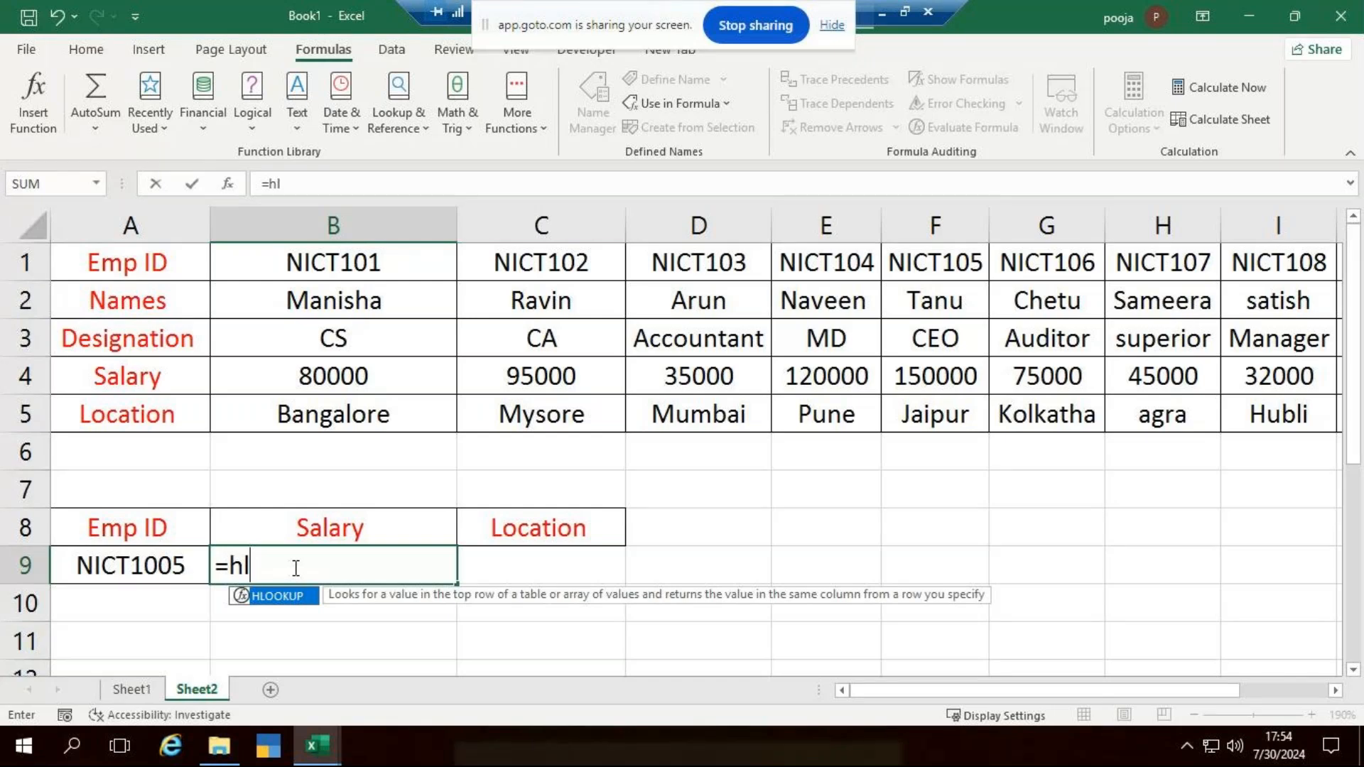
key("Tab")
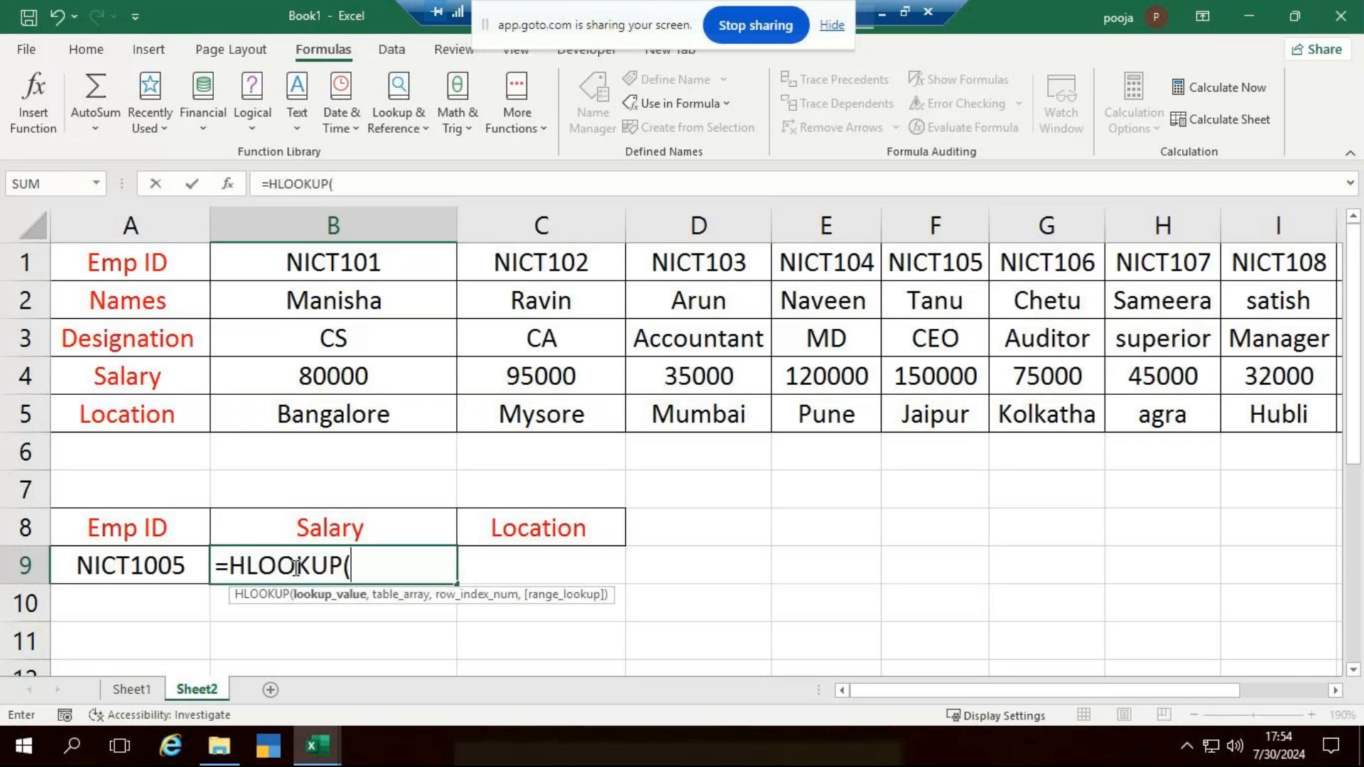
left_click(175, 568)
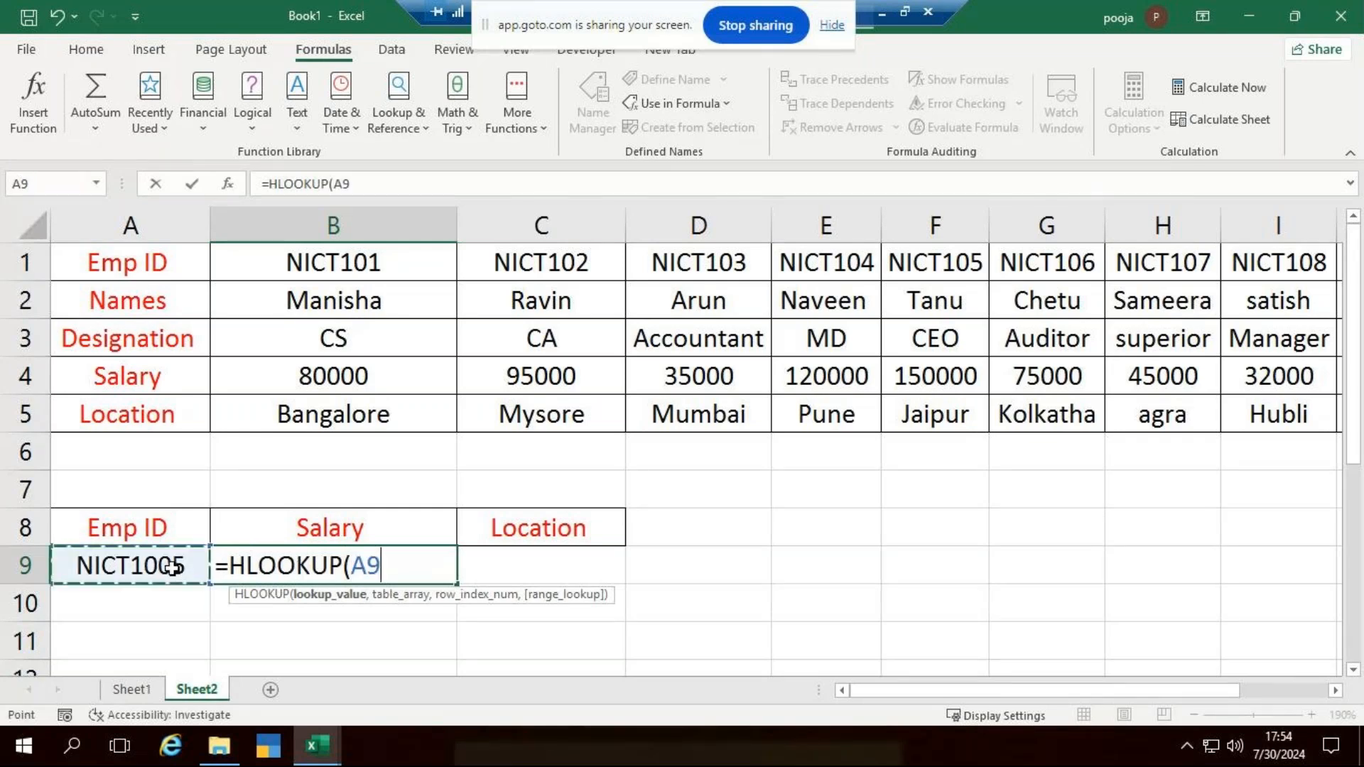
type(",")
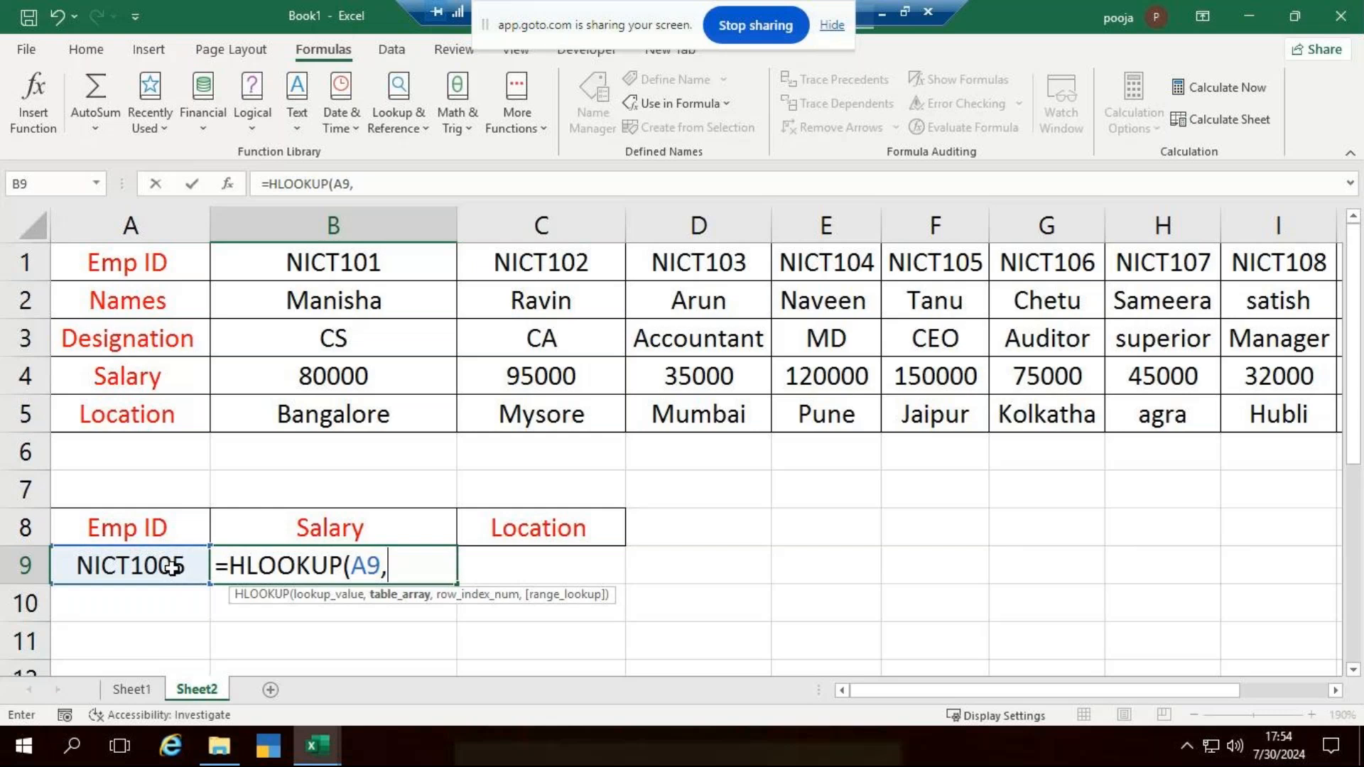
type("tab")
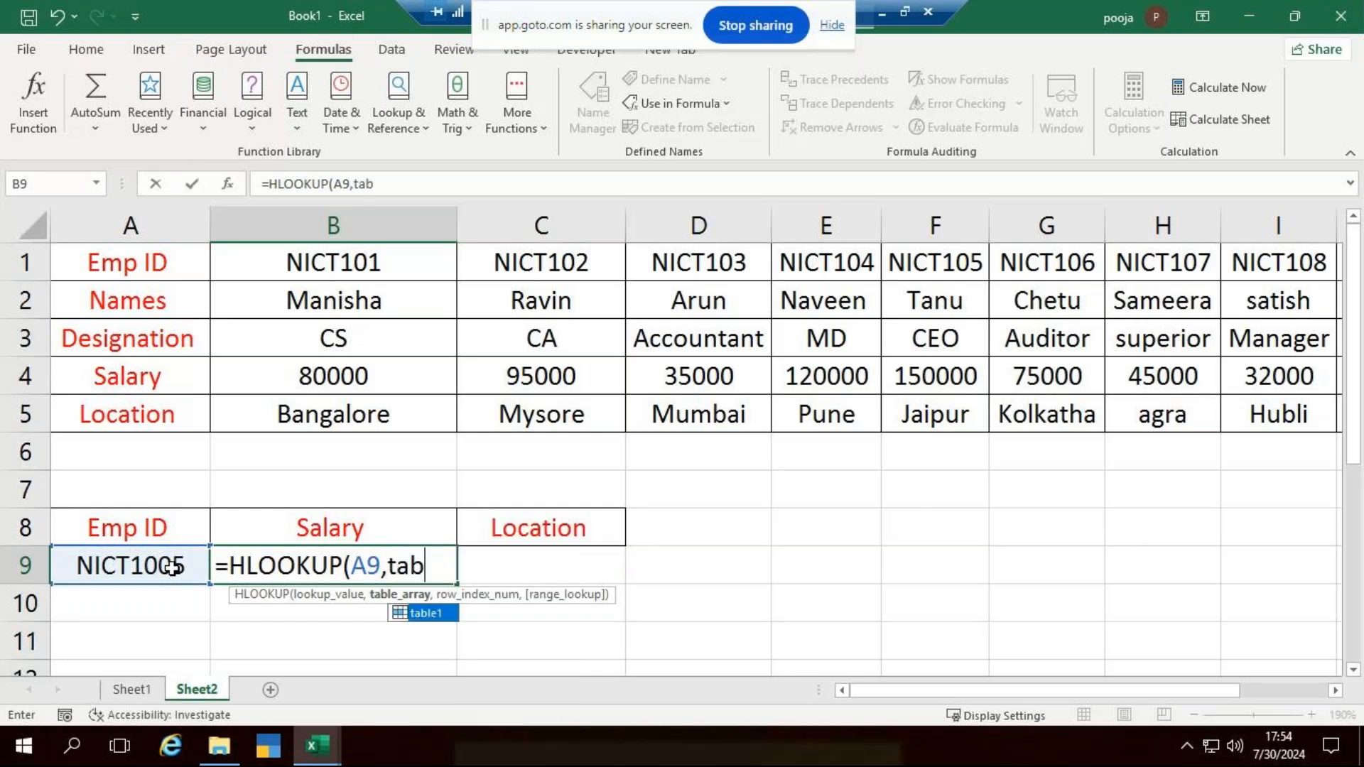
key("Tab")
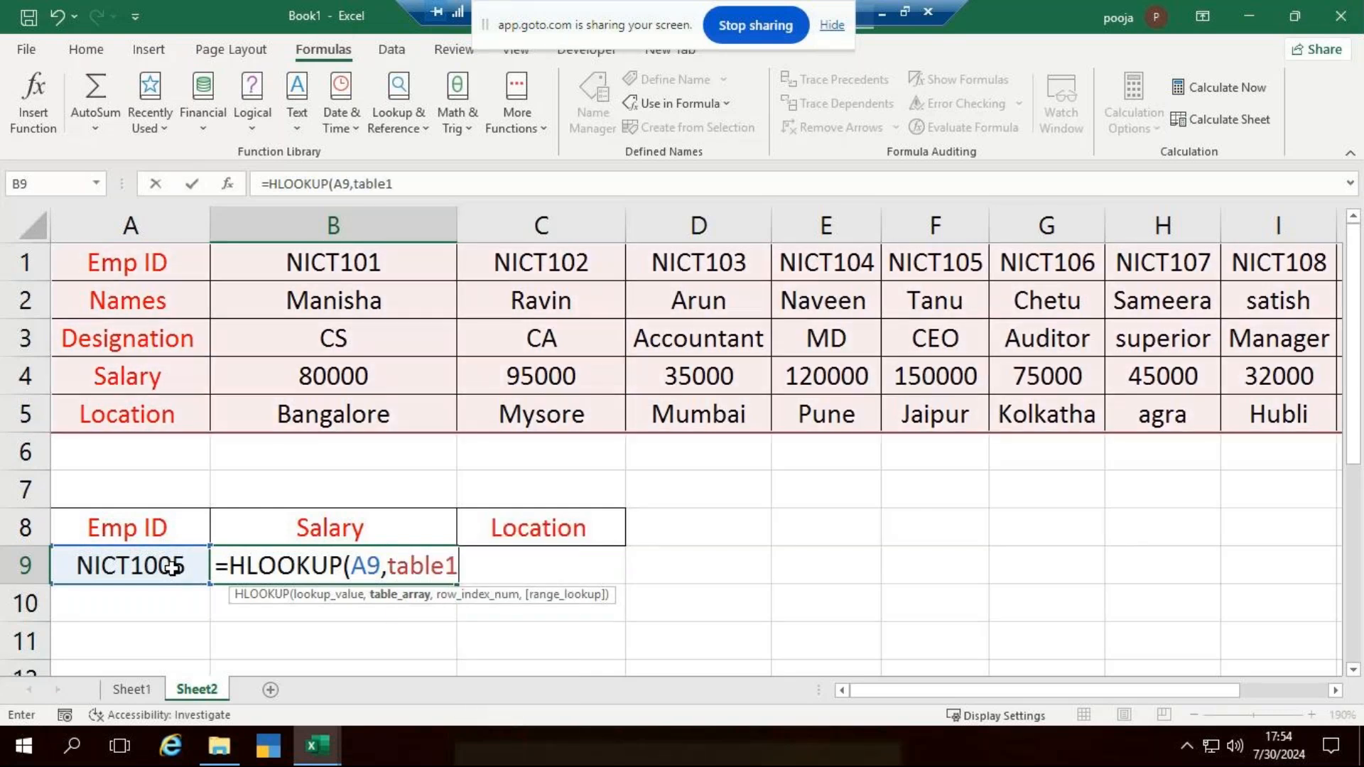
type(",")
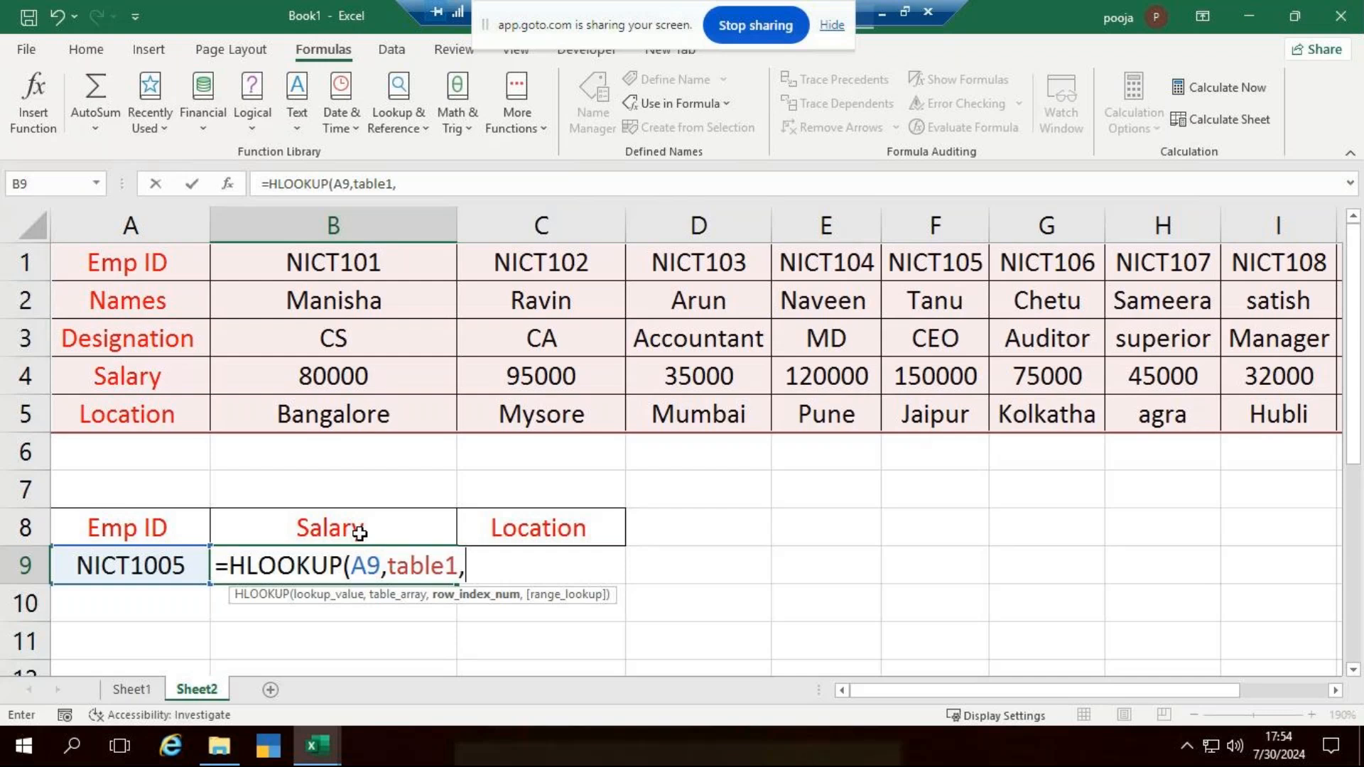
type("4,")
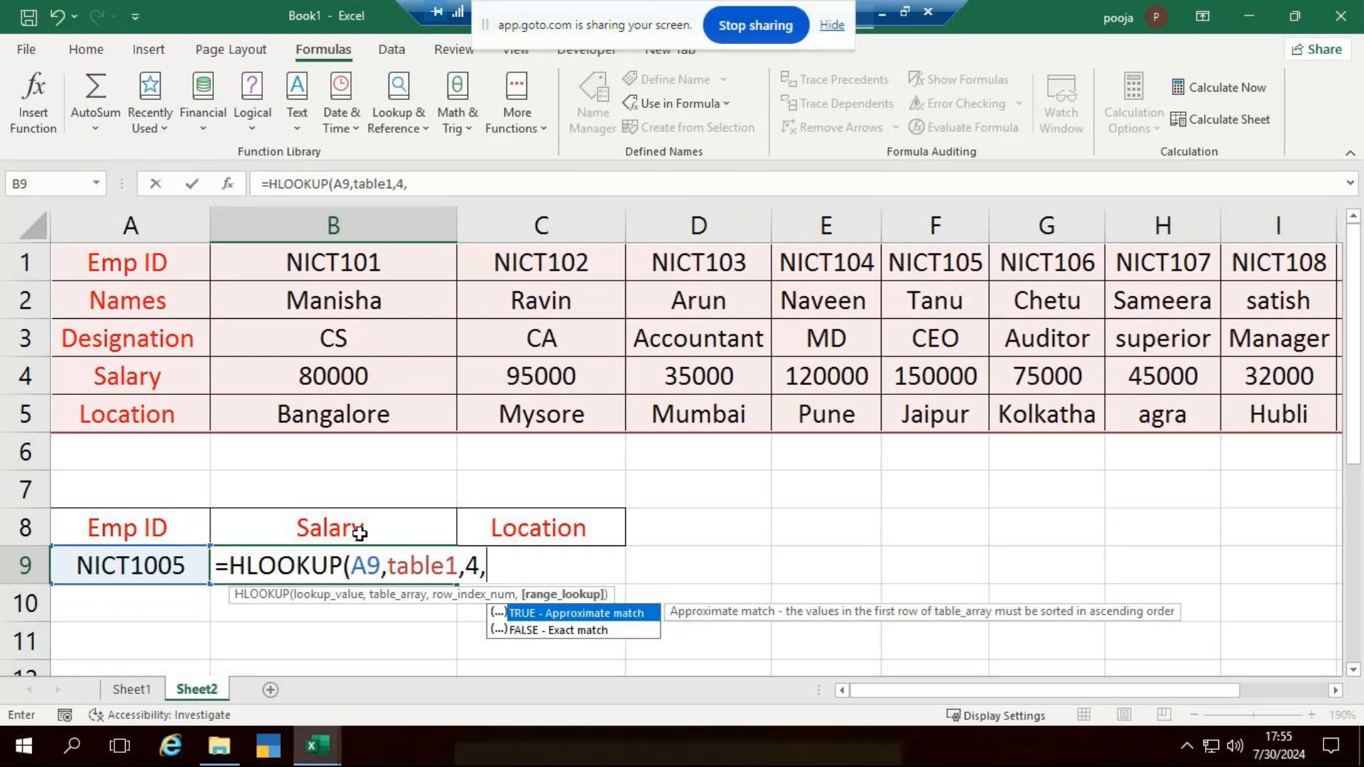
type("0")
key("ctrl+Return")
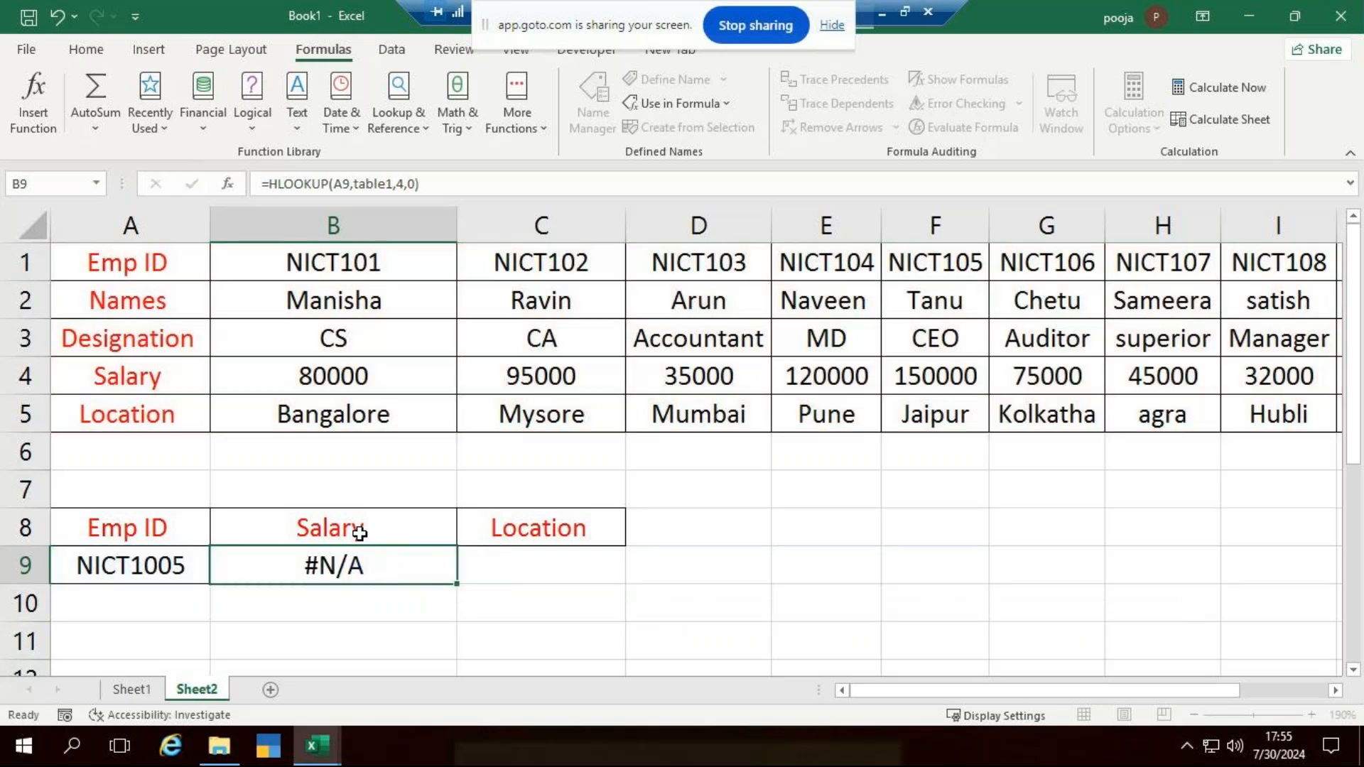
key("Return")
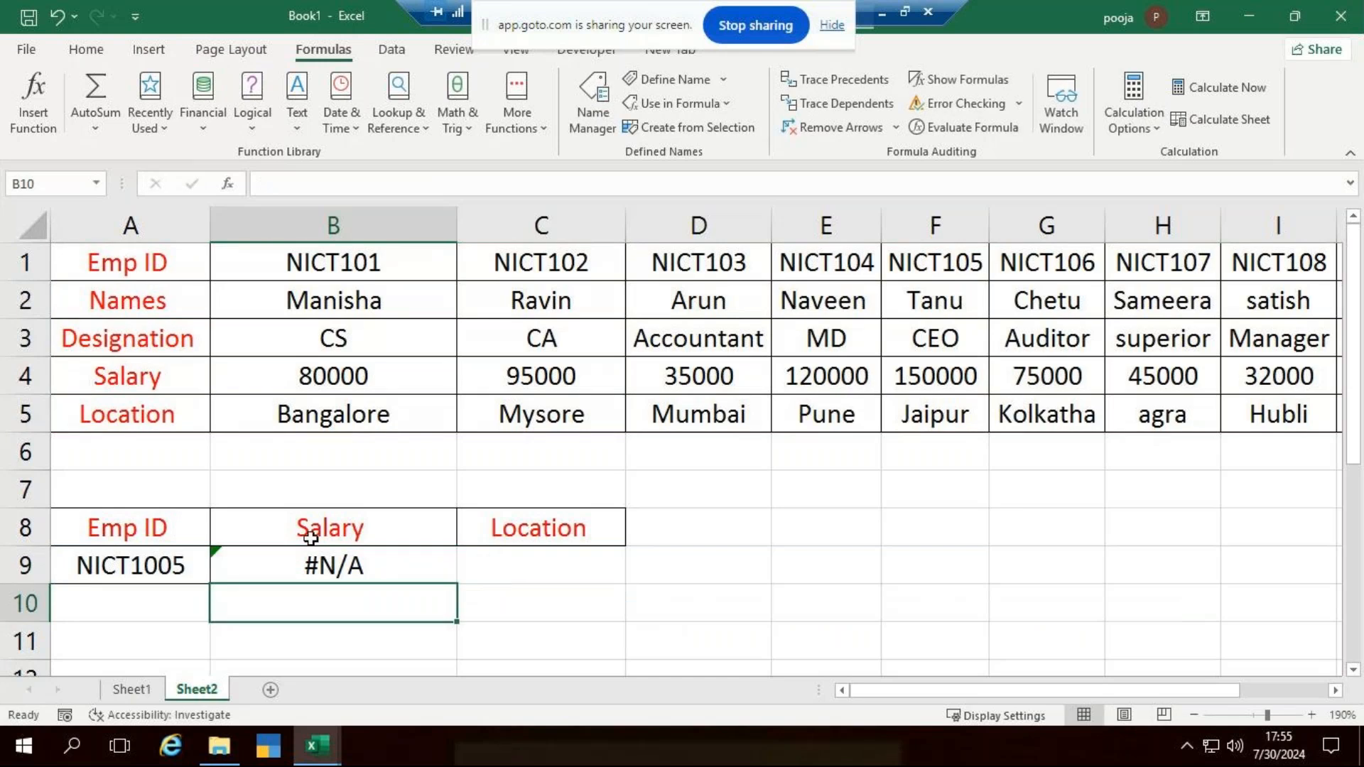
- Inspect the HLOOKUP formula in B9 and step through its calculation with Evaluate Formula
left_click(386, 565)
double_click(386, 565)
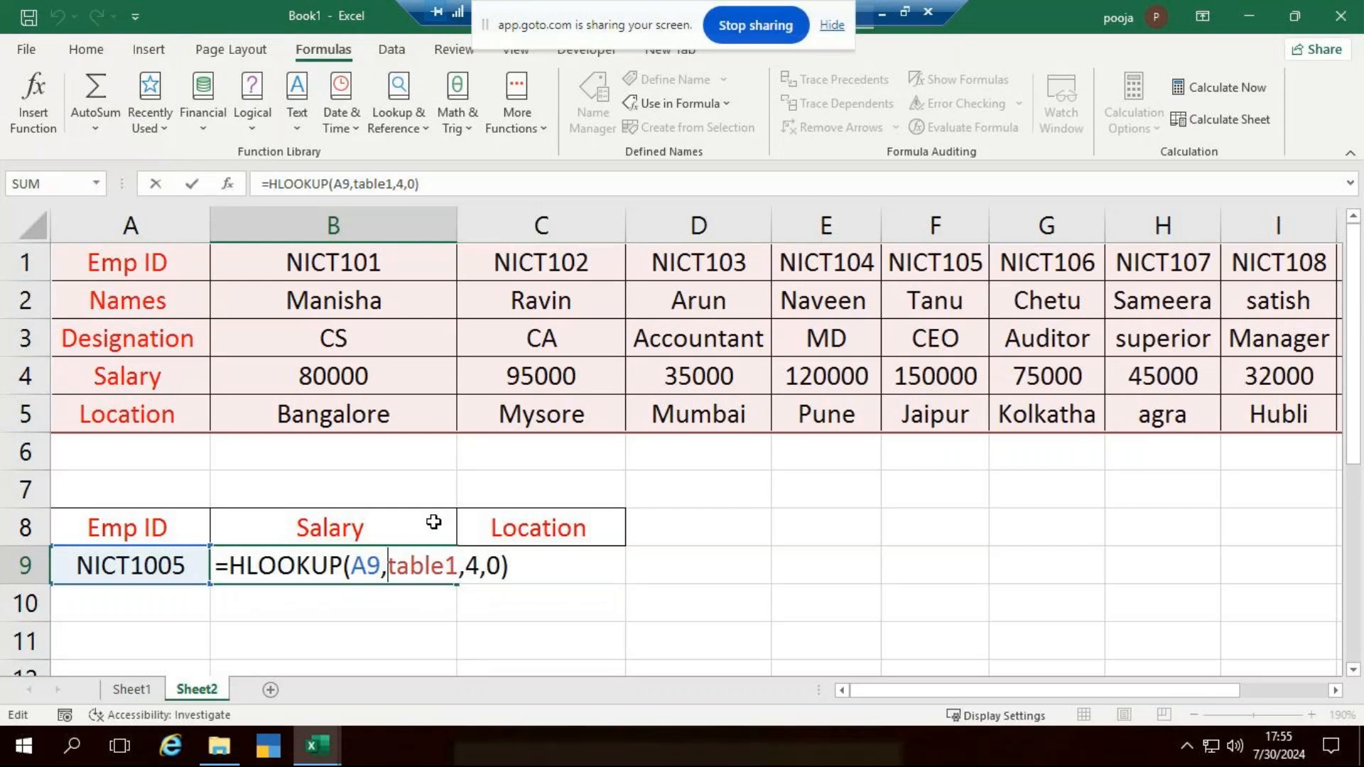
key("Return")
scroll(228, 547, "down", 1)
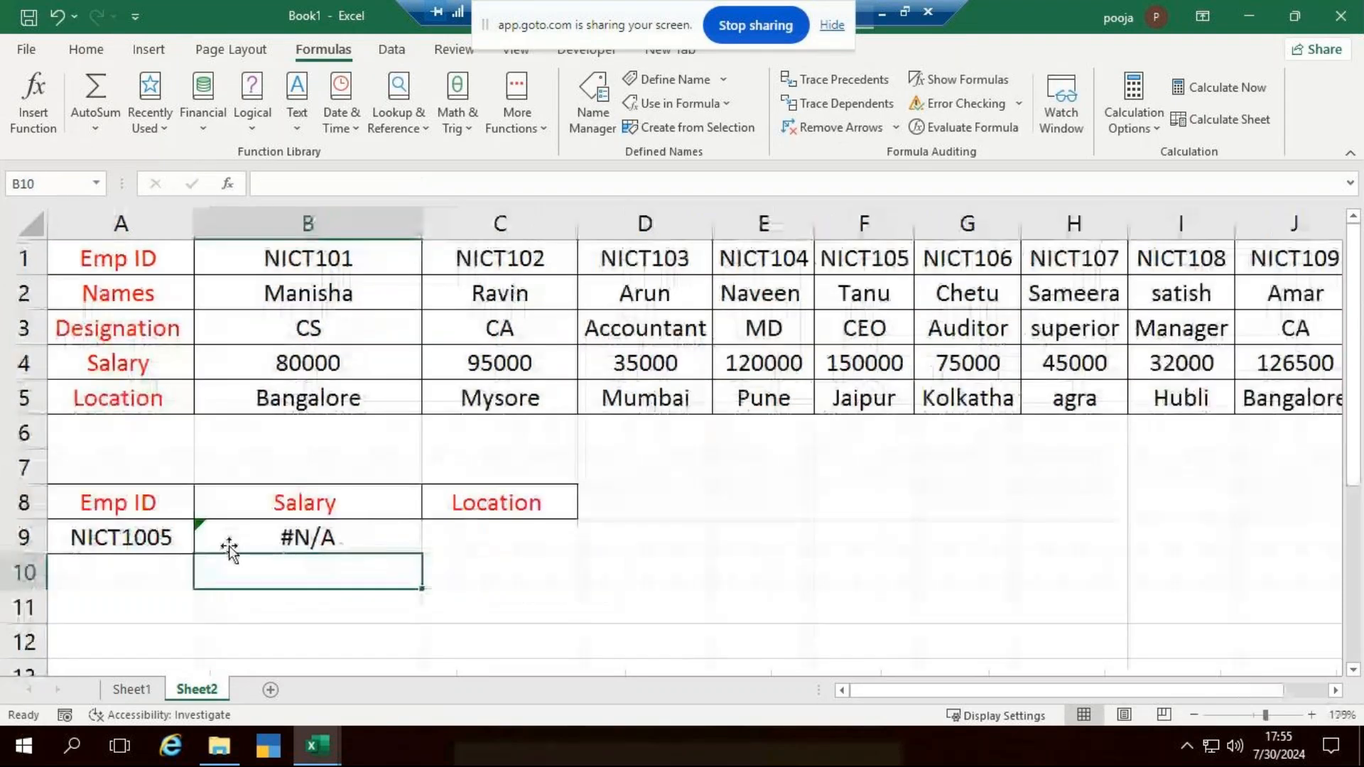
left_click(228, 548)
left_click(189, 531)
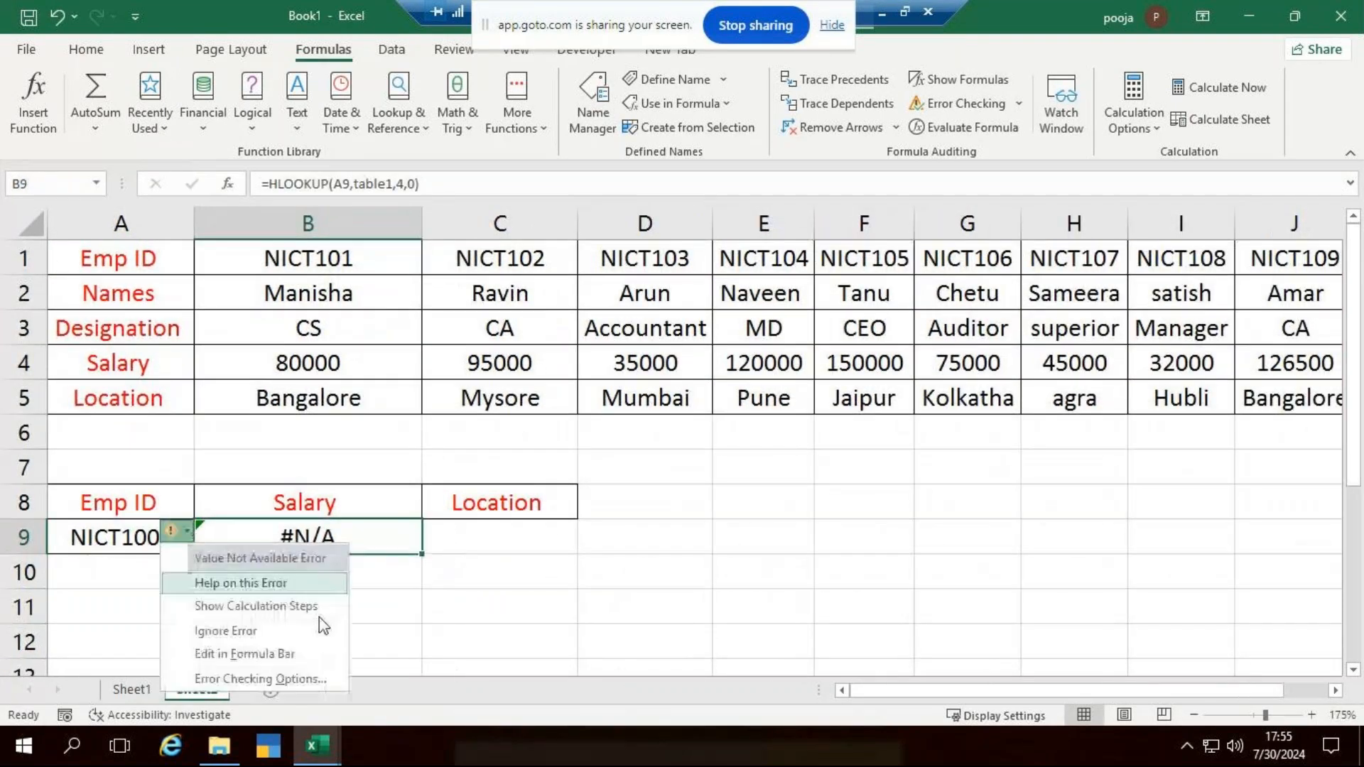
left_click(287, 611)
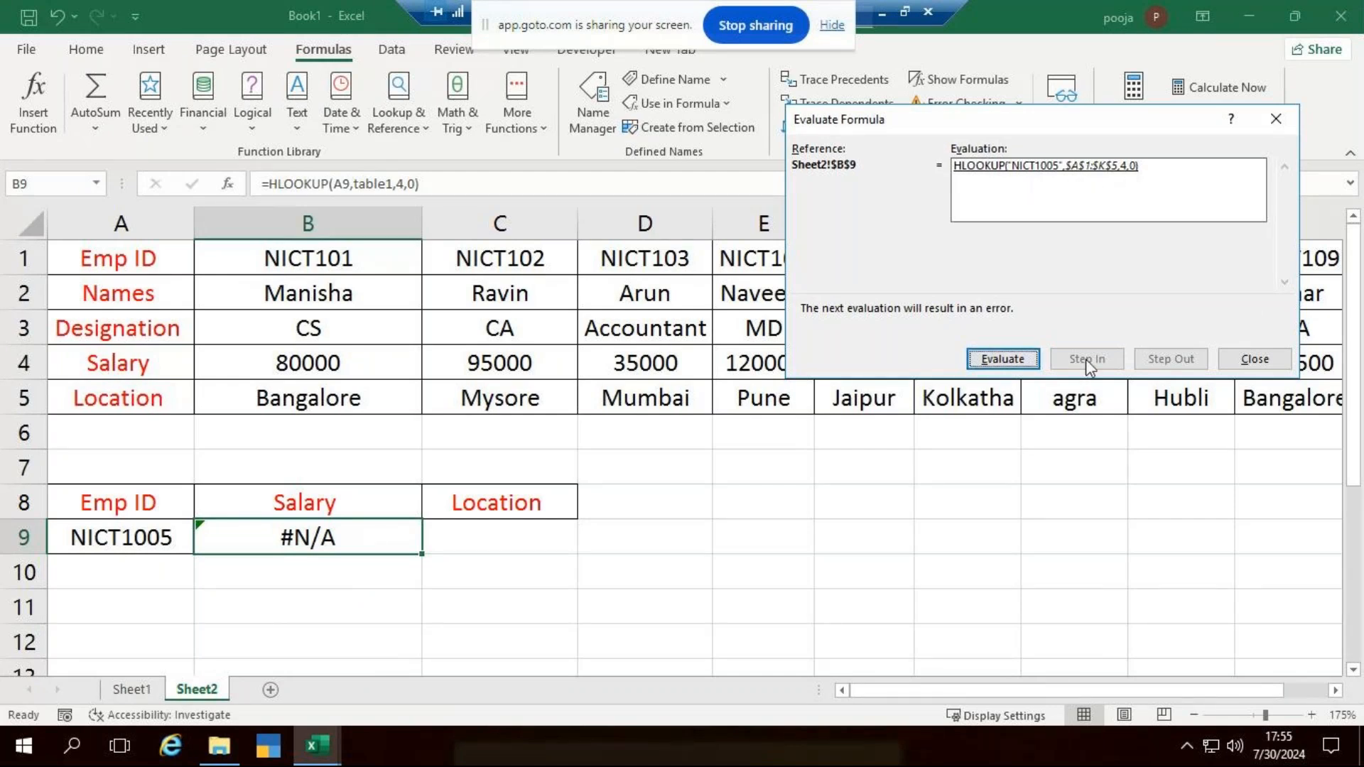
left_click(1012, 360)
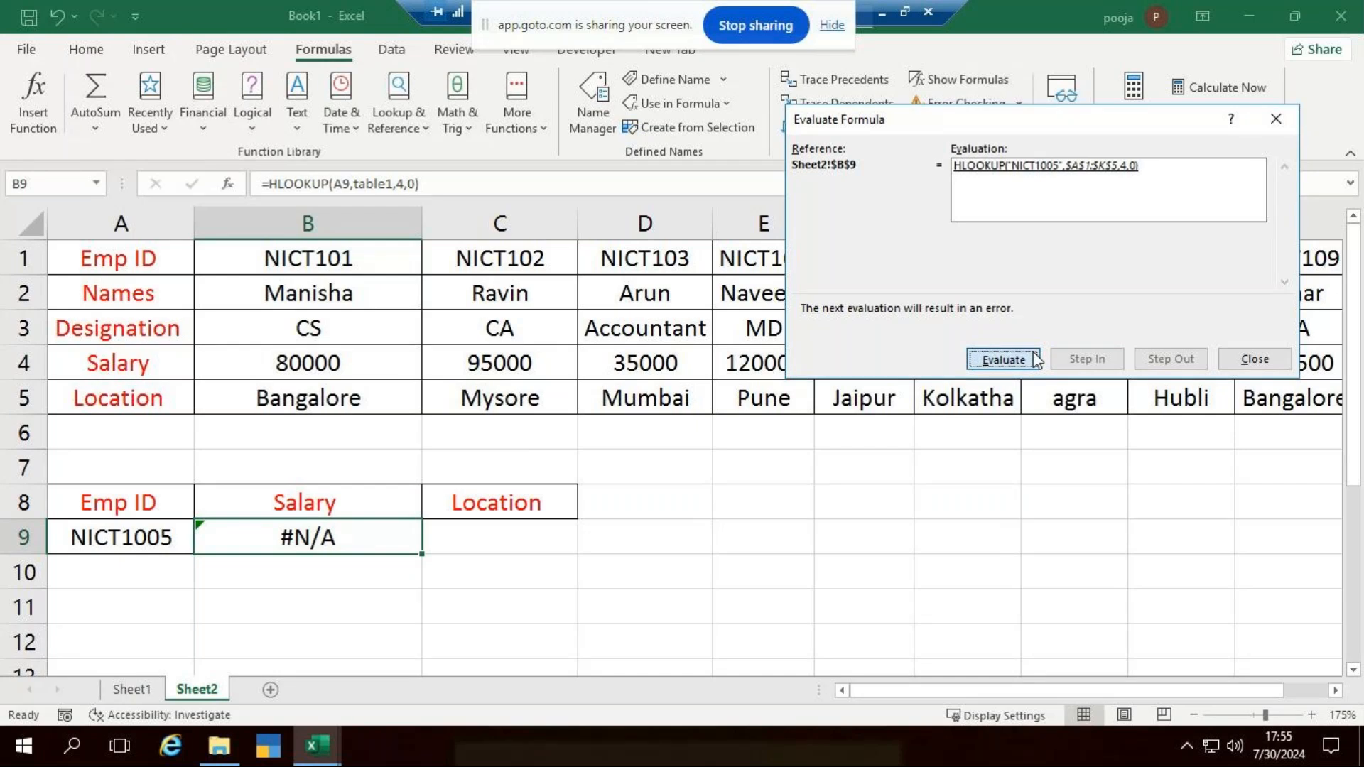
left_click(1006, 361)
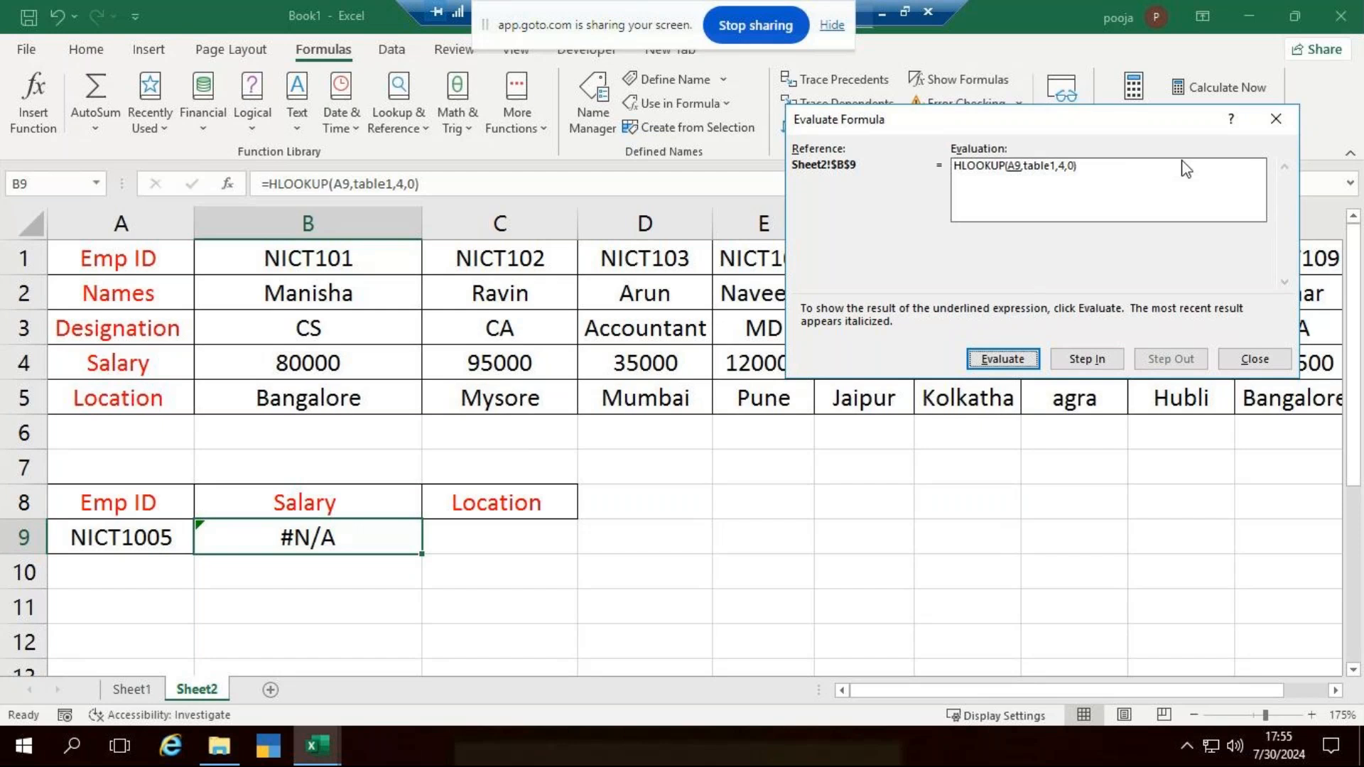
left_click(1276, 125)
left_click(620, 602)
- Recheck the arguments of the HLOOKUP formula in B9 without changing it
left_click(331, 537)
double_click(331, 538)
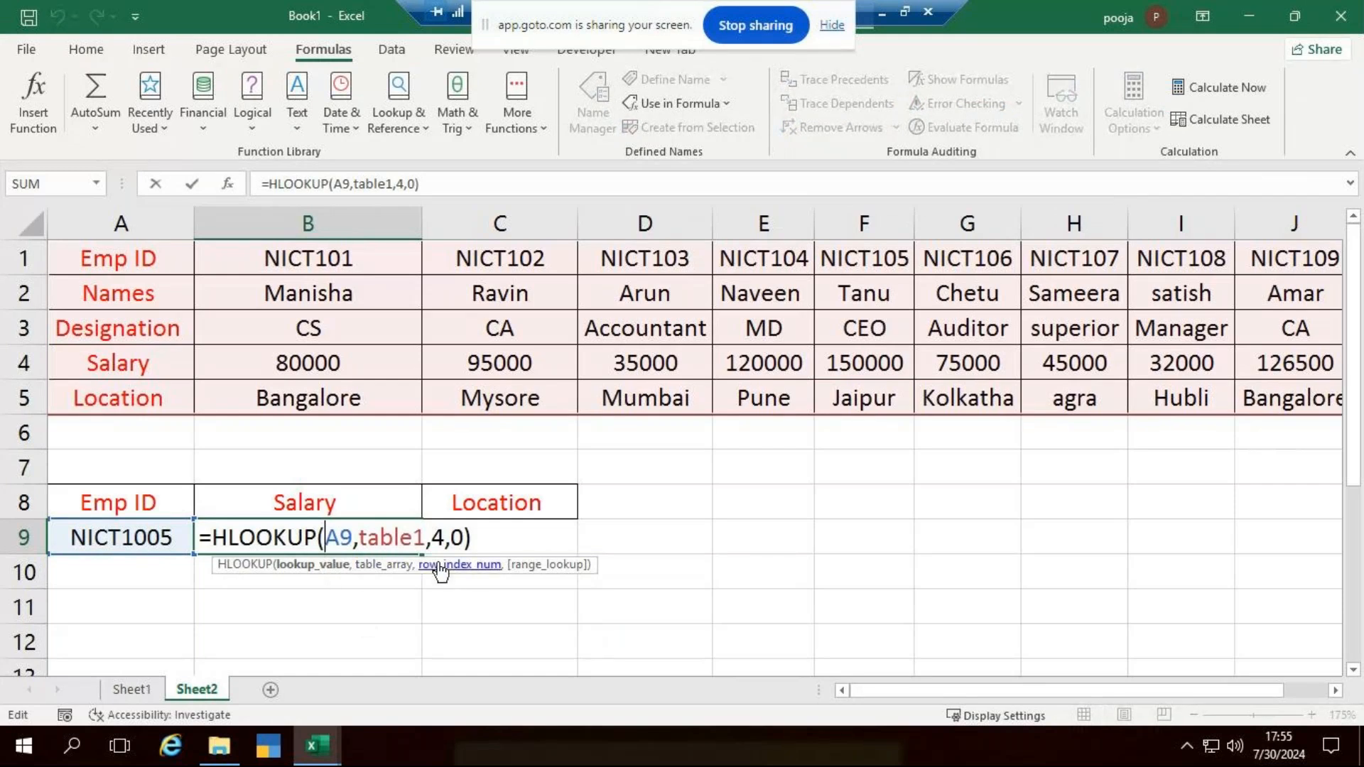
left_click(508, 545)
key("ctrl+Return")
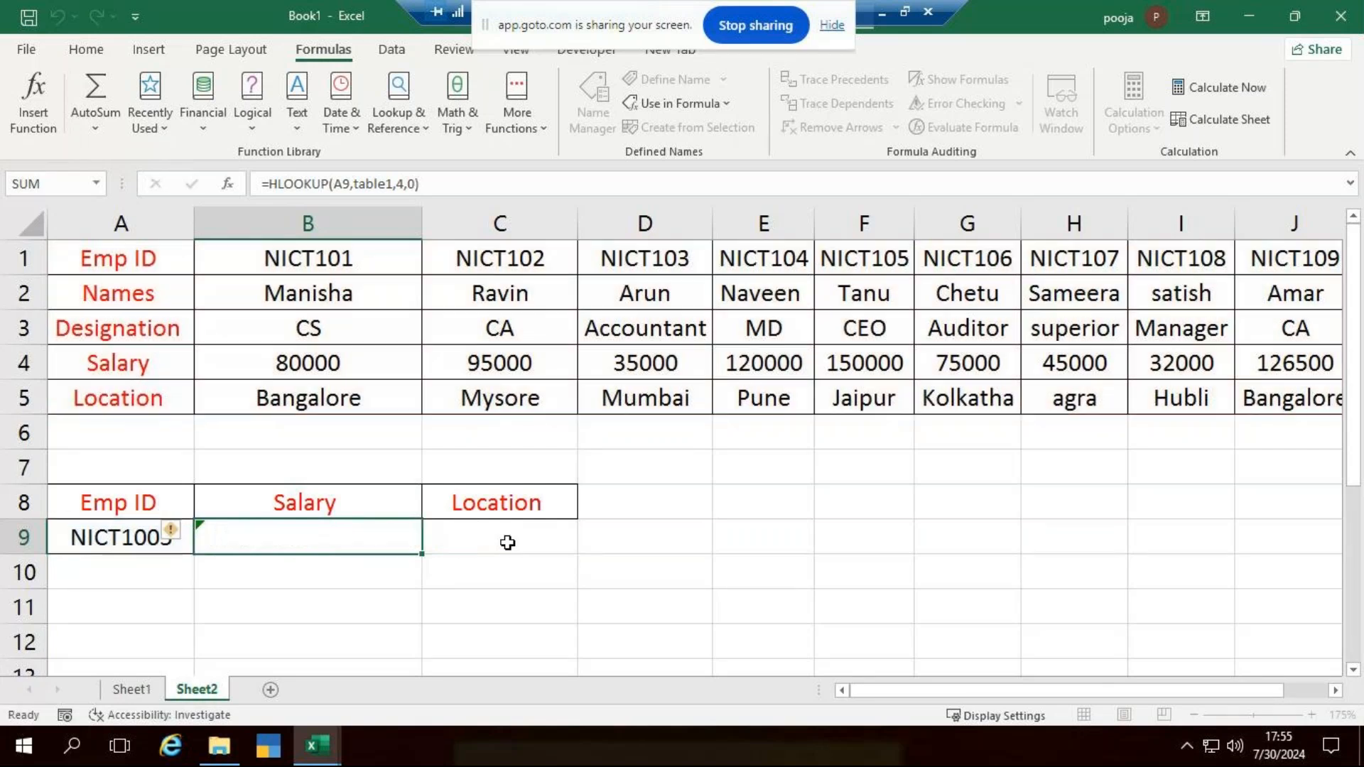
- Correct the lookup ID in A9 to NICT105 and compare the returned salary with that employee's entry in column F
left_click(147, 543)
double_click(148, 543)
key("BackSpace")
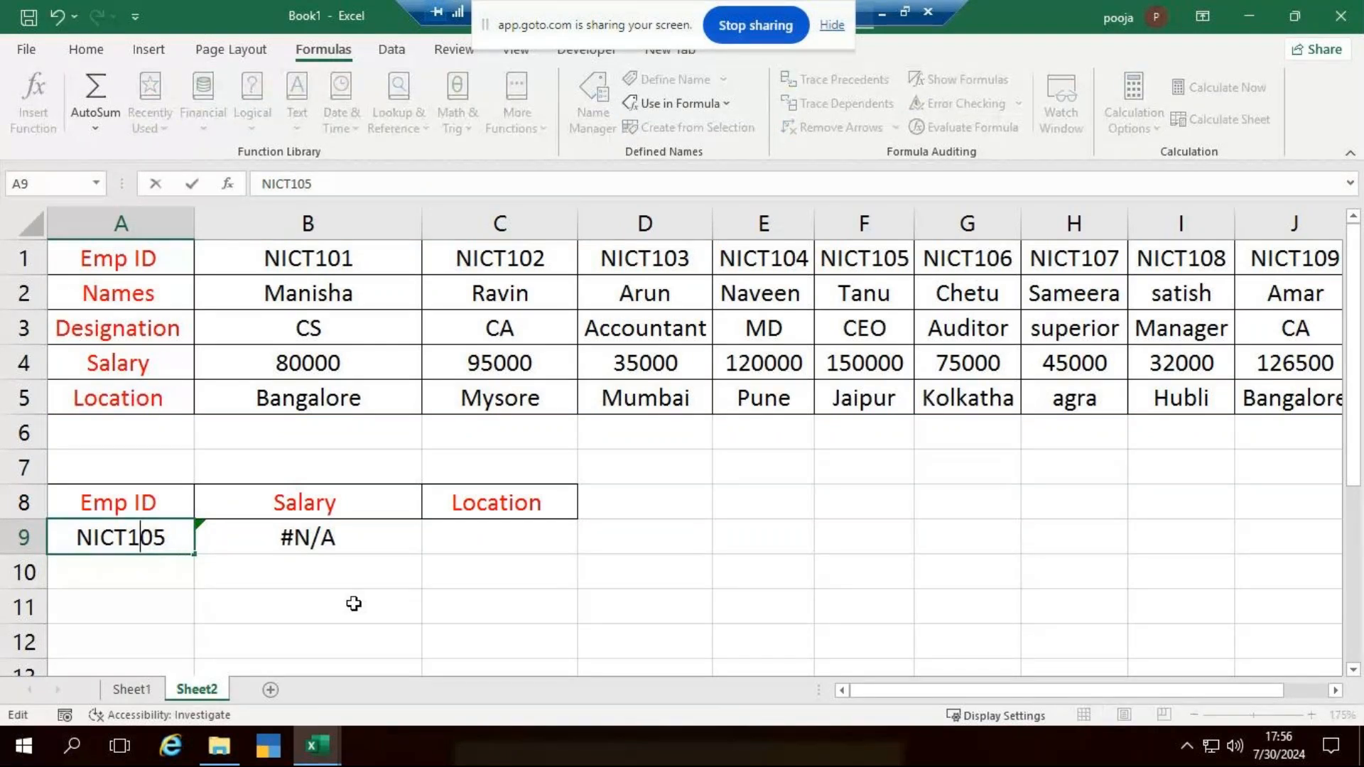
key("Return")
left_click(864, 258)
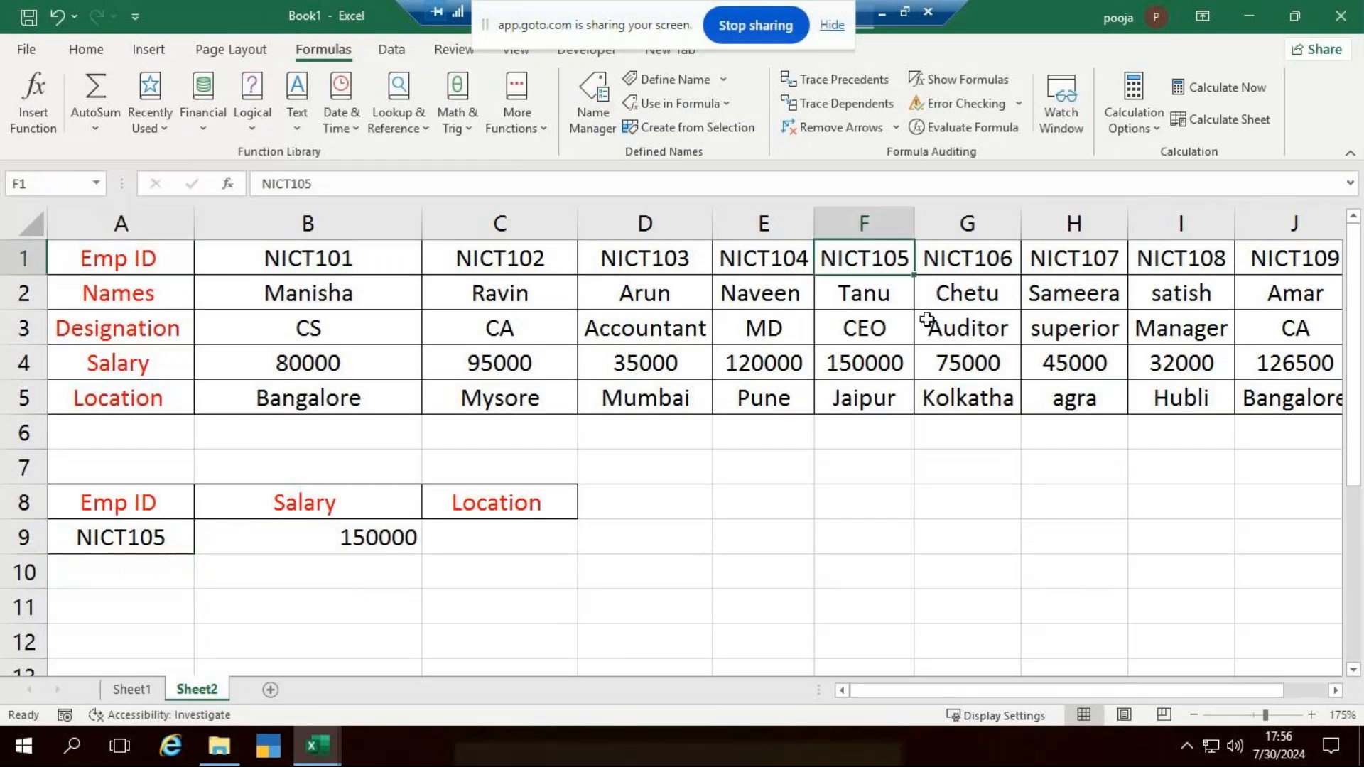
left_click(867, 364)
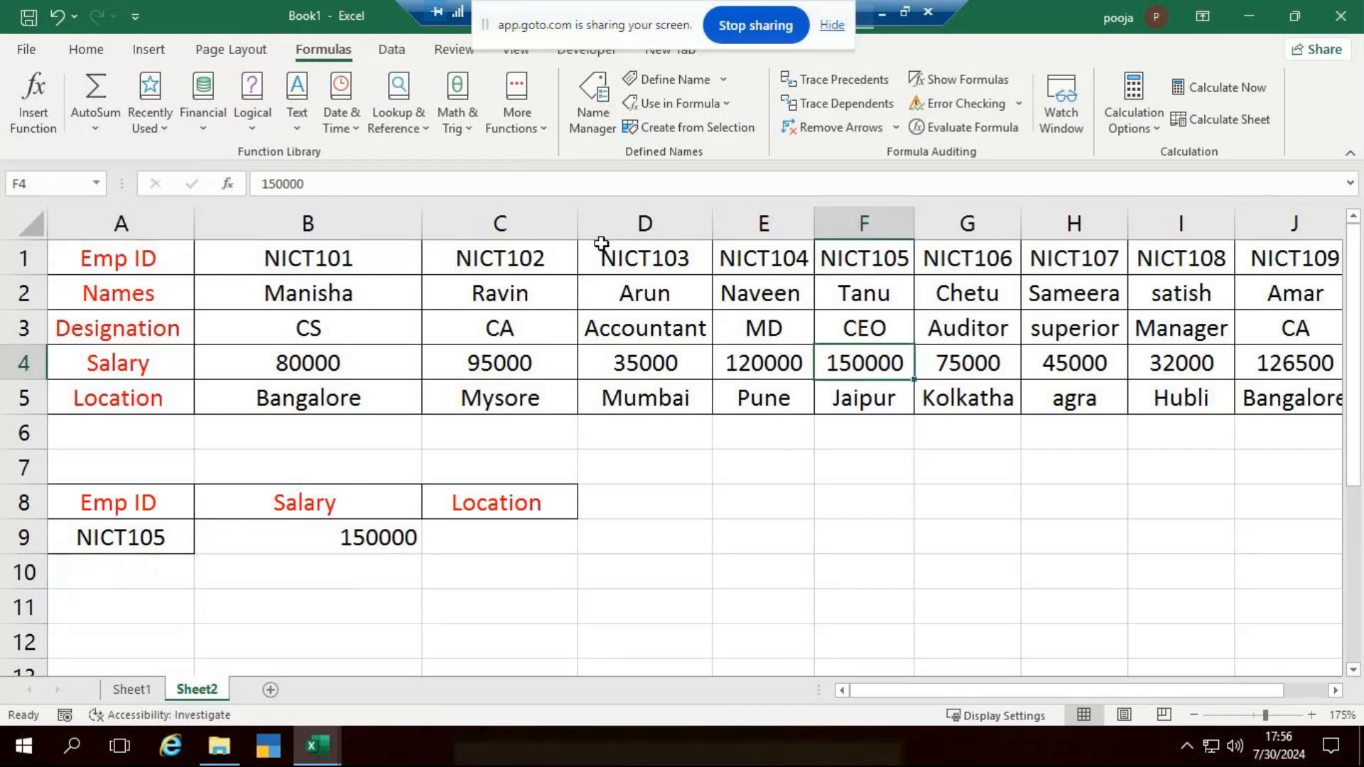
- Widen column C and enter the formula =HLOOKUP(A9,table1,5,0) in C9 under the Location heading
left_click_drag(578, 233, 631, 234)
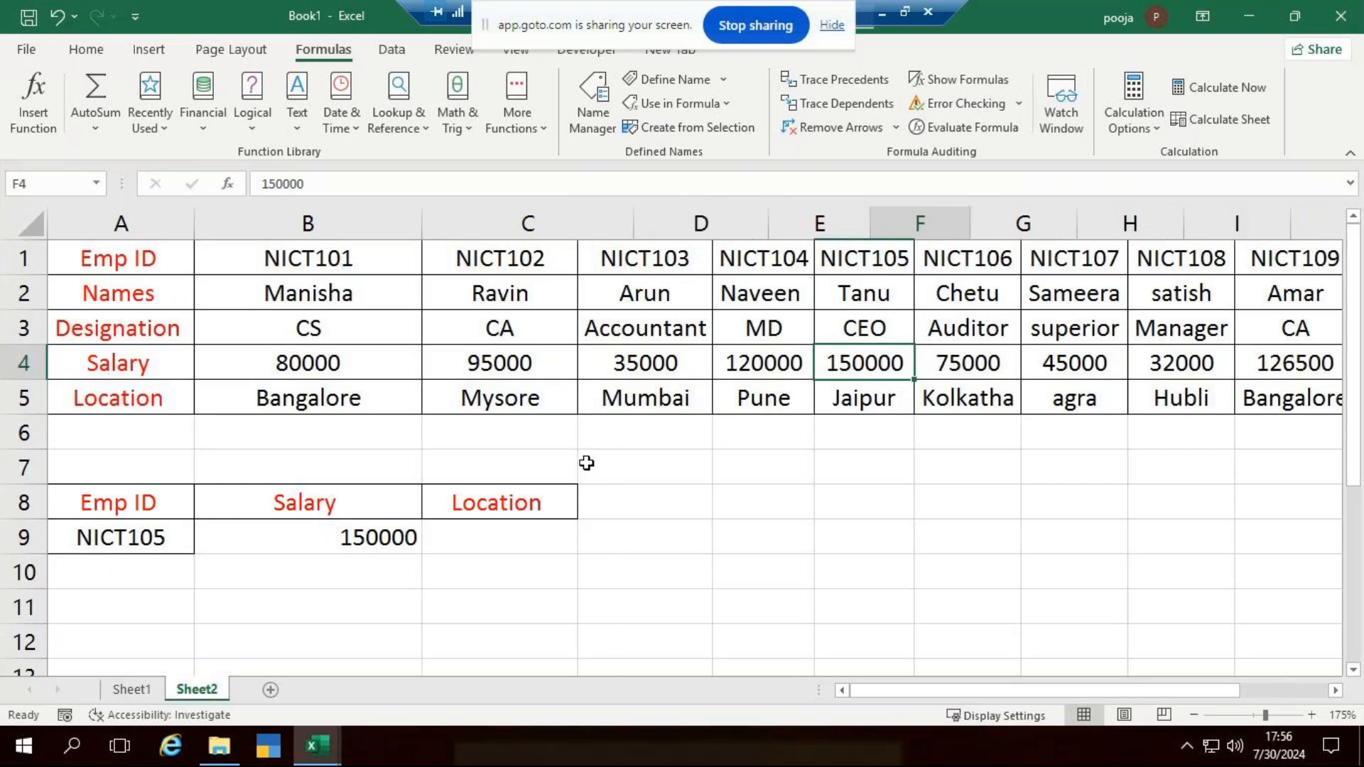
left_click(562, 544)
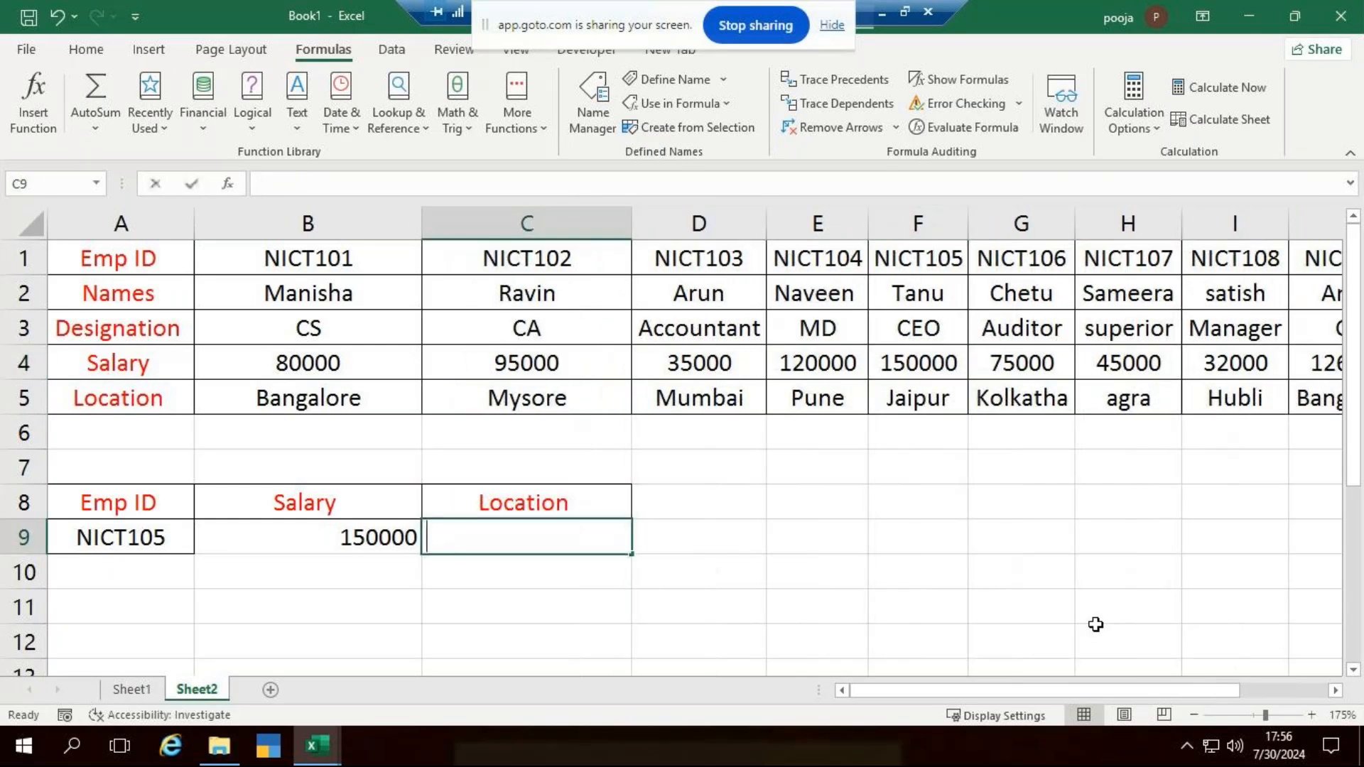
type("=hl")
key("Tab")
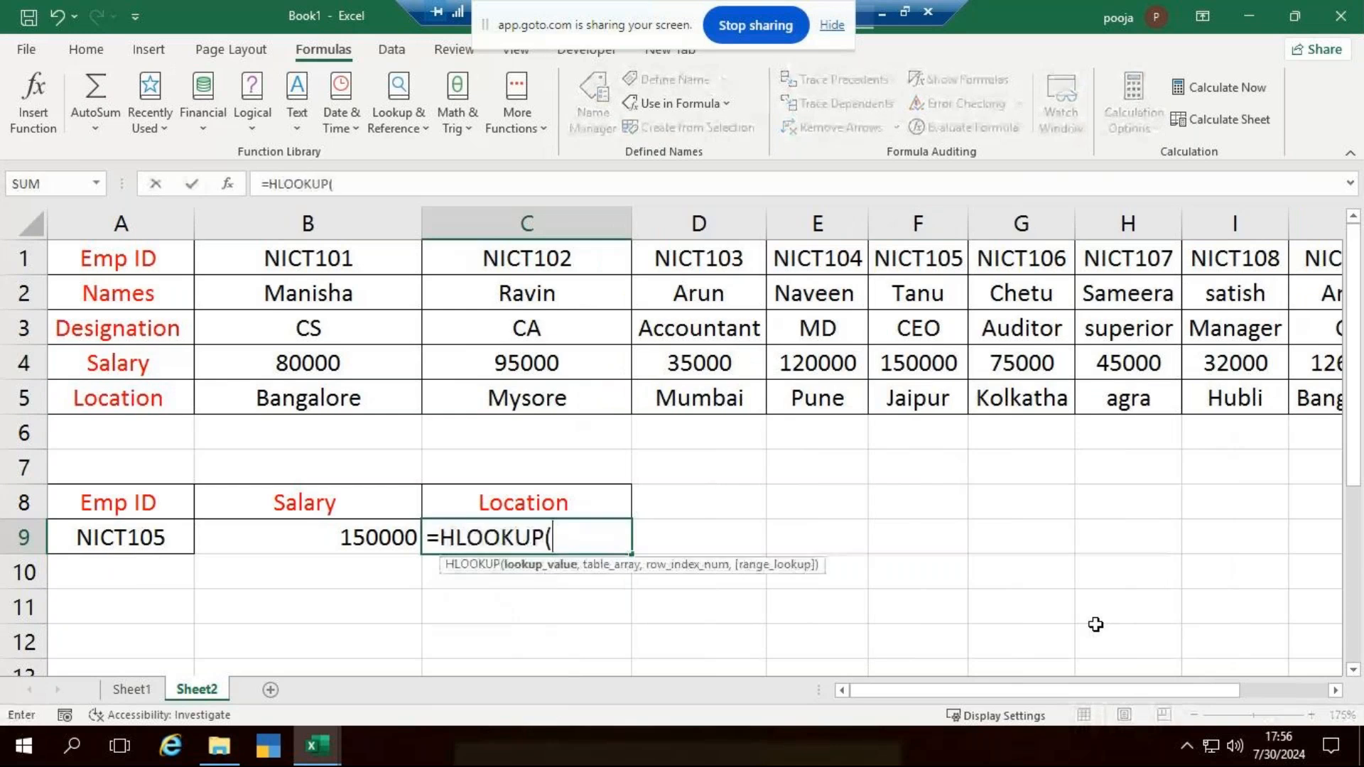
left_click(76, 545)
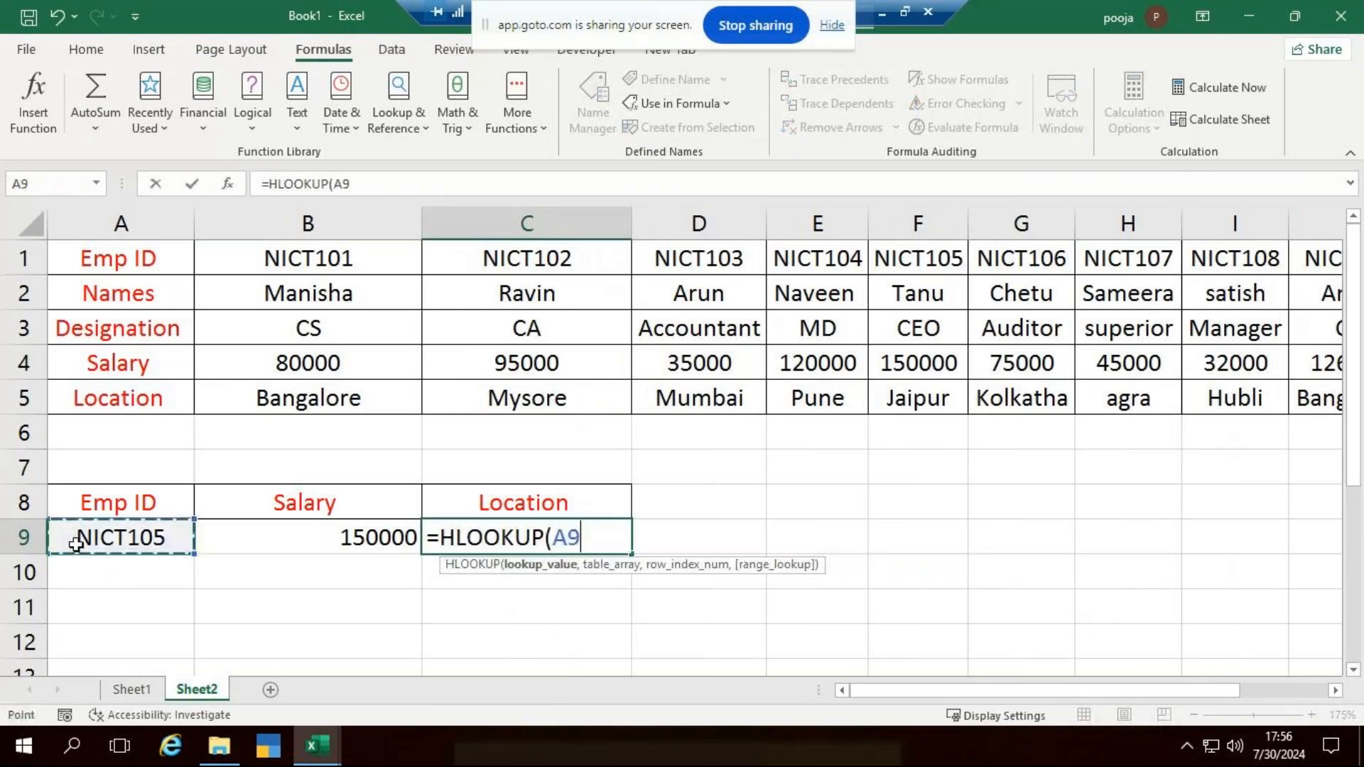
type(",")
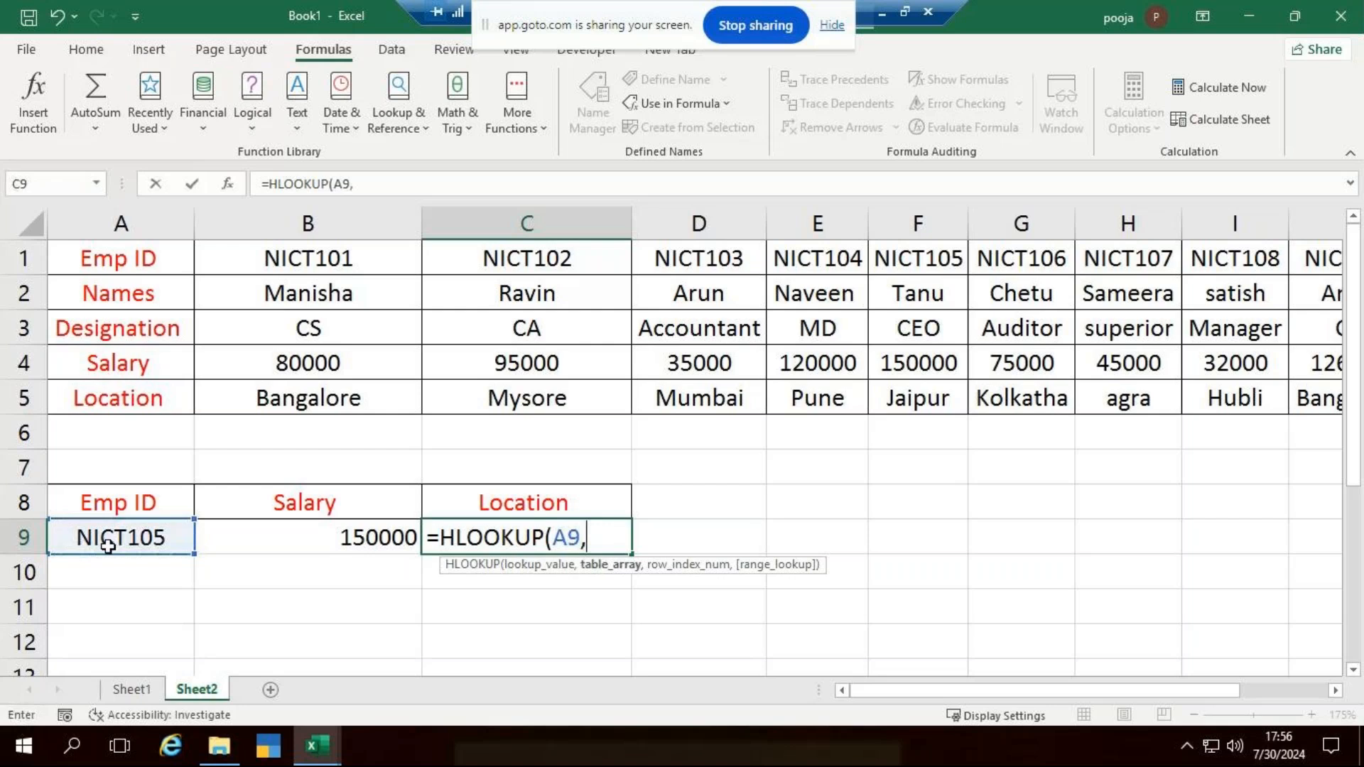
type("tab")
key("Tab")
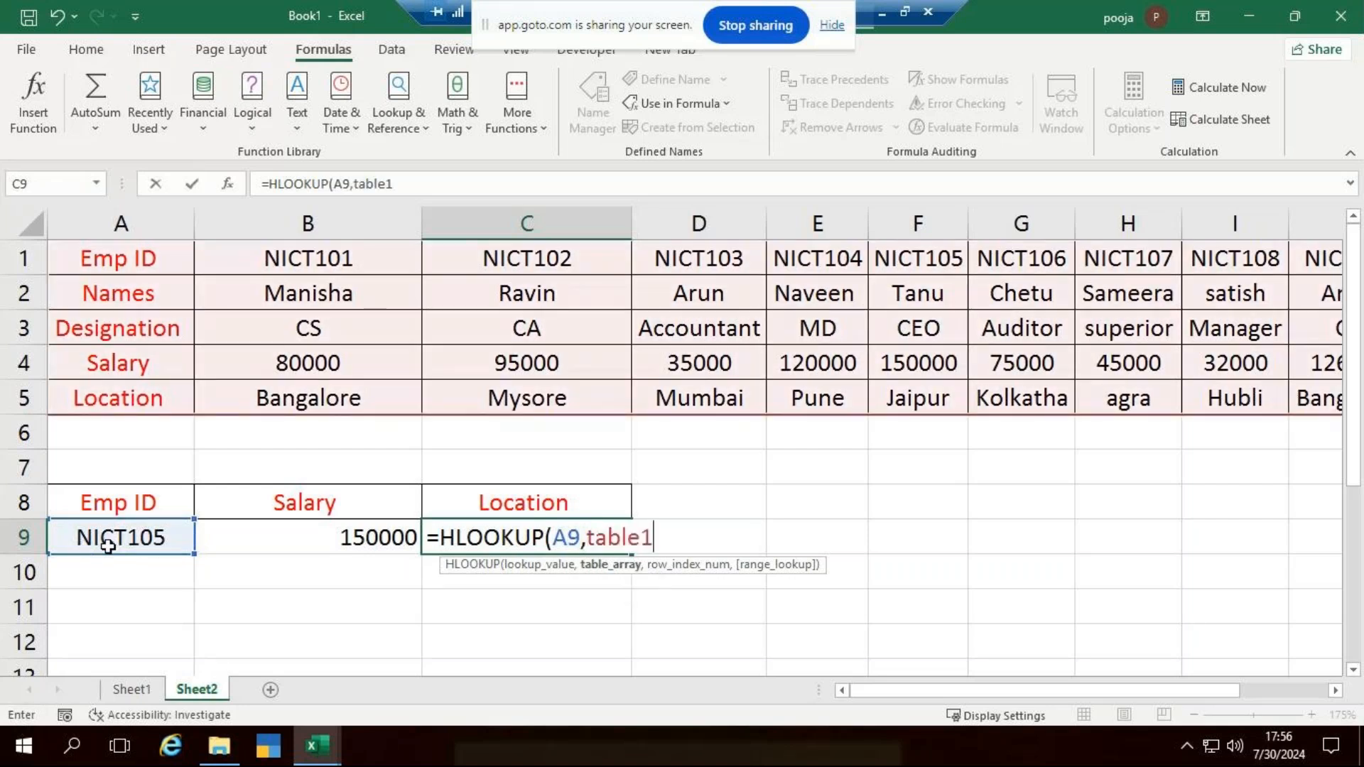
type(",")
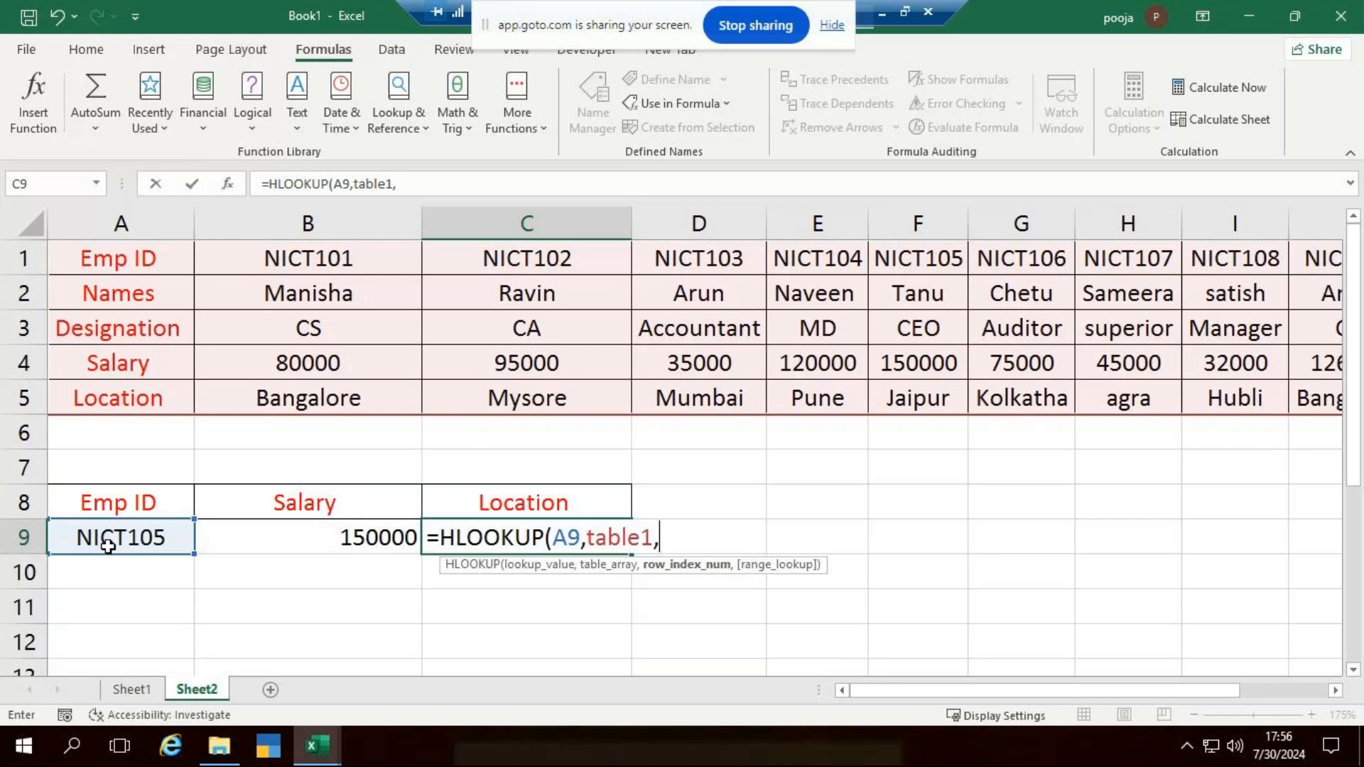
type("5,")
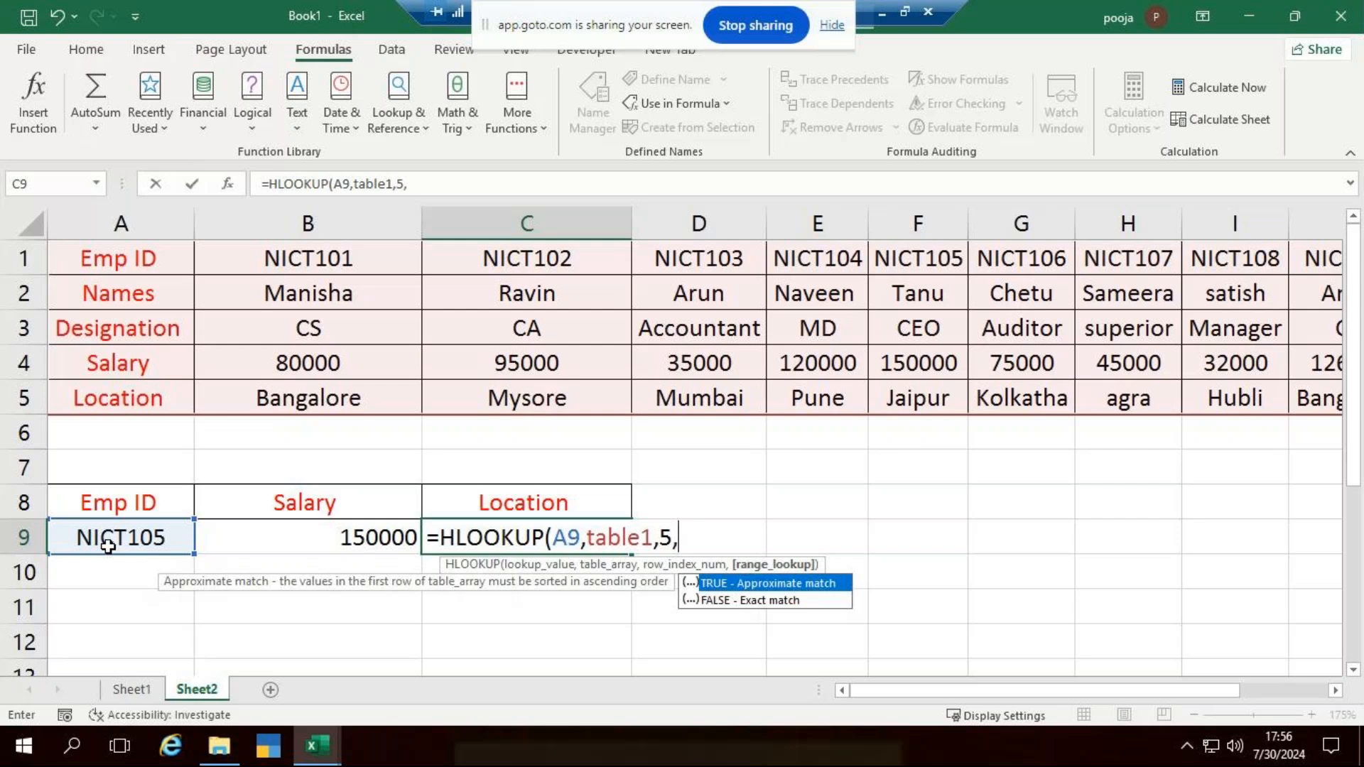
type("0")
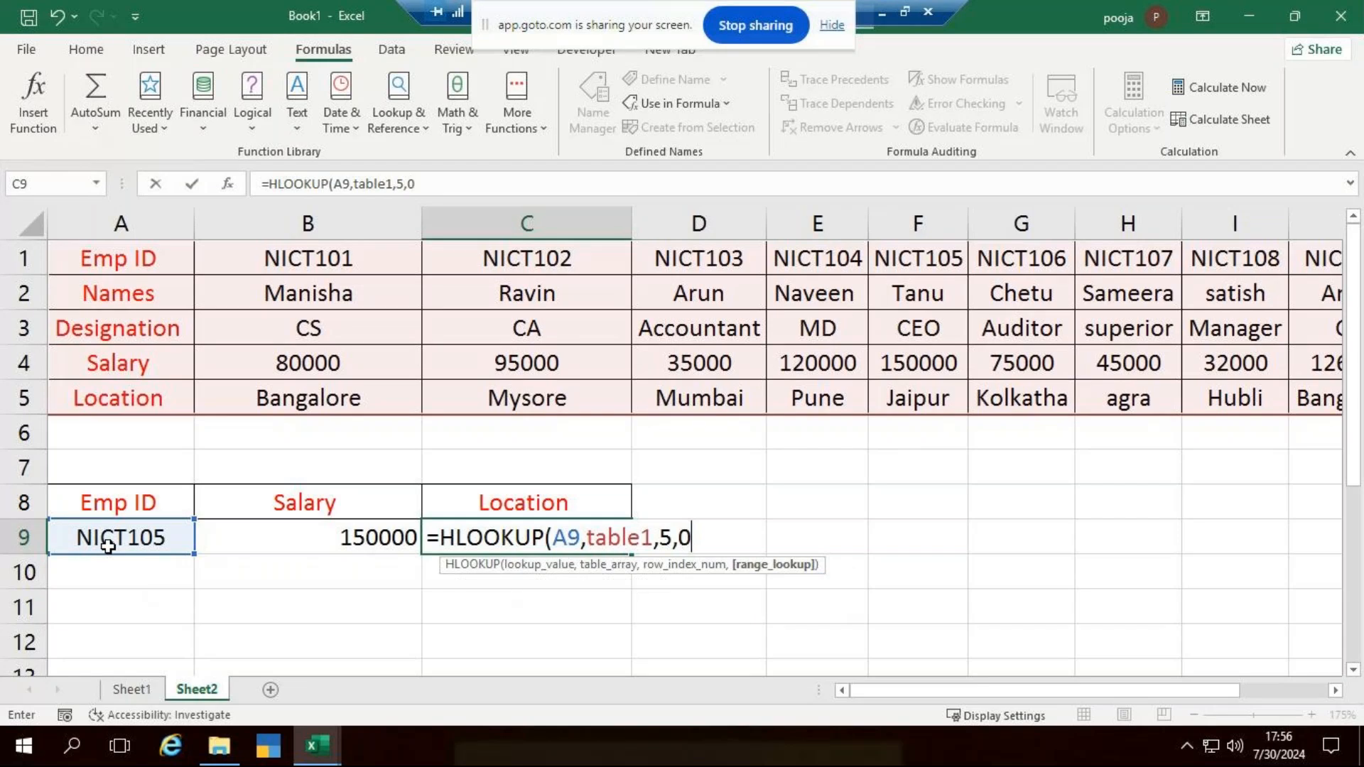
key("Return")
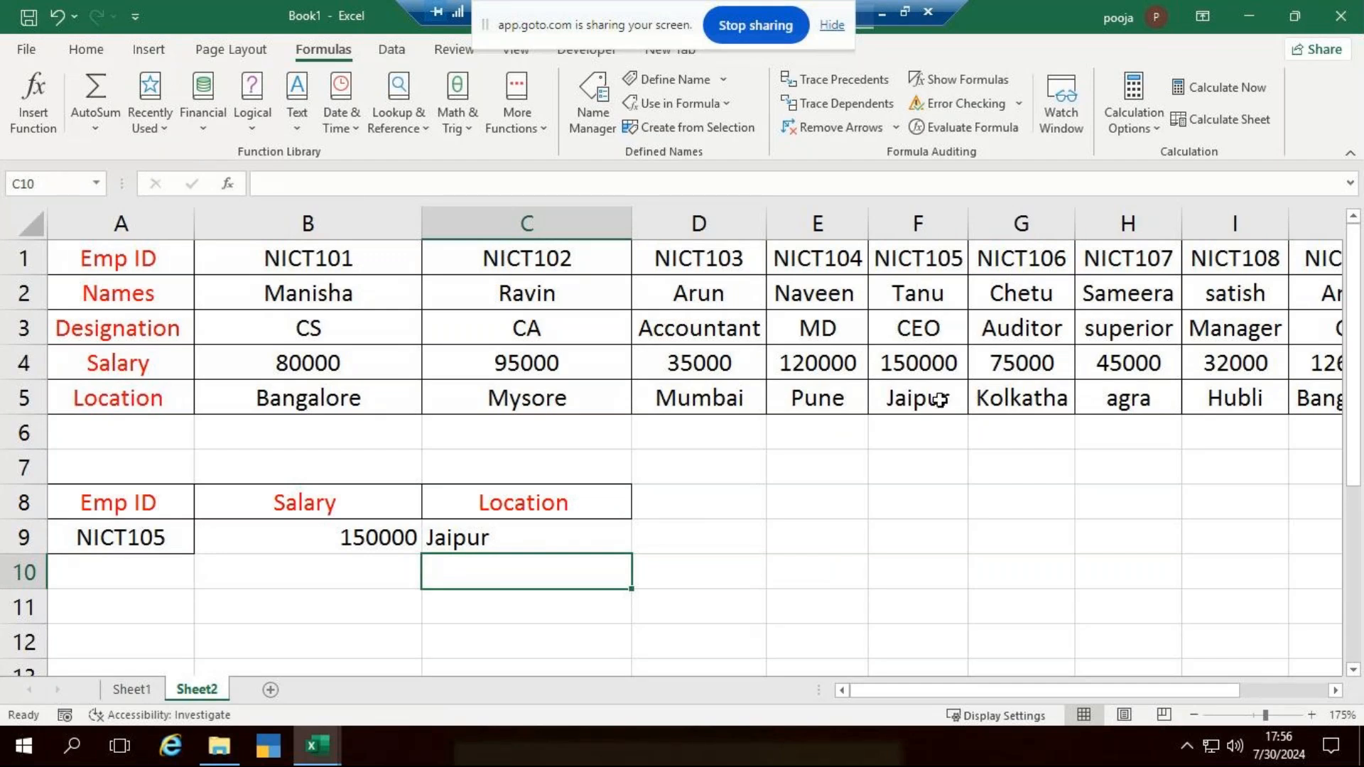
- Change the lookup ID in A9 to NICT103 to test the salary and location formulas
left_click(152, 537)
double_click(170, 537)
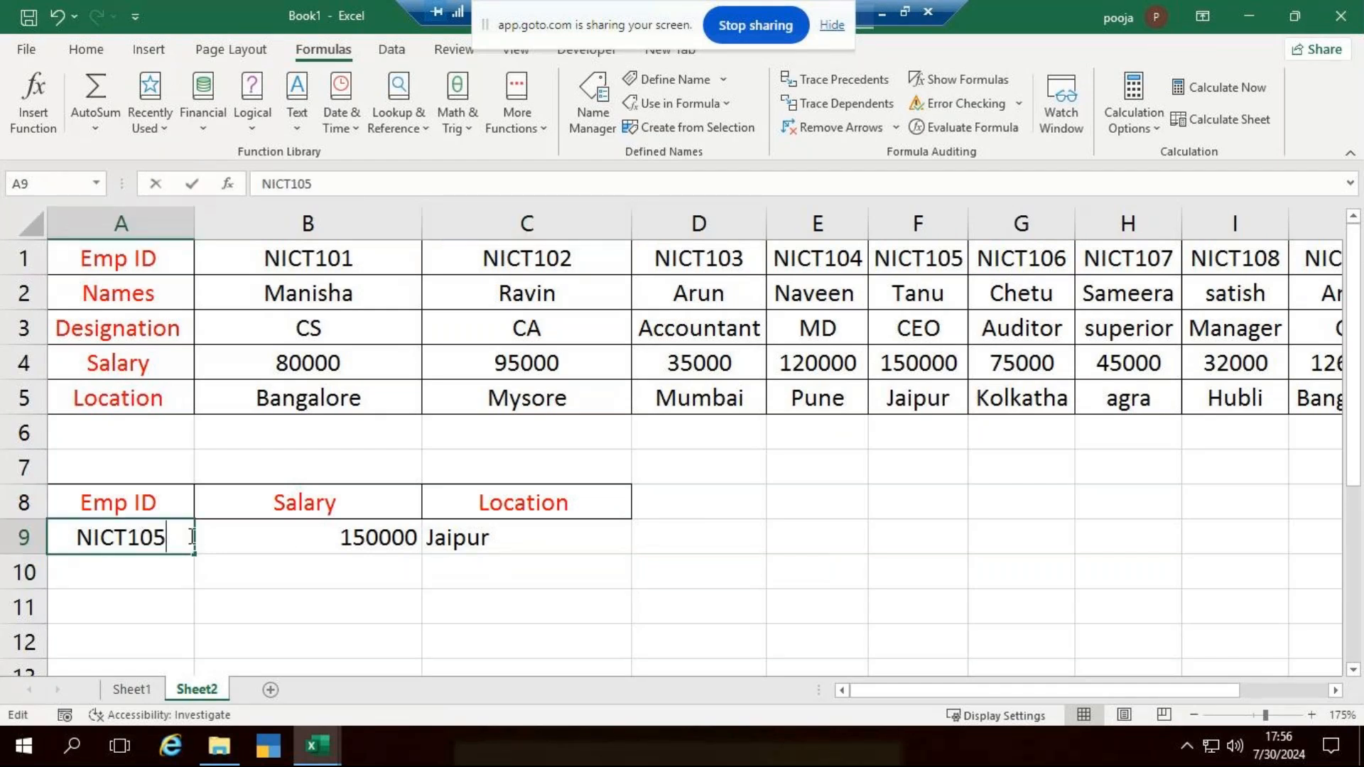
key("BackSpace")
type("3")
key("Return")
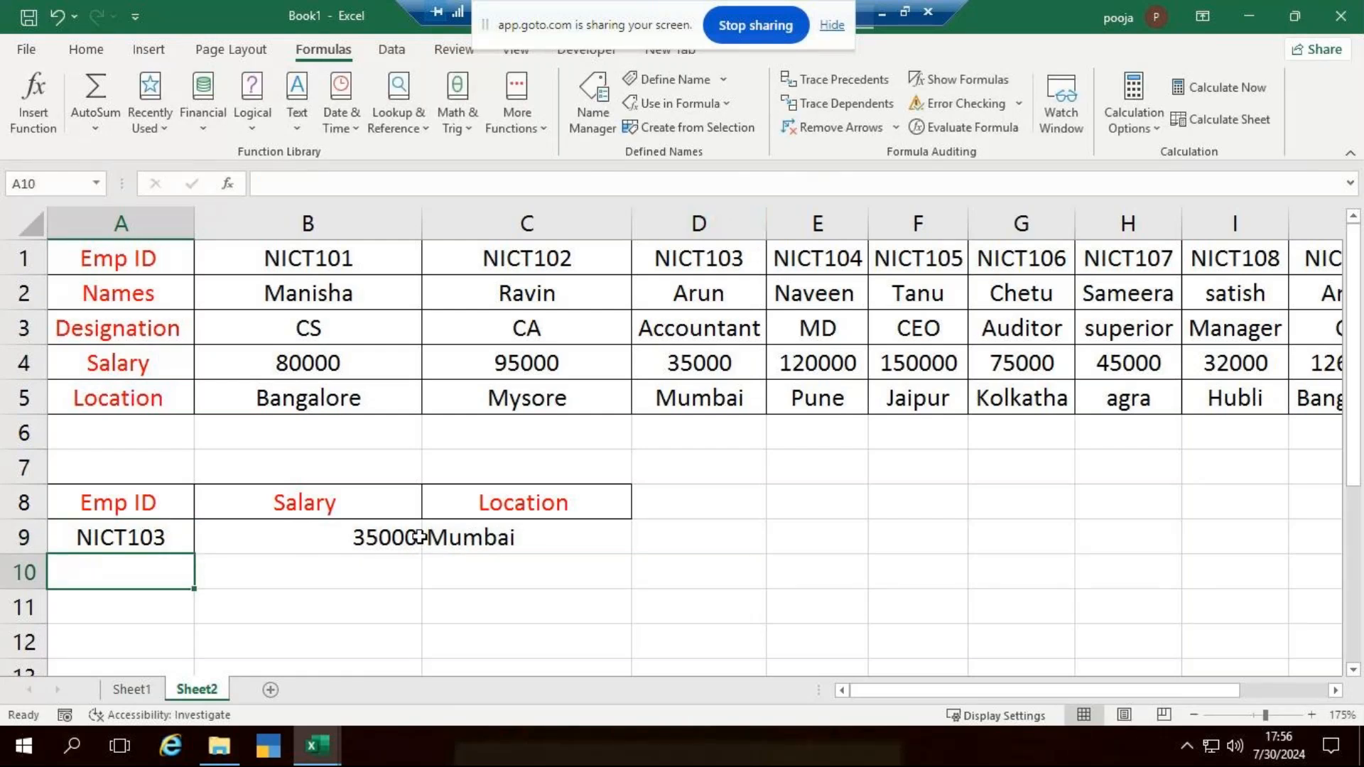
- Set the lookup ID in A9 to NICT110 and compare the returned salary and location with that employee's entry in column K
left_click(173, 540)
double_click(174, 540)
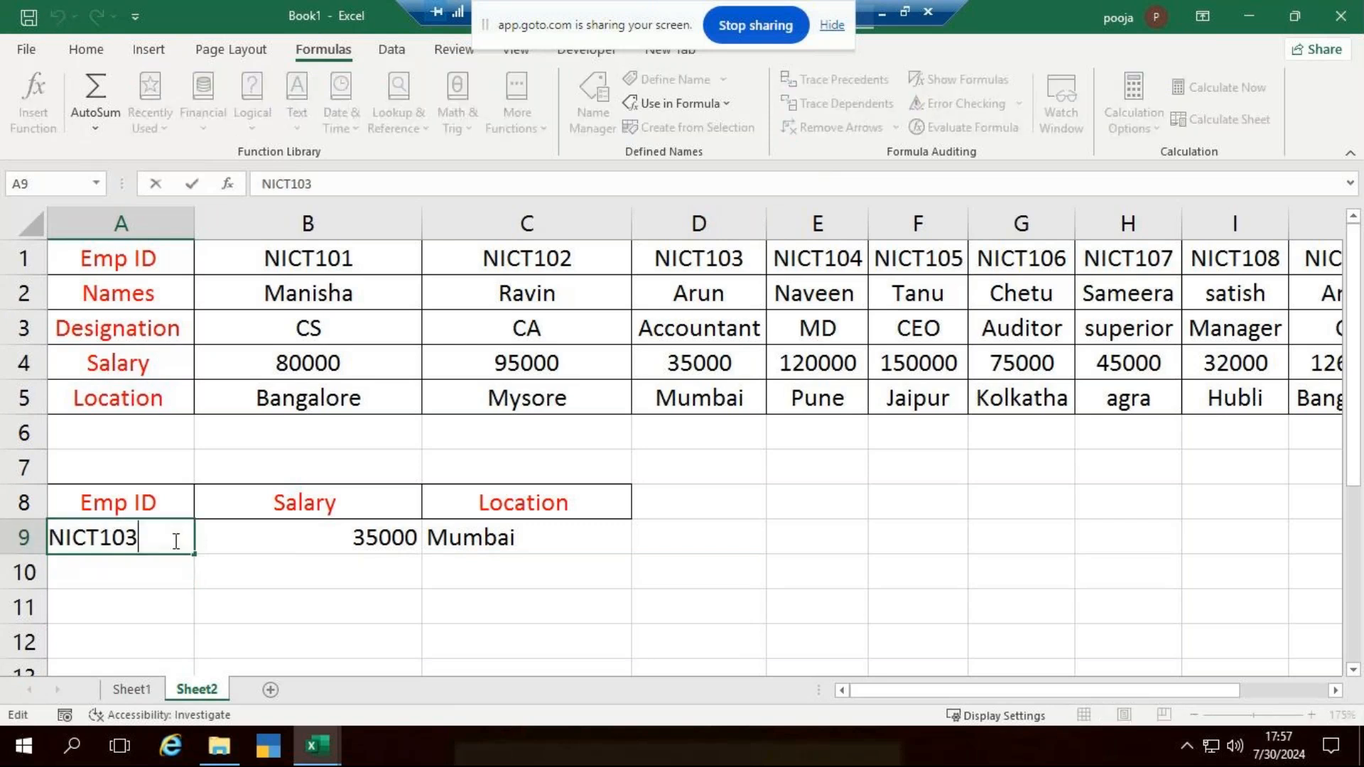
key("BackSpace")
type("10")
key("Return")
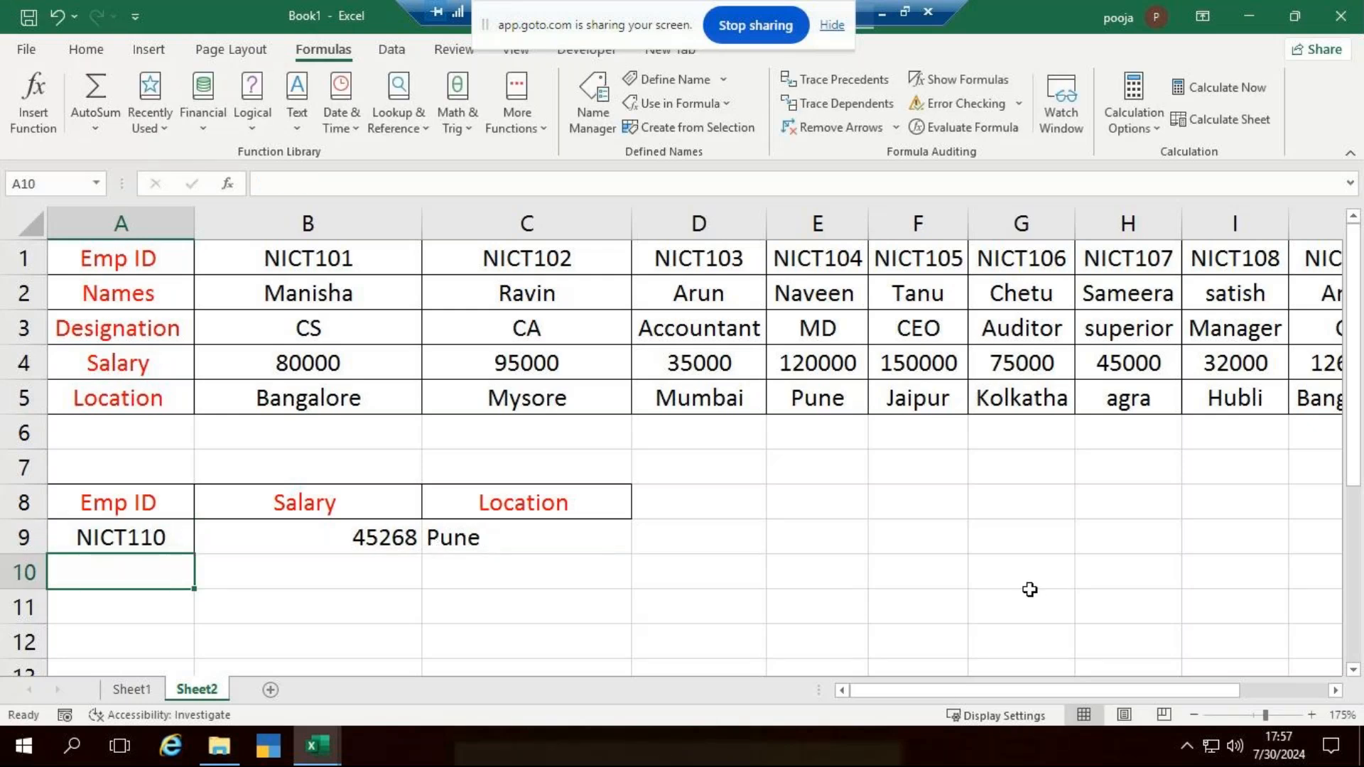
left_click_drag(938, 690, 1044, 692)
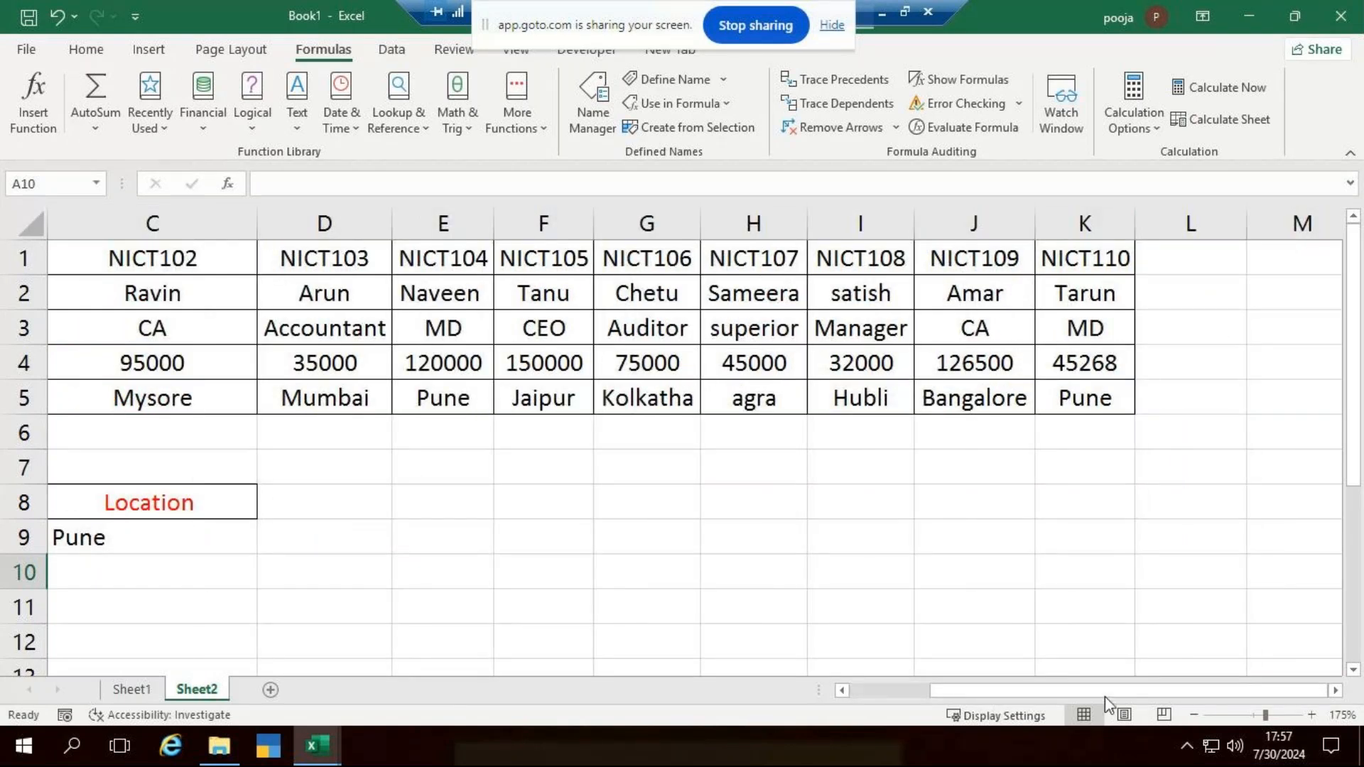
left_click_drag(949, 692, 523, 692)
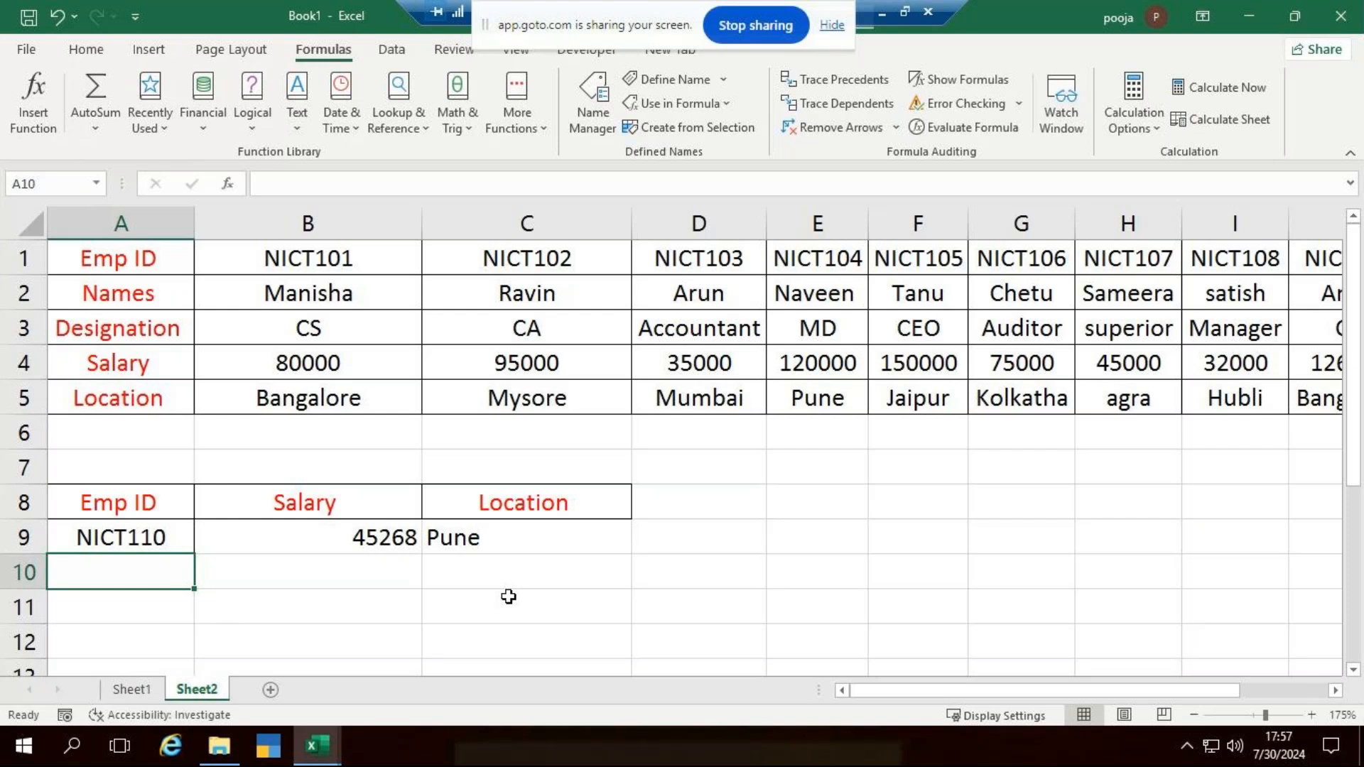
- Copy the Emp ID heading from A1 on Sheet1 to cell G1
left_click(132, 690)
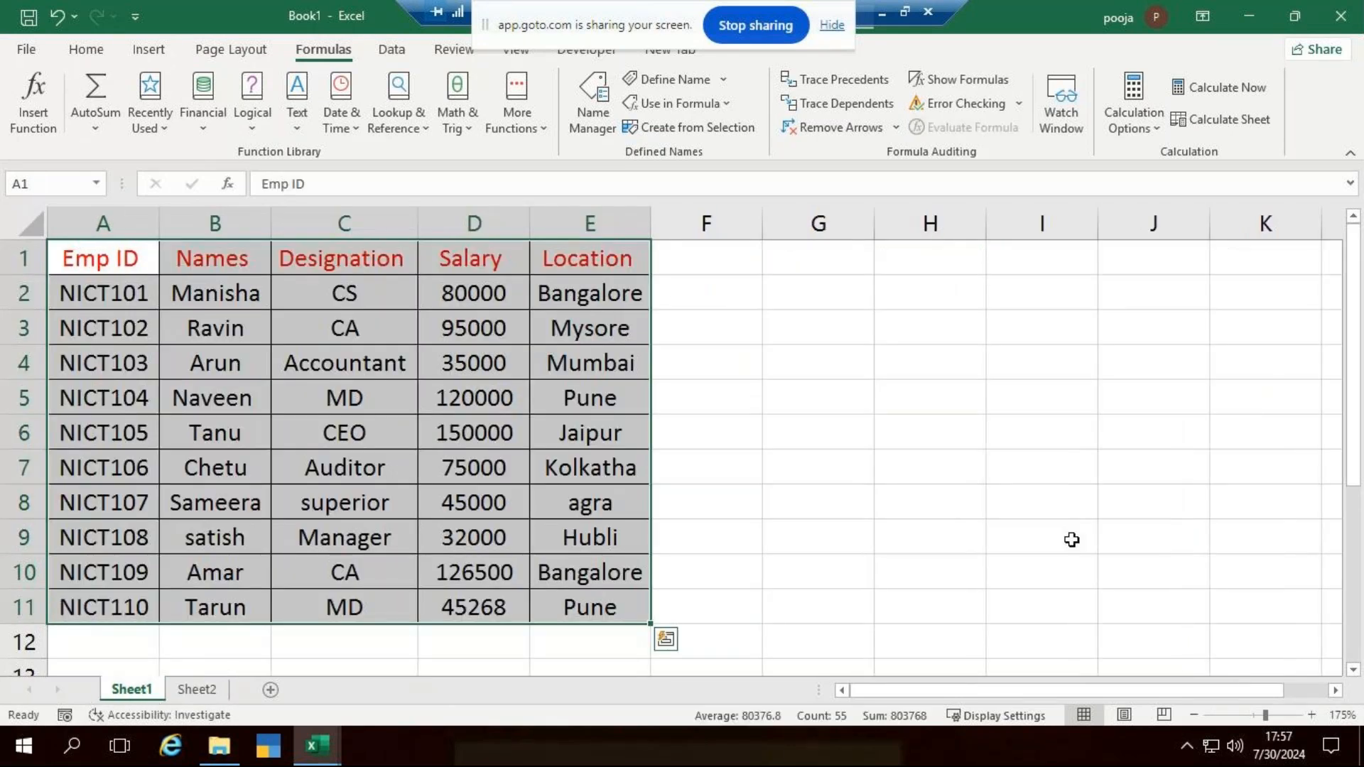
left_click(1072, 539)
left_click(141, 258)
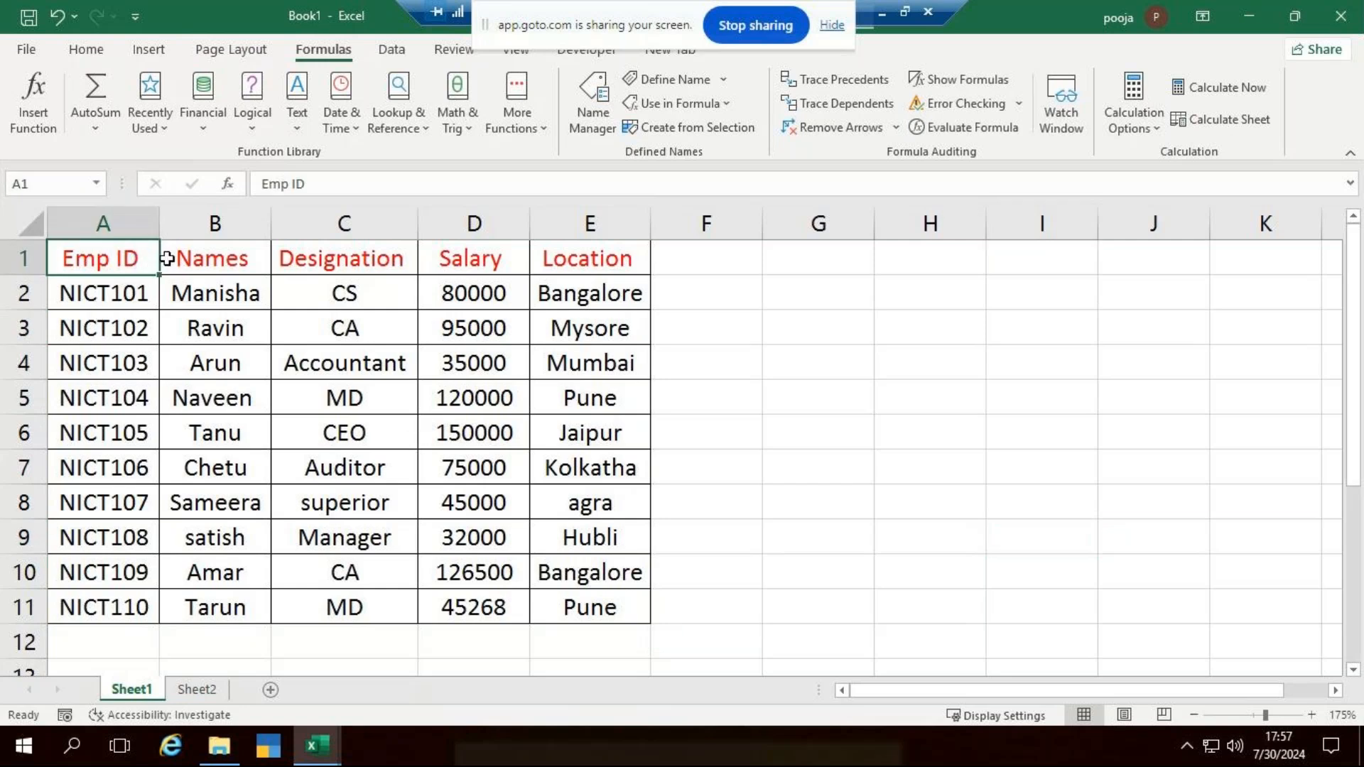
key("ctrl+c")
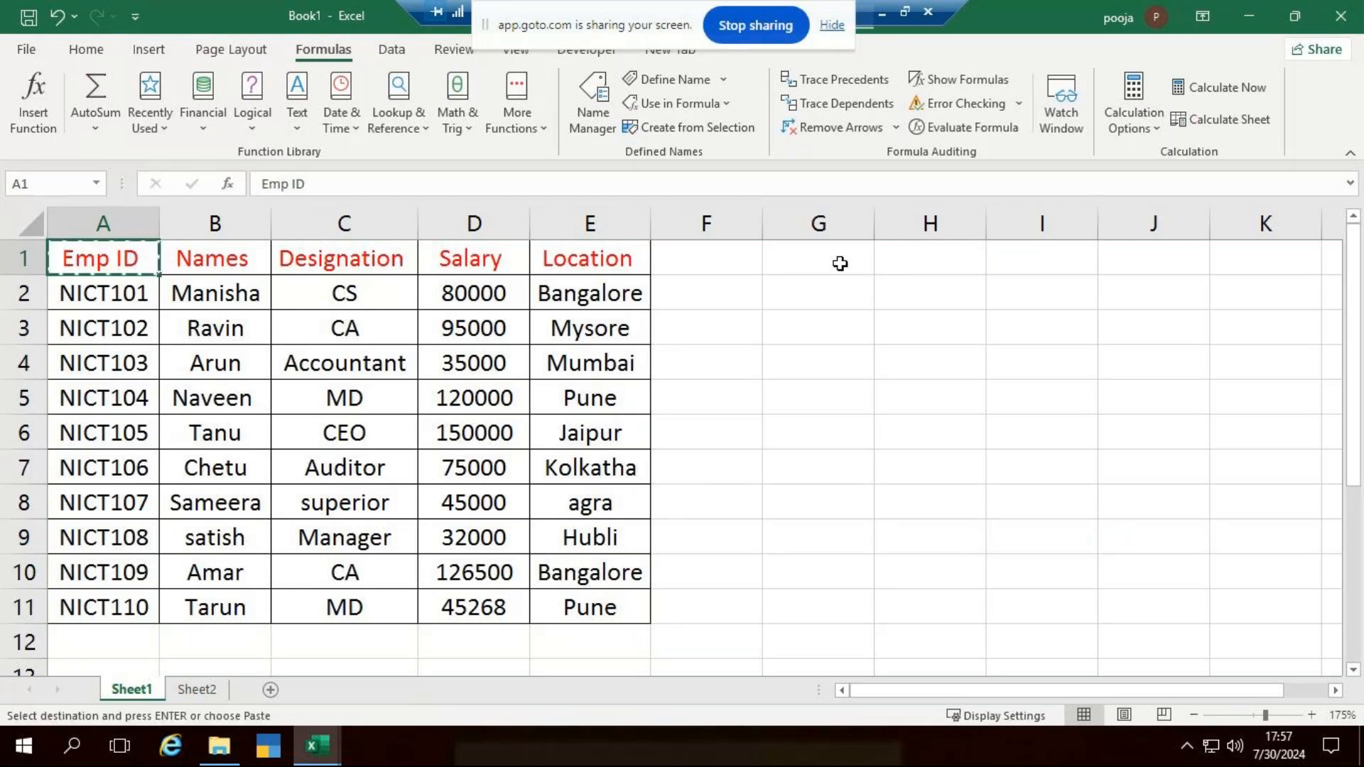
left_click(844, 260)
key("ctrl+v")
- Copy the Designation heading from C1 to H1 and widen column H to fit it
left_click(950, 260)
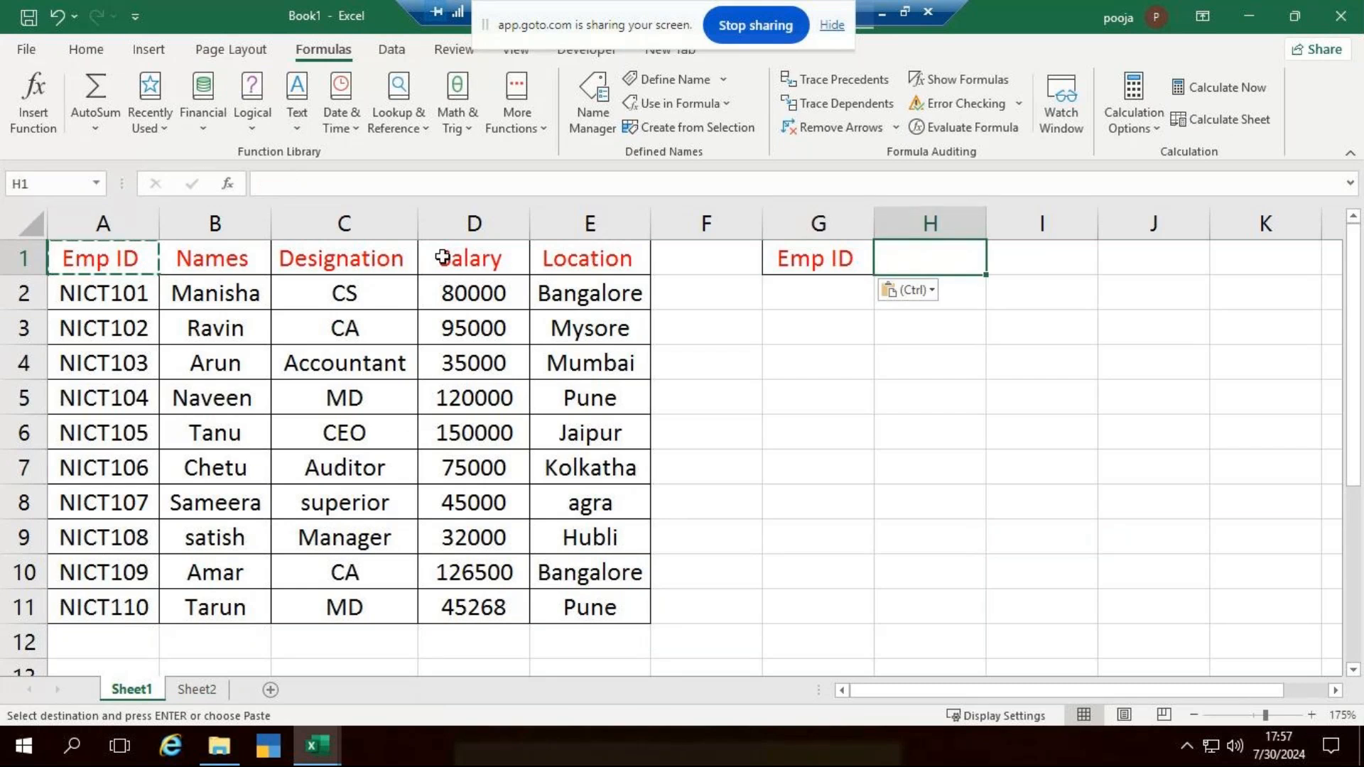
left_click(397, 259)
key("ctrl+c")
left_click(950, 253)
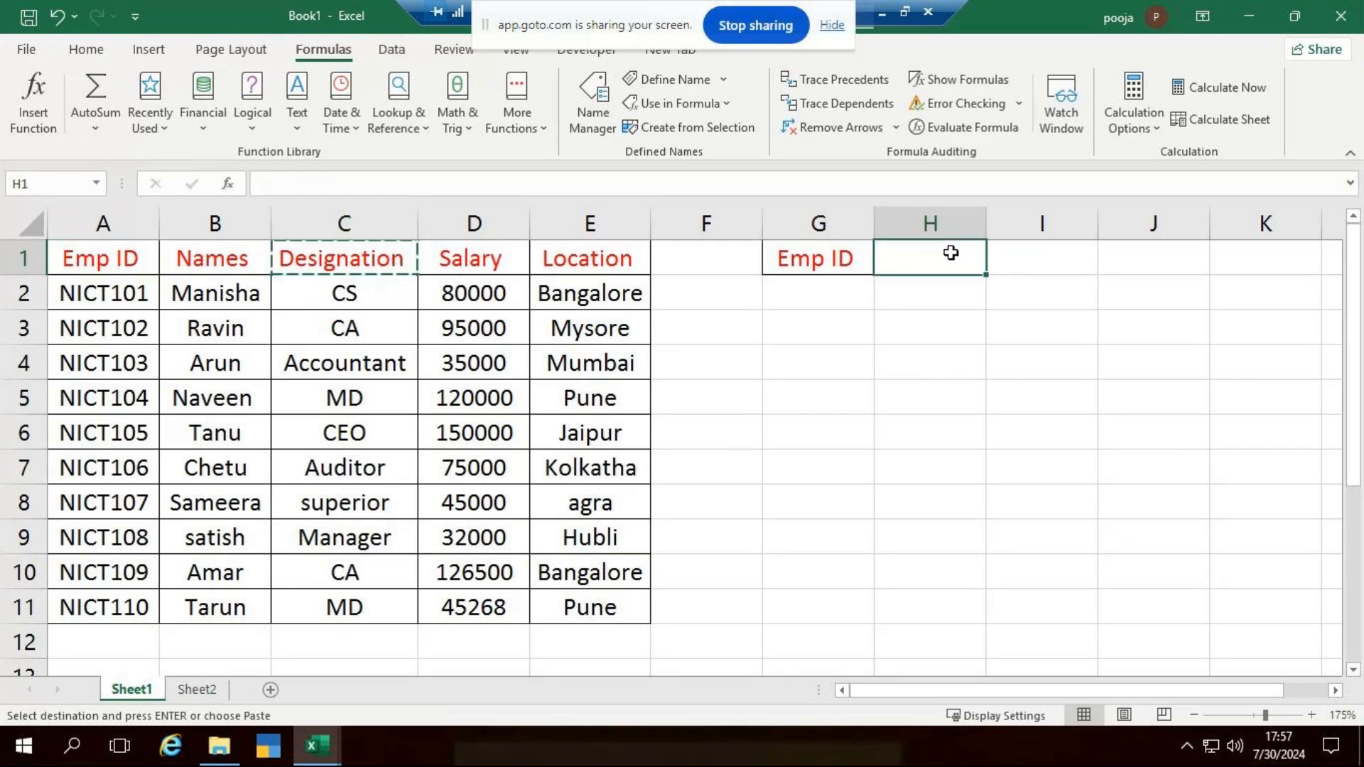
key("ctrl+v")
left_click_drag(988, 225, 1021, 225)
left_click(1093, 347)
- Enter the lookup ID NICT104 in G2 under the copied Emp ID heading
left_click(822, 296)
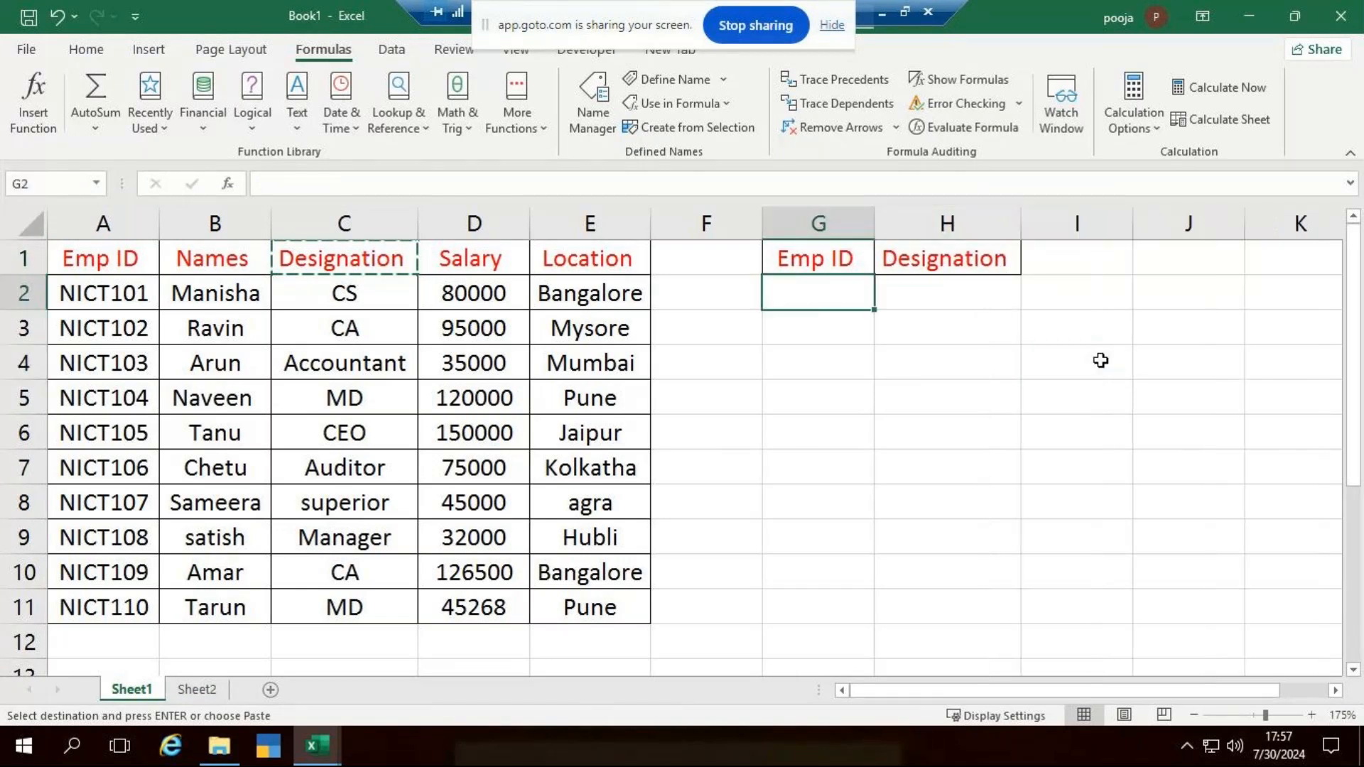
key("Escape")
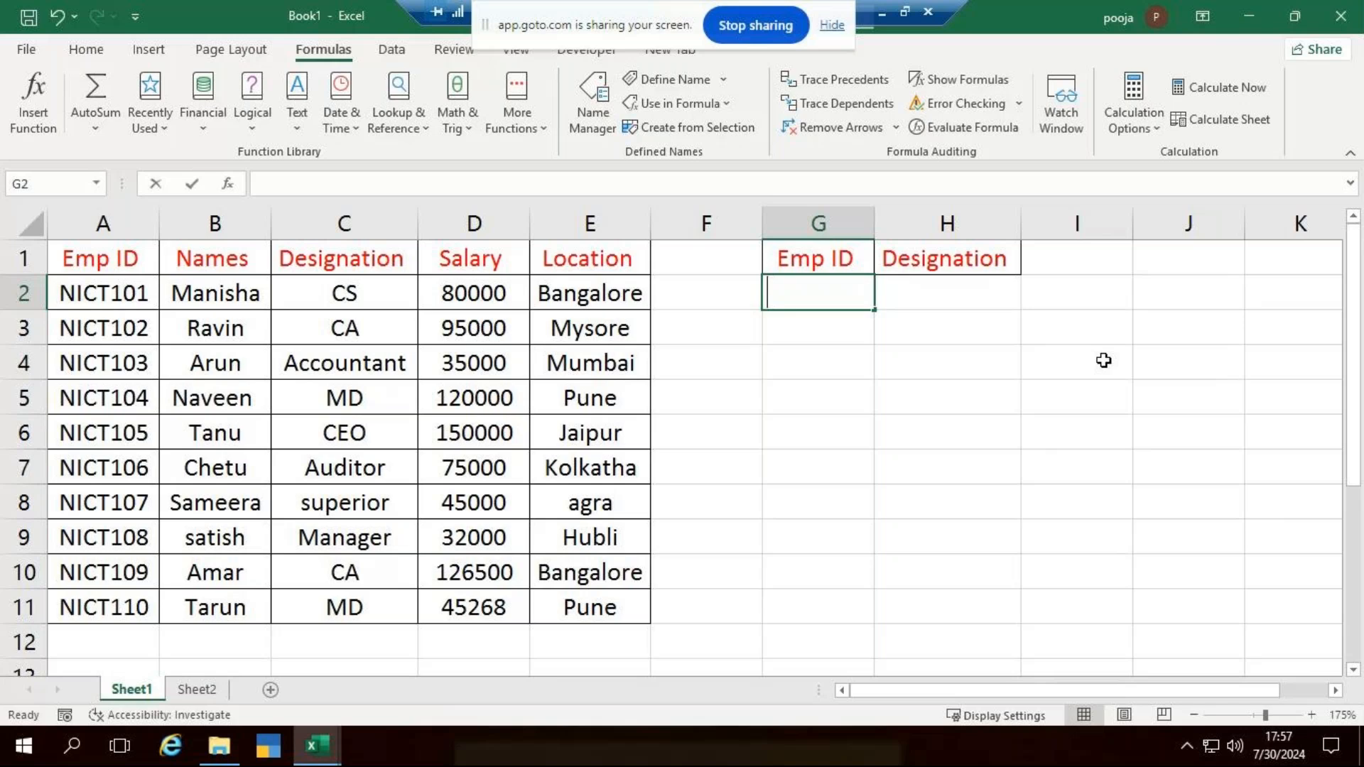
type("NICT104")
key("Tab")
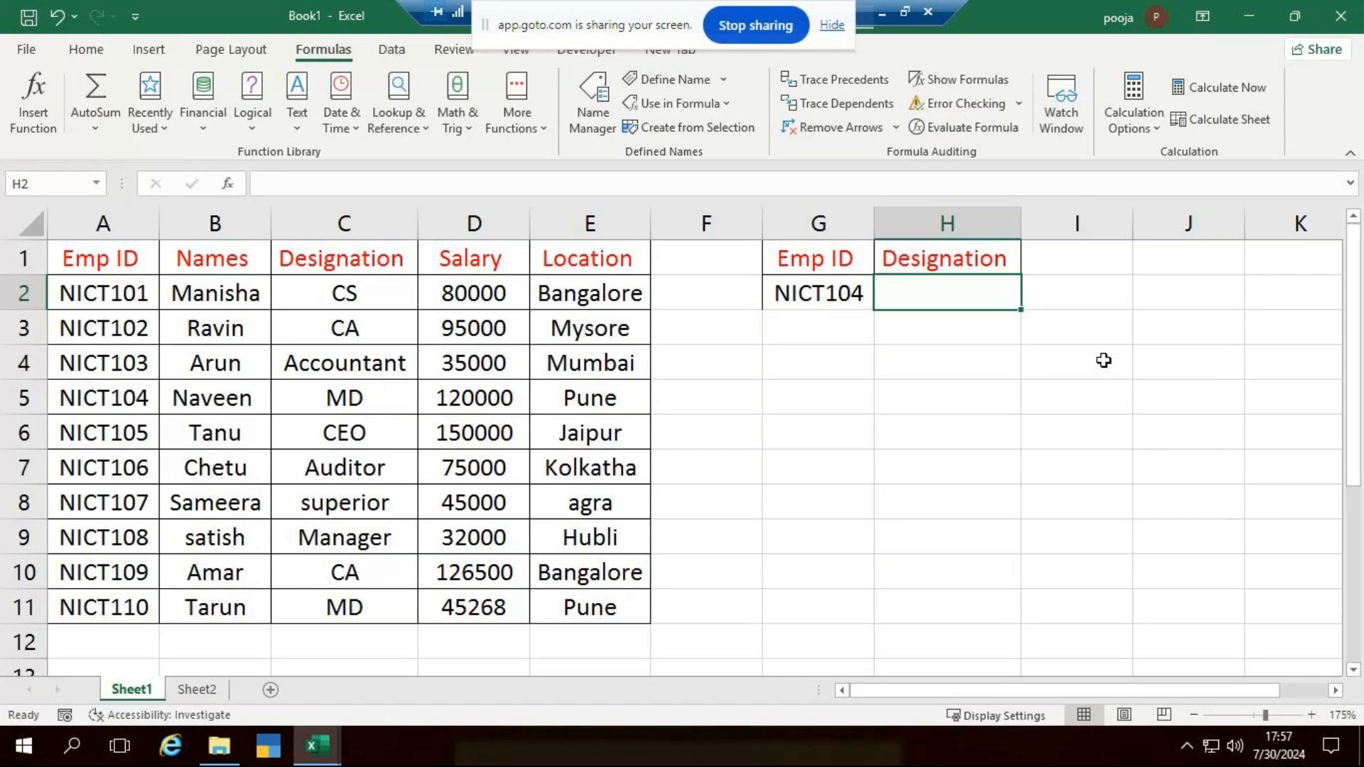
- Enter the formula =VLOOKUP(G2,A1:E11,3,0) in H2 to return the employee's designation
type("=vl")
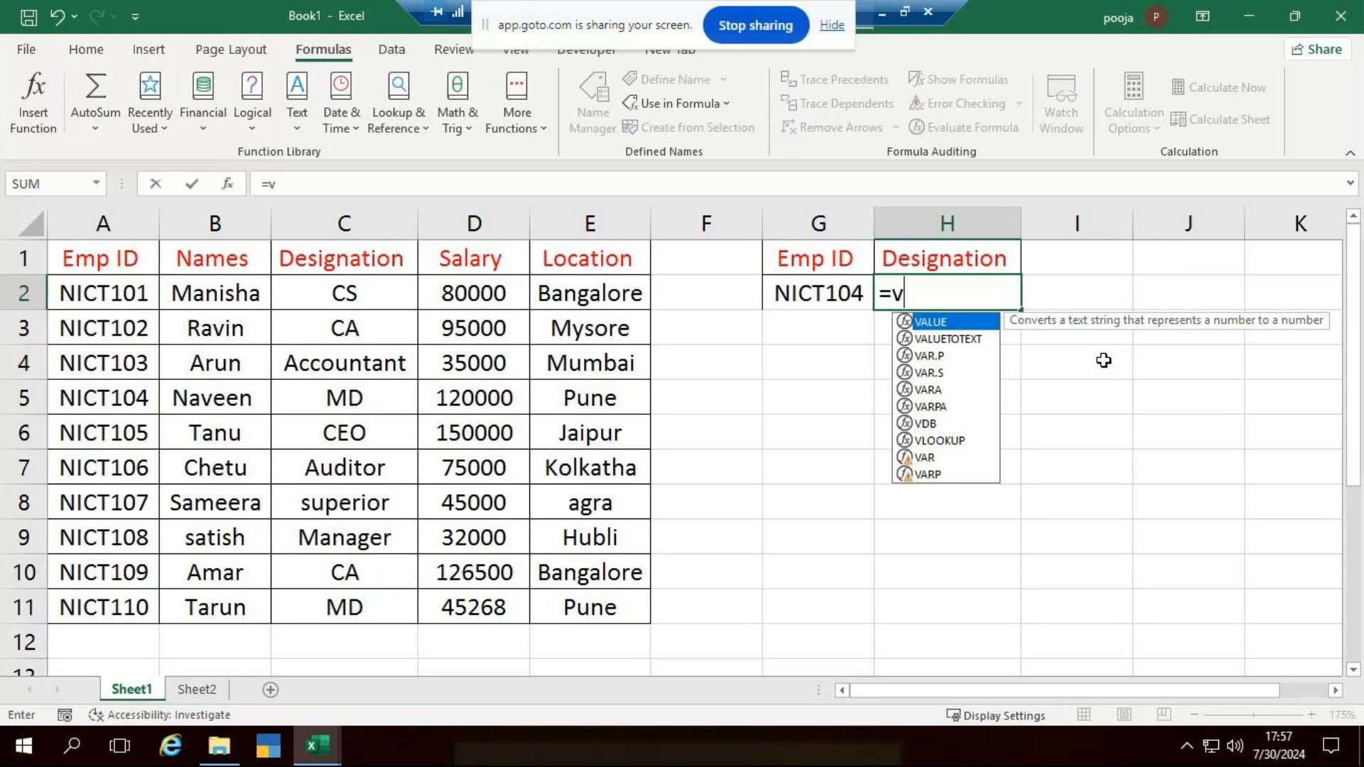
key("Tab")
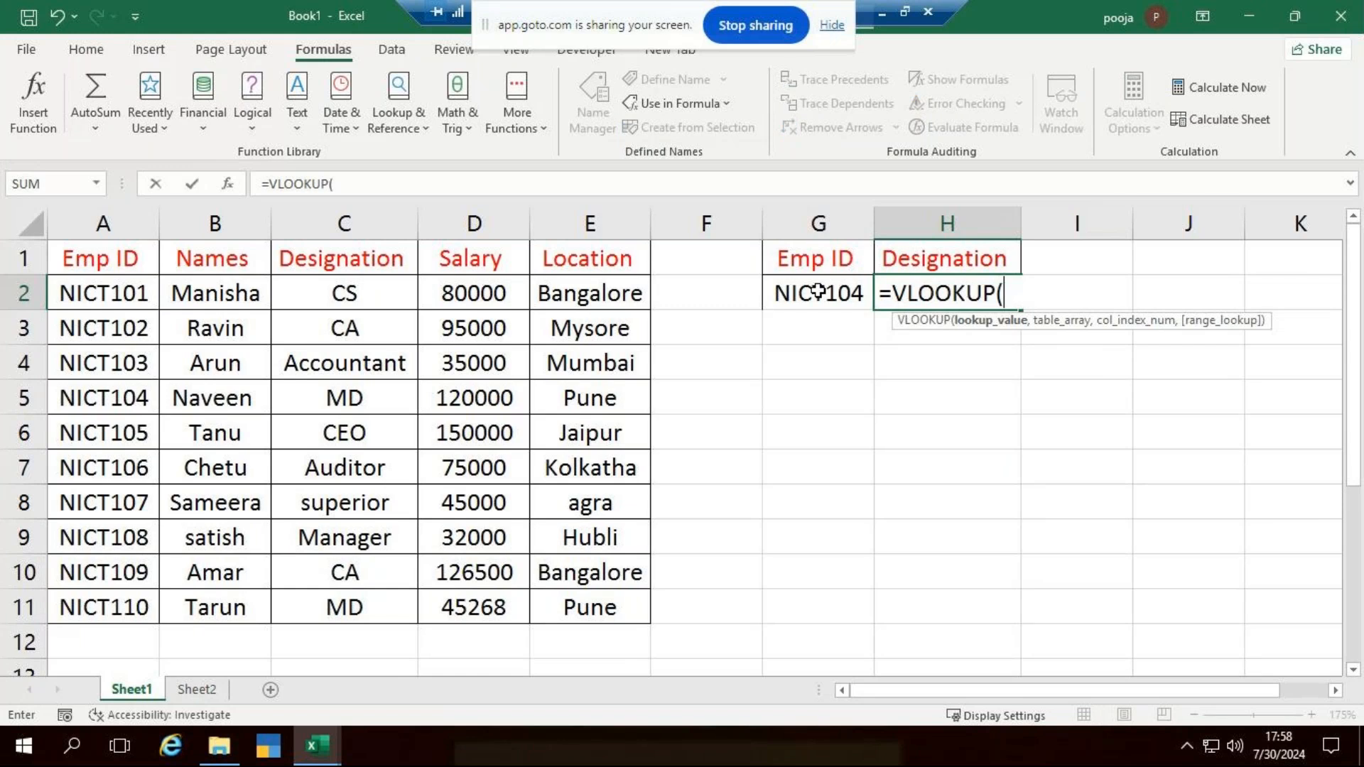
left_click(818, 291)
type(",")
left_click_drag(155, 268, 618, 607)
type(",")
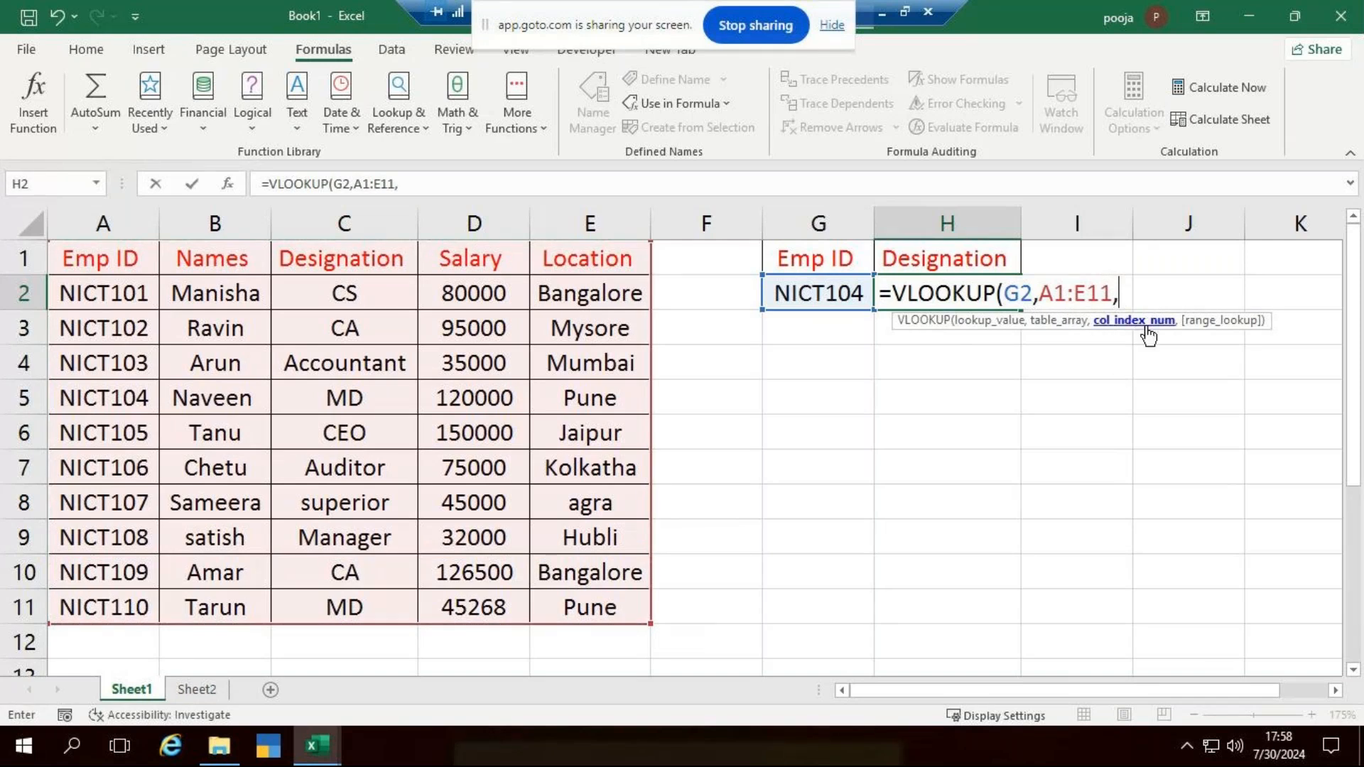
type("3,")
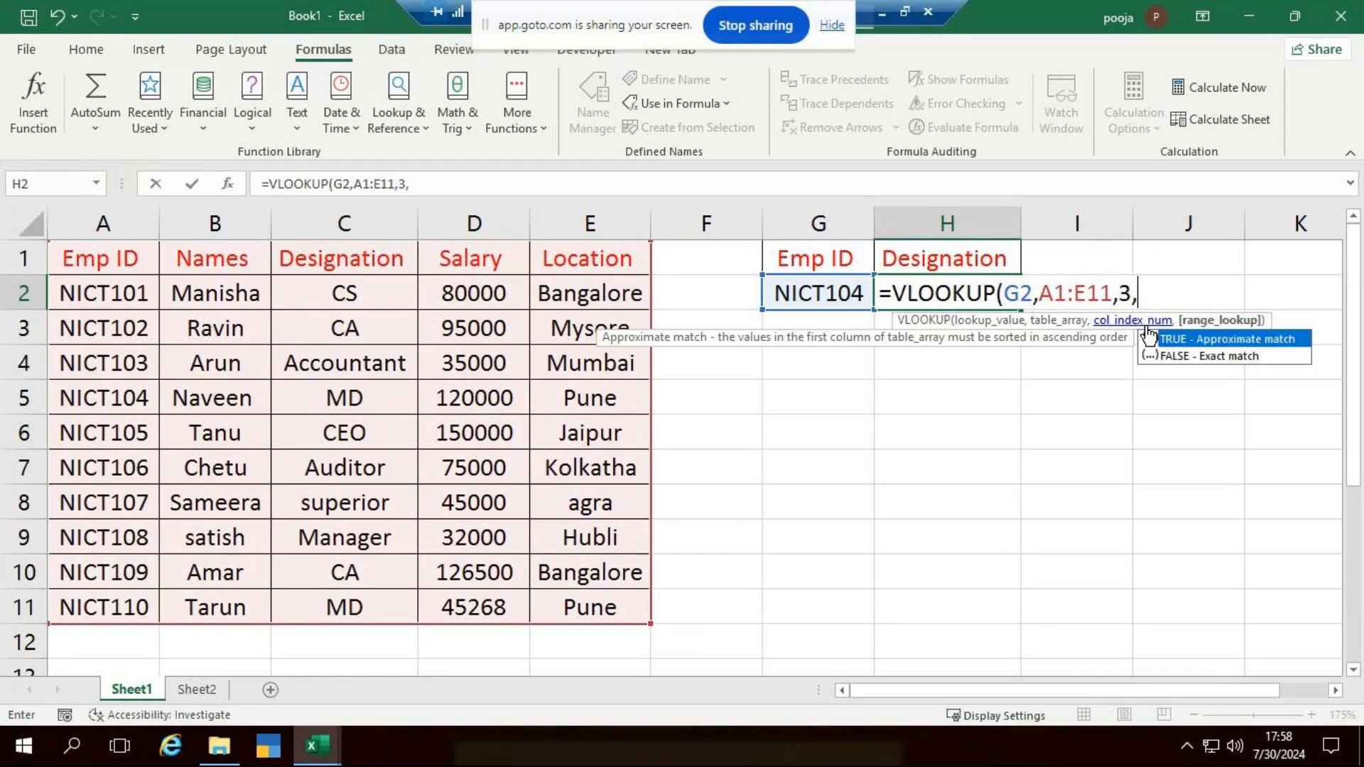
type("0)")
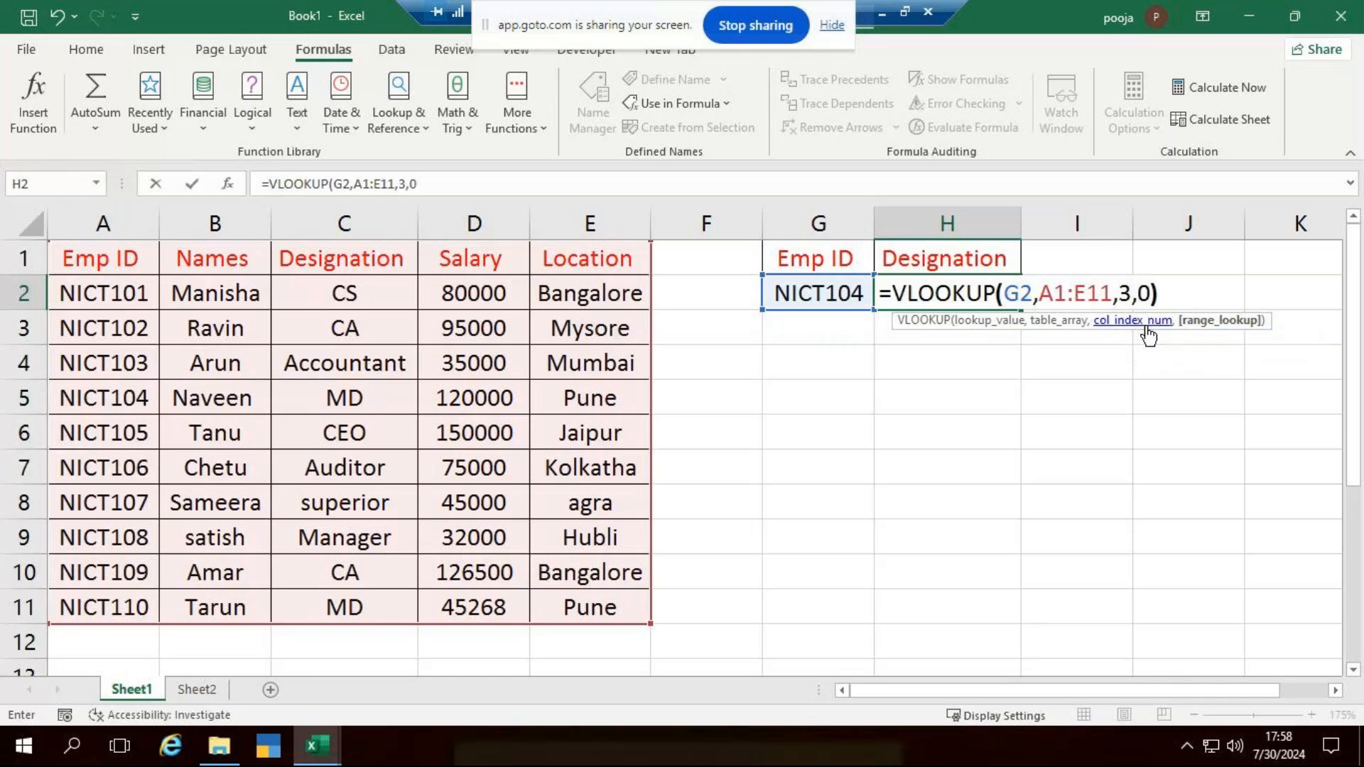
key("Return")
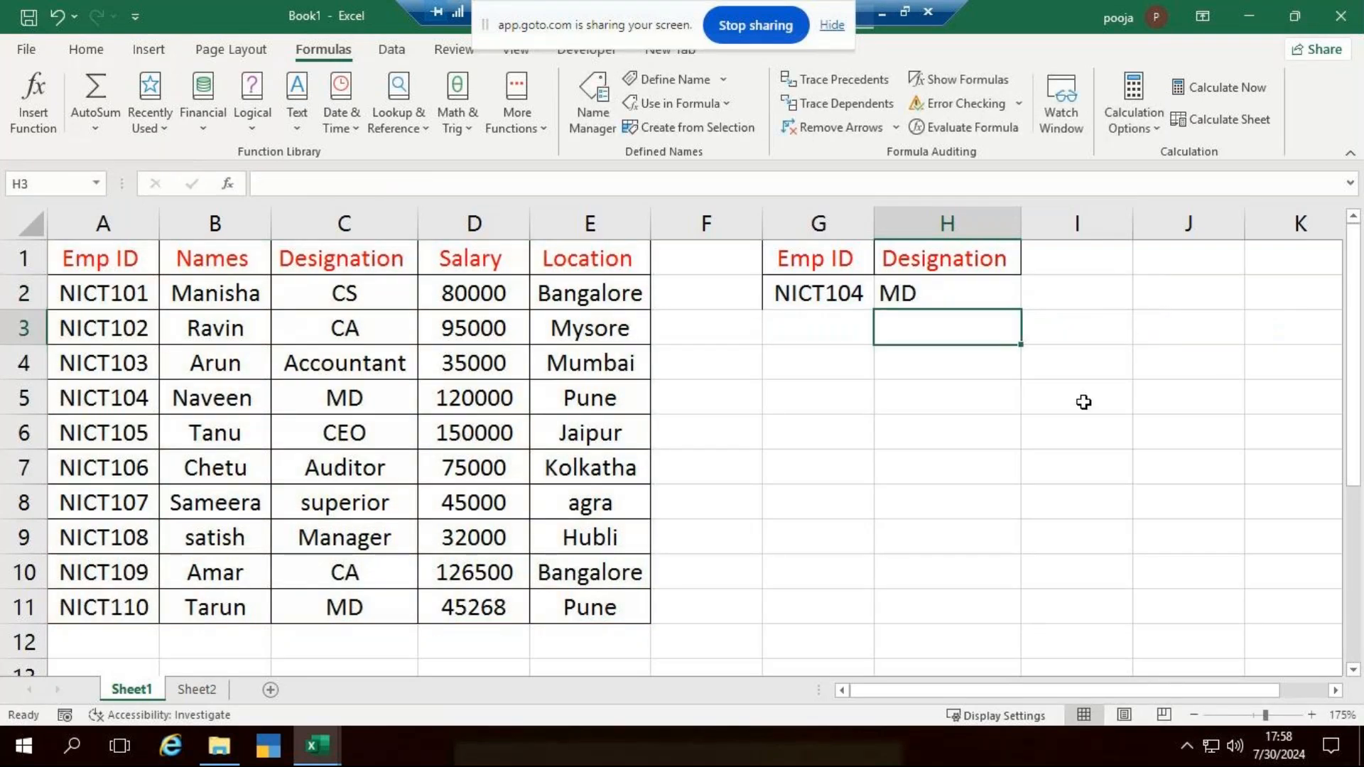
- Insert a blank column before the Names column and check which table column the shifted VLOOKUP formula points to
left_click(1110, 419)
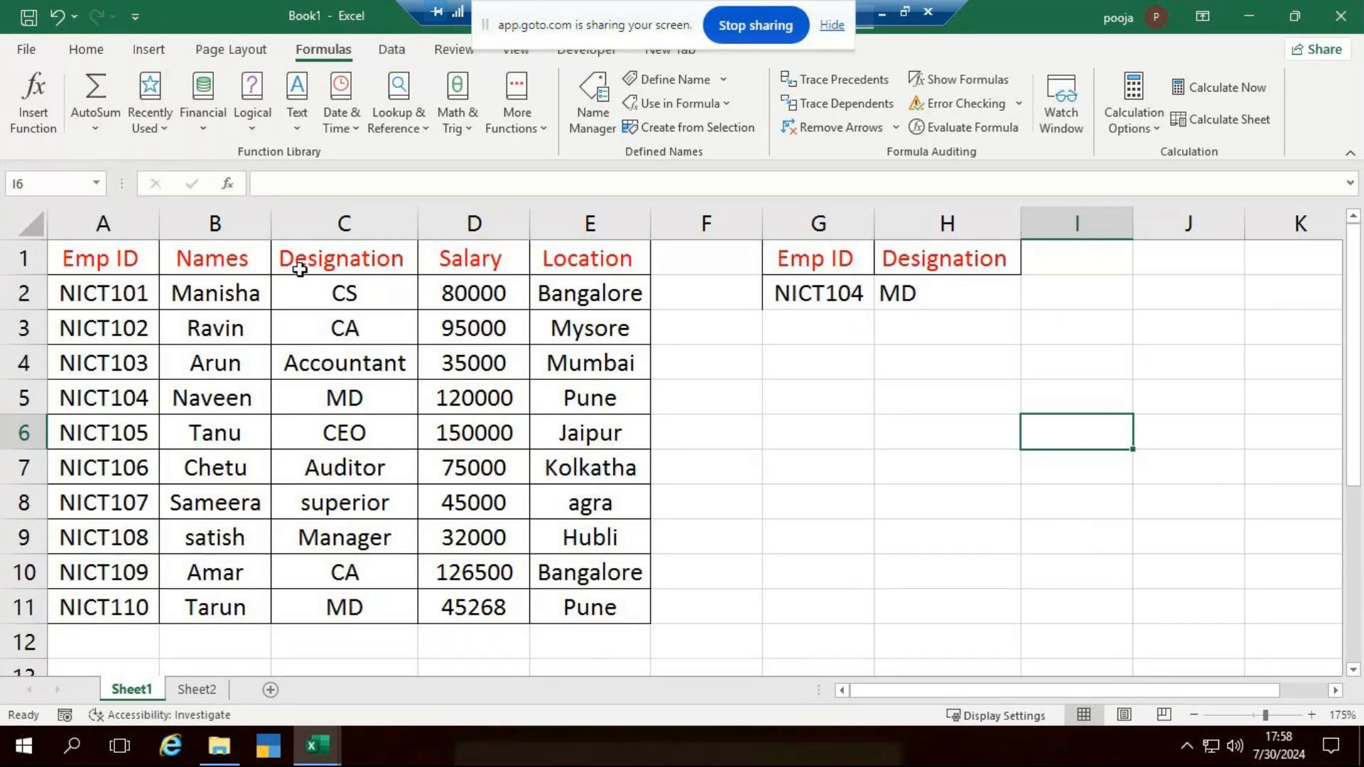
left_click(214, 225)
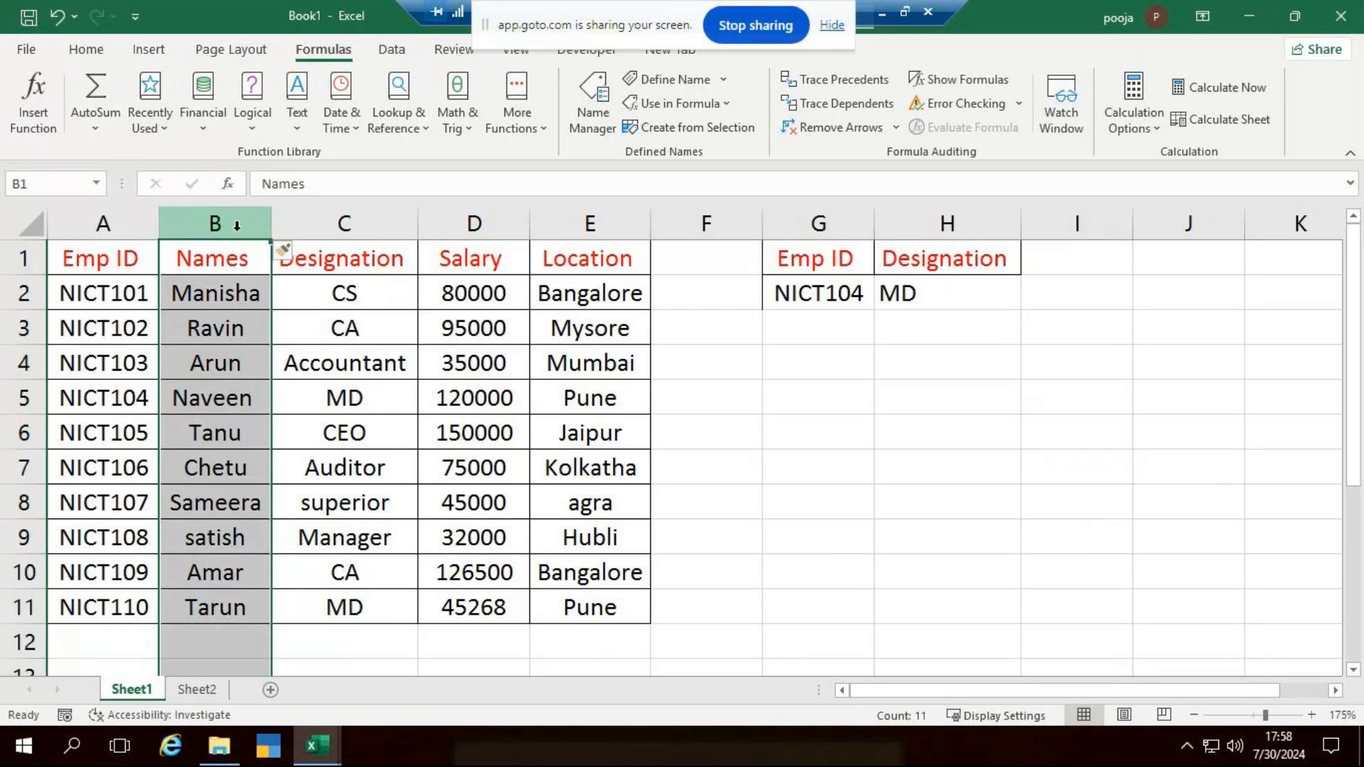
key("ctrl+shift+plus")
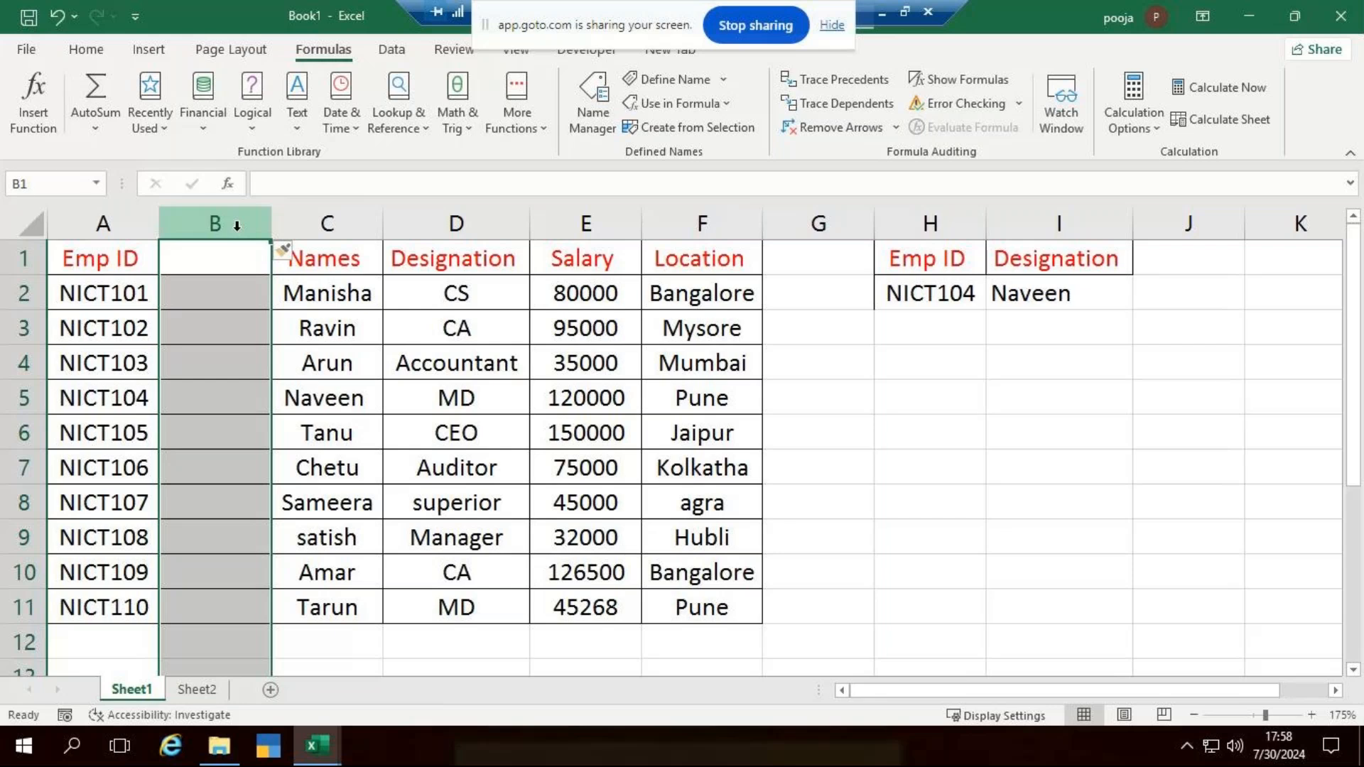
left_click(1094, 293)
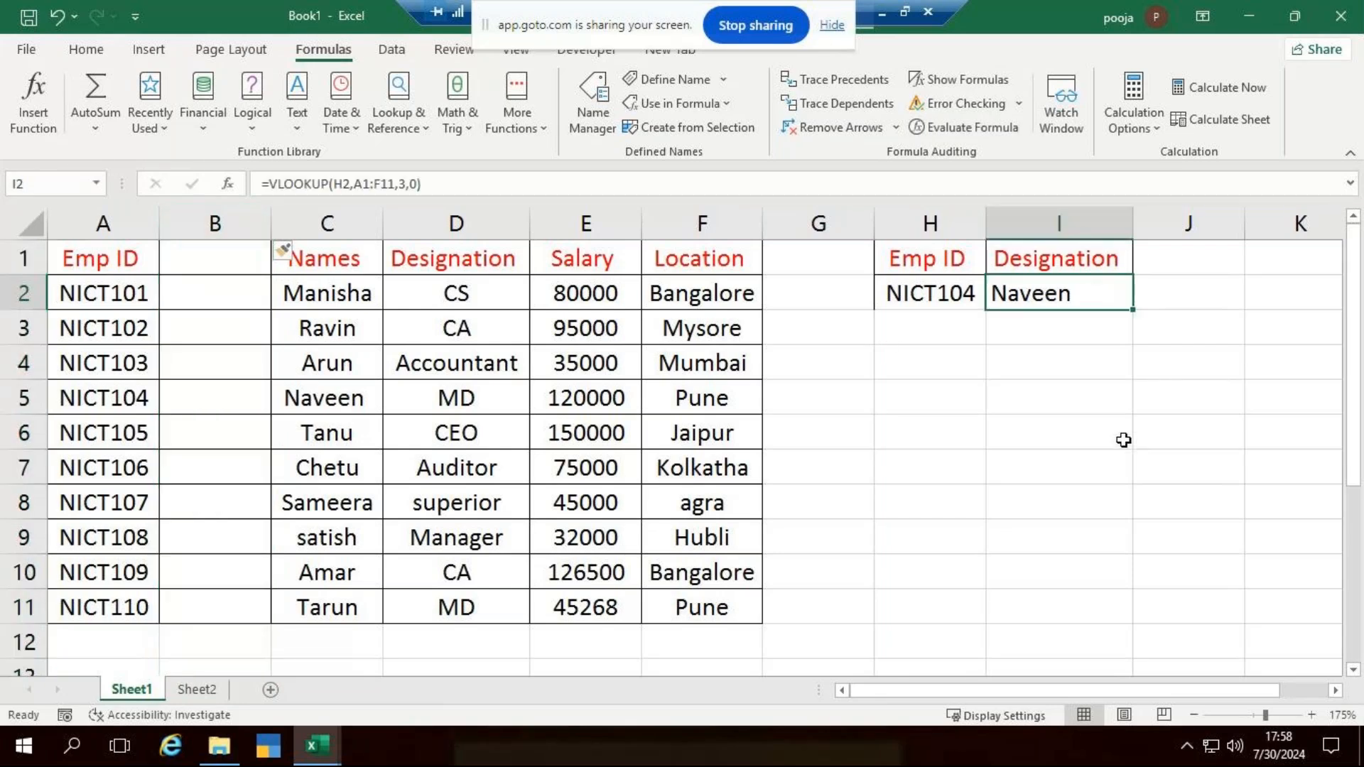
left_click(332, 223)
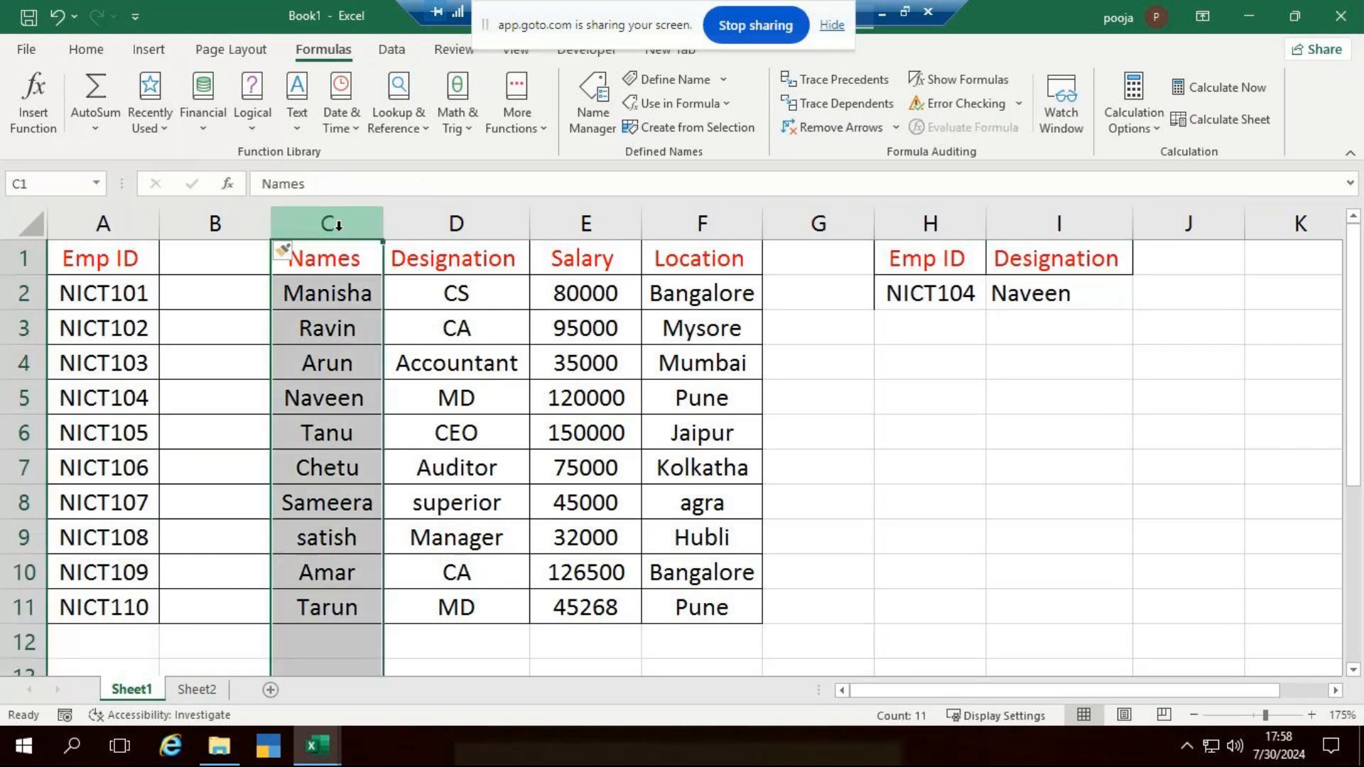
- Insert a second blank column before the Names column and undo that insertion
key("ctrl+shift+plus")
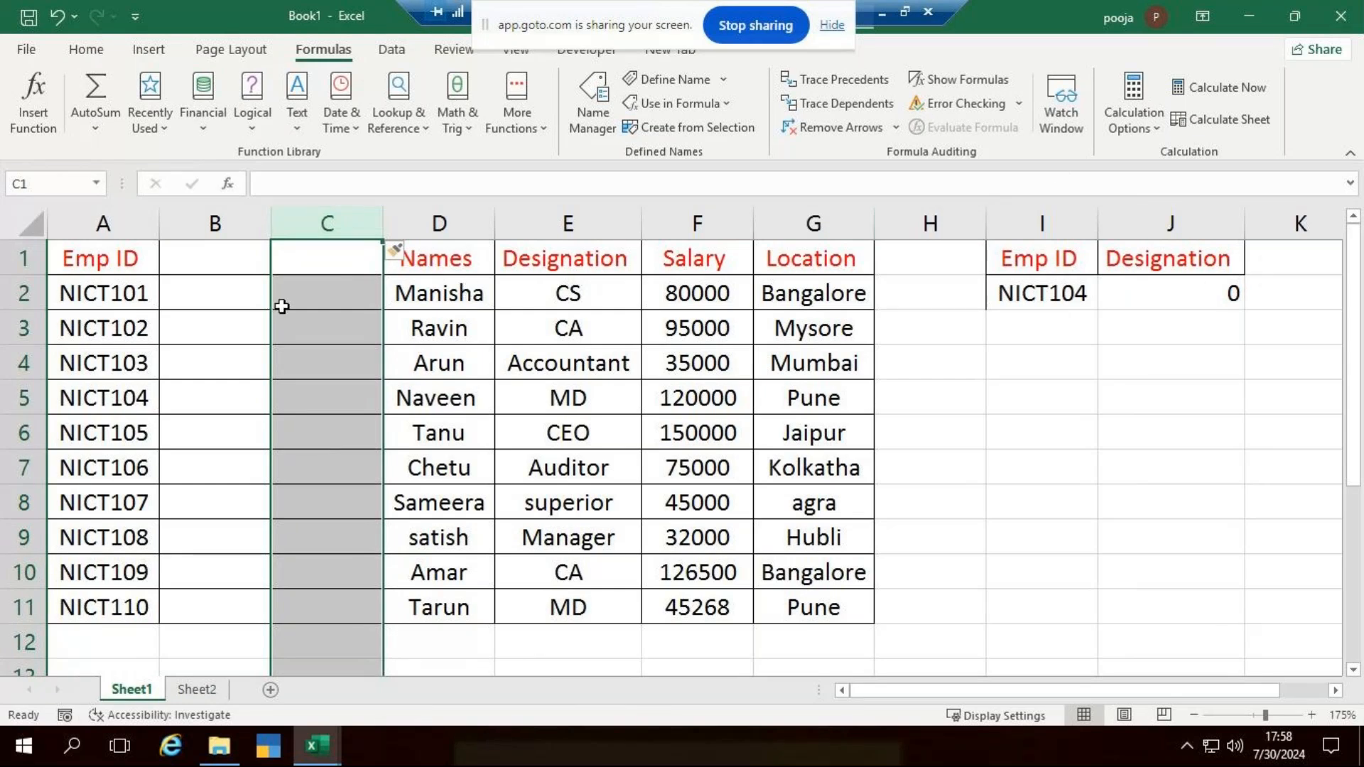
key("ctrl+z")
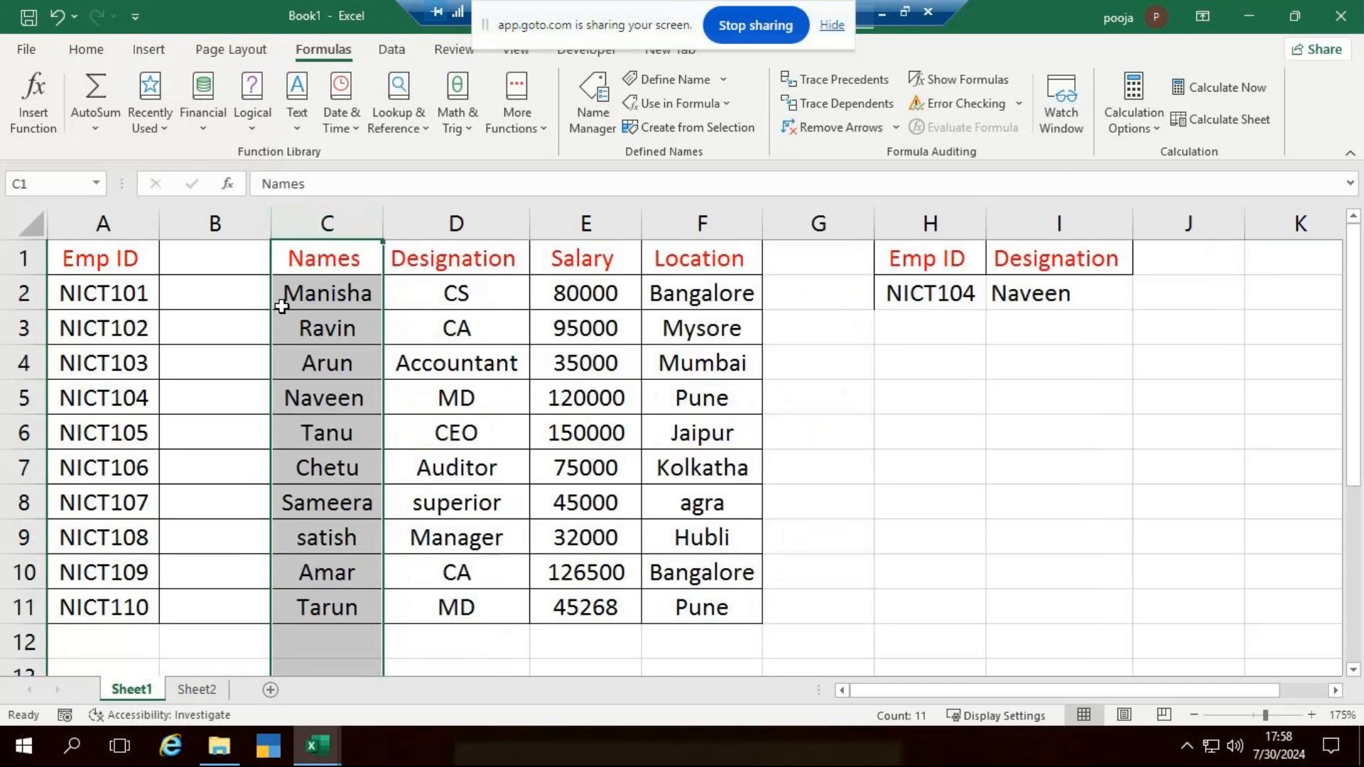
key("ctrl+z")
key("ctrl+y")
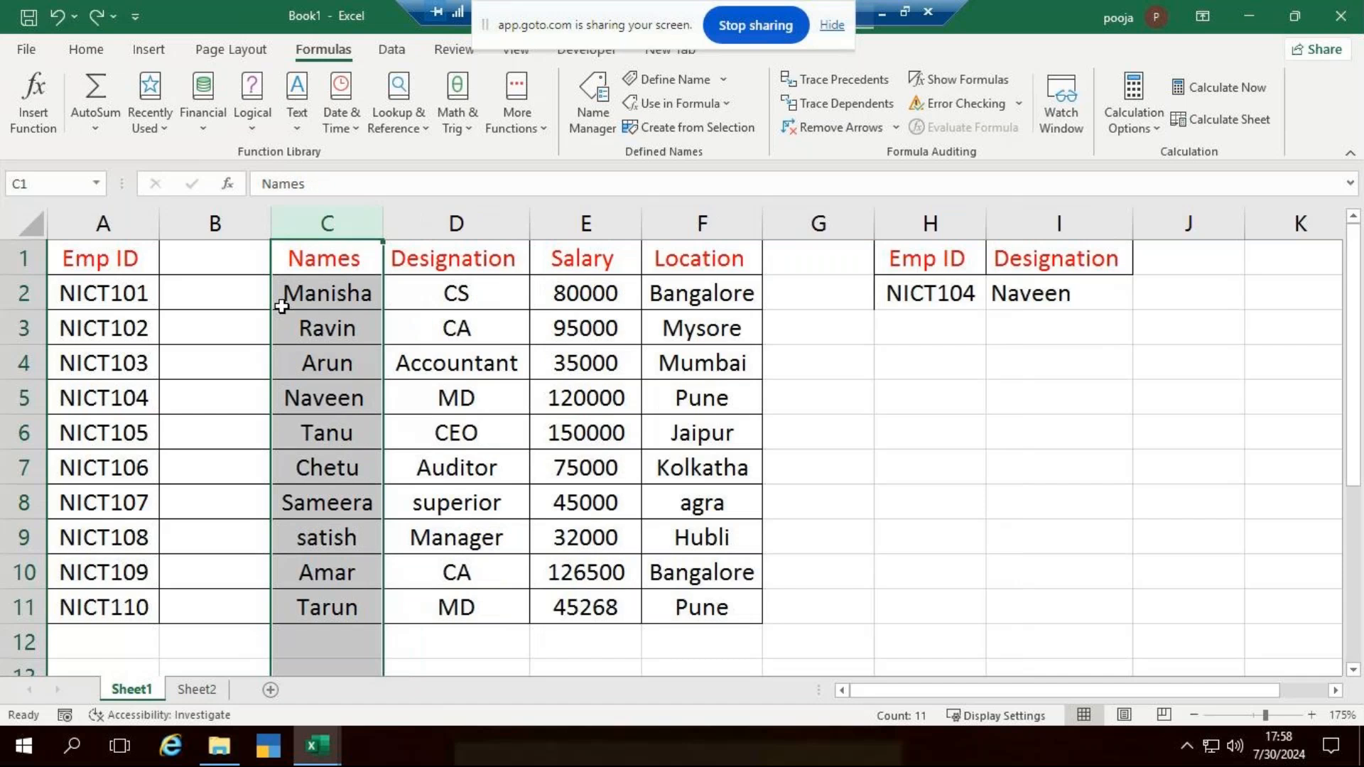
- Delete the blank column between the Emp ID and Names columns
left_click(237, 212)
key("ctrl+minus")
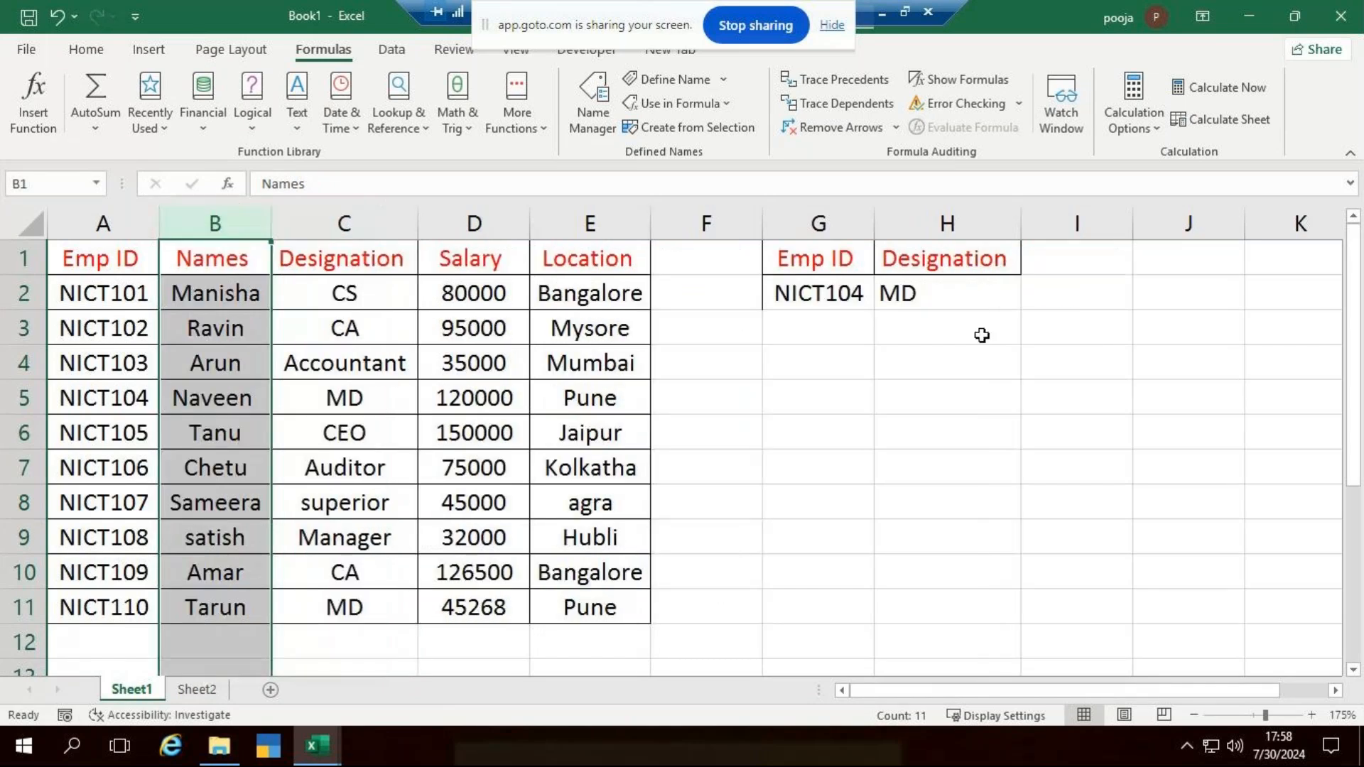
left_click(1030, 332)
- Replace the VLOOKUP in H2 with =XLOOKUP(G2,A1:A11,C1:C11) to return the employee's designation
left_click(966, 296)
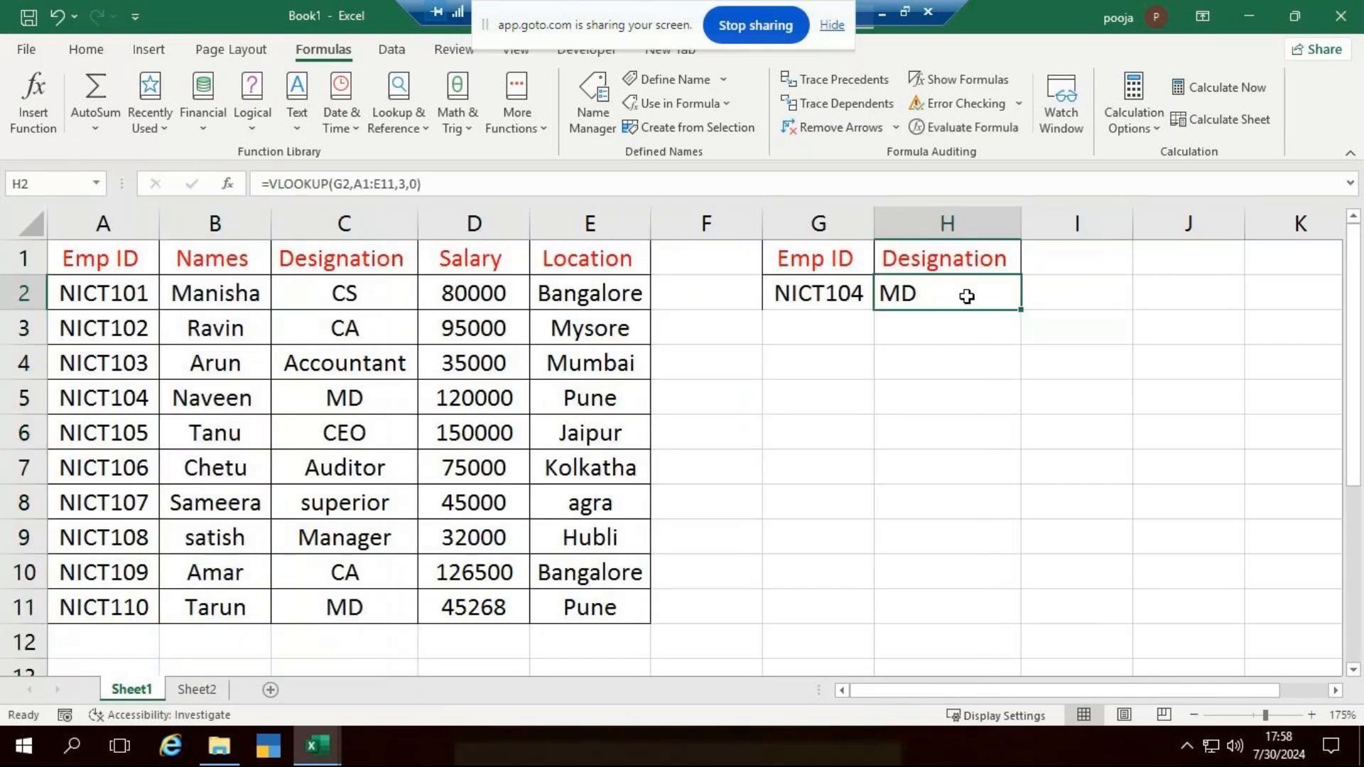
key("Delete")
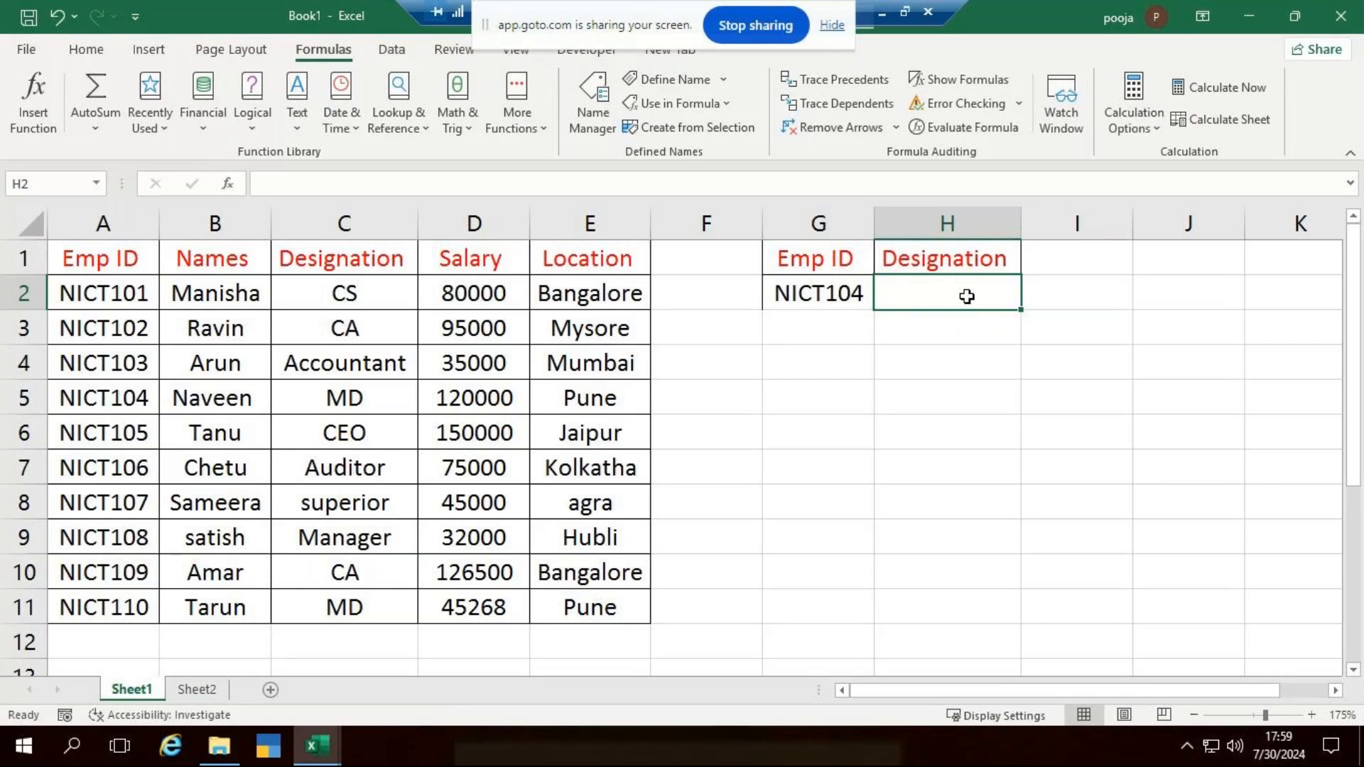
type("=xl")
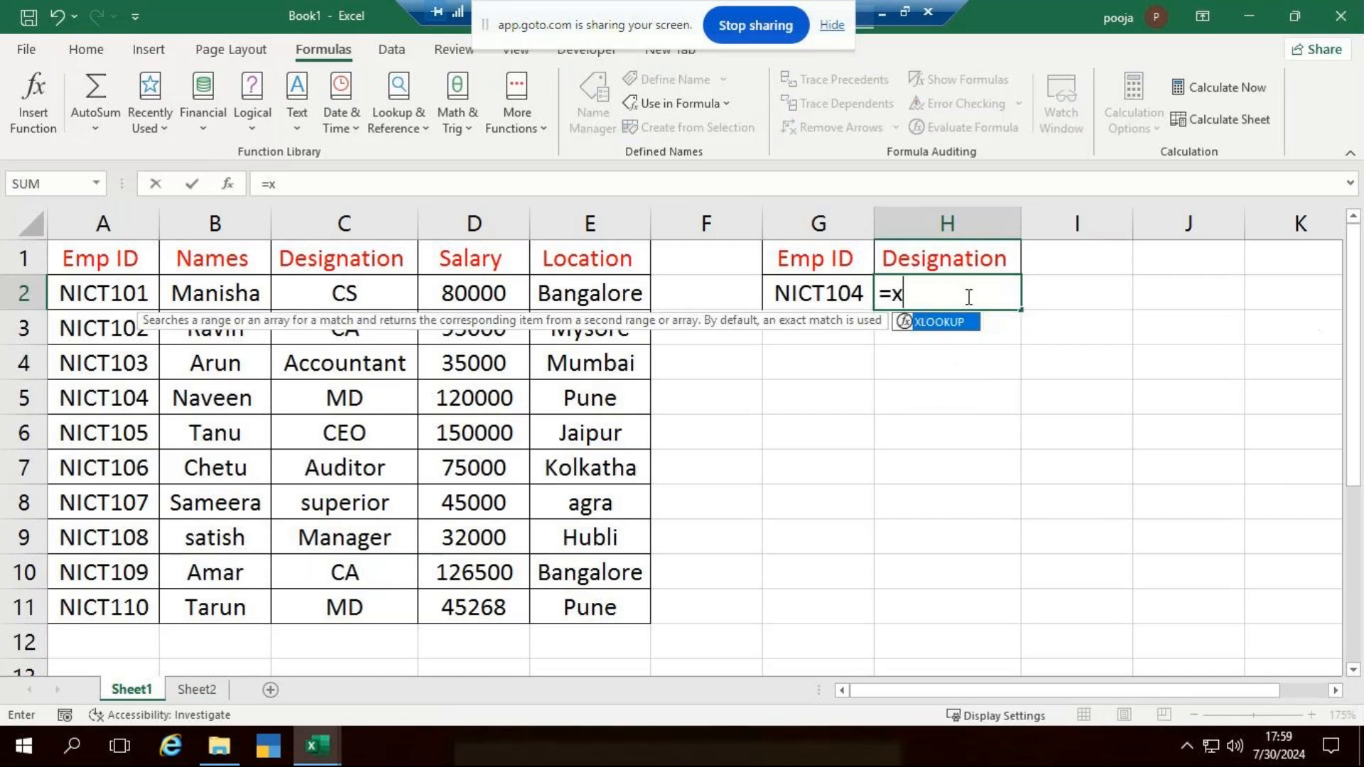
key("Tab")
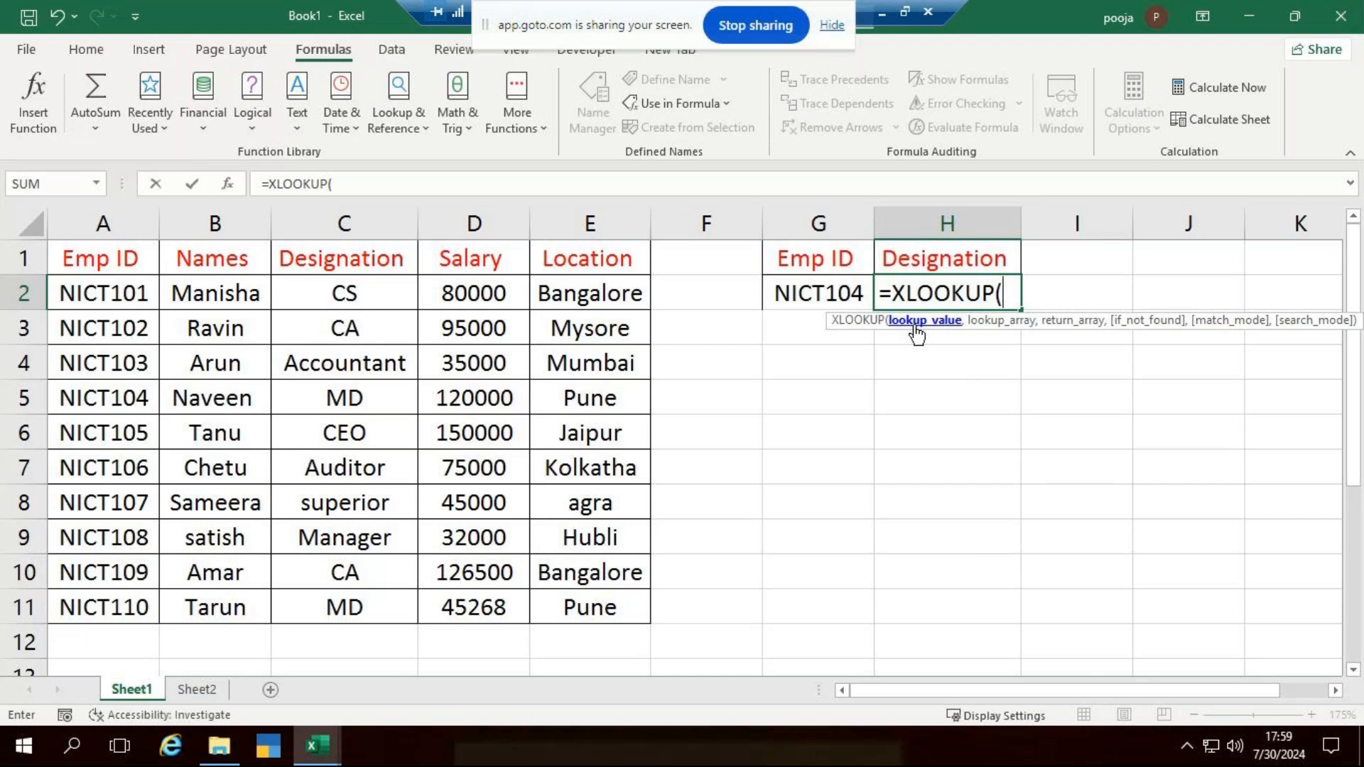
left_click(801, 295)
type(",")
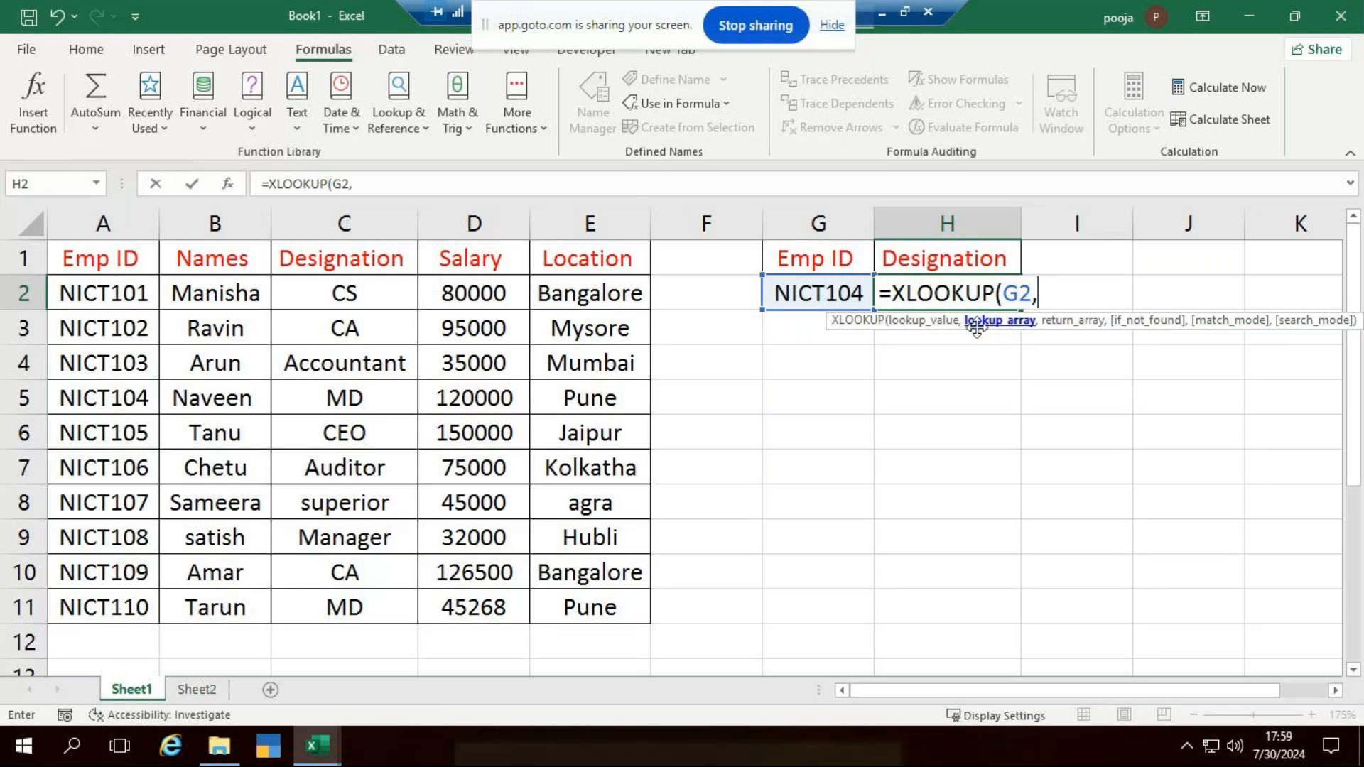
left_click_drag(100, 258, 99, 608)
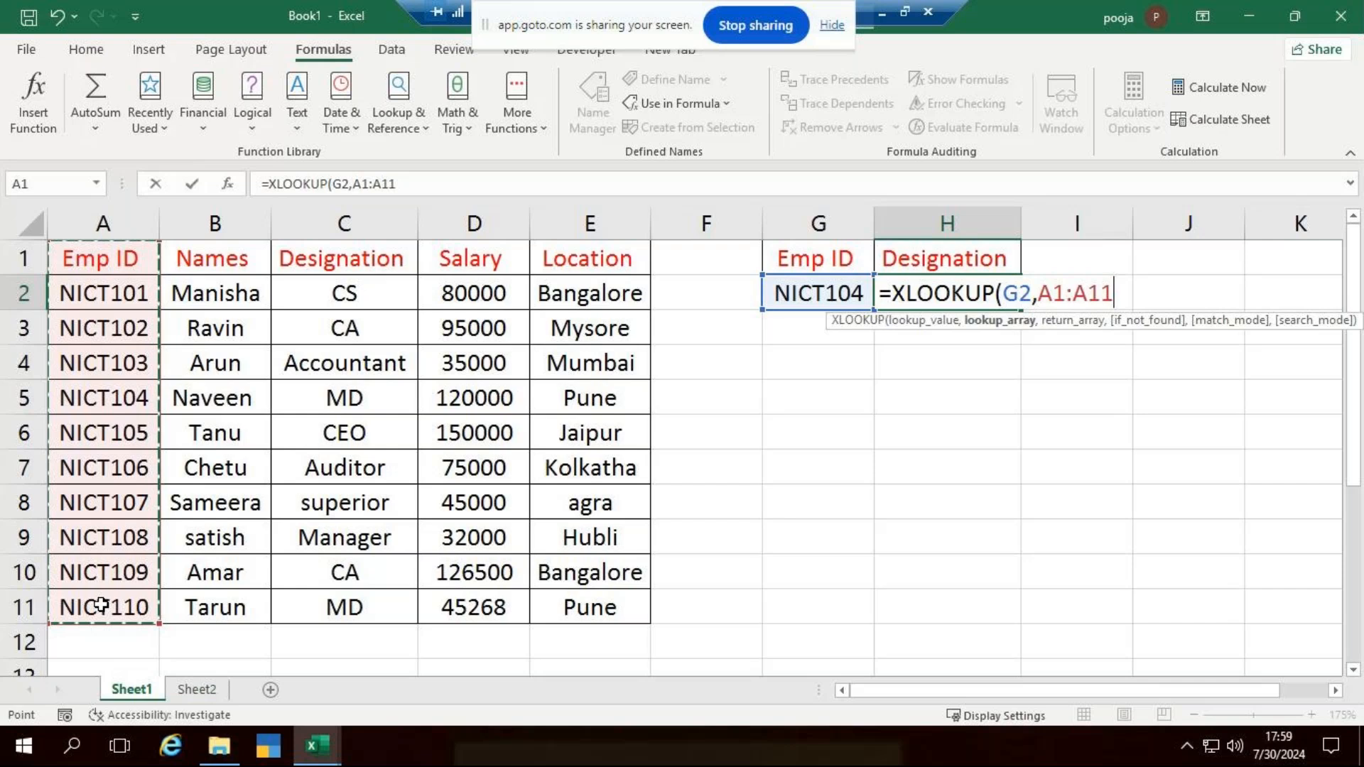
type(",")
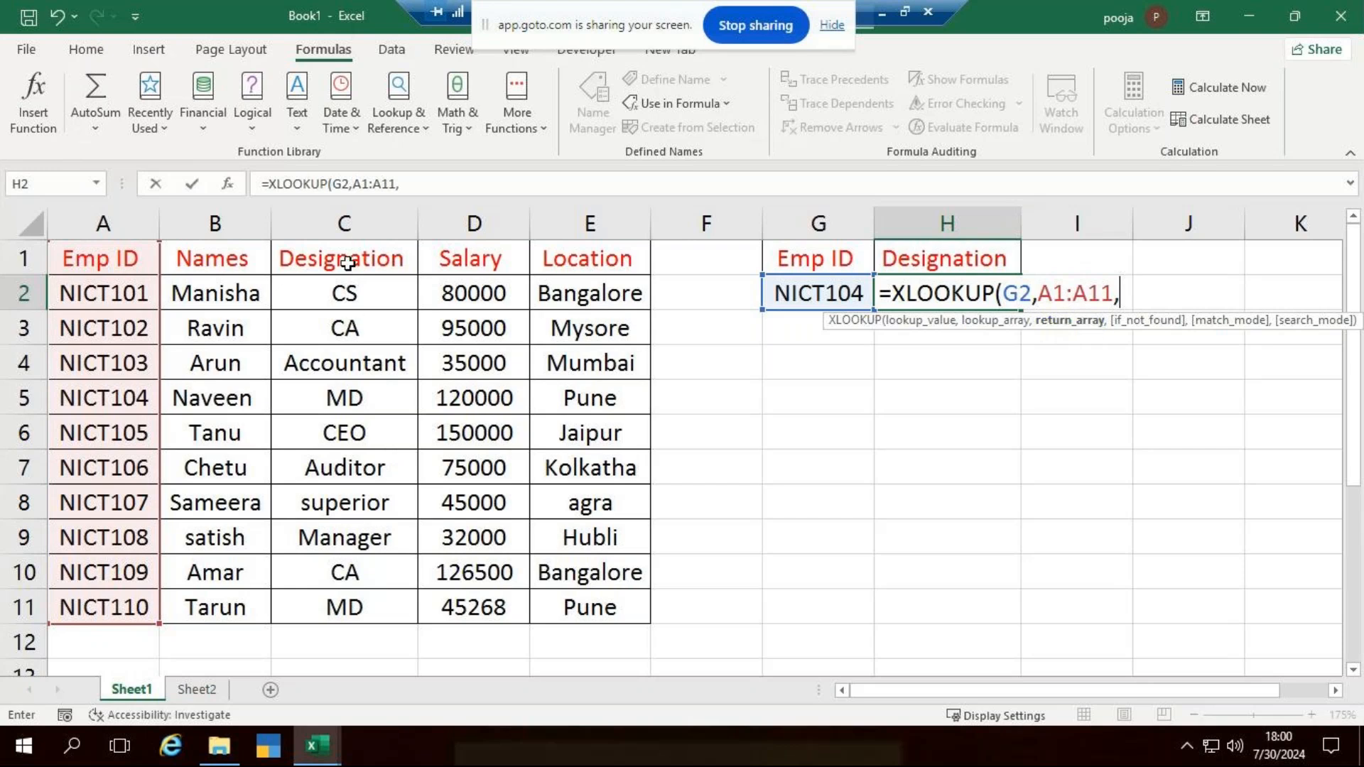
left_click_drag(348, 263, 365, 597)
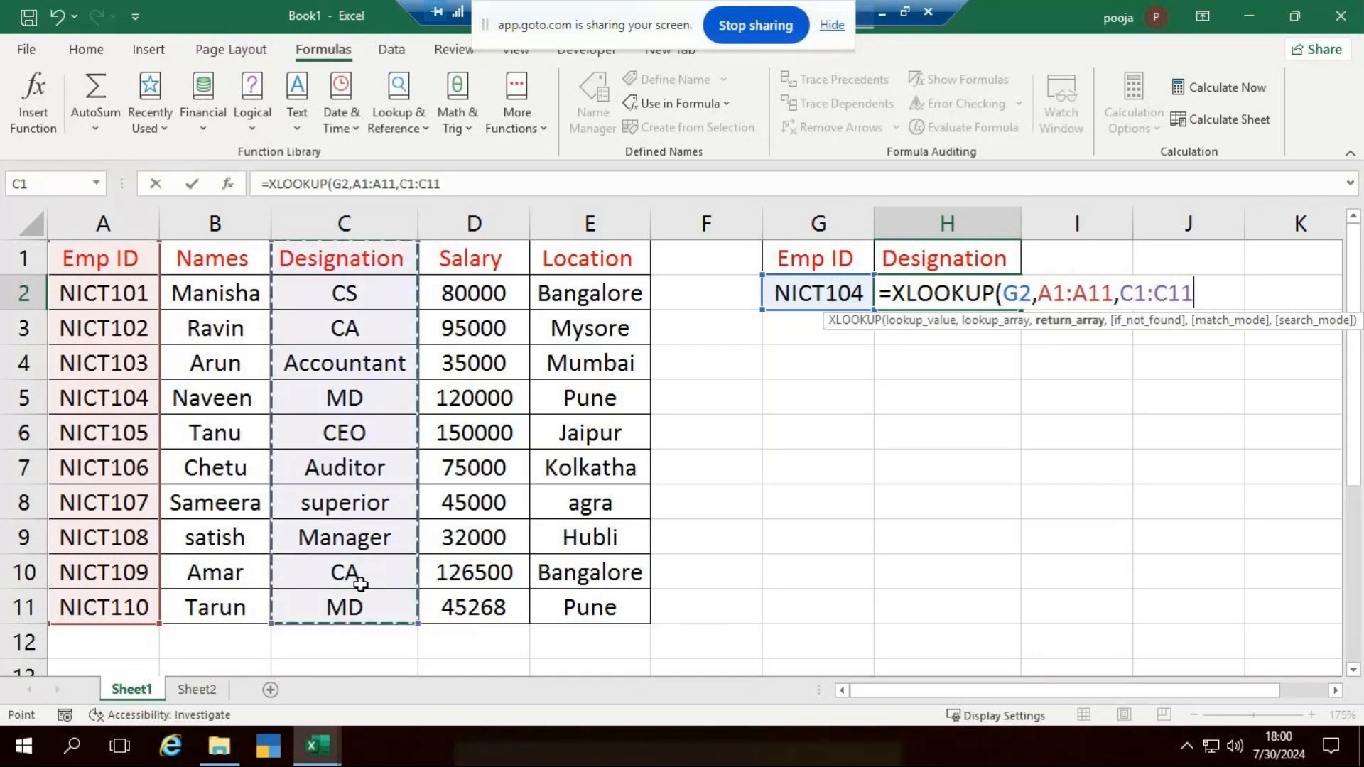
type(")")
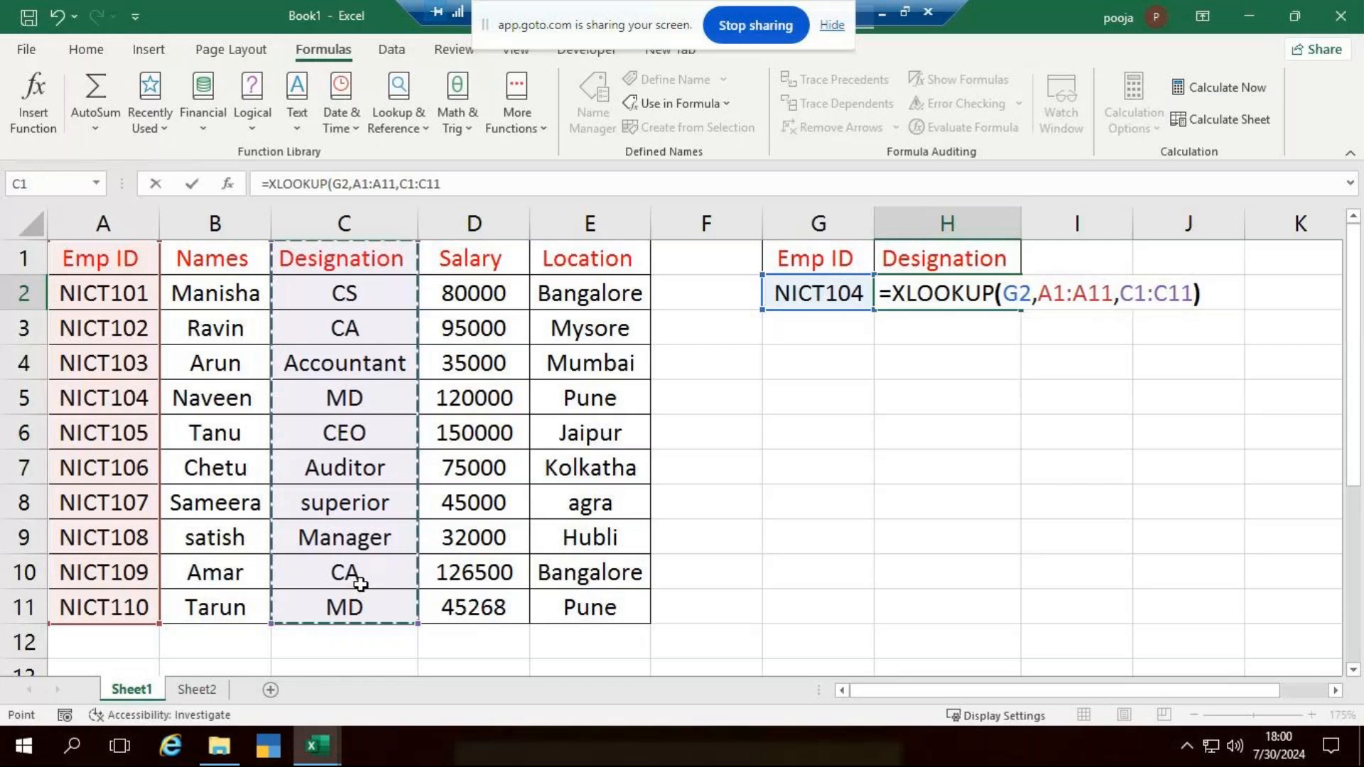
key("Return")
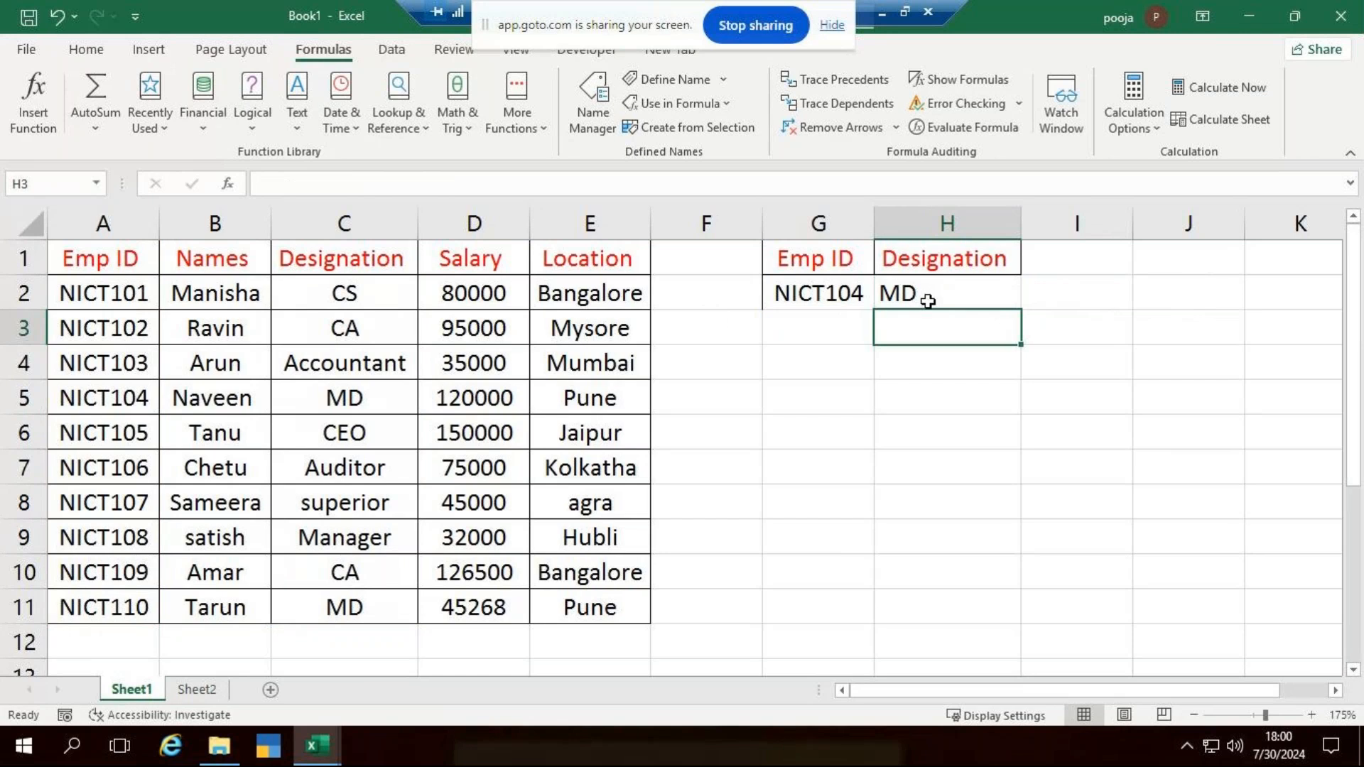
- Review the ranges used by the XLOOKUP formula in H2 and compare its result with the NICT104 row
left_click(928, 301)
double_click(928, 301)
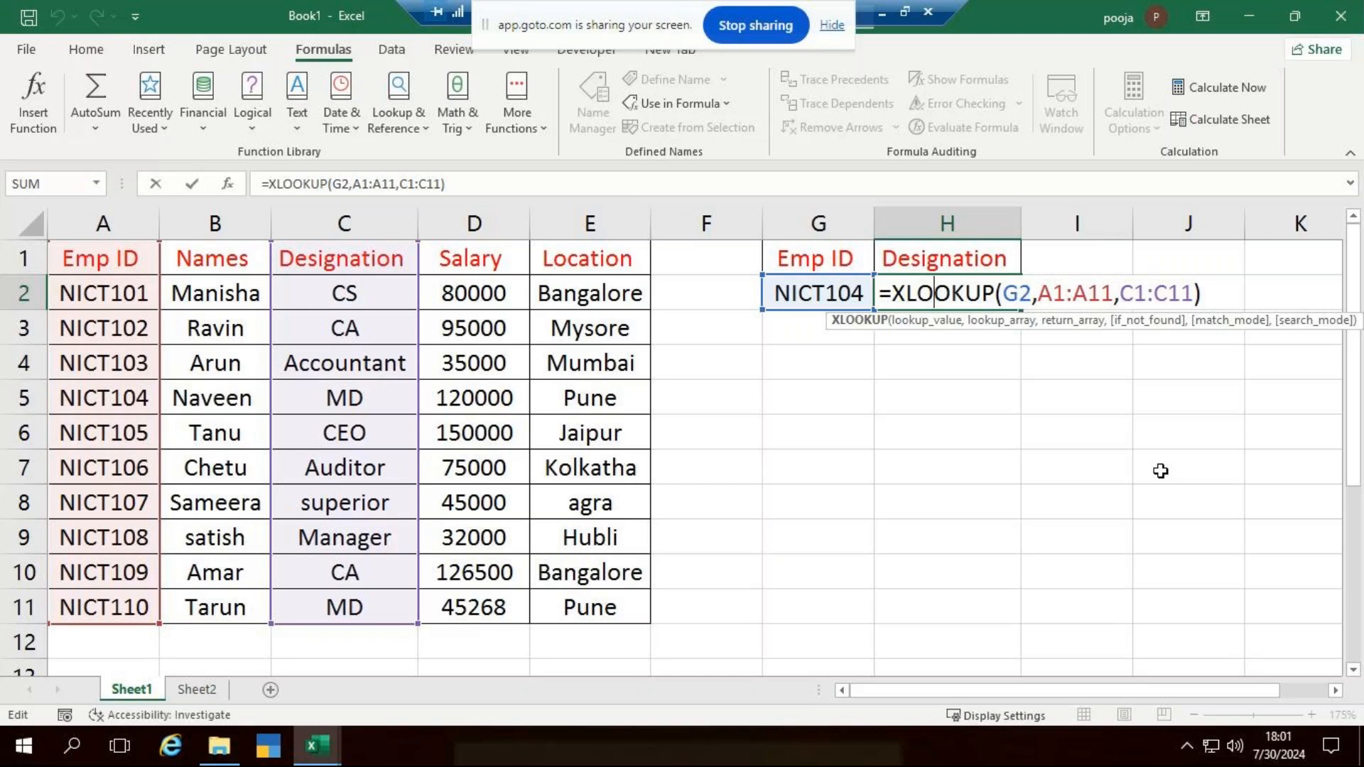
key("Return")
left_click(337, 393)
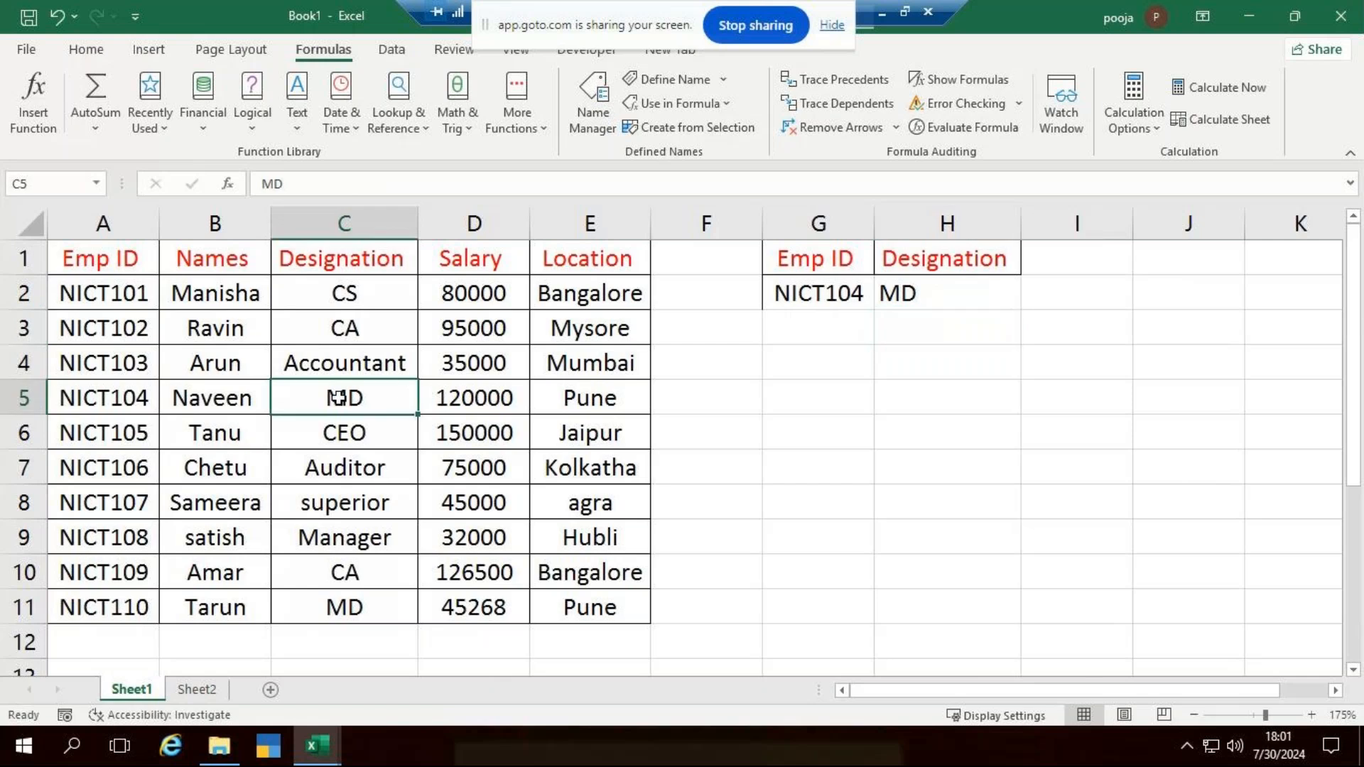
left_click(102, 403)
- Insert two blank columns before the Names column and inspect the ranges of the shifted XLOOKUP formula
left_click(234, 218)
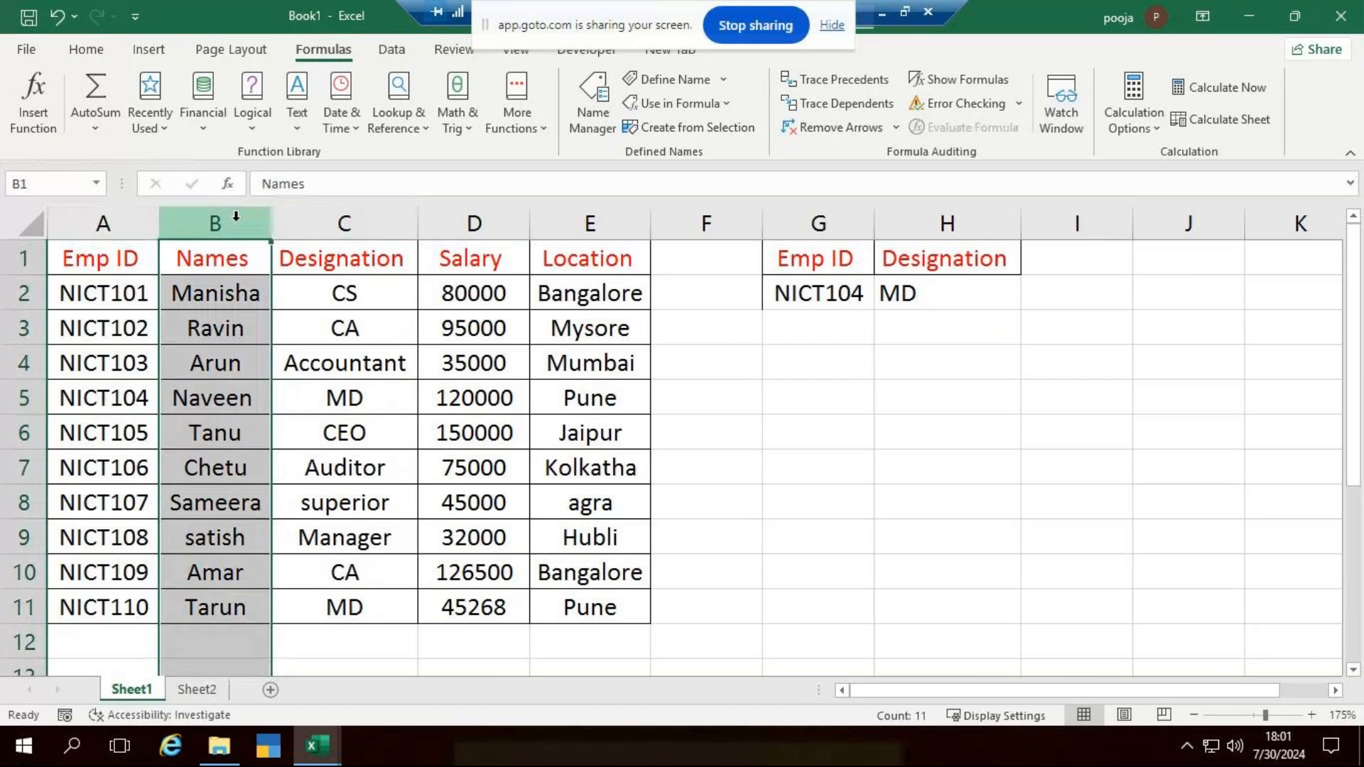
key("ctrl+shift+plus")
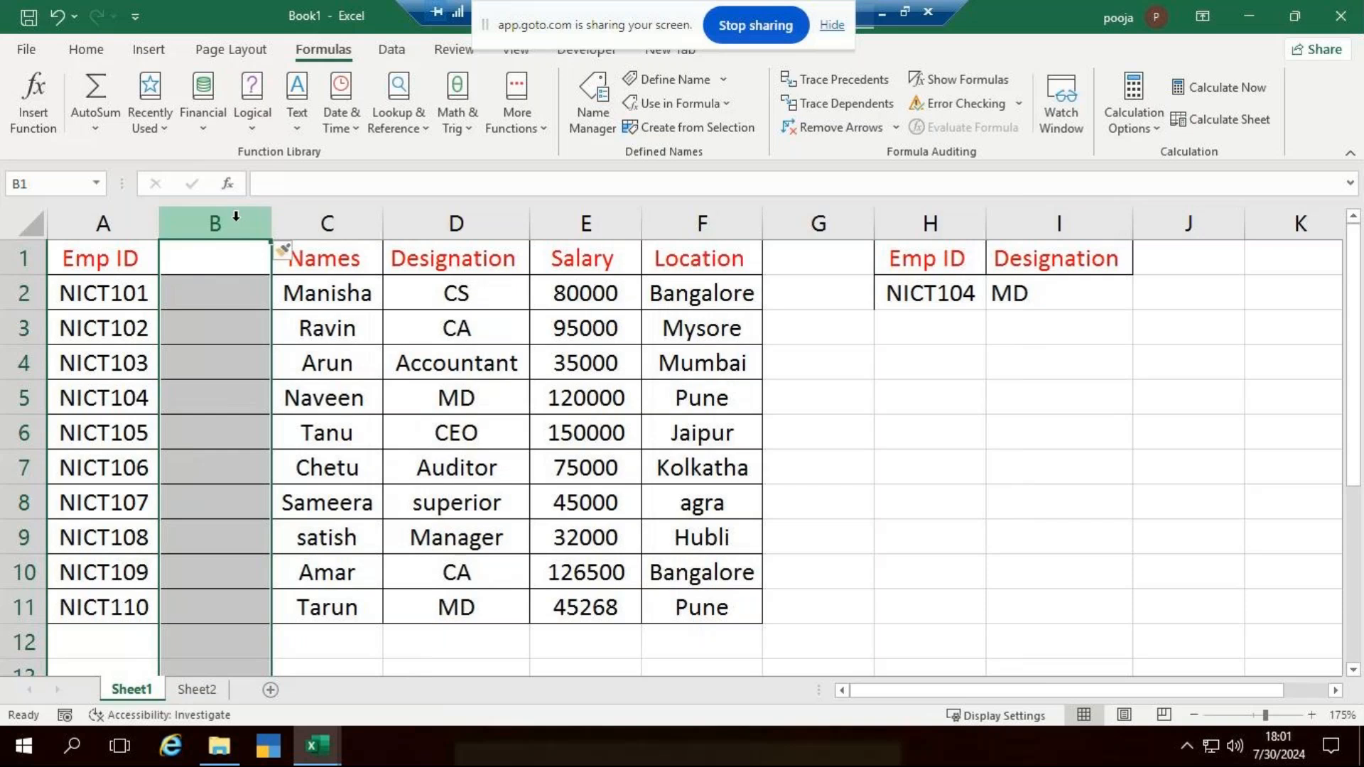
key("ctrl+shift+plus")
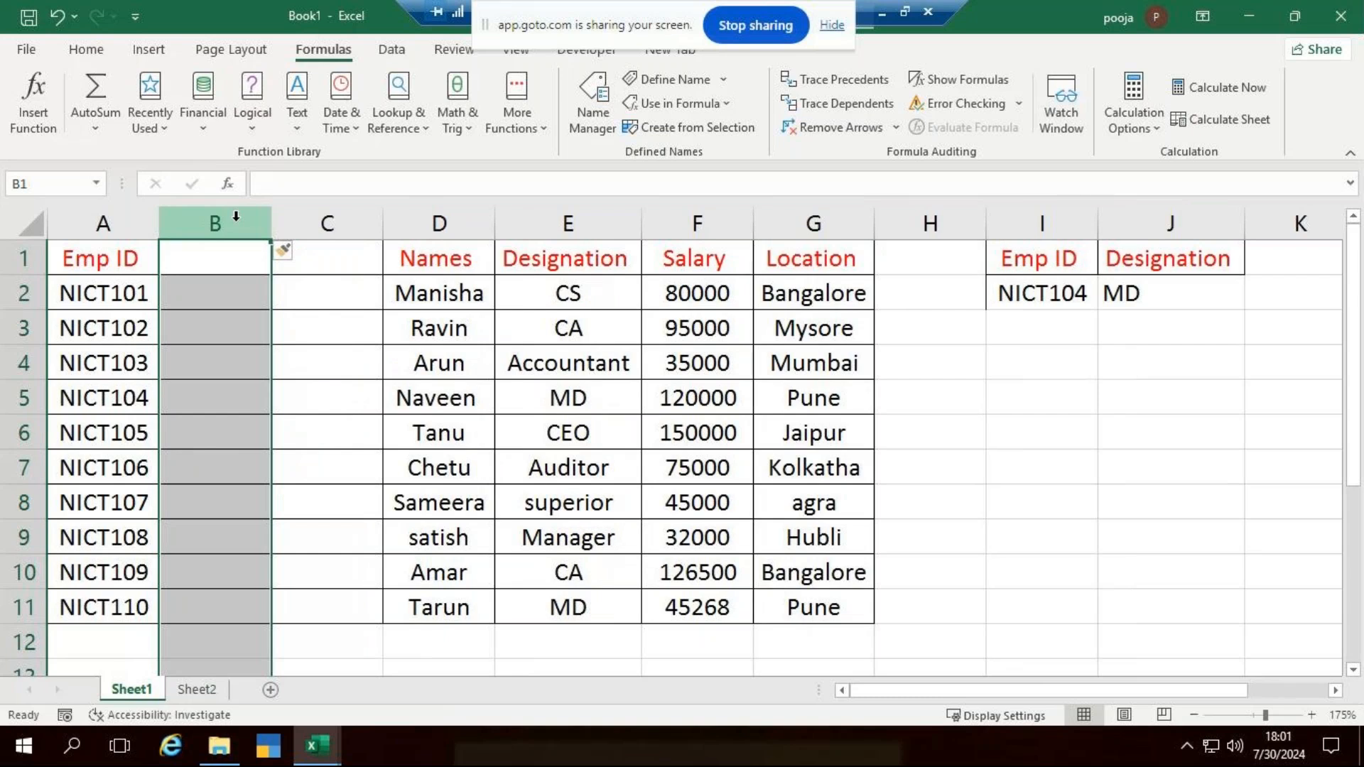
left_click(1129, 295)
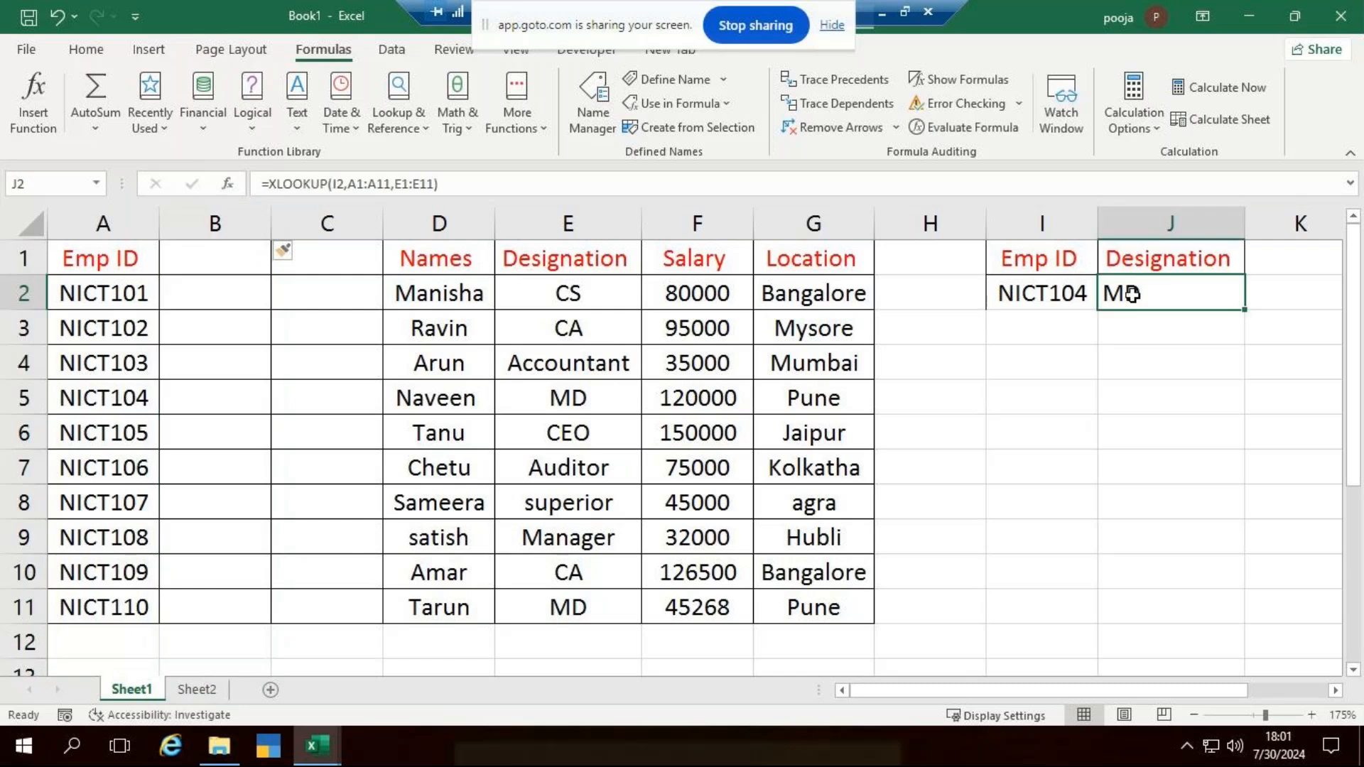
double_click(1135, 295)
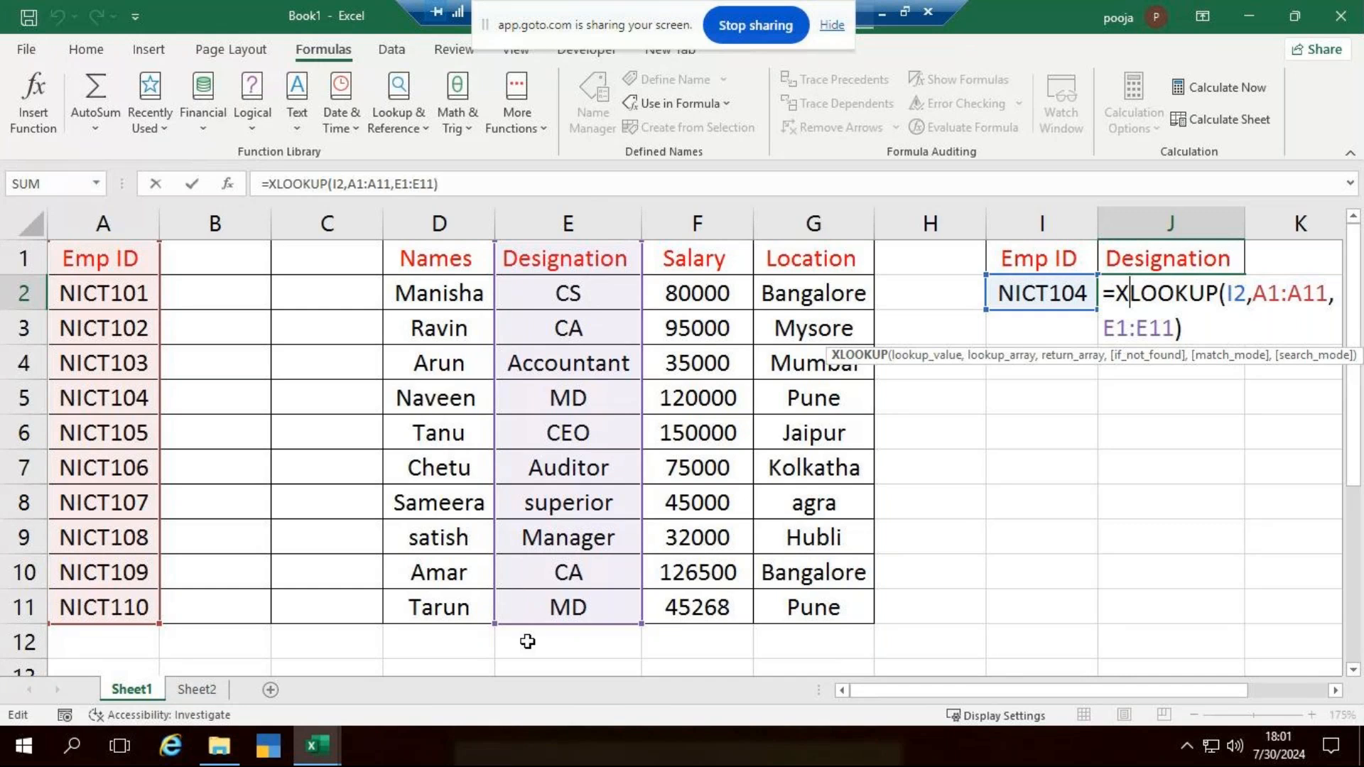
- Delete the two blank columns between the Emp ID and Names columns
left_click(260, 224)
key("ctrl+minus")
key("ctrl+minus")
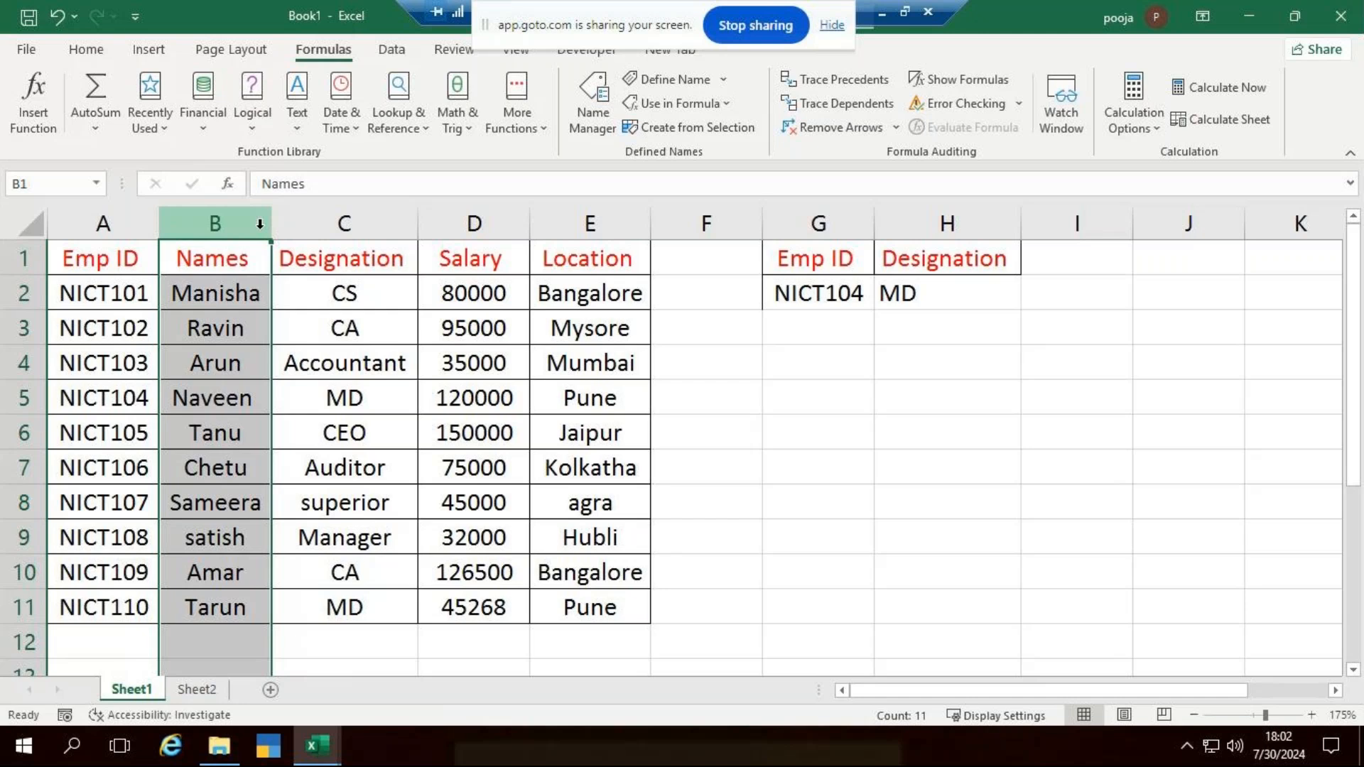
left_click(993, 330)
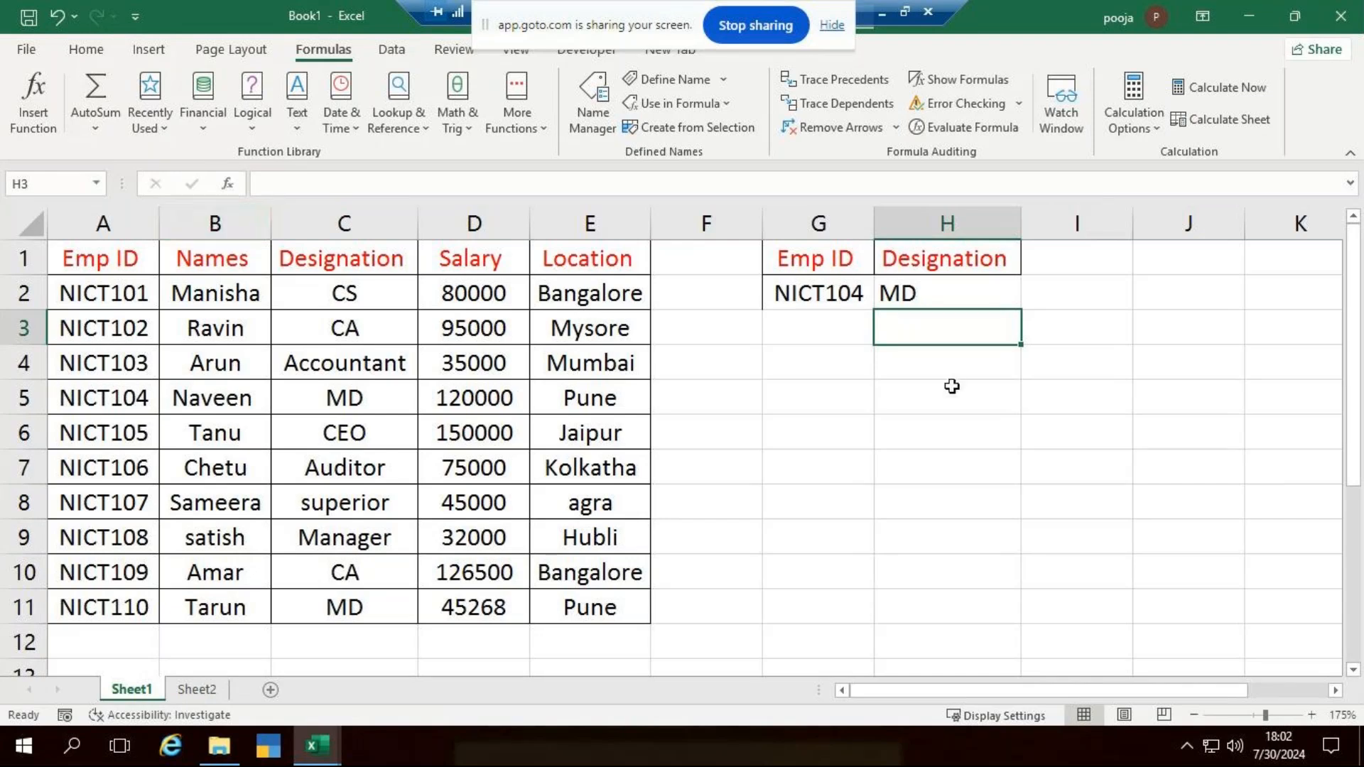
- Copy the Emp ID and Designation headings from G1:H1 to G4:H4
left_click(906, 297)
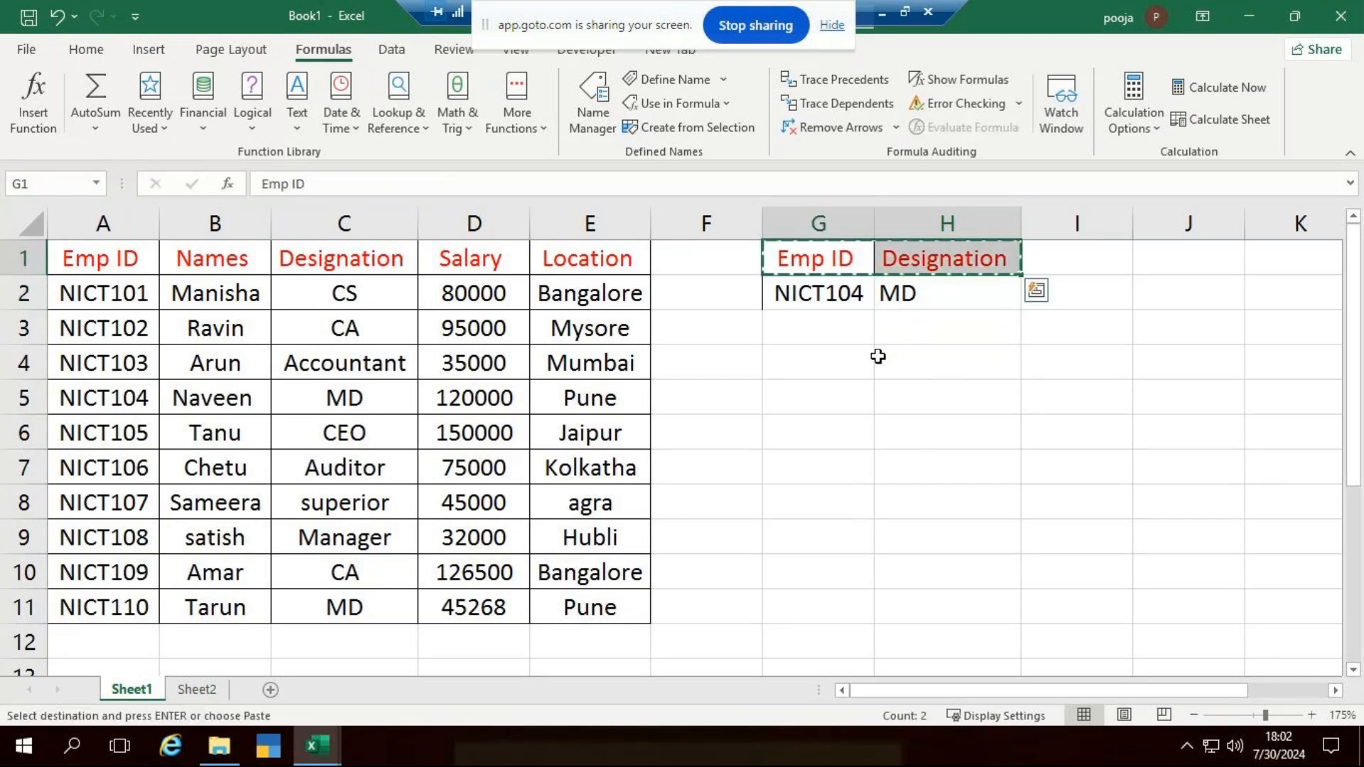
left_click(848, 377)
key("ctrl+v")
- Clear the copied Designation heading in H4 and undo the deletion
left_click(964, 359)
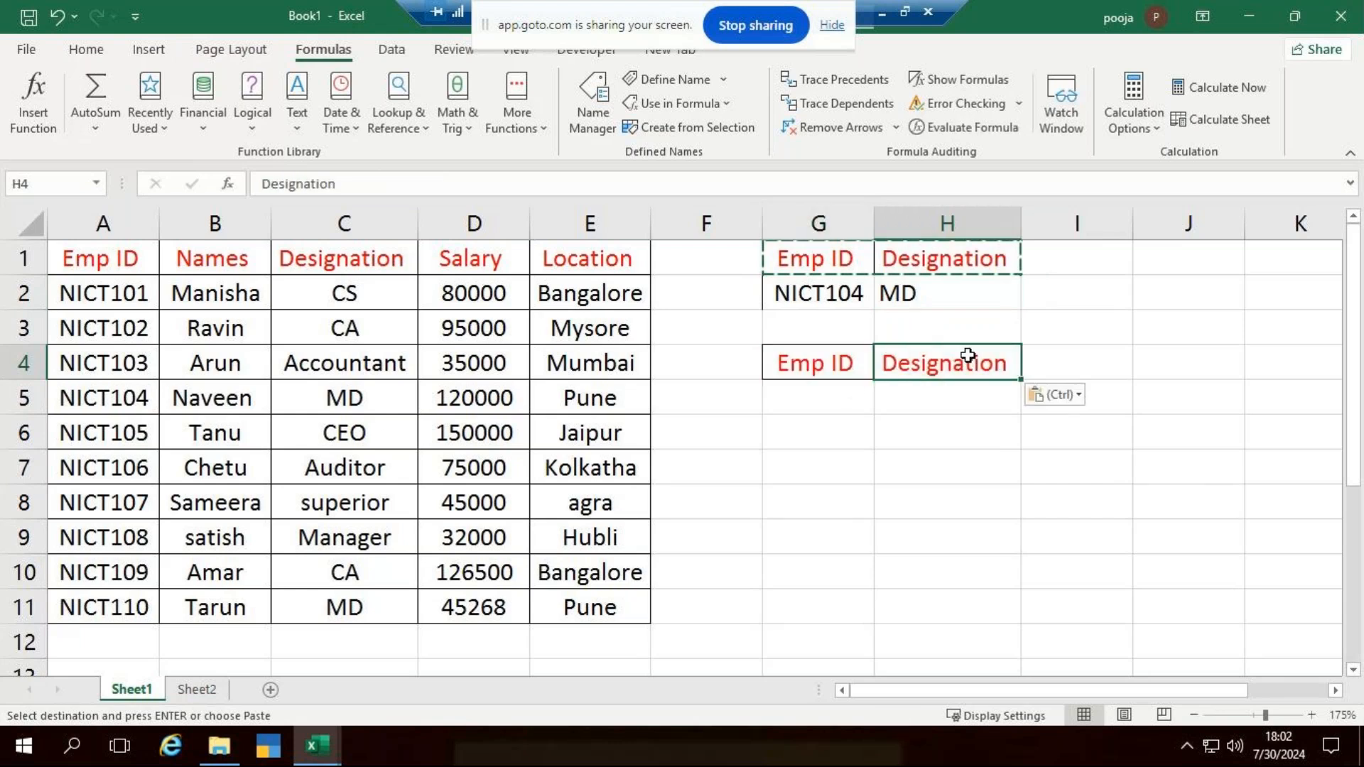
key("Delete")
left_click(1023, 420)
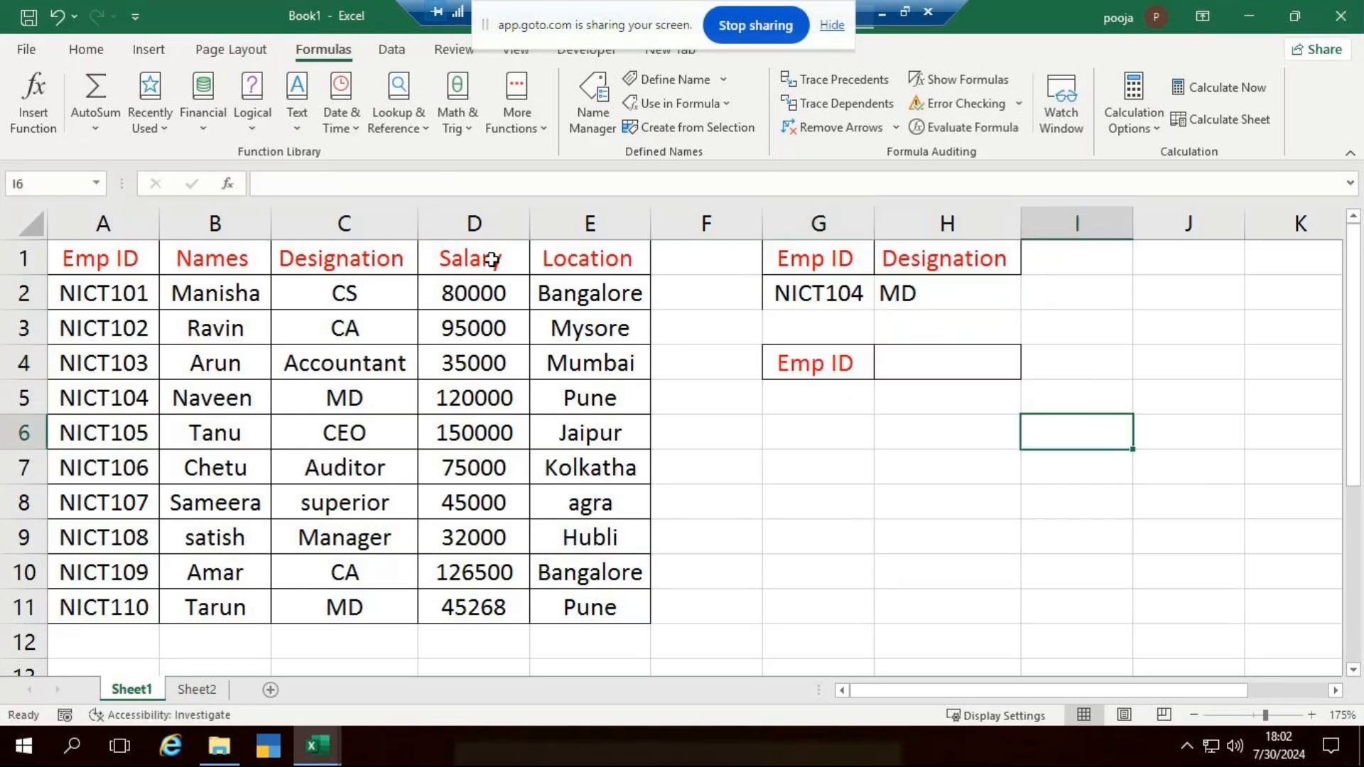
key("ctrl+z")
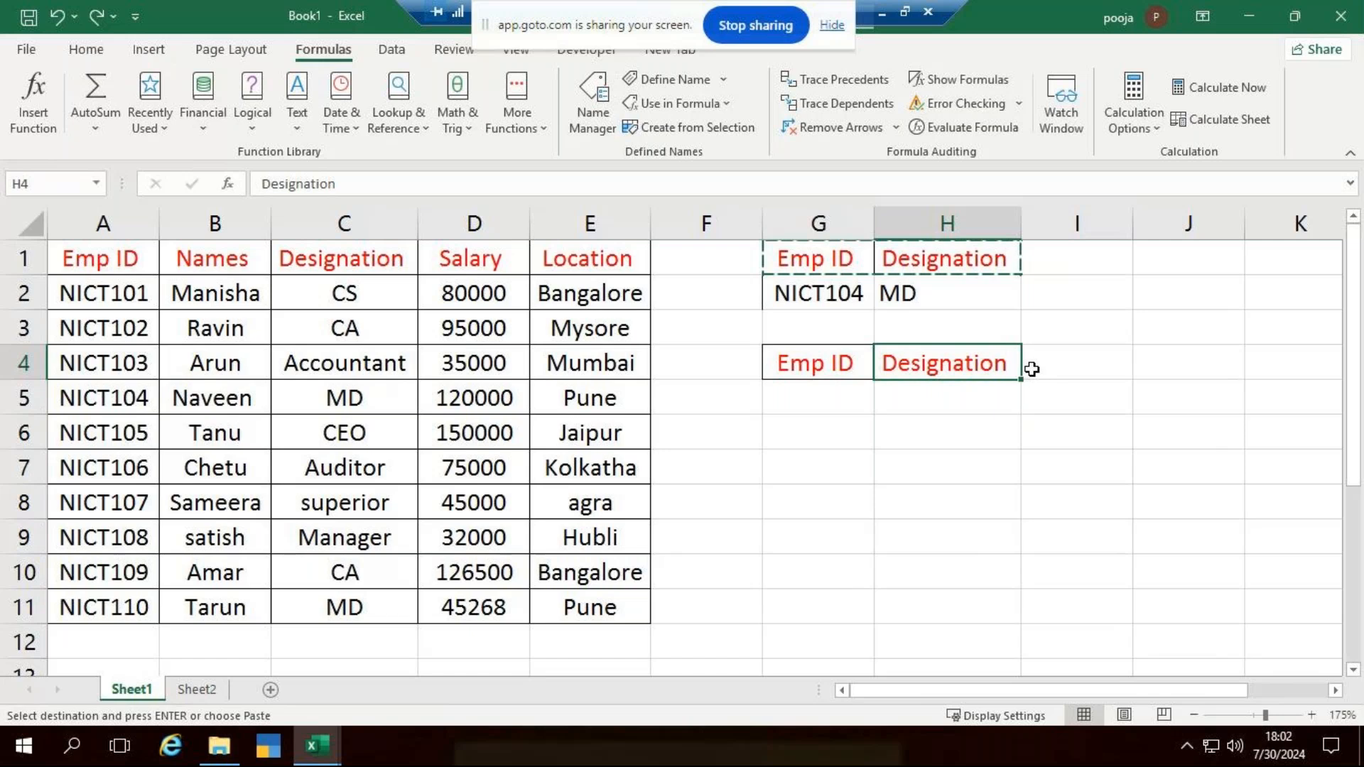
- Change the copied Designation heading in H4 to Names
left_click(1106, 396)
left_click(952, 363)
type("Nam")
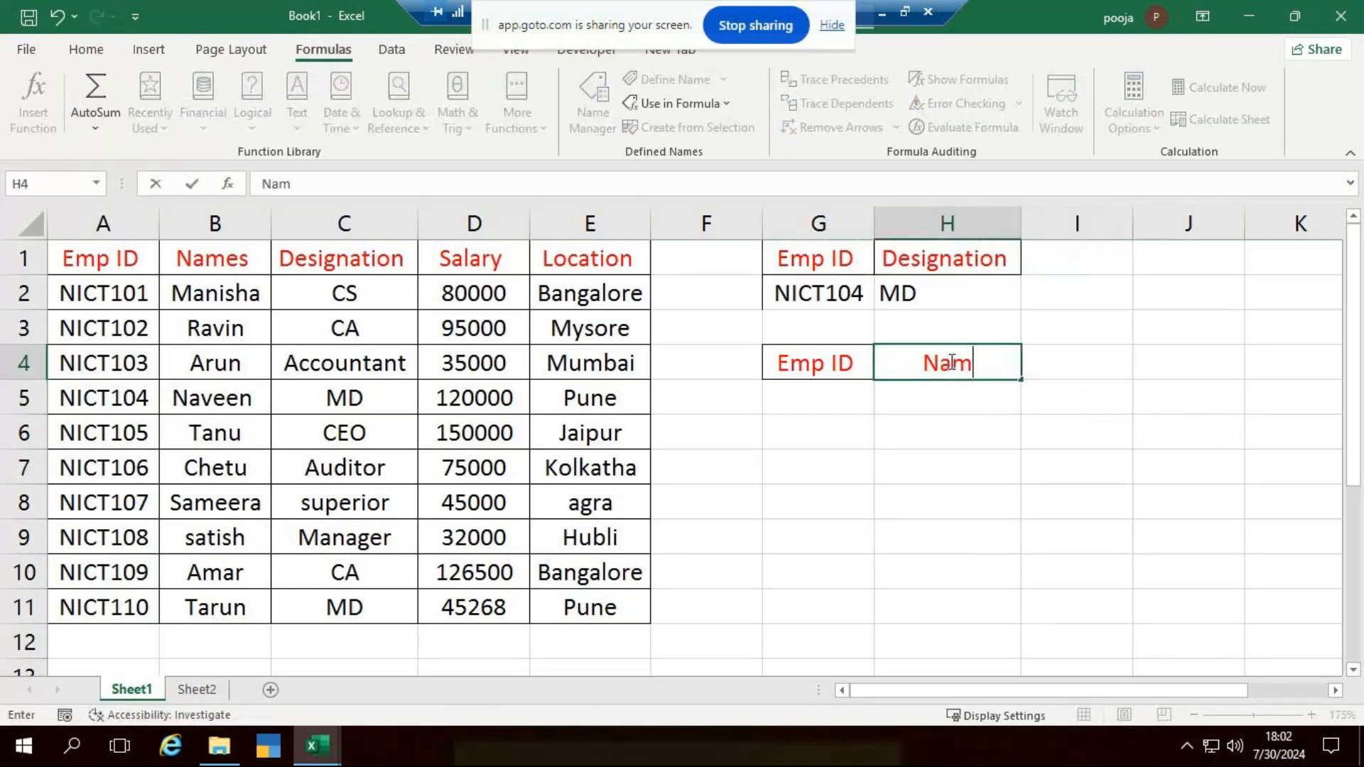
type("es")
- Enter the lookup ID NICT105 in G5 under the second Emp ID heading
left_click(829, 407)
key("F2")
type("NICT10")
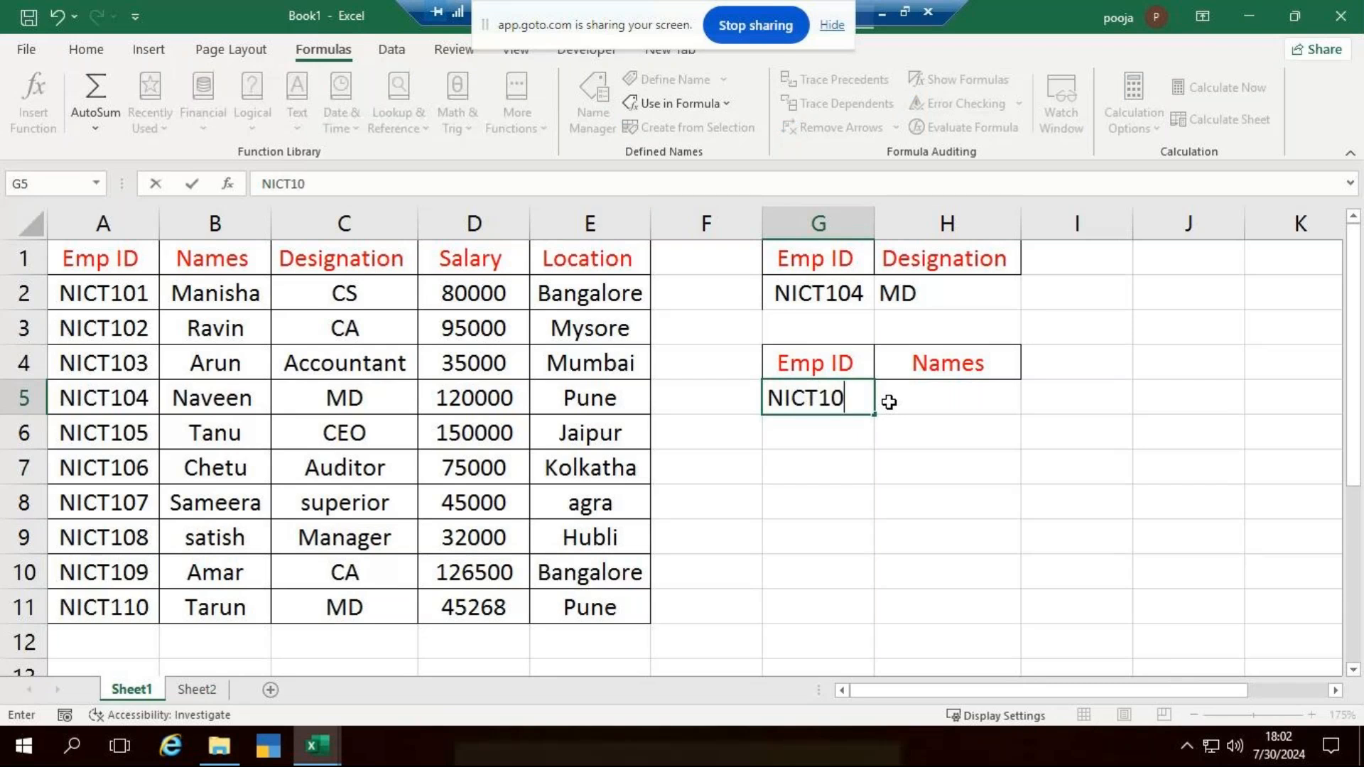
type("5")
key("Return")
- Start a VLOOKUP formula in H5 with G5 as the lookup value
left_click(889, 402)
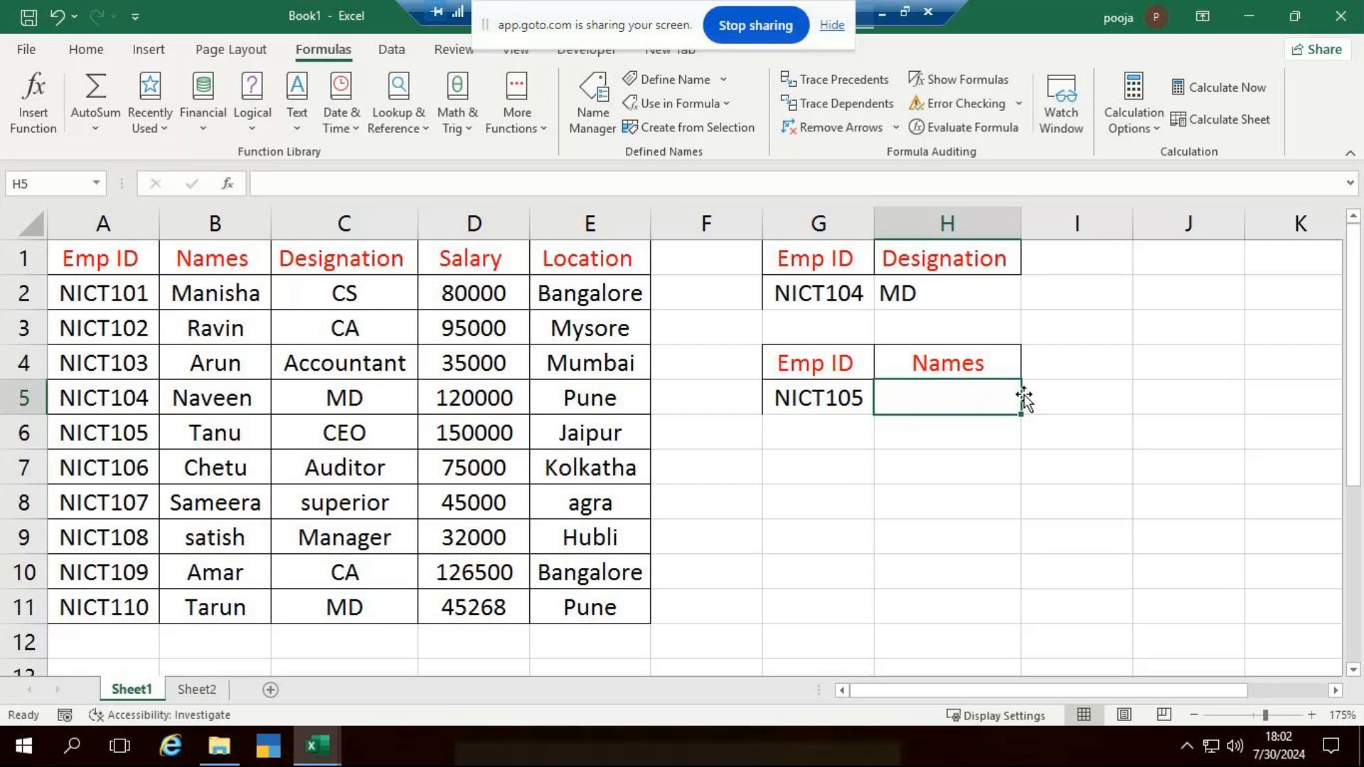
type("=VLOOKUP(")
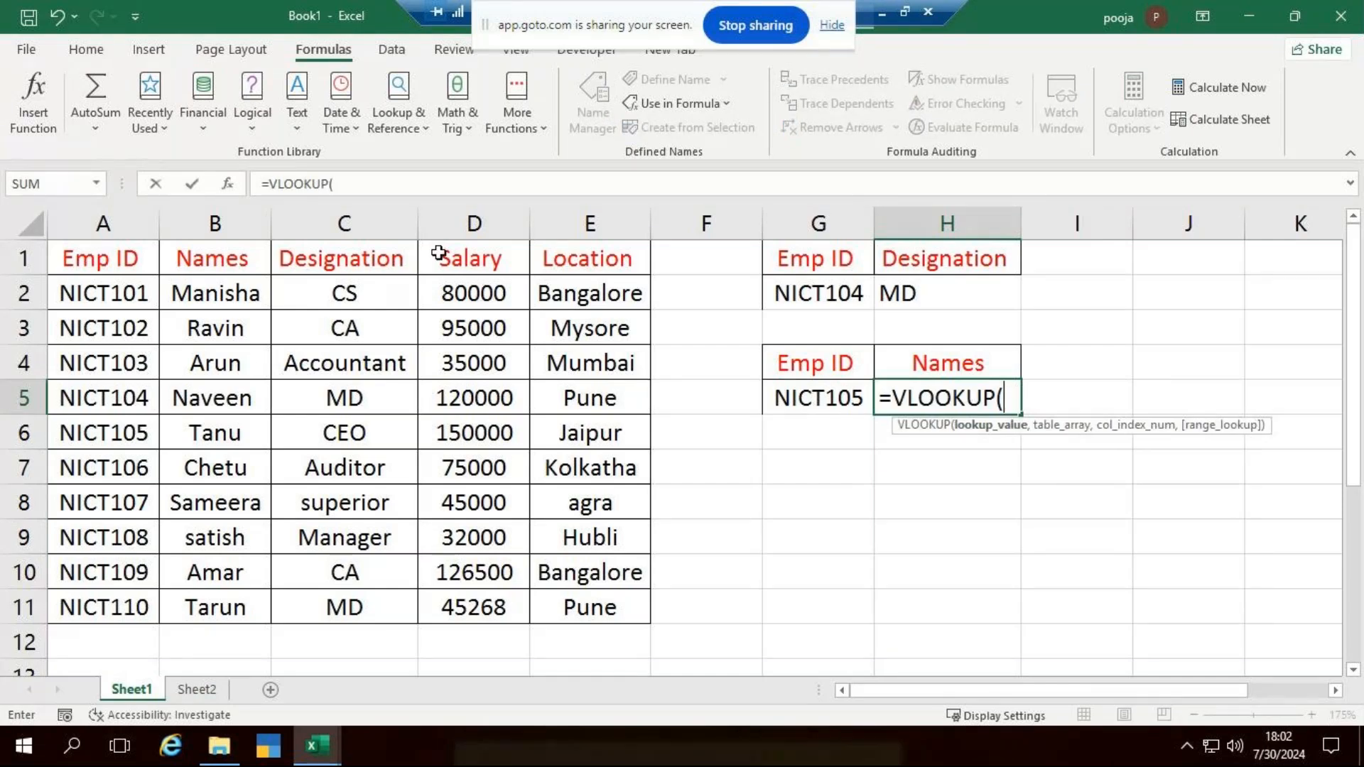
left_click(856, 396)
type(",")
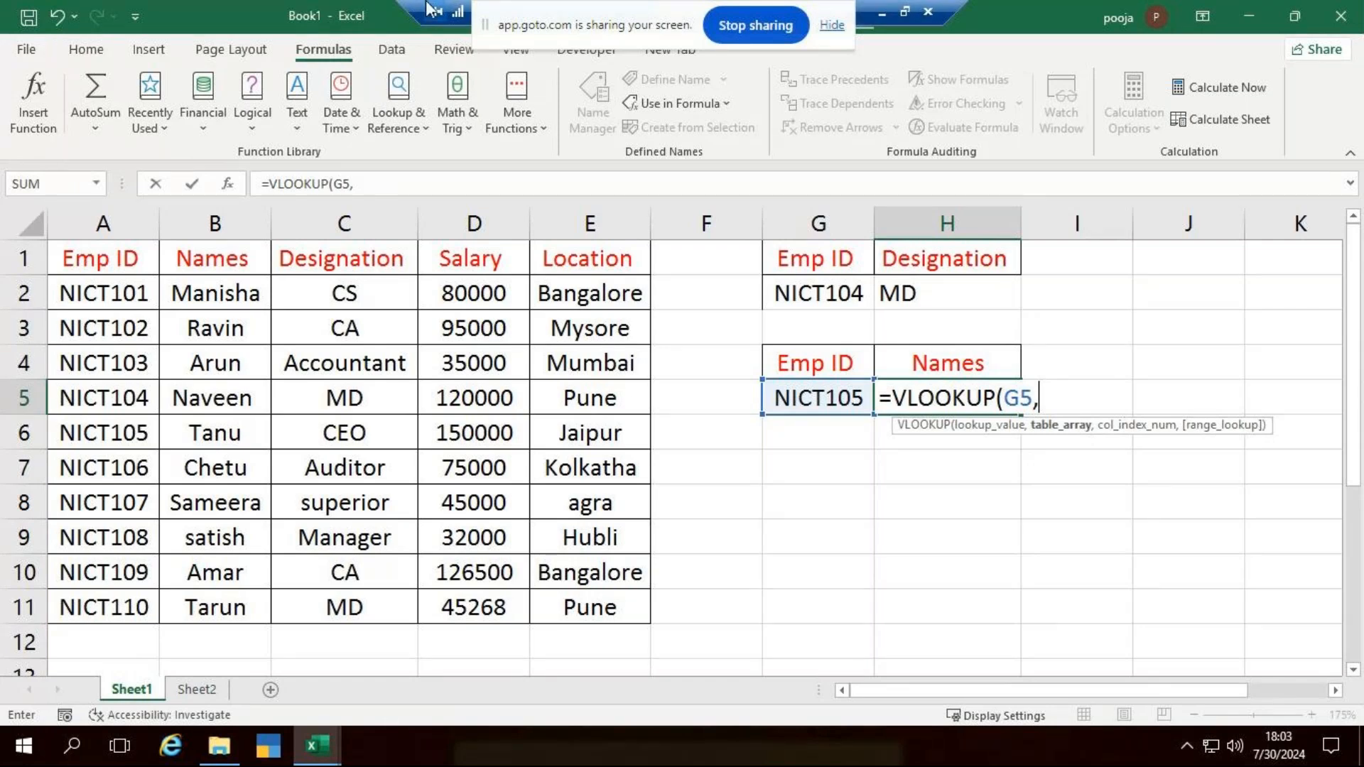
- Switch to the GoTo Meeting window, mute the microphone and turn it back on
left_click(881, 13)
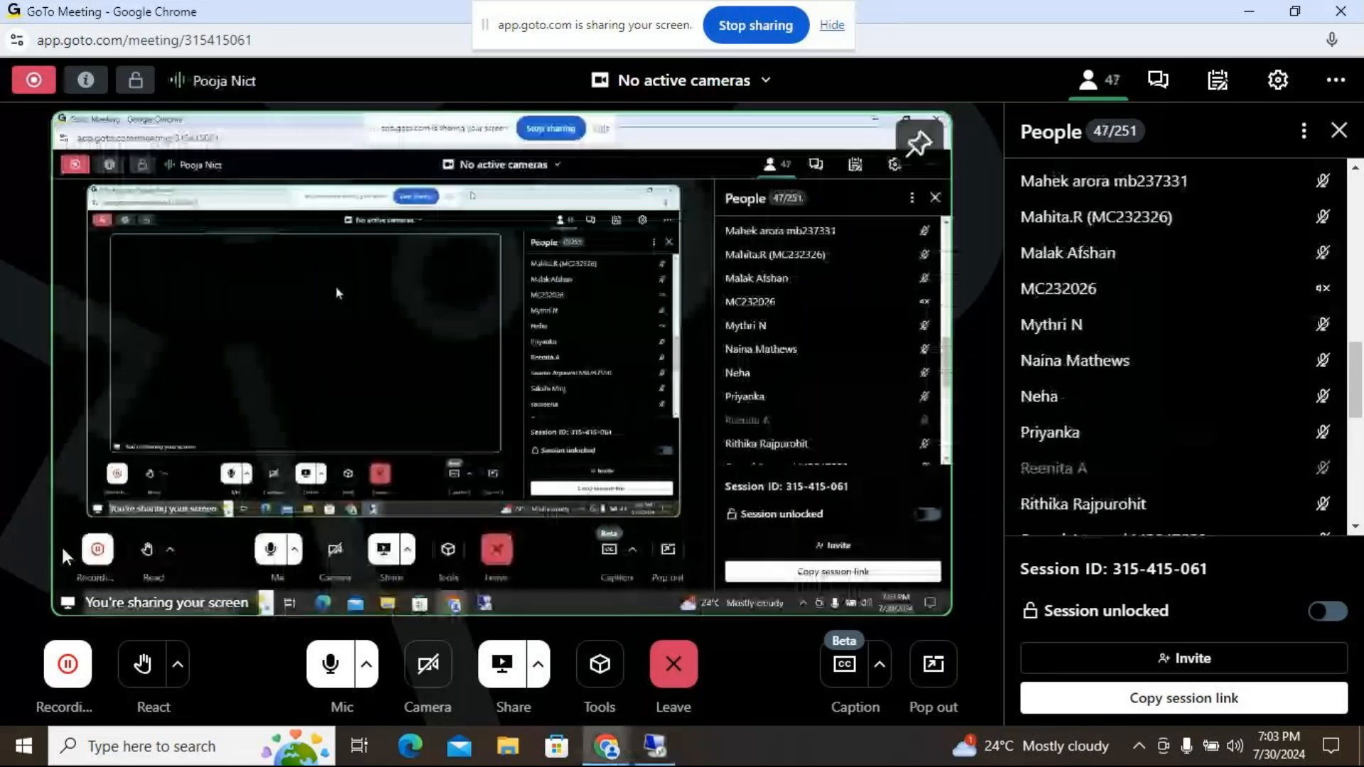
left_click(330, 671)
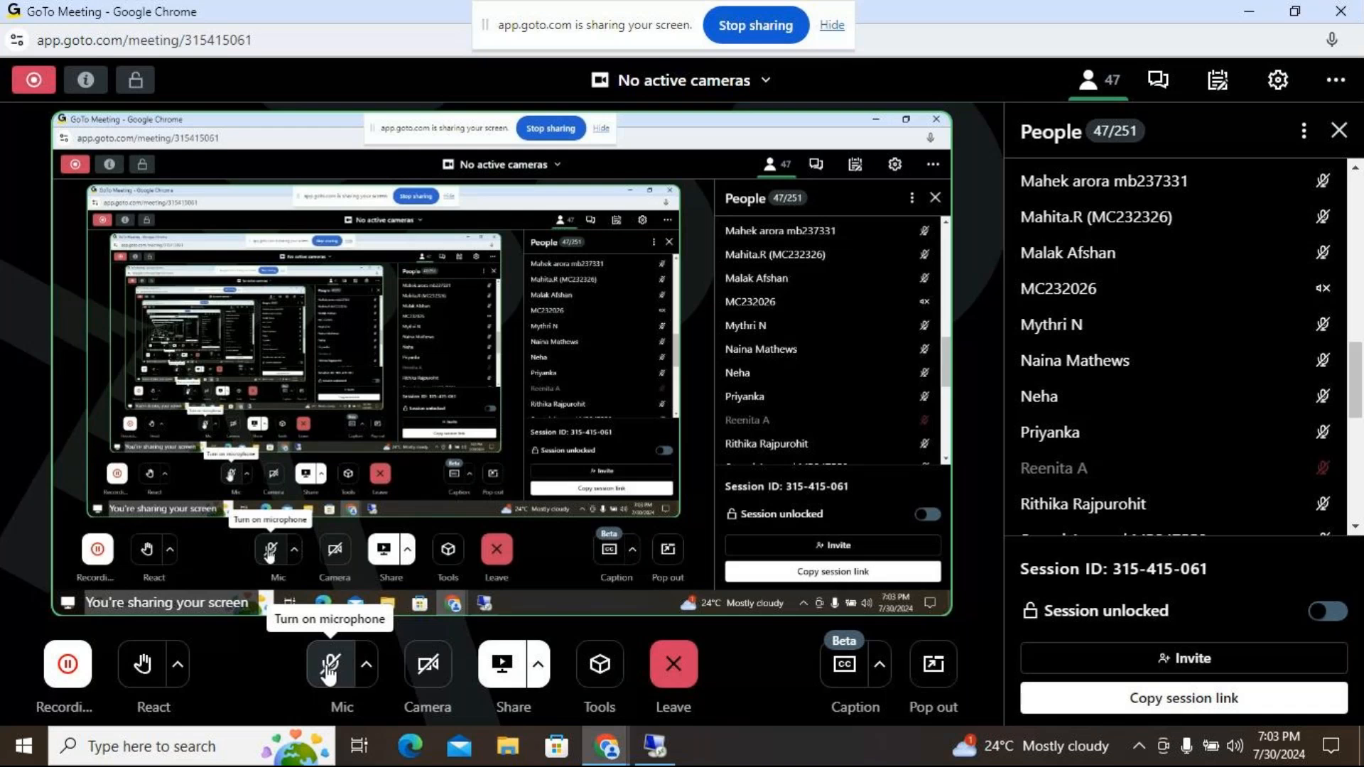
left_click(328, 674)
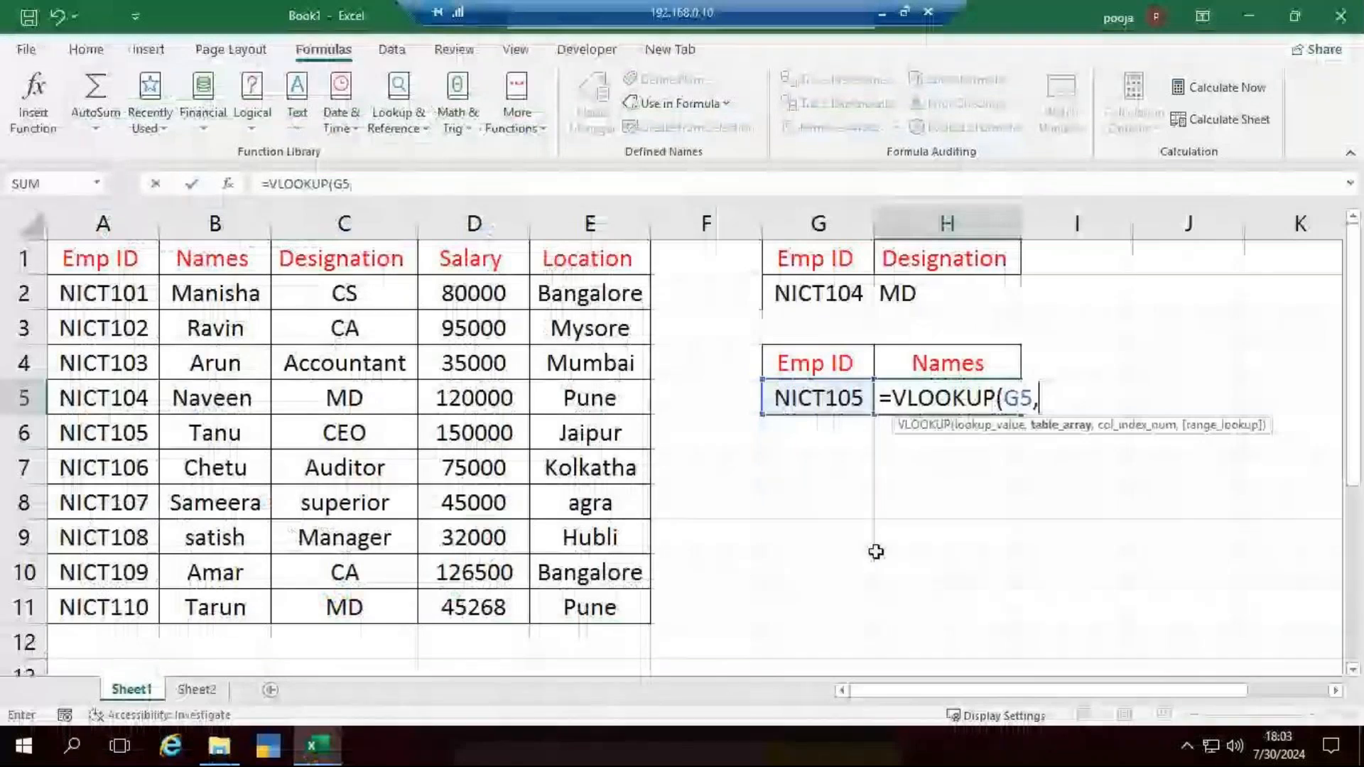
- Replace the unfinished VLOOKUP in H5 with the start of an IFERROR formula
key("BackSpace")
key("BackSpace")
key("BackSpace")
key("BackSpace")
key("BackSpace")
key("BackSpace")
key("BackSpace")
key("BackSpace")
key("BackSpace")
key("BackSpace")
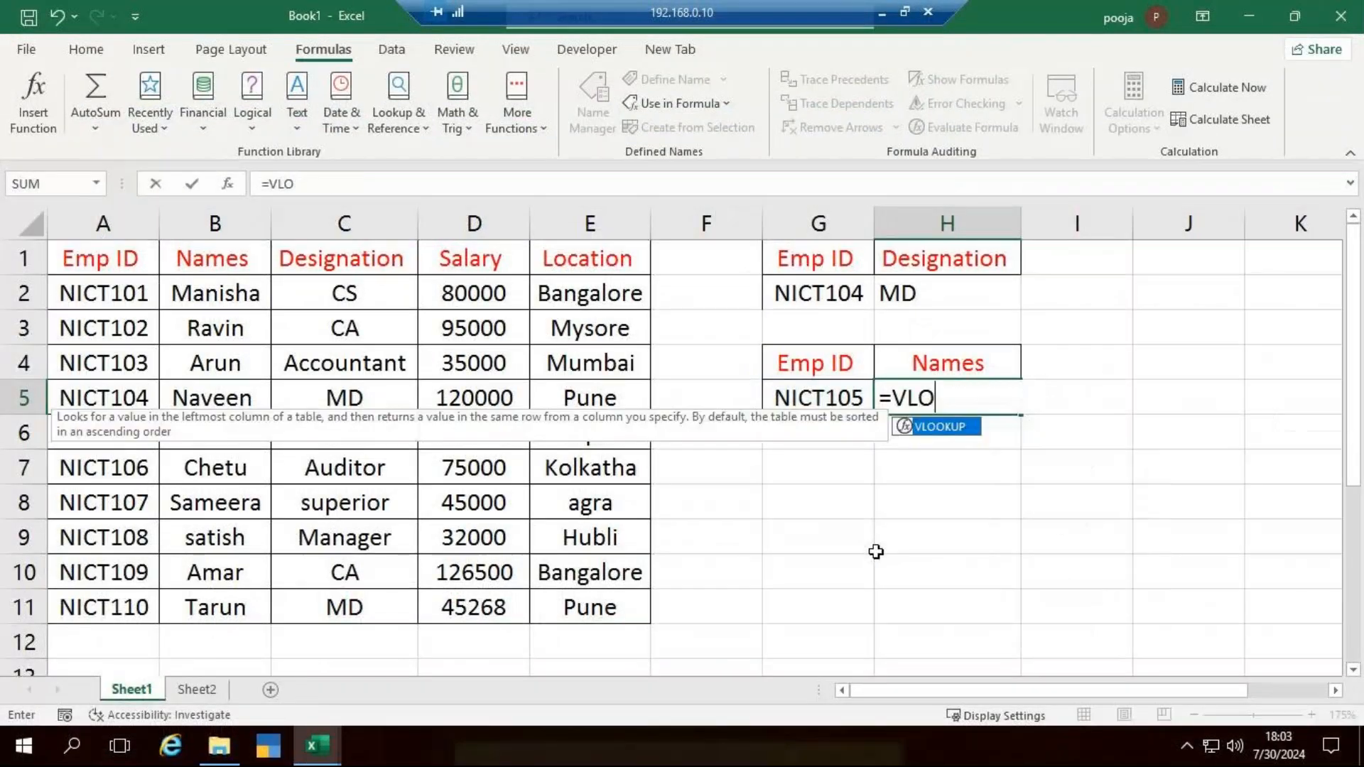
key("BackSpace")
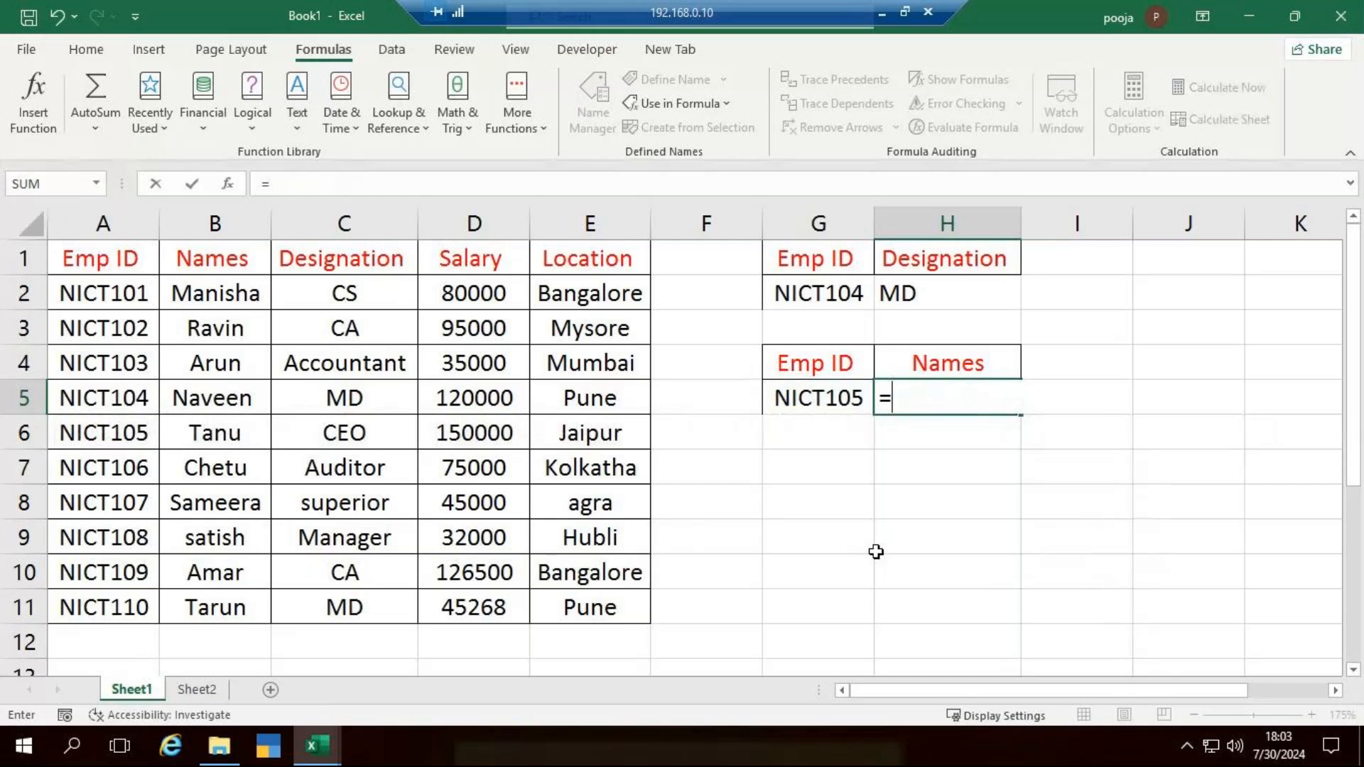
type("if")
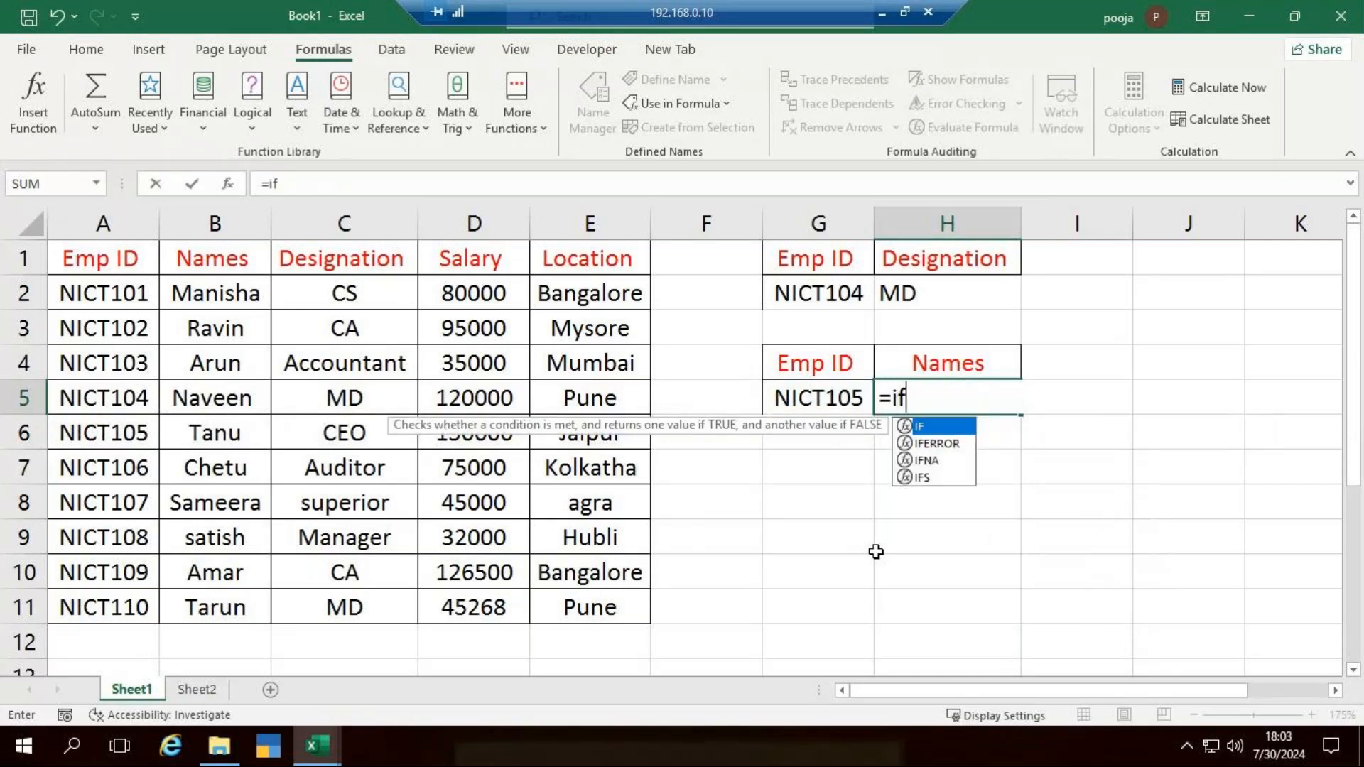
key("Down")
key("Tab")
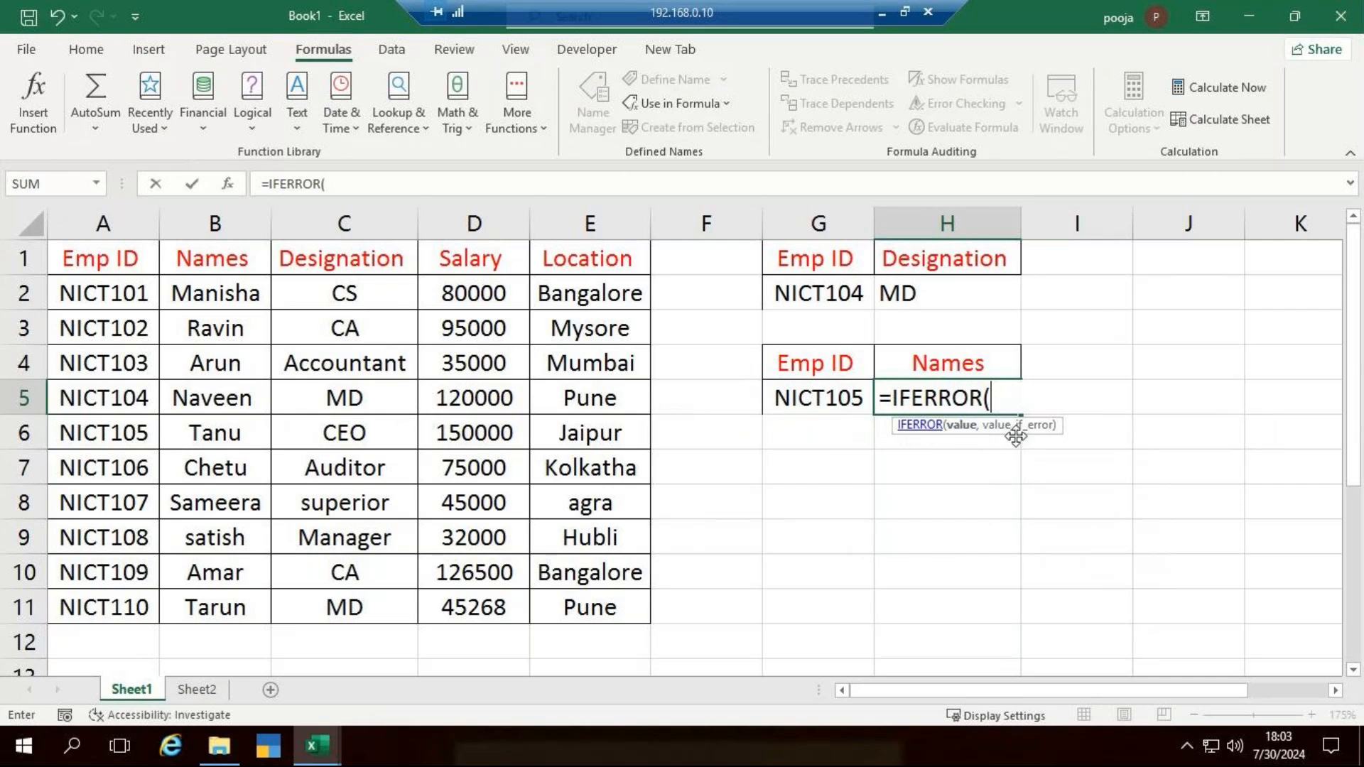
- Nest a VLOOKUP of G5 in columns A:E inside the IFERROR, with column index 2 and exact match 0
type("VLOOKUP(")
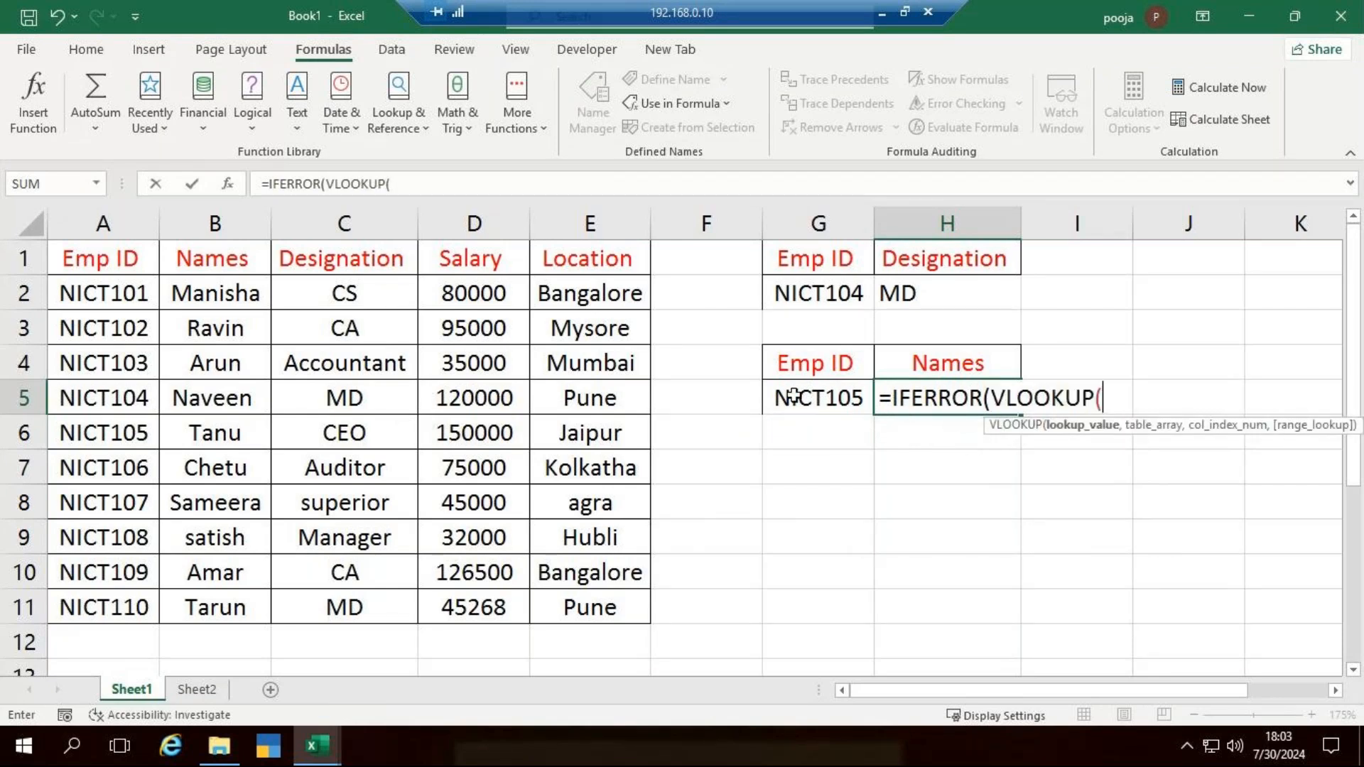
left_click(794, 396)
type(",")
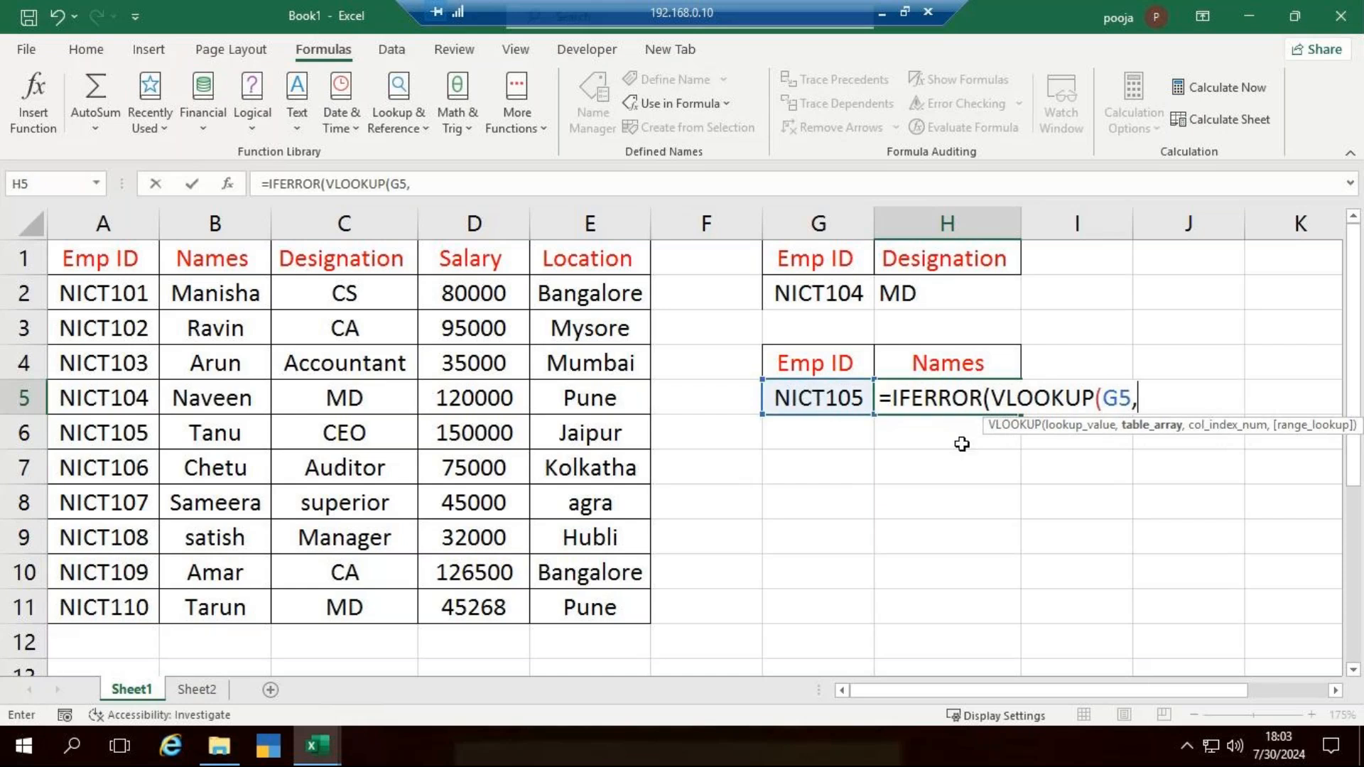
left_click_drag(140, 225, 590, 223)
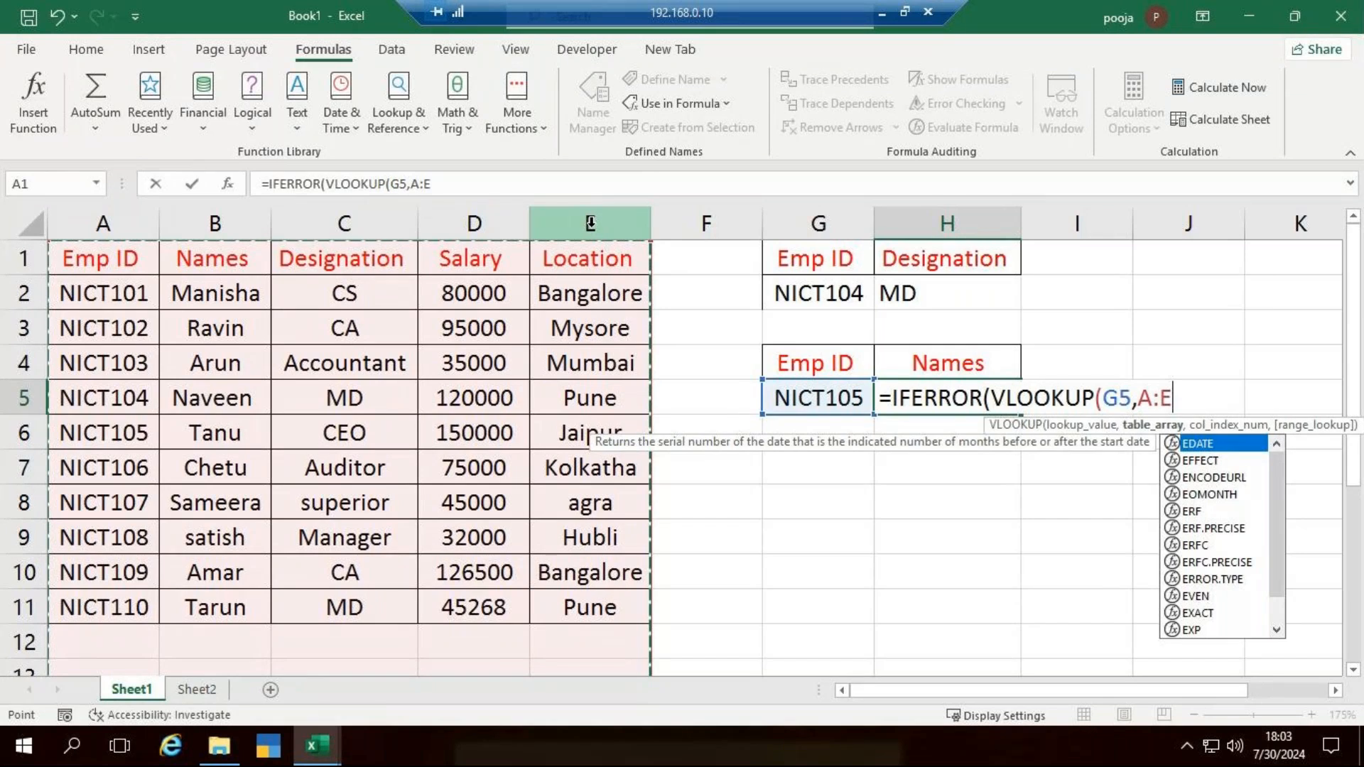
type(",")
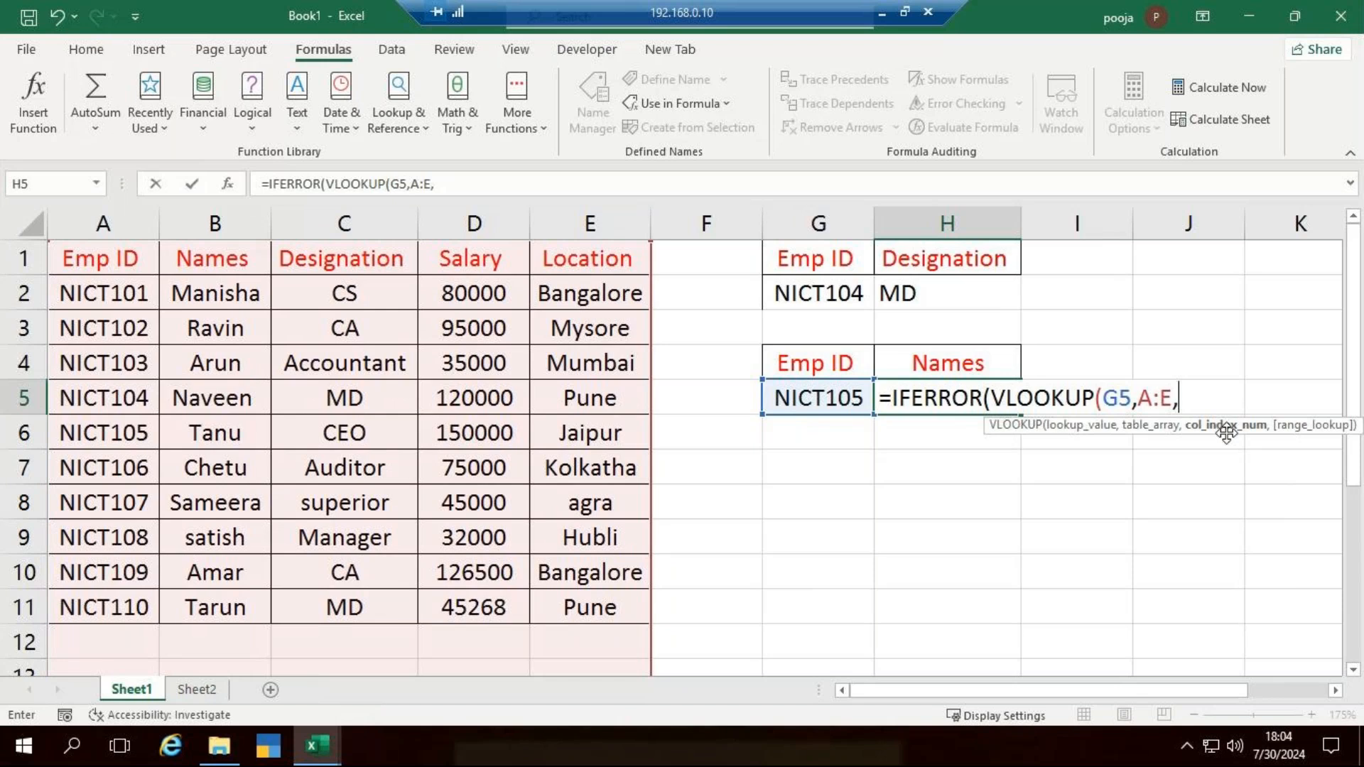
type("2,")
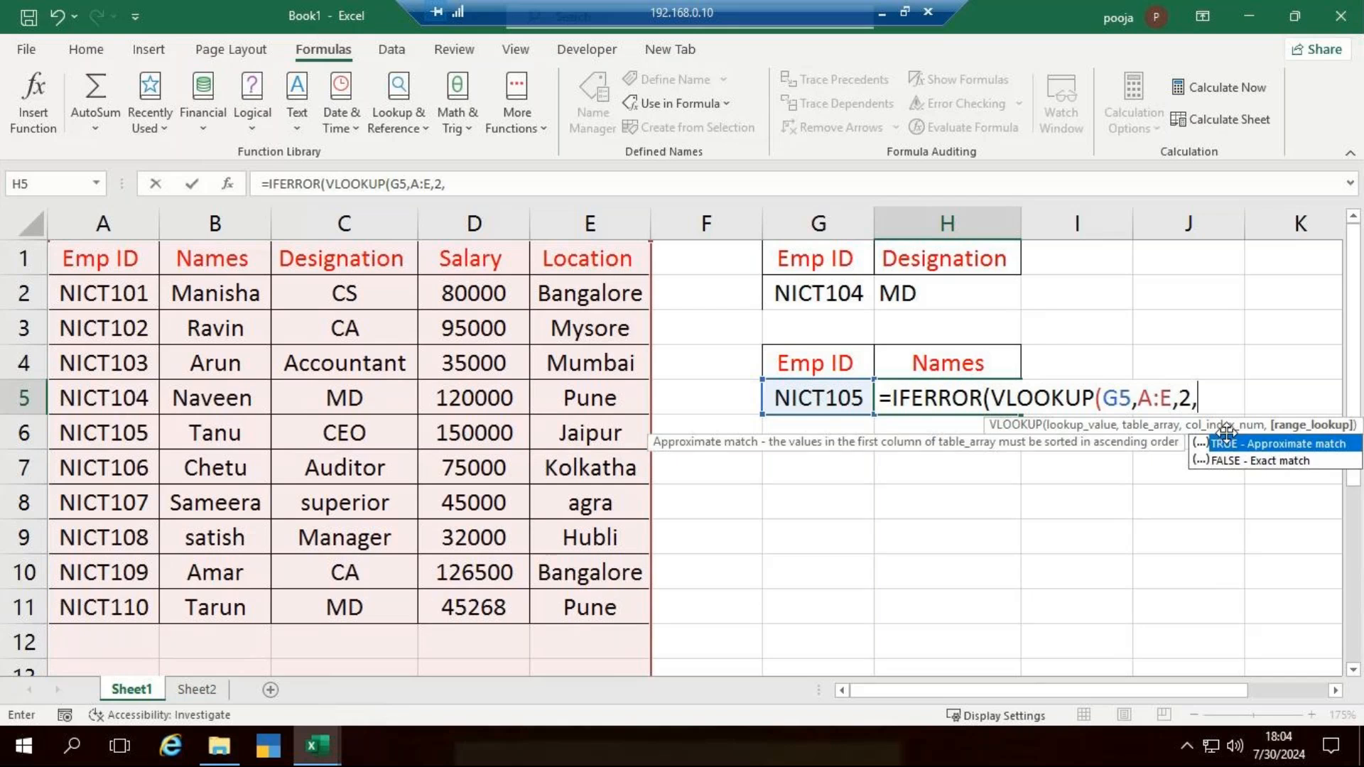
type("0")
type("),")
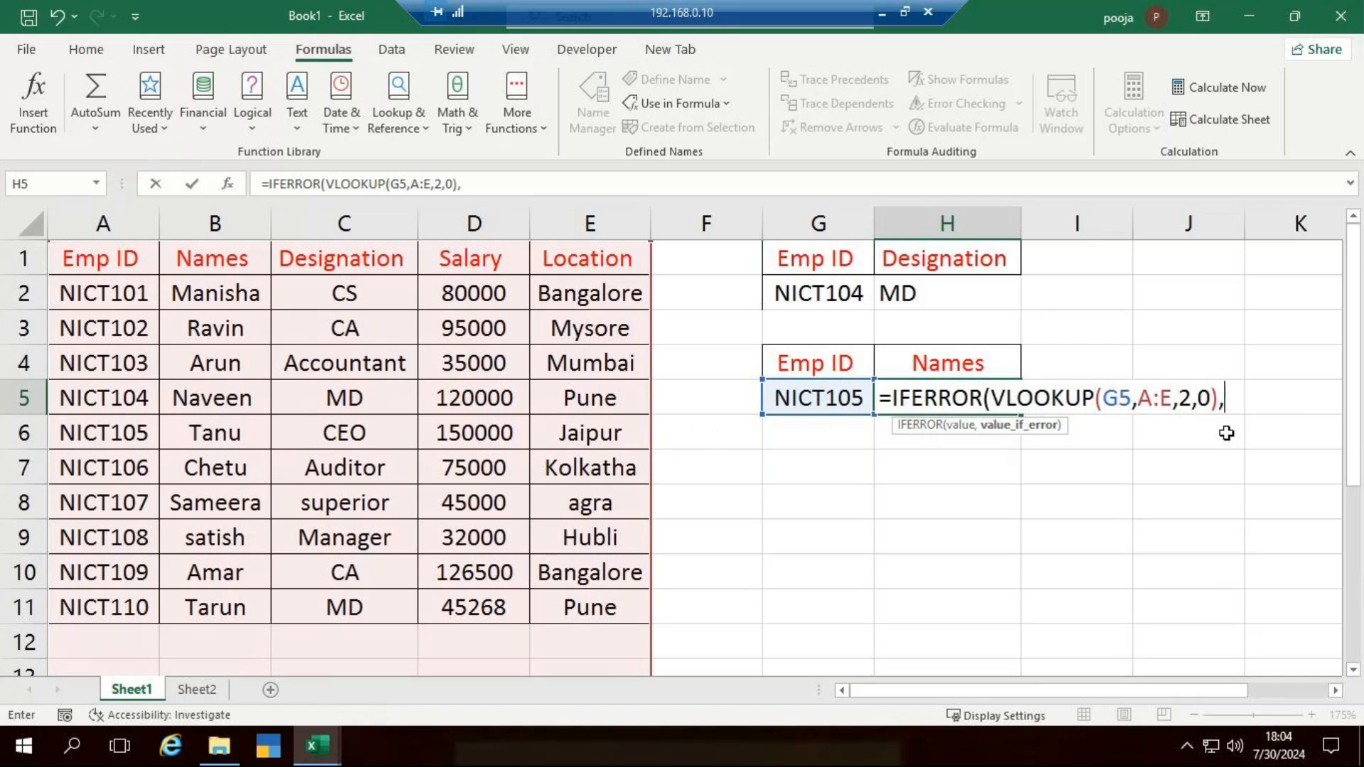
type("\"Invalid\")")
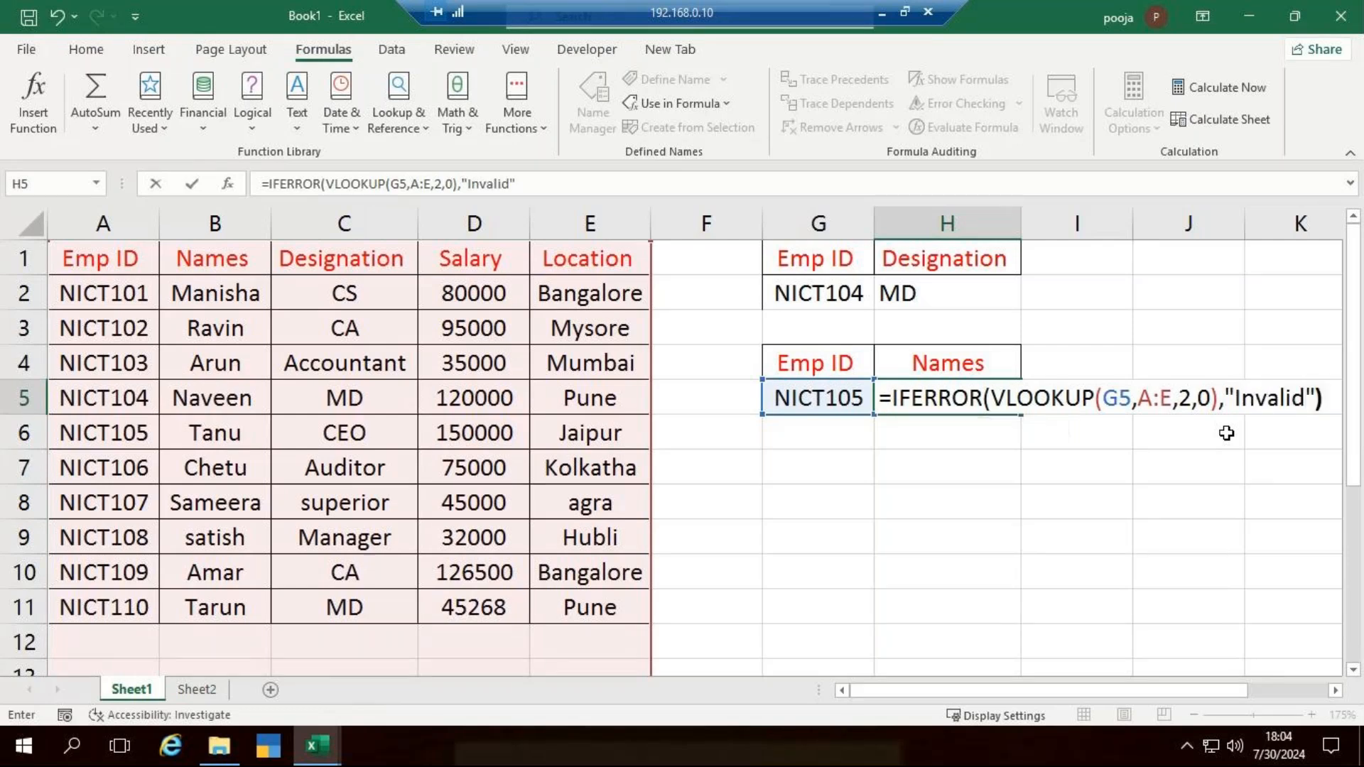
- Set "Invalid" as the IFERROR fallback text and enter the completed formula in H5
key("Return")
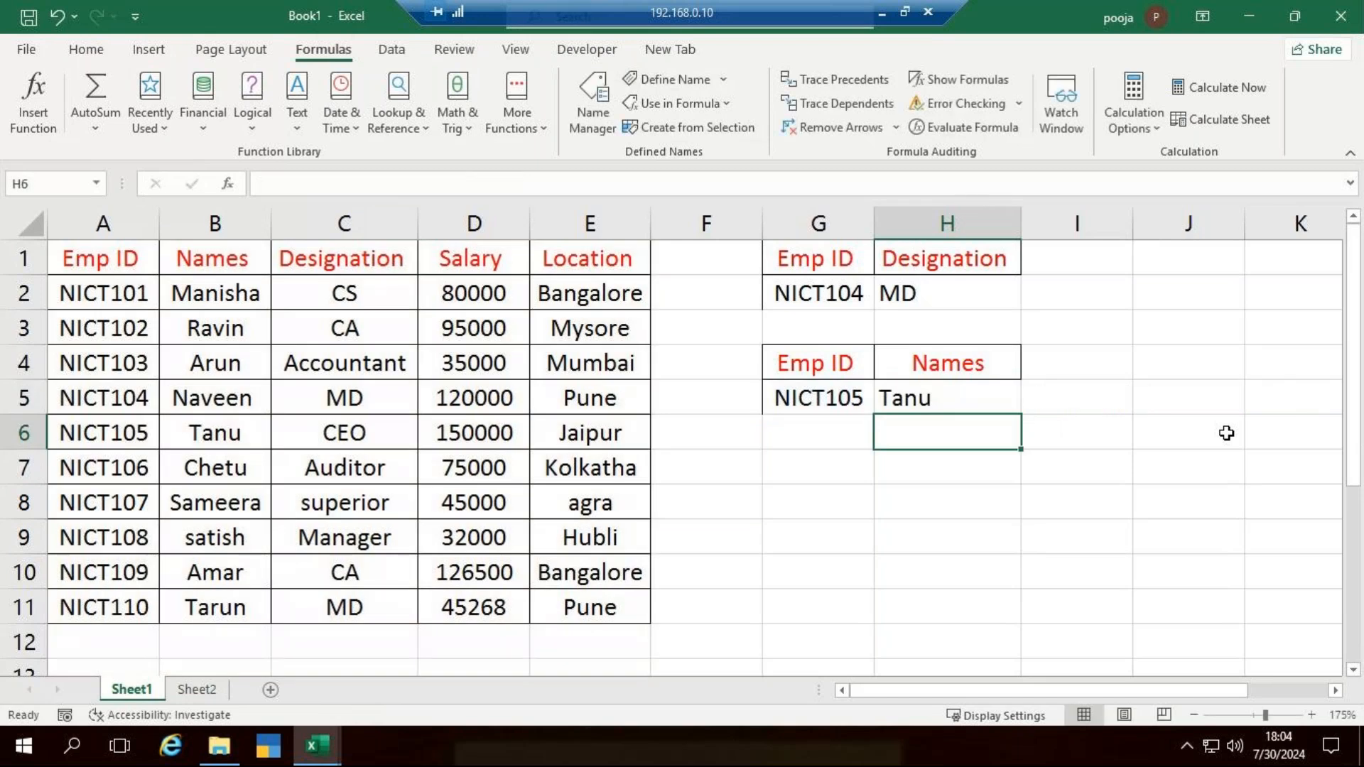
- Change the lookup ID in G5 to NICT111 to test the error handling
left_click(859, 400)
double_click(859, 399)
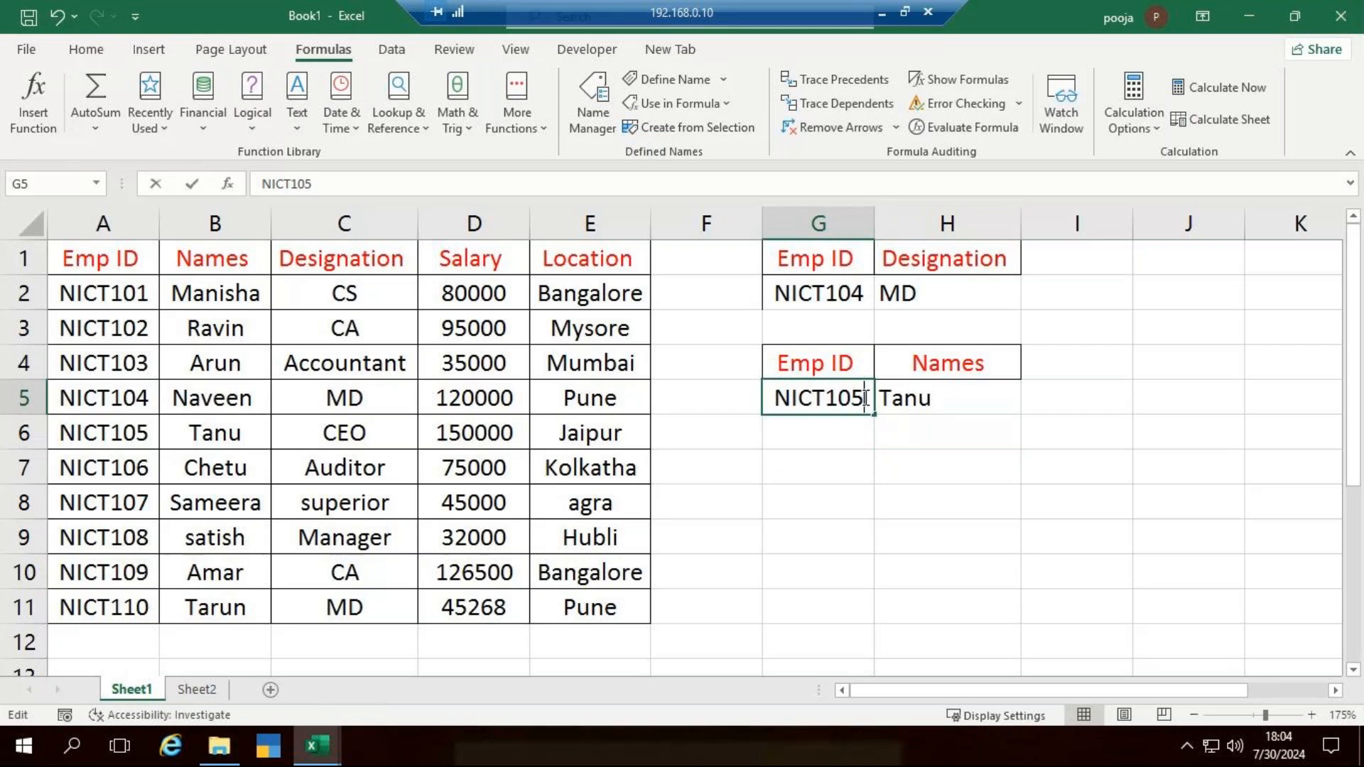
key("BackSpace")
key("BackSpace")
type("11")
key("Return")
- Review the IFERROR and VLOOKUP formula in H5 without changing it
left_click(989, 403)
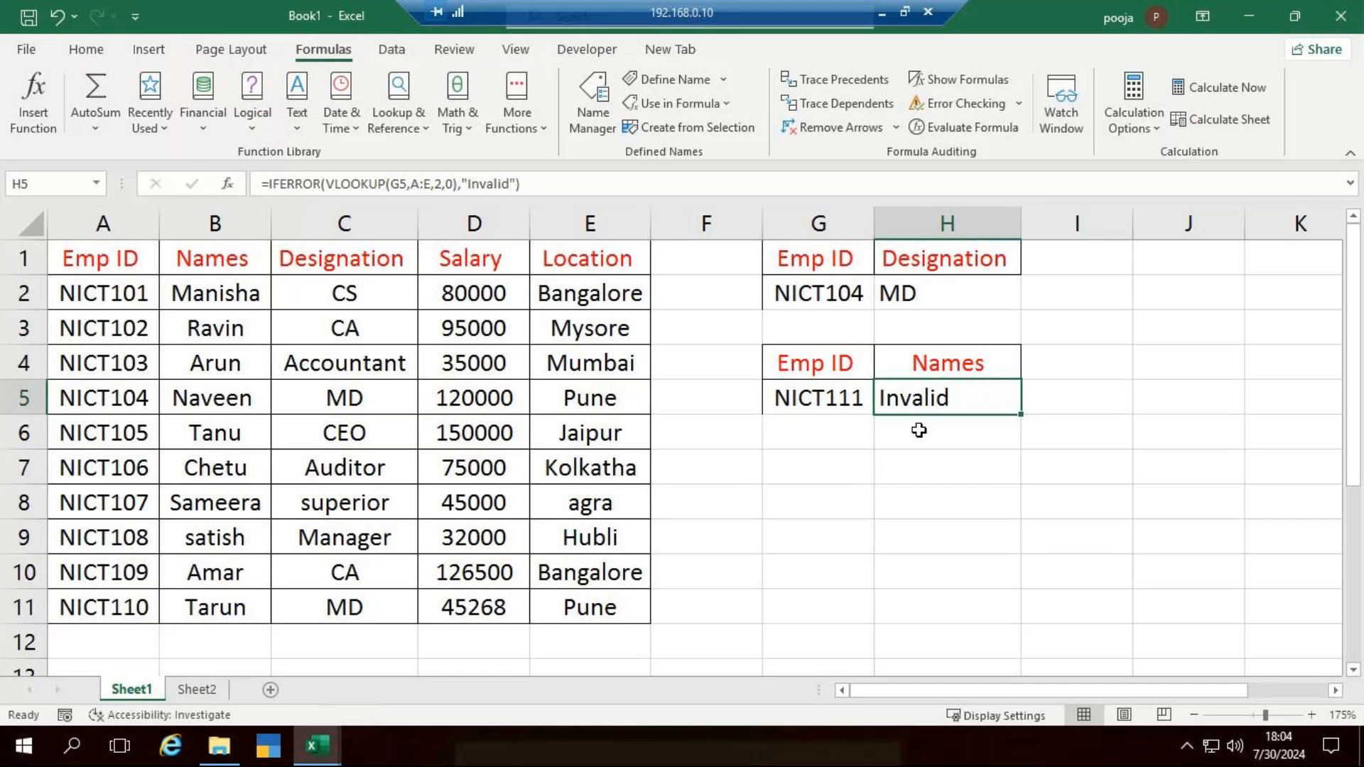
double_click(938, 403)
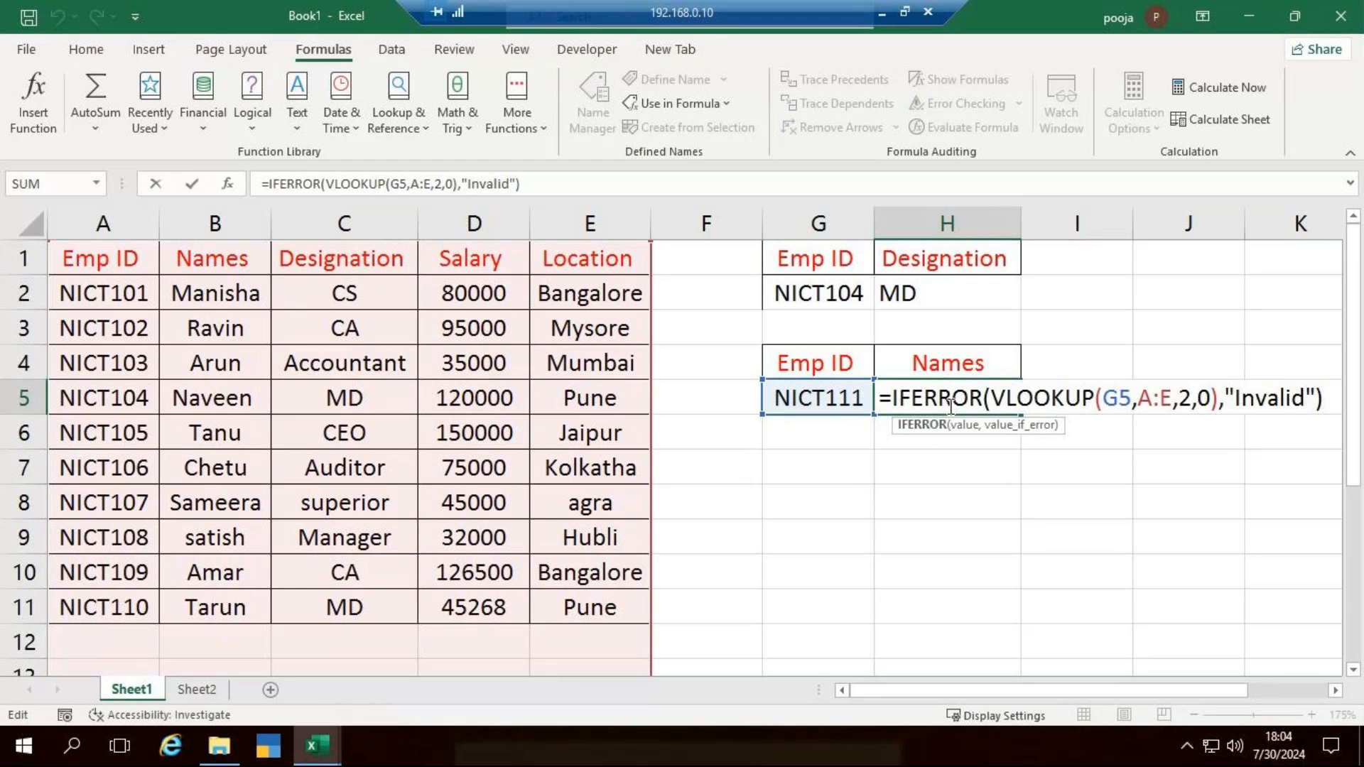
left_click(1034, 402)
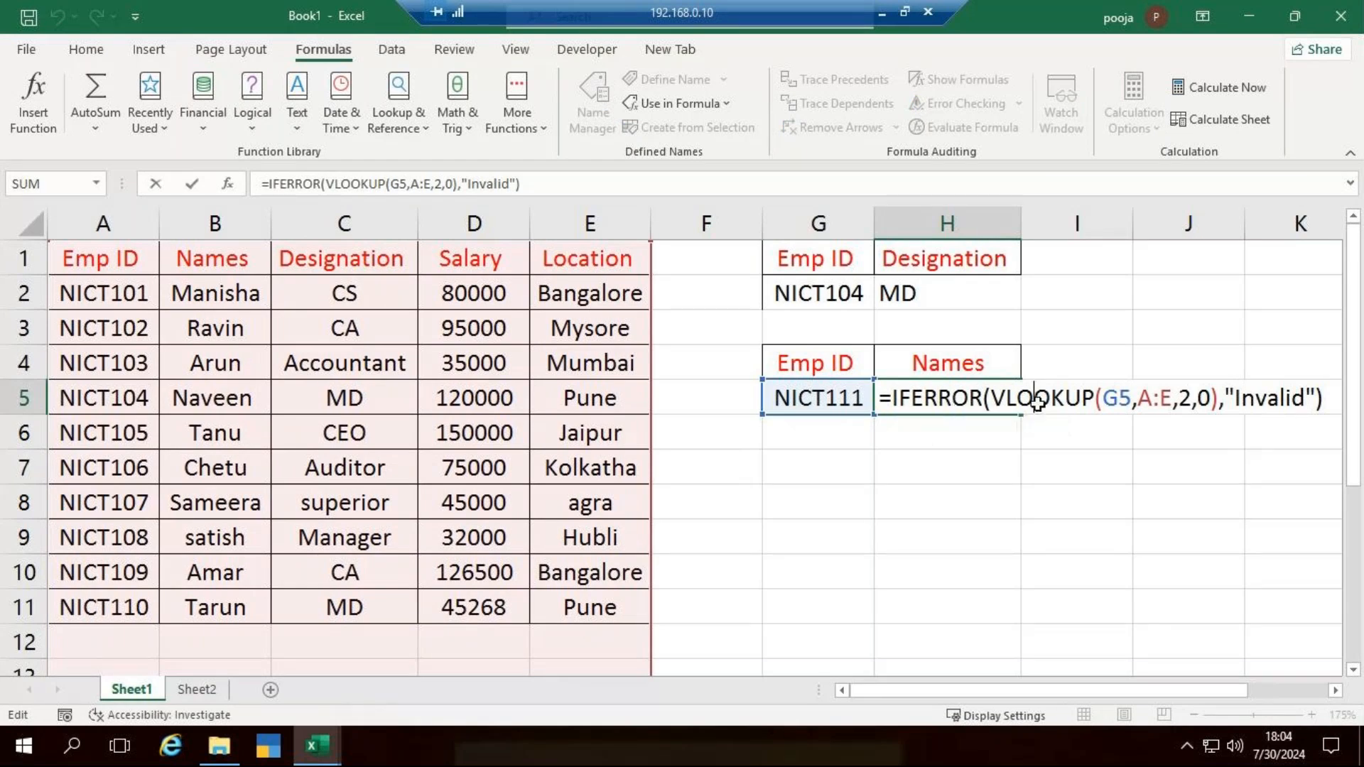
key("Escape")
left_click_drag(828, 365, 984, 363)
key("ctrl+c")
left_click(811, 471)
type("v")
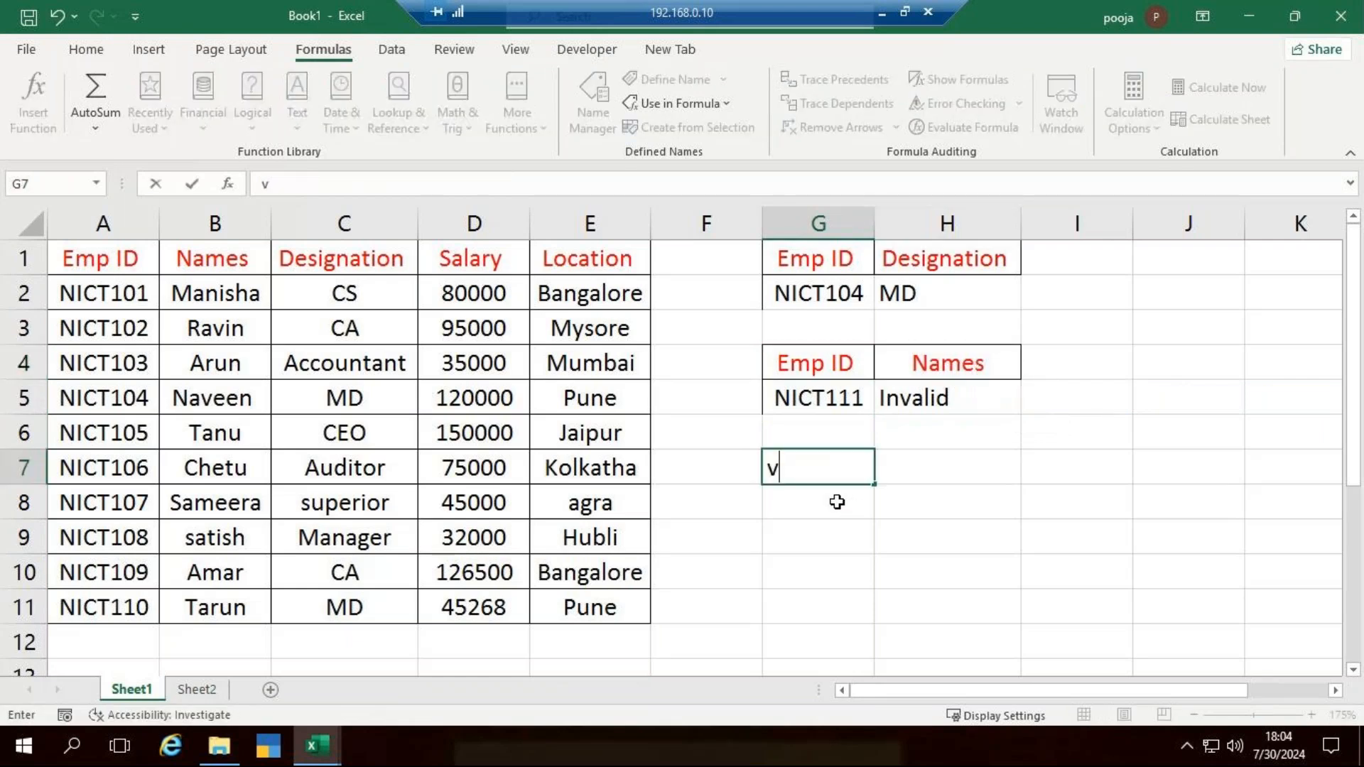
key("BackSpace")
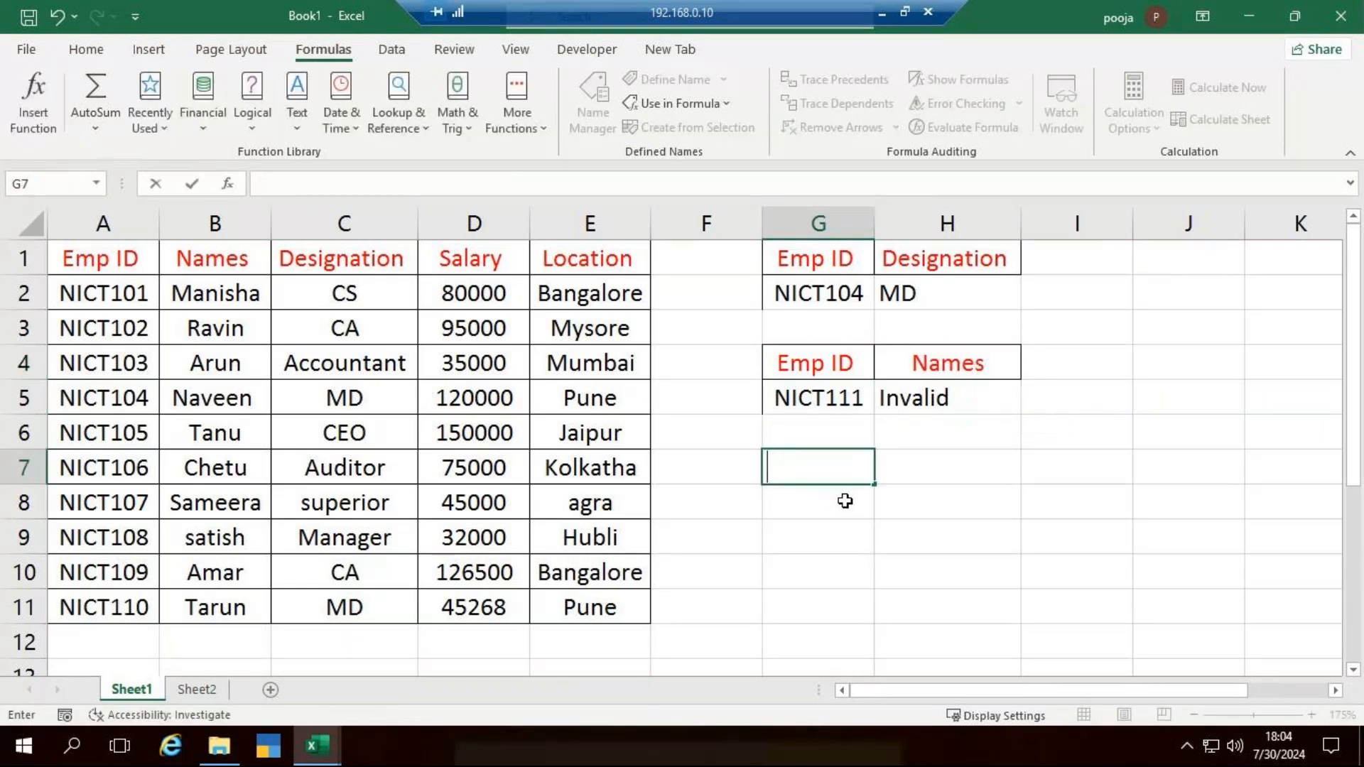
left_click(883, 503)
- Copy the Emp ID and Names headings from G4:H4 to G7:H7
left_click_drag(824, 364, 952, 366)
key("ctrl+c")
left_click(825, 478)
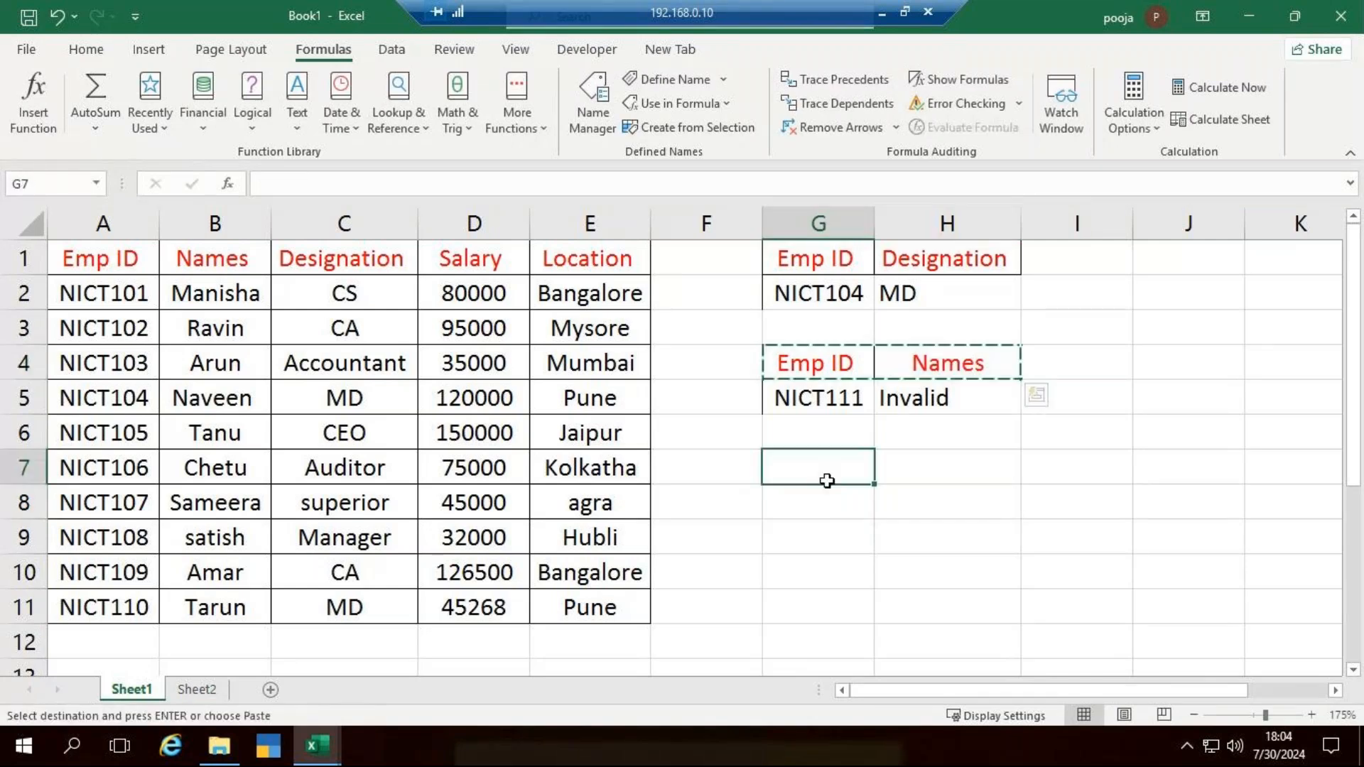
key("ctrl+v")
- Enter the lookup ID NICT101 in G8 under the third Emp ID heading
left_click(865, 490)
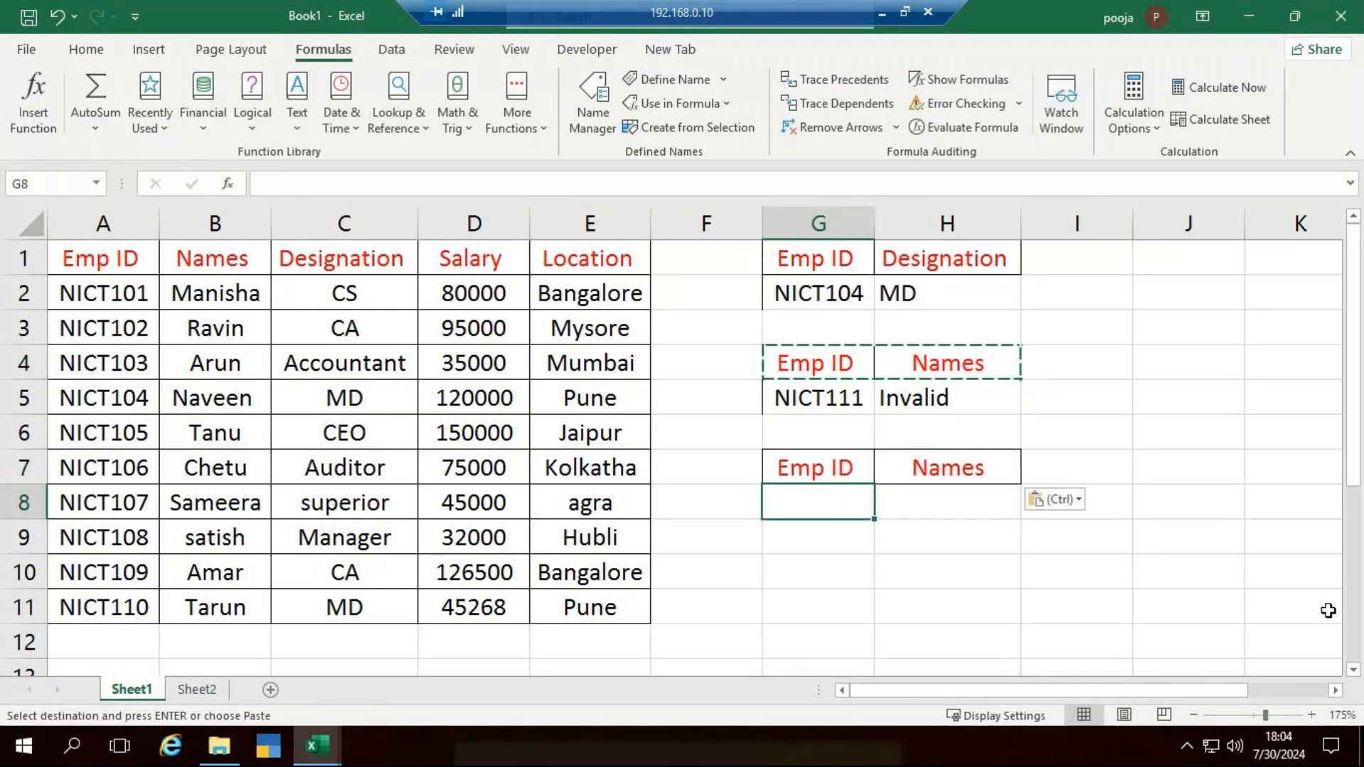
type("NICT101")
key("Tab")
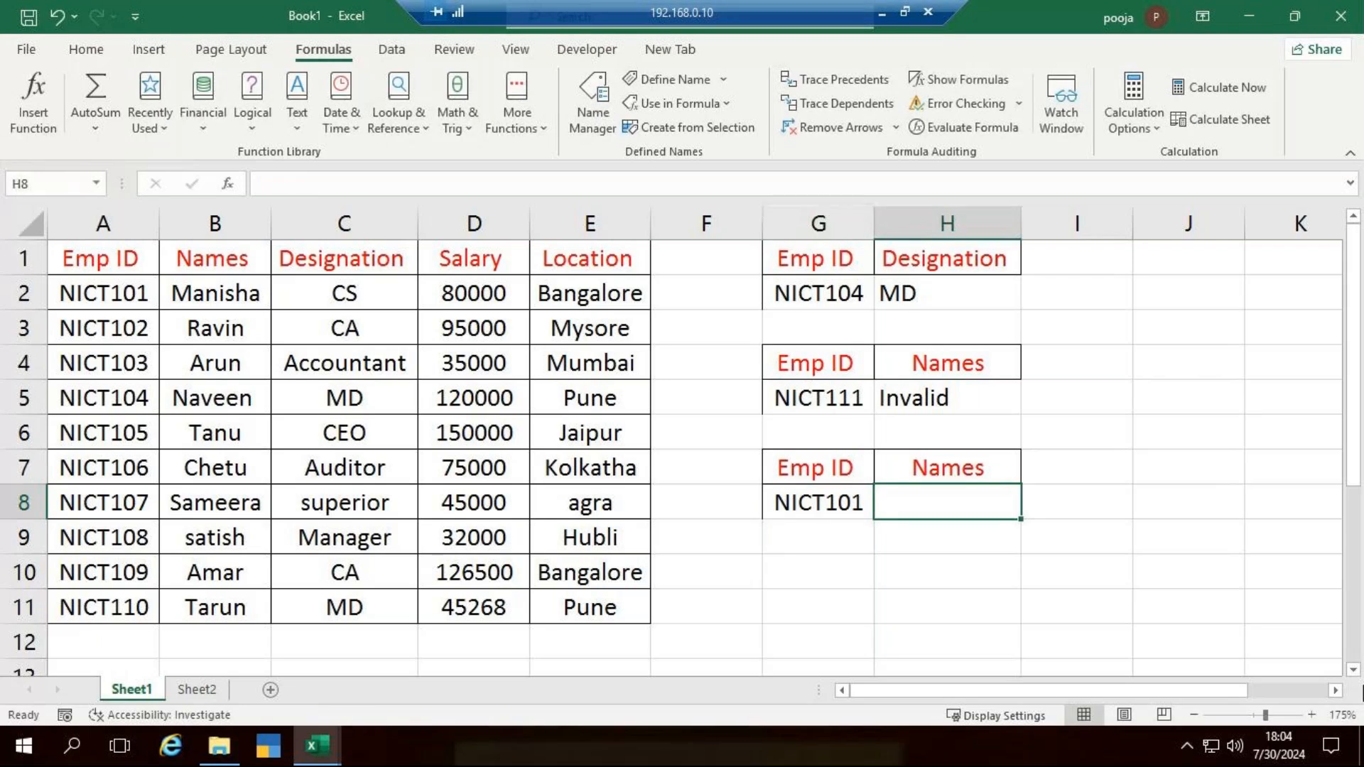
- Start an XLOOKUP formula in H8 with lookup value G8, lookup array A1:A11 and return array B1:B11
type("=xl")
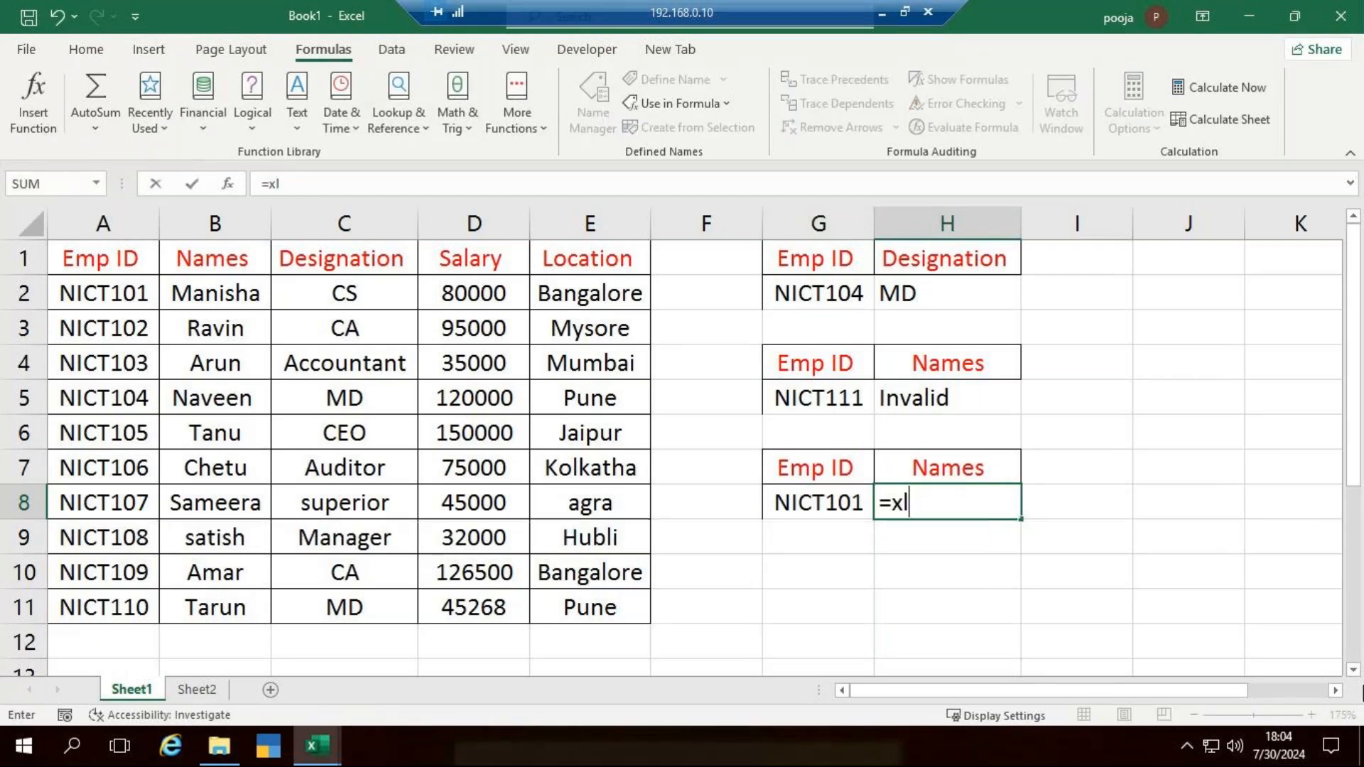
key("Tab")
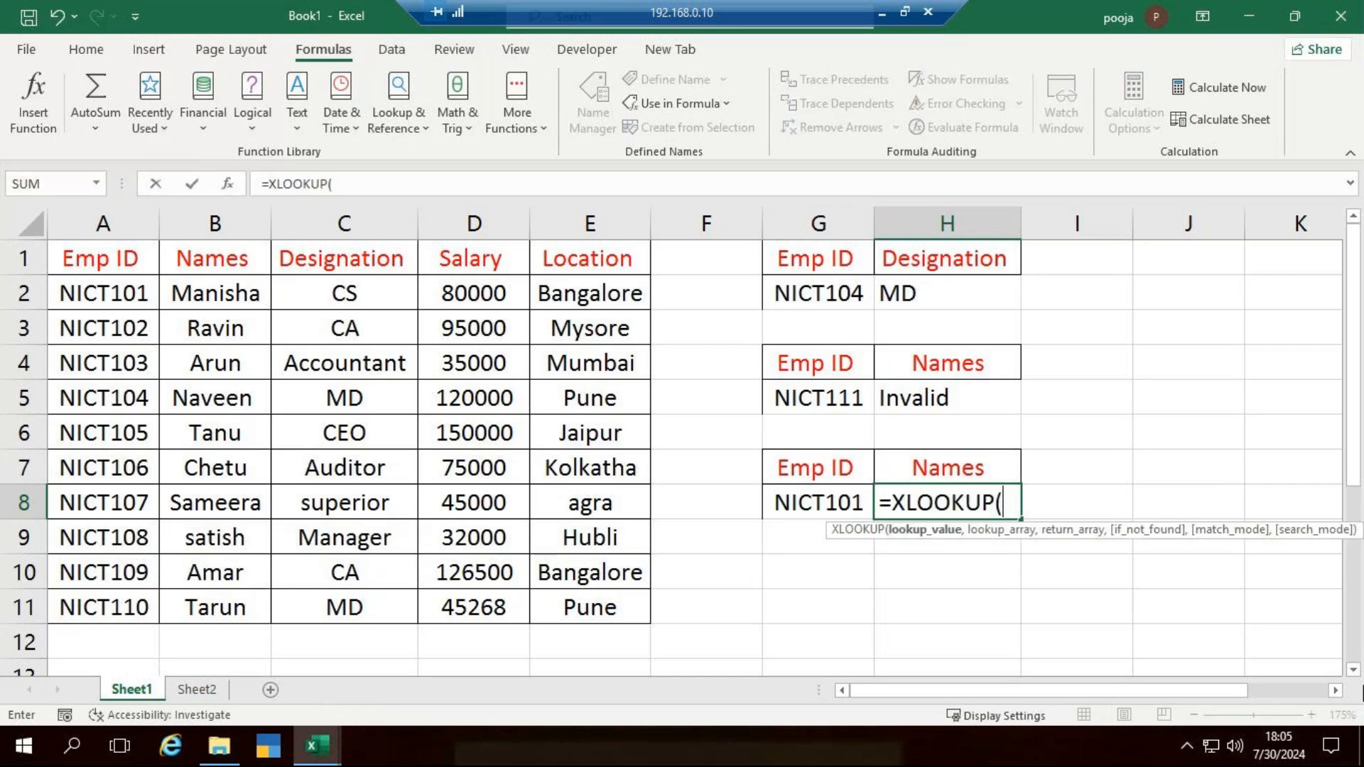
left_click(805, 499)
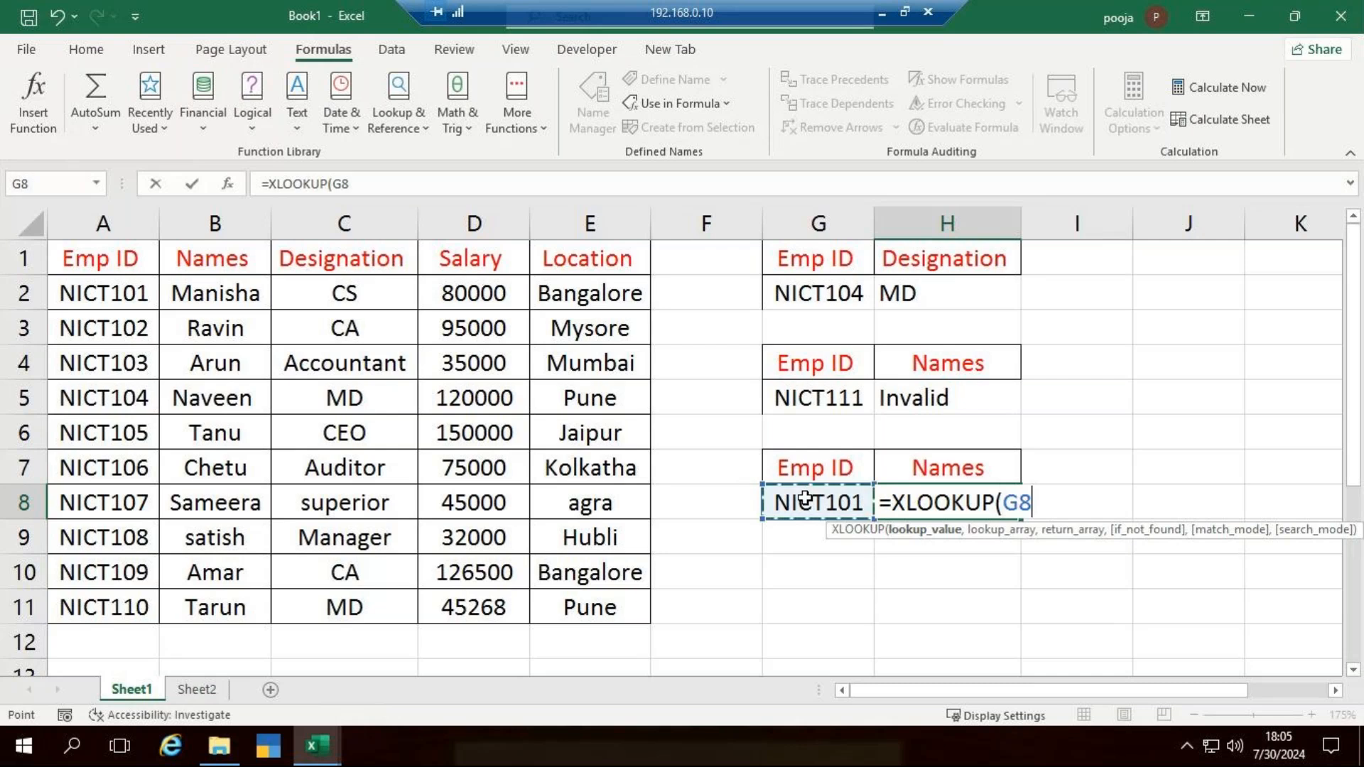
type(",")
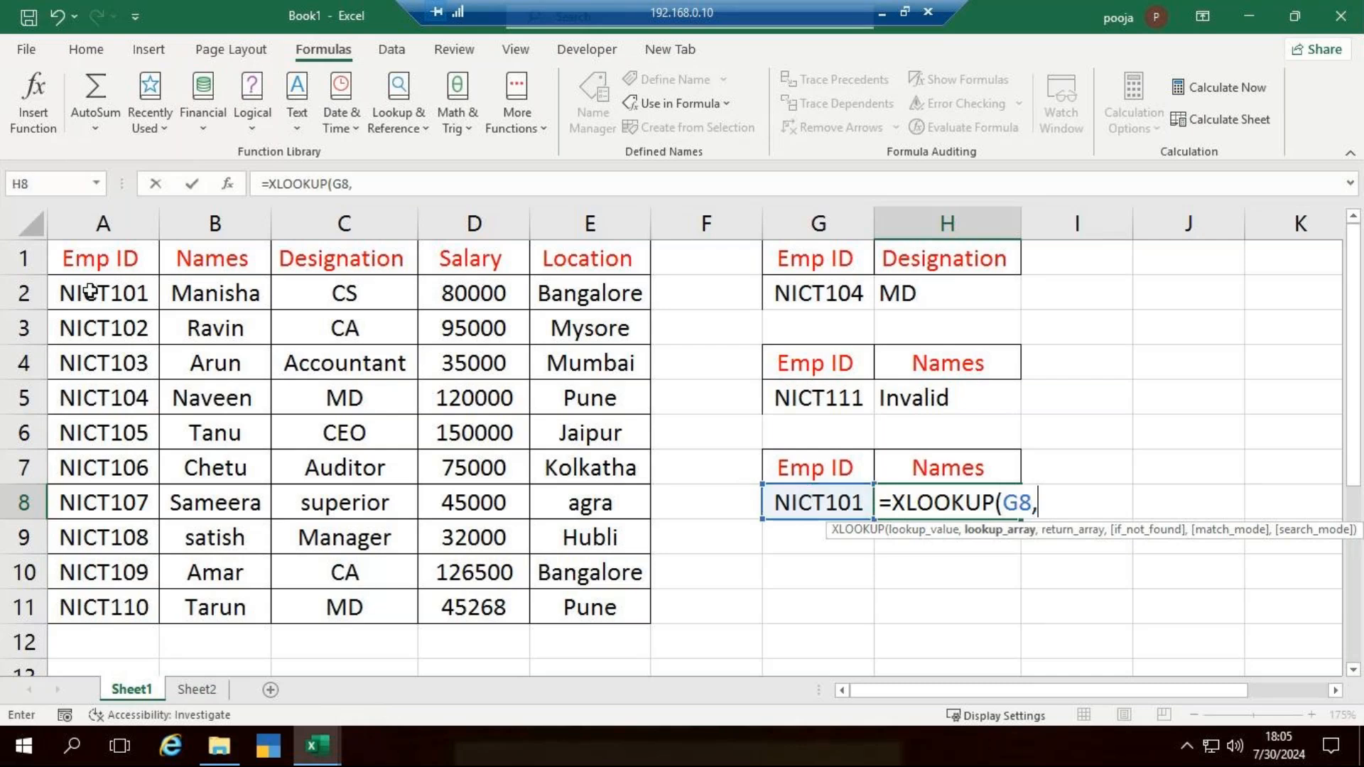
left_click_drag(116, 264, 103, 611)
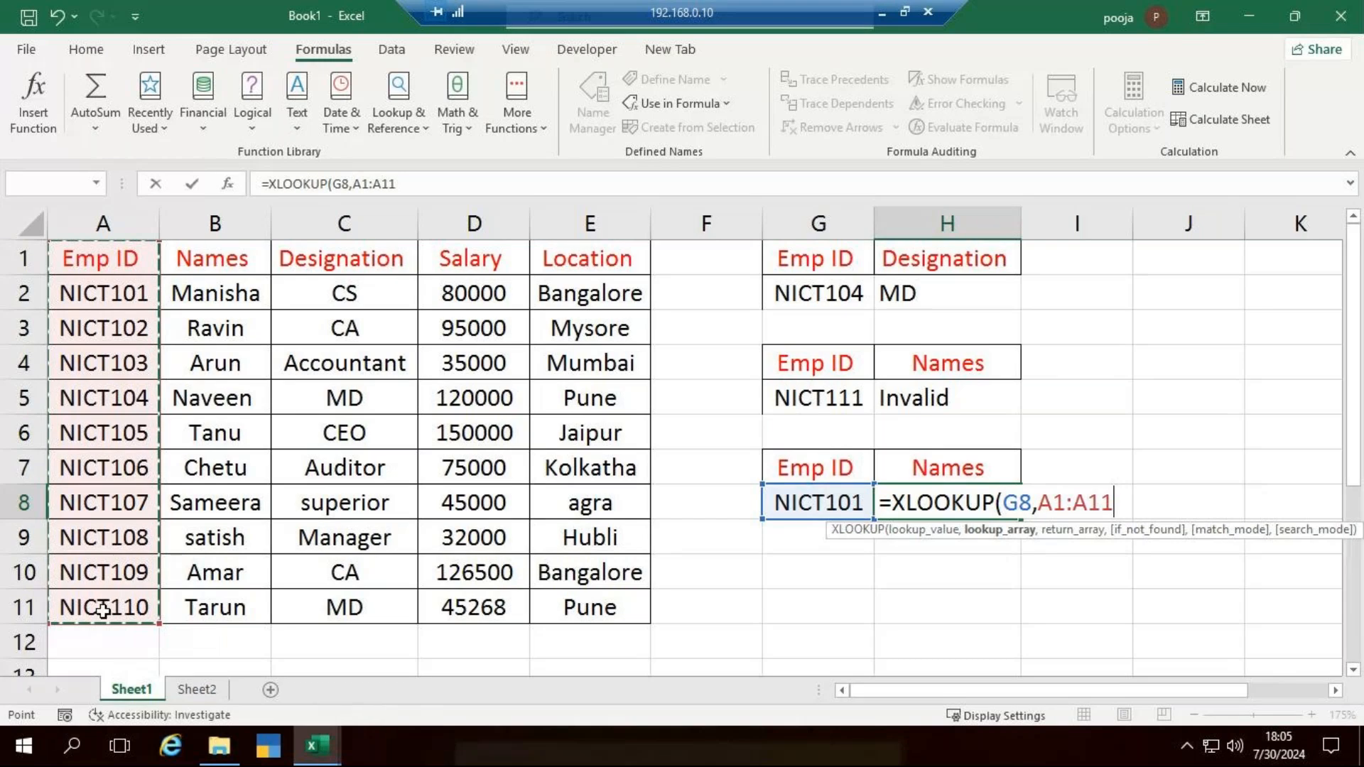
type(",")
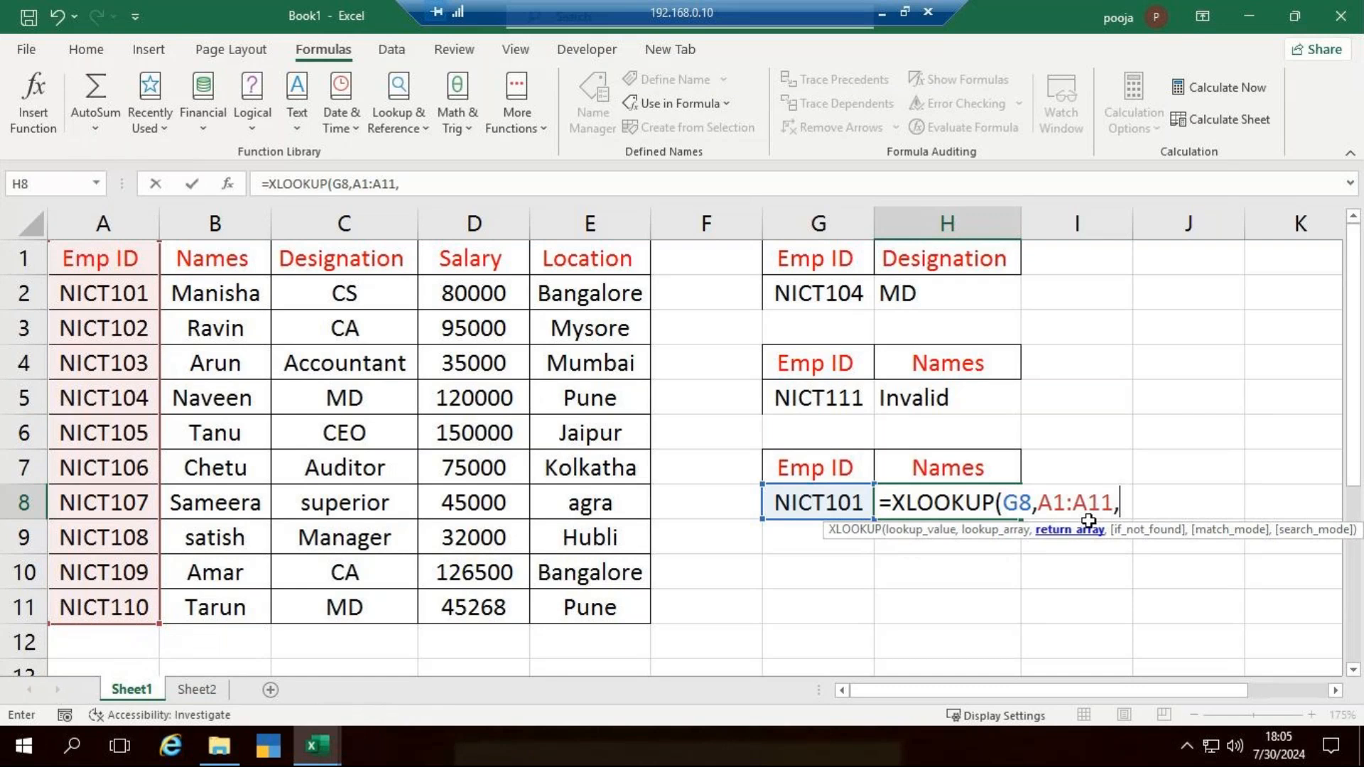
left_click_drag(238, 260, 233, 605)
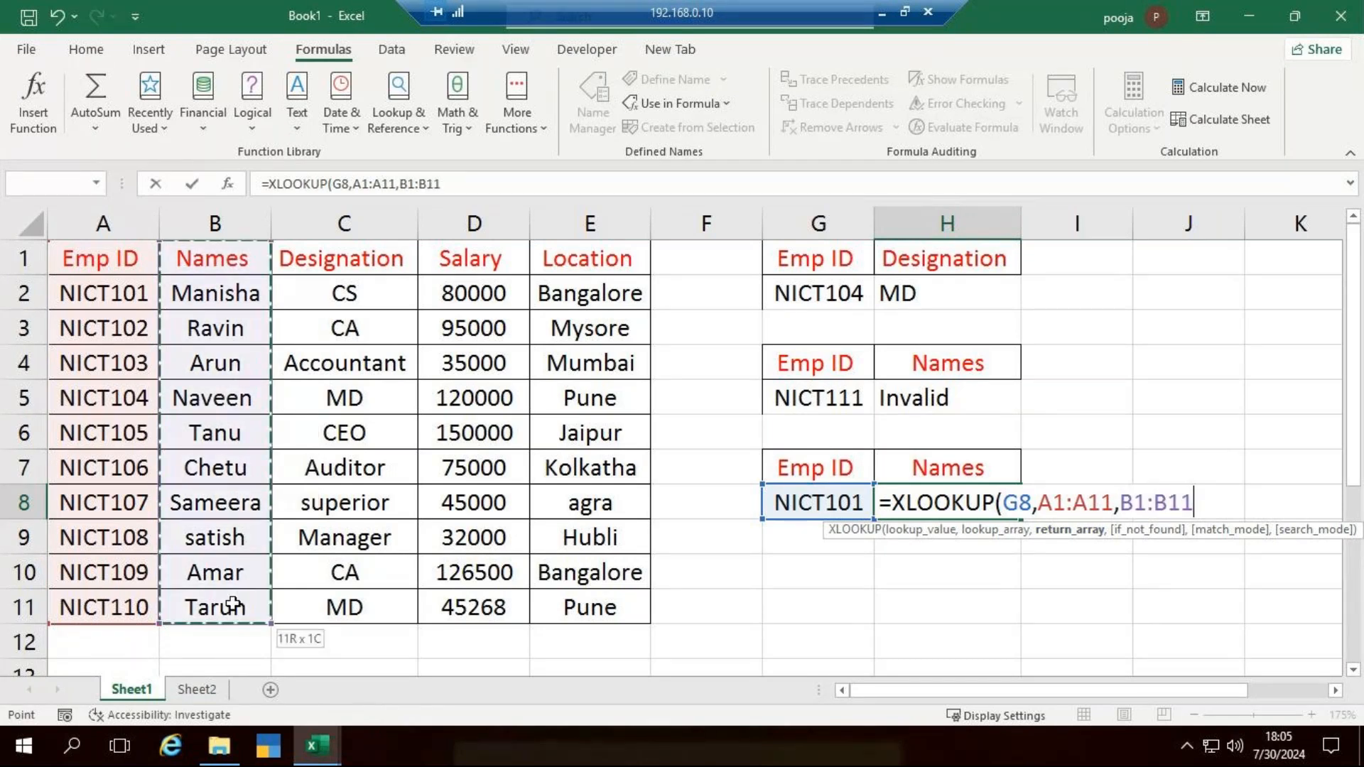
type(",")
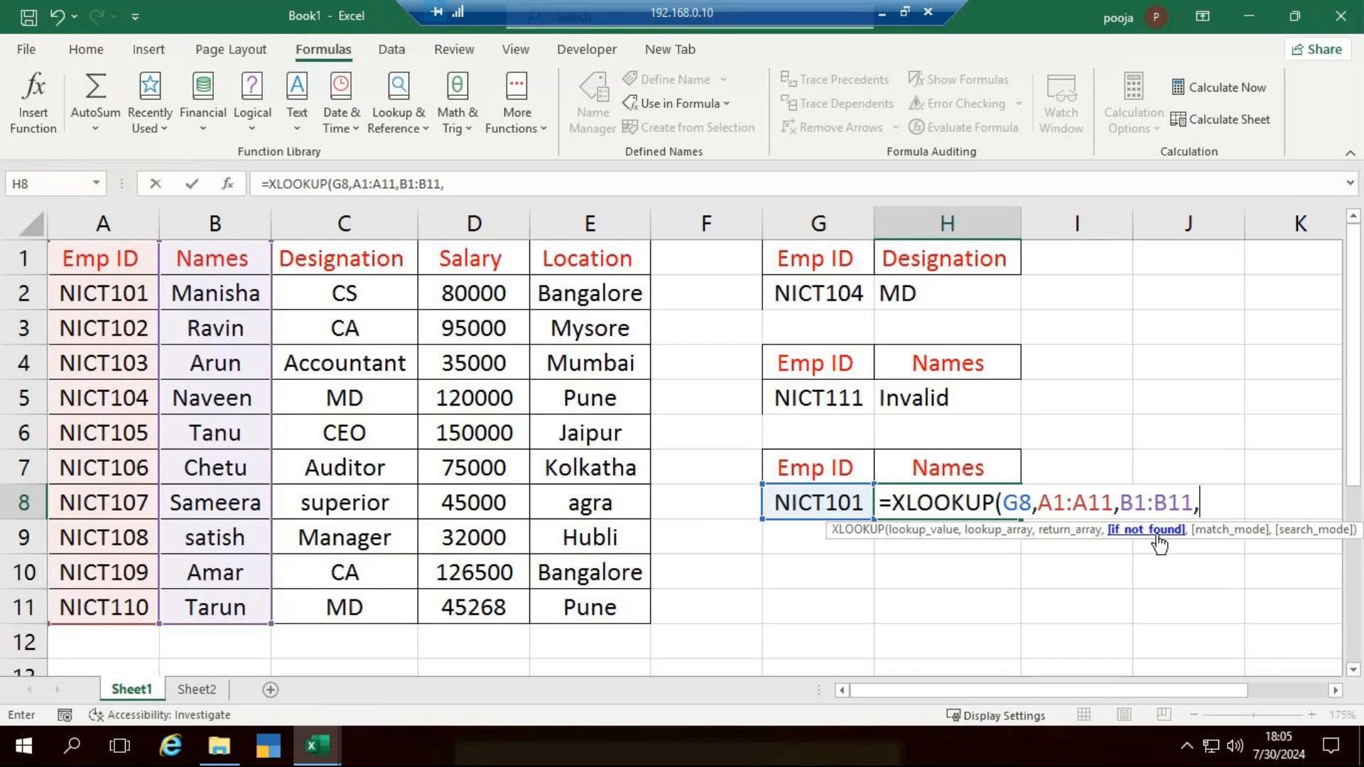
- Set the XLOOKUP's if_not_found text to "Data not Found" and enter the formula in H8
type("\"")
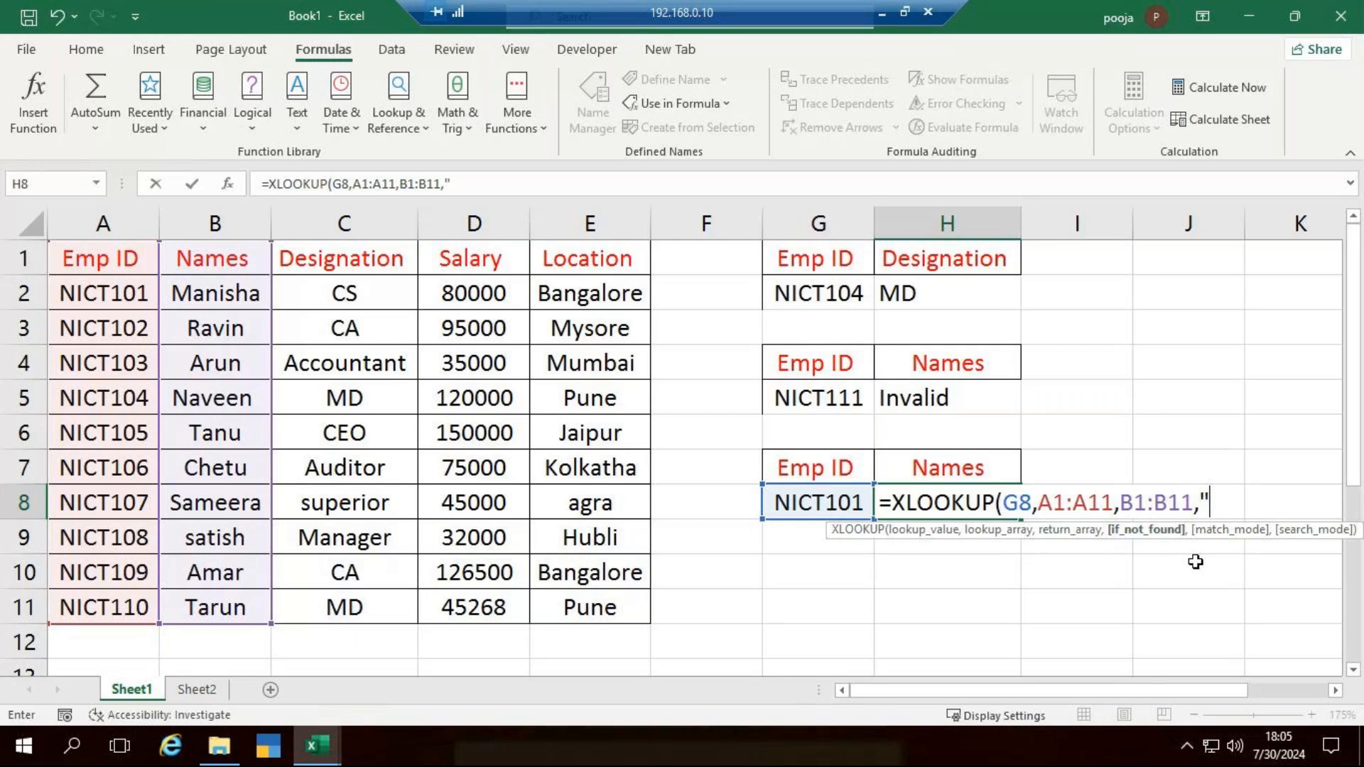
type("Data no")
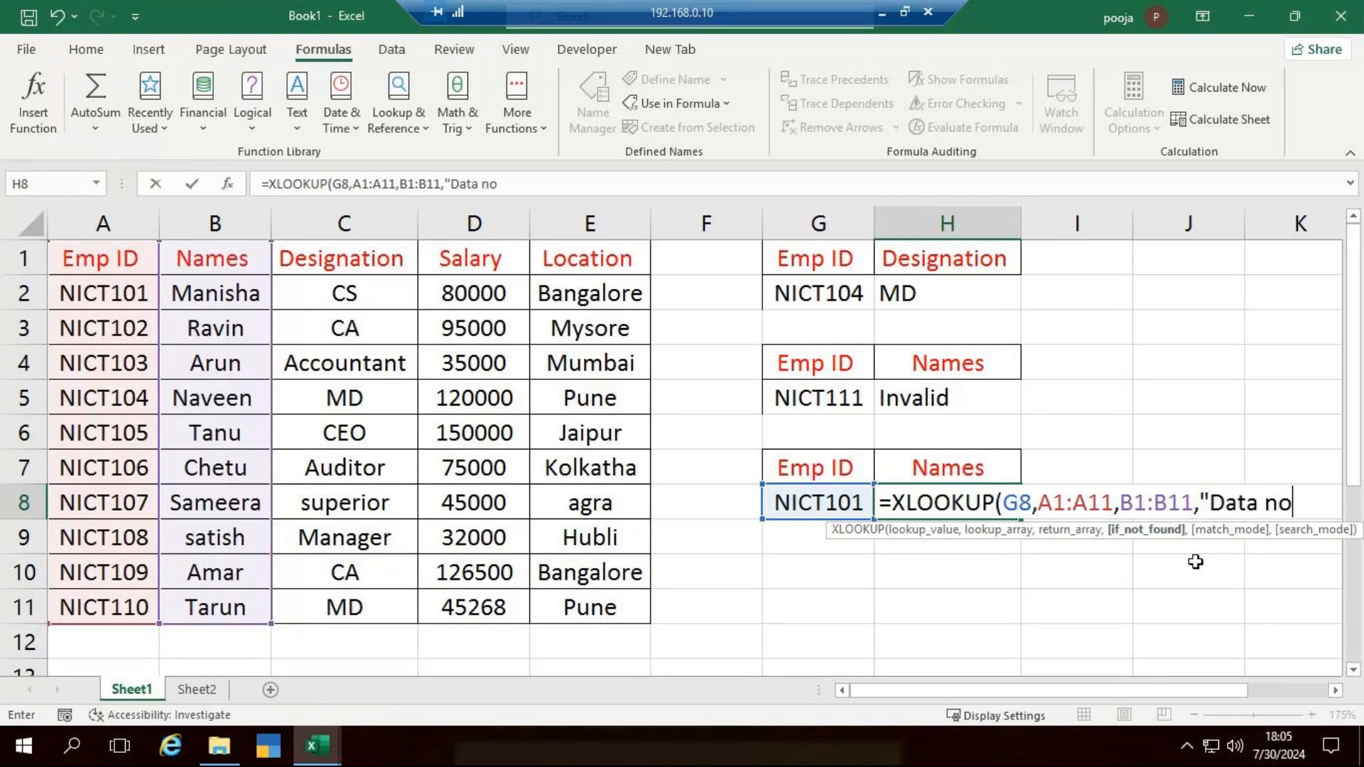
type("t Found")
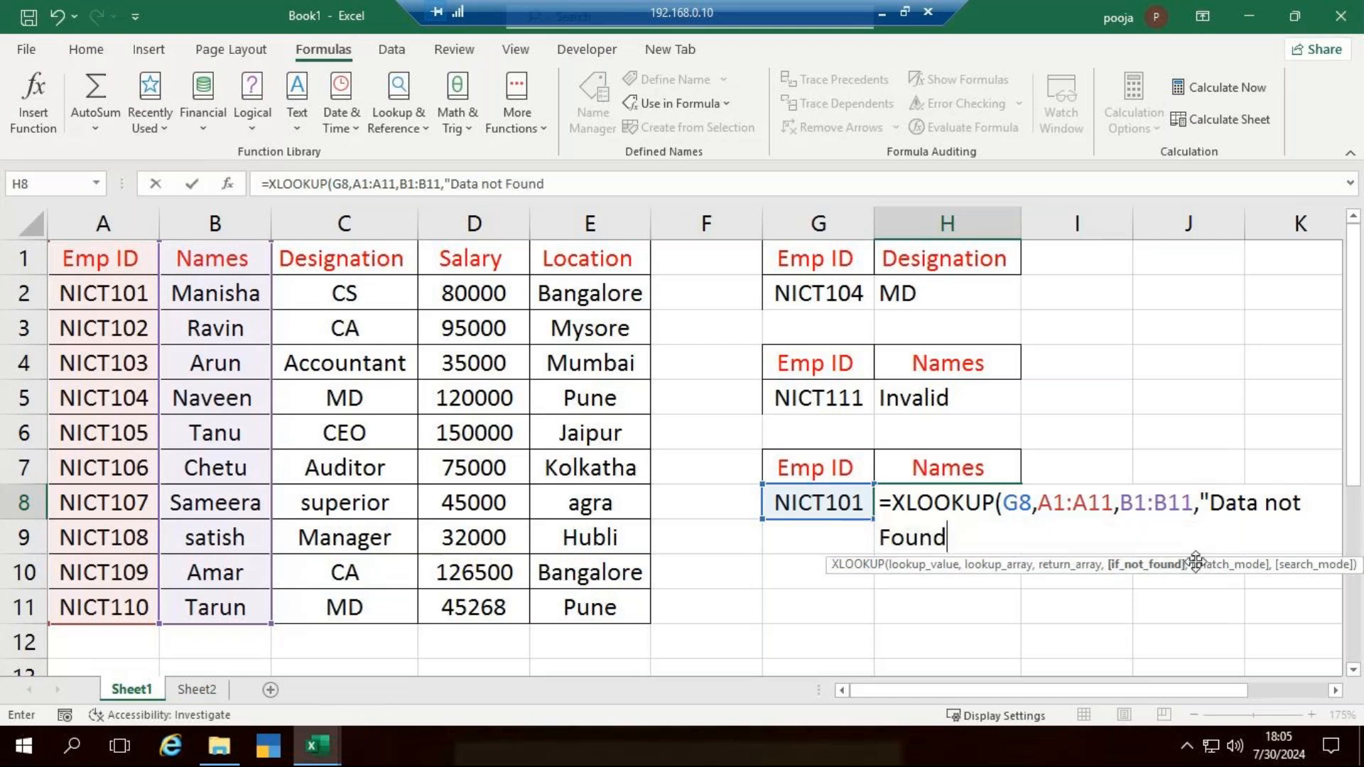
type("\")")
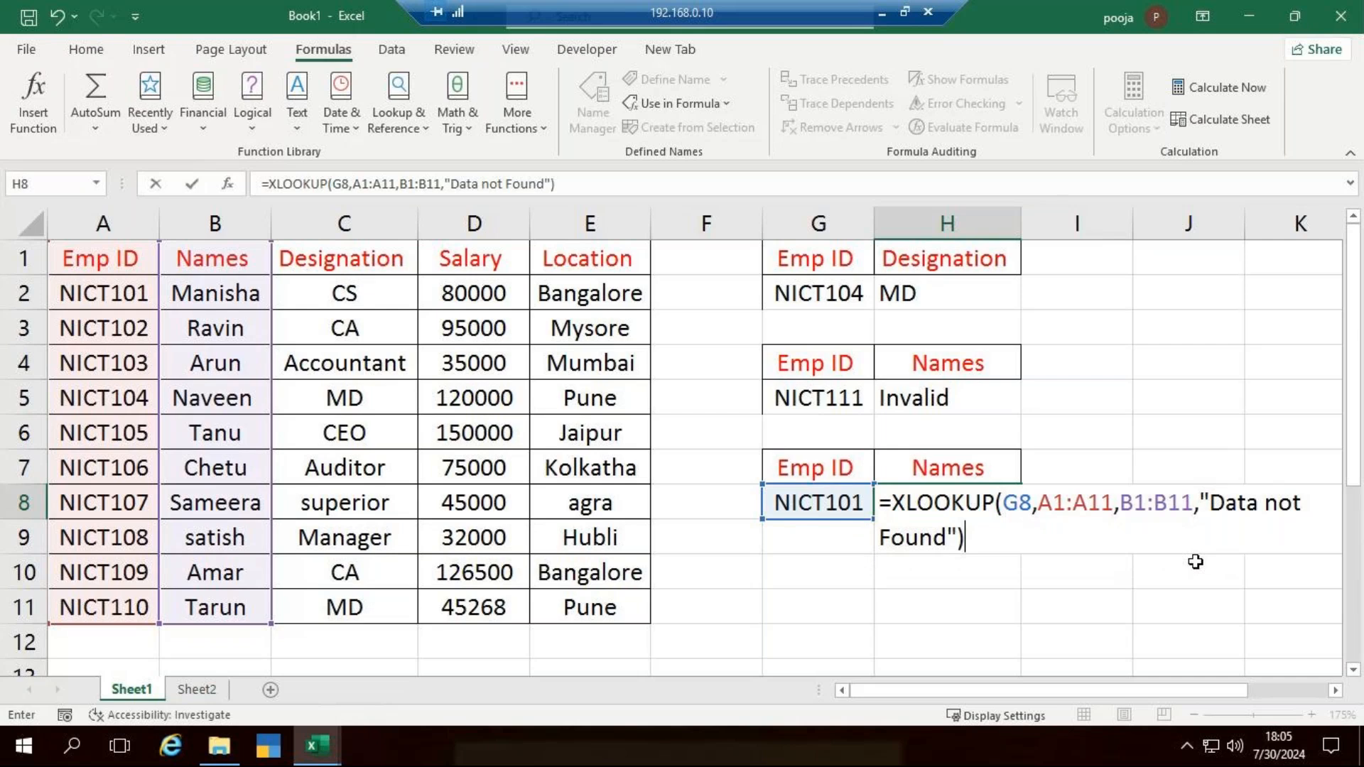
key("Return")
- Change the lookup ID in G8 to NICT115 to test the not-found text
left_click(867, 500)
double_click(866, 500)
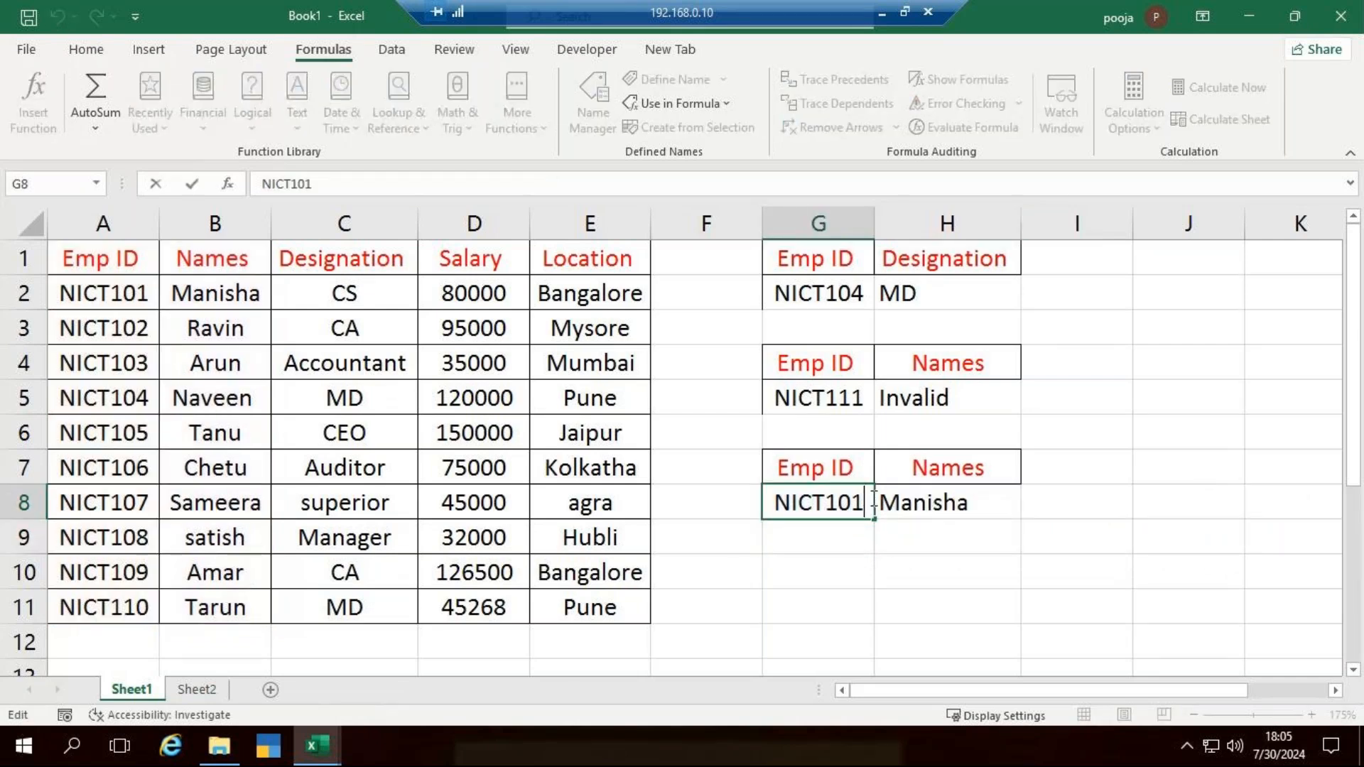
key("BackSpace")
type("15")
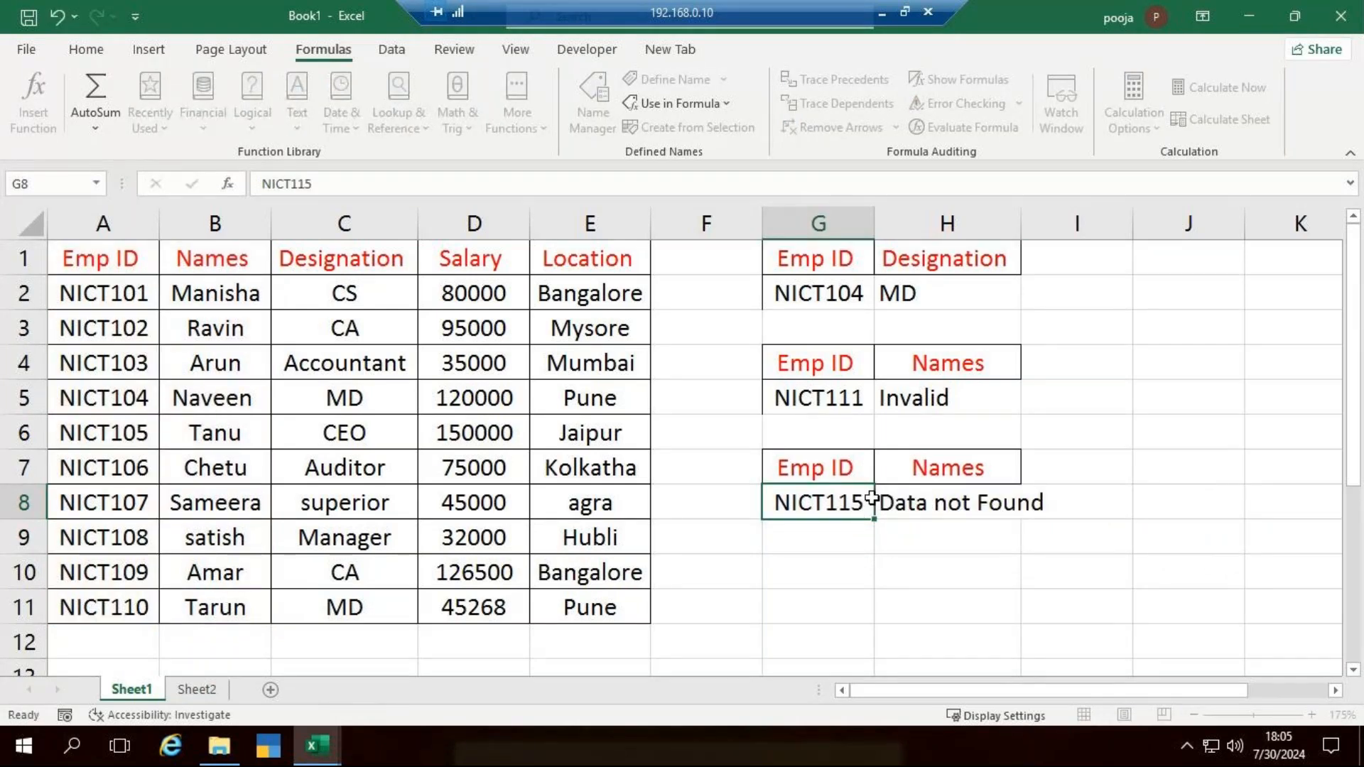
- Widen column H so the "Data not Found" text in H8 fits inside the cell
key("Return")
left_click(931, 506)
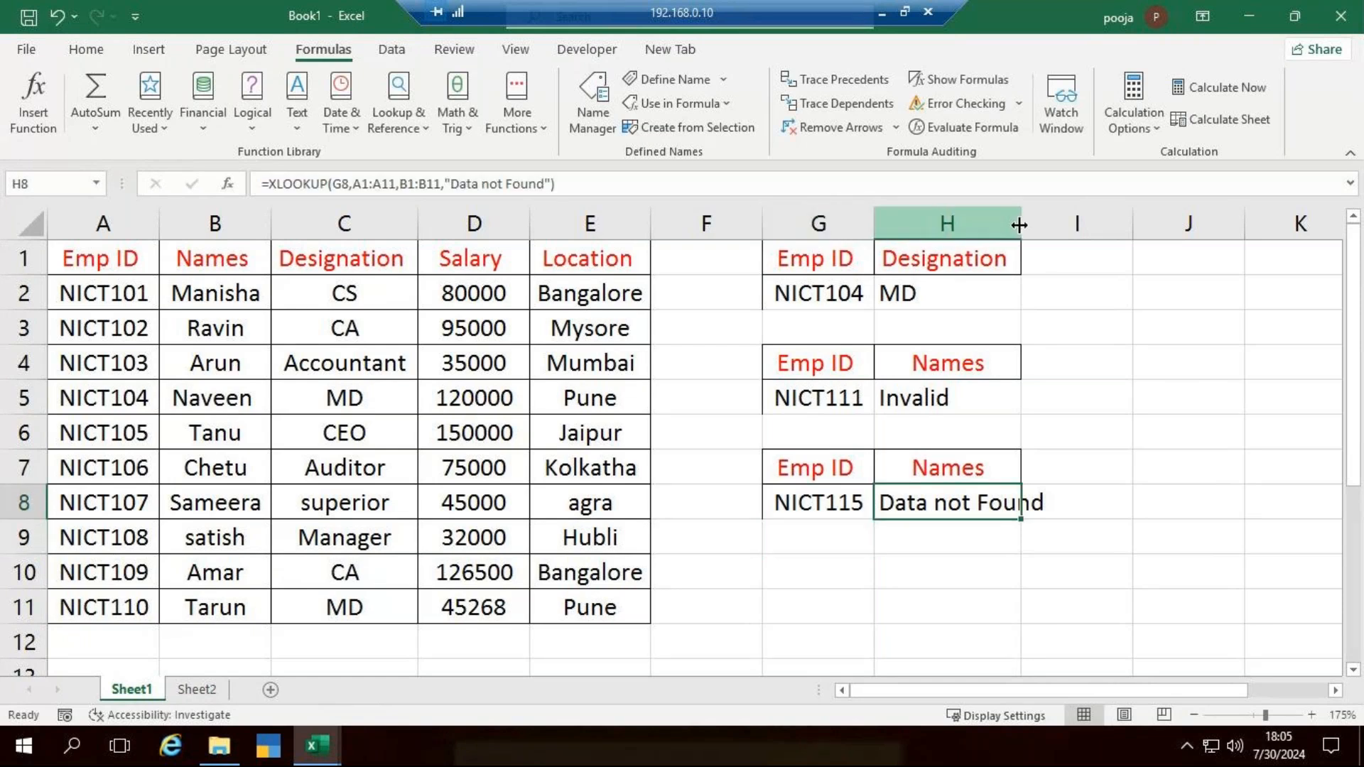
left_click_drag(1020, 225, 1130, 225)
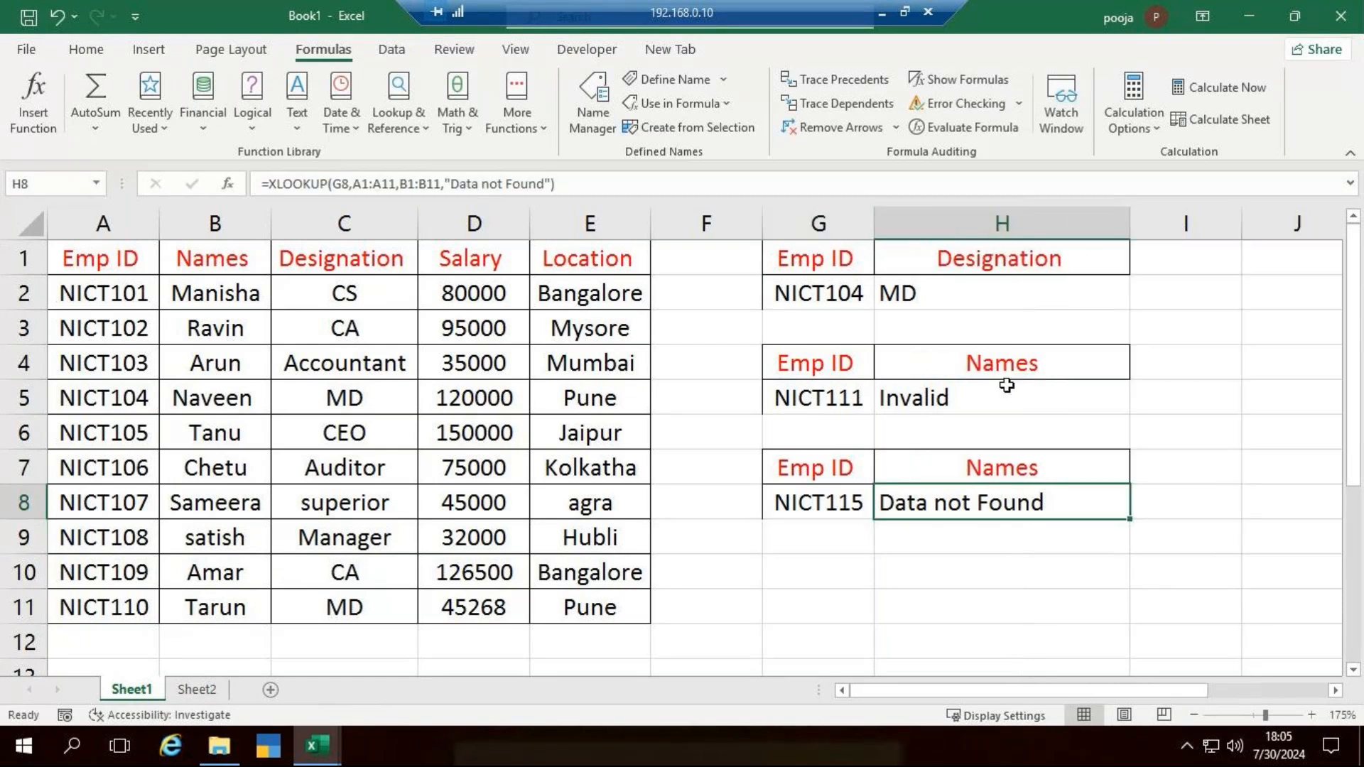
- Review the IFERROR formula in H5 and the XLOOKUP formula with its if_not_found argument in H8
left_click(1009, 392)
double_click(1010, 393)
key("Escape")
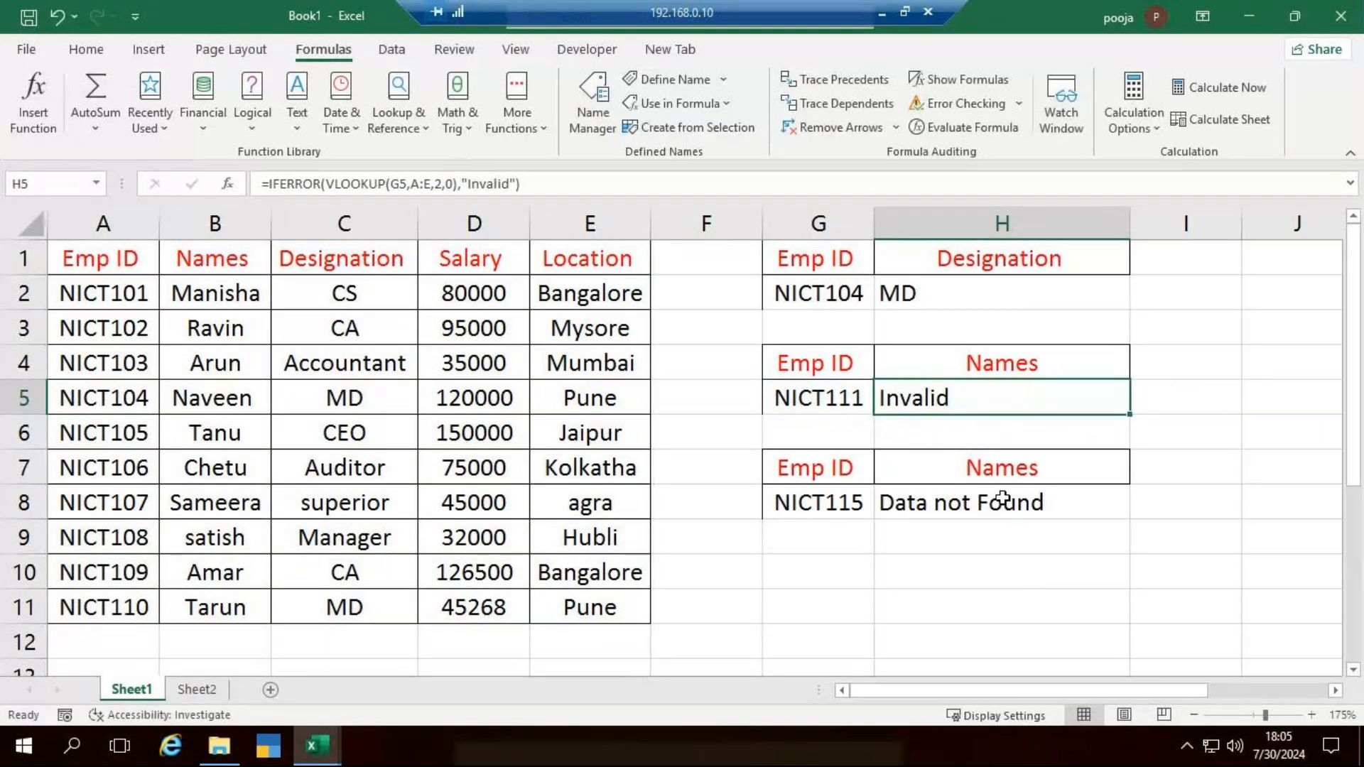
double_click(987, 504)
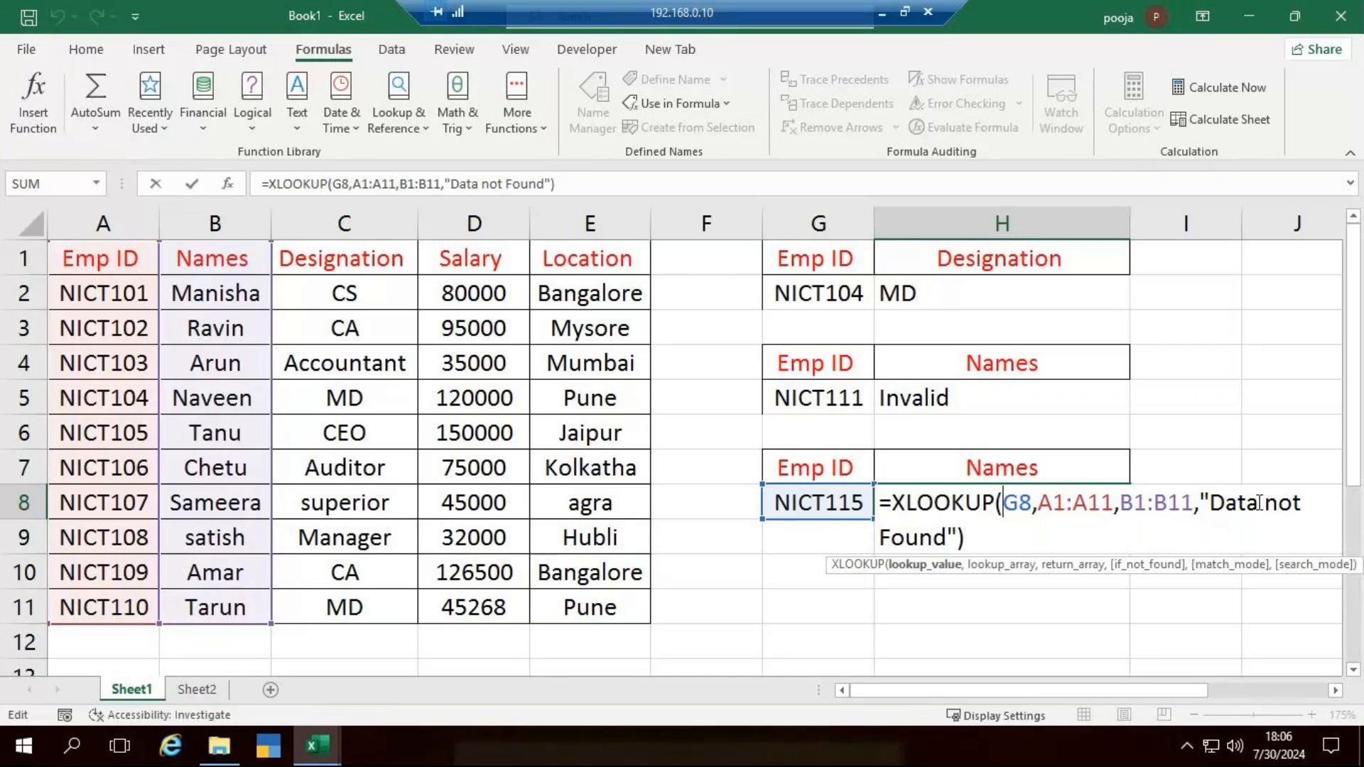
key("Return")
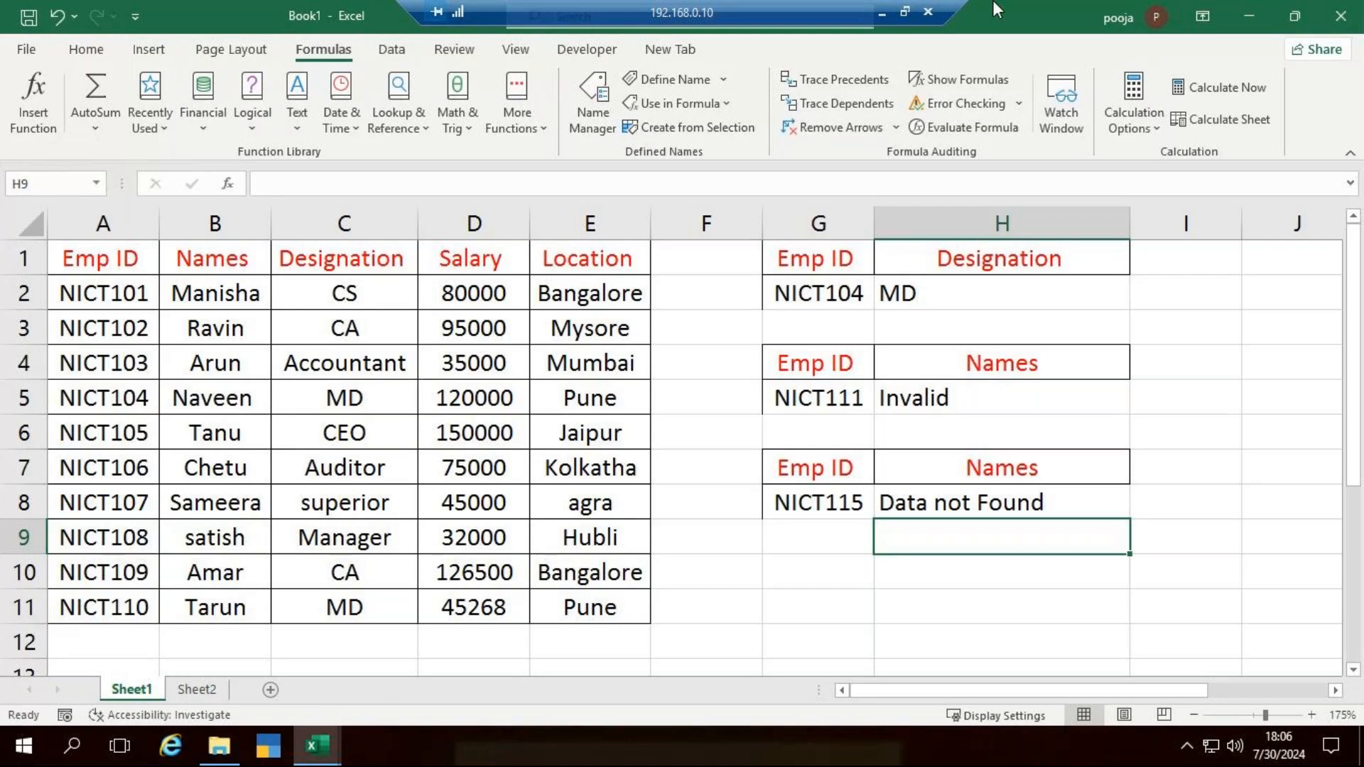
left_click(881, 12)
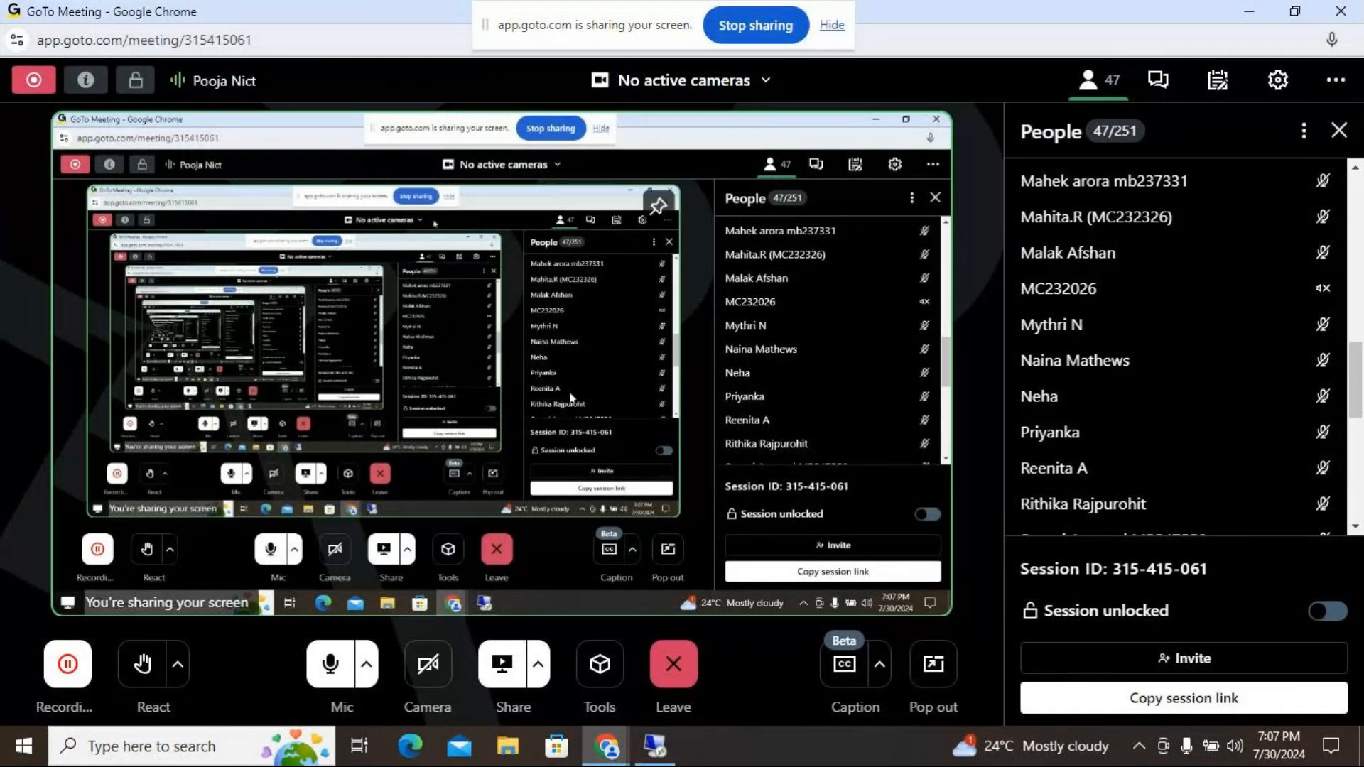
left_click(655, 746)
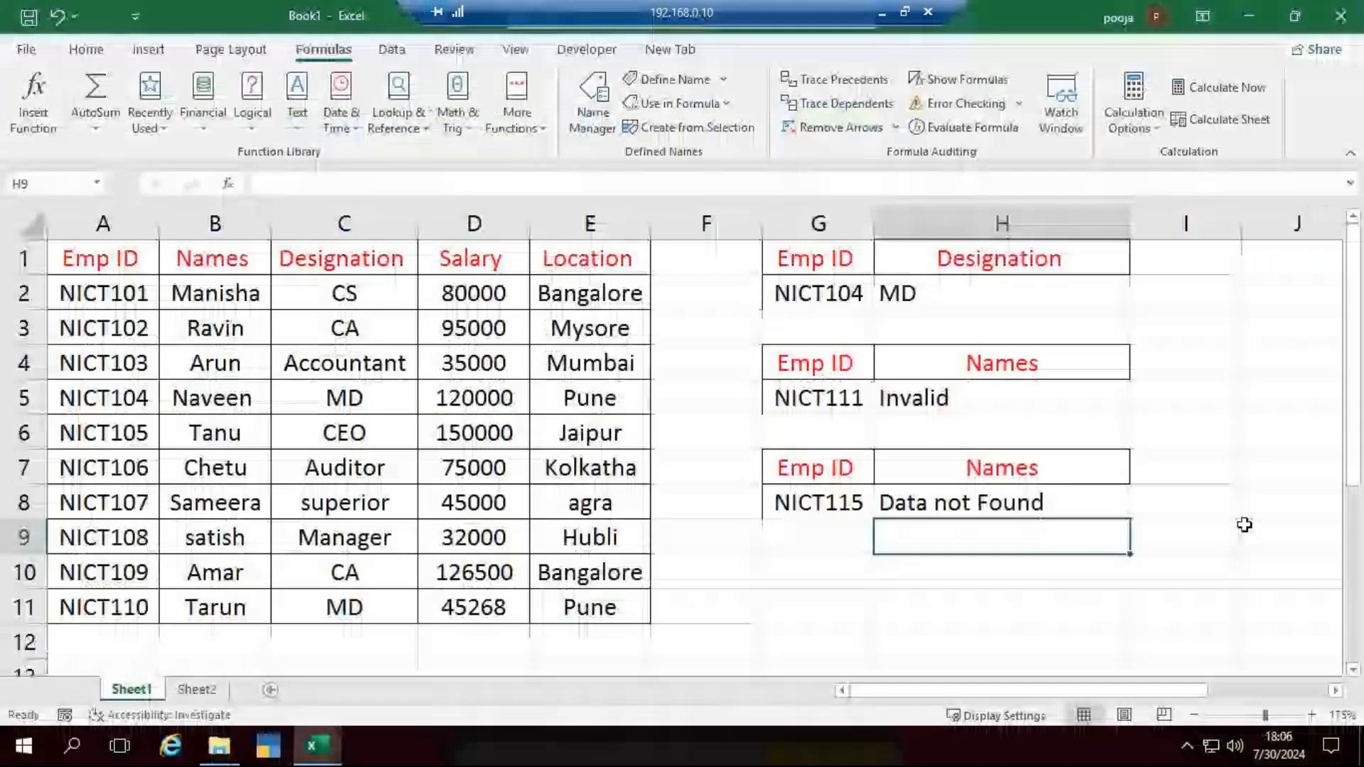
left_click(1208, 528)
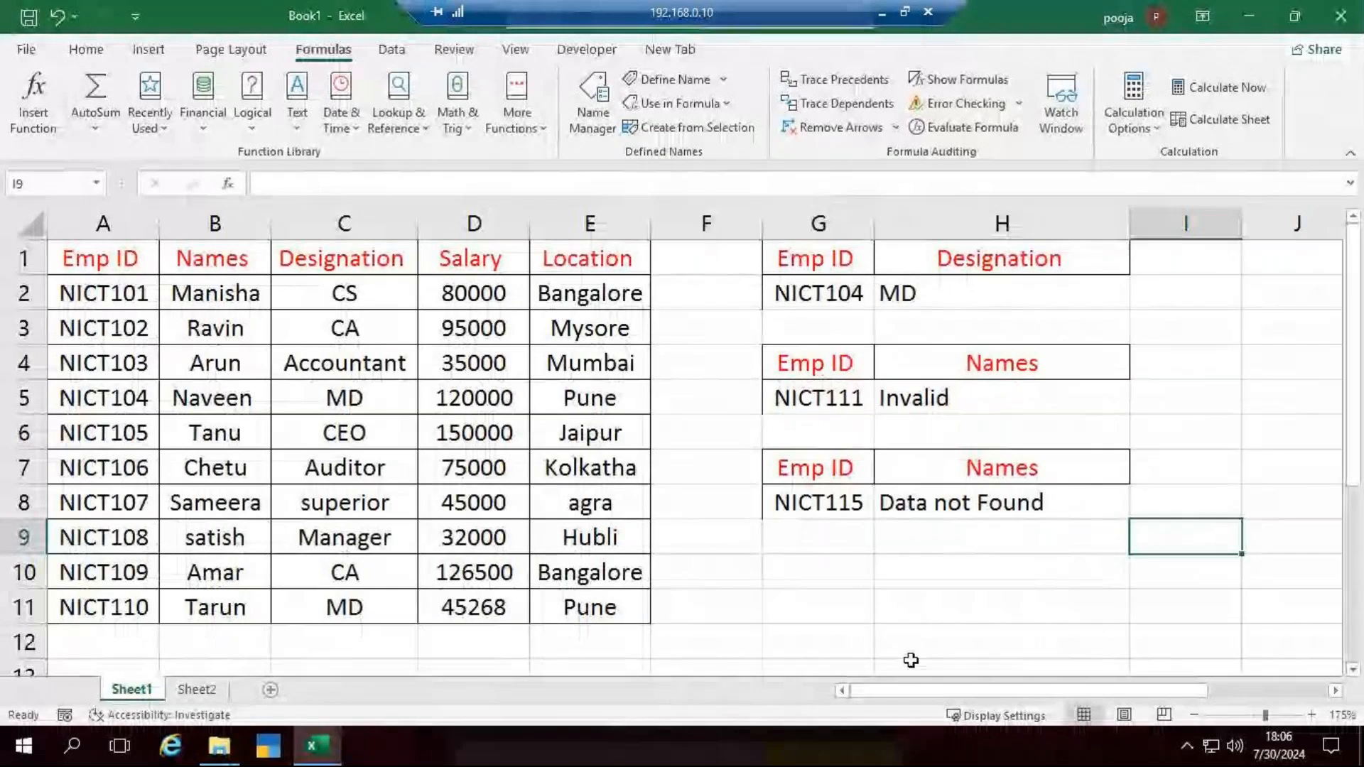
left_click(889, 606)
scroll(639, 511, "down", 2)
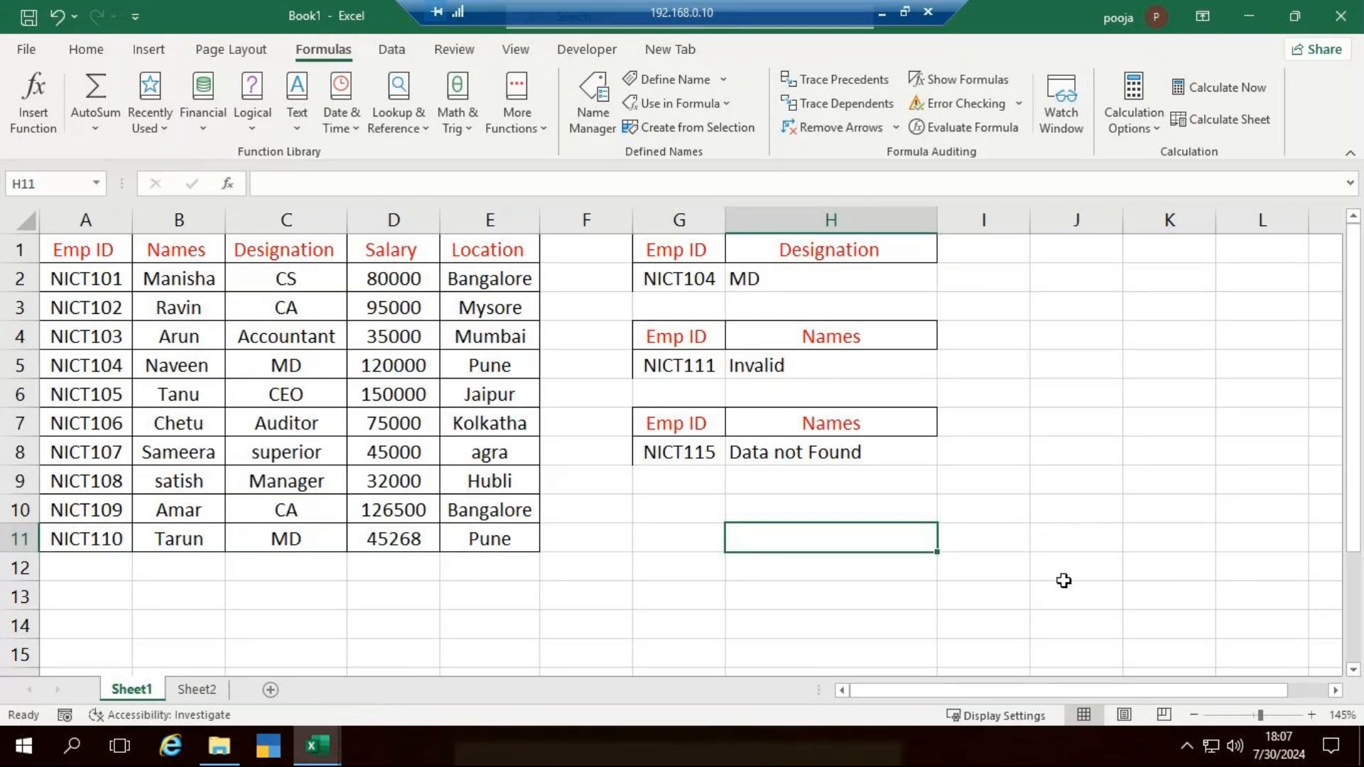
left_click(987, 599)
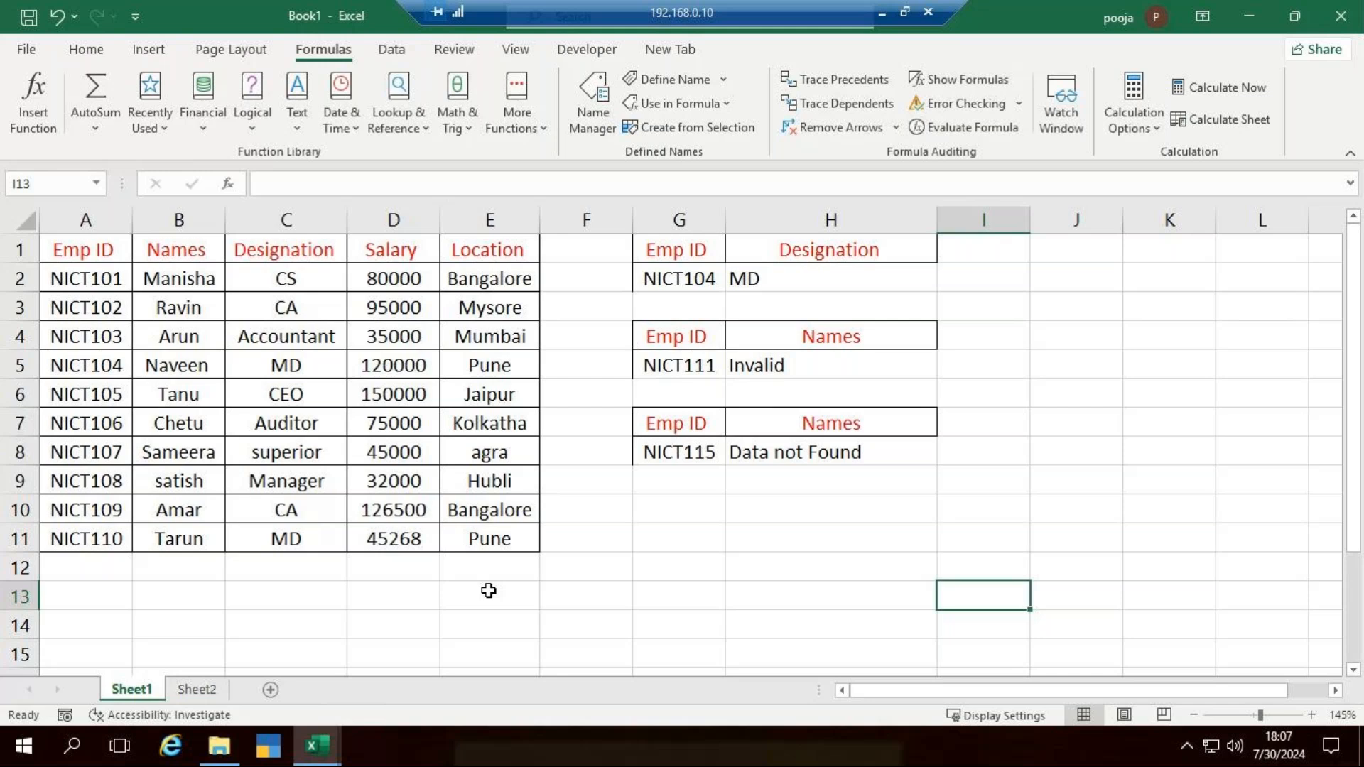
- Clear all contents and formatting from G3:H9, removing the second and third lookup blocks
left_click_drag(671, 317, 916, 485)
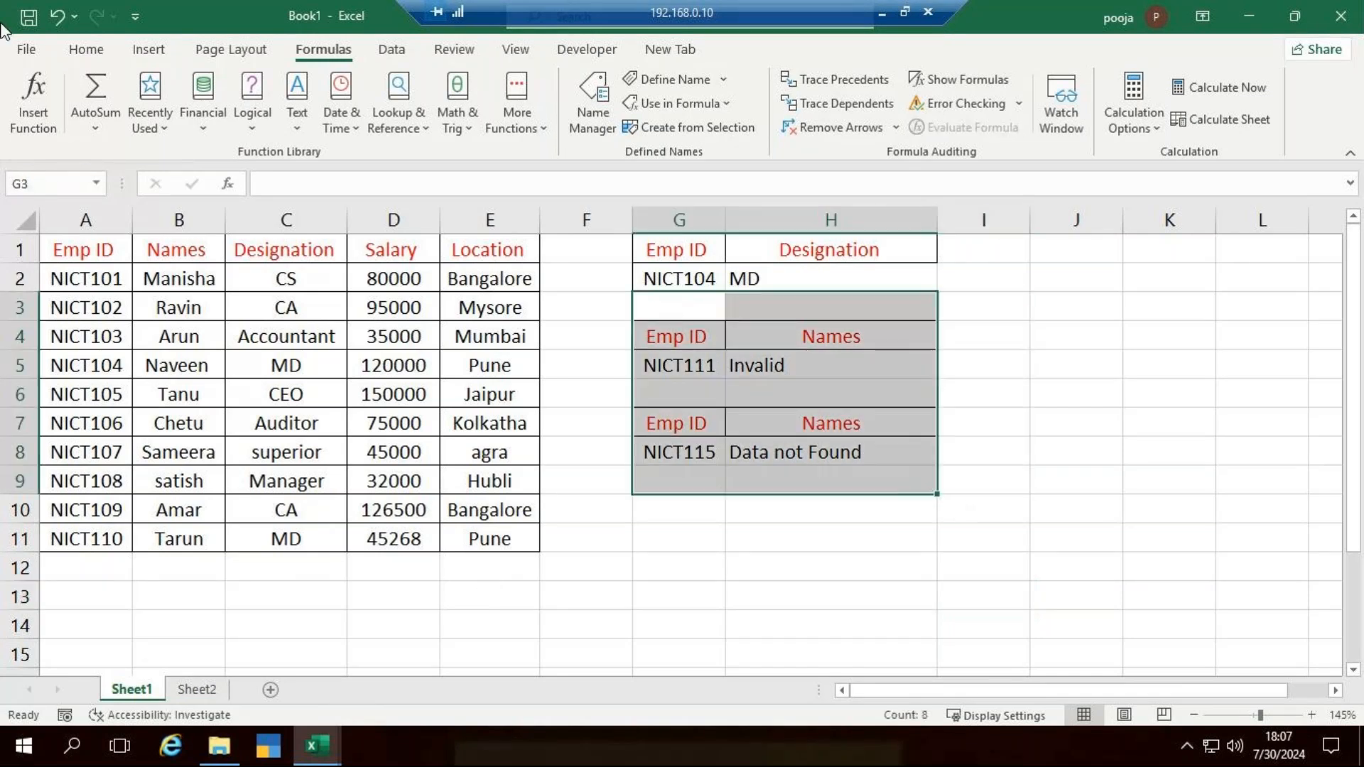
left_click(87, 50)
left_click(1148, 124)
left_click(1168, 151)
left_click(1076, 363)
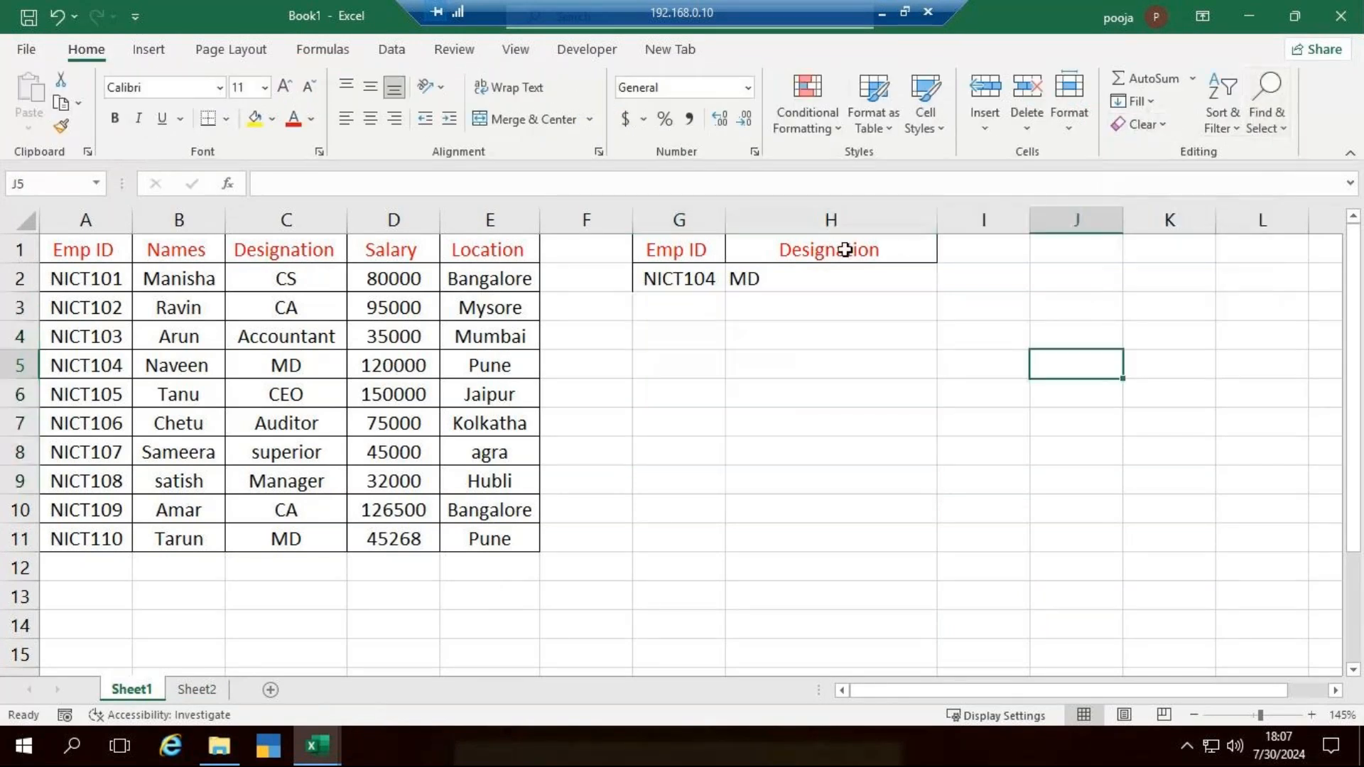
- Delete the Designation heading and the lookup formula from H1:H2
left_click_drag(810, 246, 810, 277)
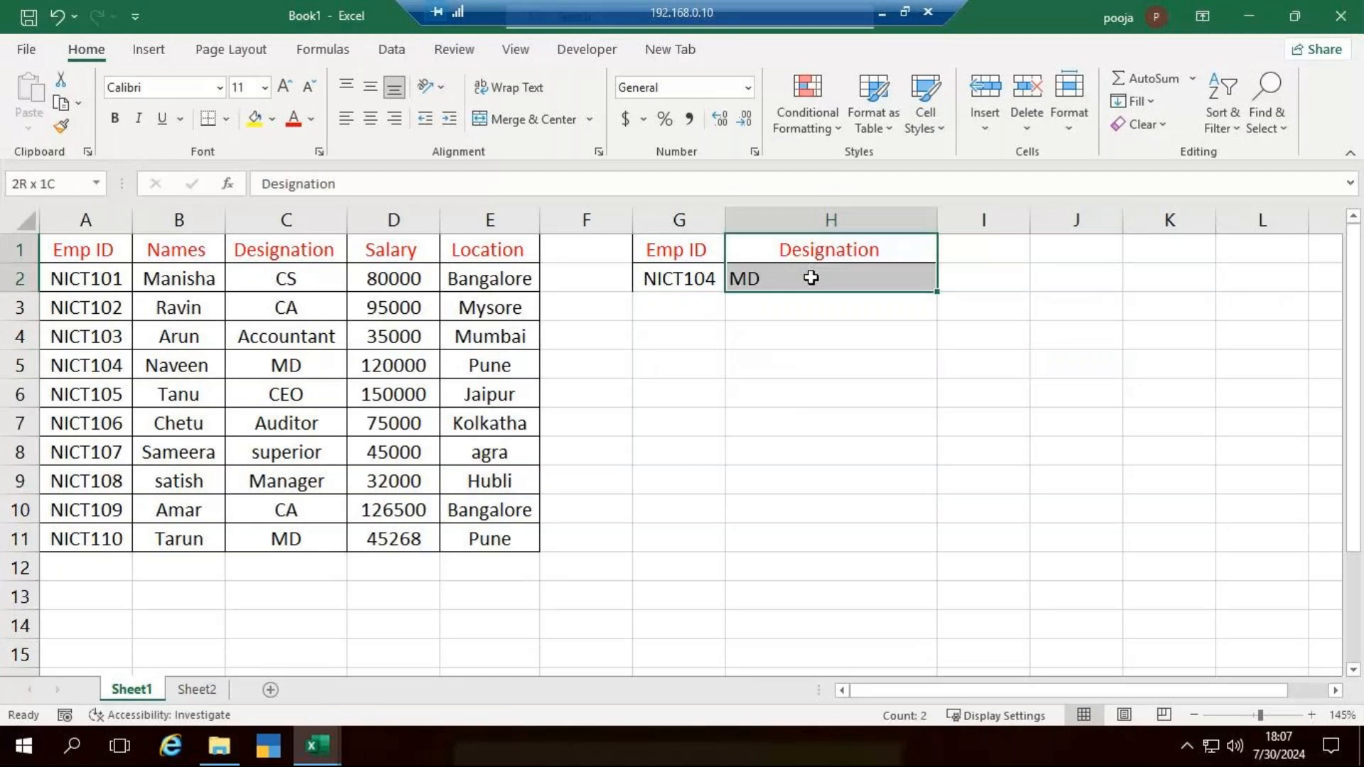
key("Delete")
left_click(1104, 420)
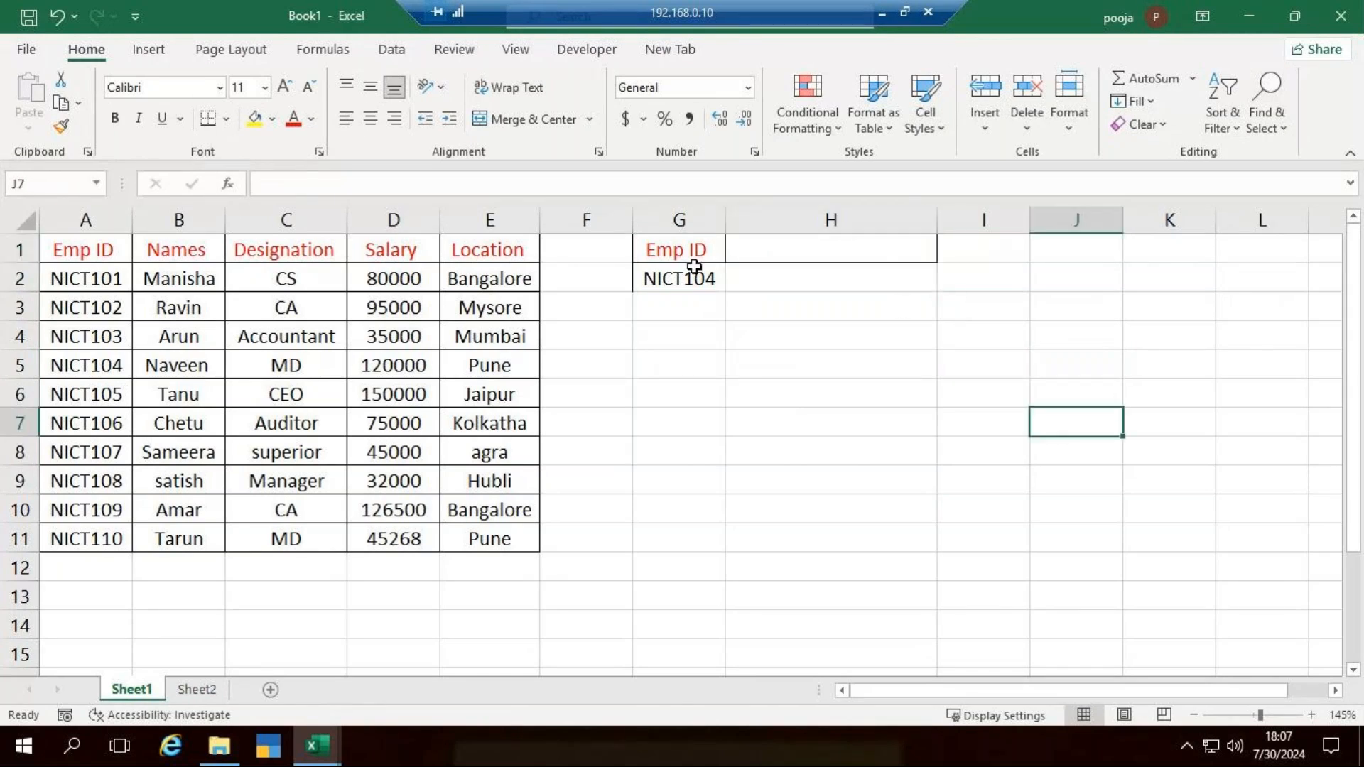
left_click(171, 250)
key("ctrl+shift+Right")
left_click_drag(91, 242, 484, 252)
key("ctrl+c")
left_click(710, 253)
type("v")
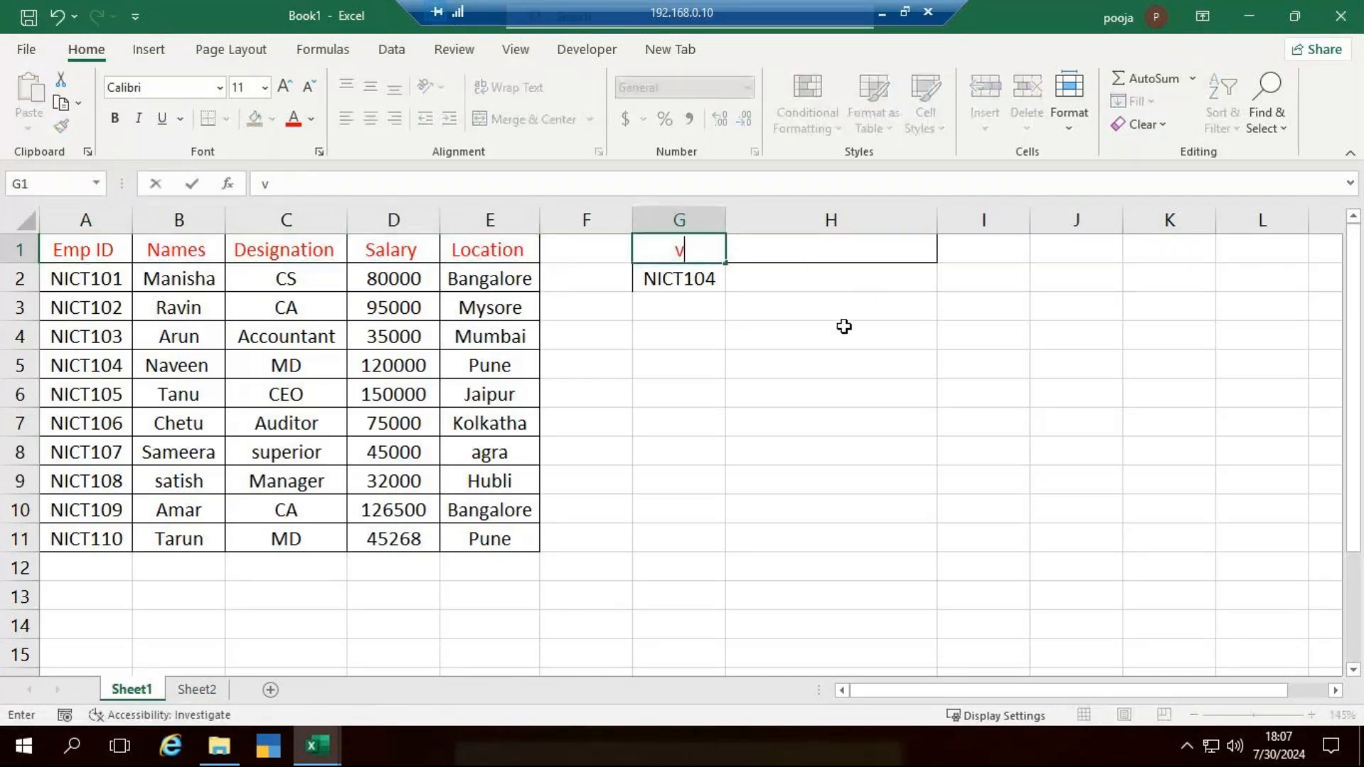
key("ctrl+z")
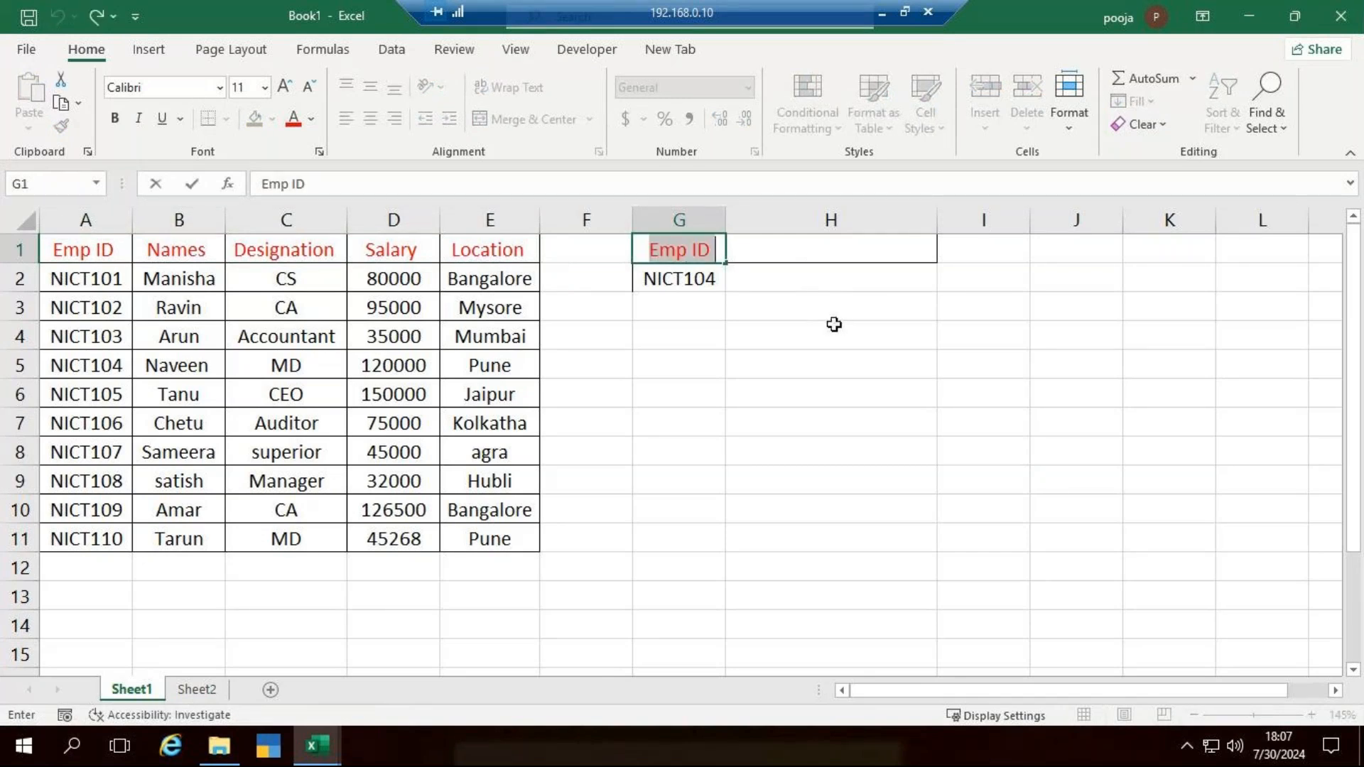
- Copy the header row A1:E1 to G1:K1, and narrow column H and widen column I to suit the headings
left_click_drag(89, 248, 500, 241)
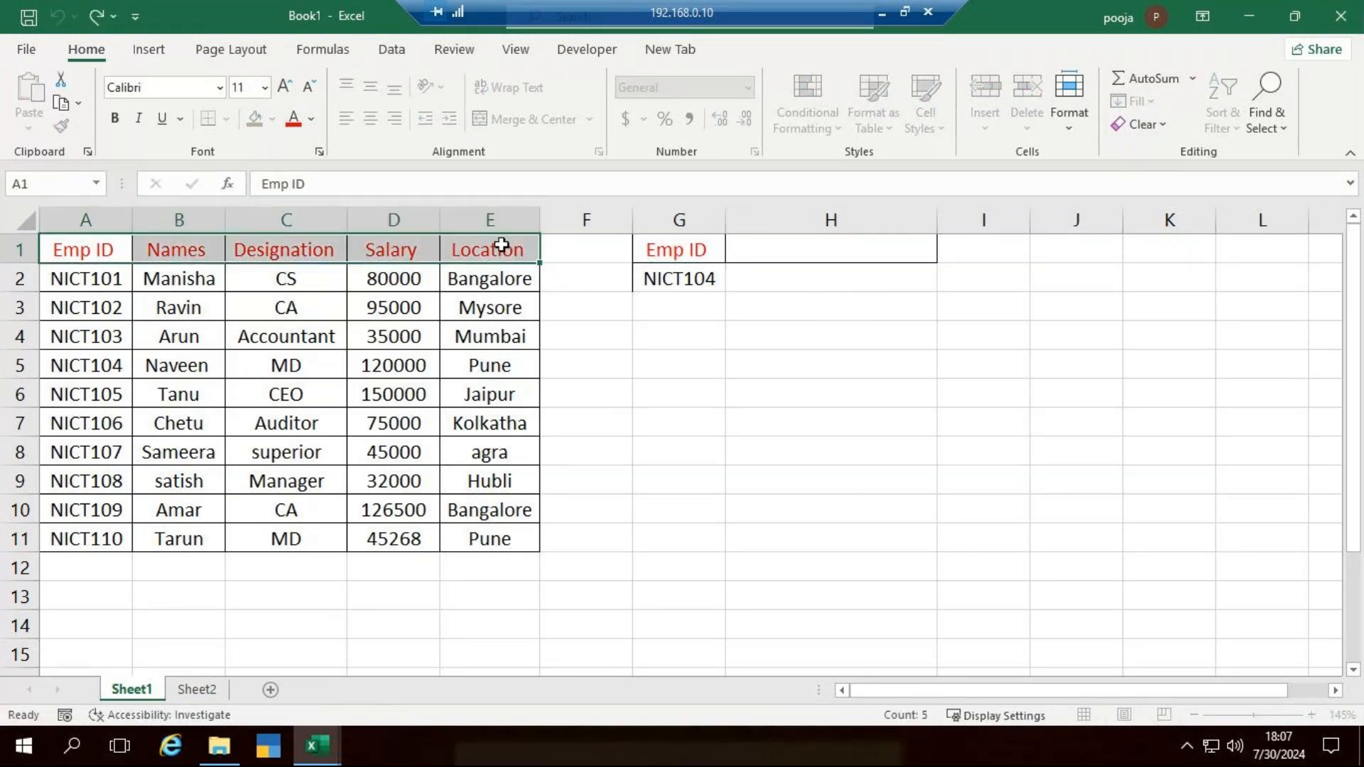
key("ctrl+c")
left_click(685, 250)
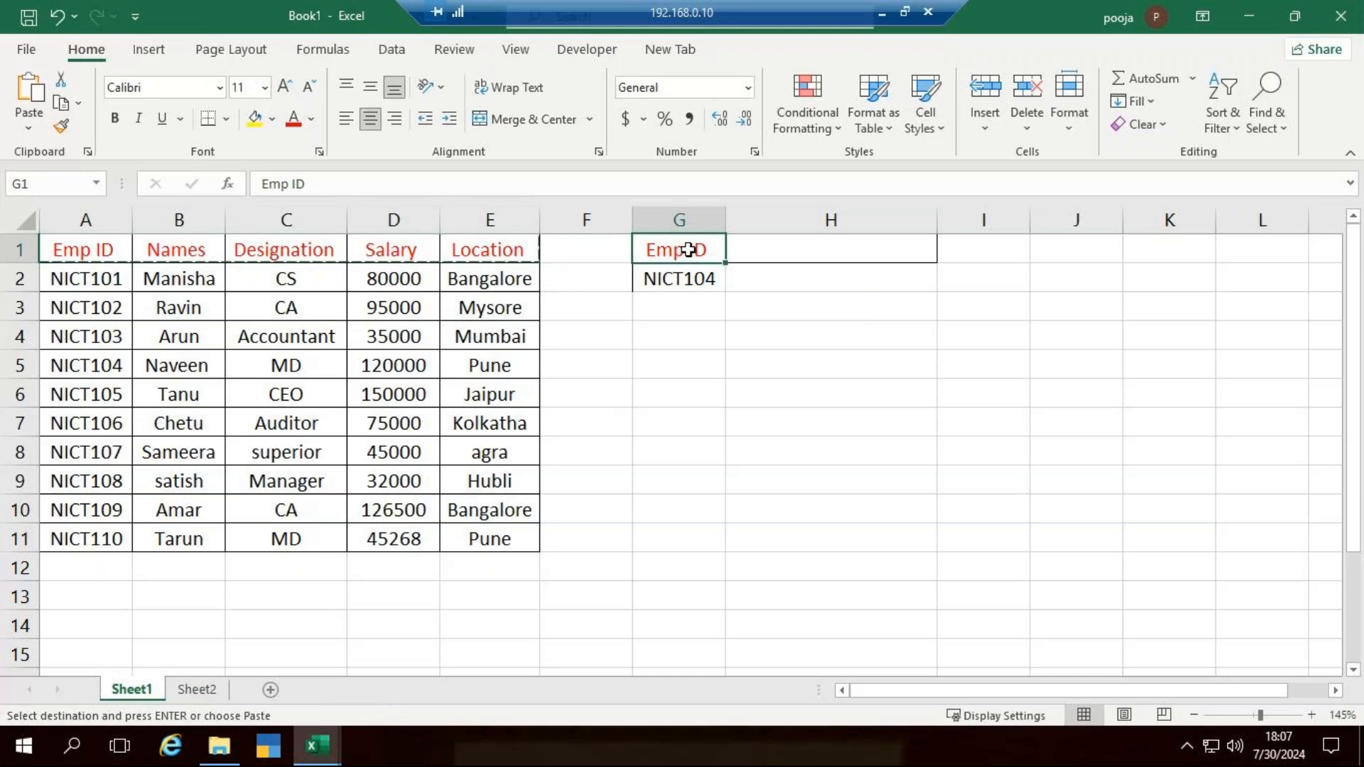
key("ctrl+v")
left_click_drag(938, 225, 887, 226)
left_click_drag(978, 229, 994, 227)
- Enter an XLOOKUP in H2 with lookup value G2, lookup array A1:A11 and return array B1:E11 to return all employee details
left_click(849, 280)
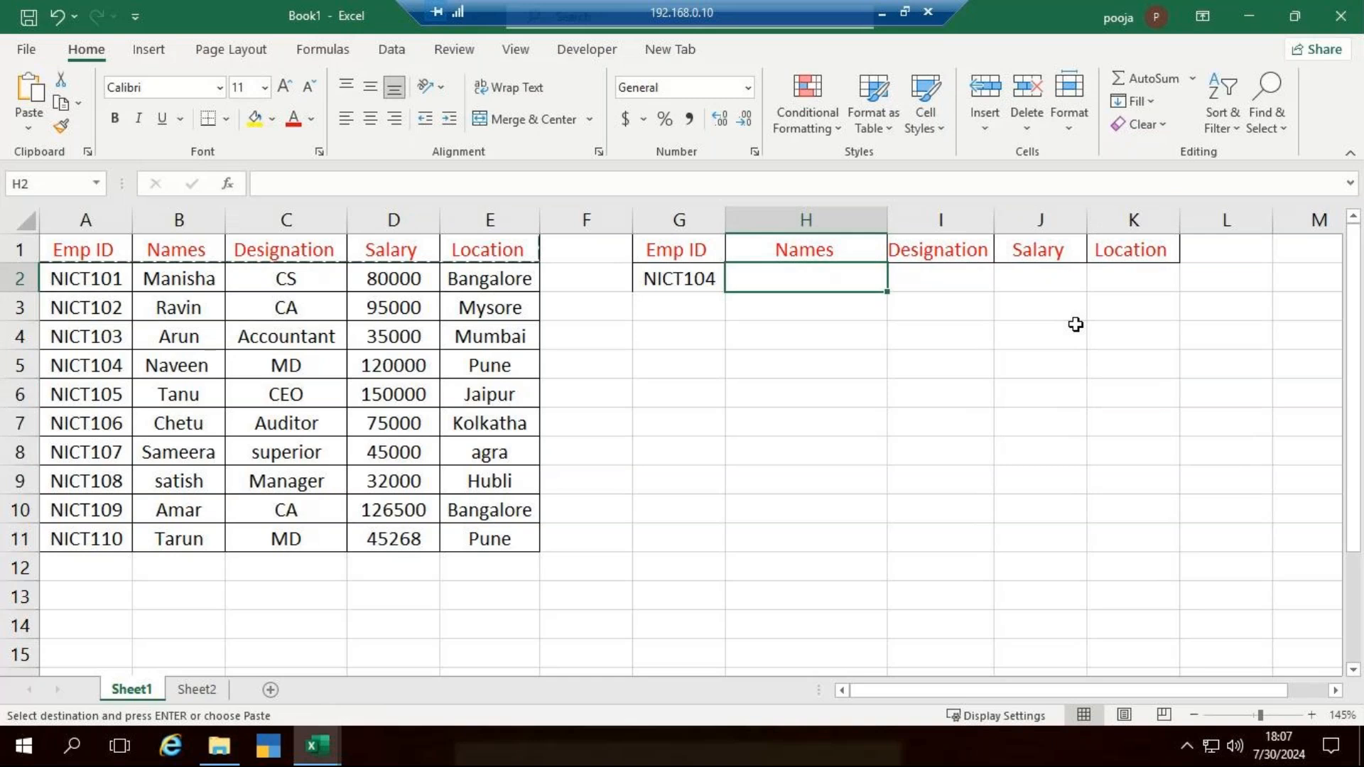
key("Escape")
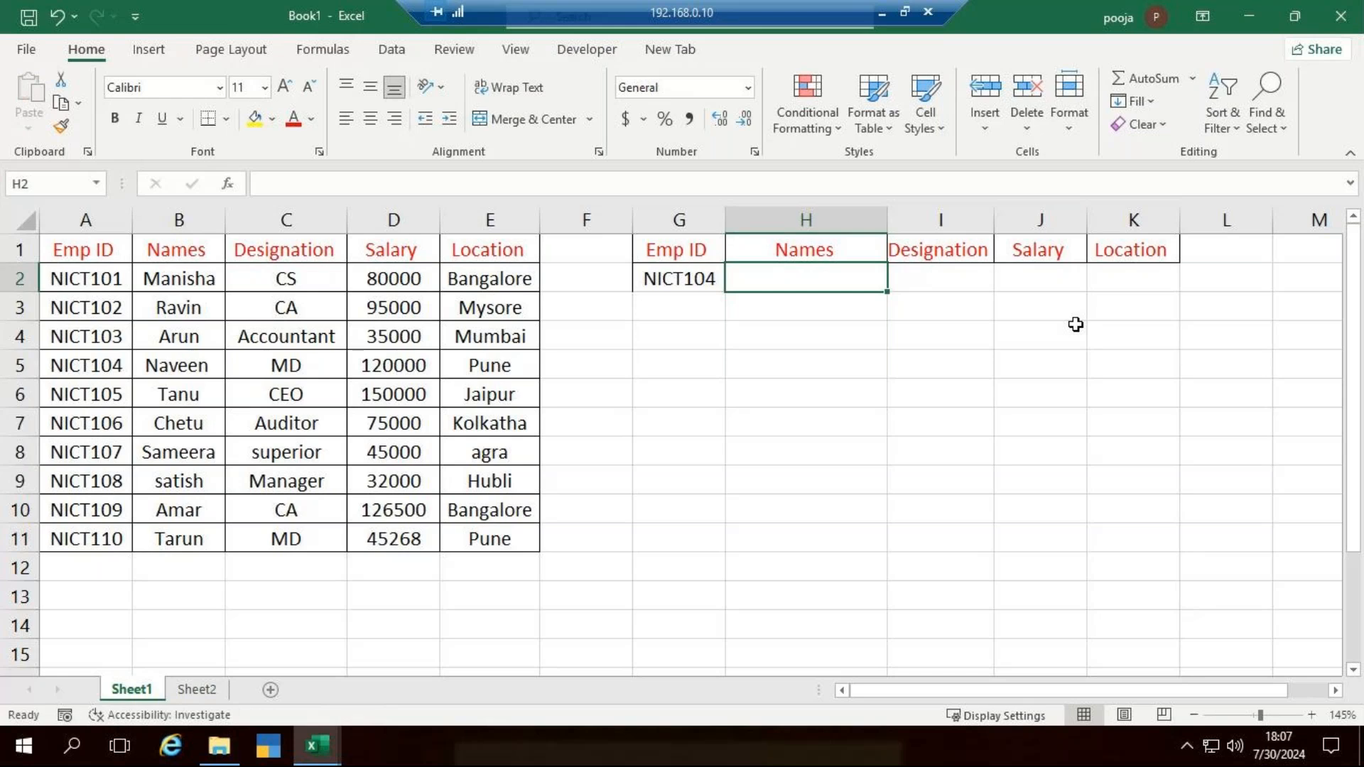
type("=xl")
key("Tab")
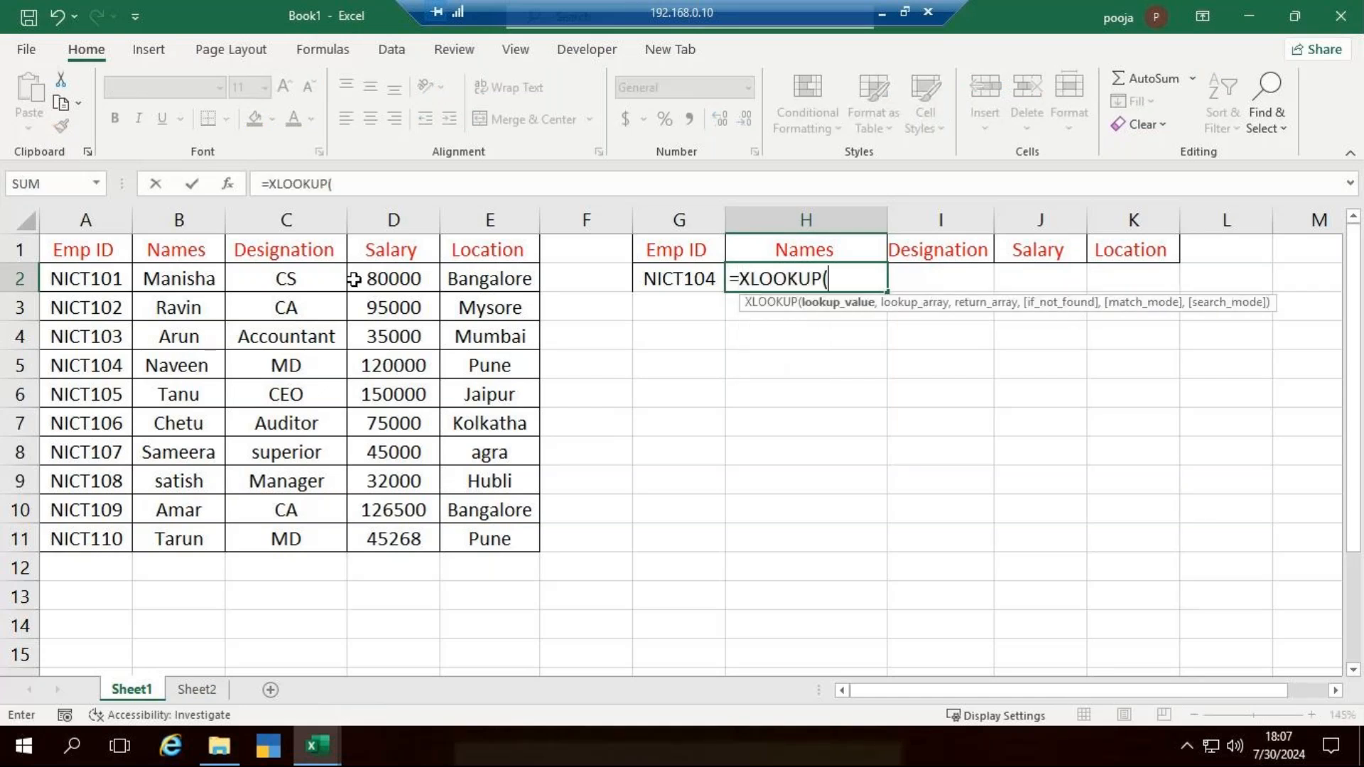
left_click(672, 281)
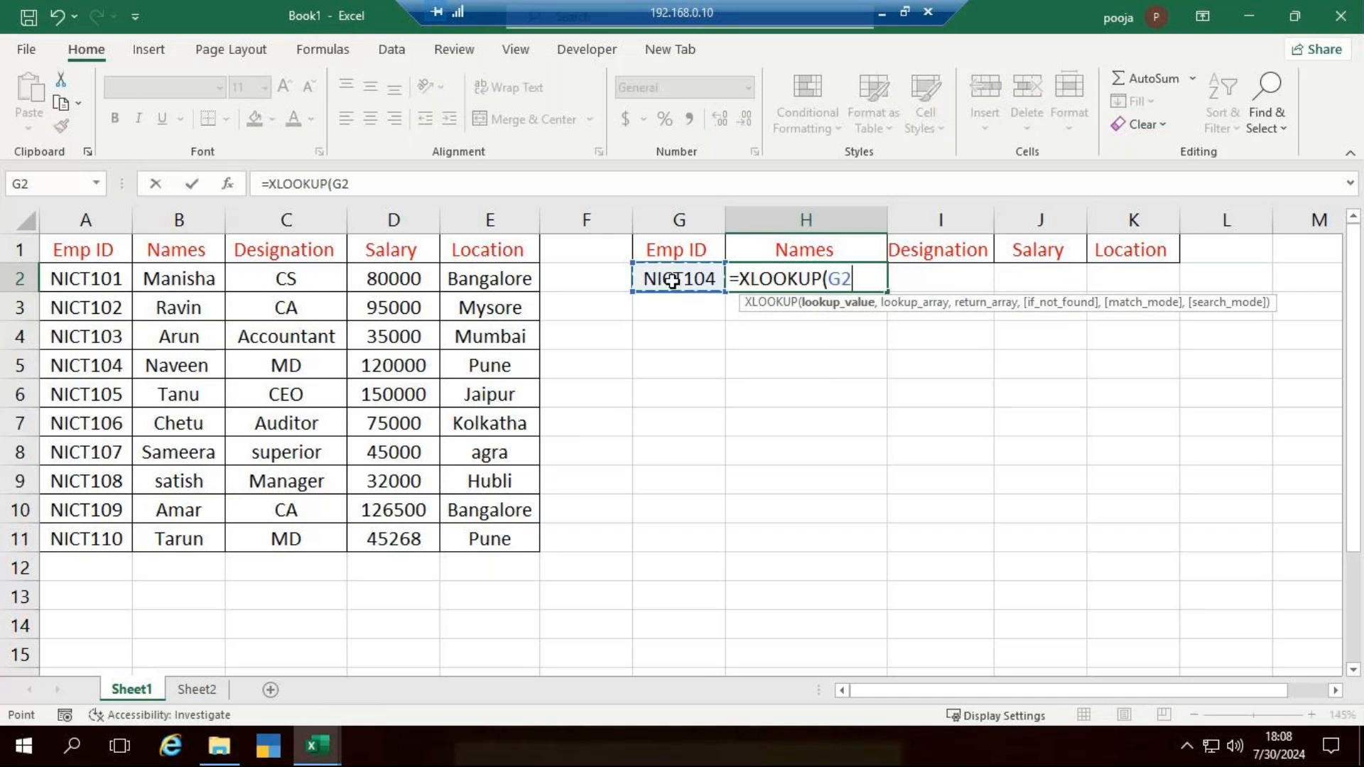
type(",")
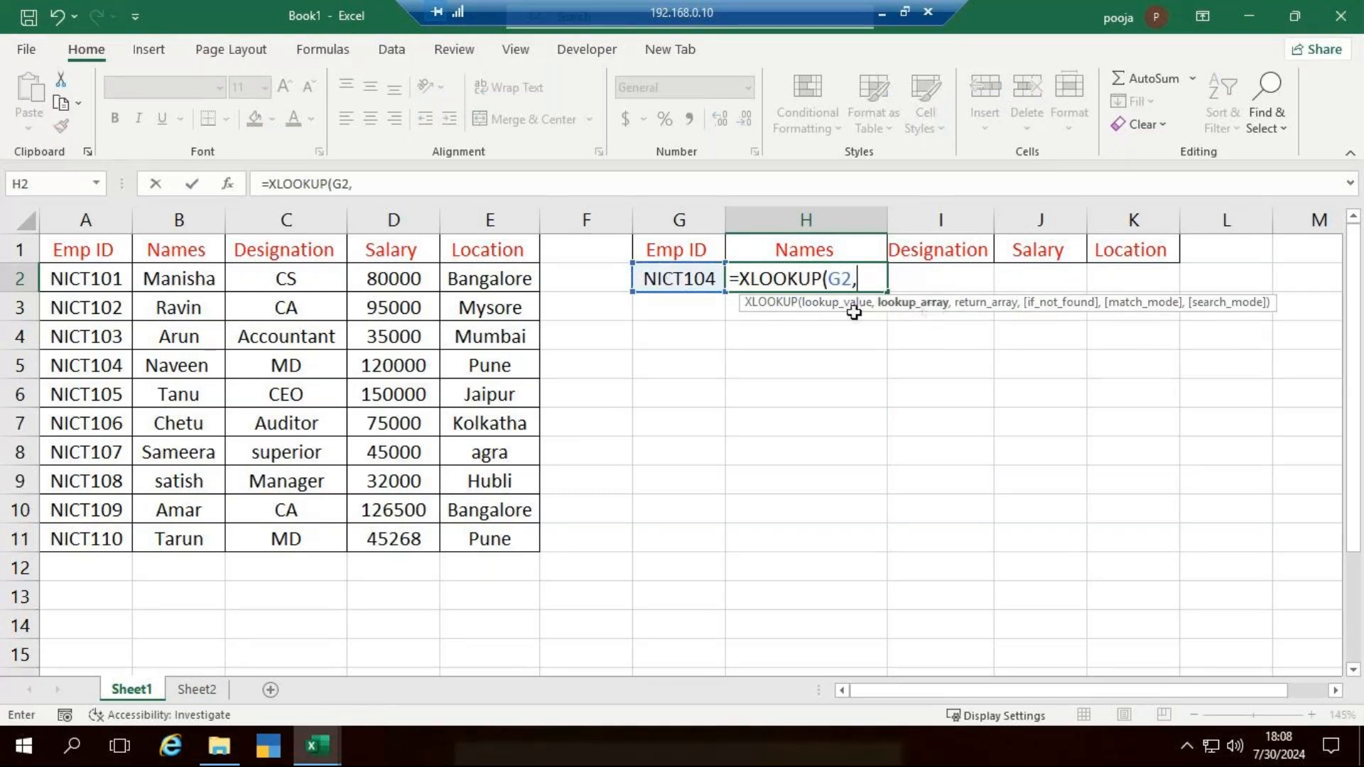
left_click_drag(96, 253, 94, 524)
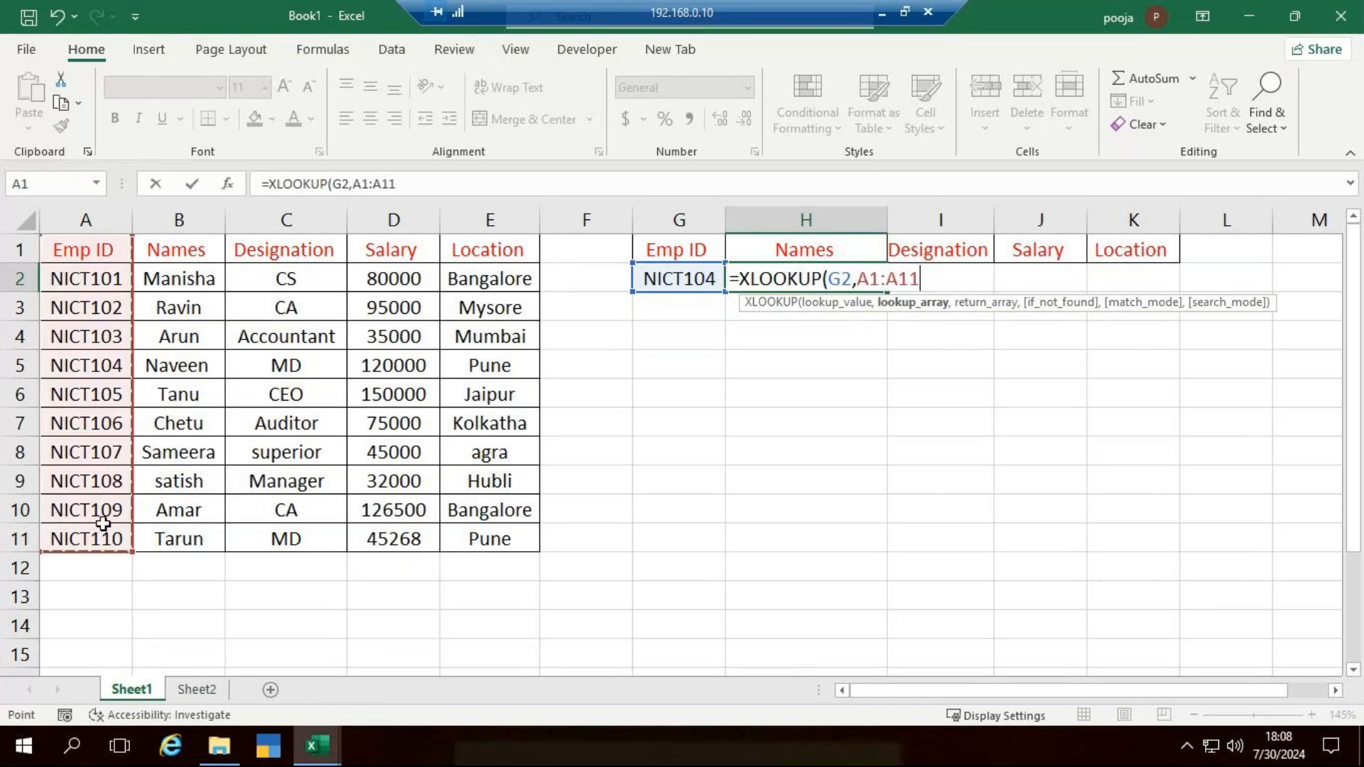
type(",")
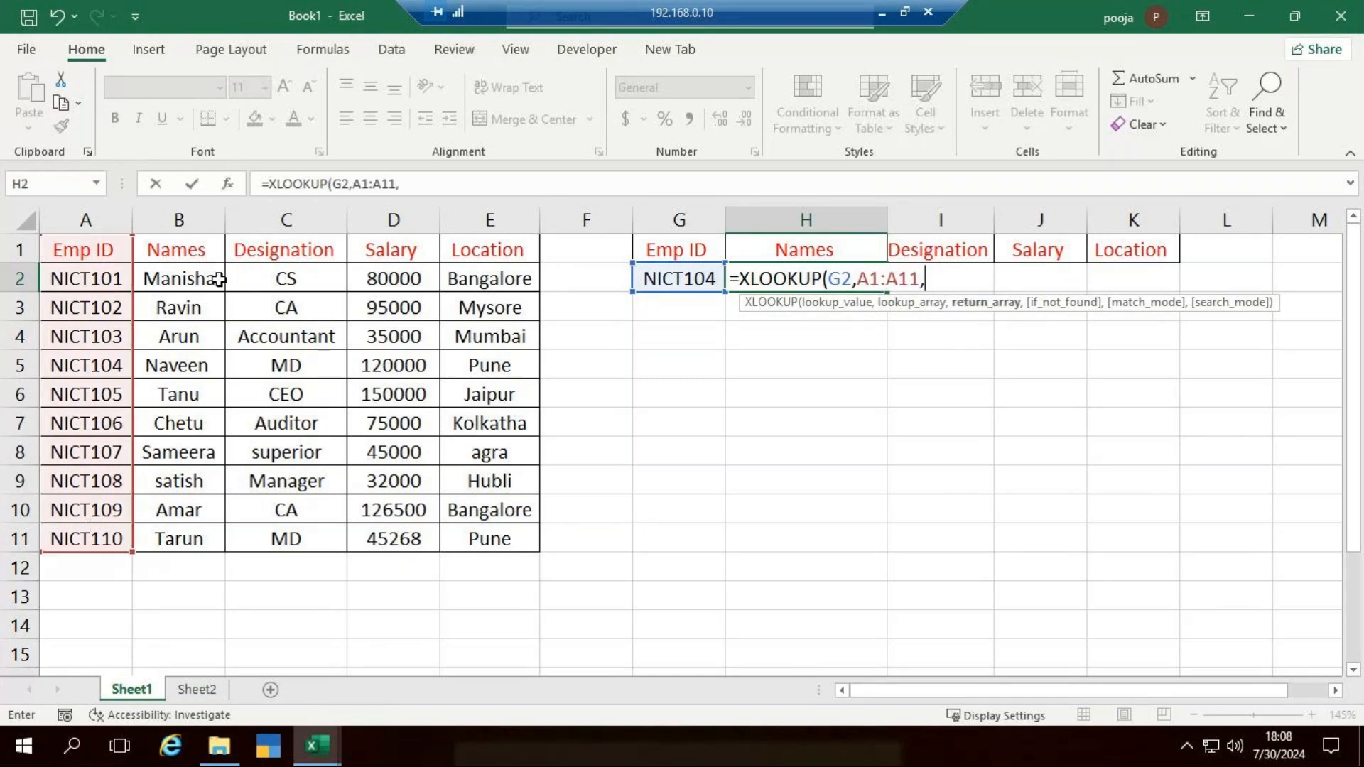
left_click_drag(206, 254, 486, 535)
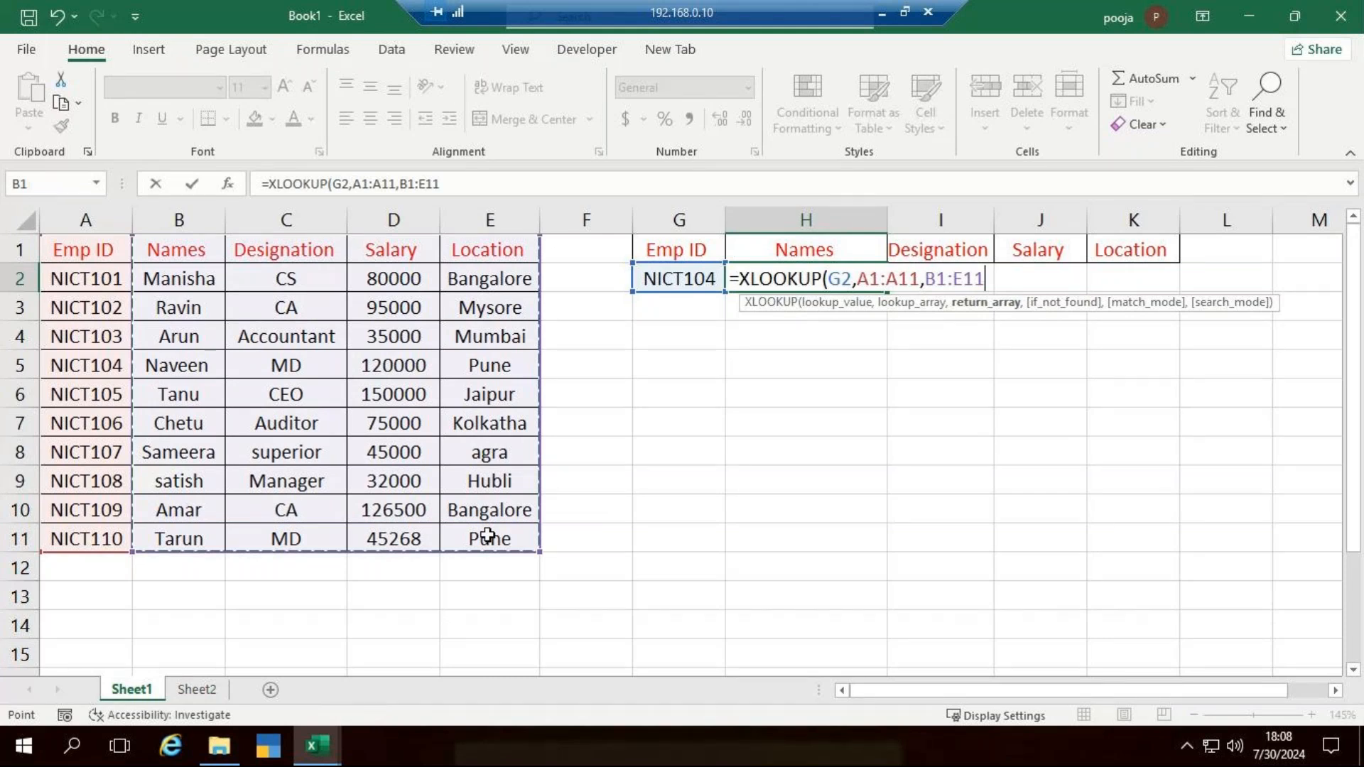
type(")")
key("Return")
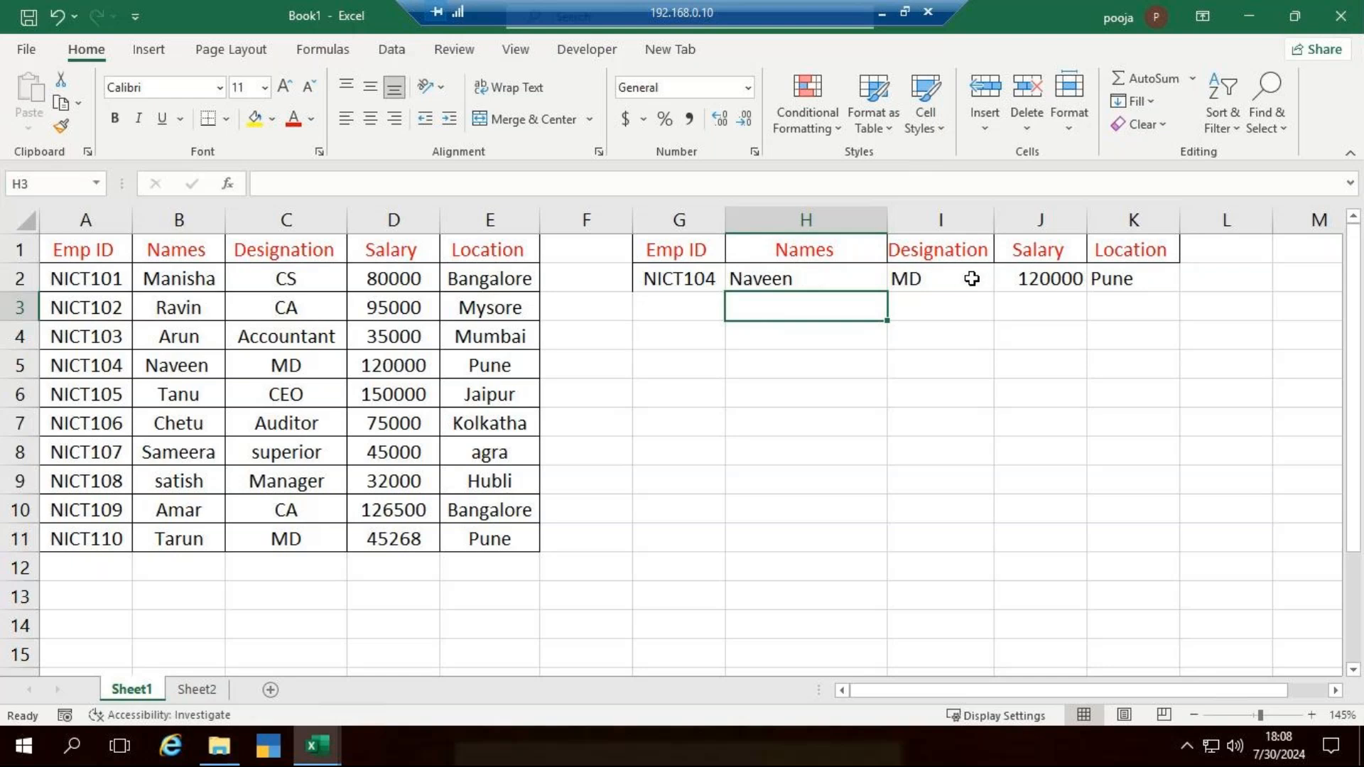
- Change the lookup ID in G2 to NICT108
double_click(719, 278)
key("BackSpace")
type("8")
key("Return")
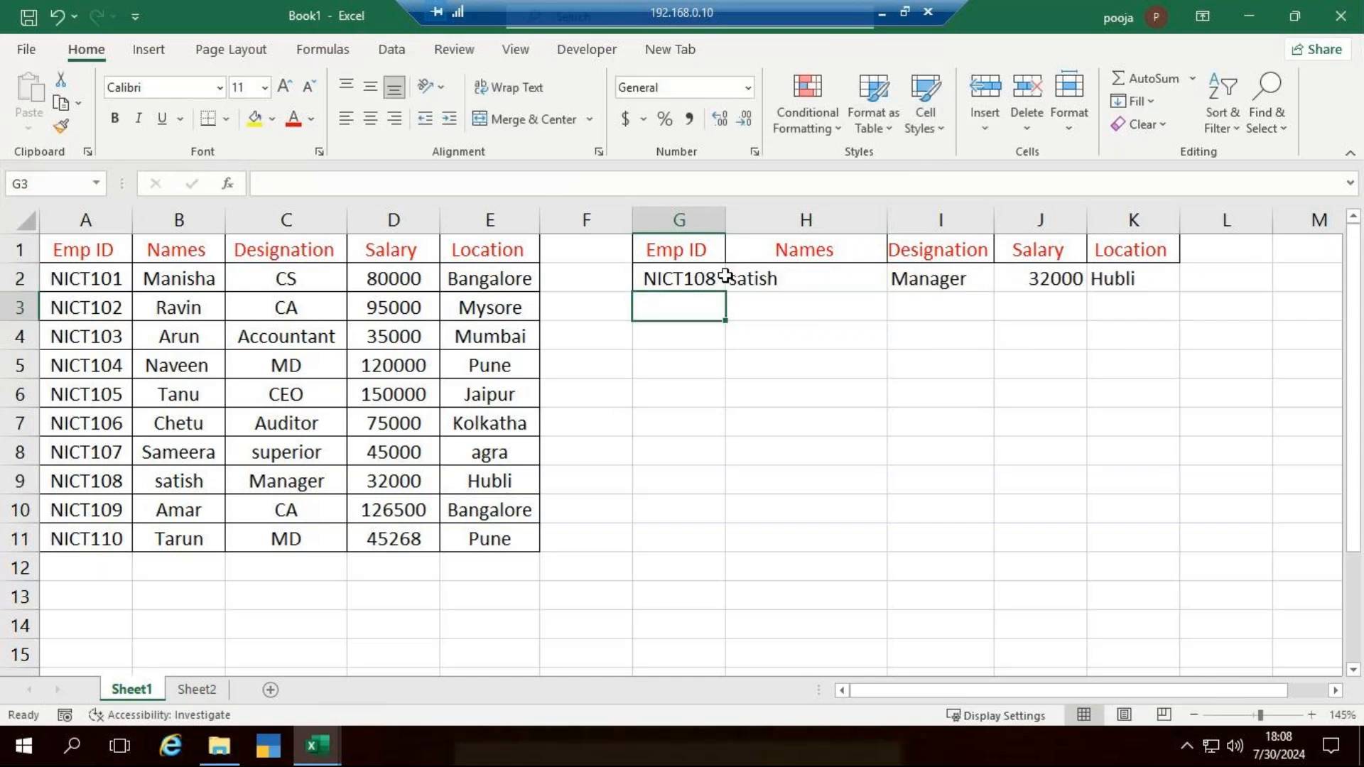
- Compare the NICT108 row of the source table with the lookup results and review the XLOOKUP formula in H2
left_click(182, 481)
left_click(286, 482)
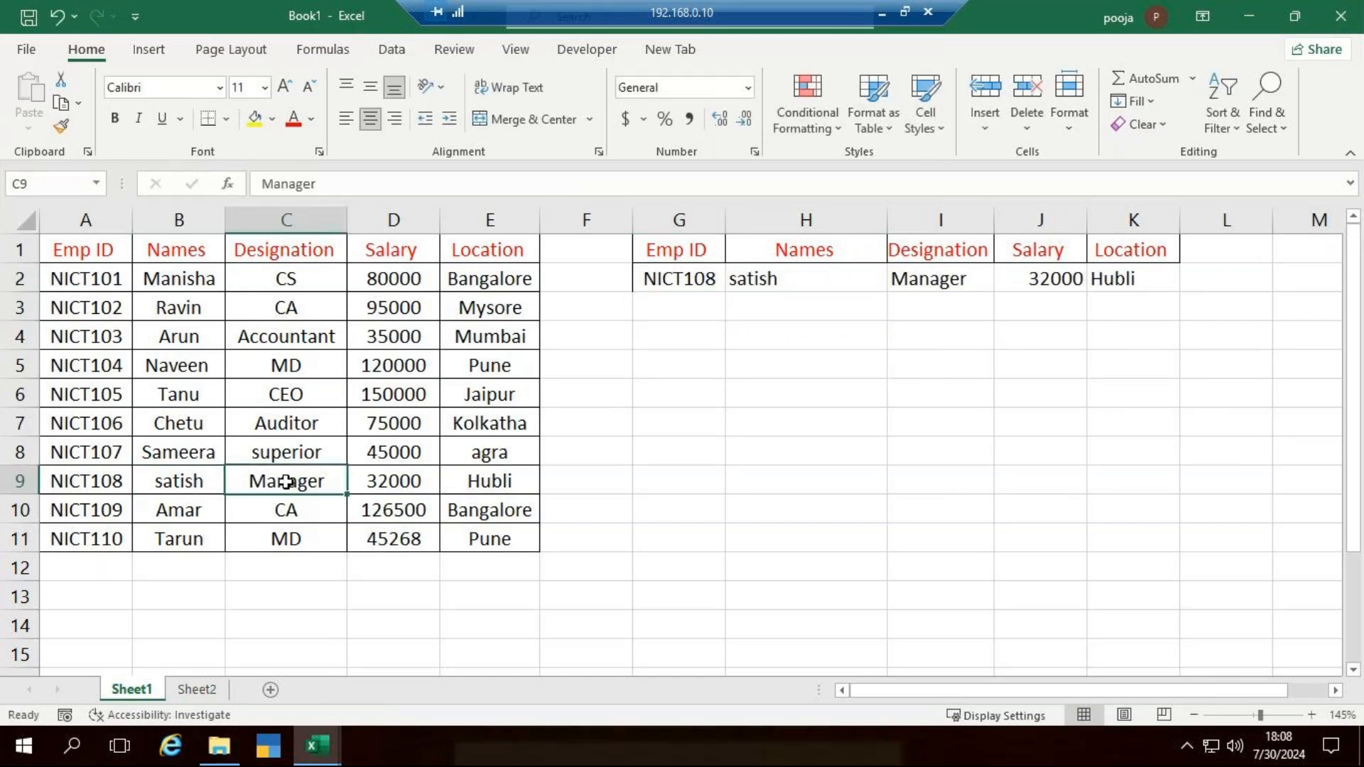
left_click(361, 482)
left_click(521, 483)
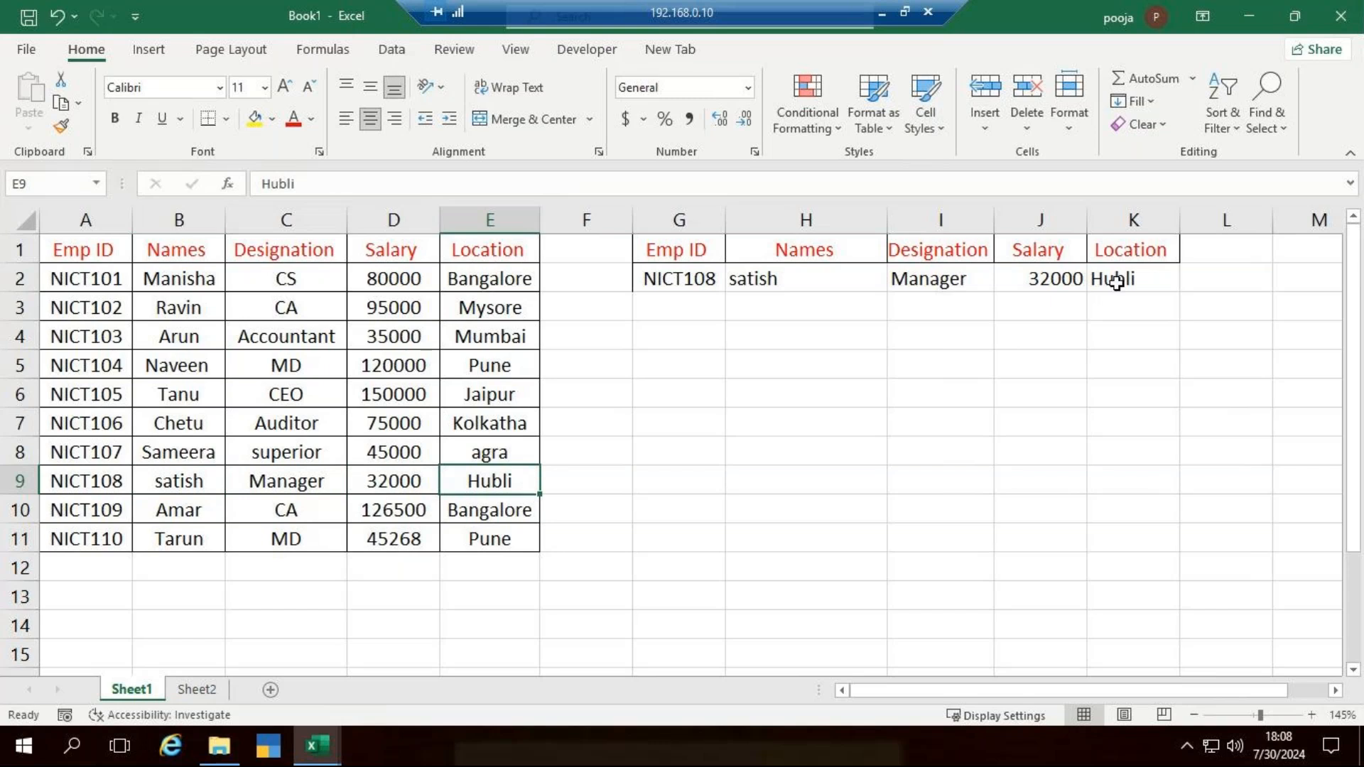
left_click(801, 278)
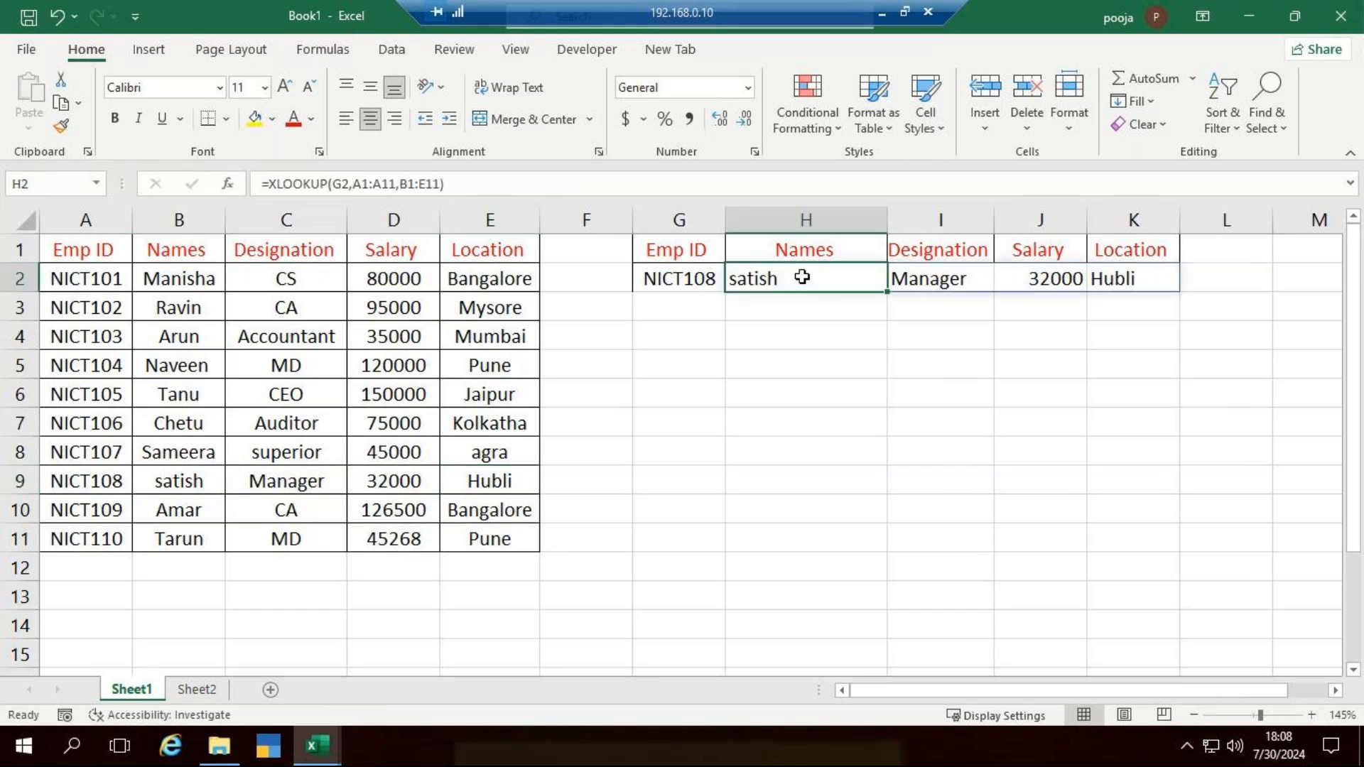
double_click(802, 278)
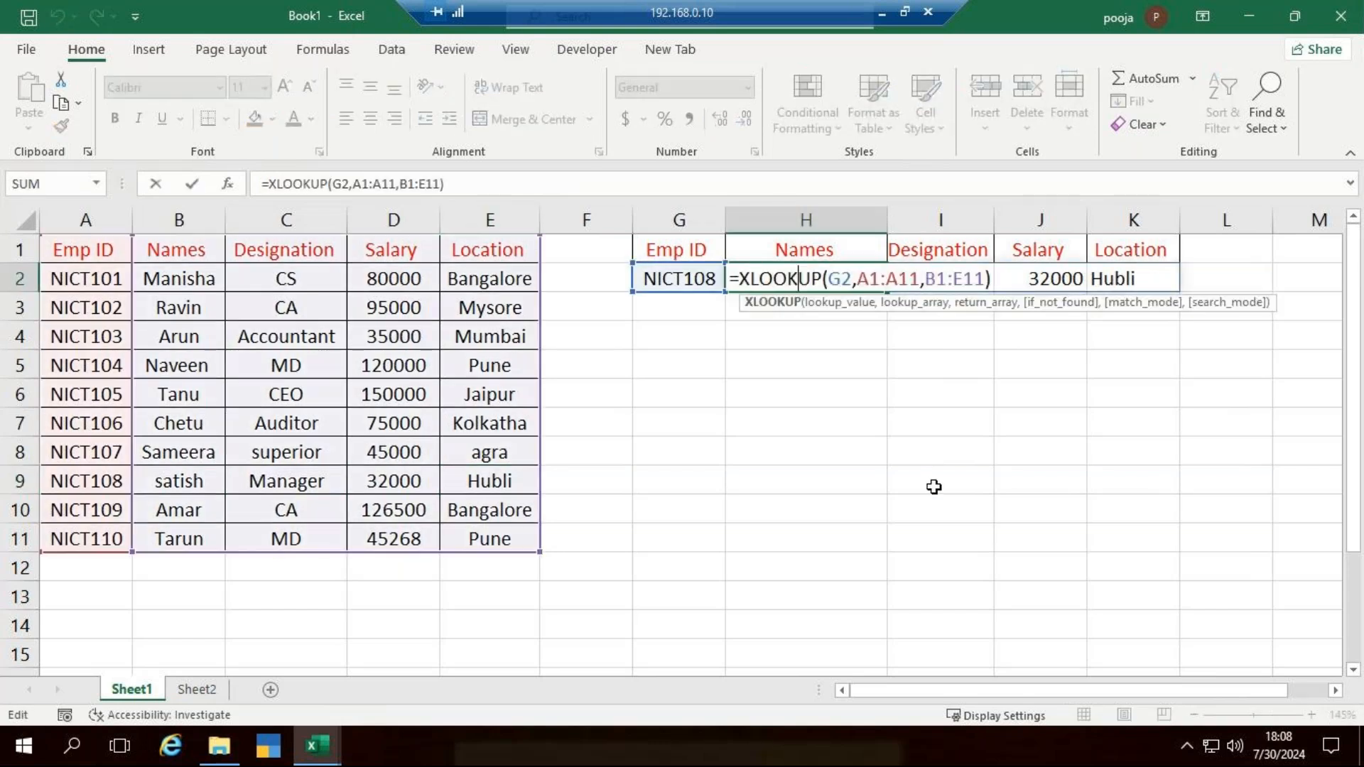
key("ctrl+Return")
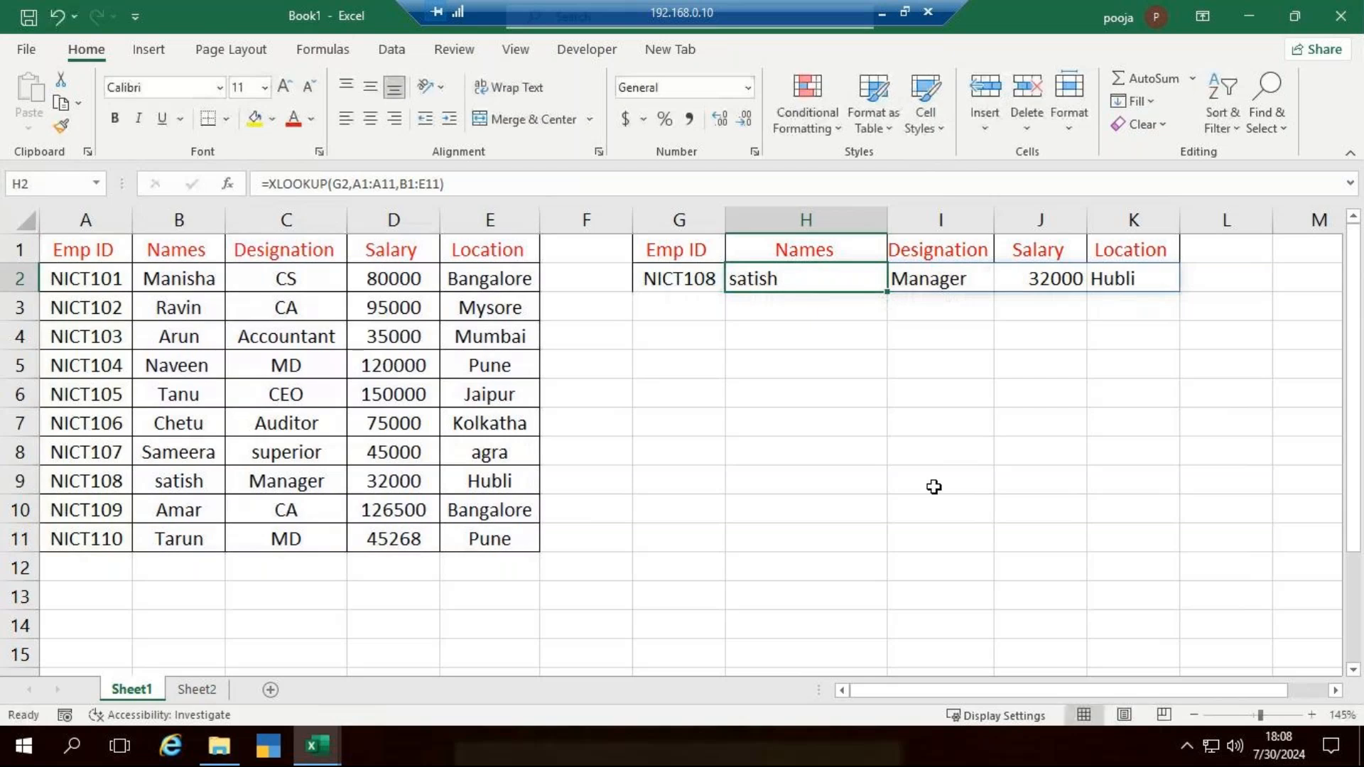
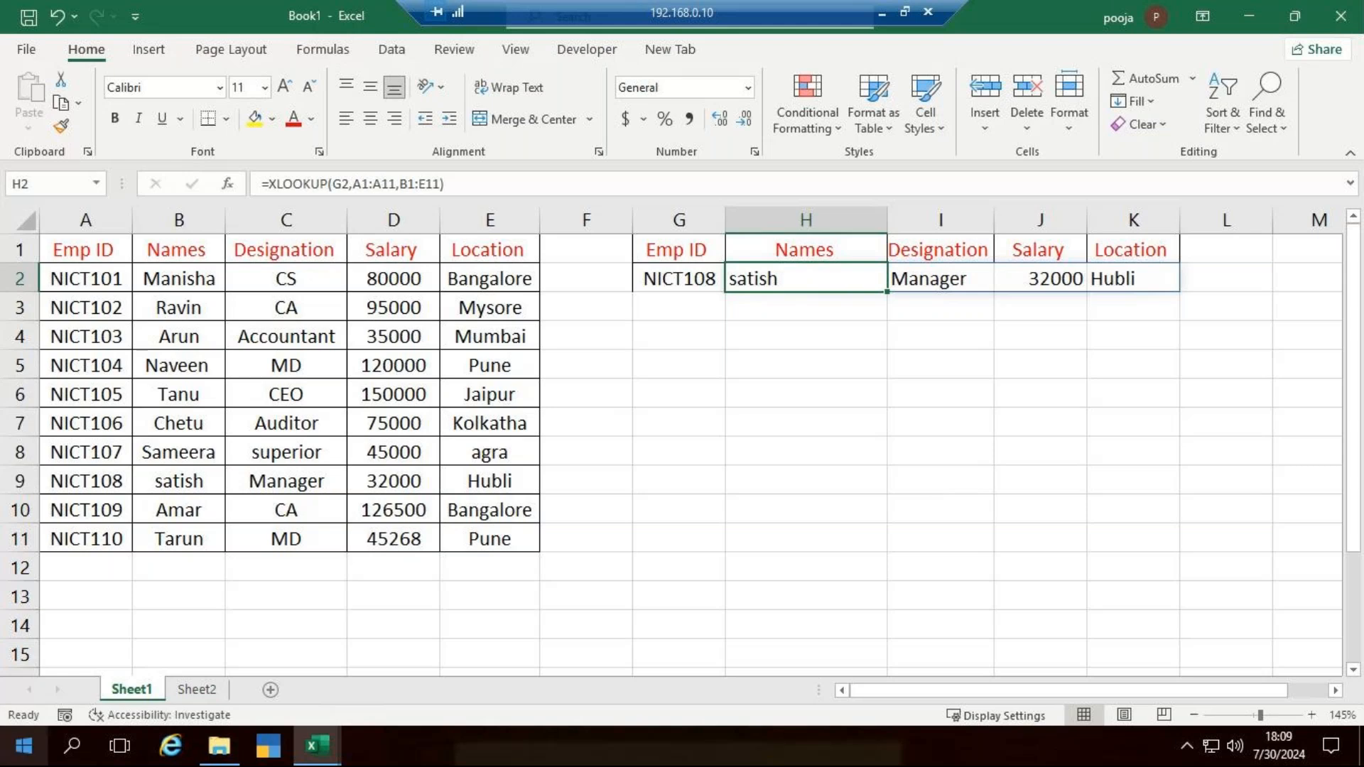
- Add a new worksheet, enter the heading EMP_Name in A1 and widen column A to fit it
left_click(270, 690)
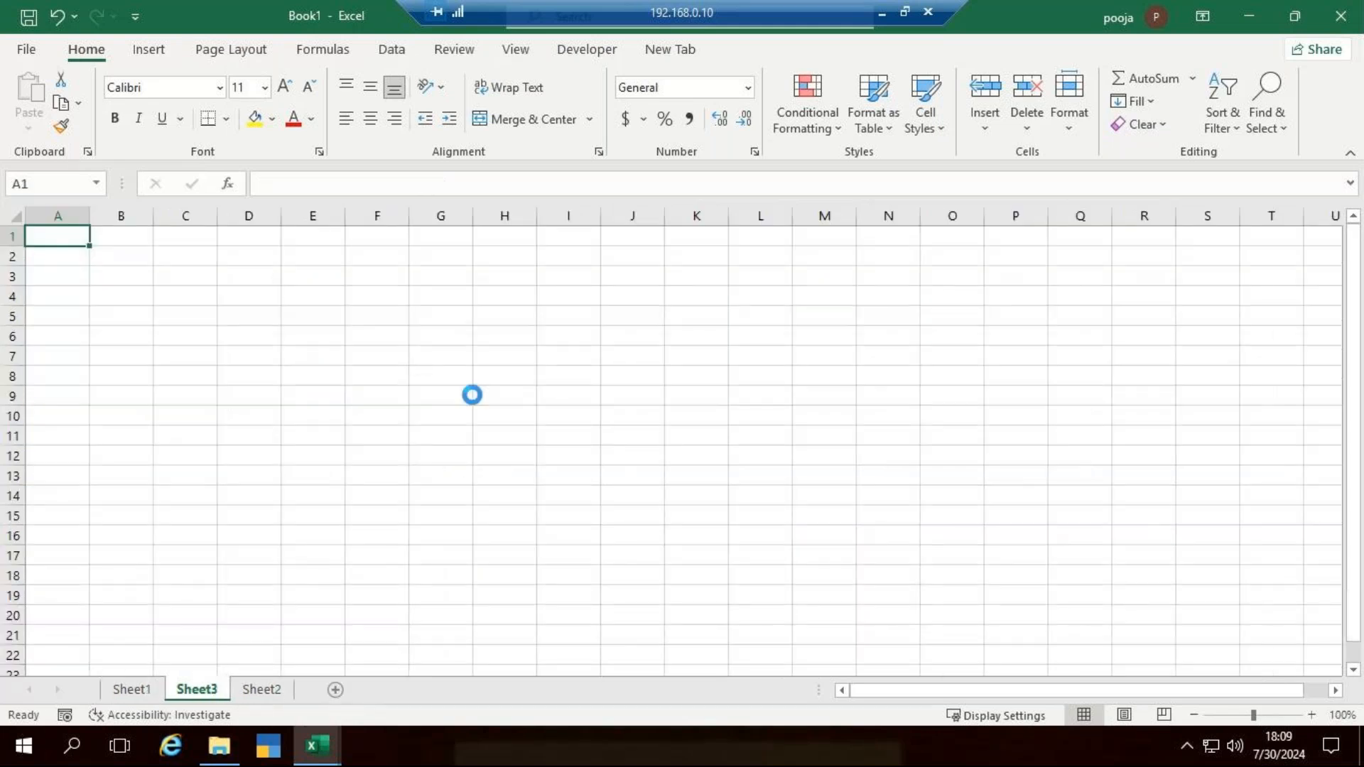
scroll(475, 391, "up", 5, "ctrl")
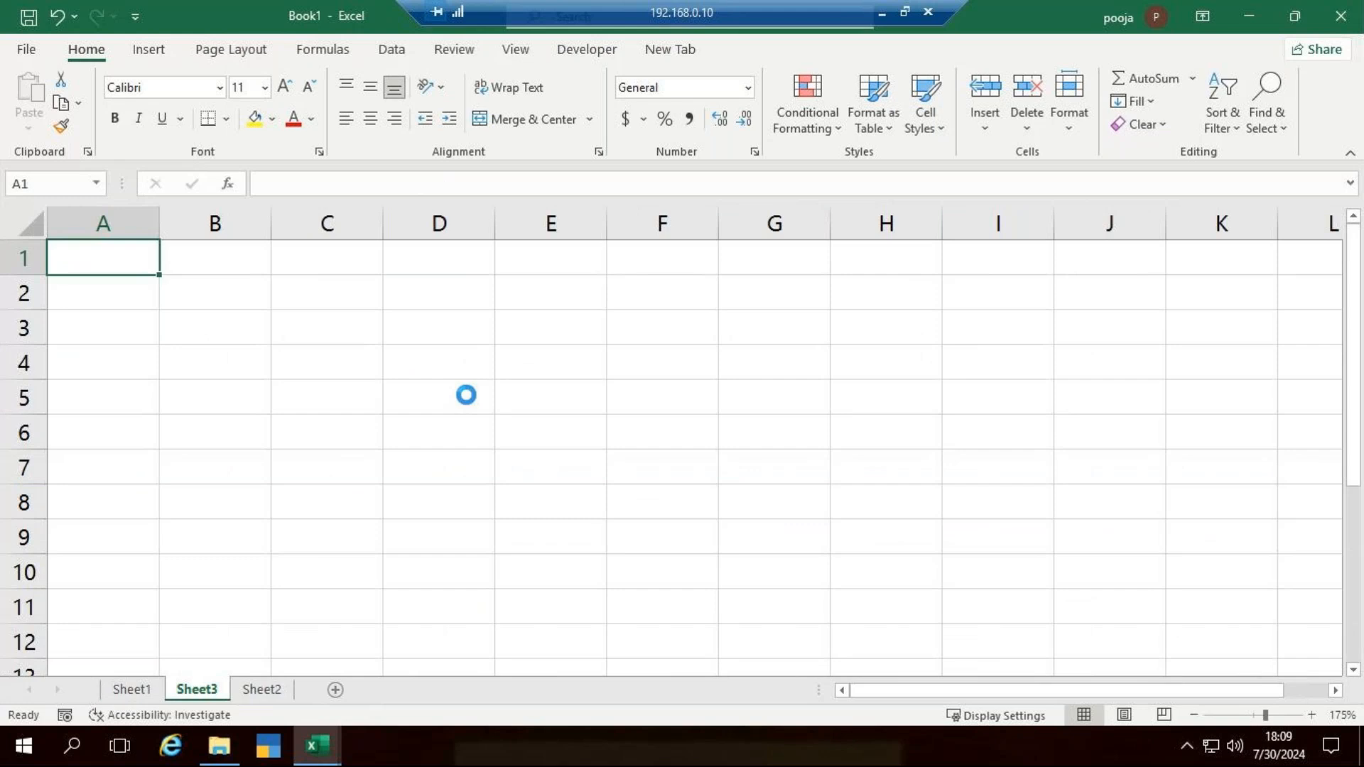
scroll(462, 395, "up", 4, "ctrl")
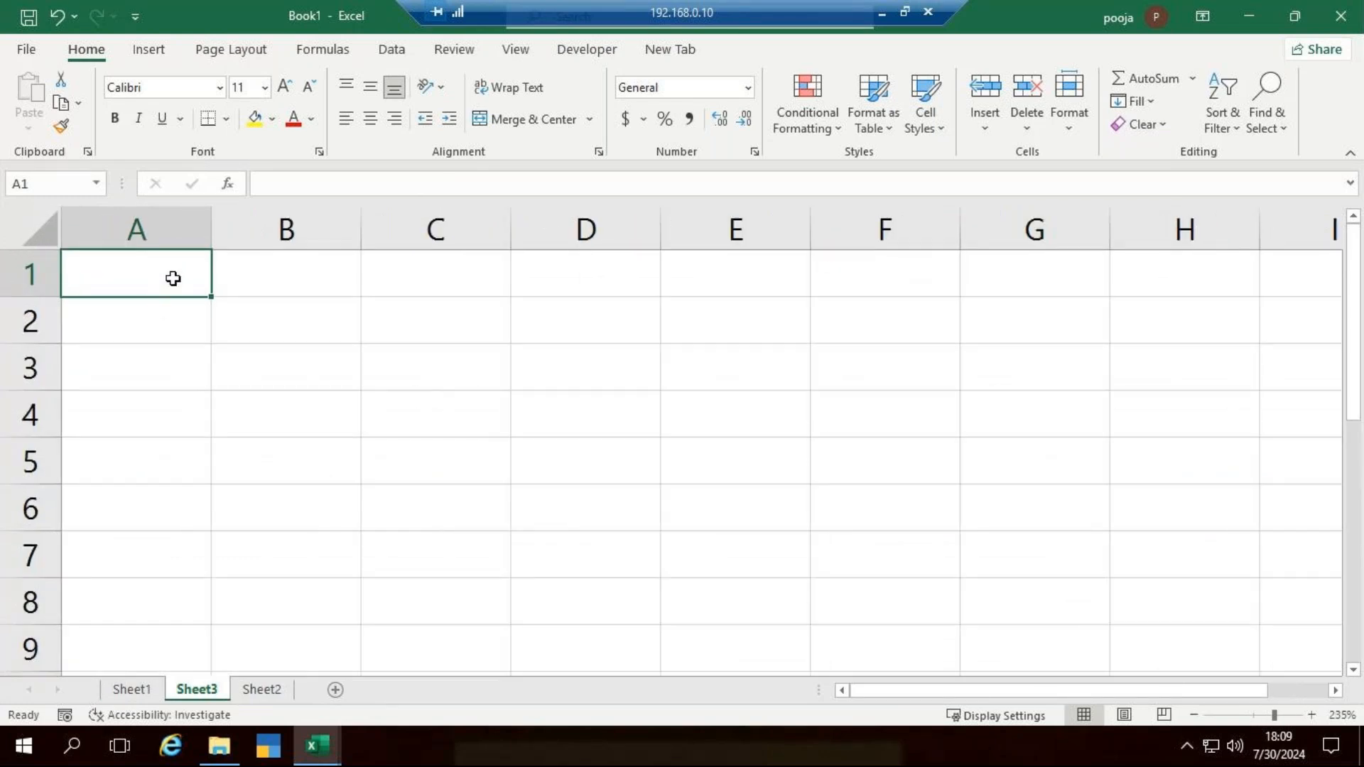
type("EMP")
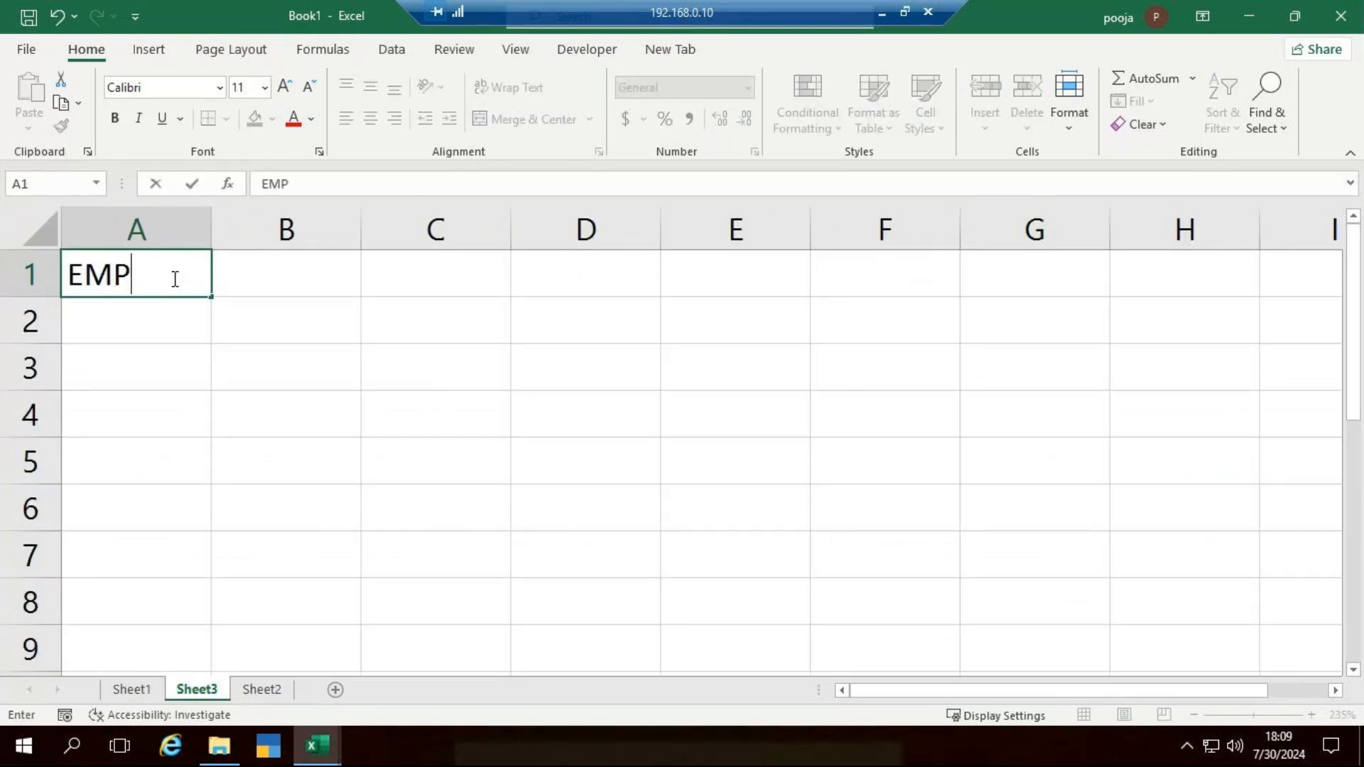
type("_Name")
key("Tab")
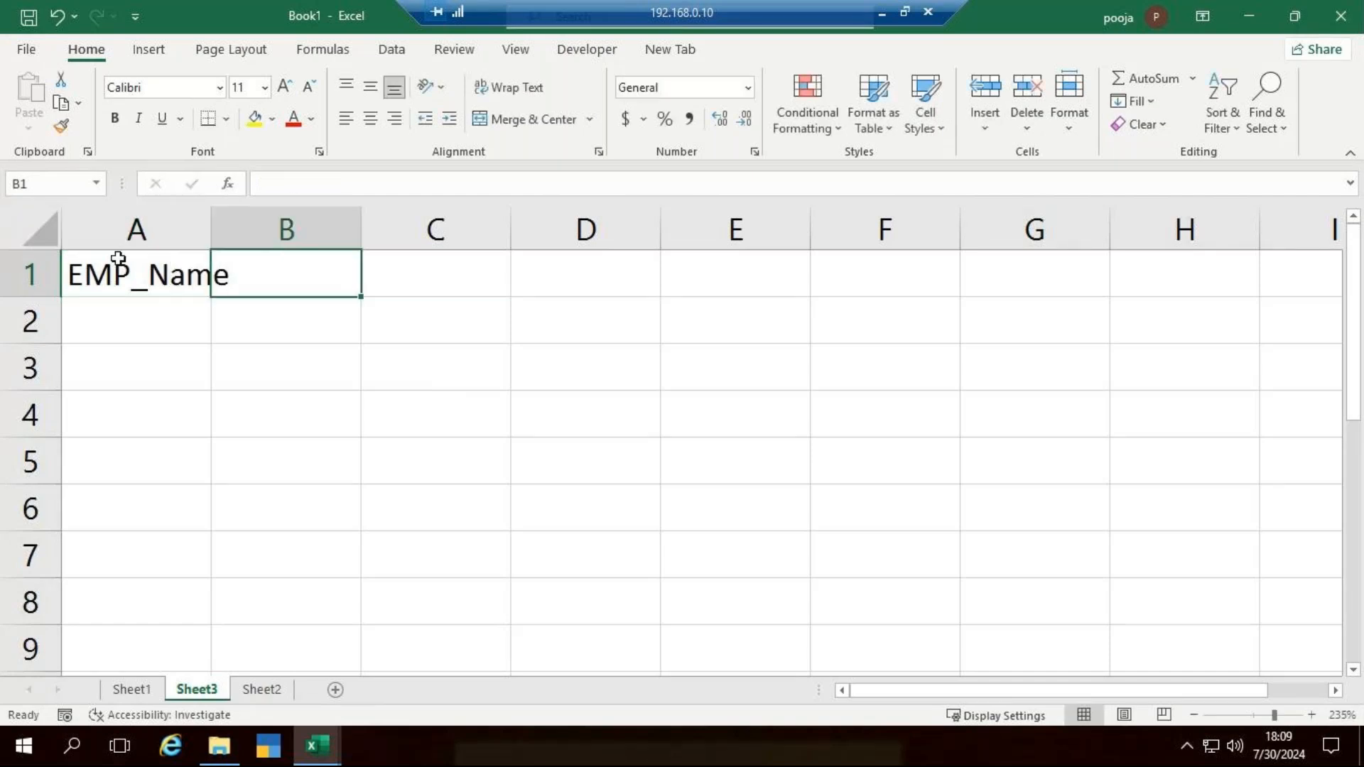
left_click_drag(203, 247, 265, 247)
- Fill A2:A5 under the EMP_Name heading with four employees' first names
left_click(182, 307)
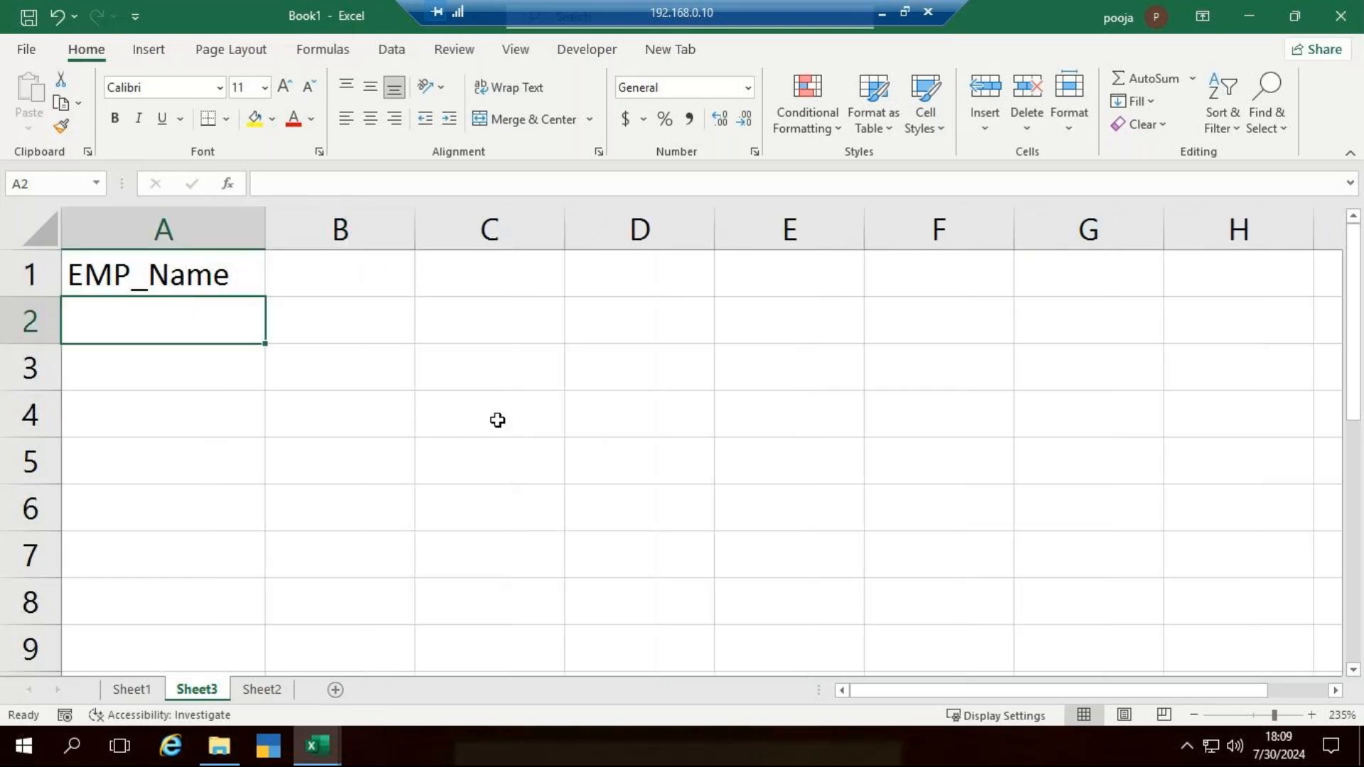
key("F2")
type("Ram")
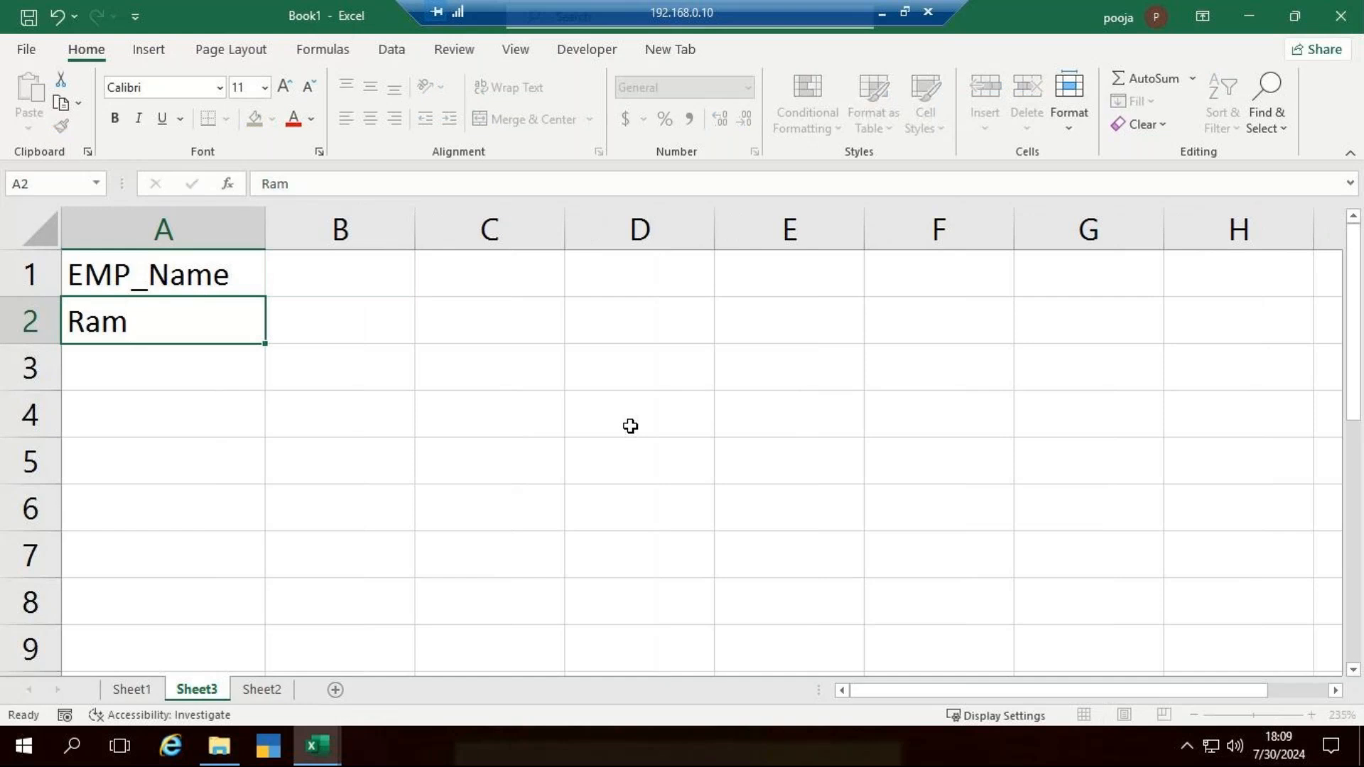
key("Return")
key("F2")
type("Sham")
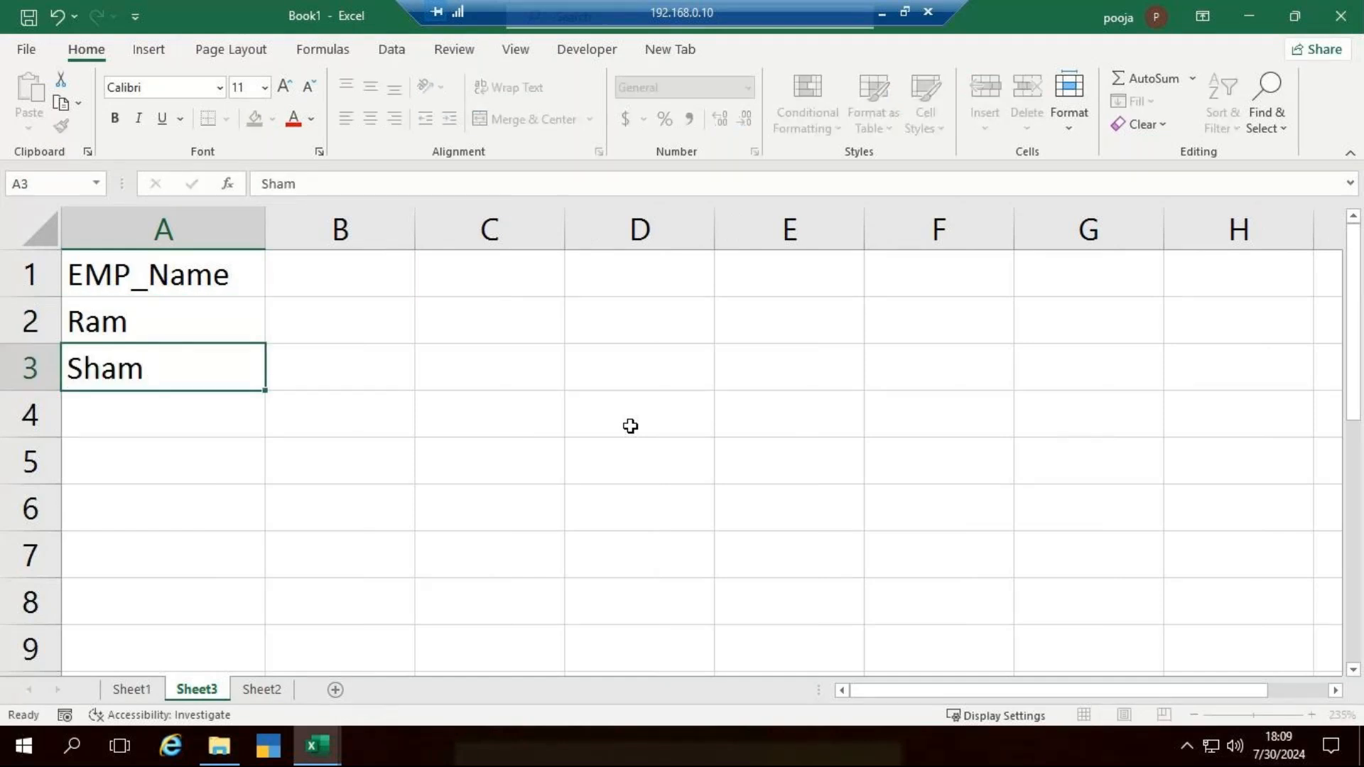
key("Return")
key("F2")
type("Bhim")
key("ctrl+Return")
key("Return")
type("Arjun")
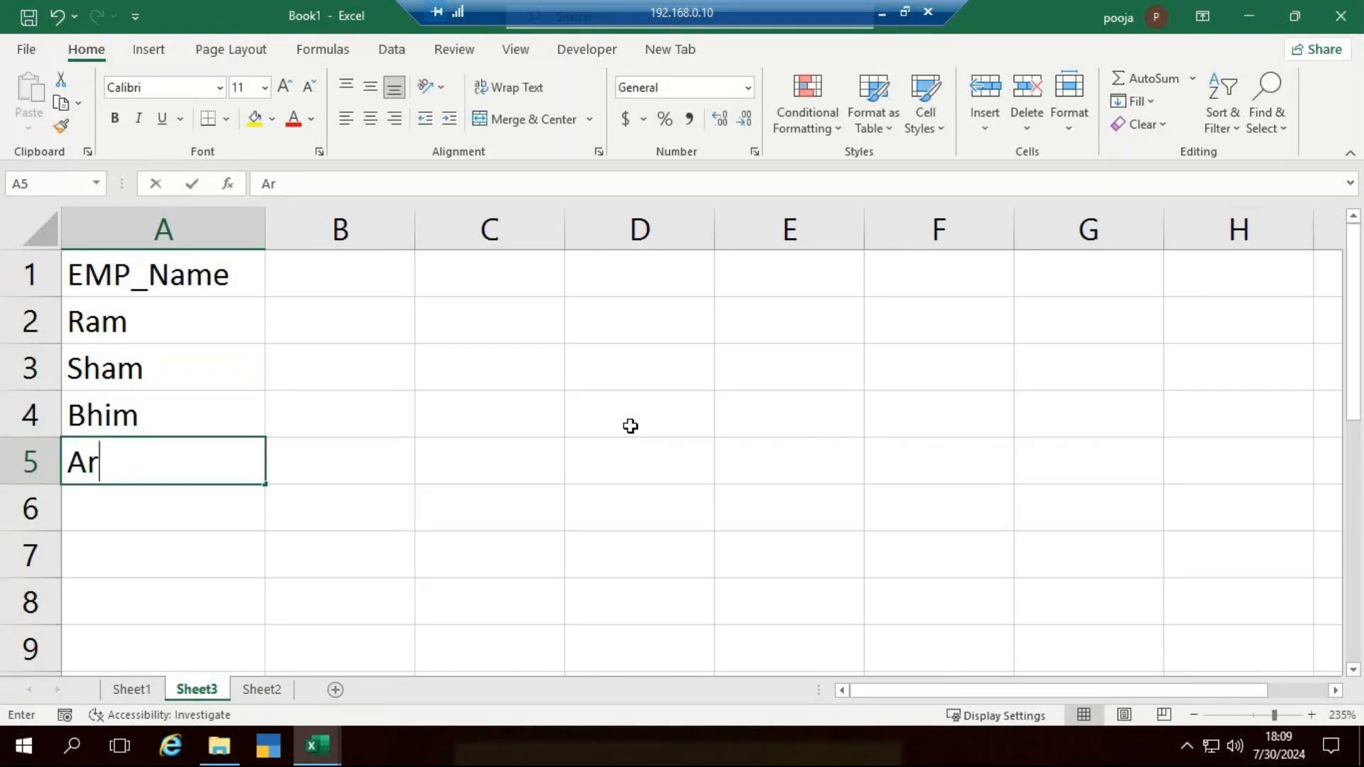
key("ctrl+Return")
key("Return")
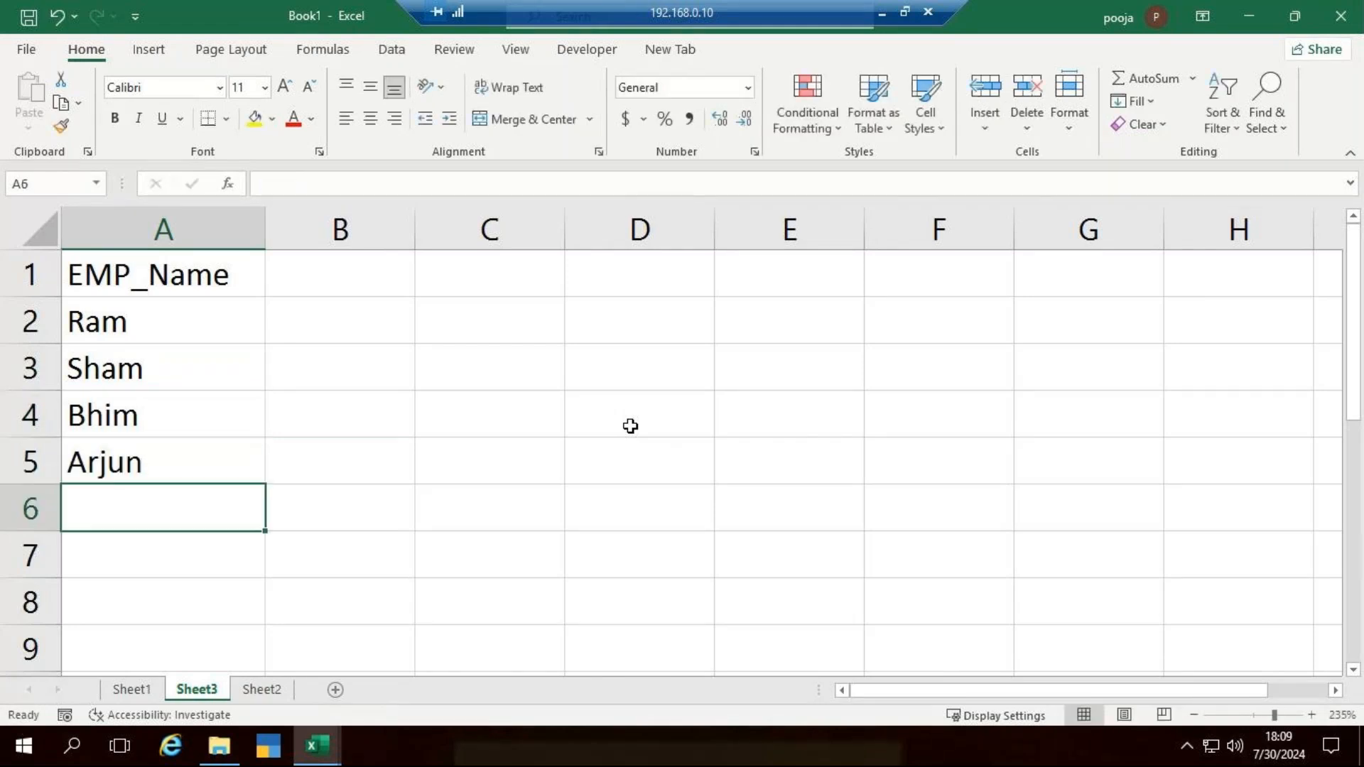
- Enter the headings Log-in in B1 and Loh-out in C1
key("Right")
key("Up")
key("Up")
key("Up")
key("Up")
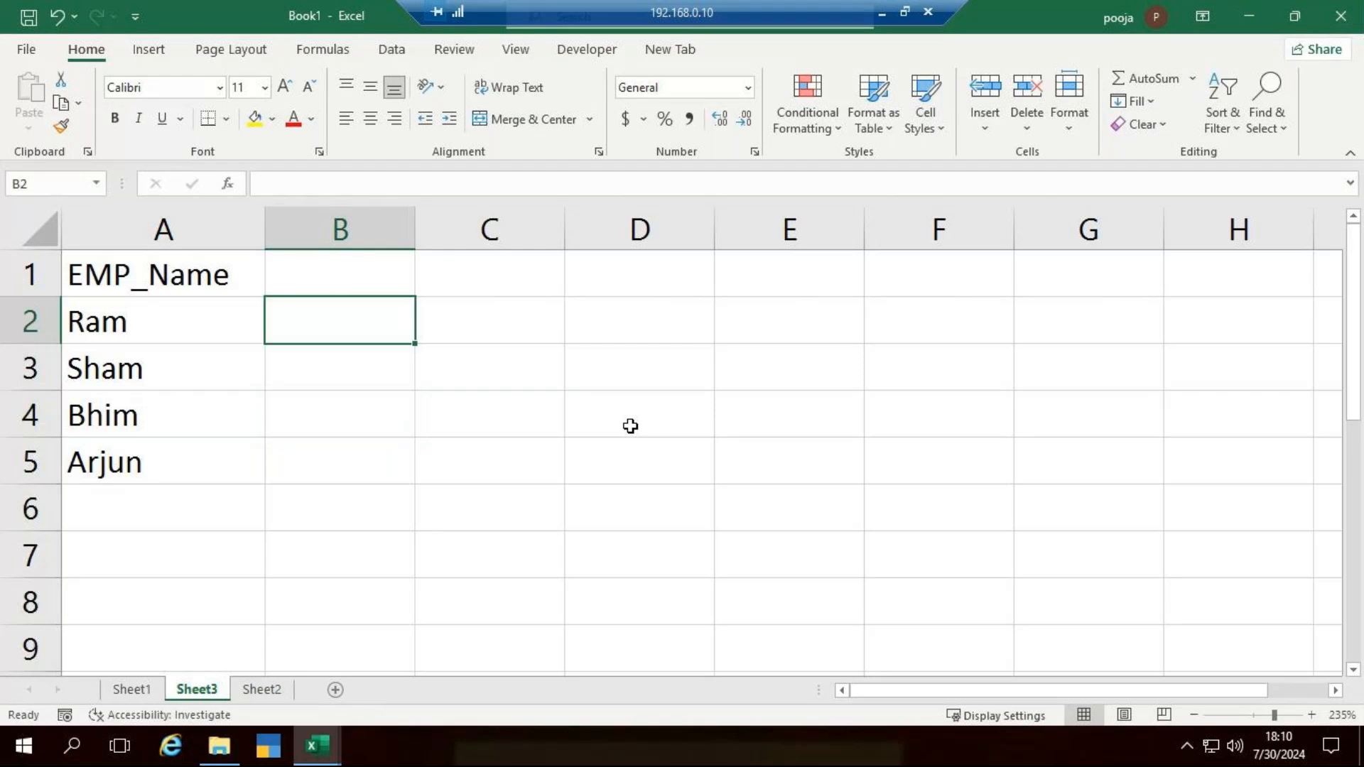
key("Up")
type("Log-")
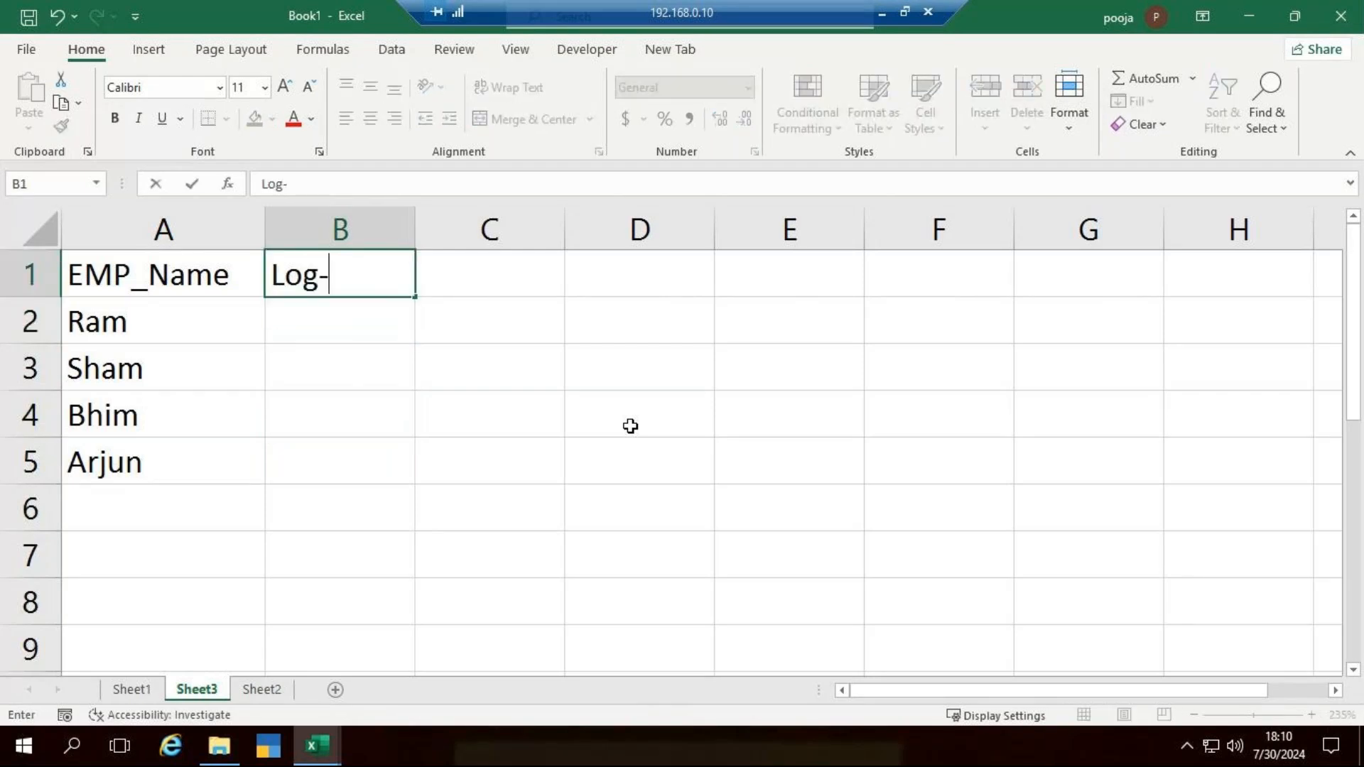
type("in")
key("Tab")
type("Loh")
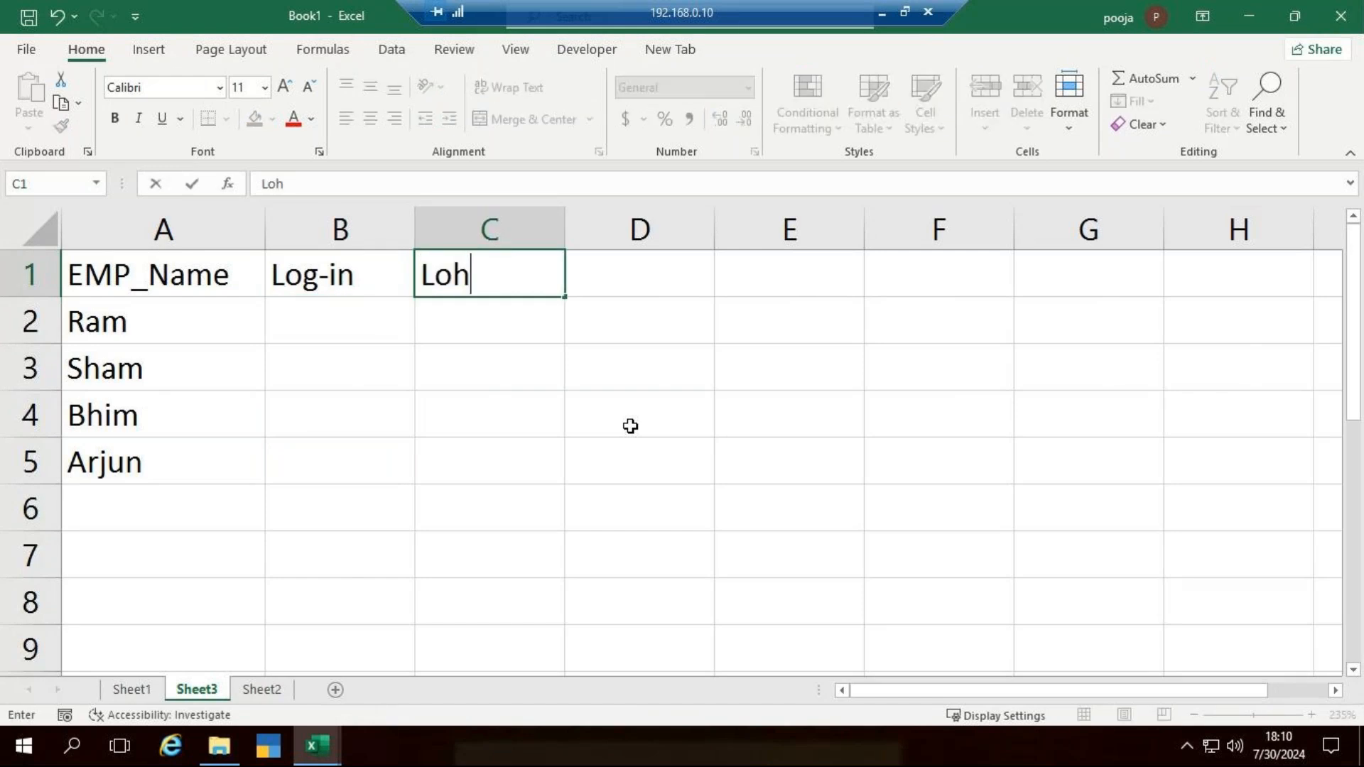
type("-out")
key("ctrl+Return")
key("Tab")
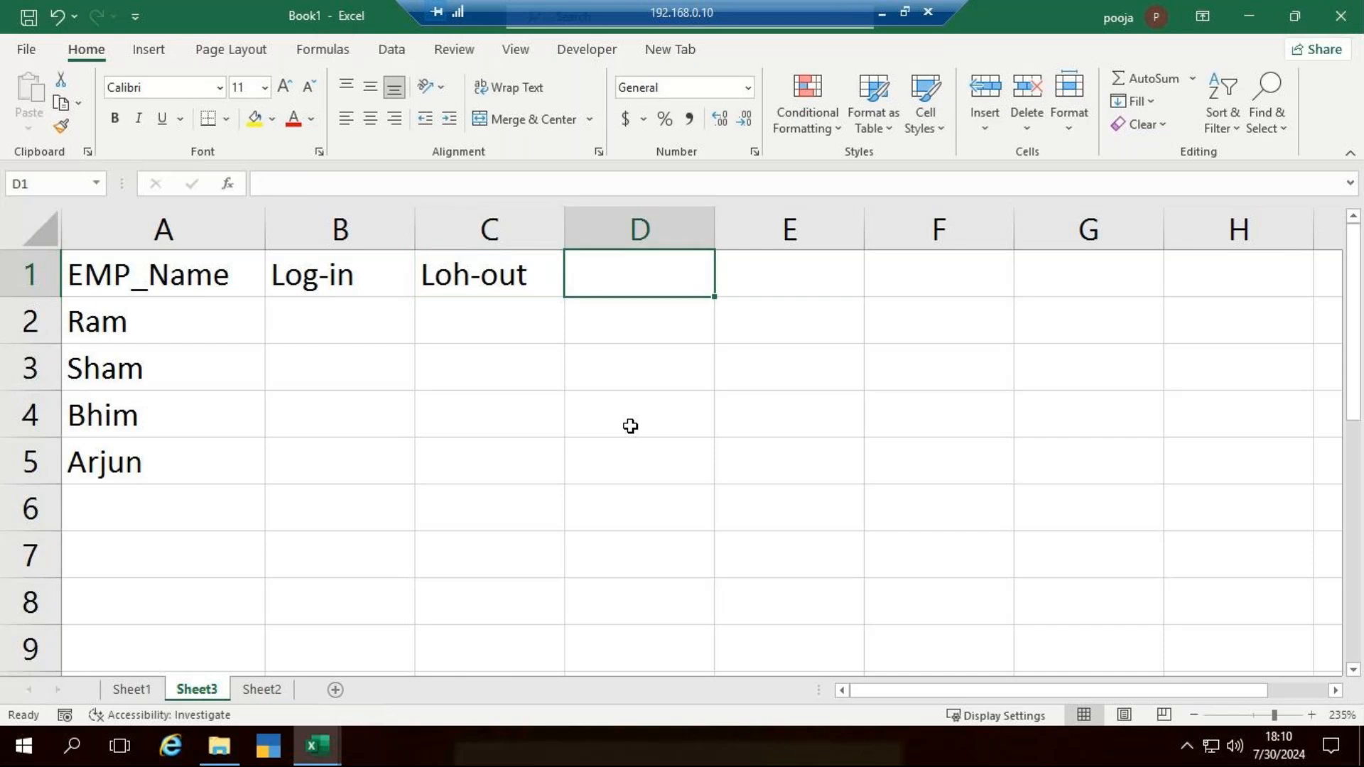
- Enter the heading No of hours in D1 and widen column D to fit it
type("No ")
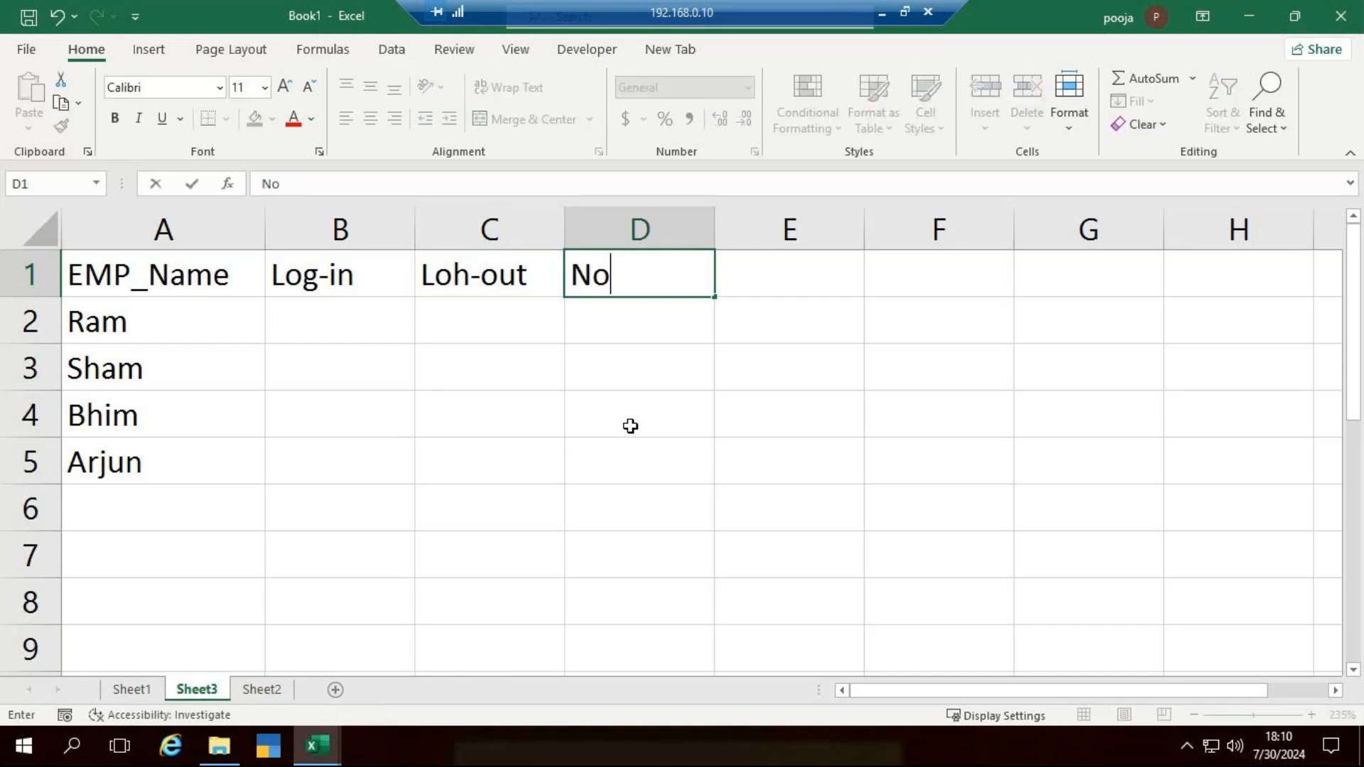
type("of hours")
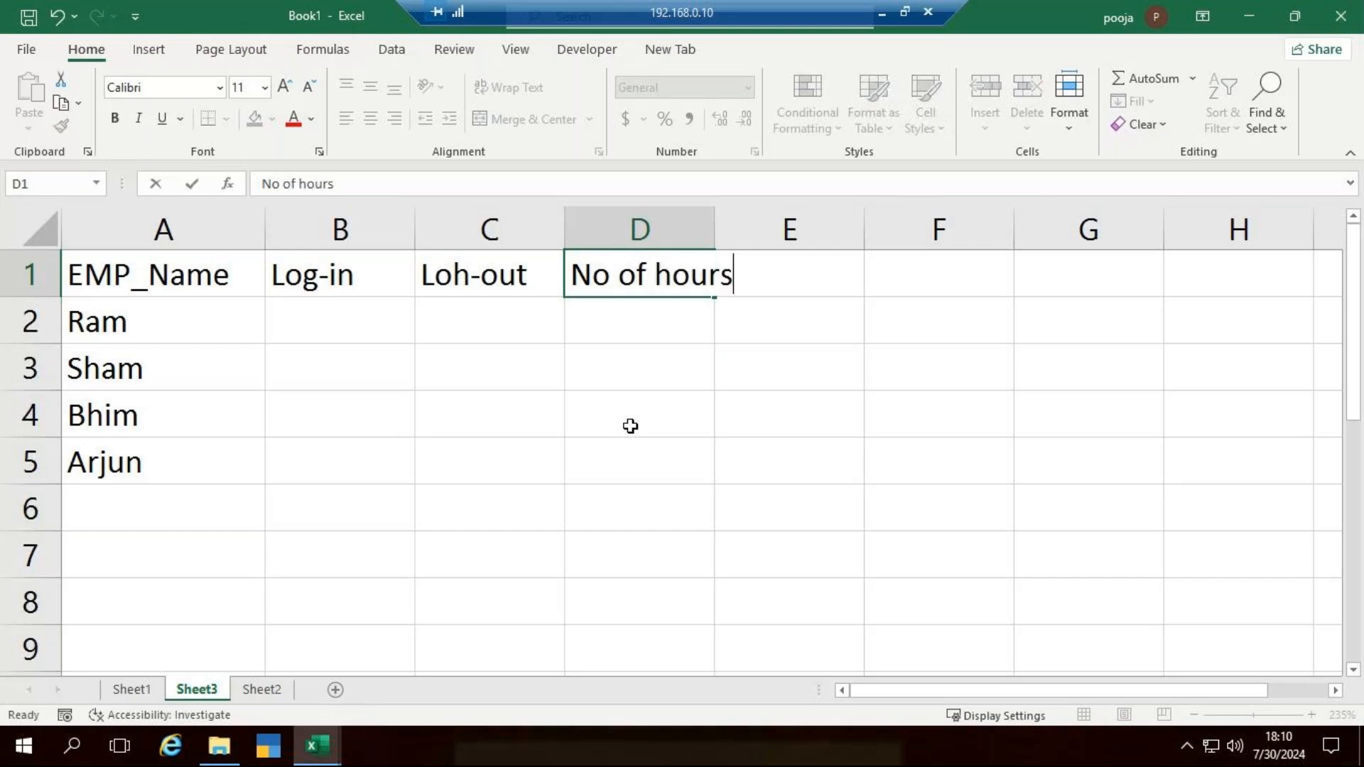
key("Return")
left_click_drag(714, 229, 774, 247)
left_click(398, 311)
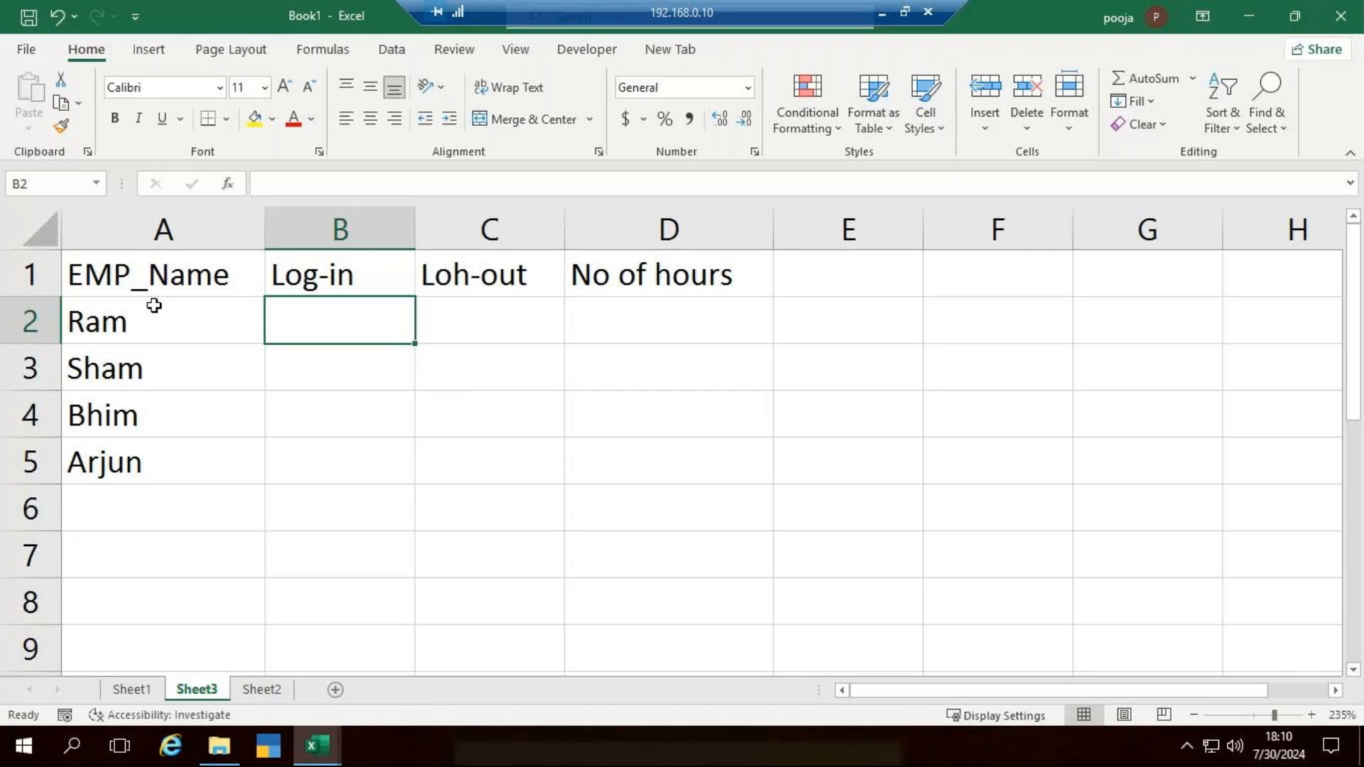
- Insert a blank row above the headings and enter the day Monday in A1
left_click(17, 276)
key("ctrl+shift+plus")
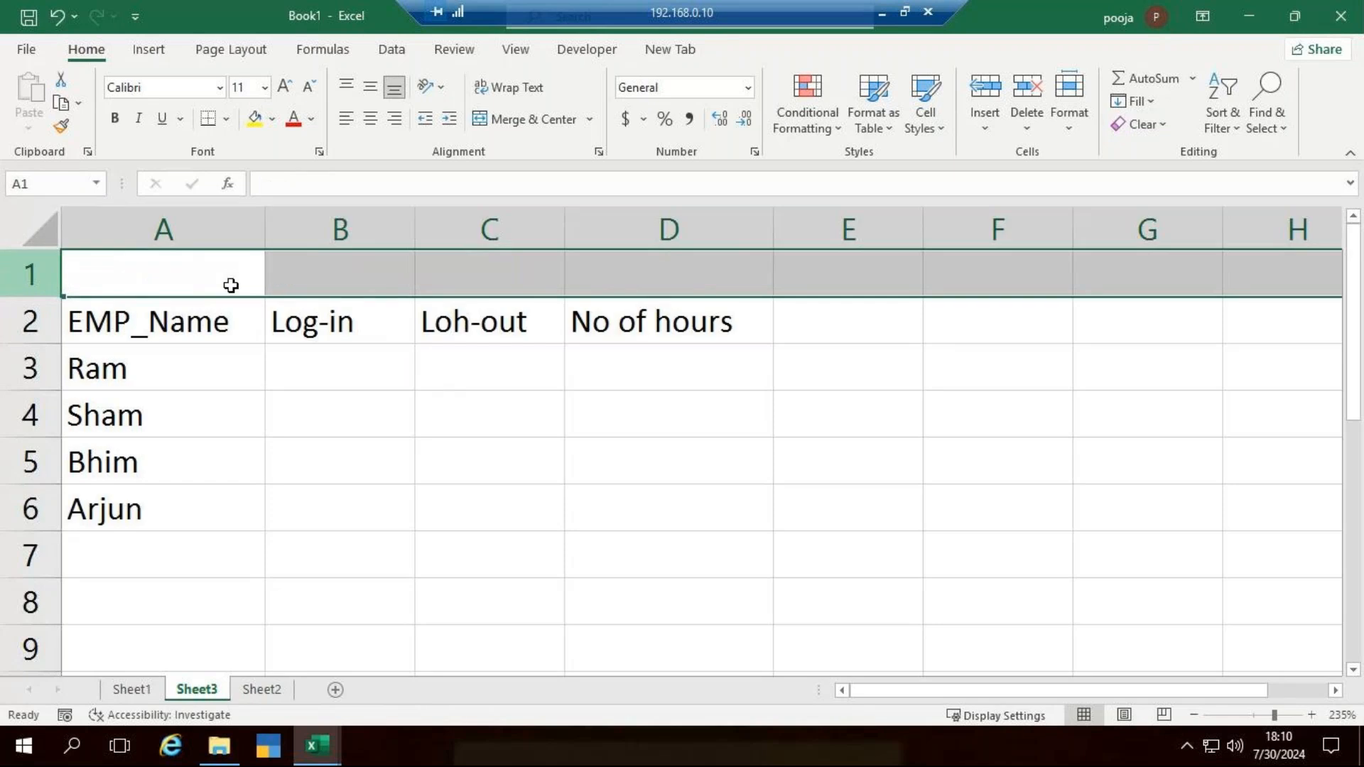
left_click(191, 283)
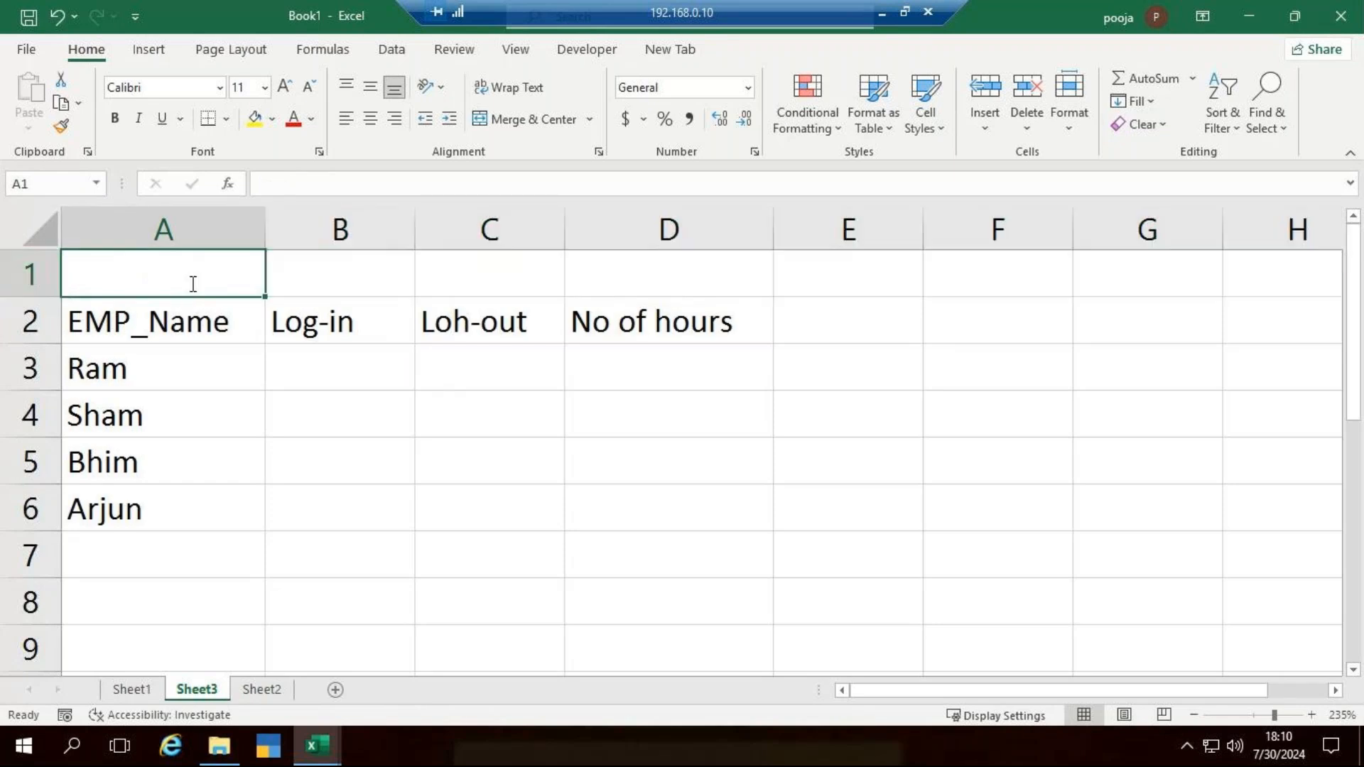
type("MOnday")
key("BackSpace")
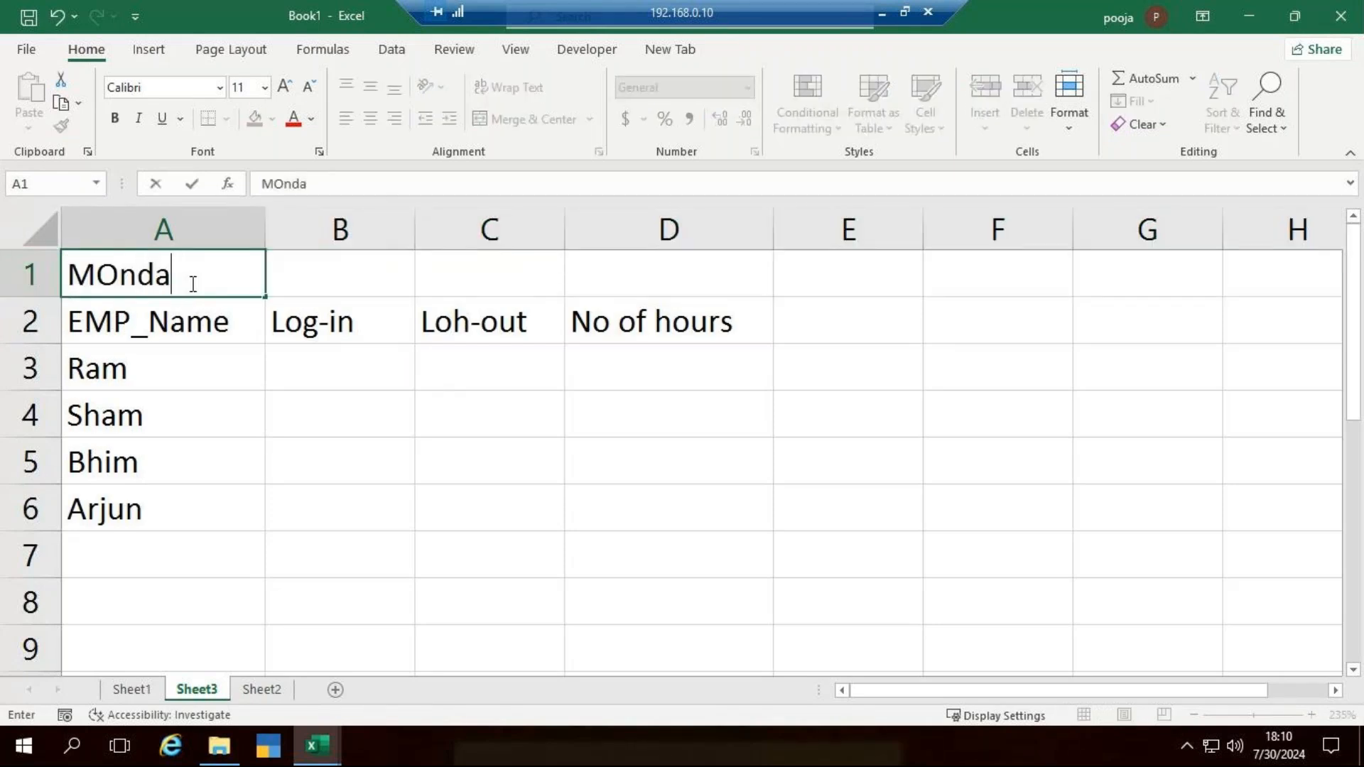
key("BackSpace")
key("BackSpace")
key("BackSpace")
key("BackSpace")
type("ond")
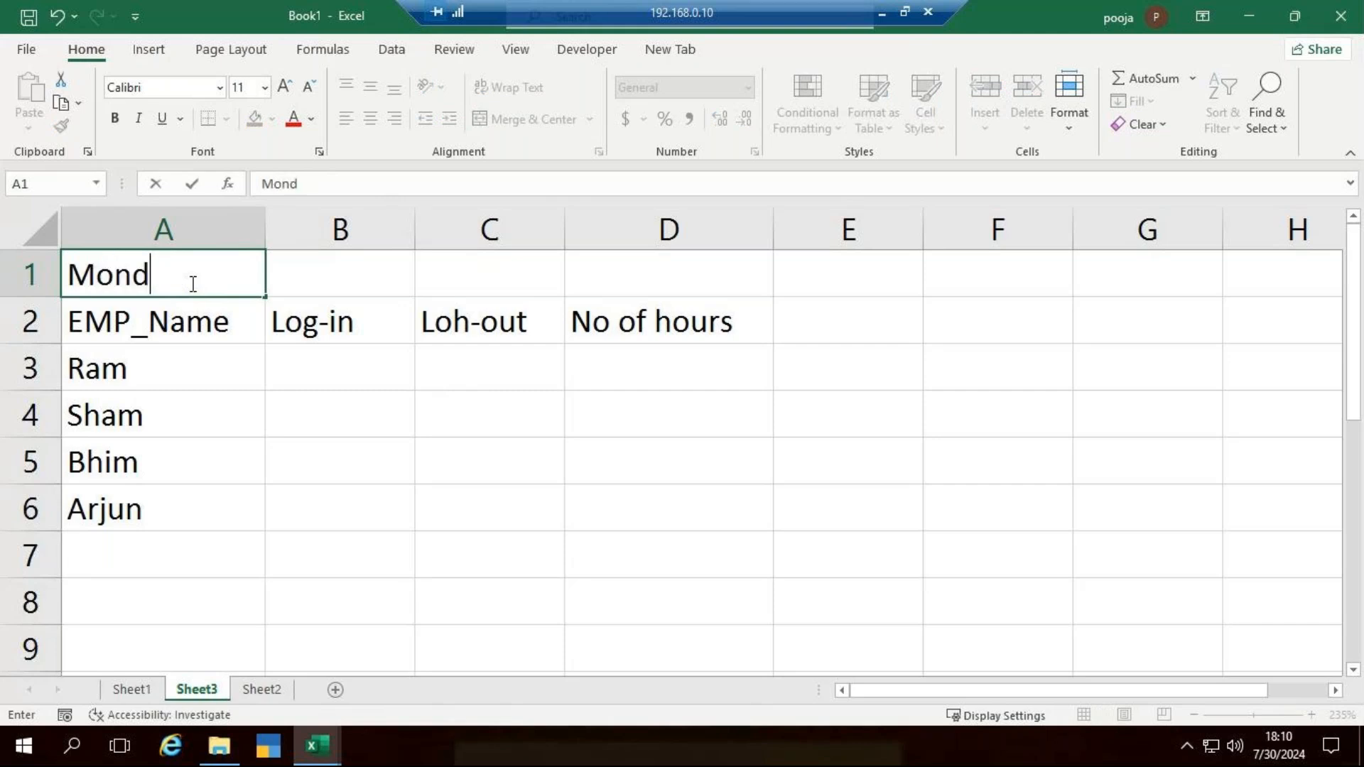
type("ay")
key("Tab")
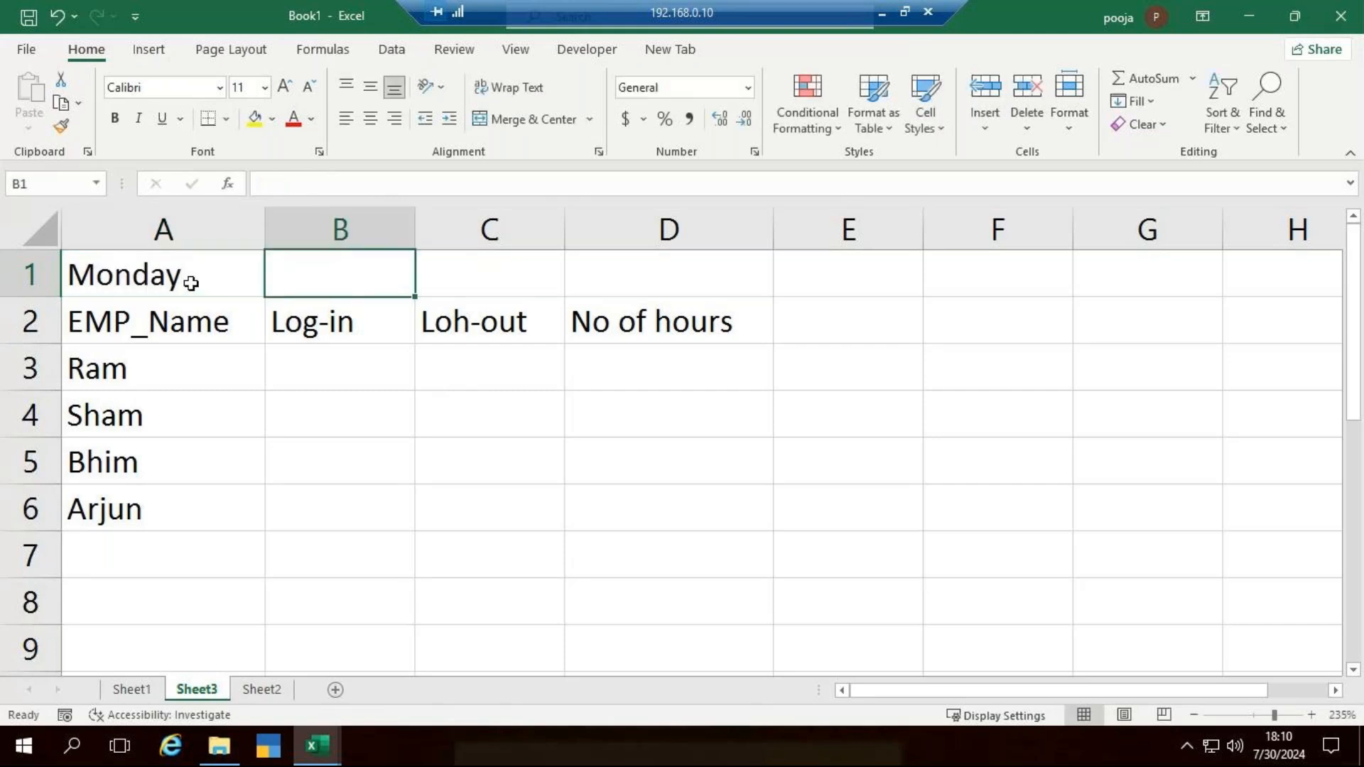
- Enter the first two employees' log-in times, 10:15:00 in B3 and 9:55:00 in B4
key("Down")
key("Down")
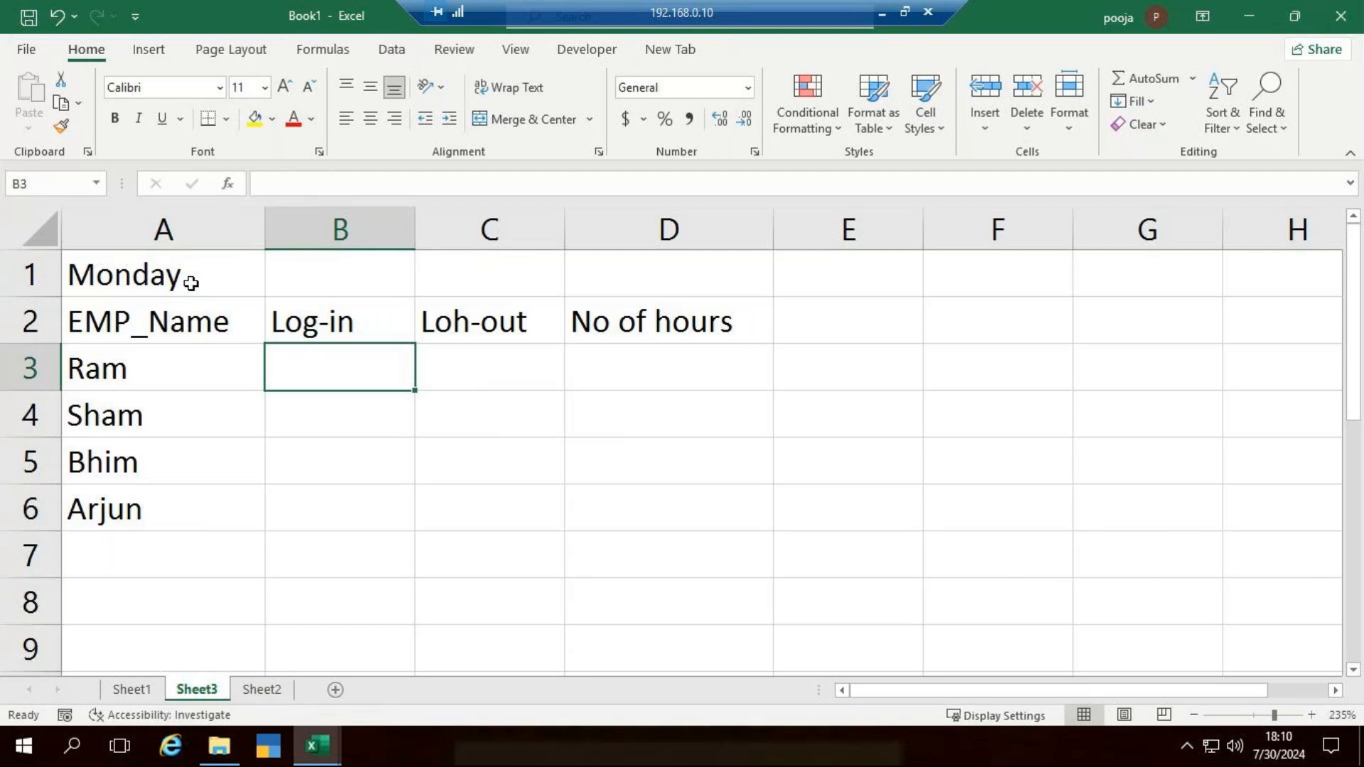
key("F2")
type("10:")
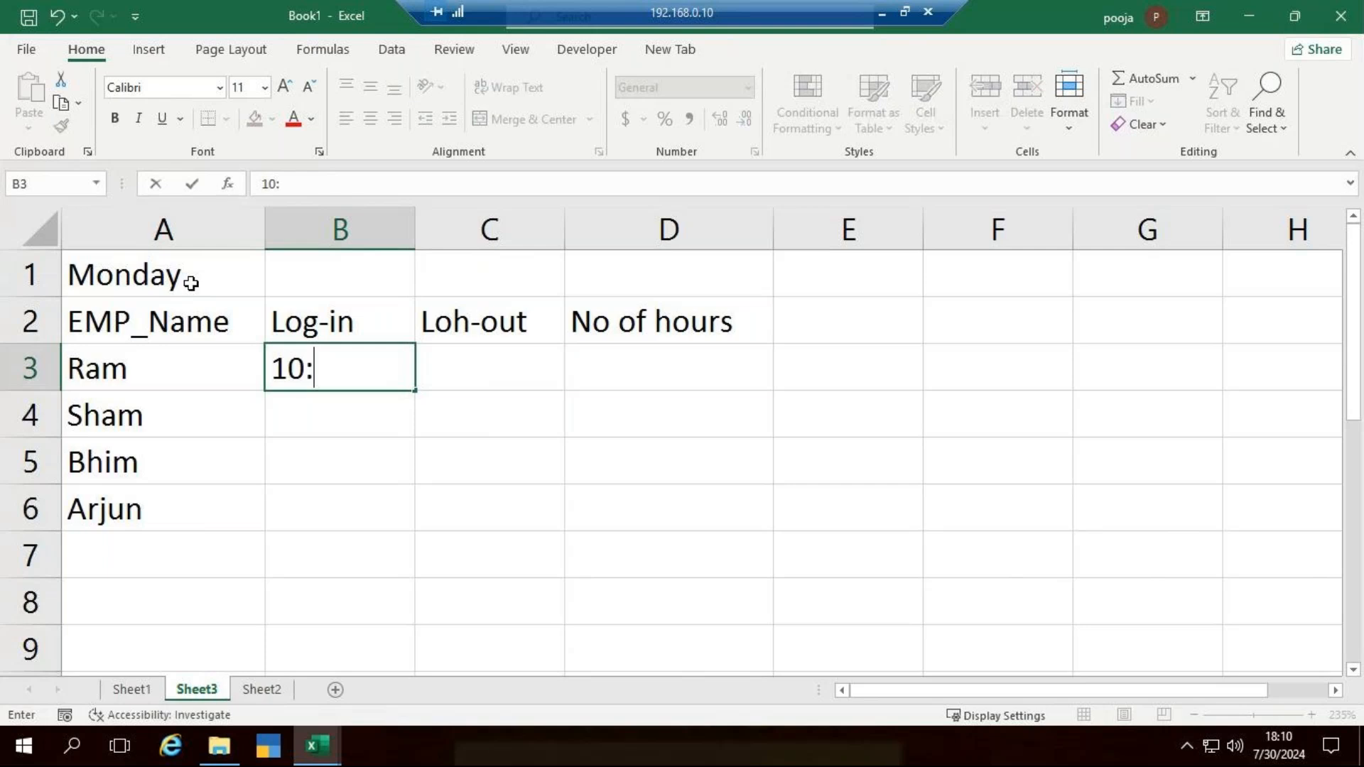
type("15:00")
key("Return")
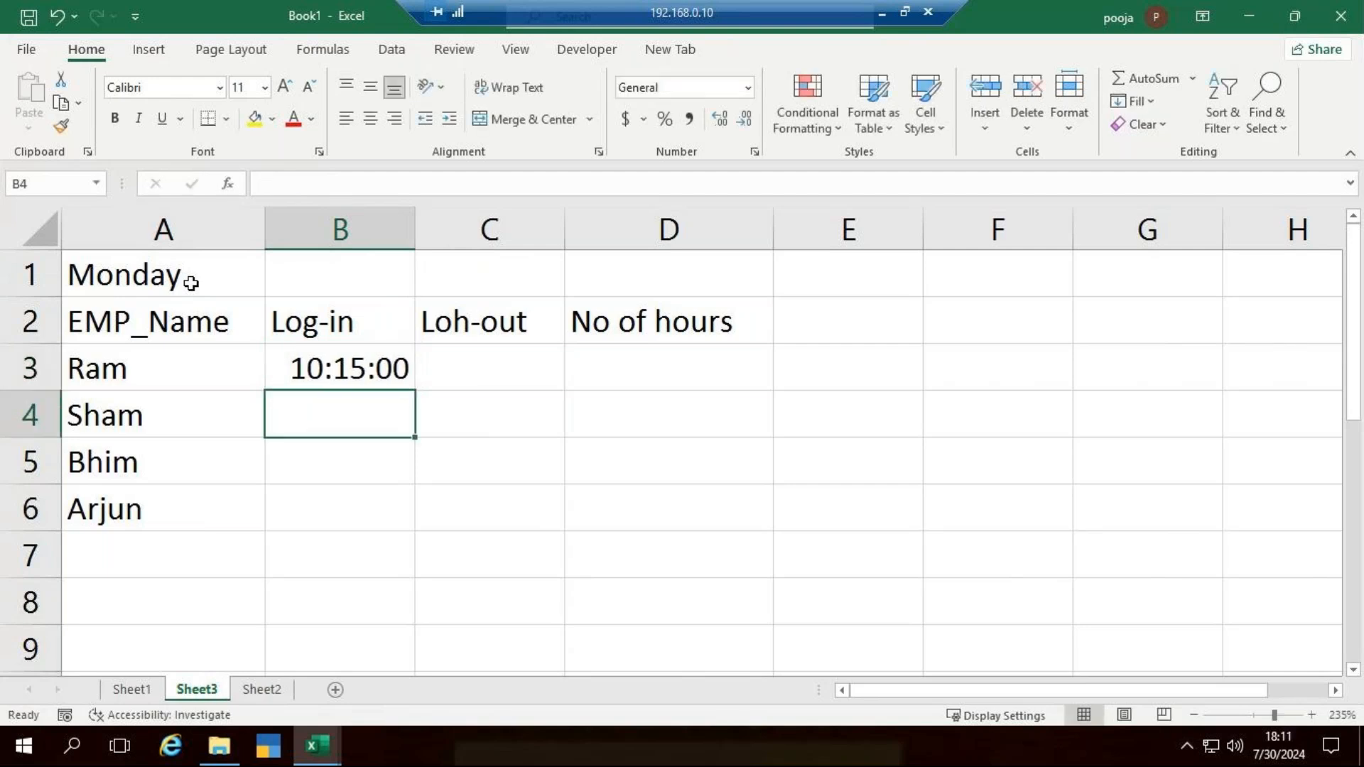
type("9:")
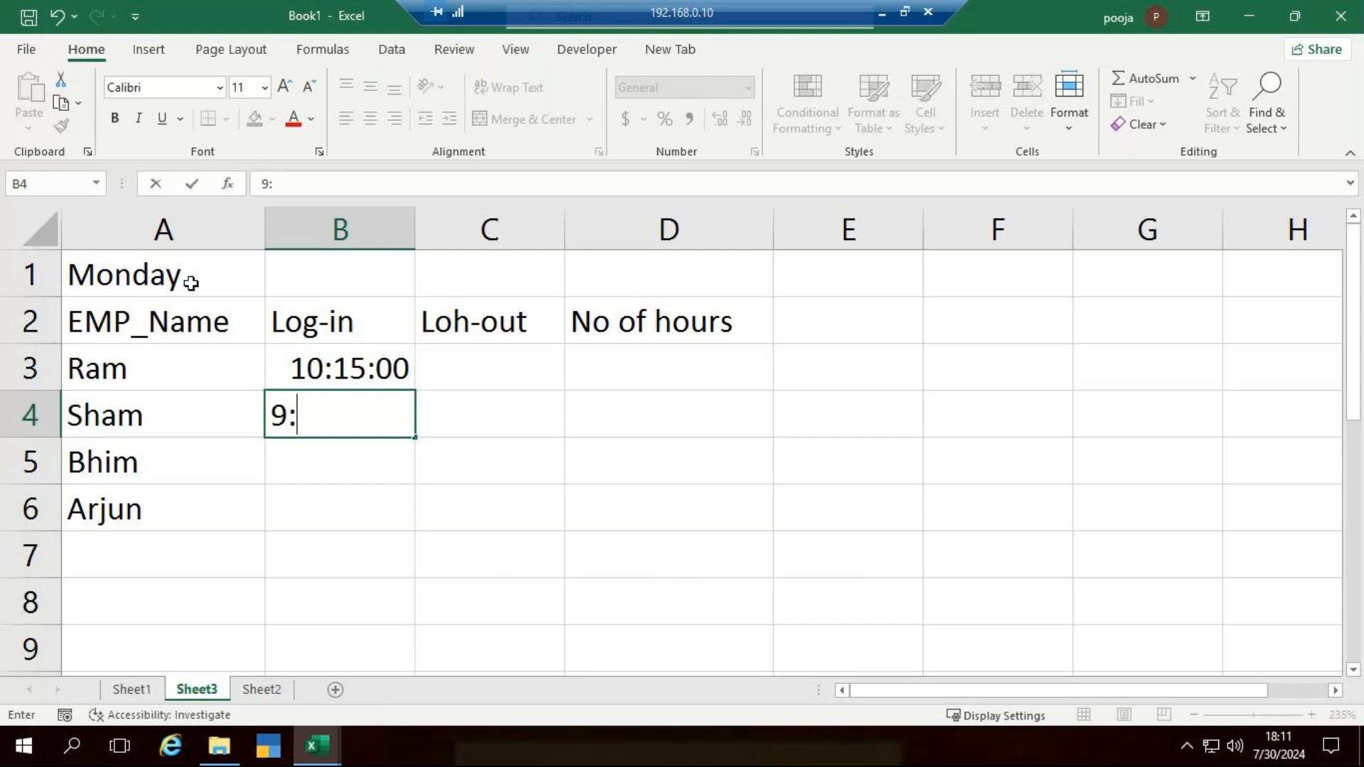
type("55:00")
key("Return")
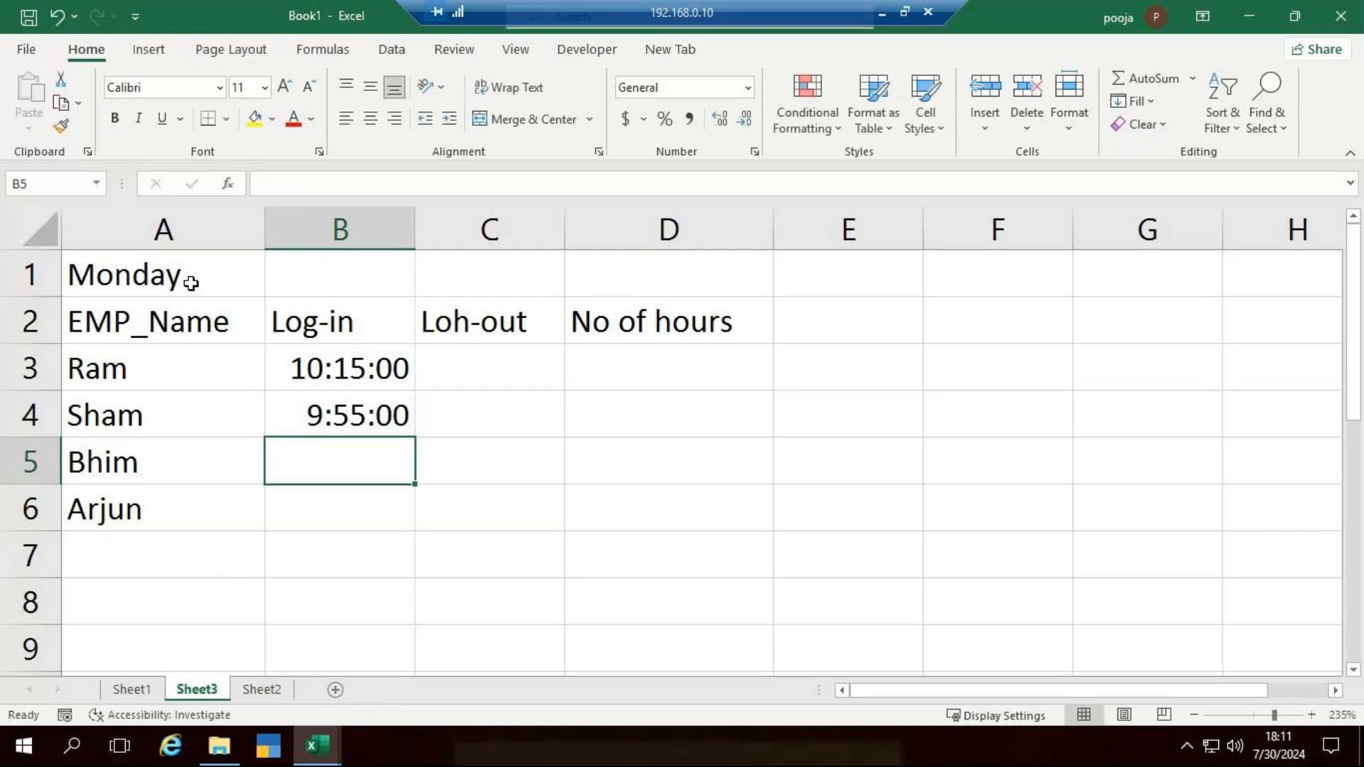
- Enter the last two employees' log-in times, 10:05:00 in B5 and 10:30:00 in B6
key("F2")
type("10:")
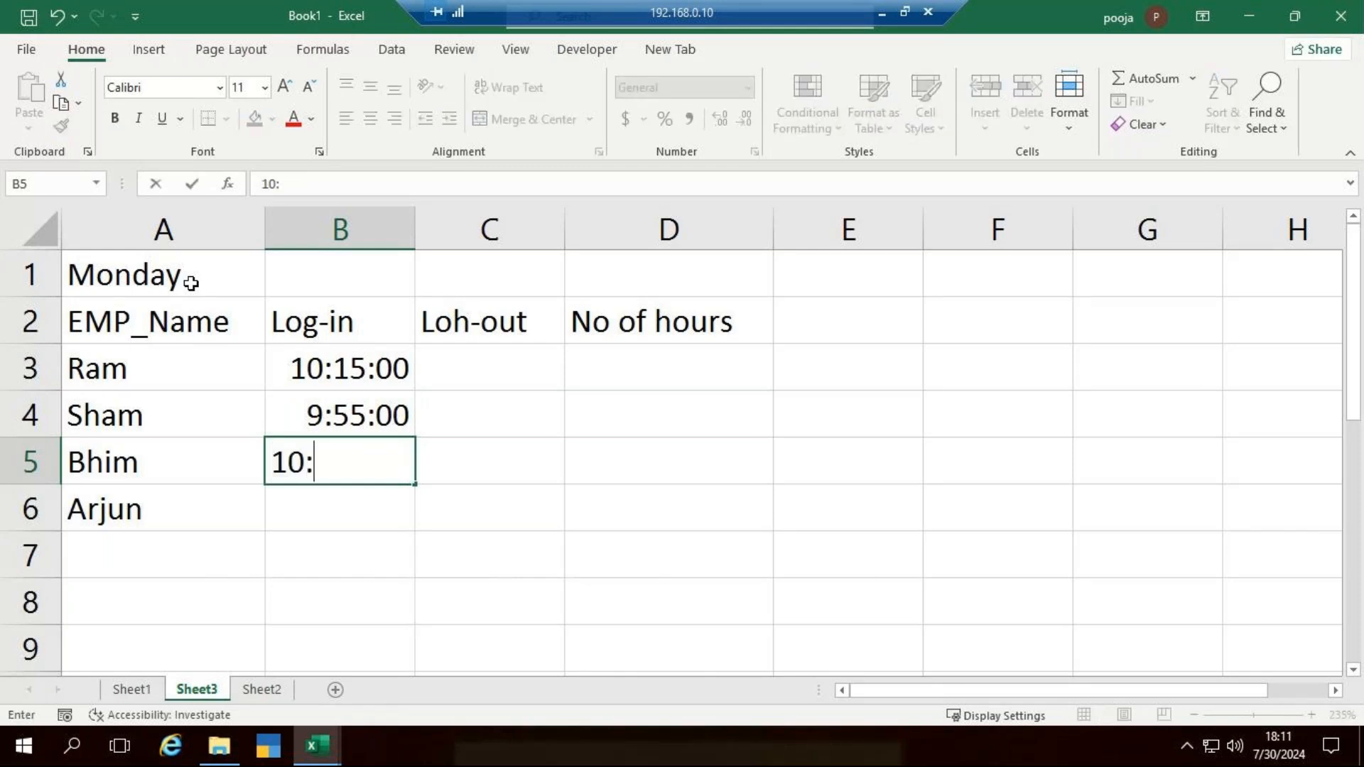
type("05:00")
key("Return")
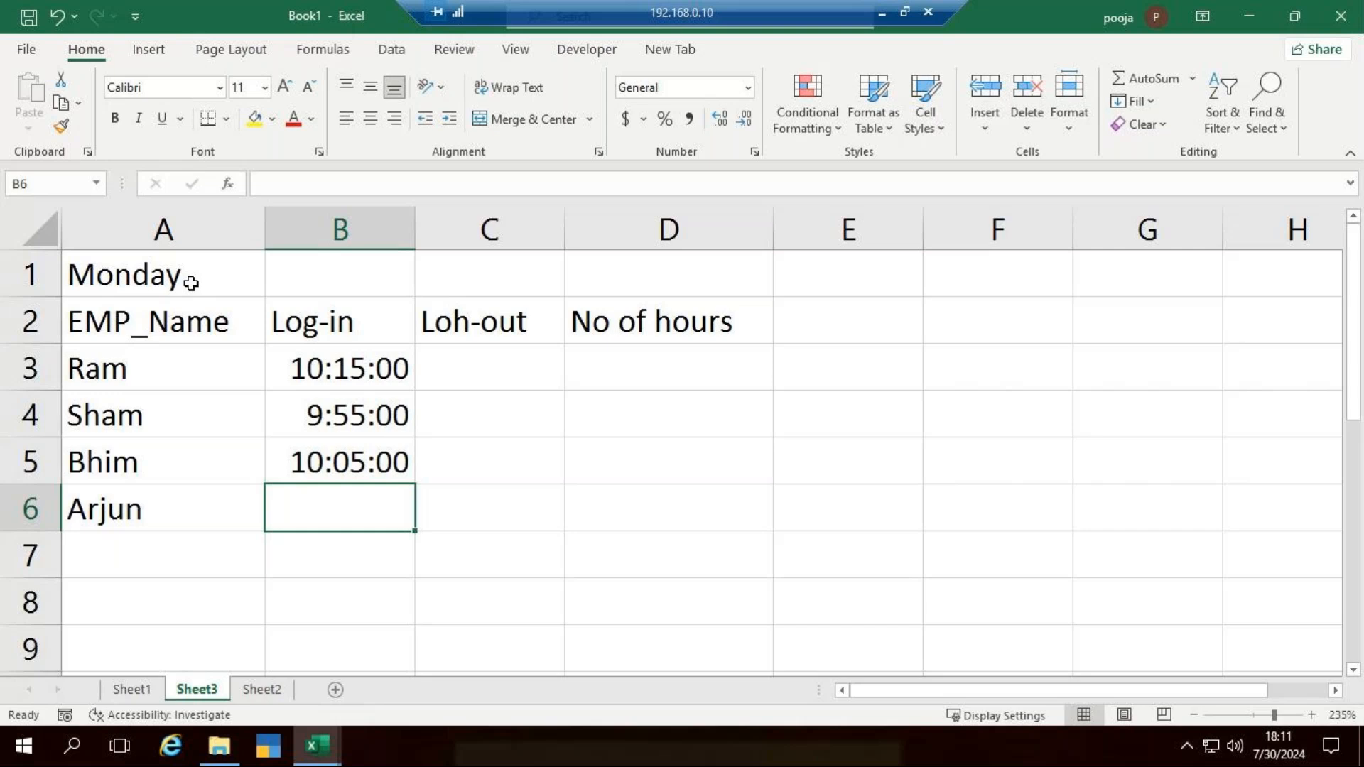
key("F2")
type("10:")
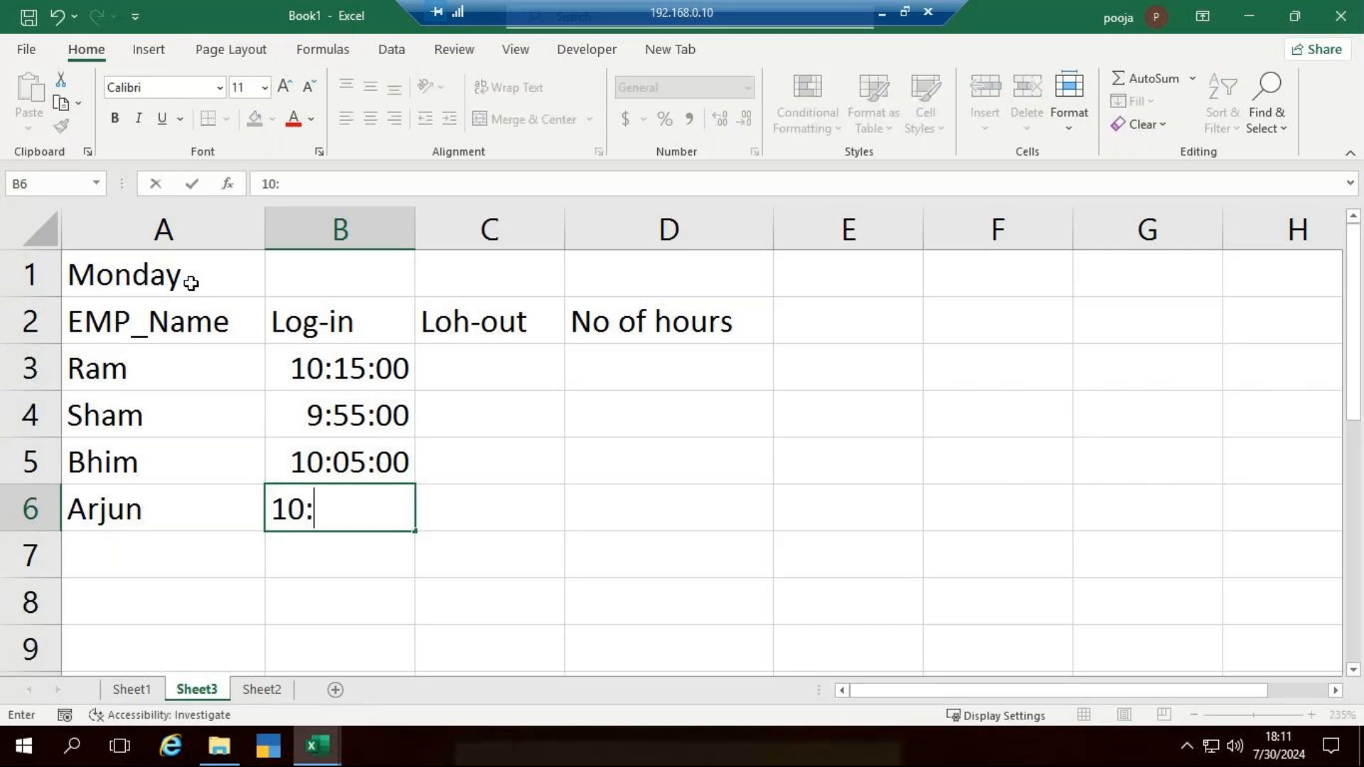
type("30:00")
key("ctrl+Return")
key("Right")
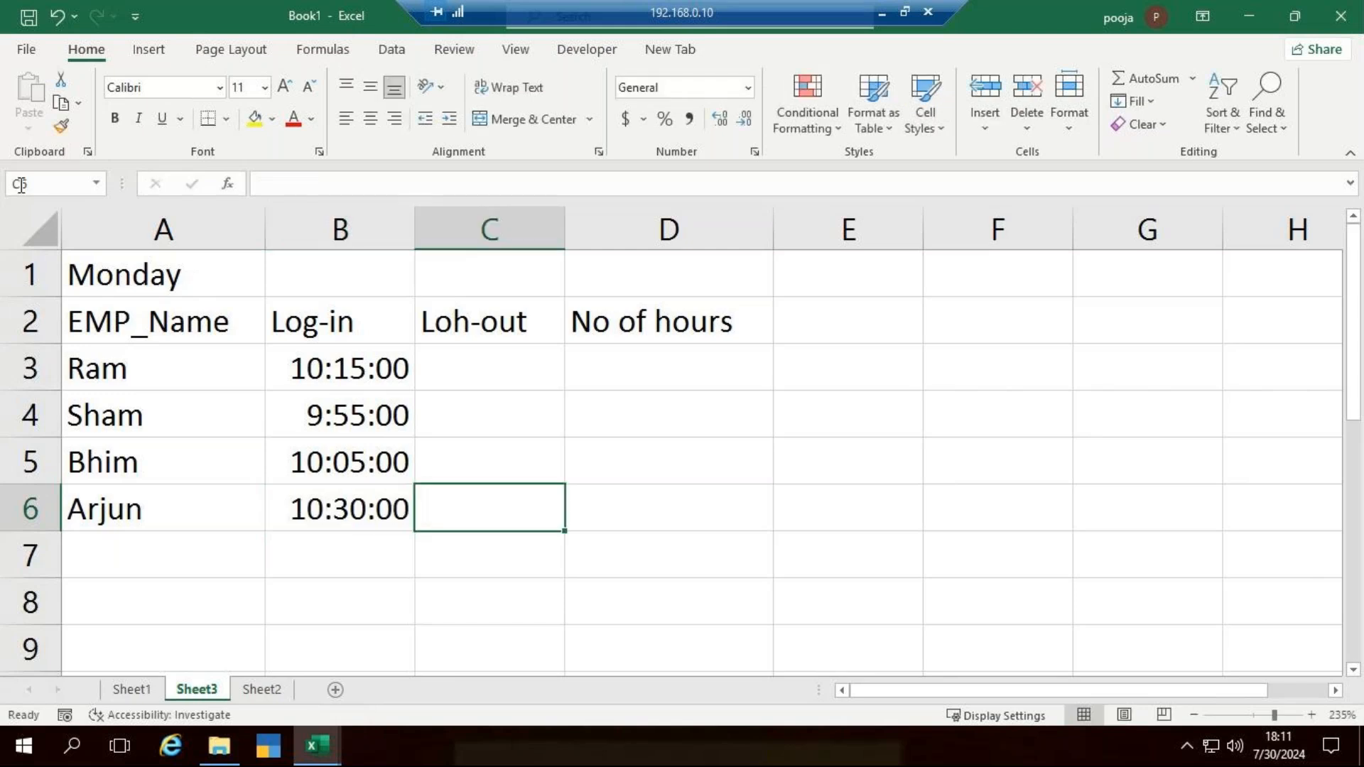
- Correct the spelling of the heading in C2 to Log-out
double_click(474, 321)
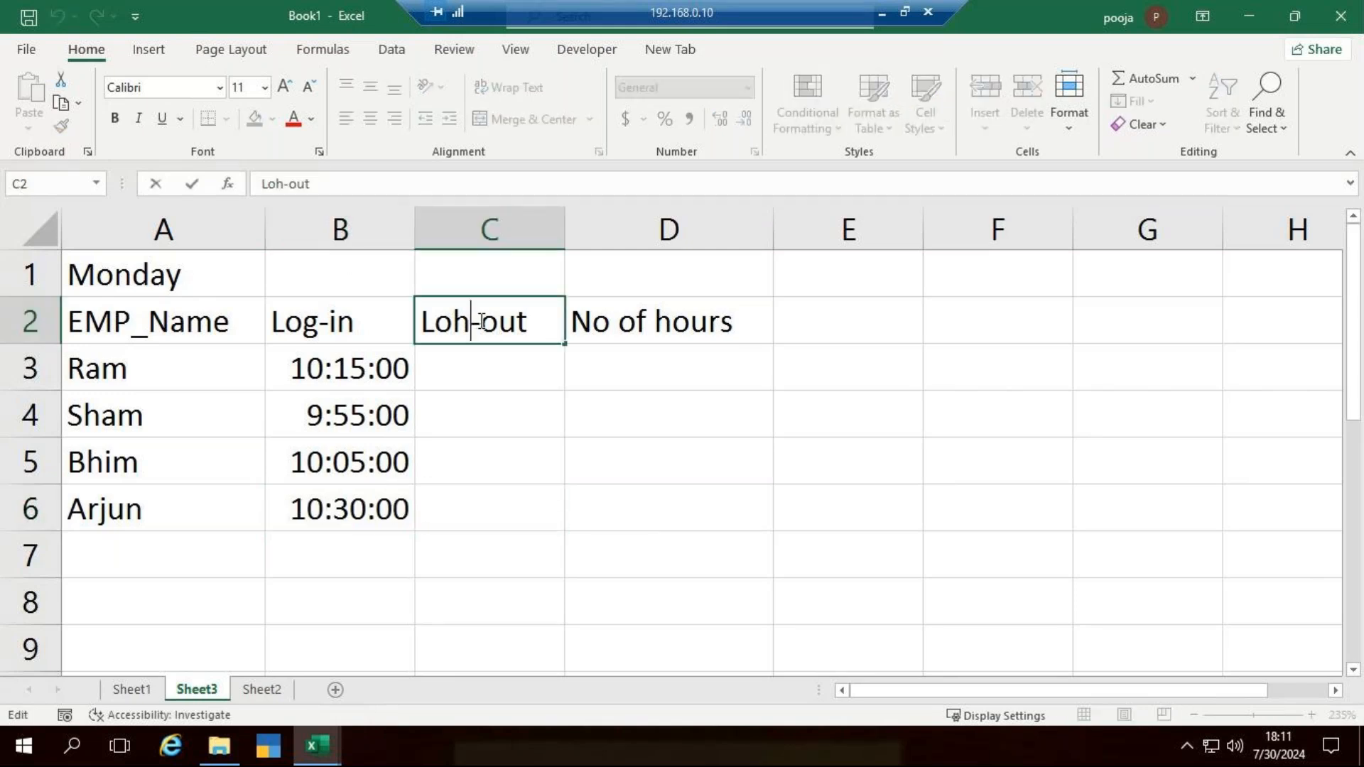
key("BackSpace")
type("g")
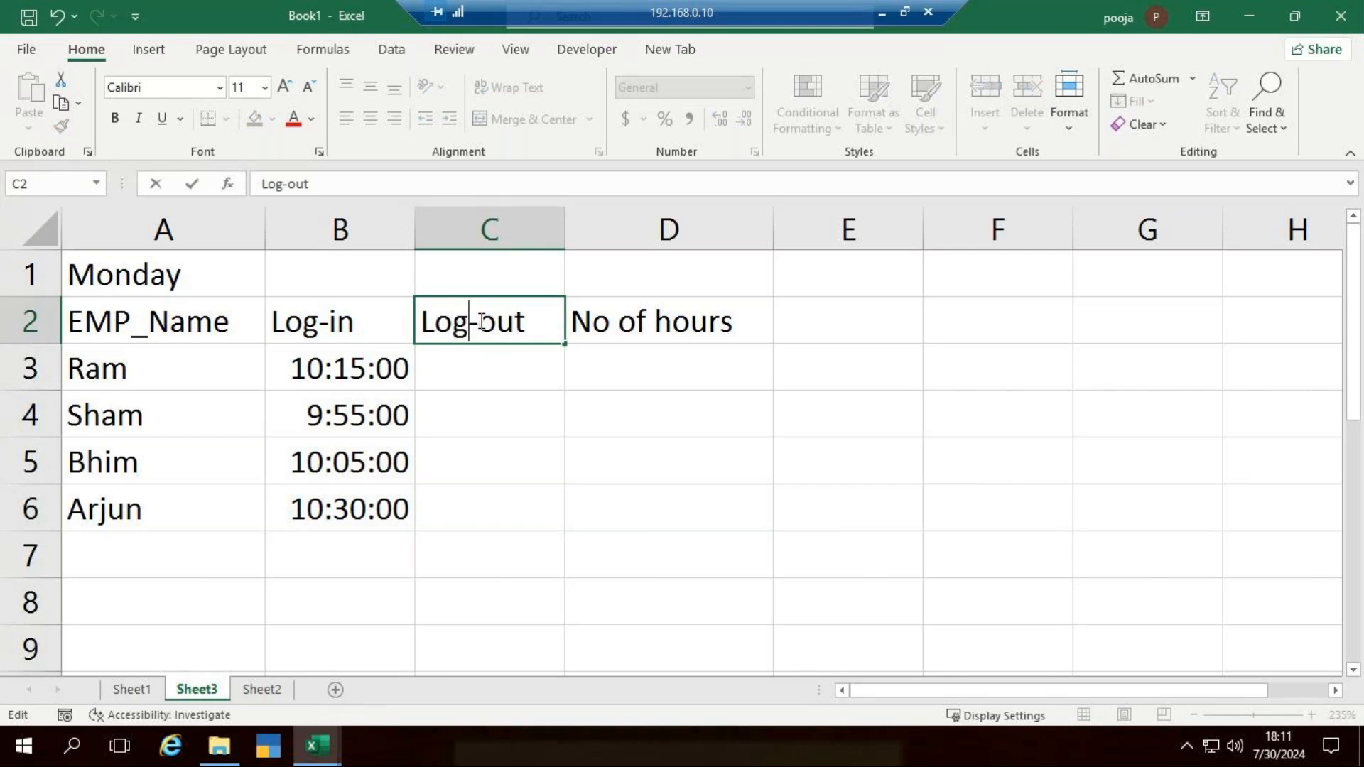
left_click(476, 372)
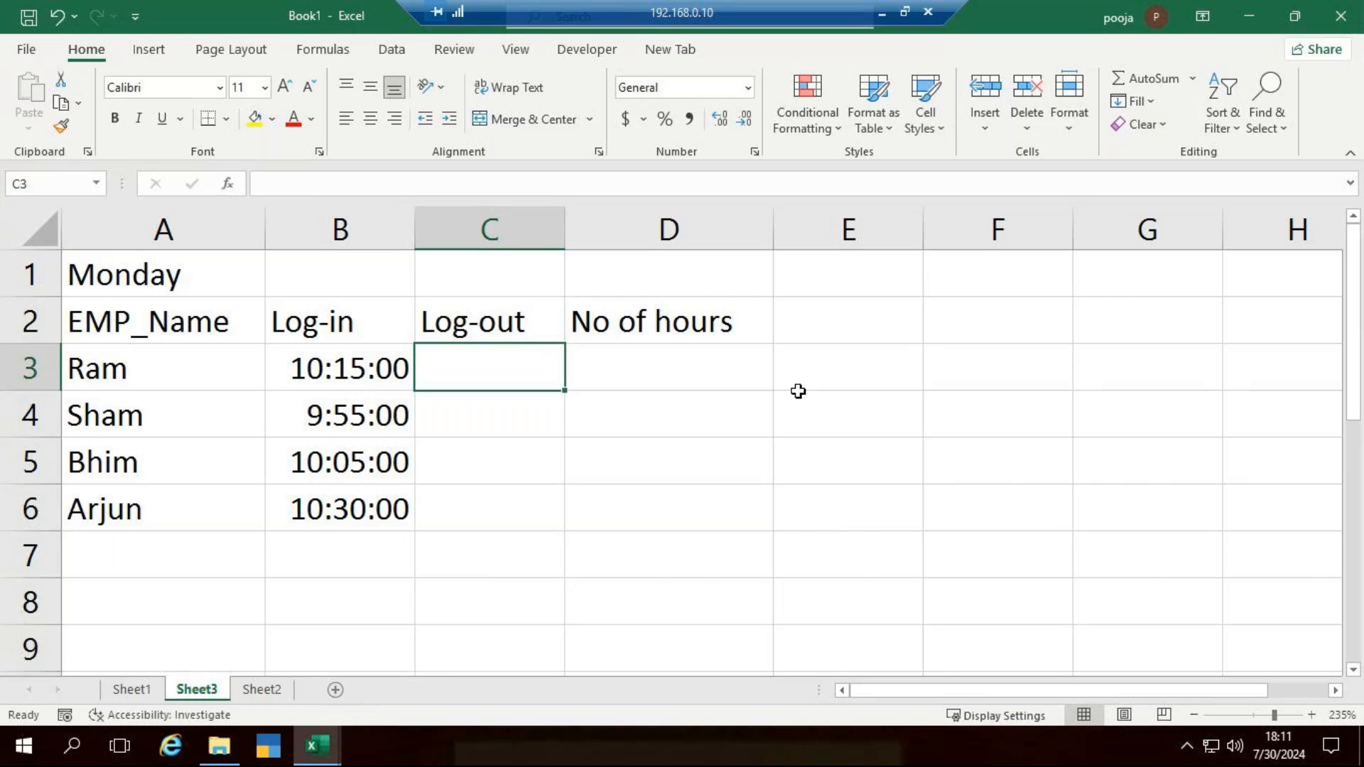
- Enter the first employee's log-out time, 18:35:00, in C3
key("F2")
type("18")
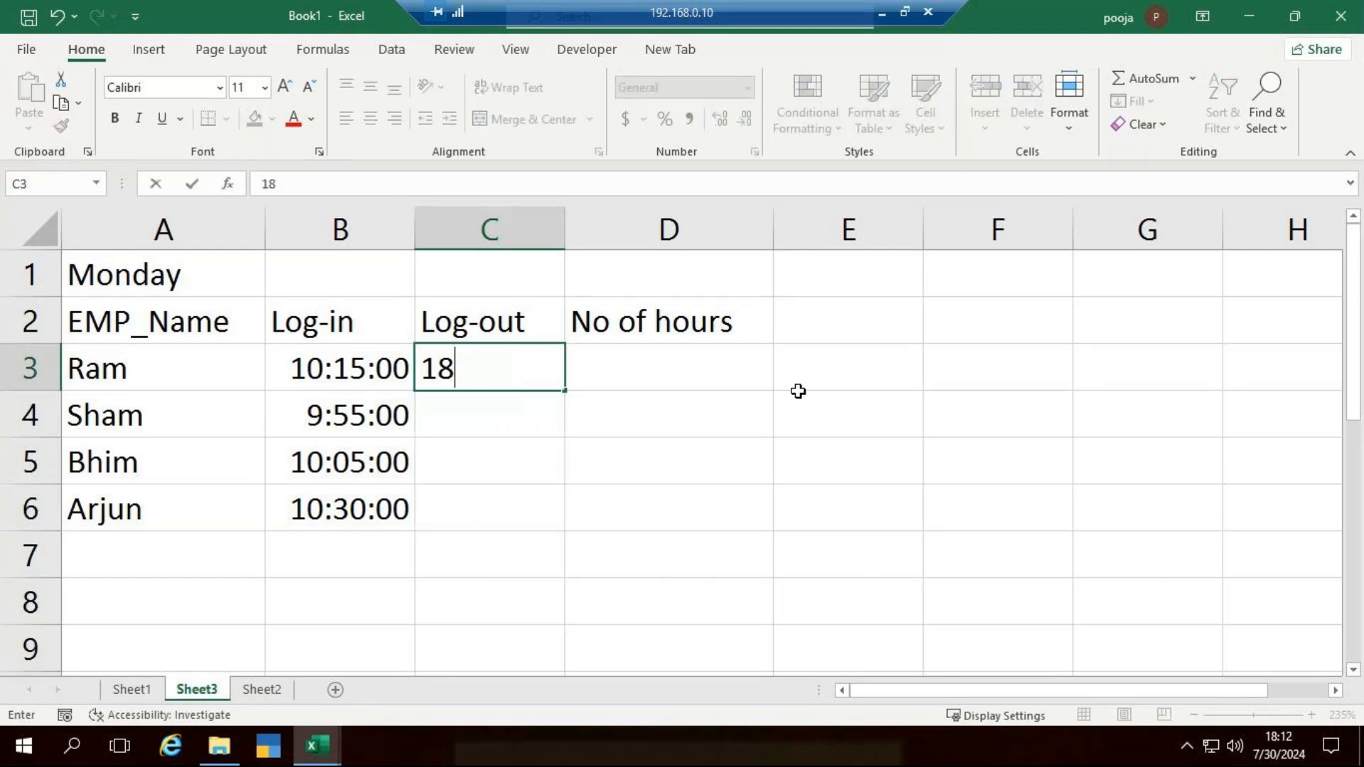
type(":35:00")
key("Return")
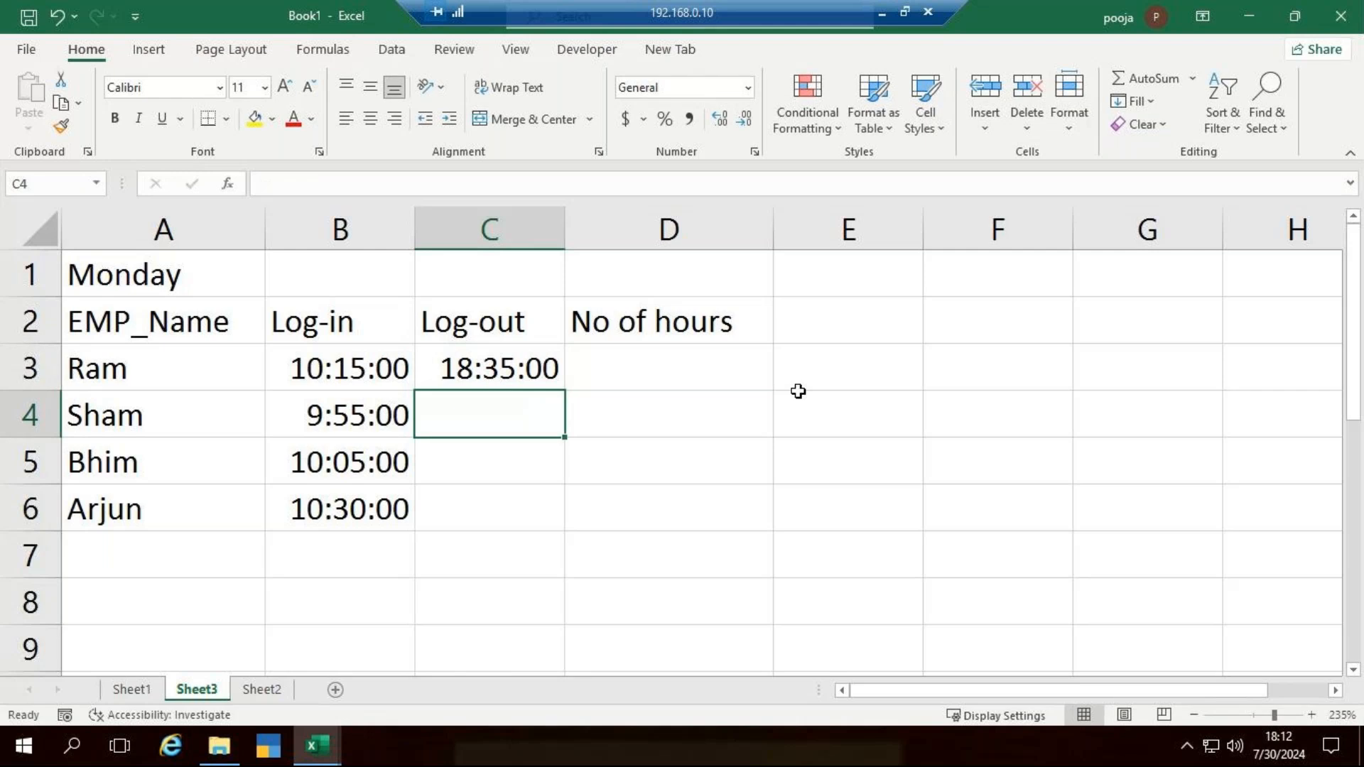
- Enter the second employee's log-out time, 17:58:00, in C4
type("17")
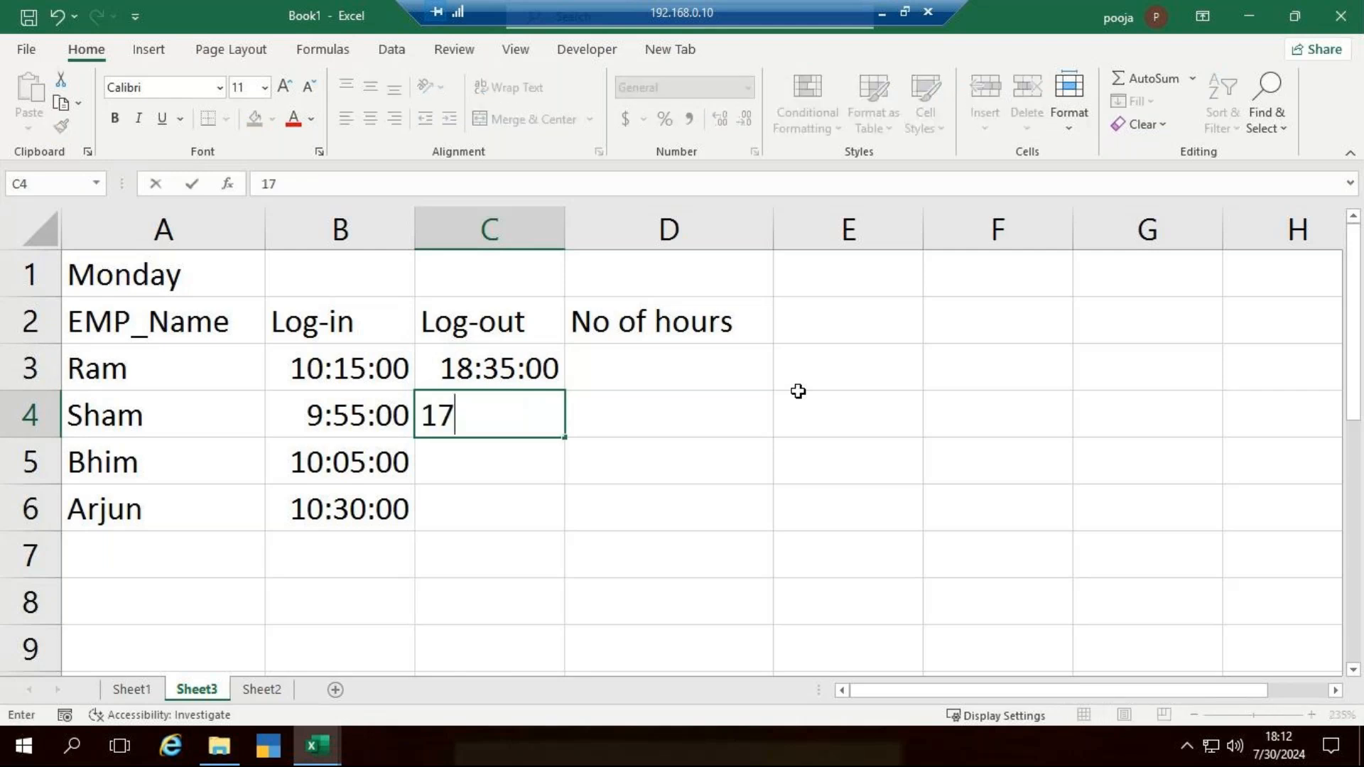
type(":58:0")
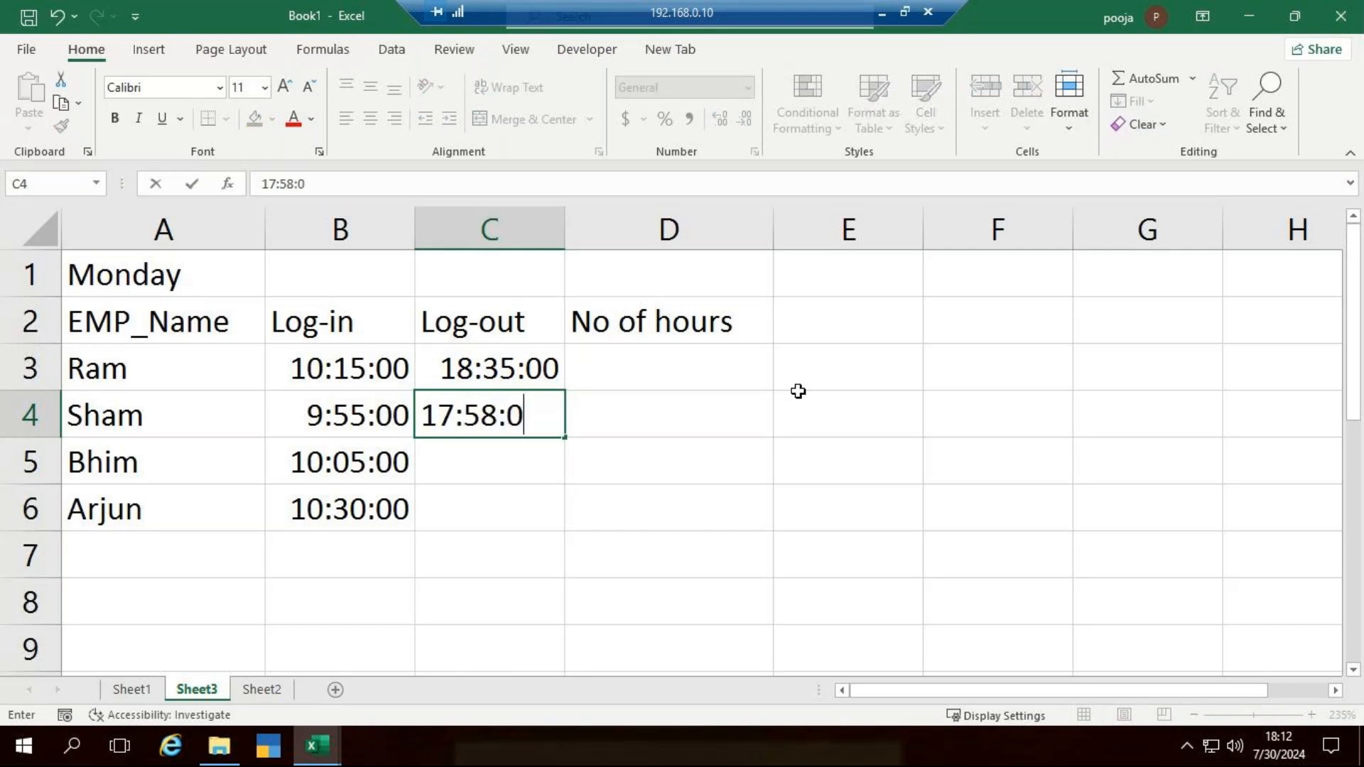
key("Return")
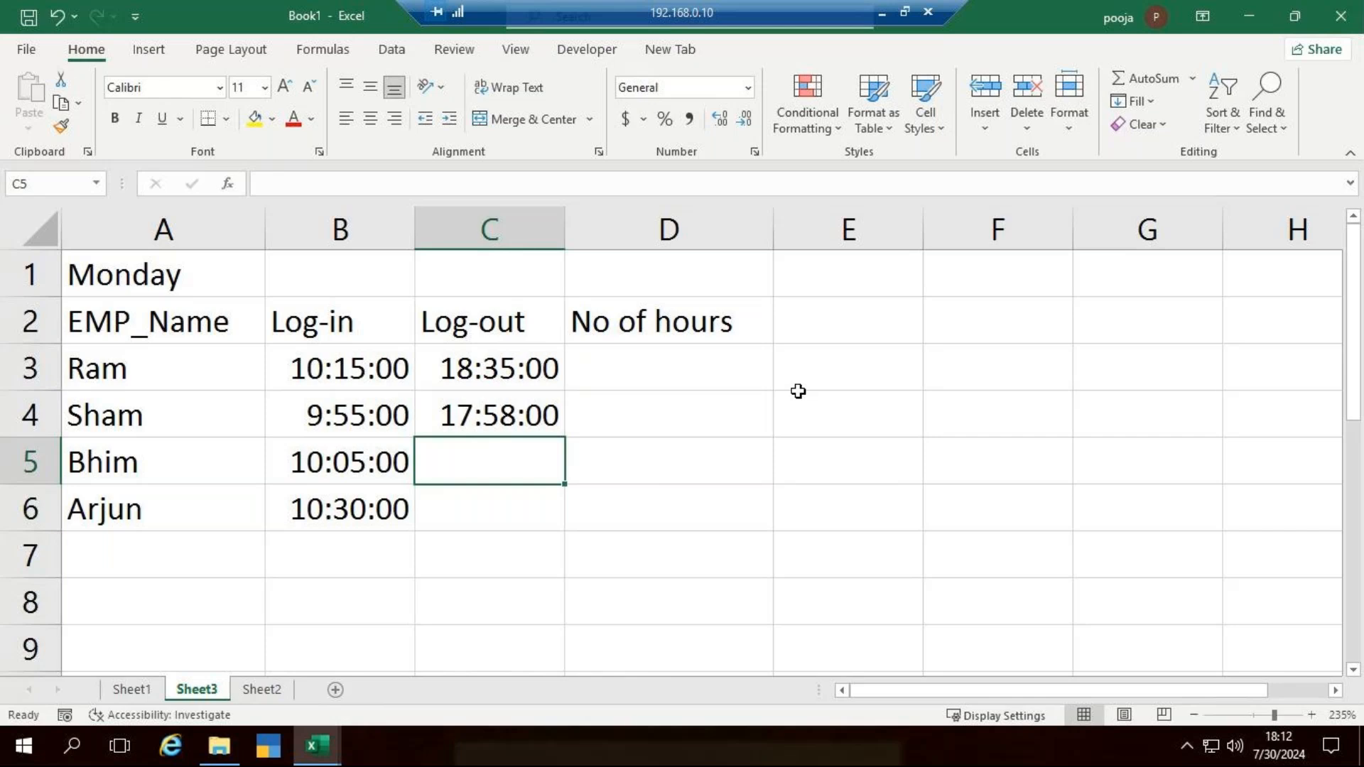
- Enter the third employee's log-out time, 19:00:00, in C5
type("19+")
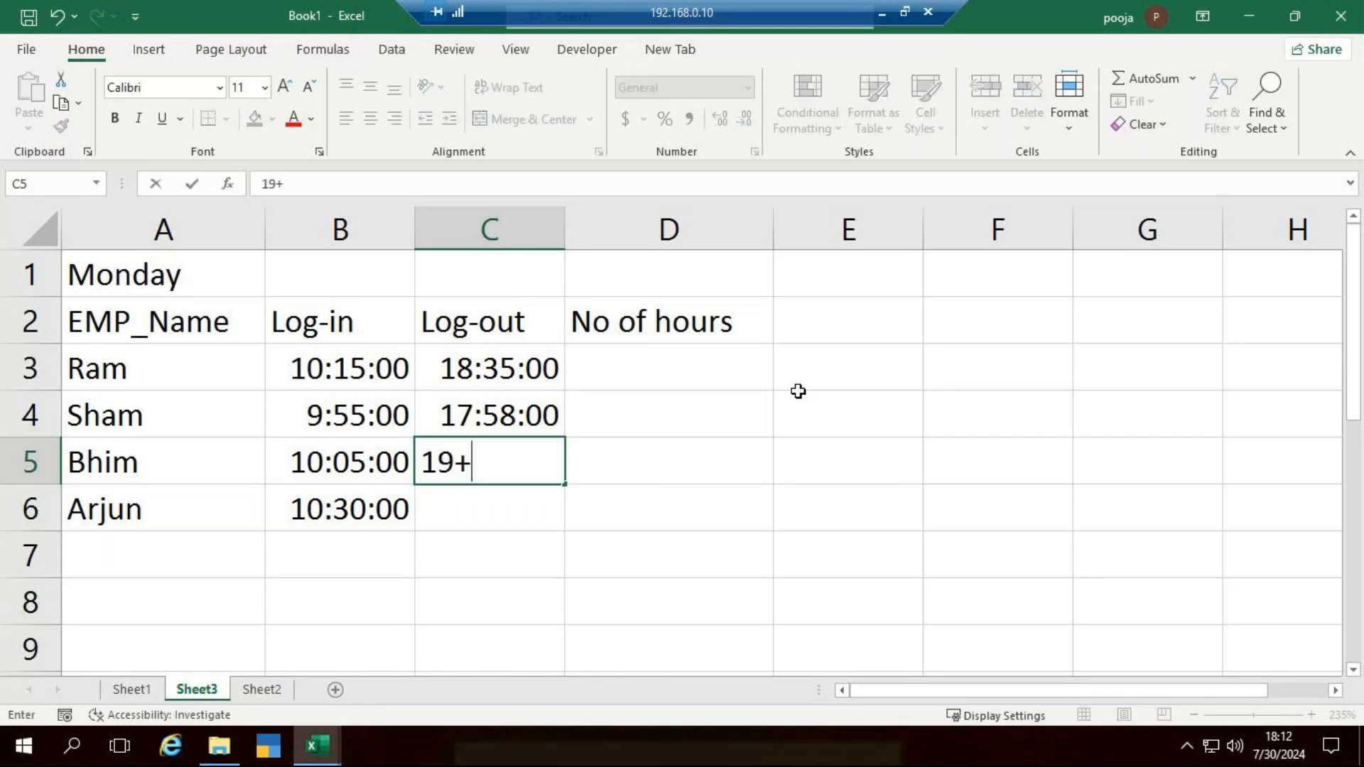
key("BackSpace")
type(":00:")
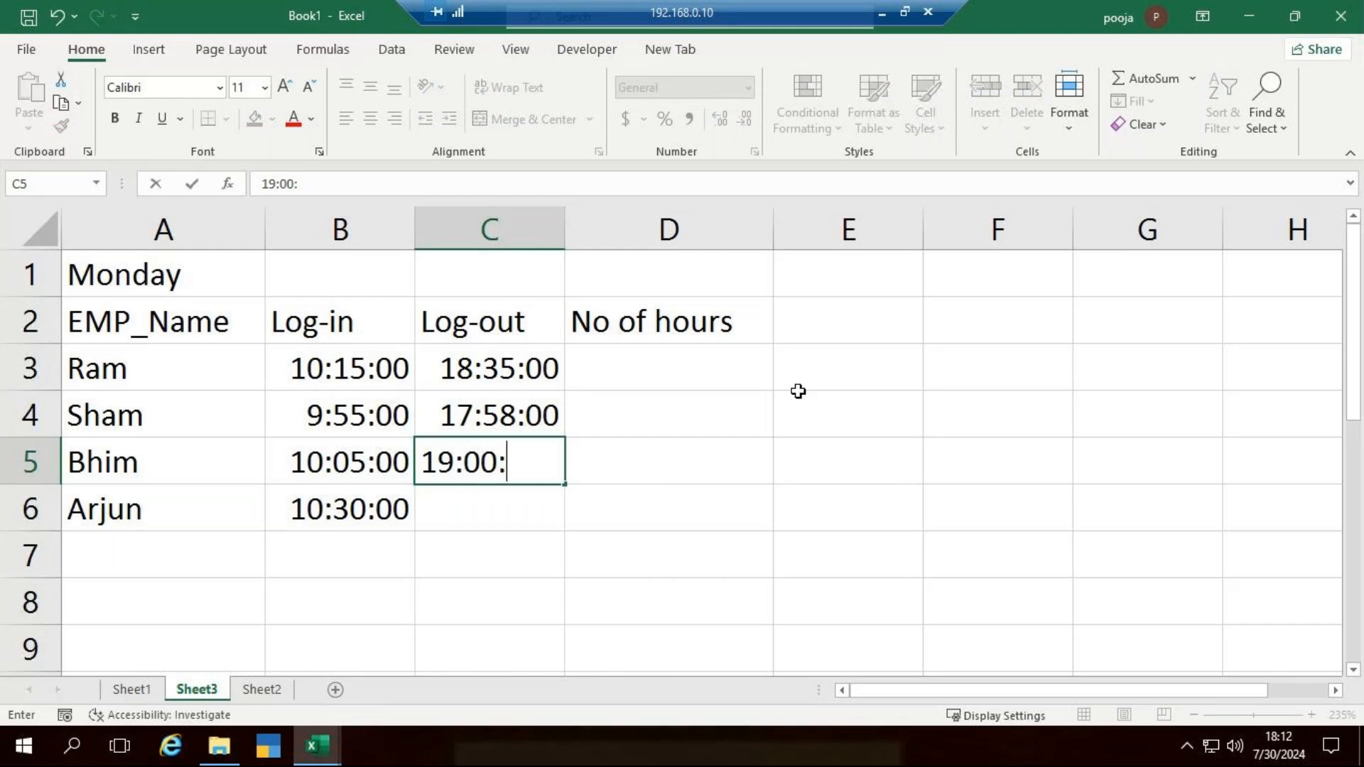
type("00")
key("Return")
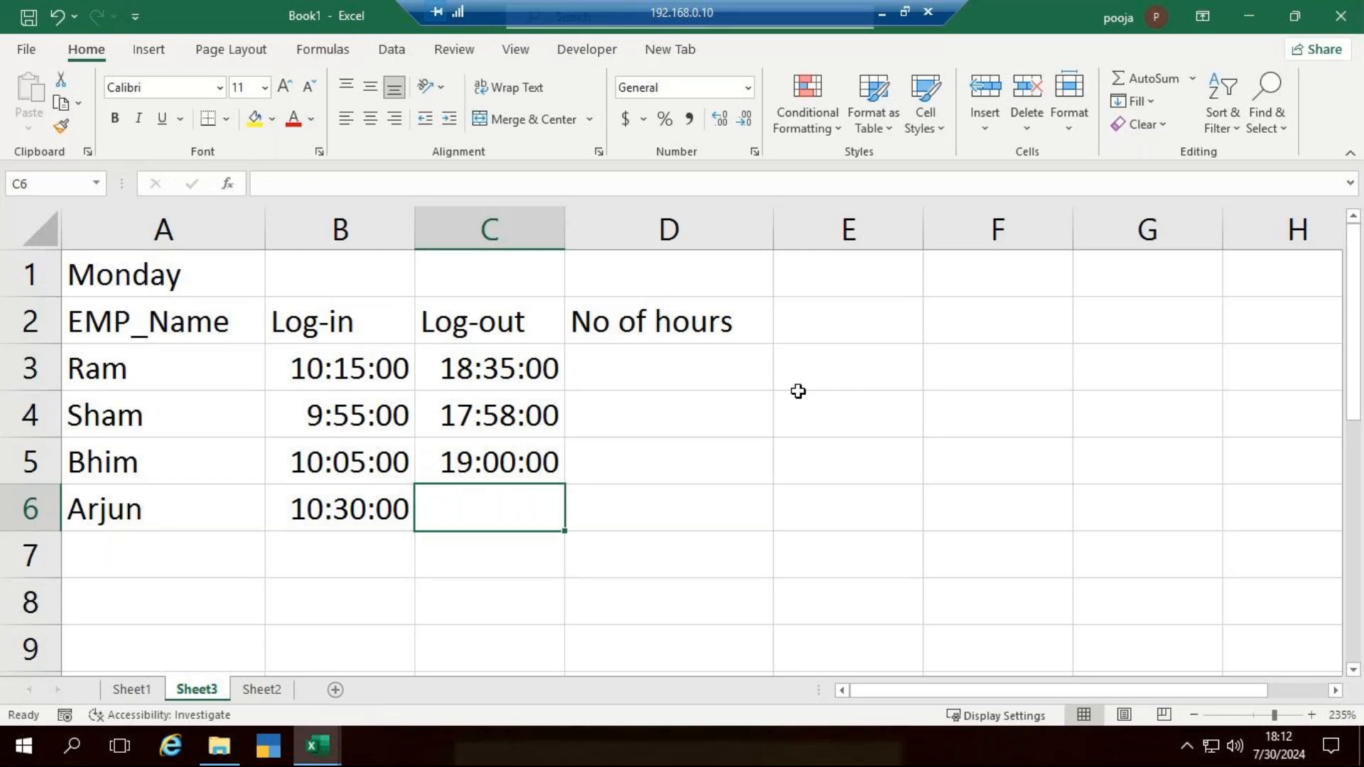
- Enter the last employee's log-out time, 18:45:00, in C6
type("16")
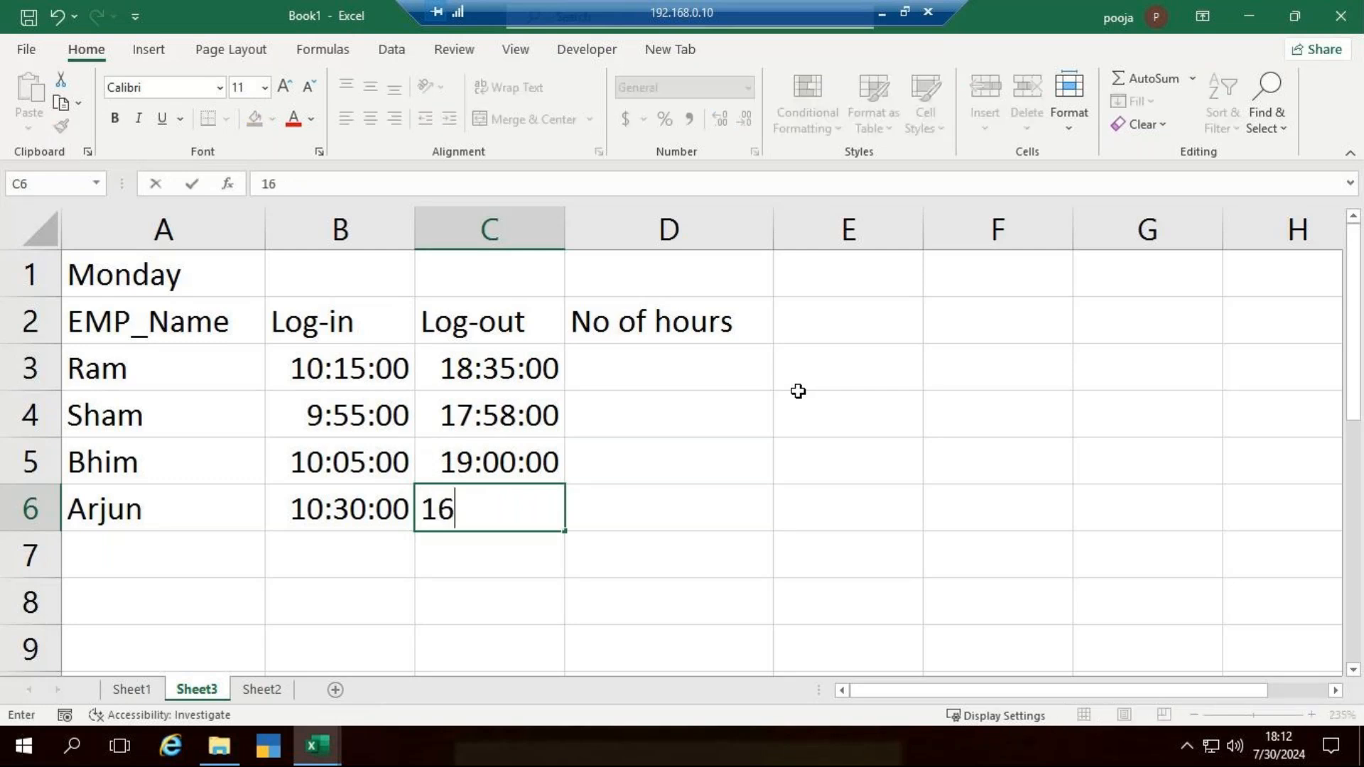
key("BackSpace")
type("8:45:00")
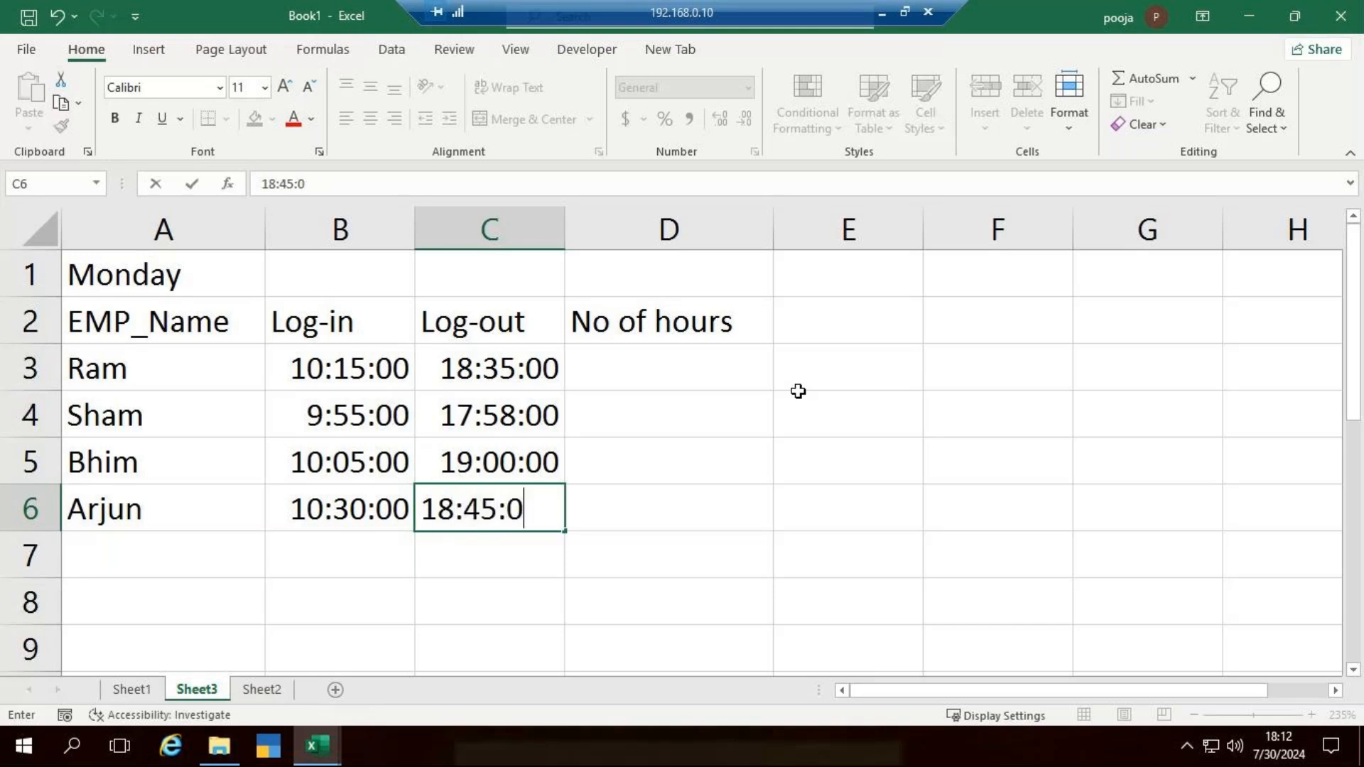
key("ctrl+Return")
key("Return")
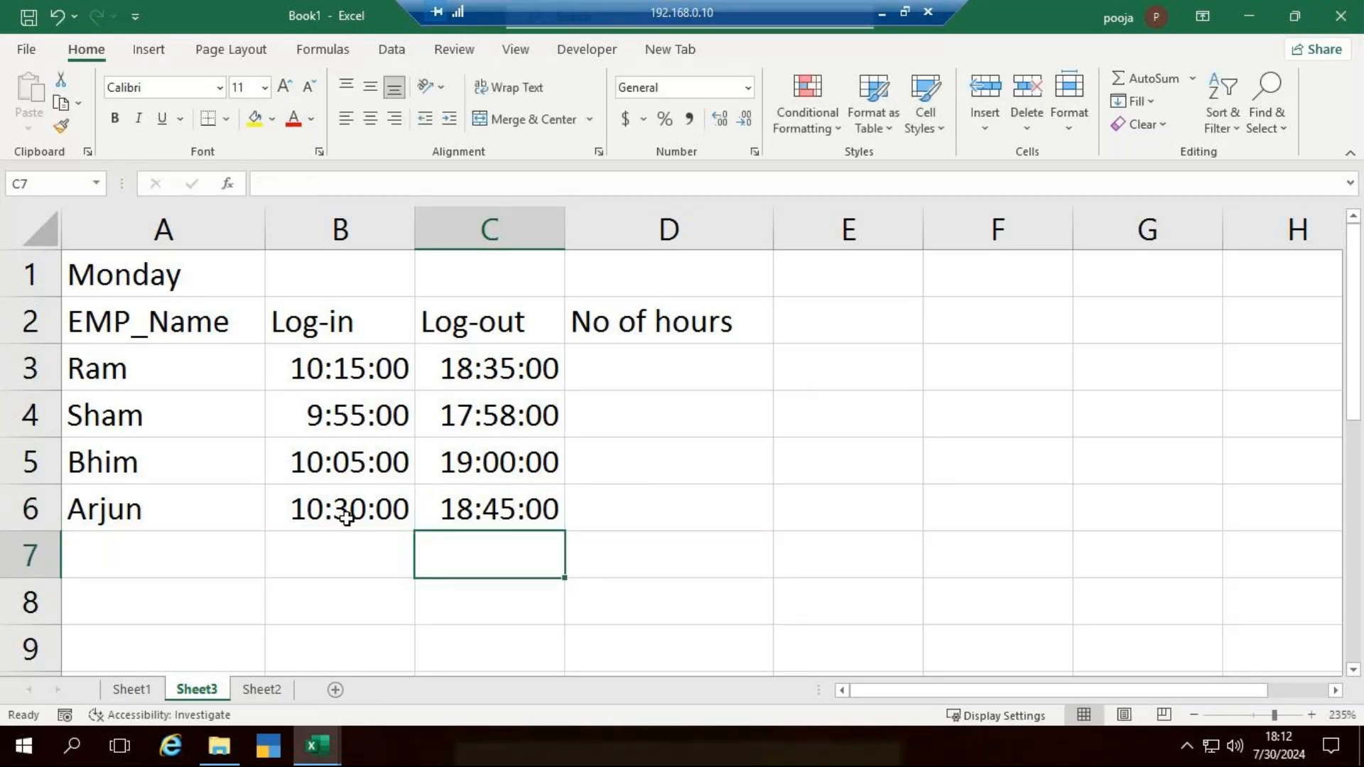
- Format the log-in and log-out times in B3:C6 with the Time type 1:30 PM
left_click_drag(372, 374, 498, 508)
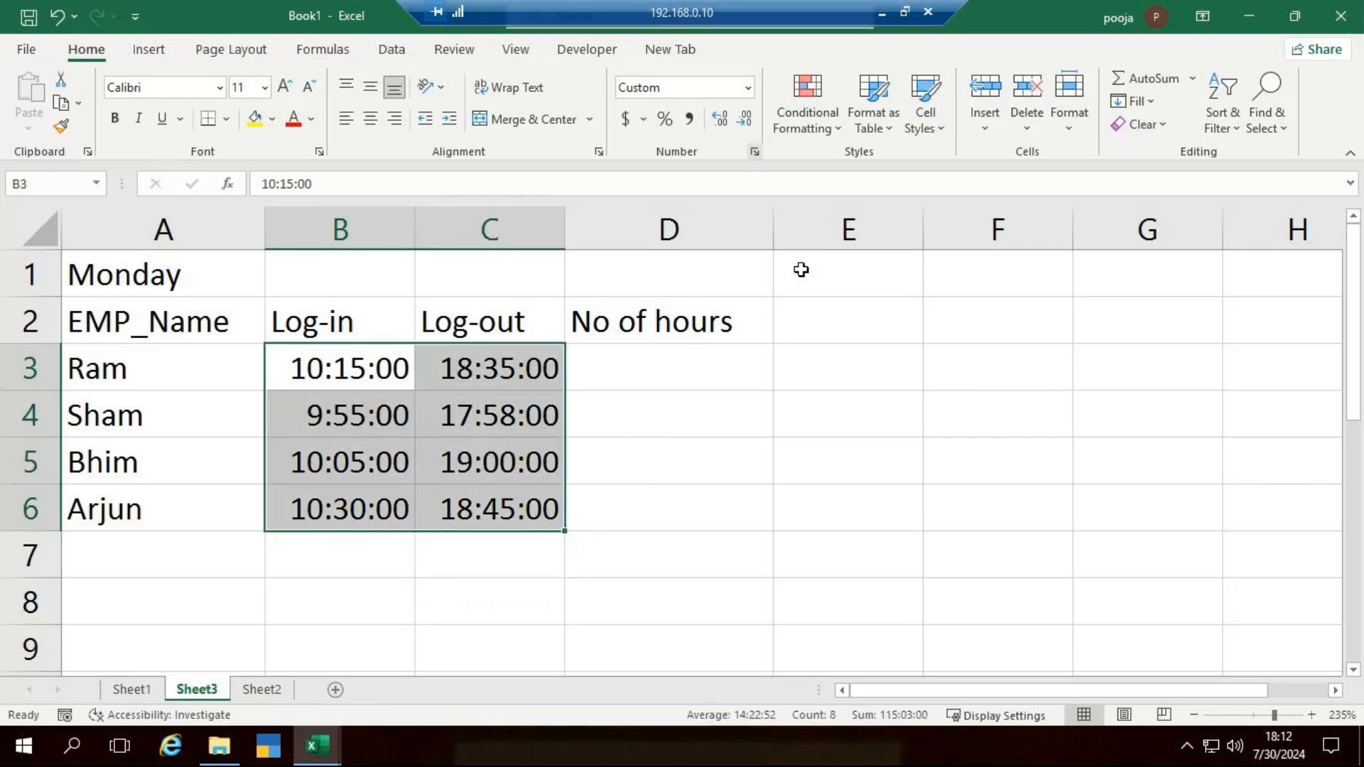
key("ctrl+1")
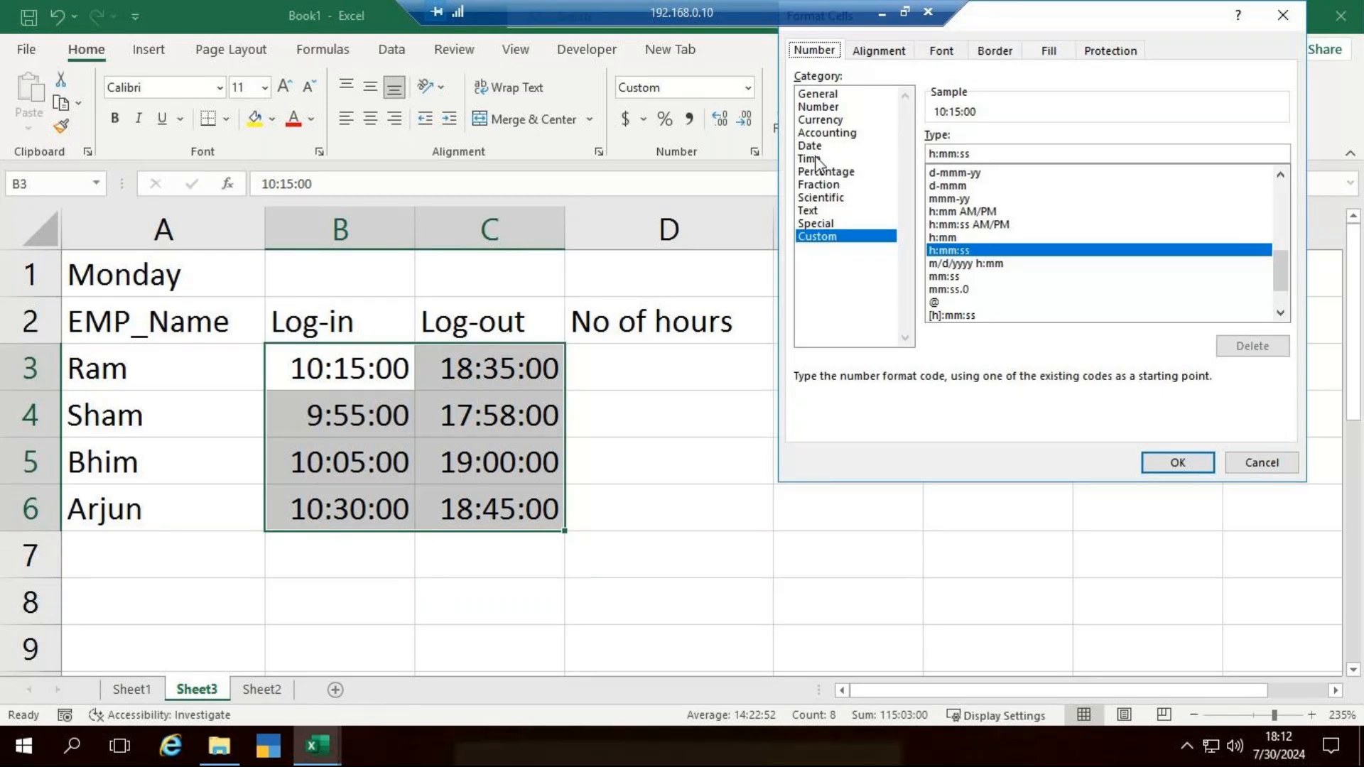
left_click(810, 159)
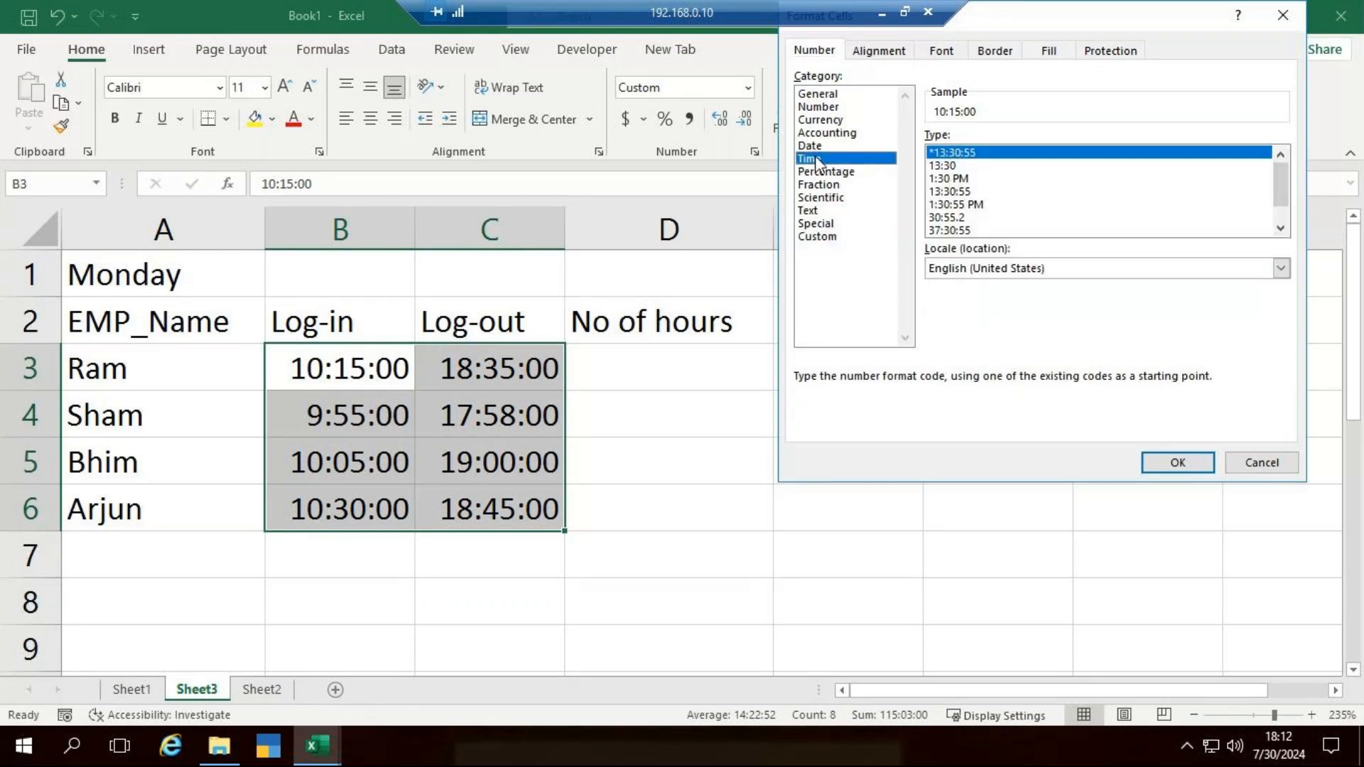
left_click(952, 178)
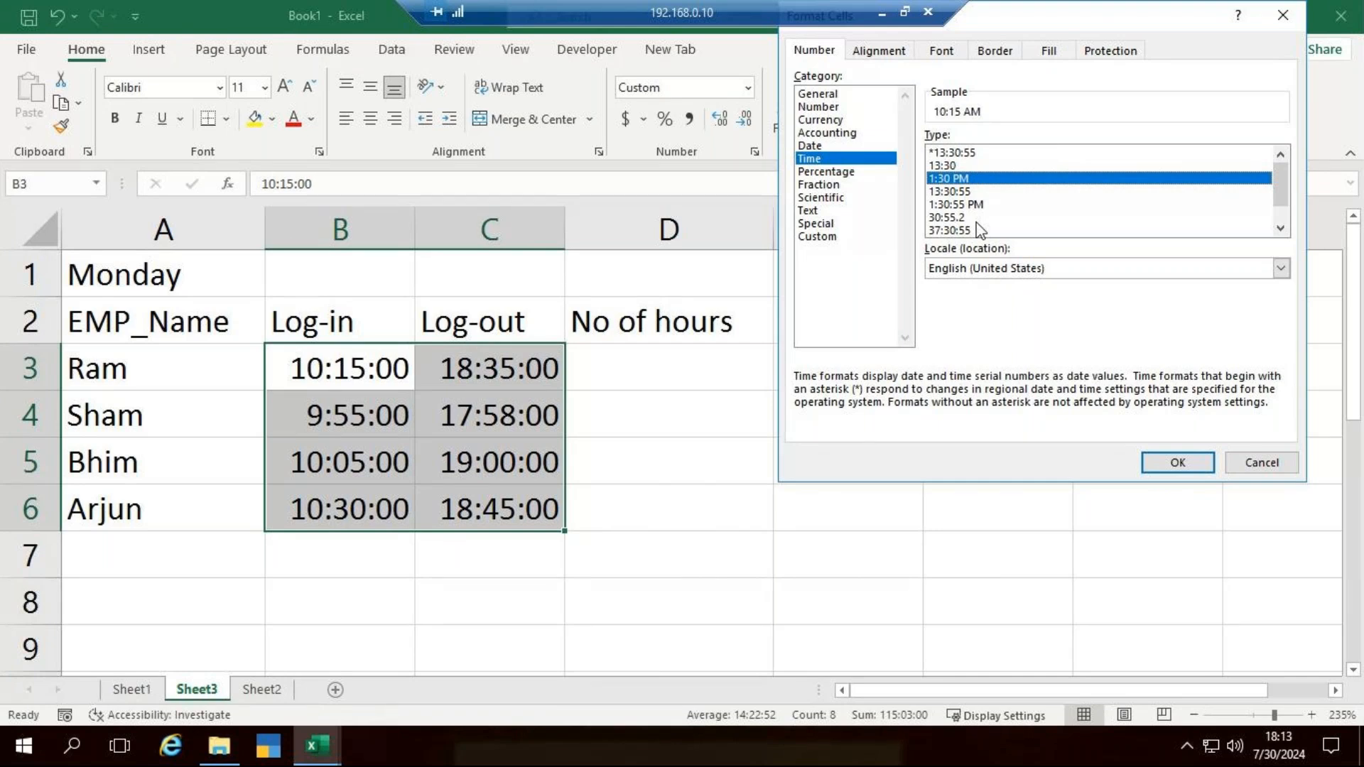
left_click(1193, 462)
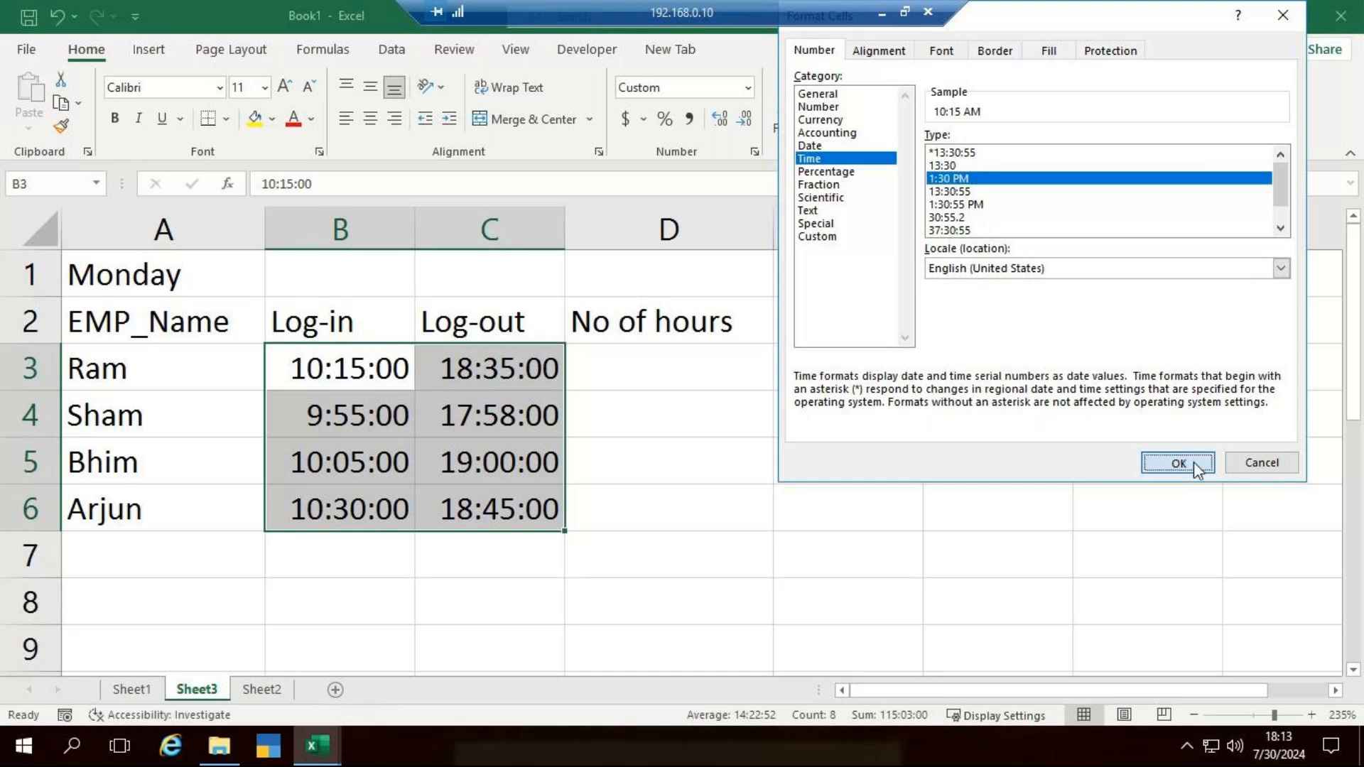
left_click(363, 381)
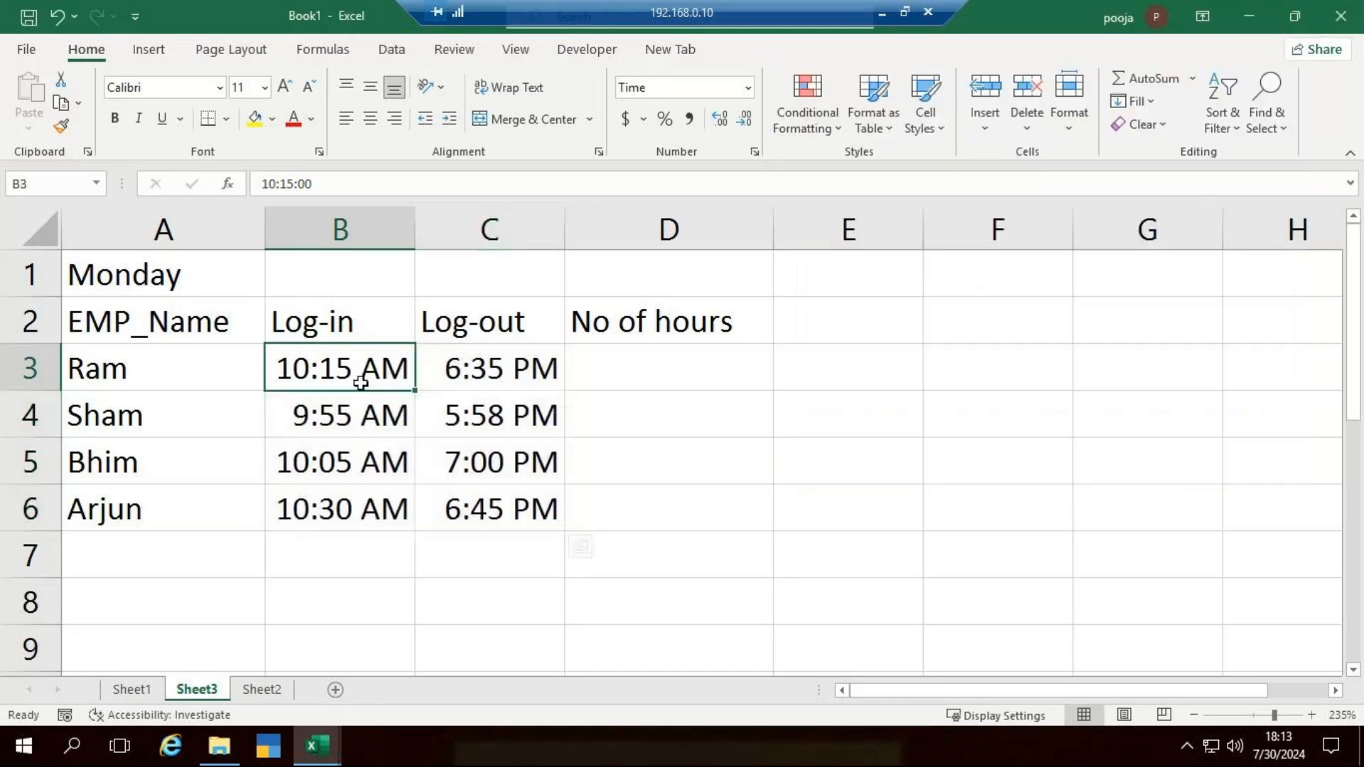
left_click(532, 374)
left_click(403, 414)
left_click(490, 416)
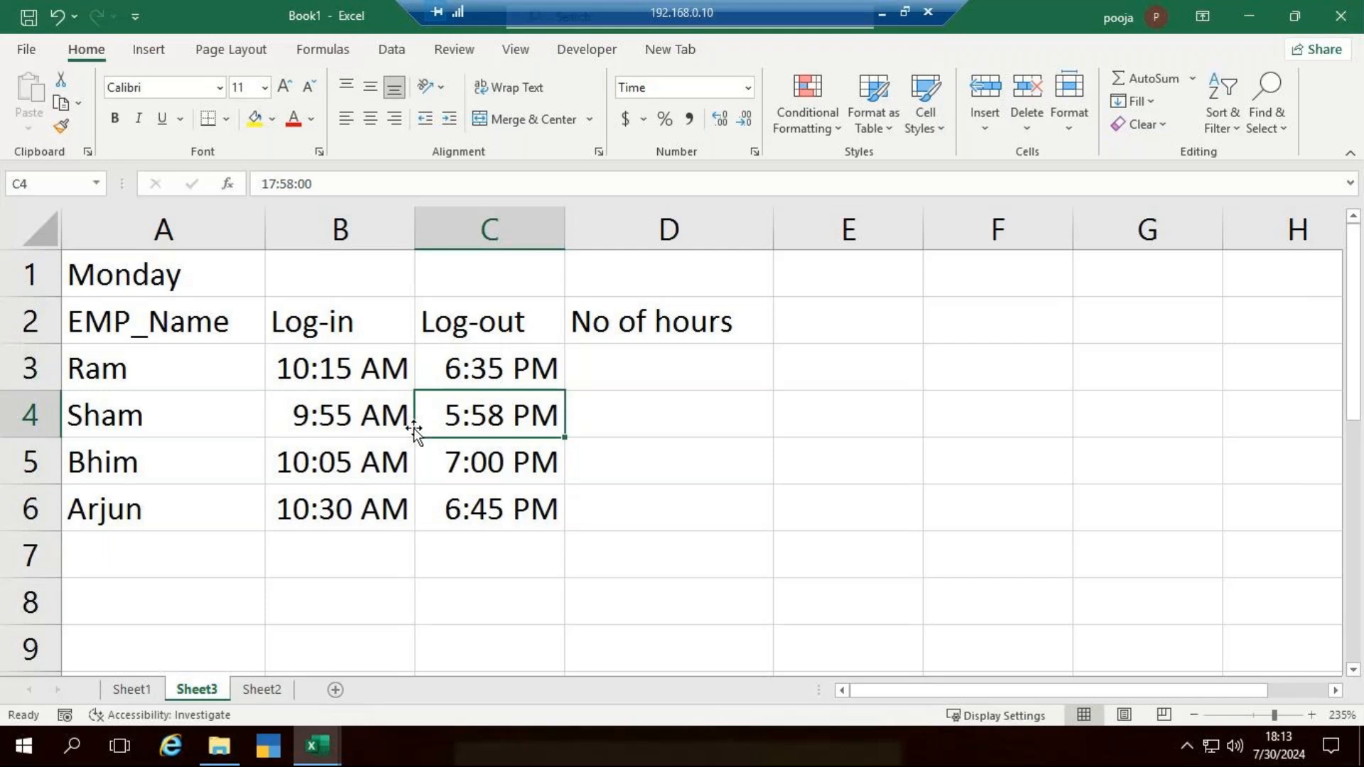
left_click(295, 454)
left_click(500, 466)
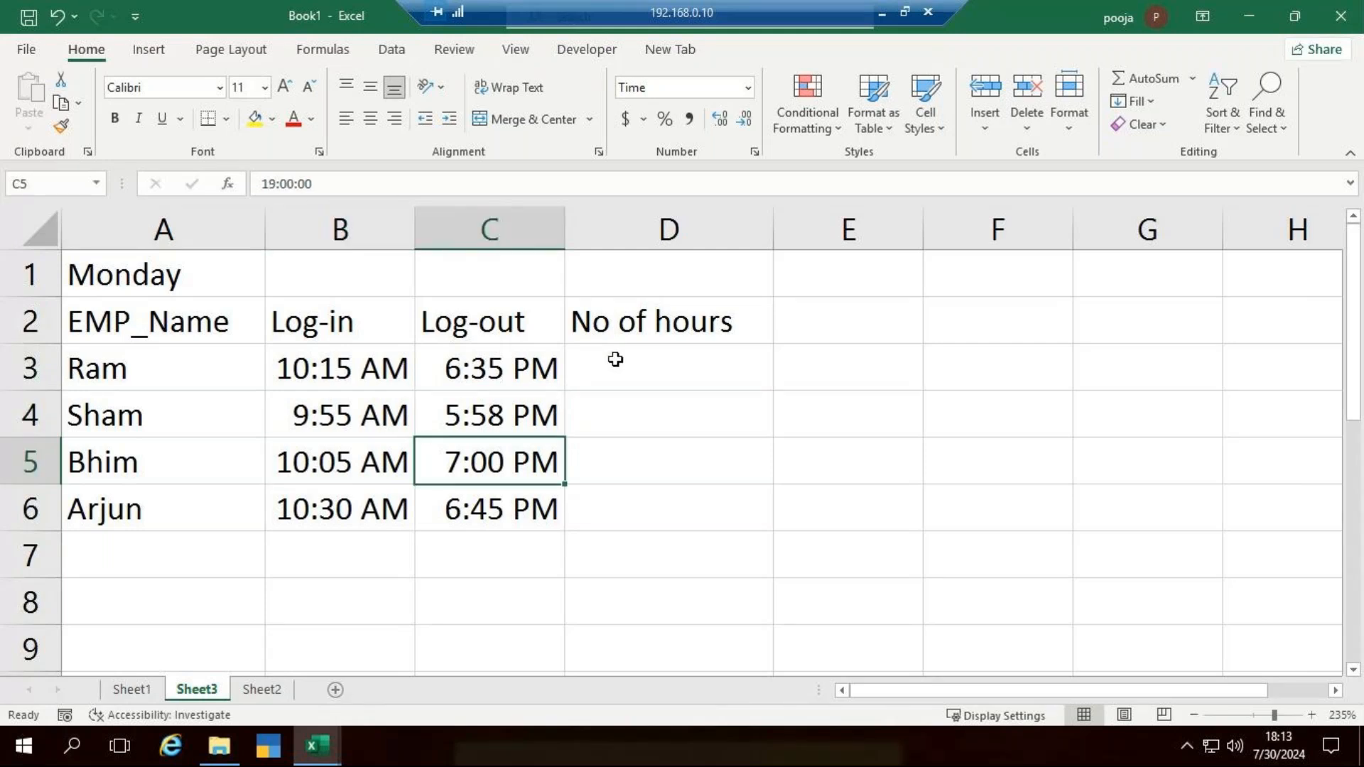
- Calculate the hours worked in D3 with the formula =C3-B3 and fill it down to D6
left_click(615, 361)
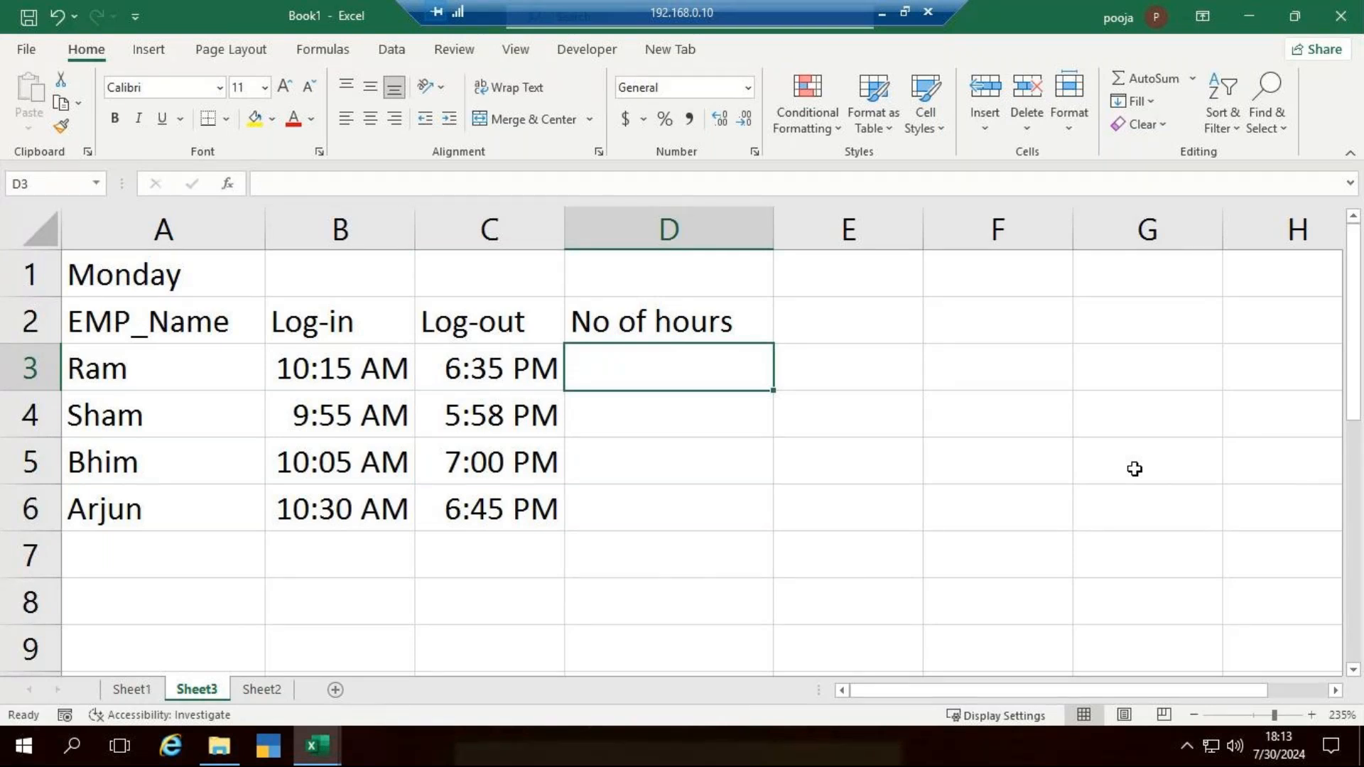
key("F2")
type("=")
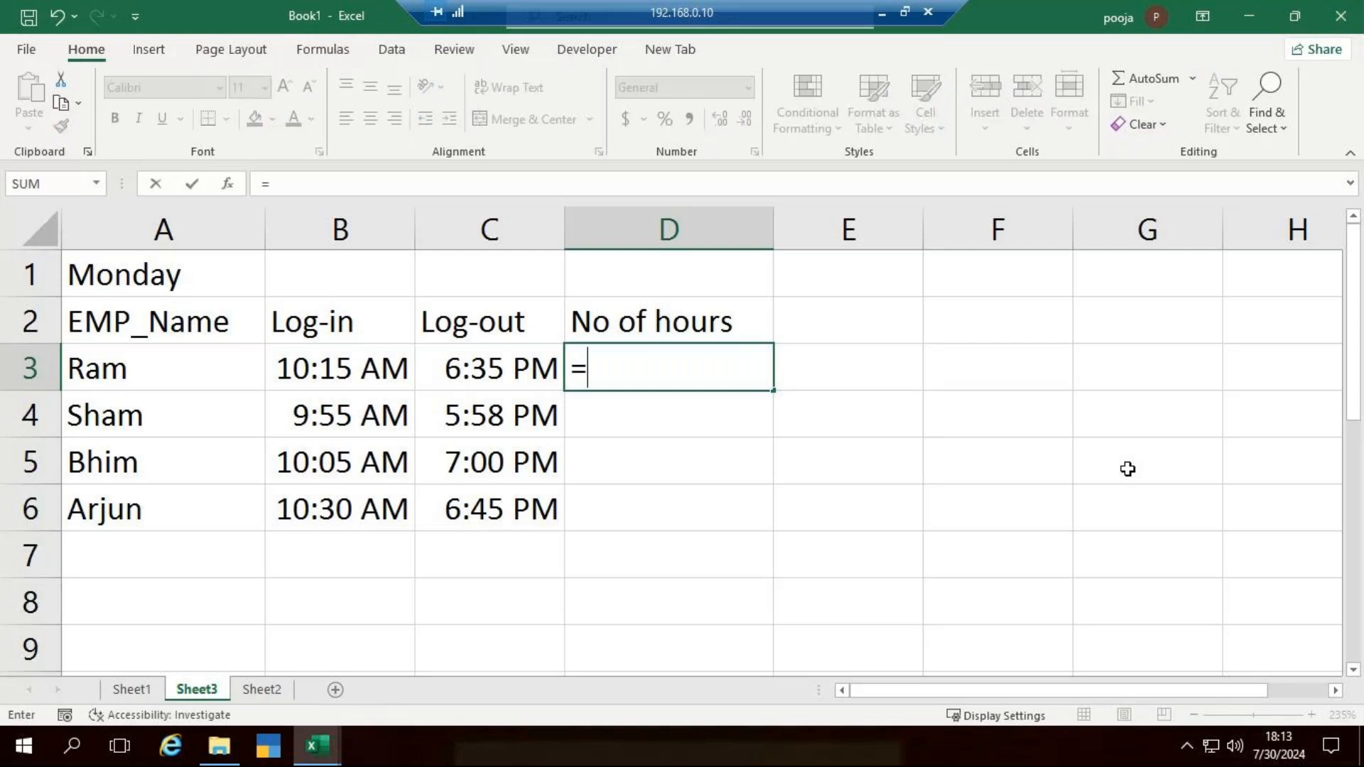
left_click(486, 364)
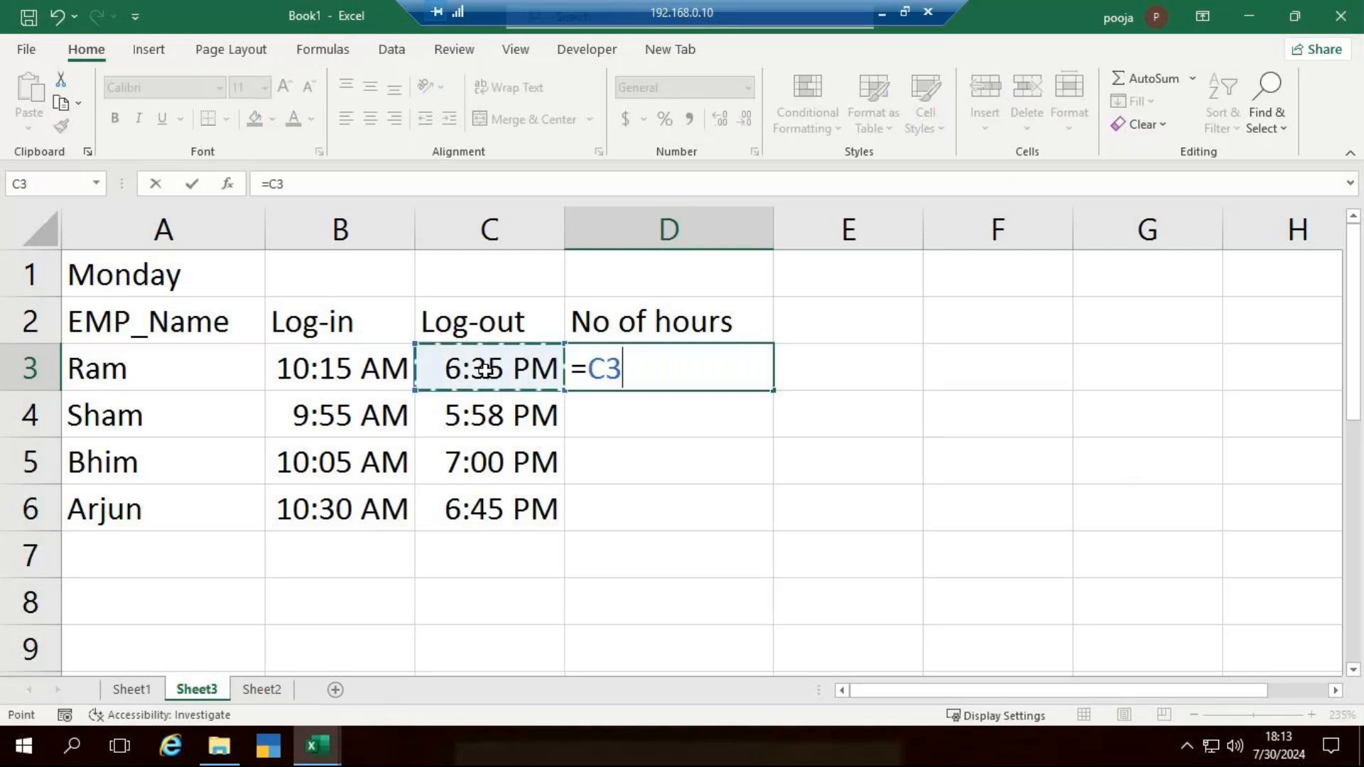
type("-")
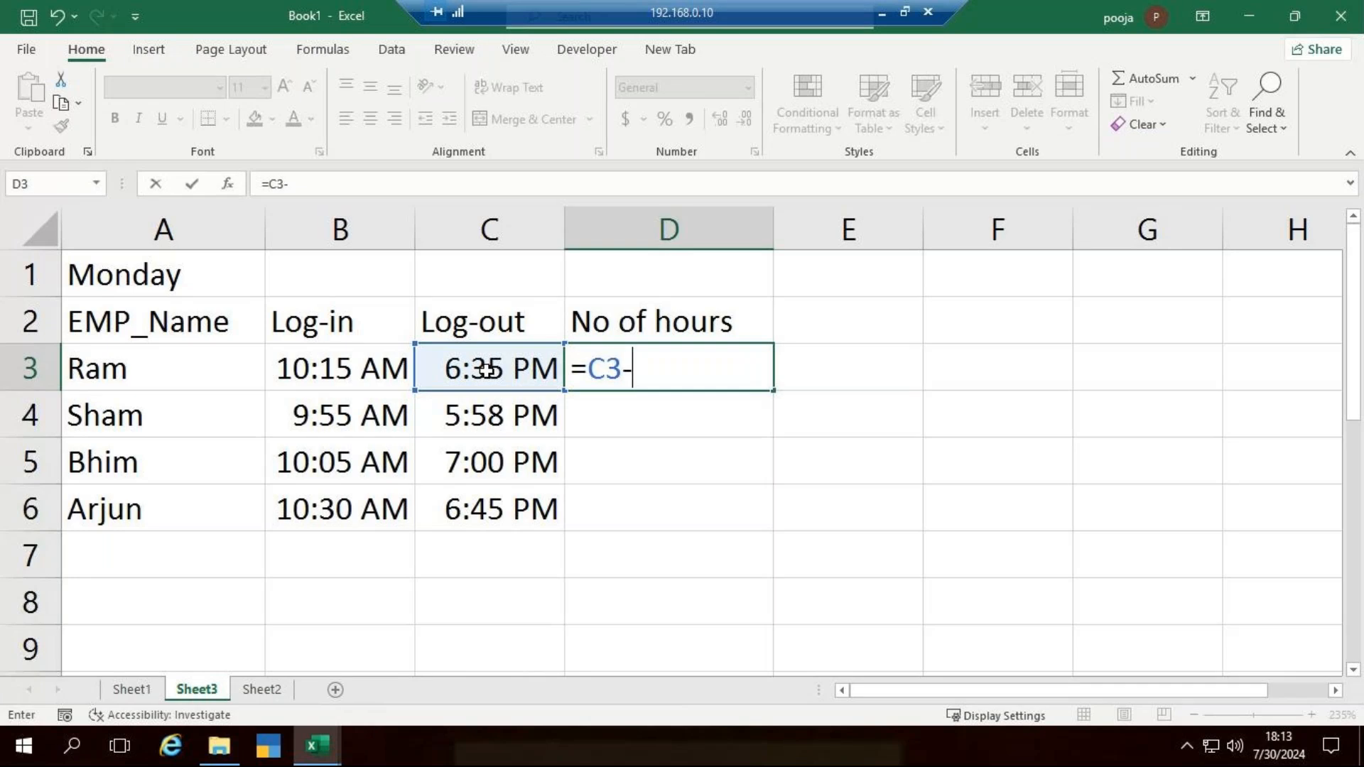
left_click(350, 365)
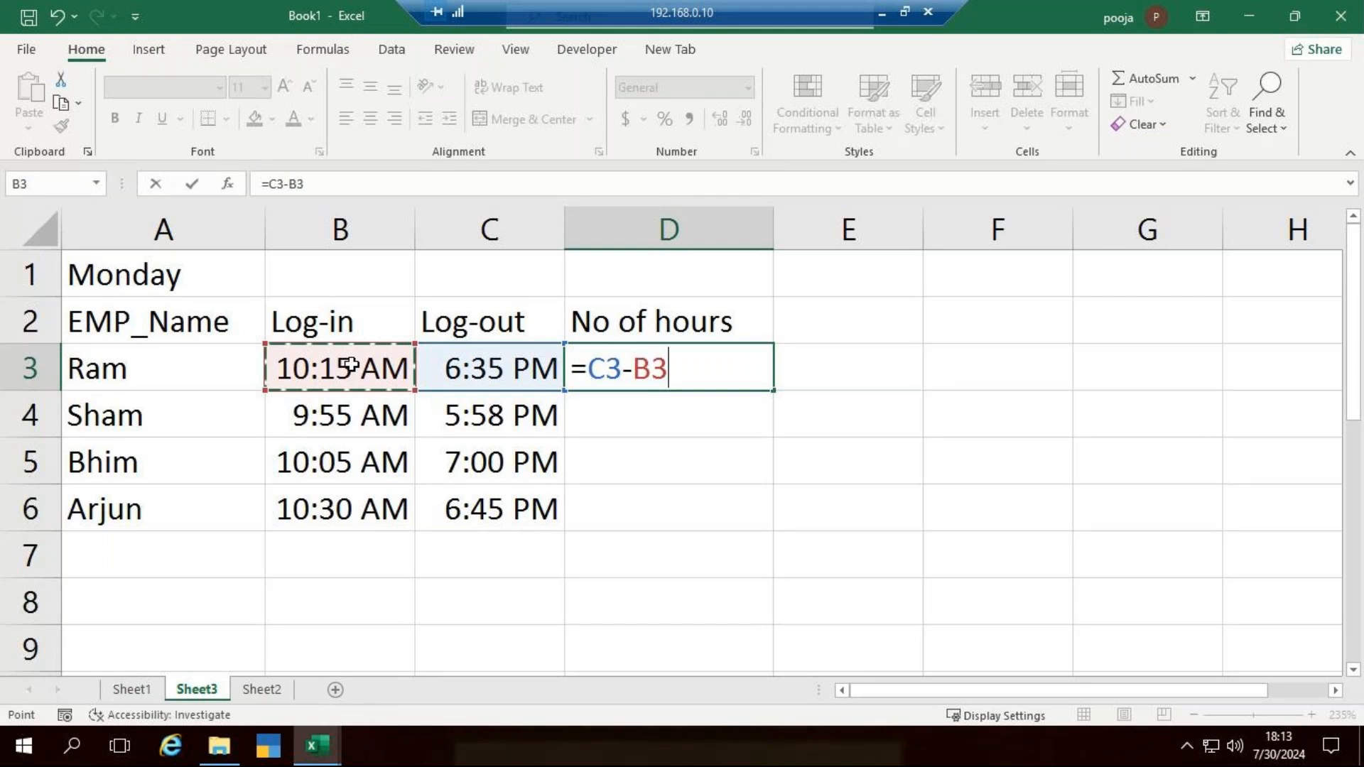
key("Return")
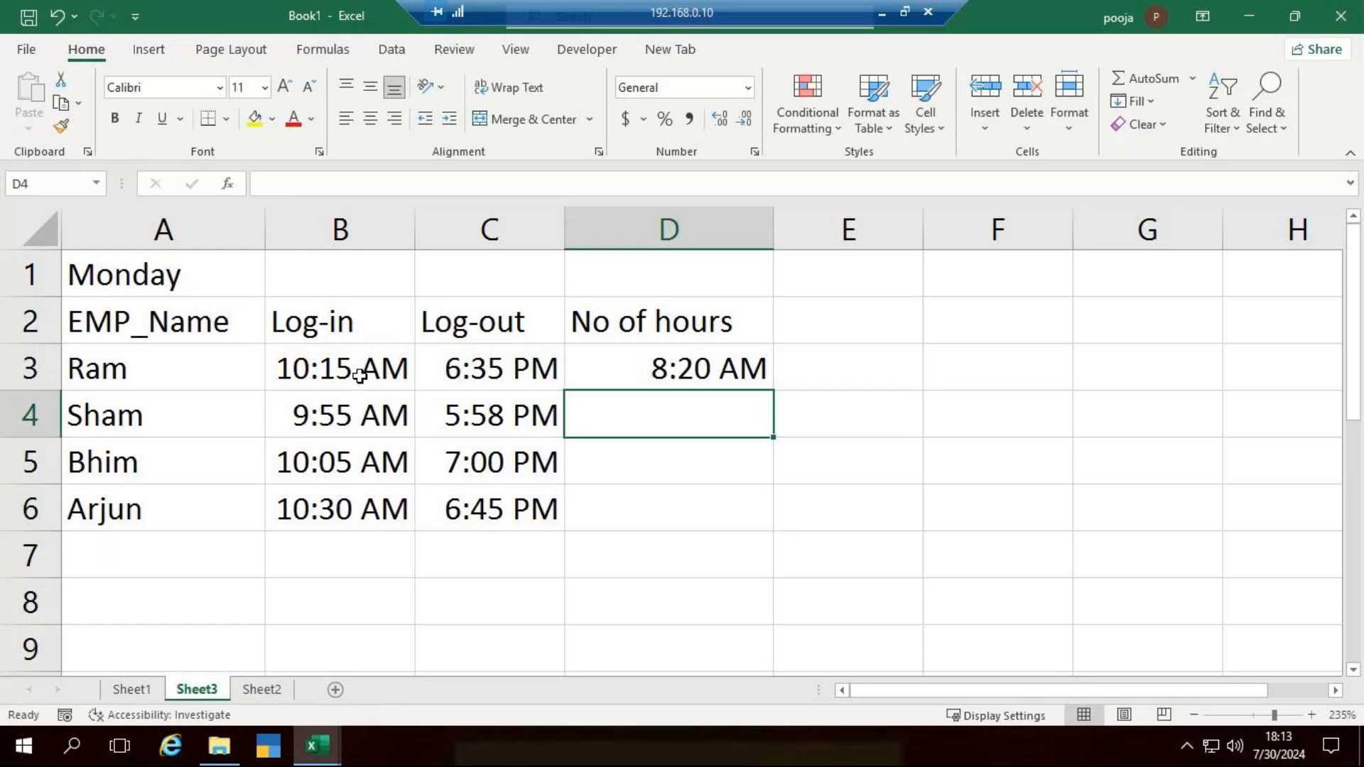
left_click(776, 384)
left_click_drag(774, 390, 777, 498)
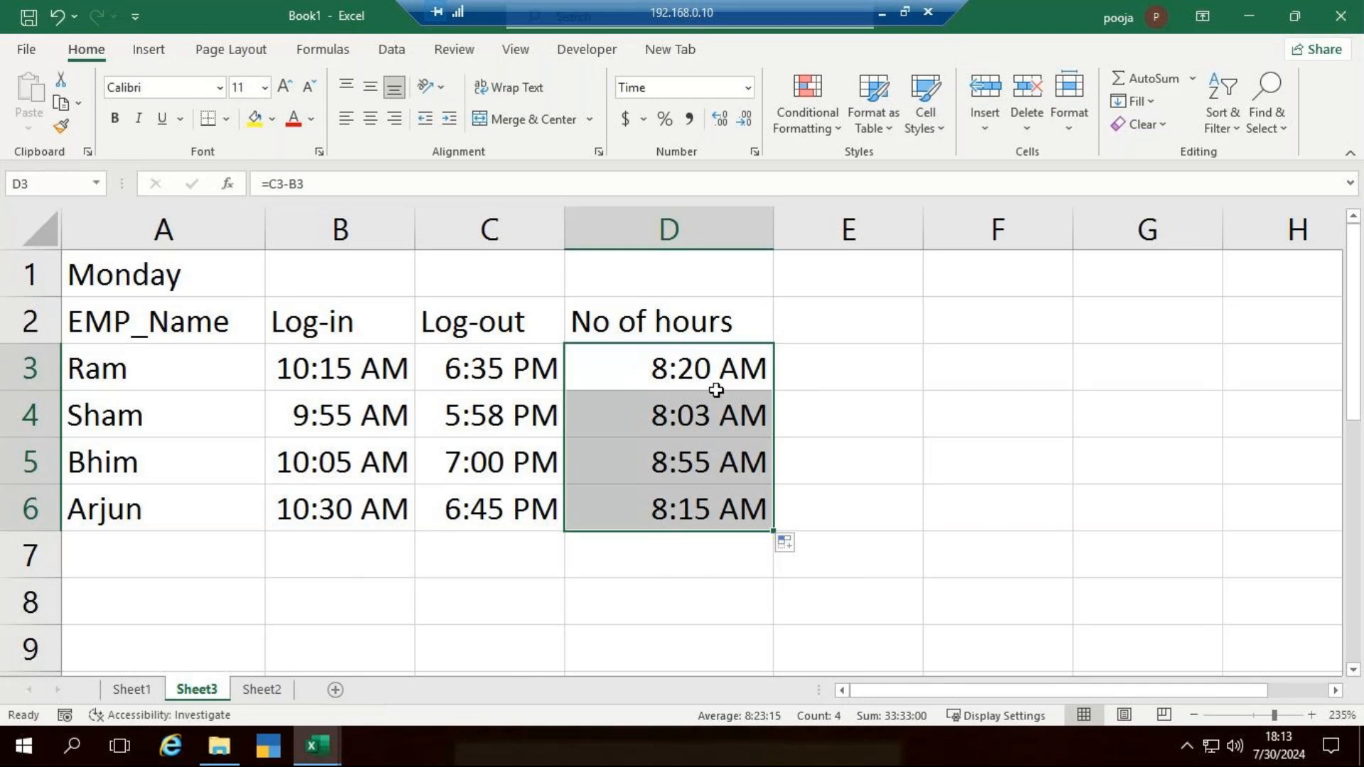
- Format the hours worked in D3:D6 with the custom number format h:mm
left_click(755, 153)
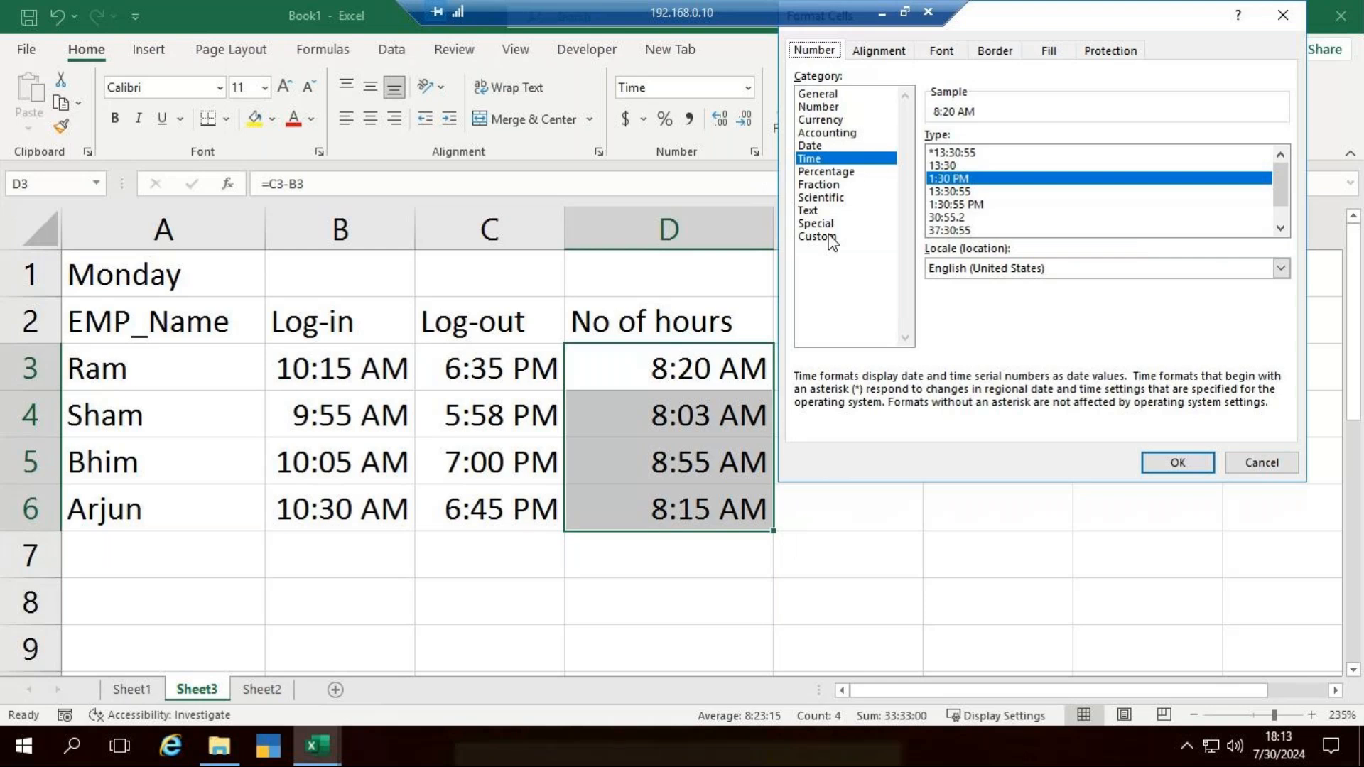
left_click(817, 236)
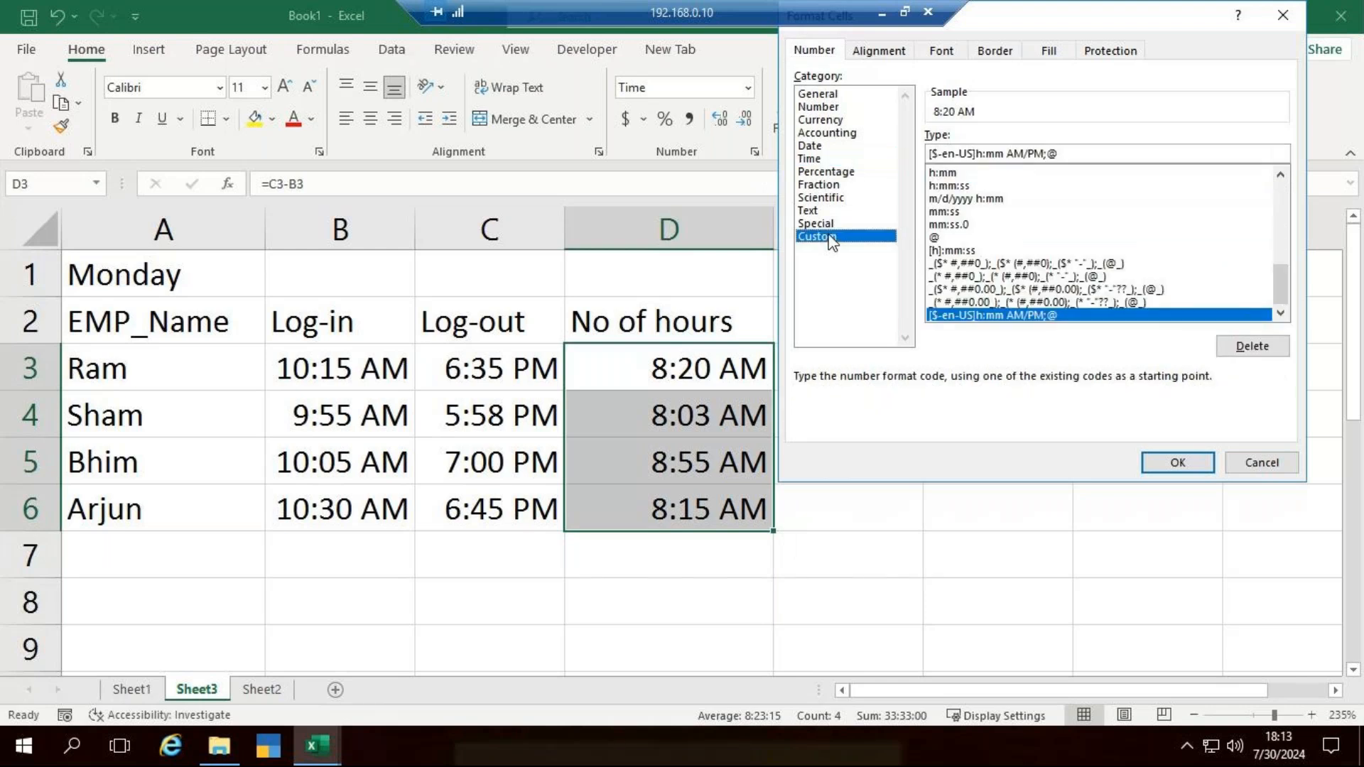
left_click(945, 173)
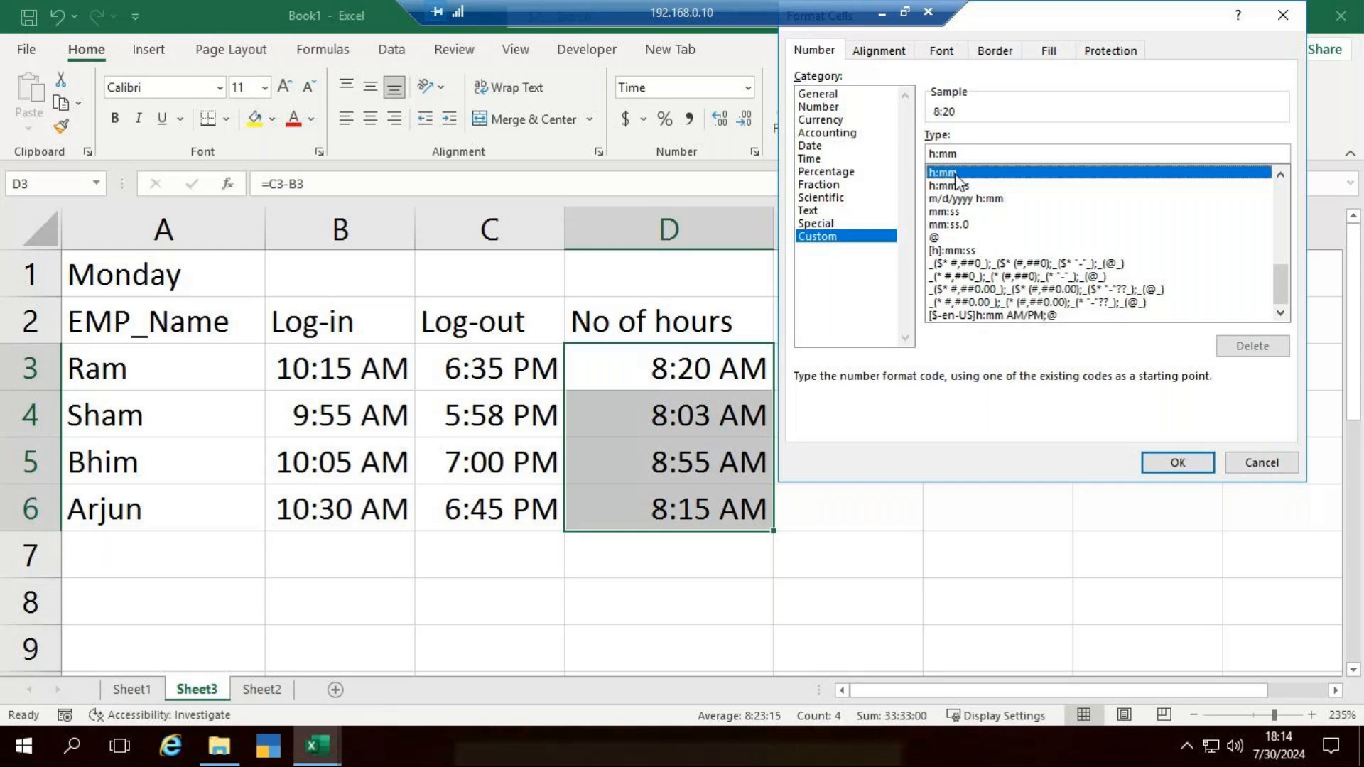
left_click(1178, 463)
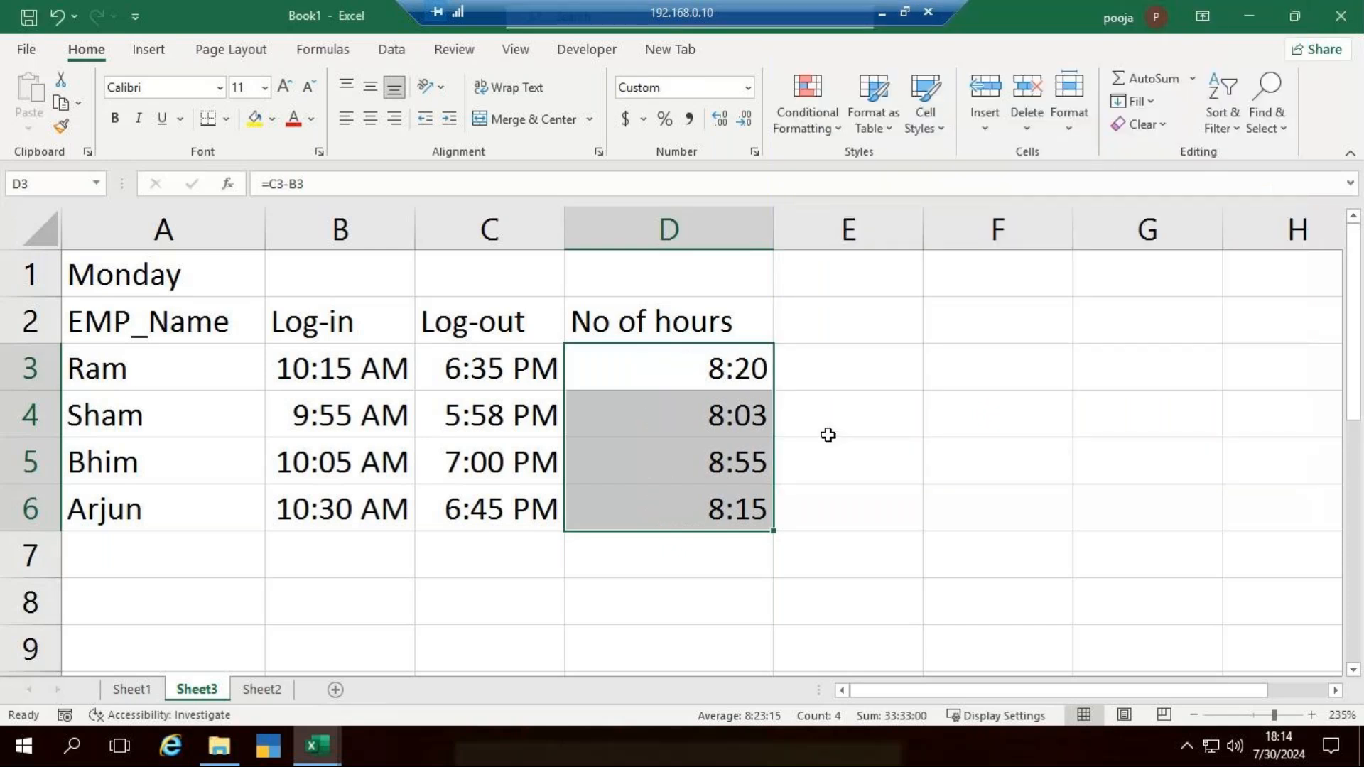
left_click(750, 417)
left_click(736, 458)
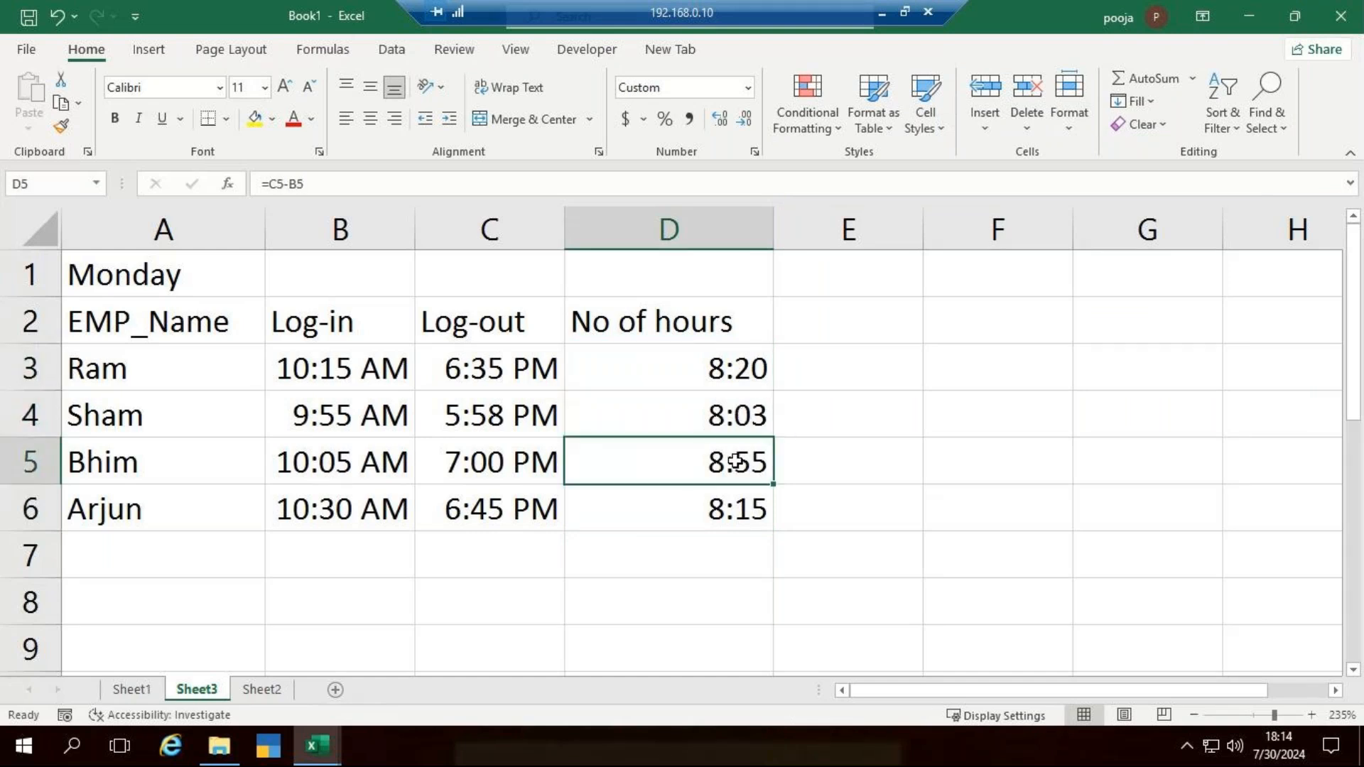
left_click(757, 509)
left_click(736, 565)
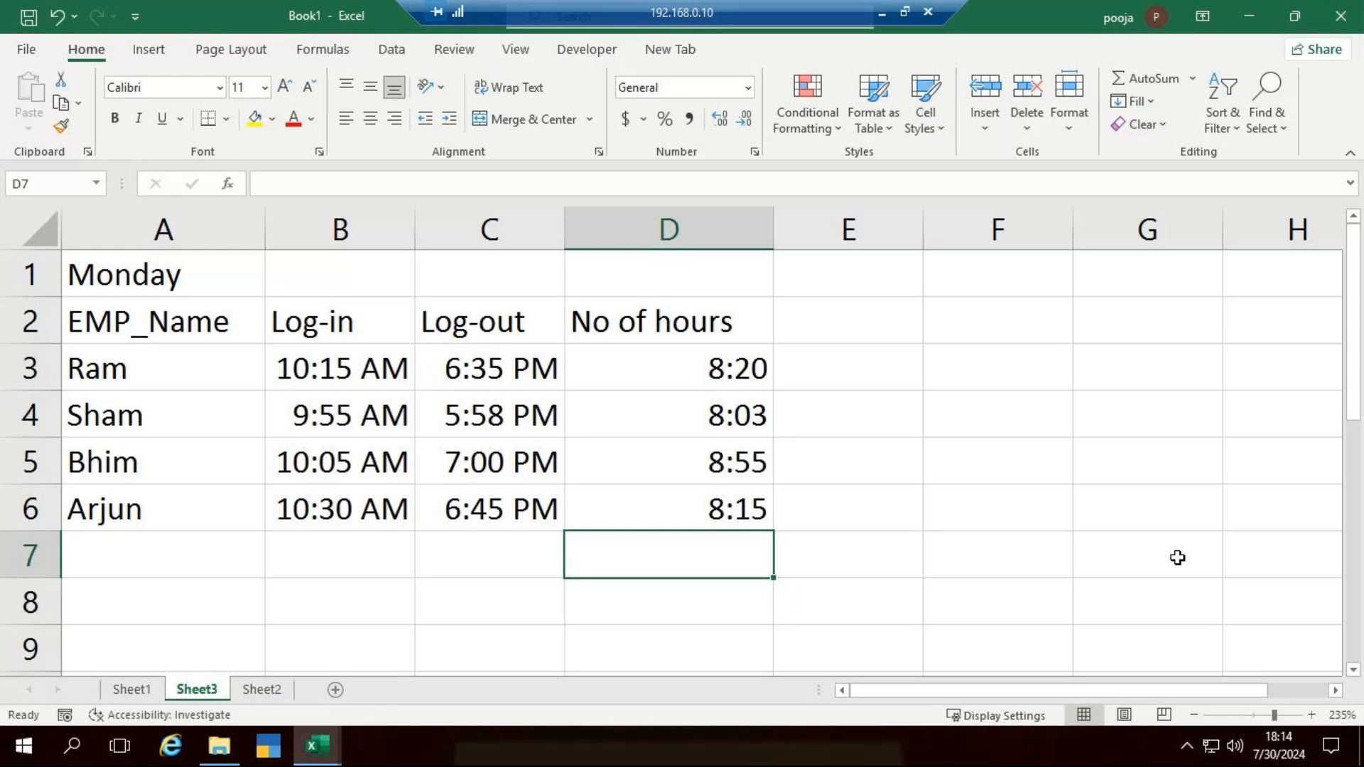
- Show Sheet1 of Book1, switch to the basic excel assignment workbook, and open the recent workbook vlookup adv
left_click(145, 691)
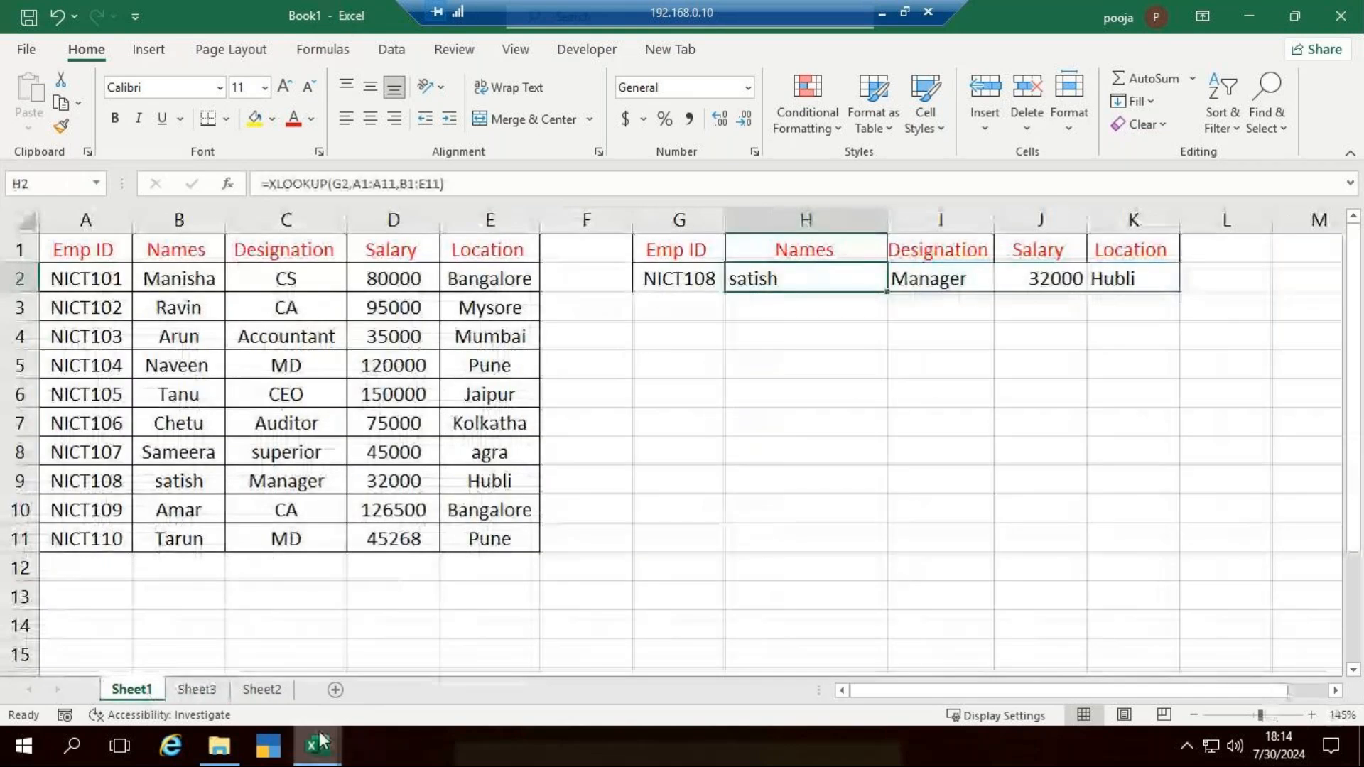
mouse_move(318, 736)
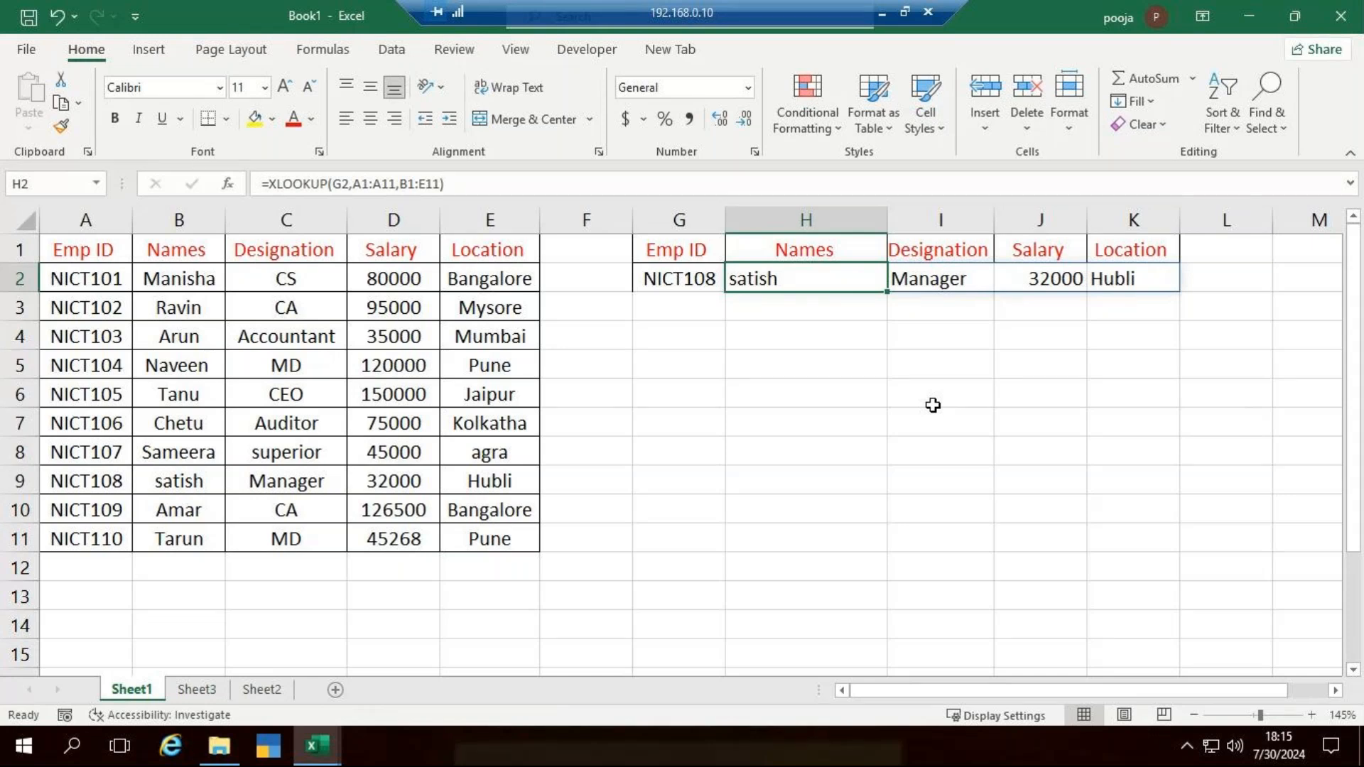
left_click(316, 753)
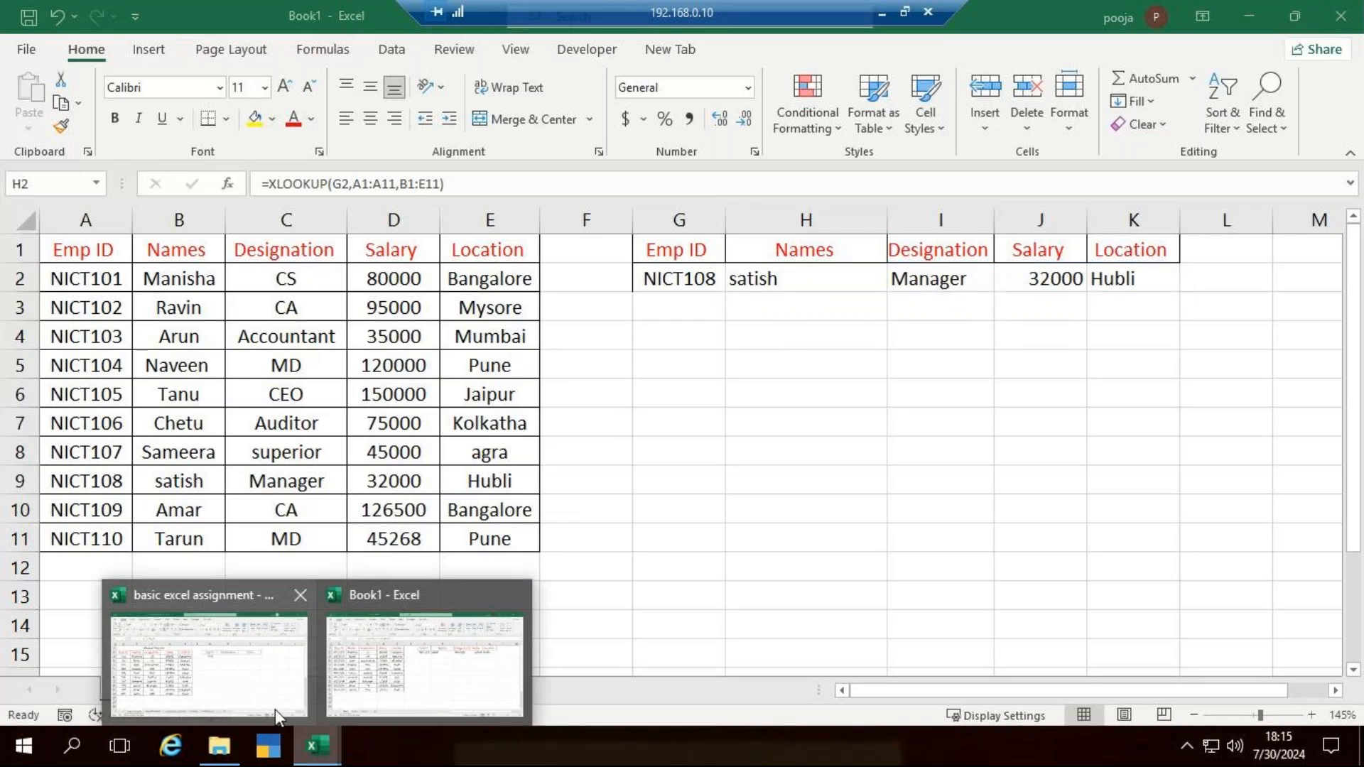
left_click(277, 714)
key("ctrl+o")
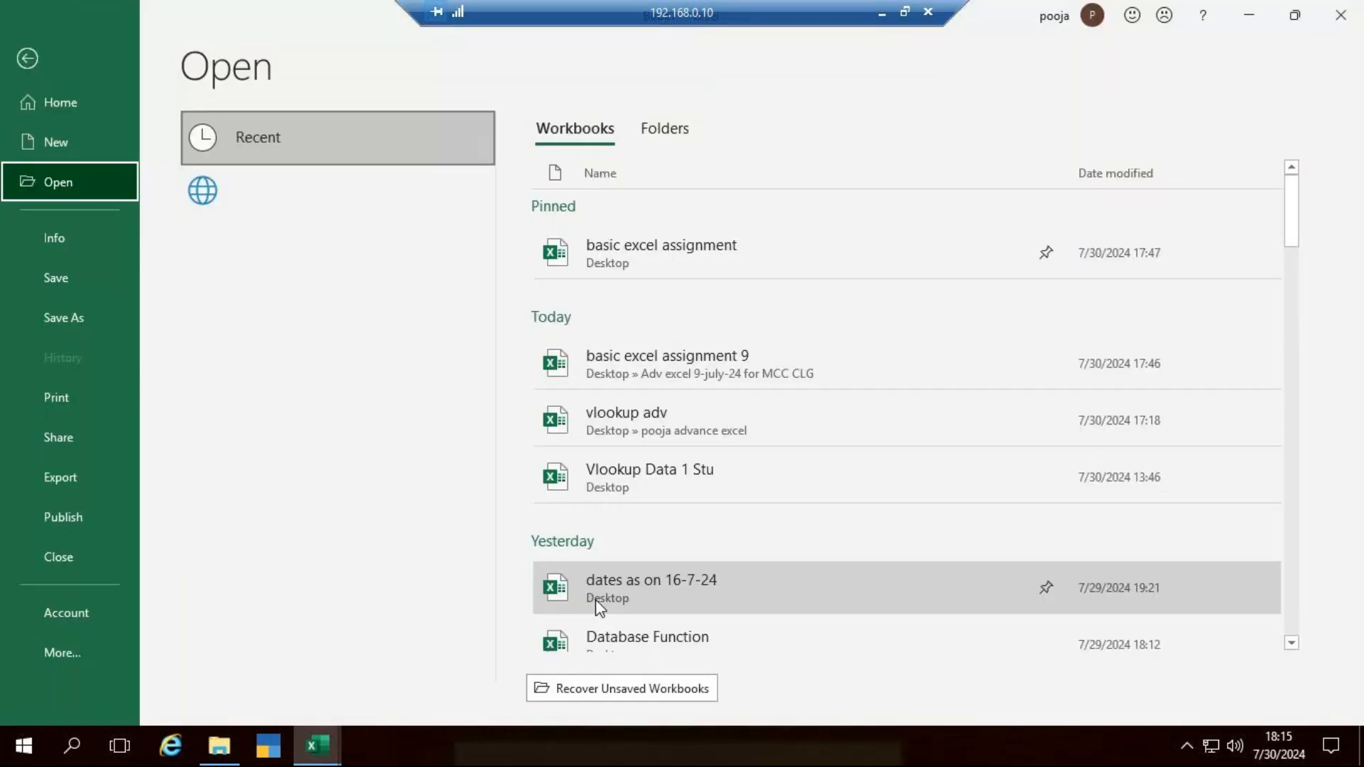
left_click(797, 416)
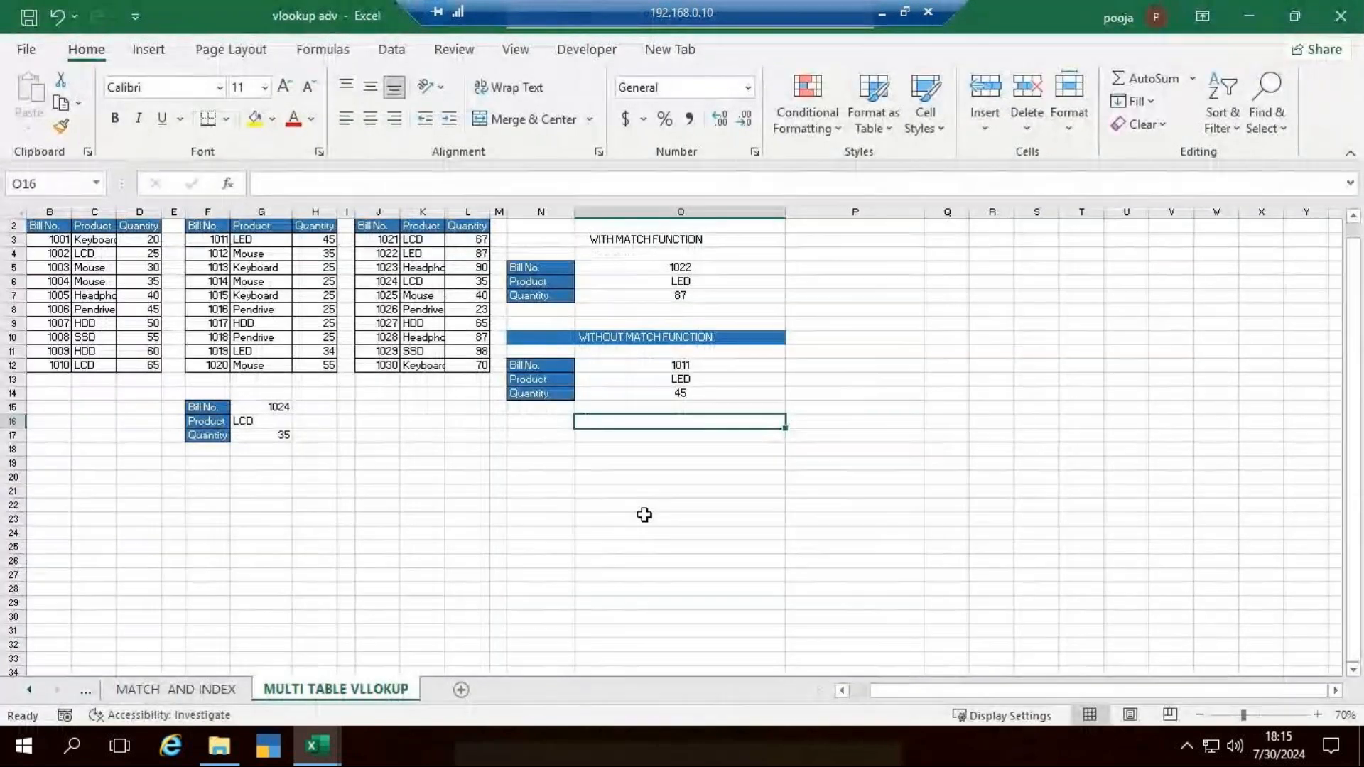
- Clear the contents and formatting of the lookup blocks in F15:G18 and N10:O14 on the MULTI TABLE VLLOKUP sheet
left_click(644, 509)
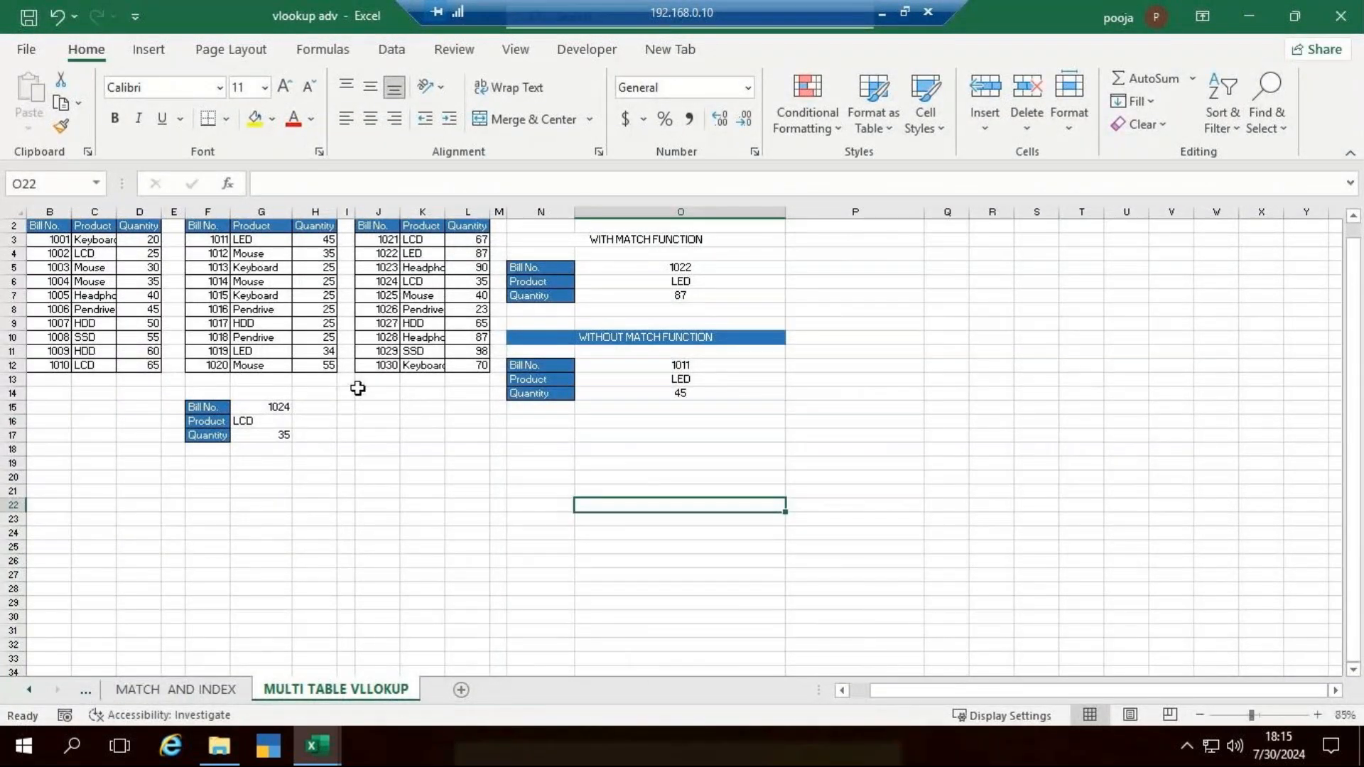
scroll(1090, 699, "up", 4, "ctrl")
left_click_drag(1026, 689, 843, 715)
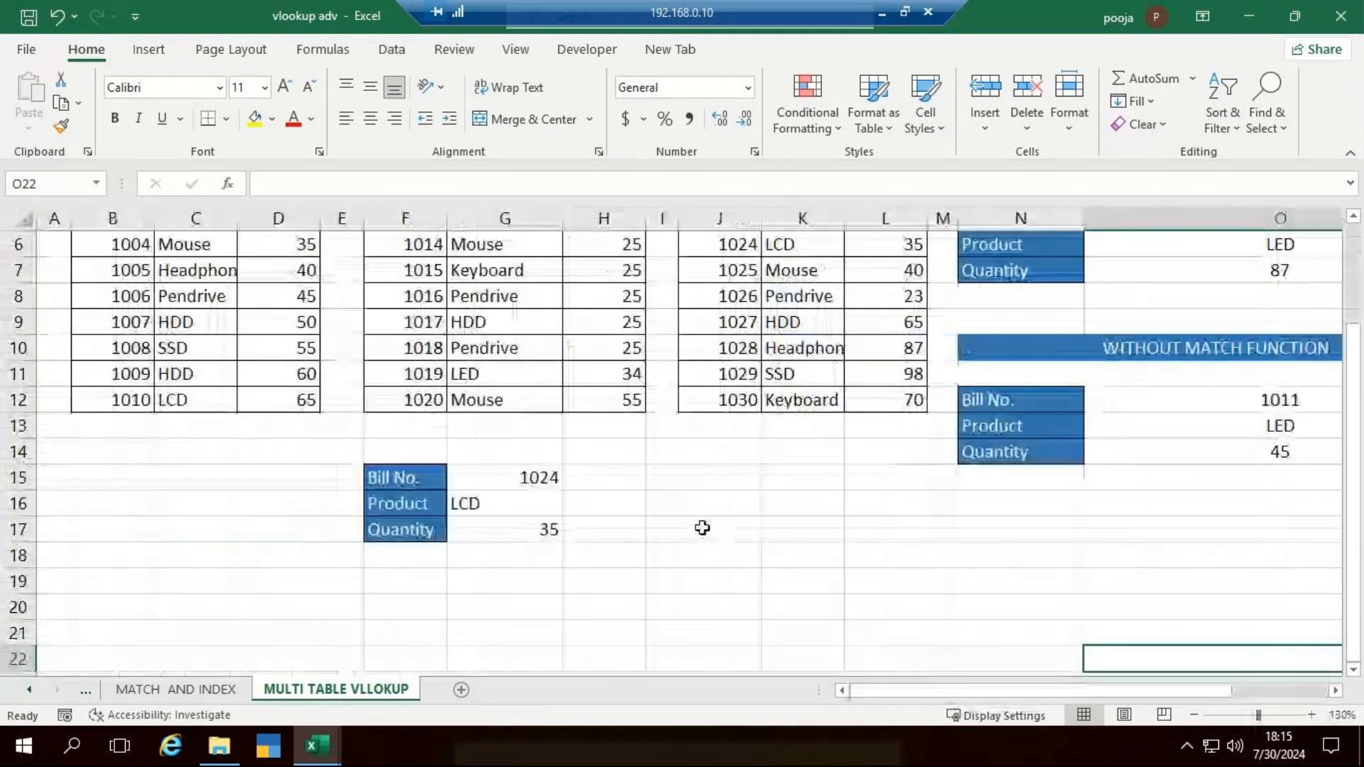
scroll(700, 510, "down", 2, "ctrl")
left_click_drag(326, 513, 399, 573)
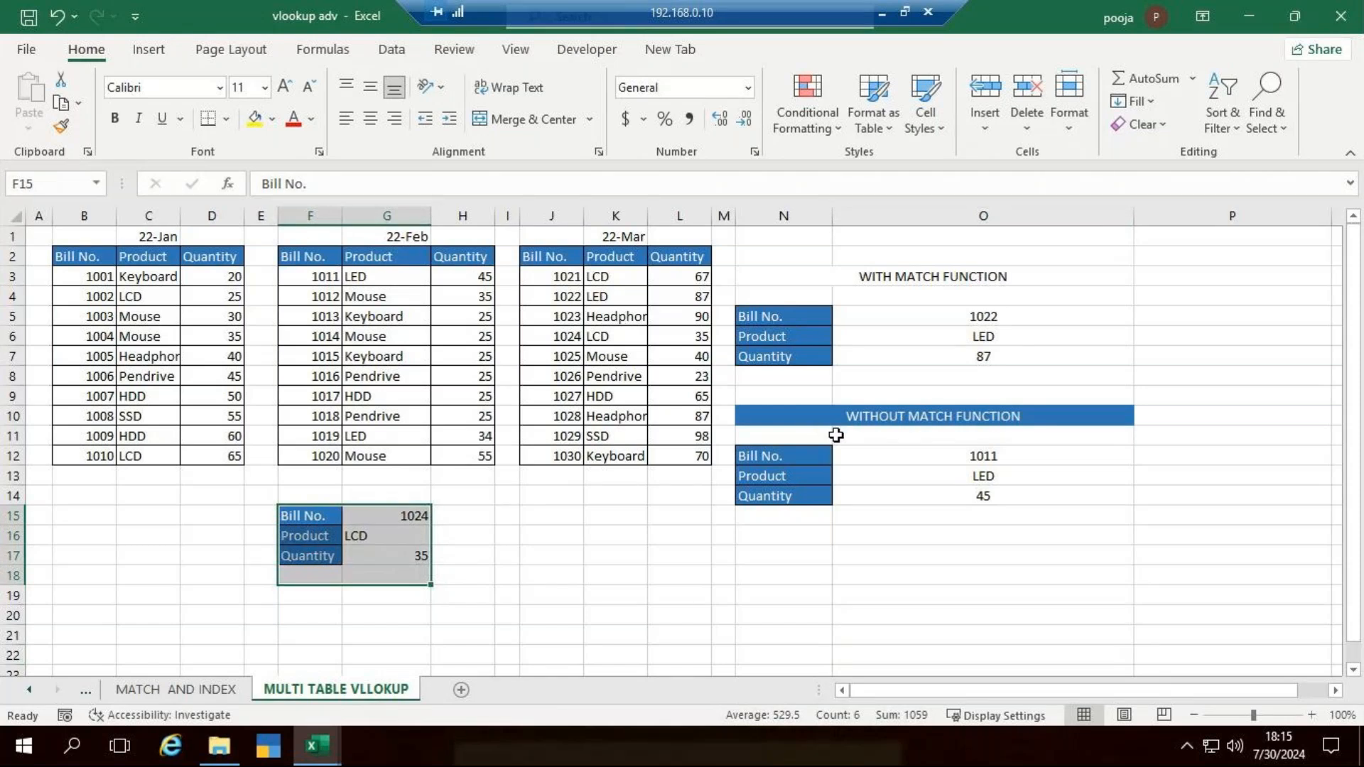
left_click_drag(827, 426, 984, 498)
left_click(1140, 124)
left_click(1156, 146)
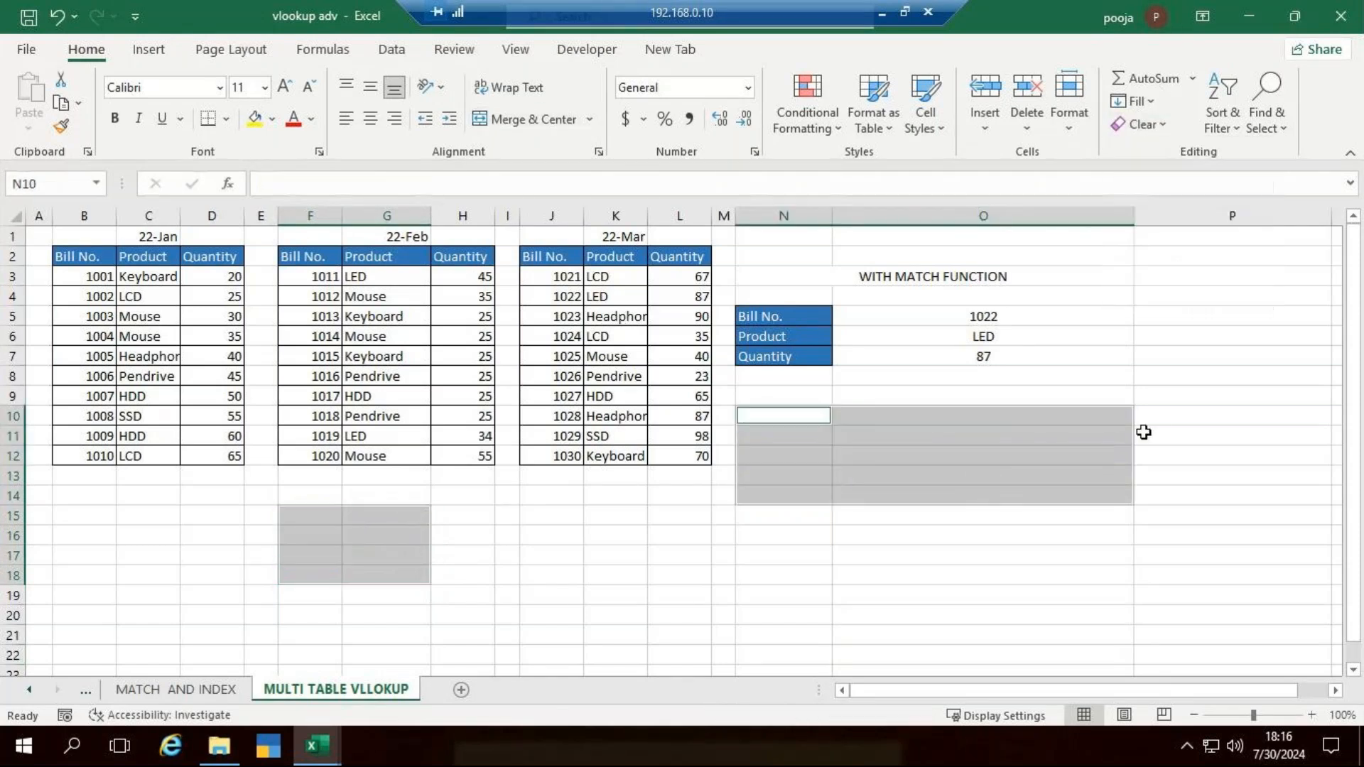
- Delete the Product and Quantity results in O6:O7 under WITH MATCH FUNCTION
left_click(1144, 454)
left_click_drag(988, 336, 996, 364)
key("Delete")
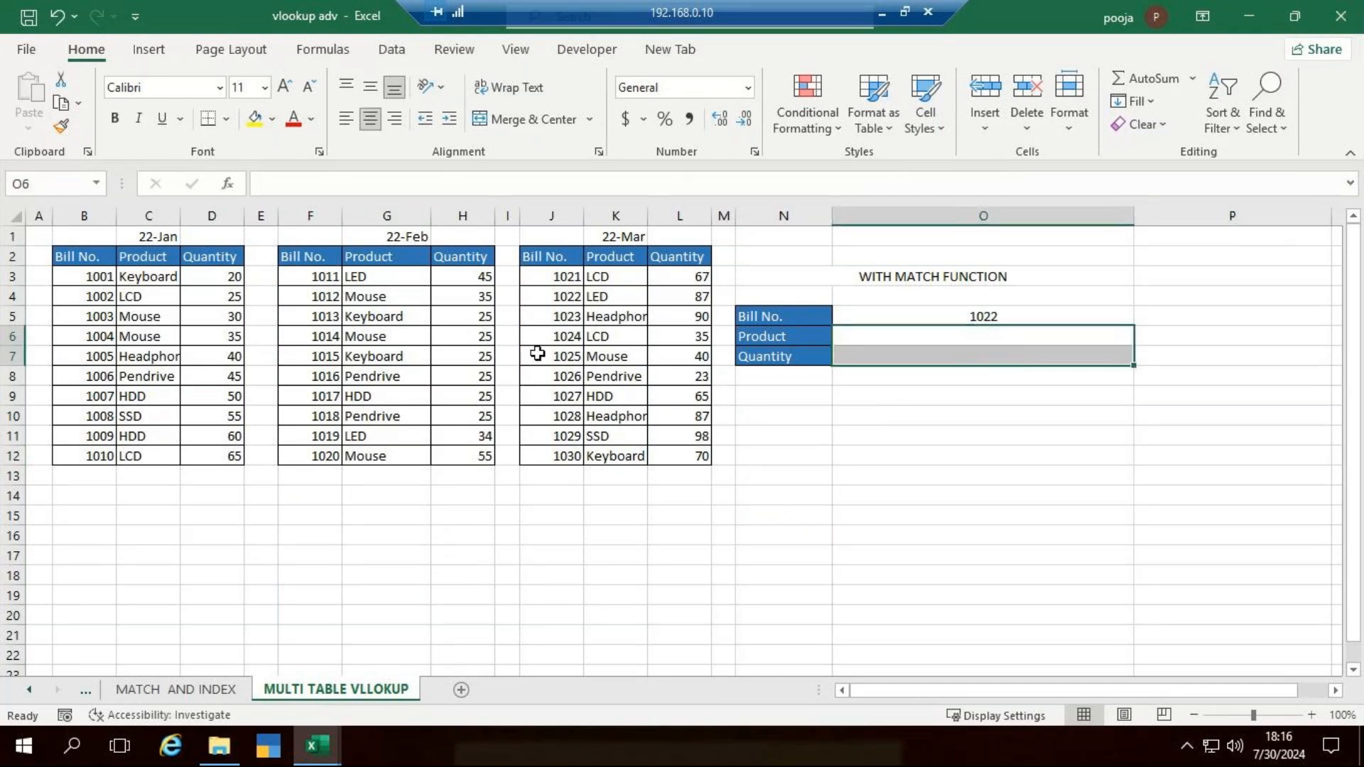
scroll(537, 354, "up", 2)
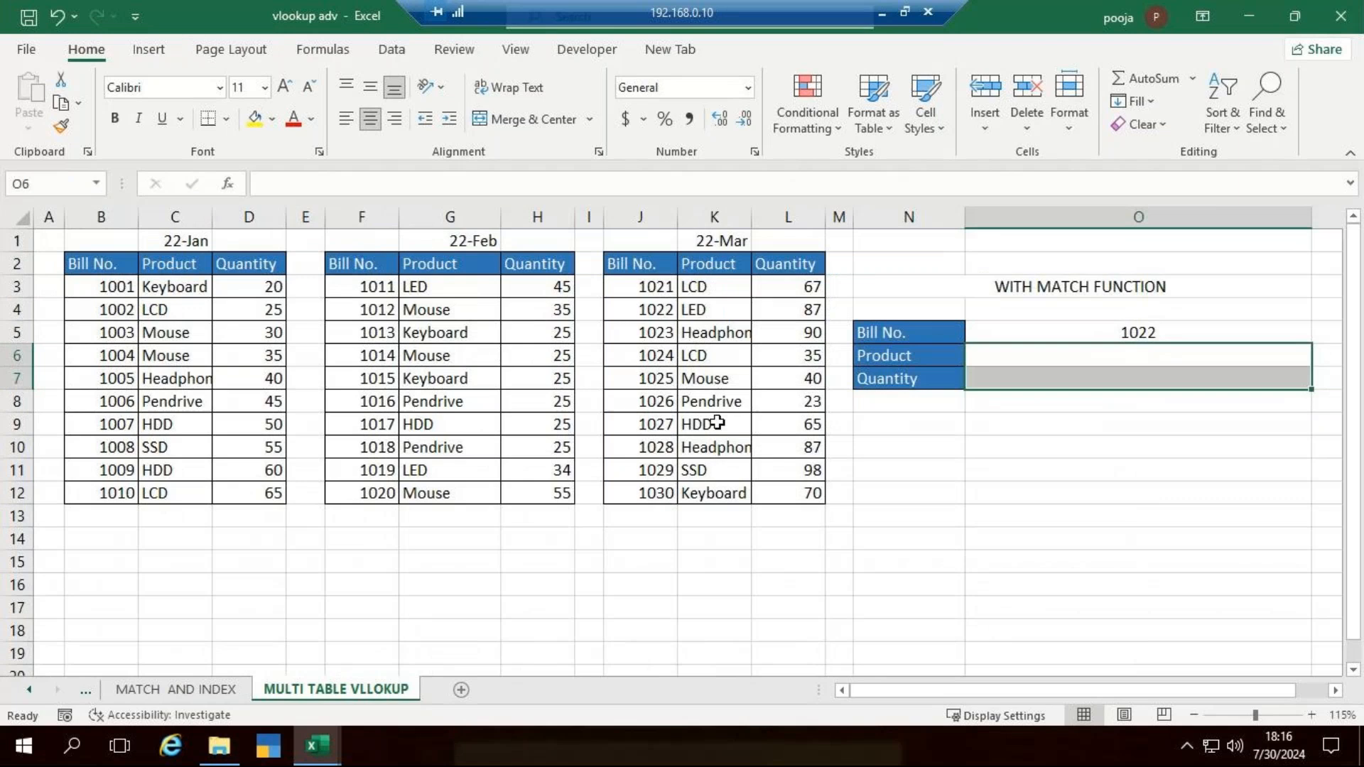
left_click(1089, 517)
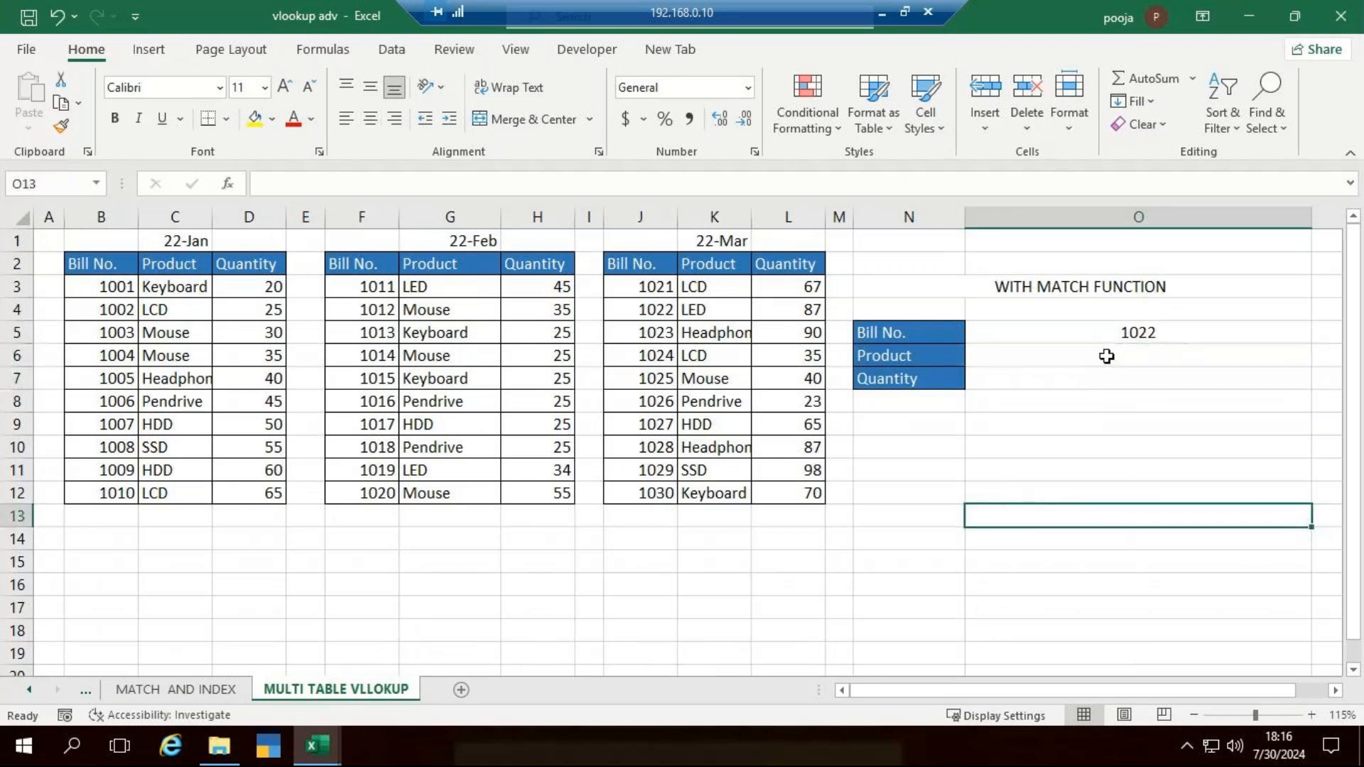
- Start a VLOOKUP formula in O6 with the absolute reference $O$5 as the lookup value
left_click(1105, 355)
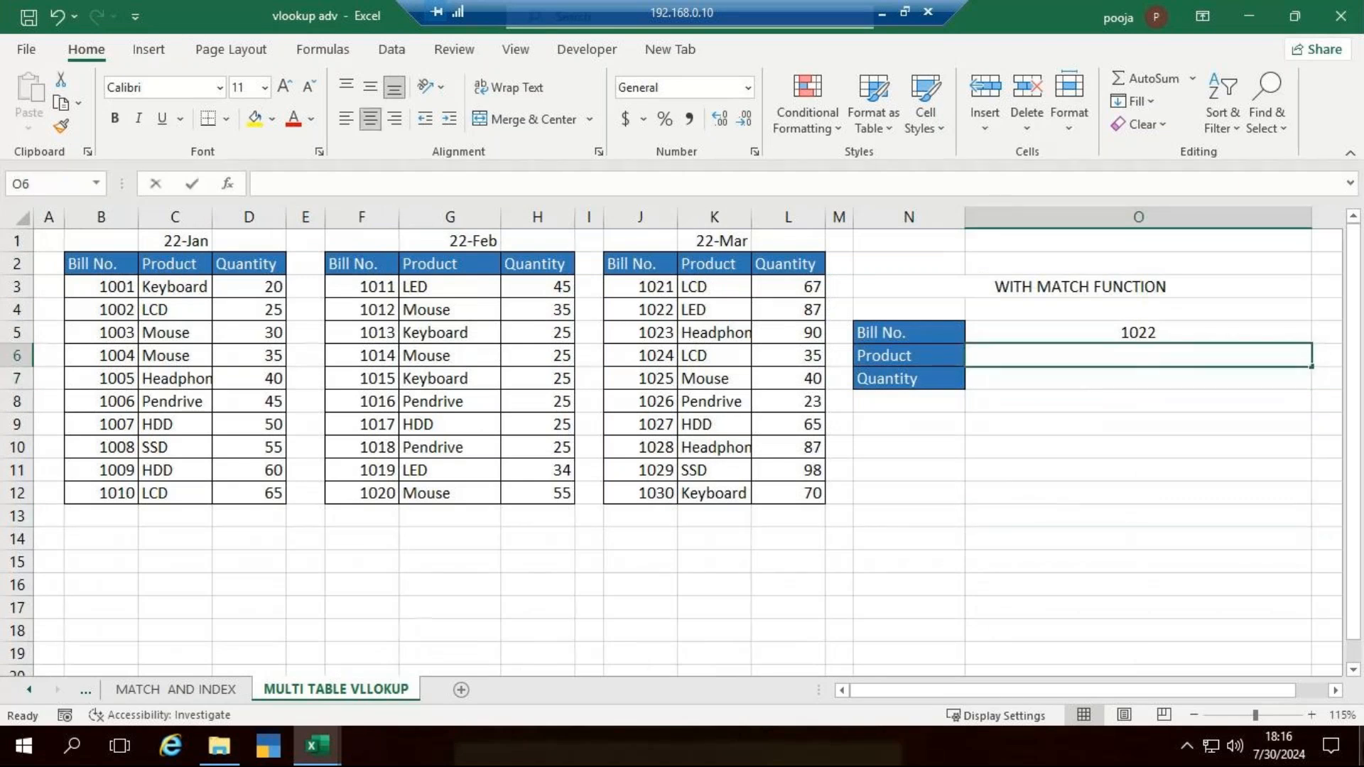
type("=vl")
key("Tab")
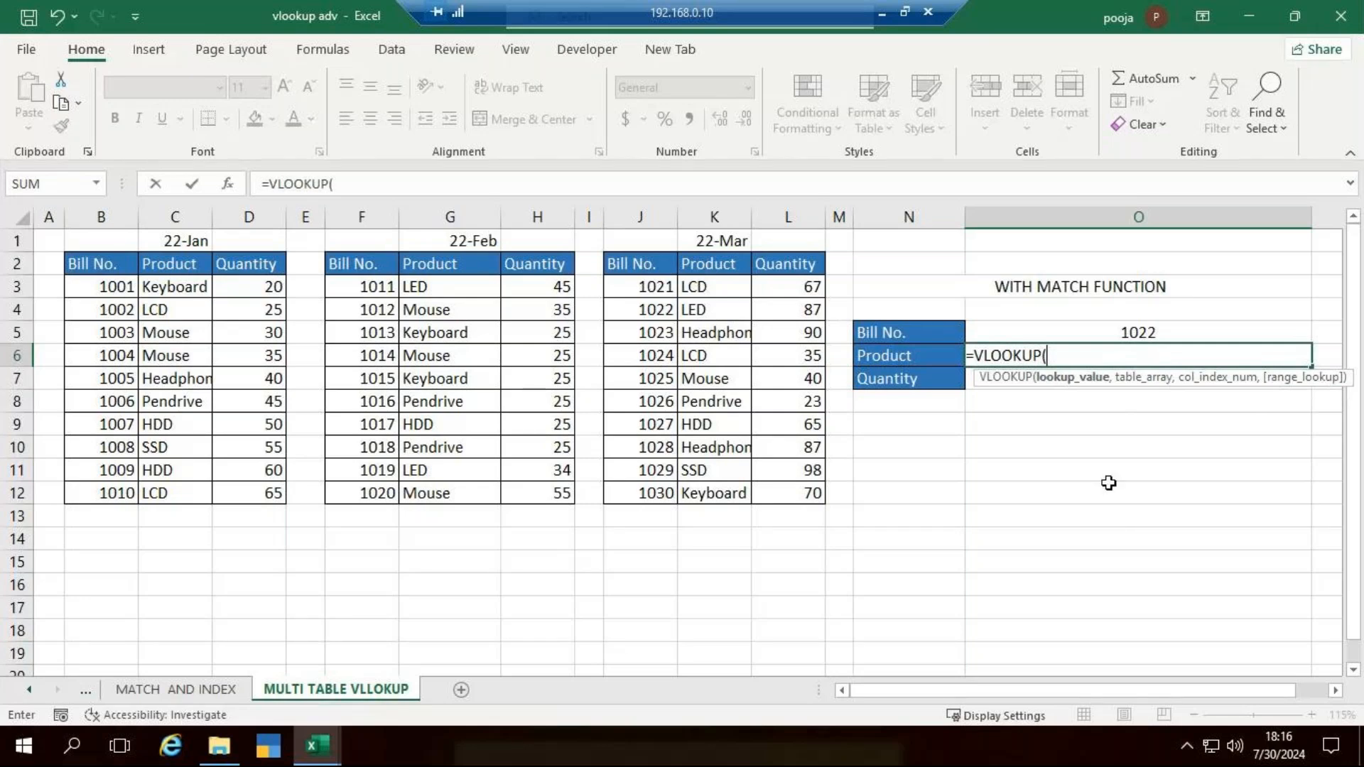
left_click(1156, 336)
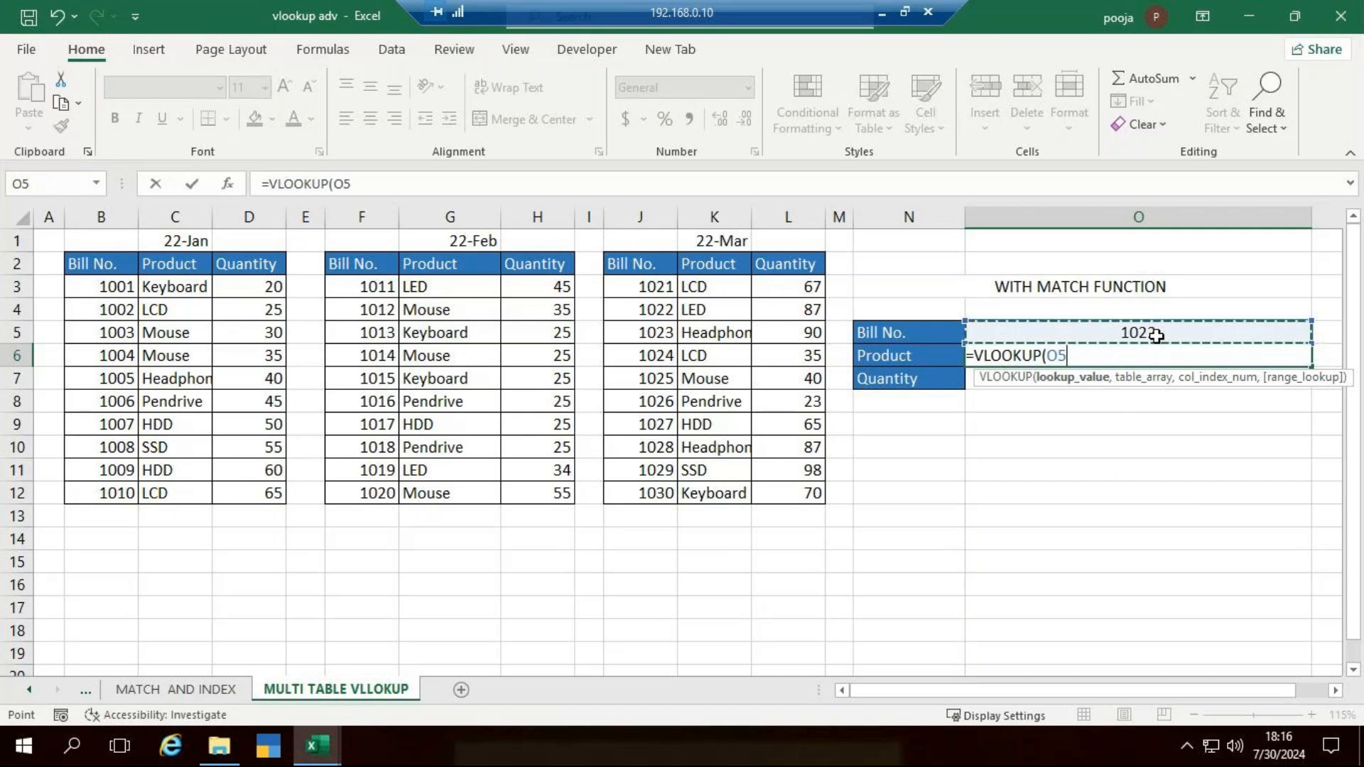
key("F4")
type(",")
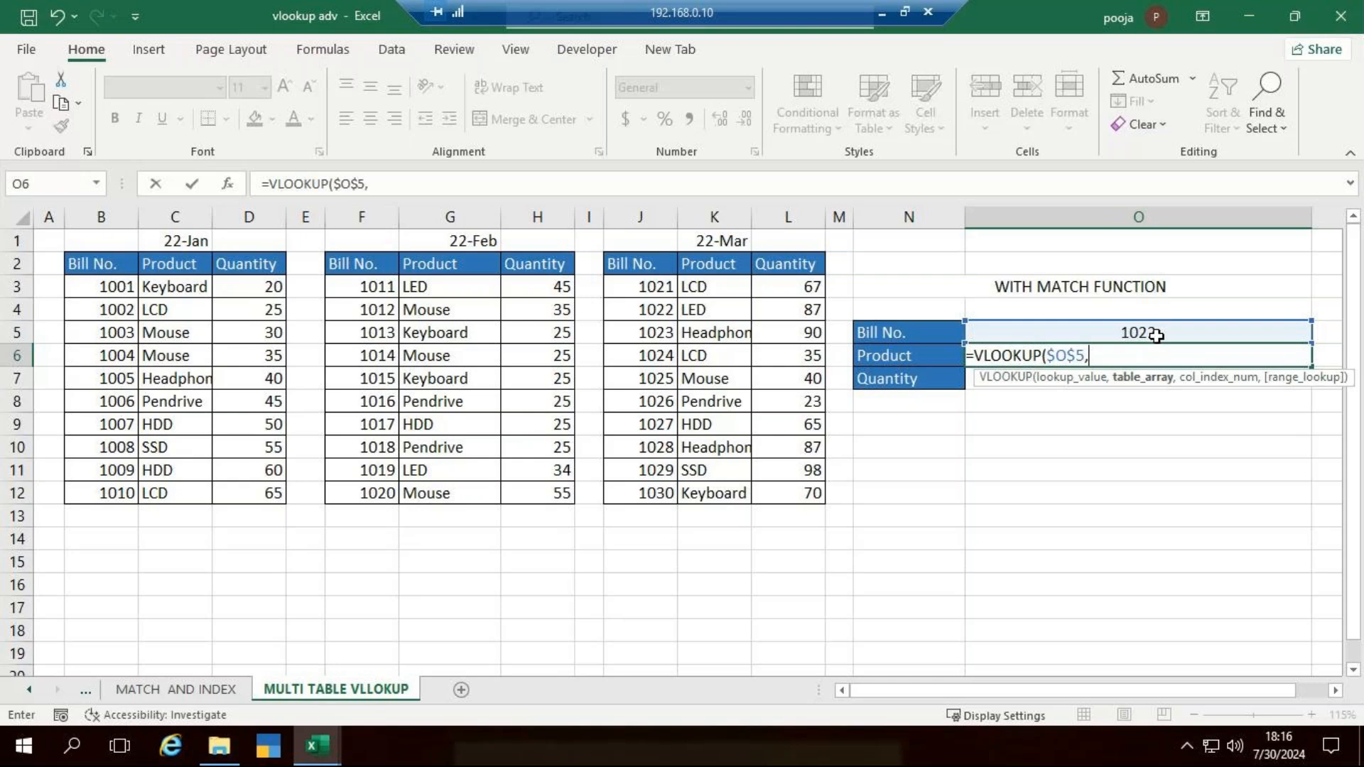
- Use an IF as the table array, testing $O$5<=1010 and returning the January table $B$2:$D$12 when true
type("if")
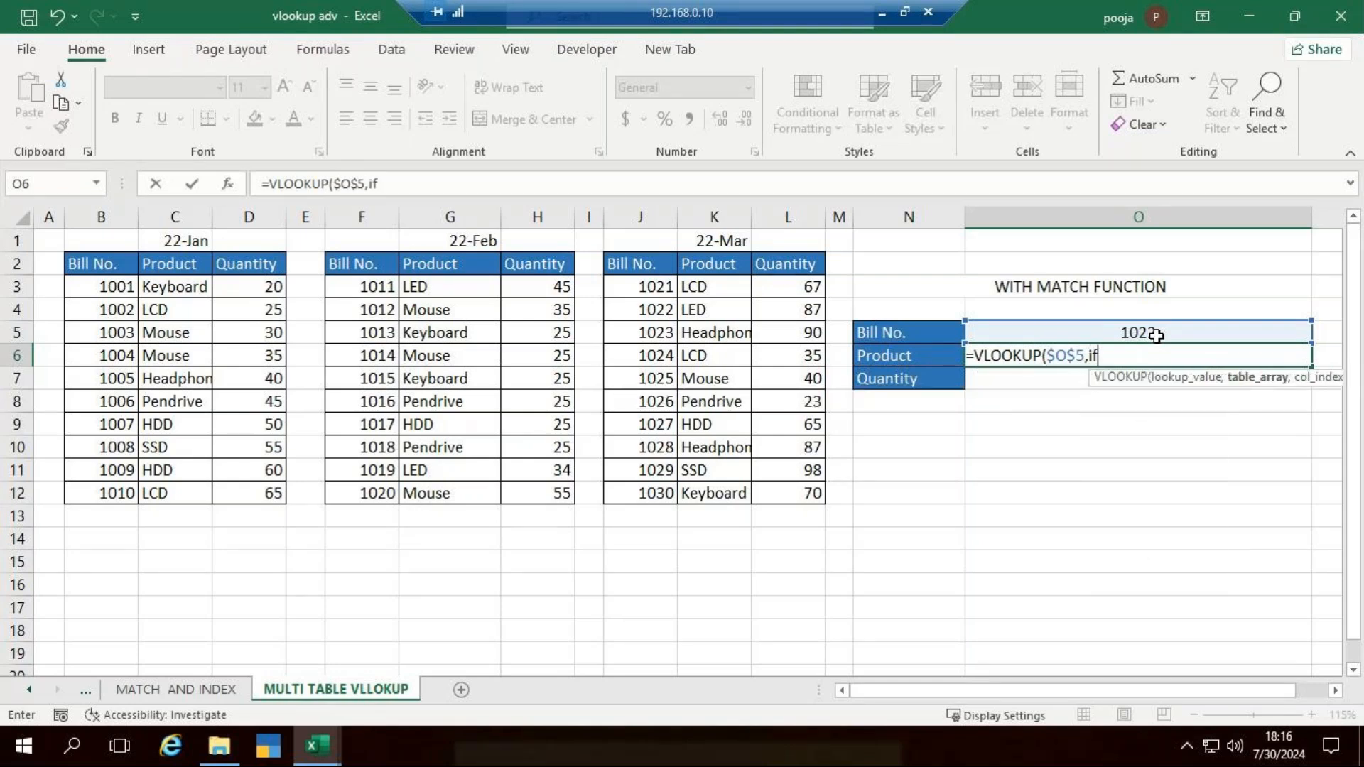
key("Tab")
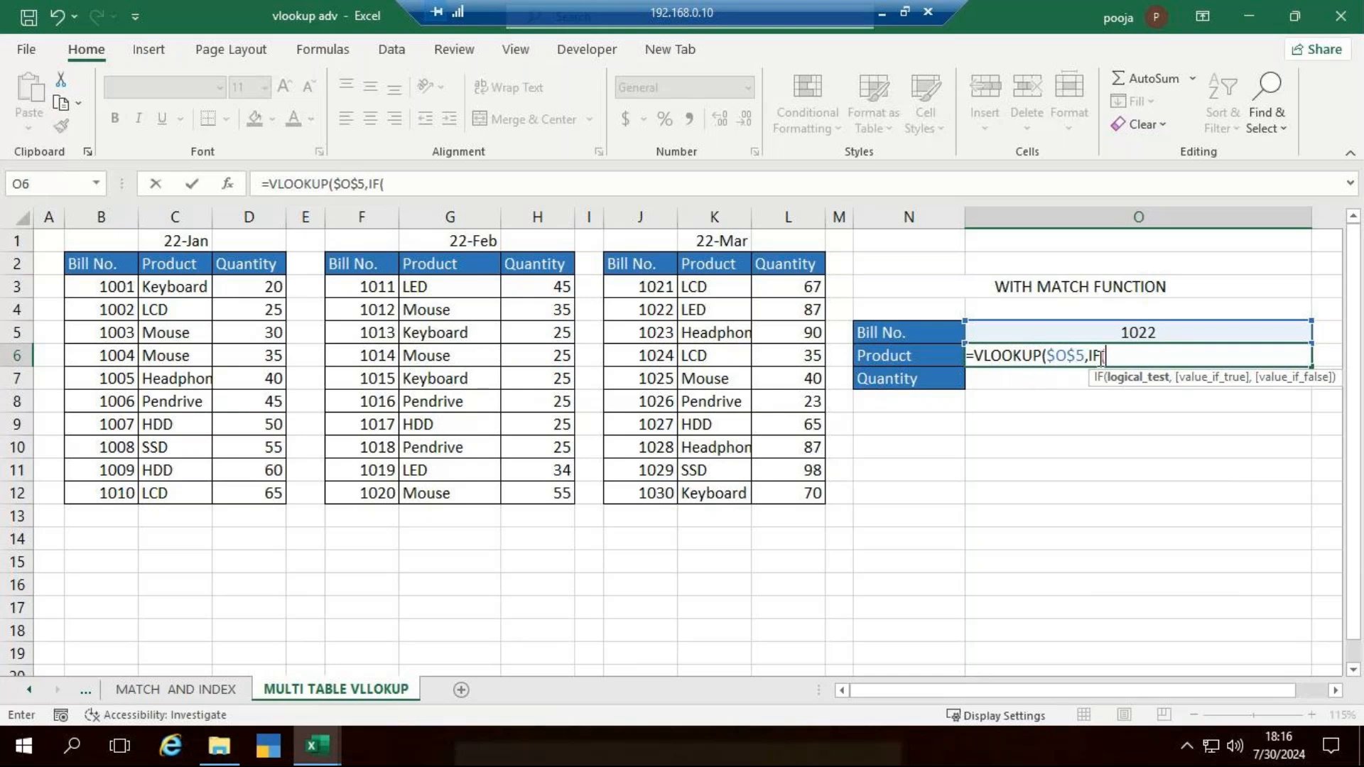
left_click(1114, 331)
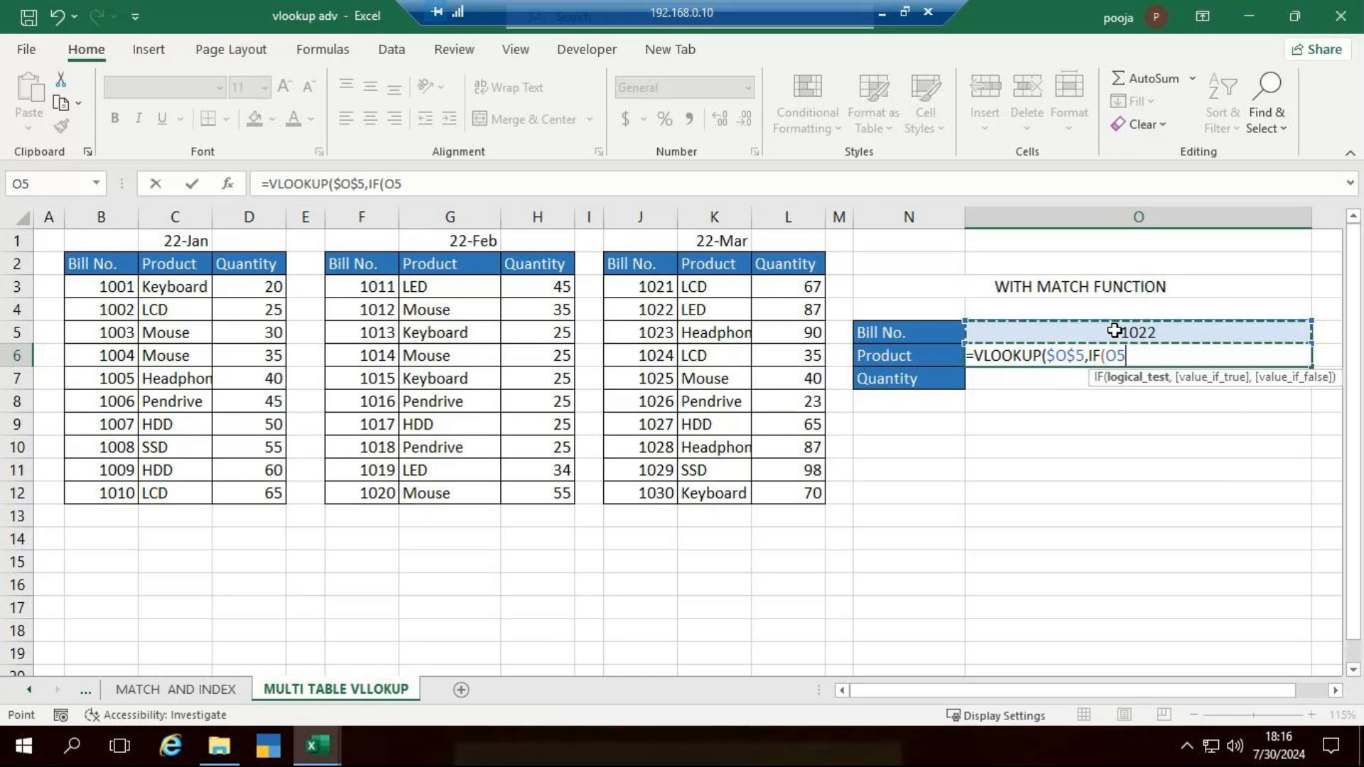
key("F4")
type("<=")
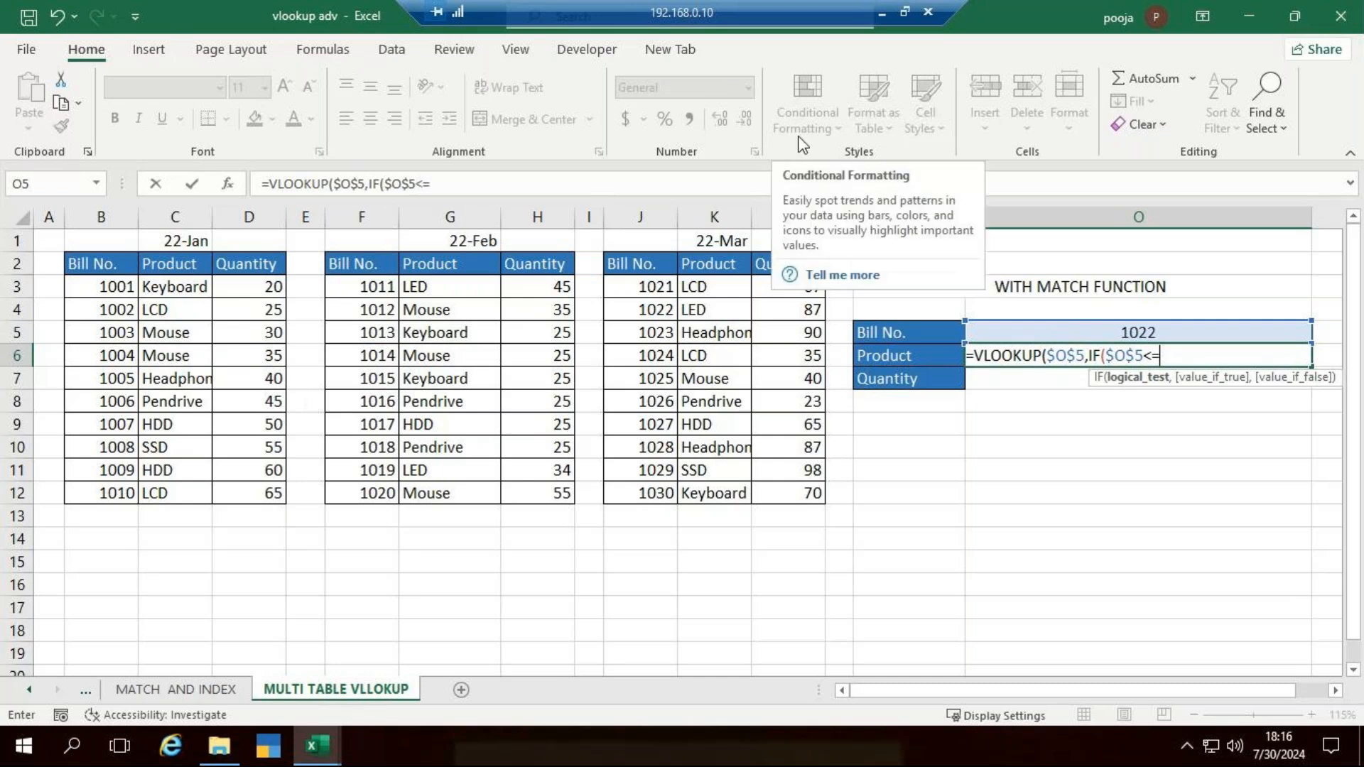
type("1010,")
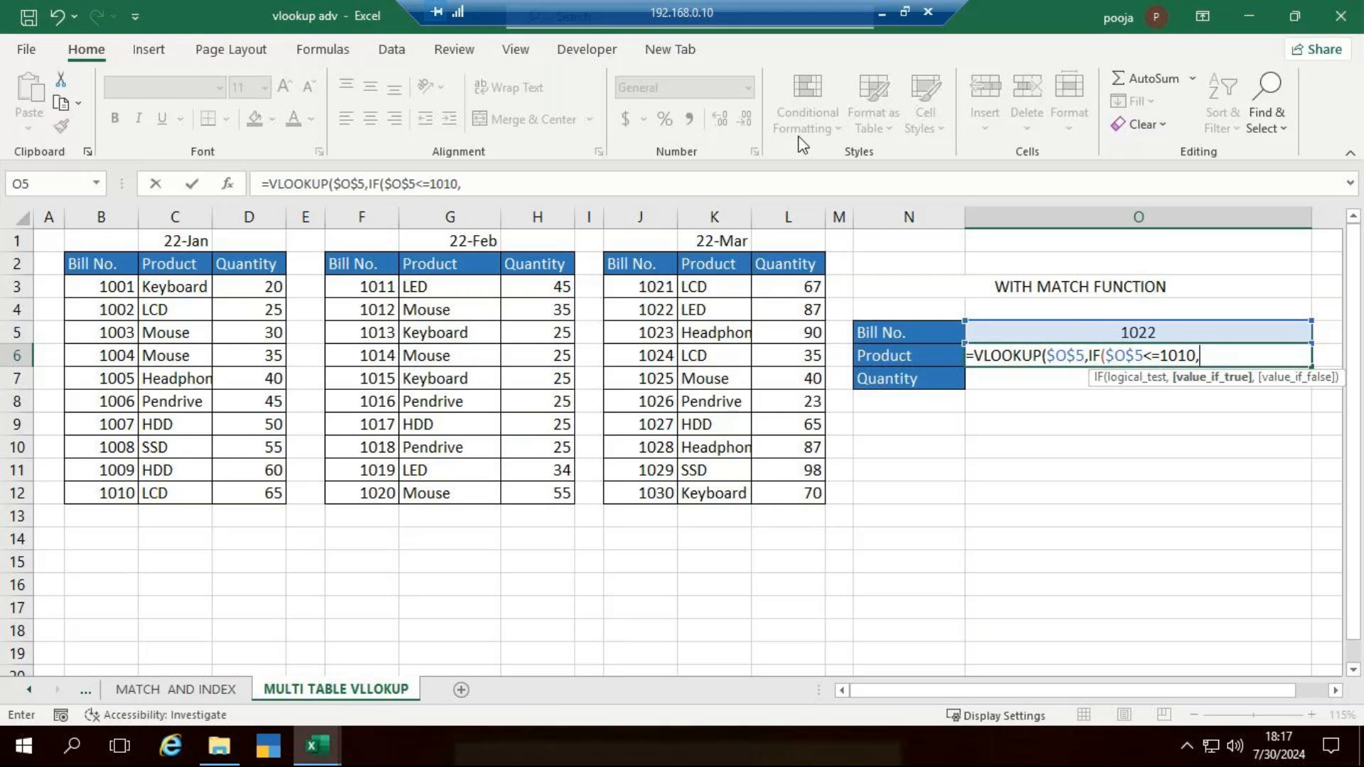
left_click_drag(100, 264, 262, 489)
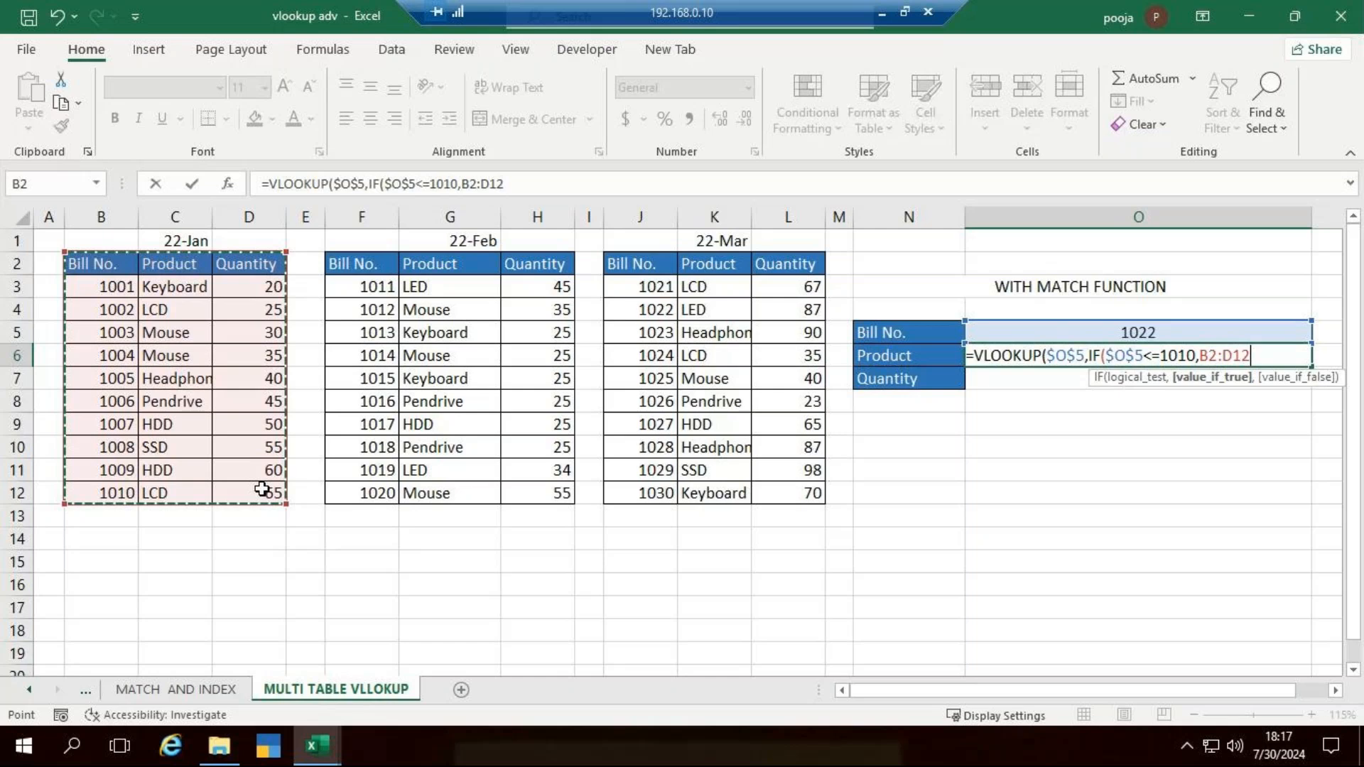
key("F4")
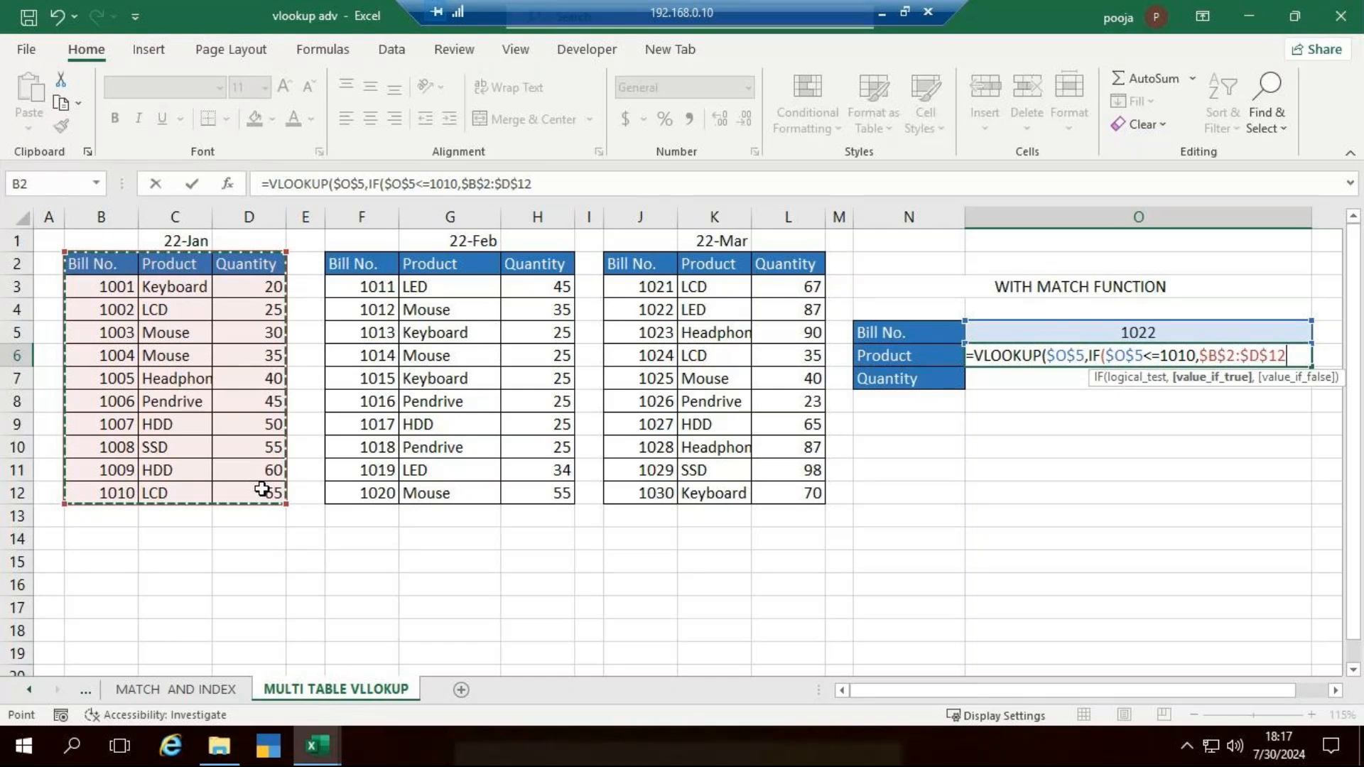
type(",")
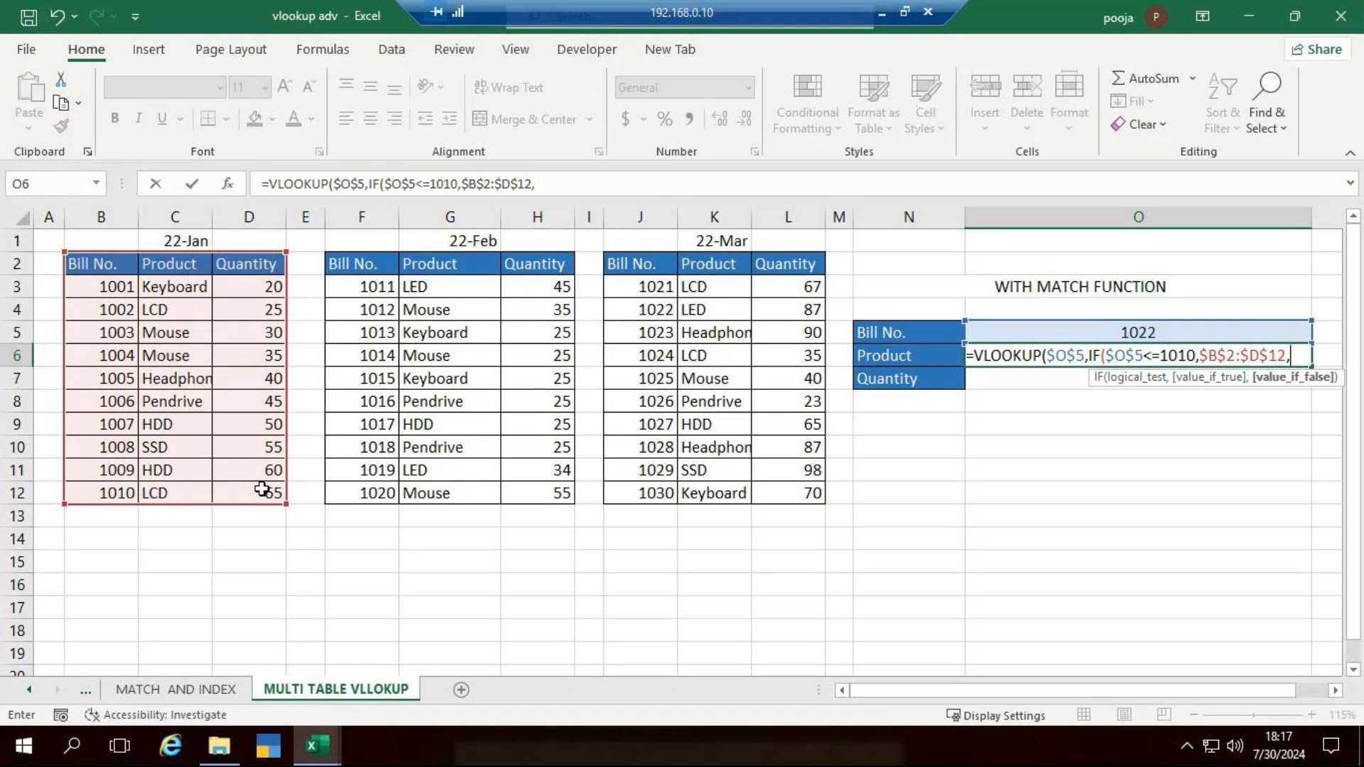
type("i")
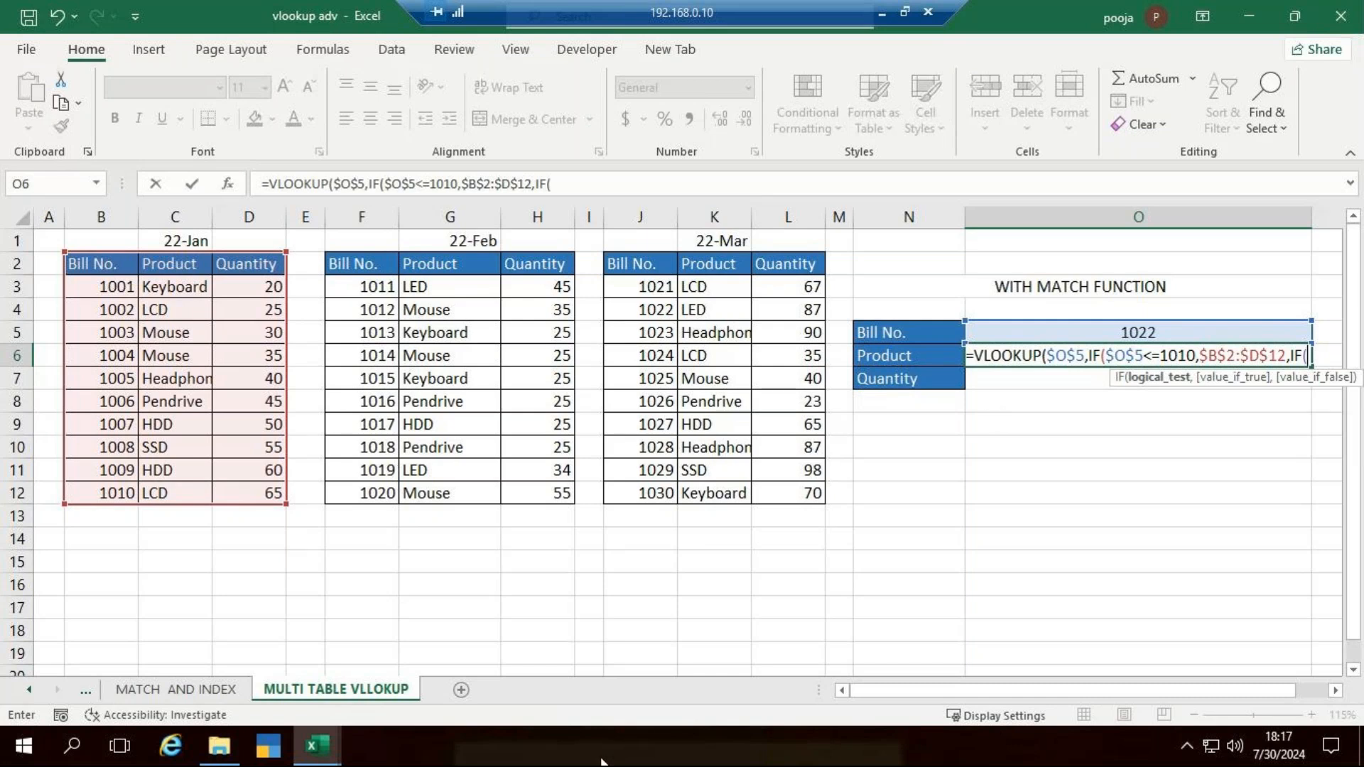
- Nest a second IF testing $O$5<=1020 and returning the February table $F$2:$H$12 when true
left_click(1153, 332)
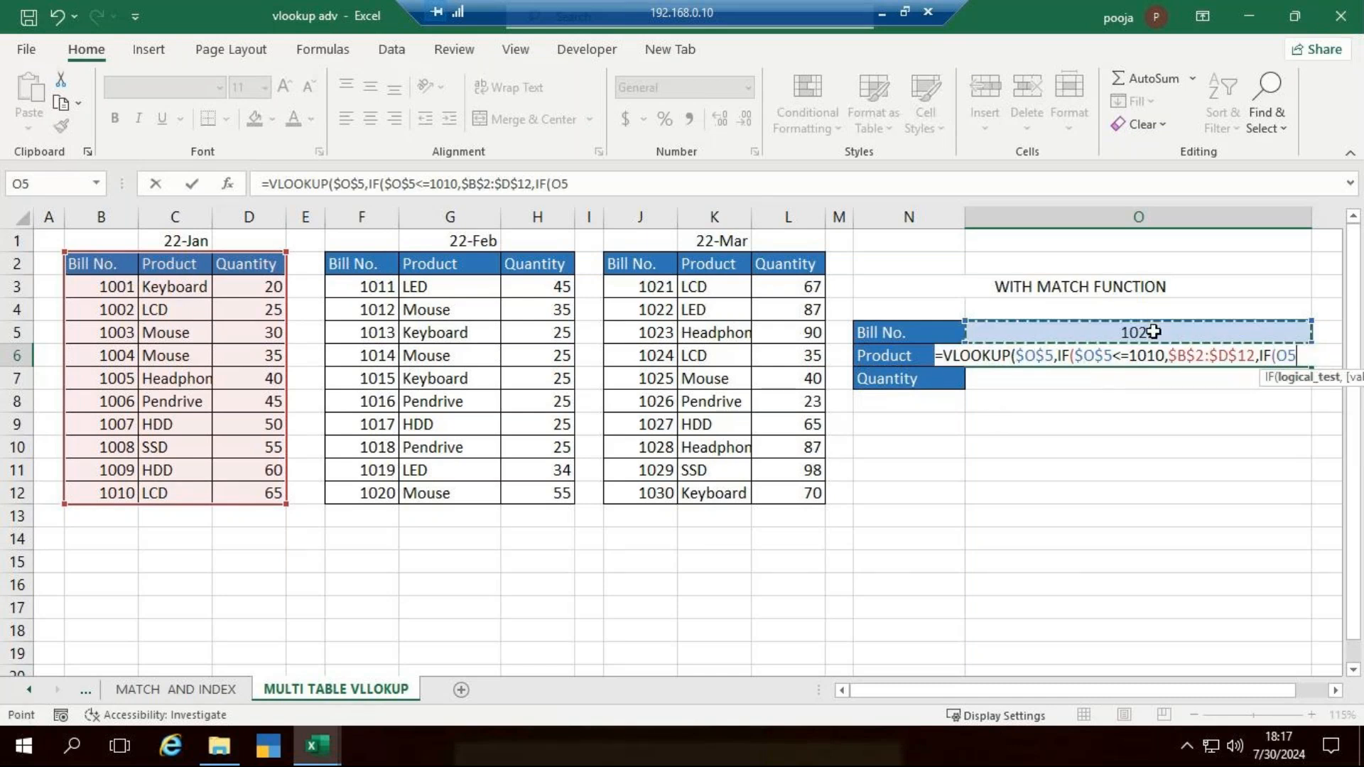
type("<=")
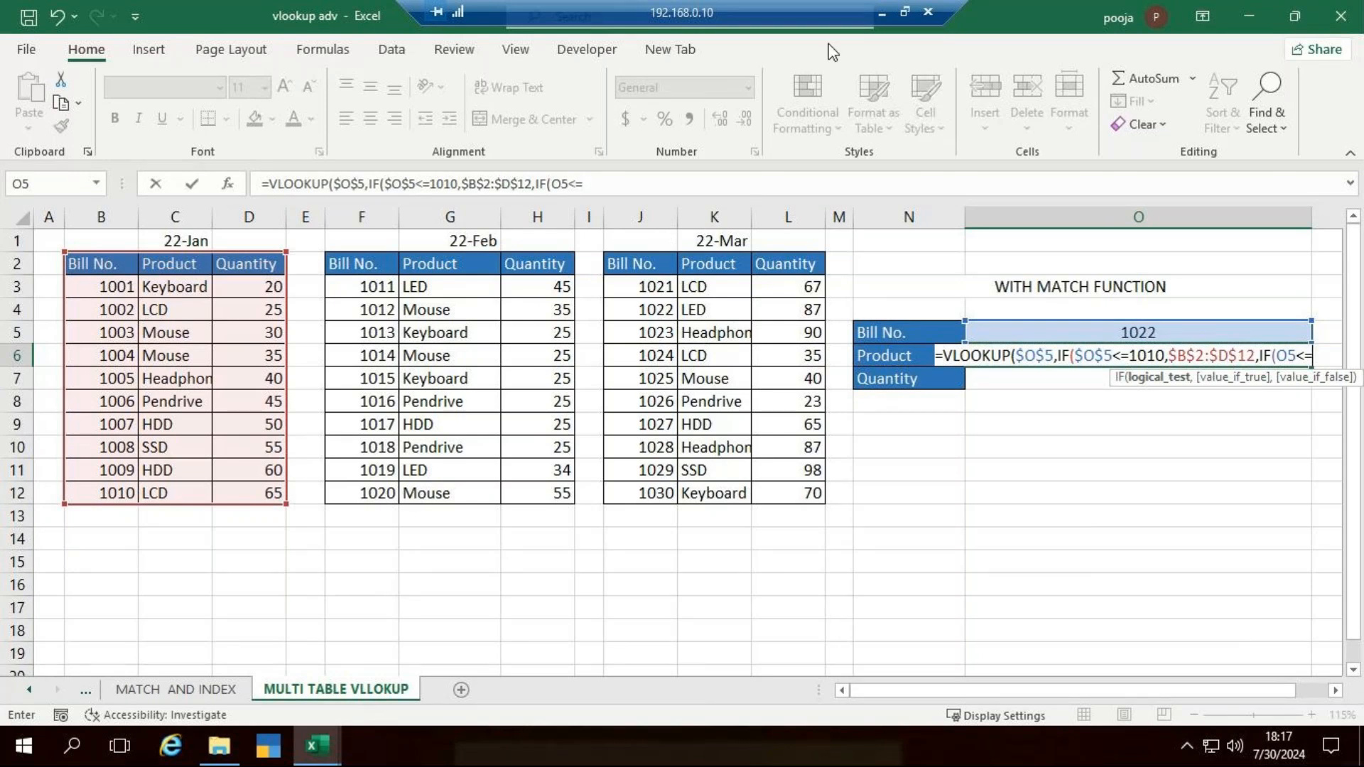
type("1020")
type(",")
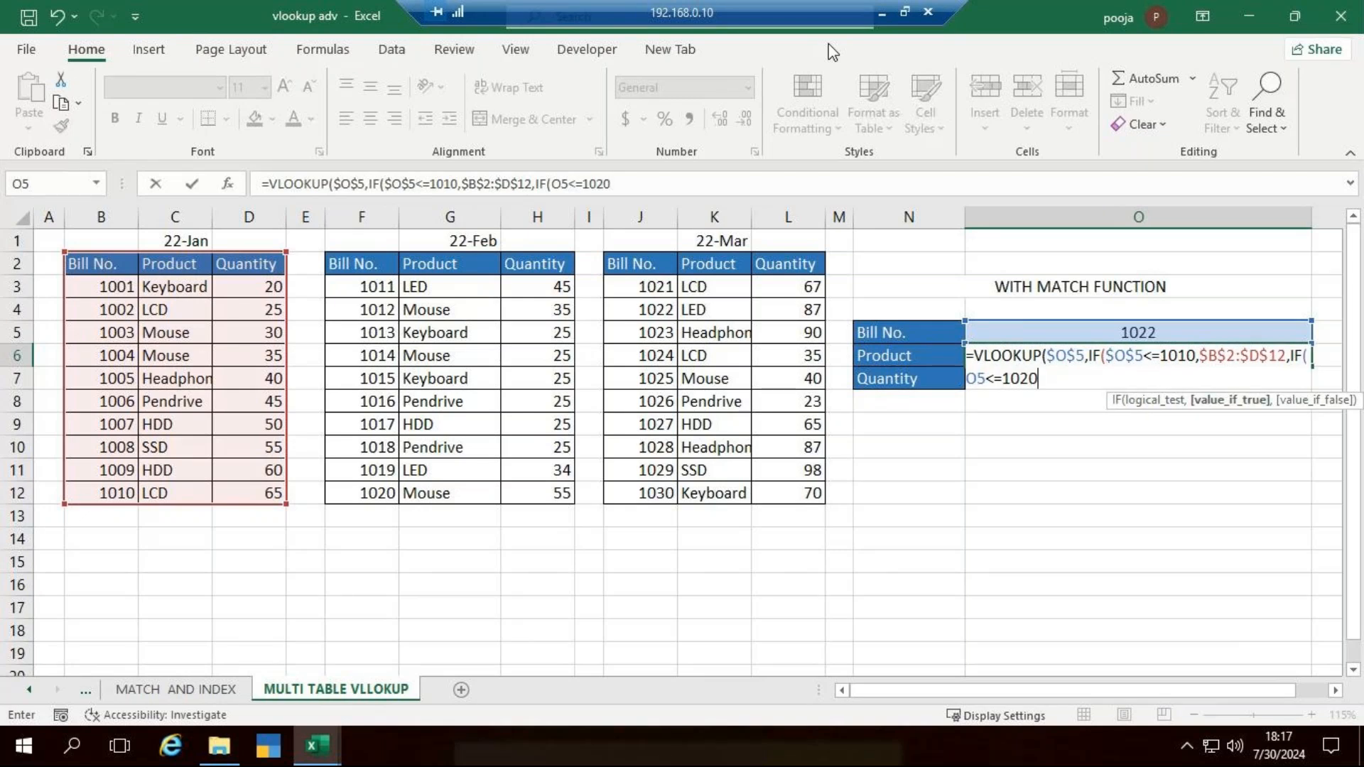
type(",")
left_click_drag(358, 267, 538, 497)
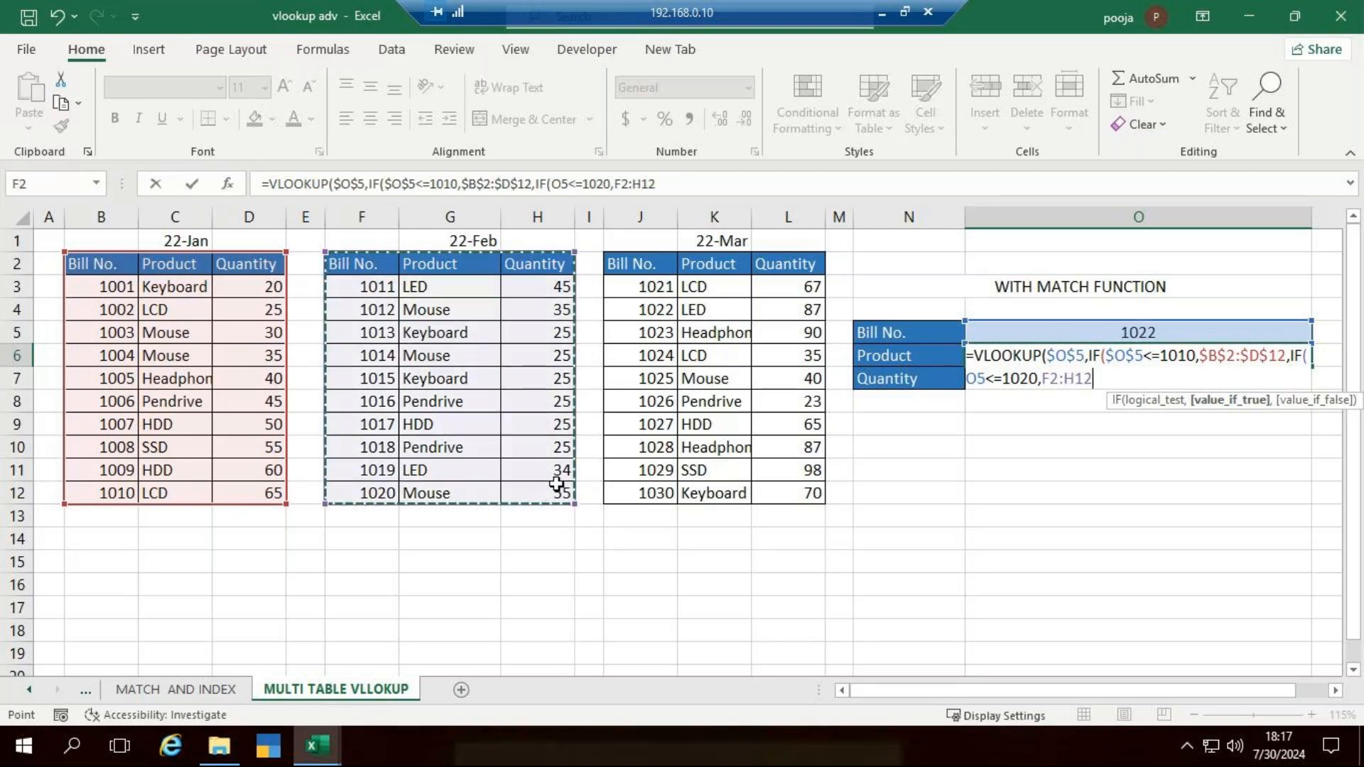
key("F4")
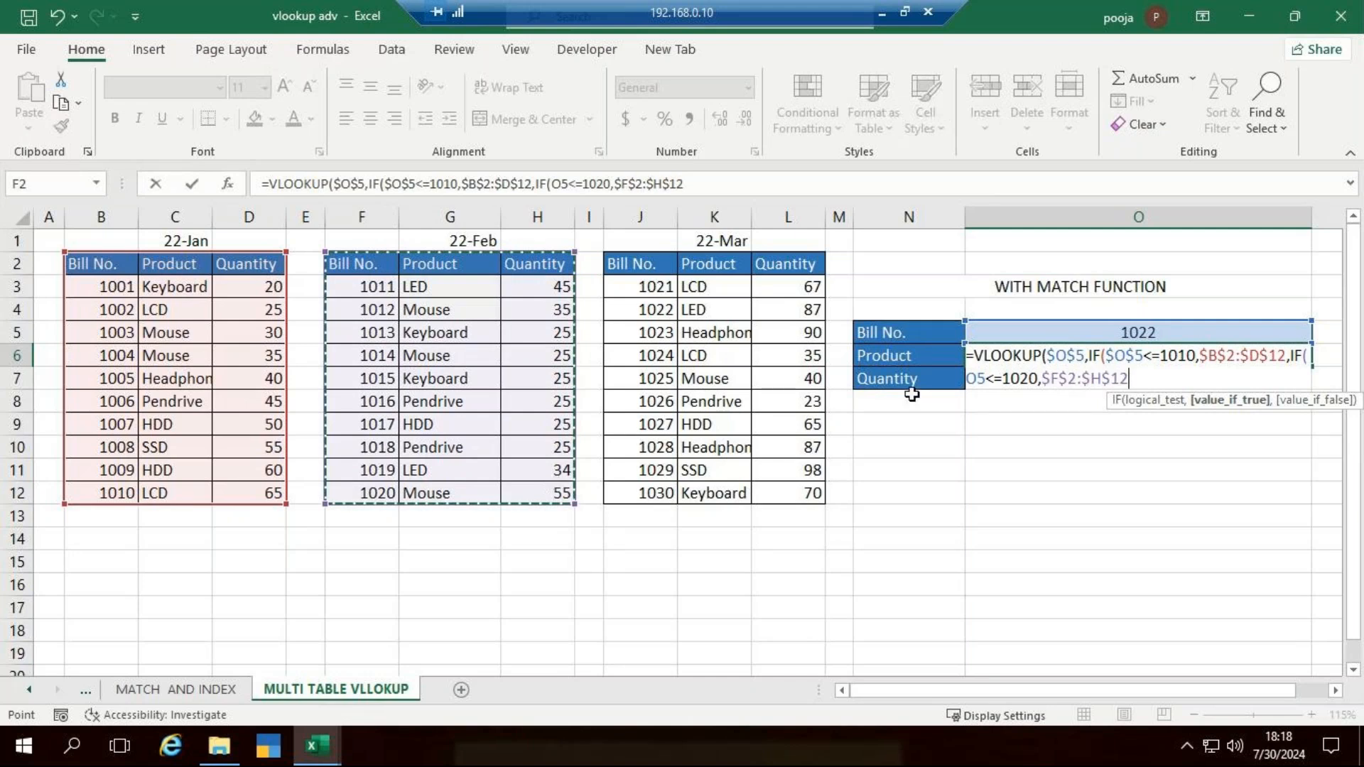
left_click(971, 382)
key("F4")
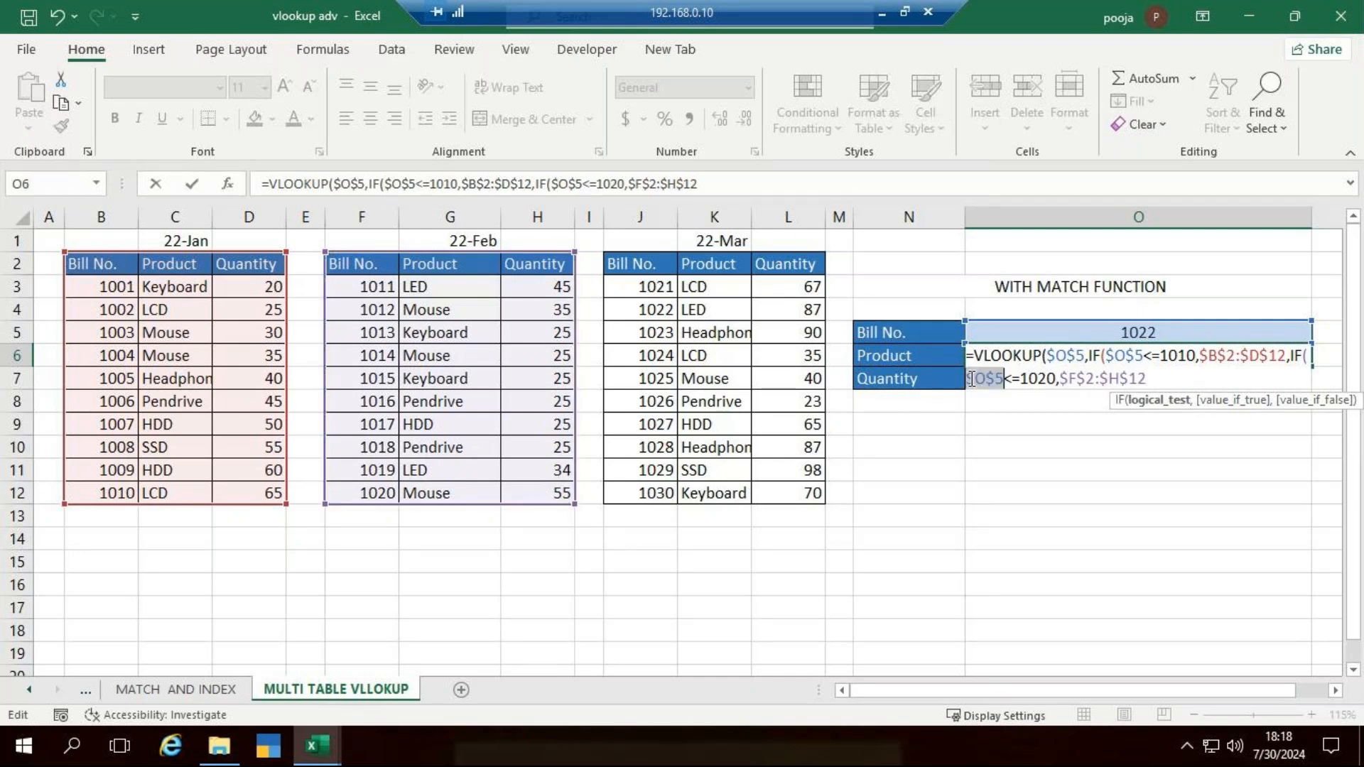
left_click(1155, 382)
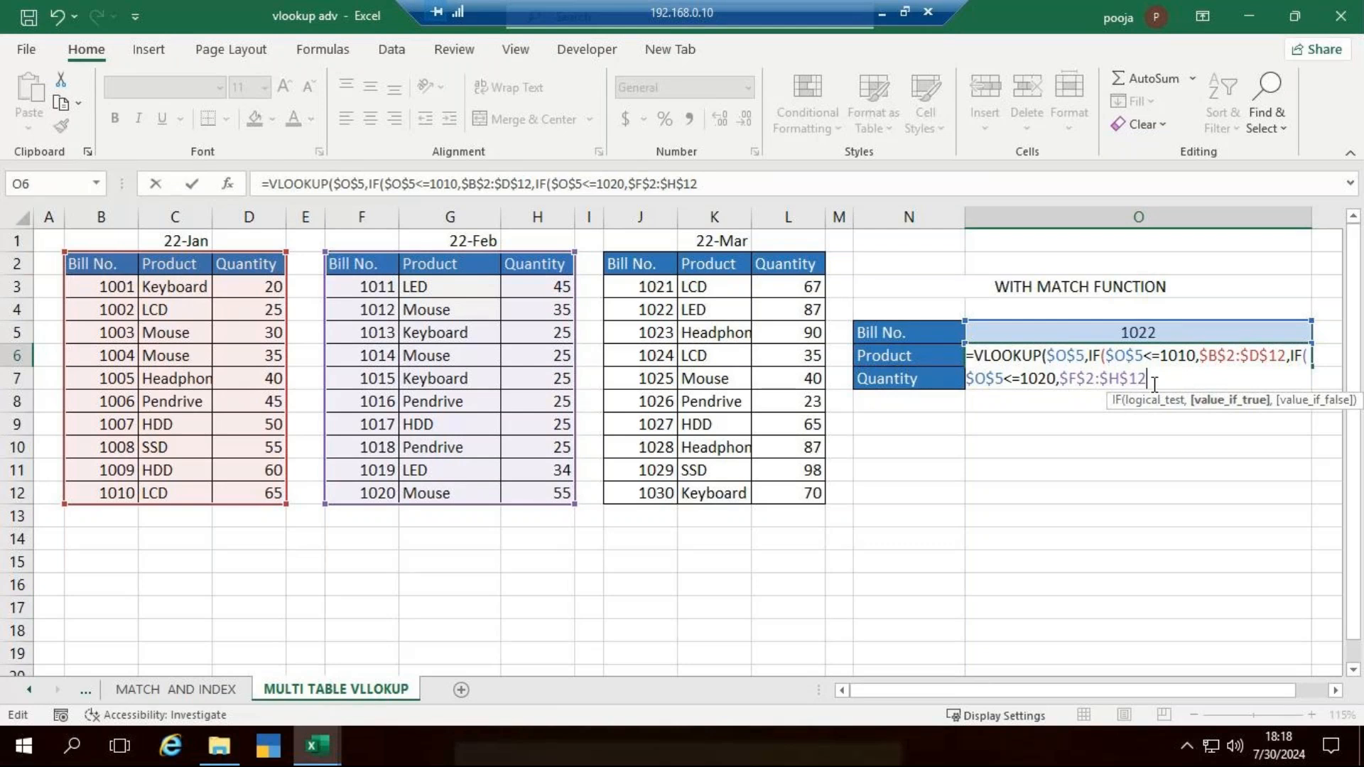
- Nest a third IF testing $O$5<=1030 and returning the March table $J$2:$L$12 when true, closing all nested IFs
type(",i")
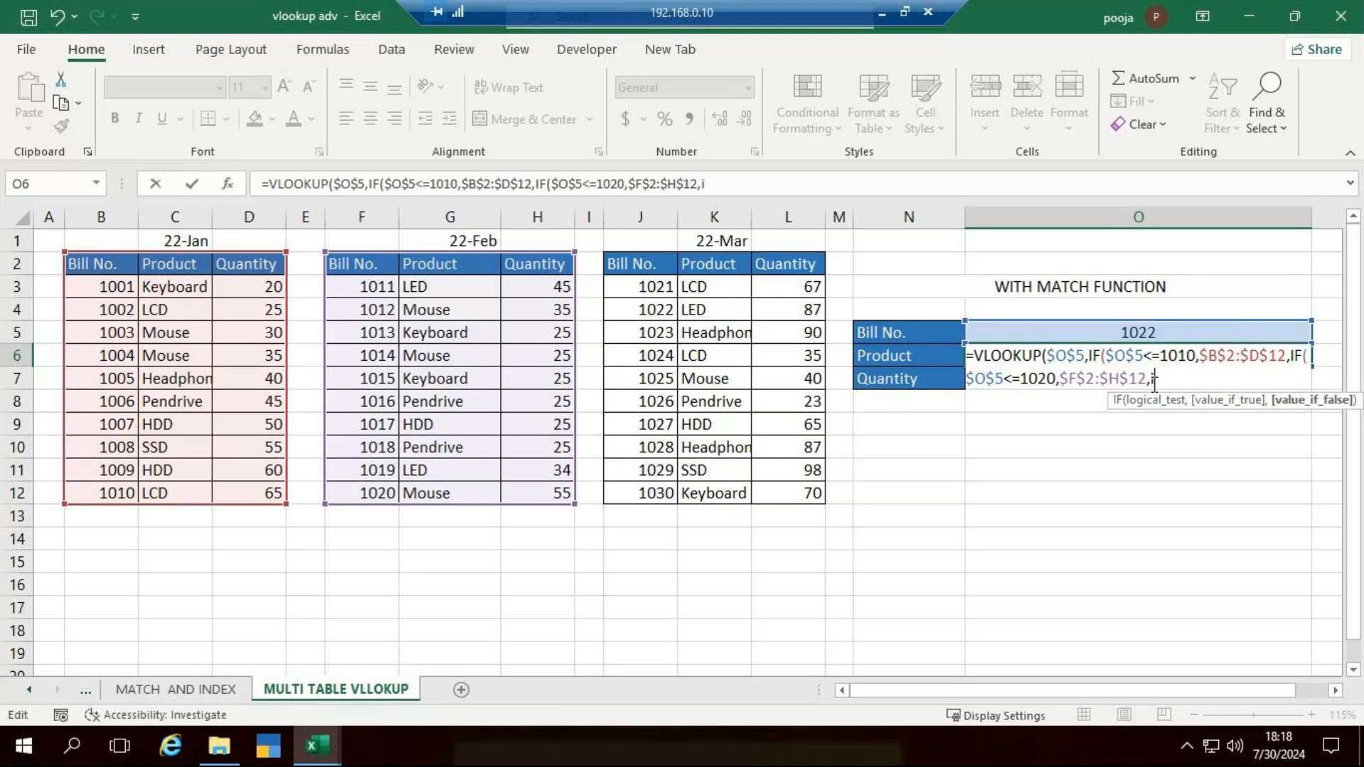
type("f")
key("Tab")
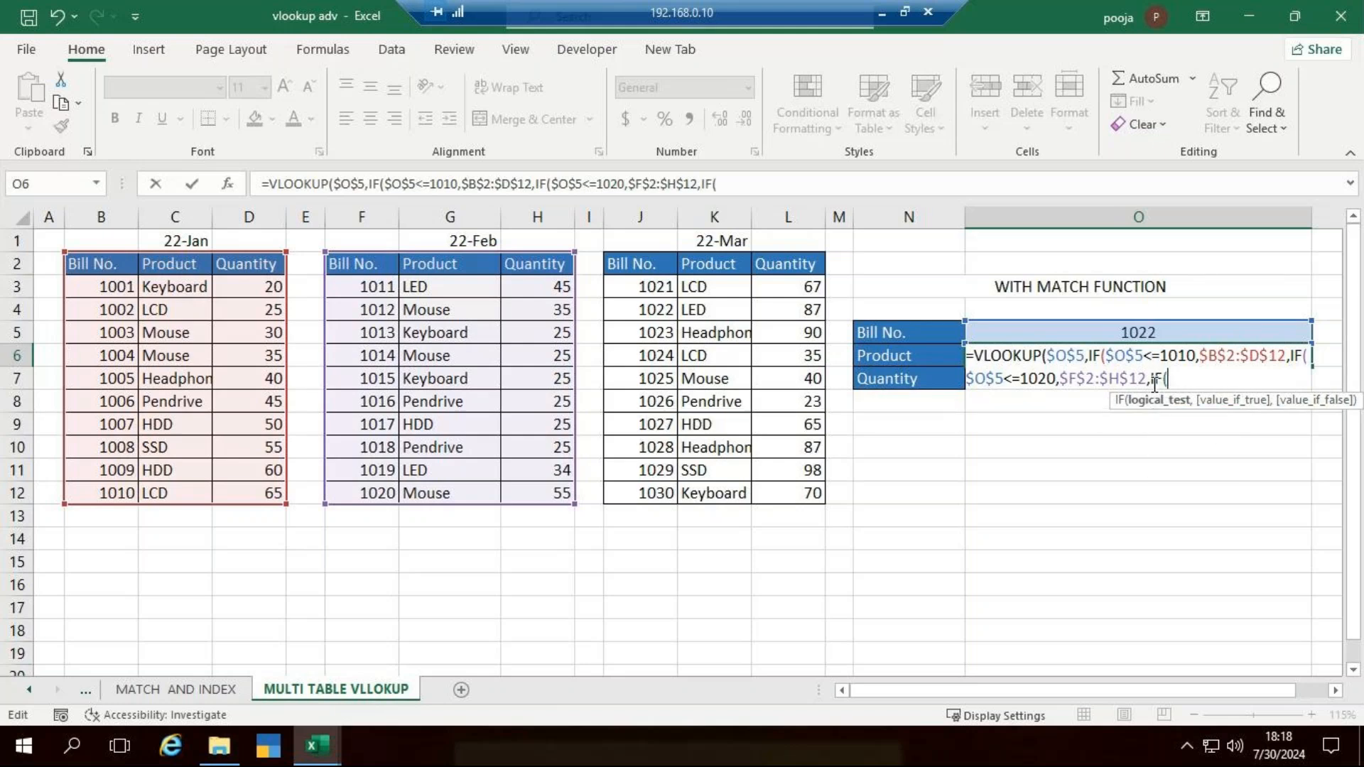
left_click(1109, 334)
key("F4")
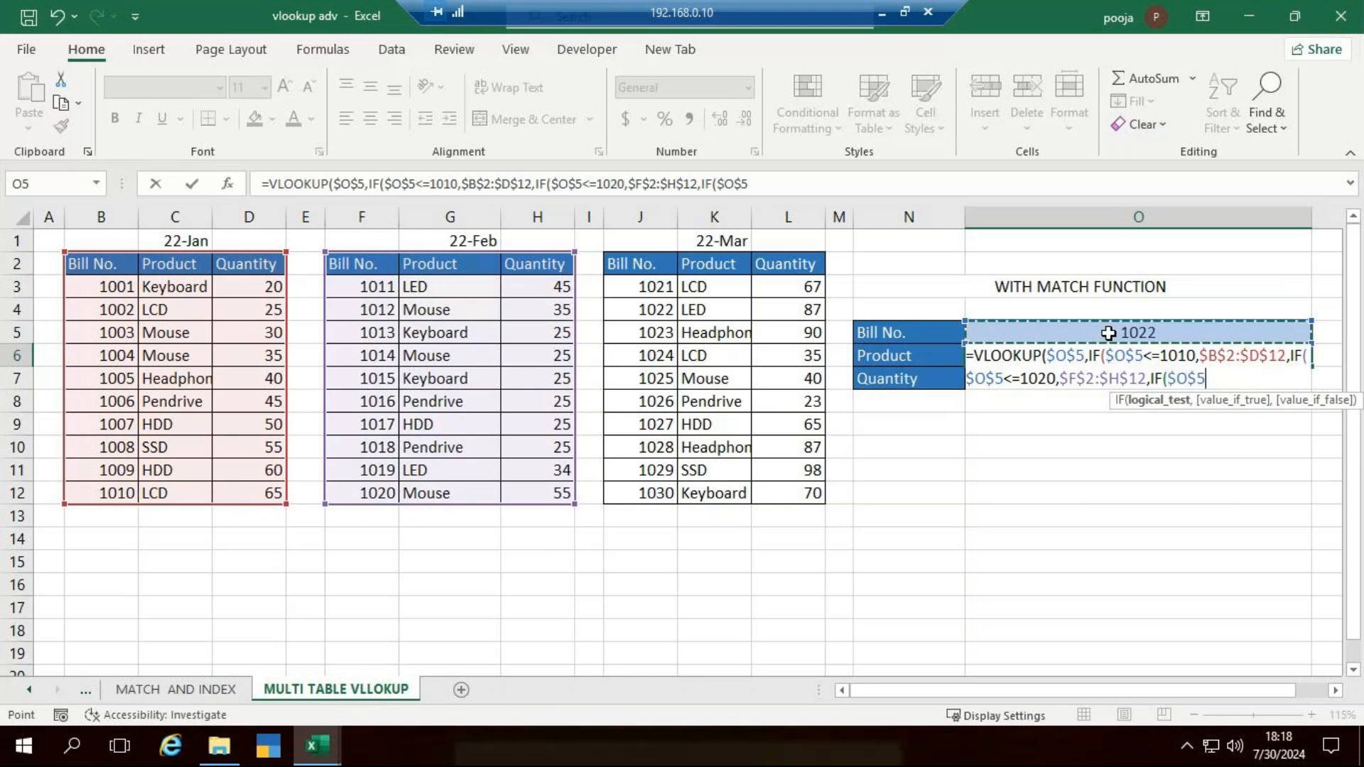
type("<=1030")
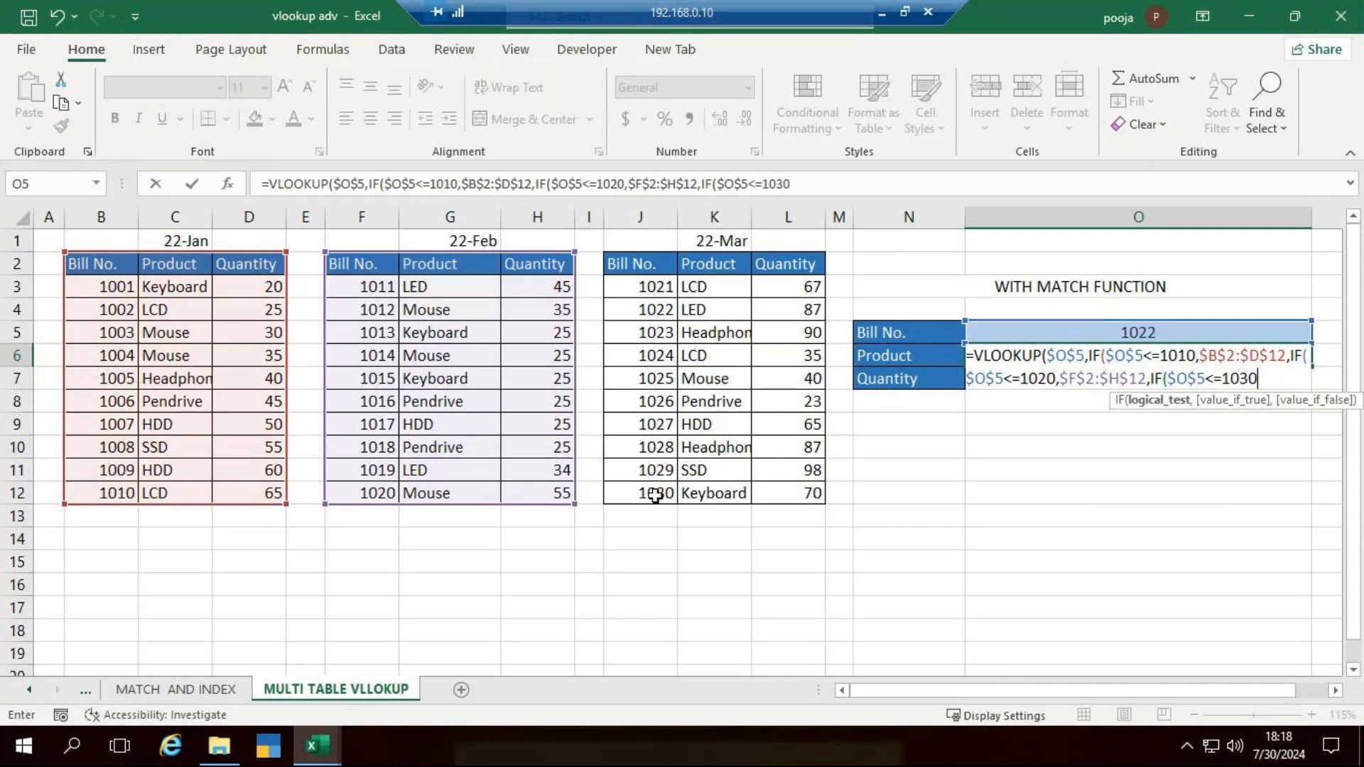
type(",")
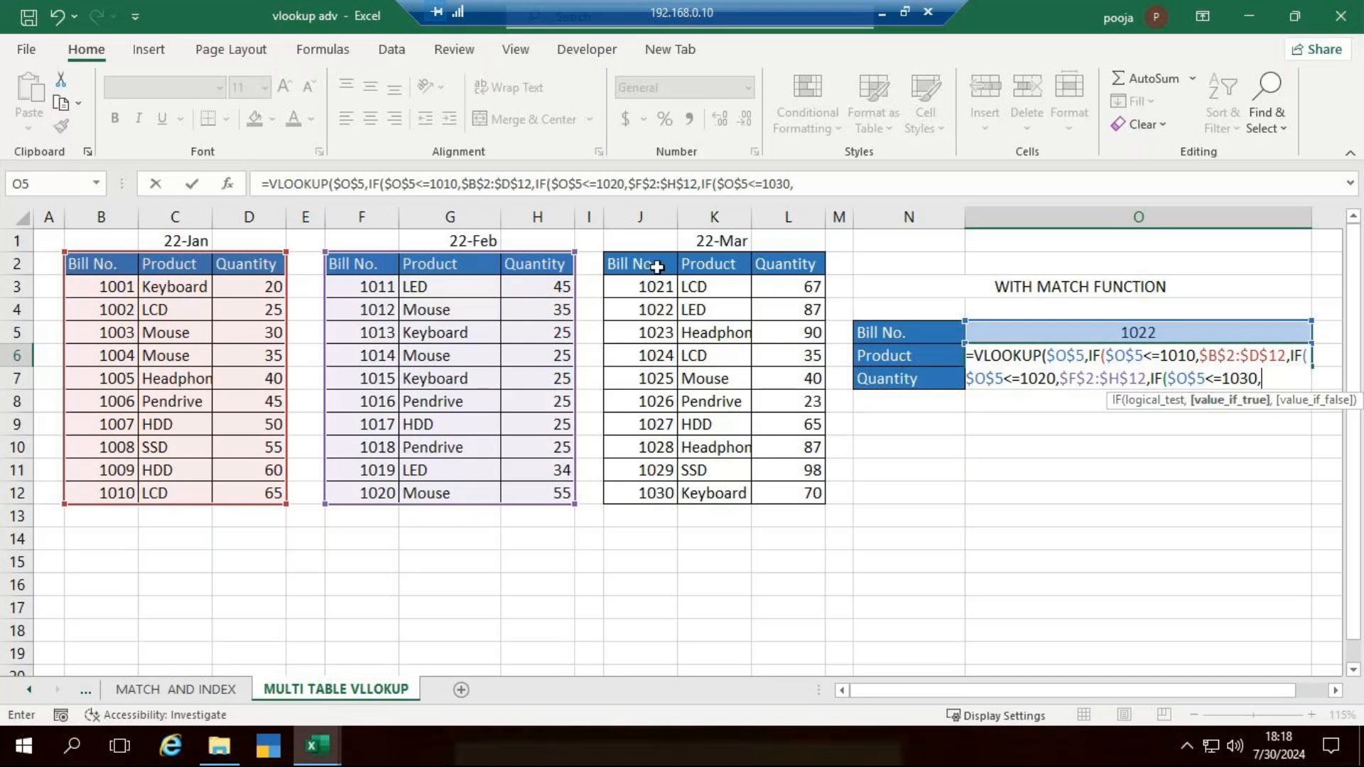
left_click_drag(657, 266, 805, 494)
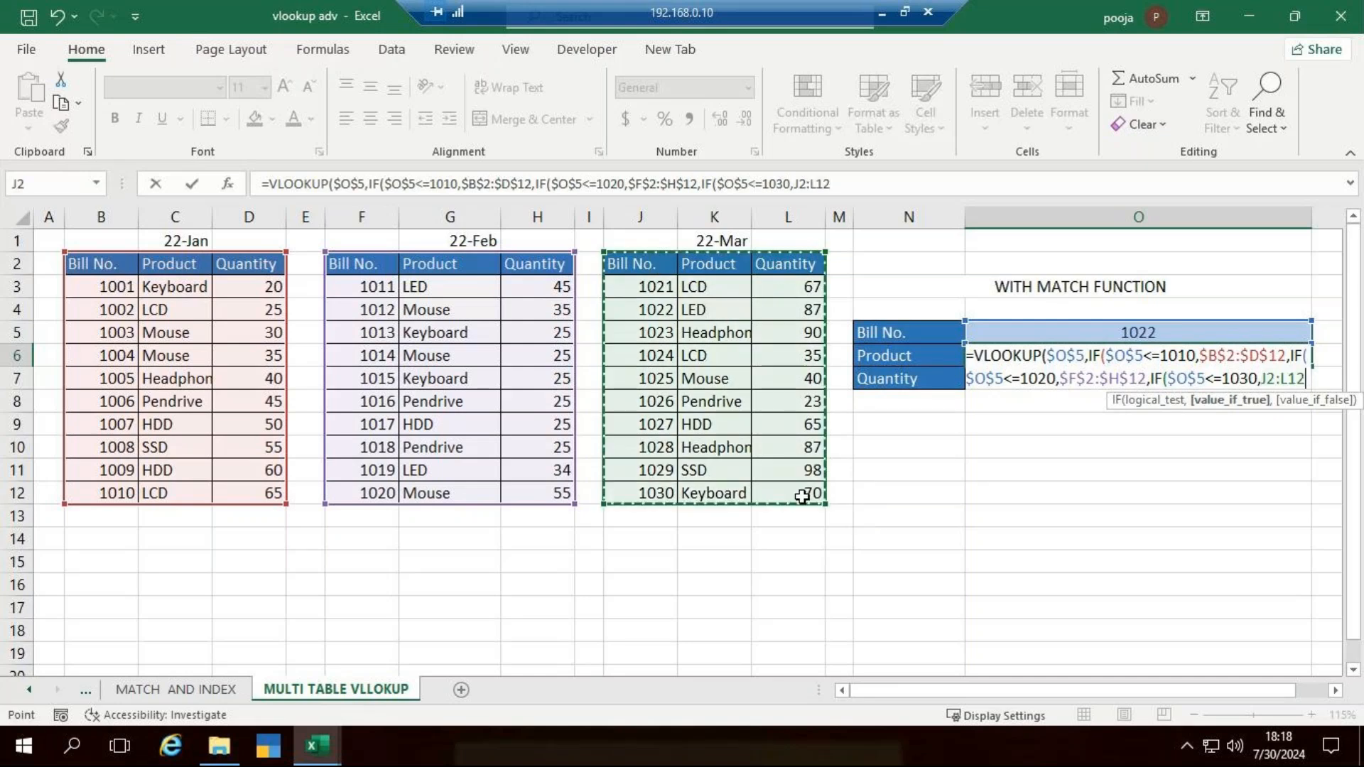
key("F4")
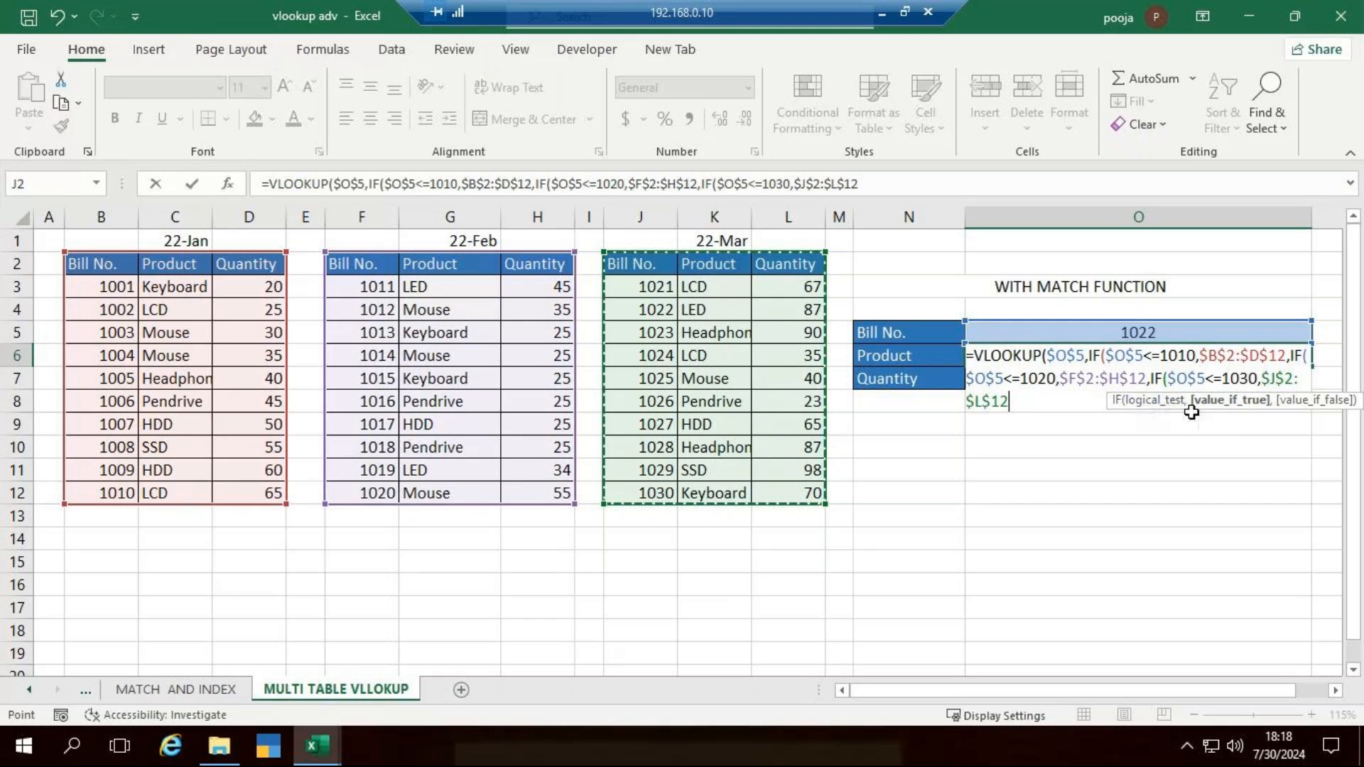
type("))")
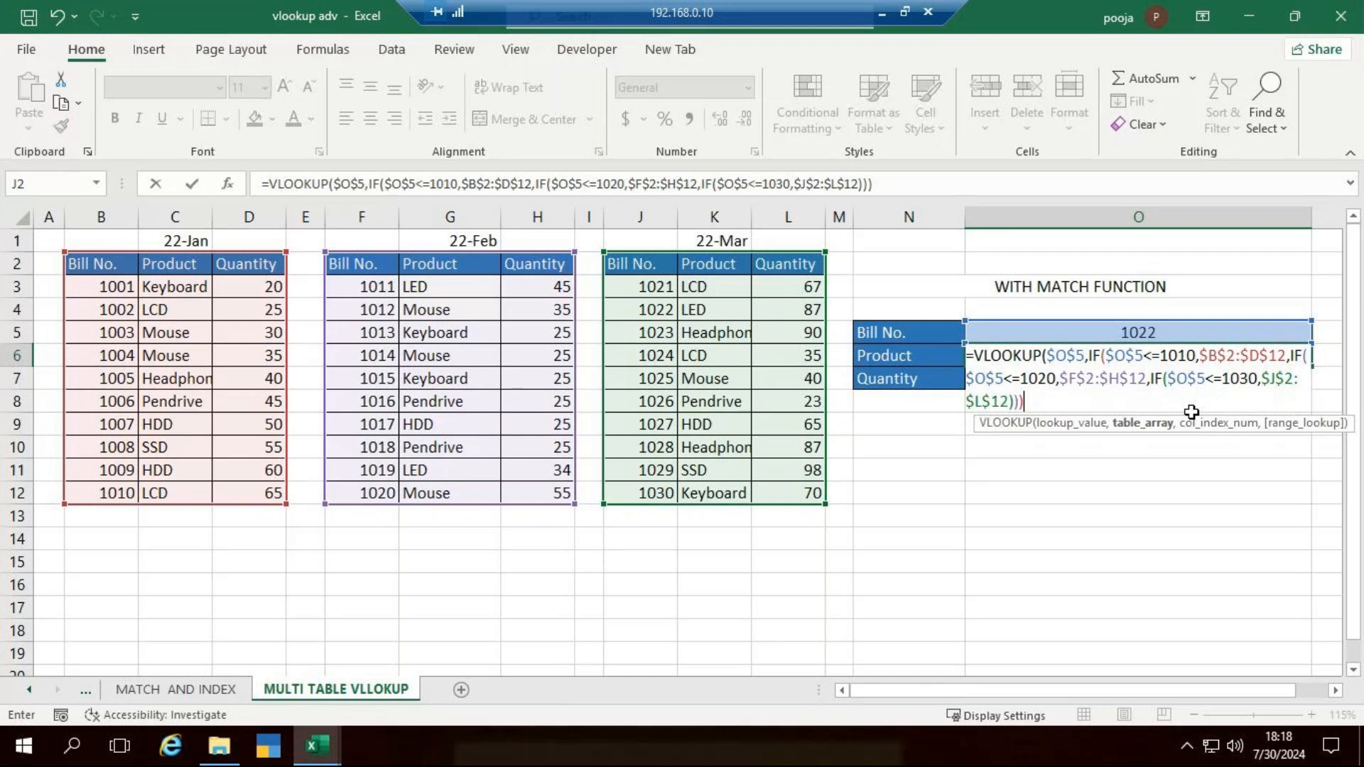
- Complete the VLOOKUP in O6 with column index 2 and range lookup 0 for an exact match
type(",")
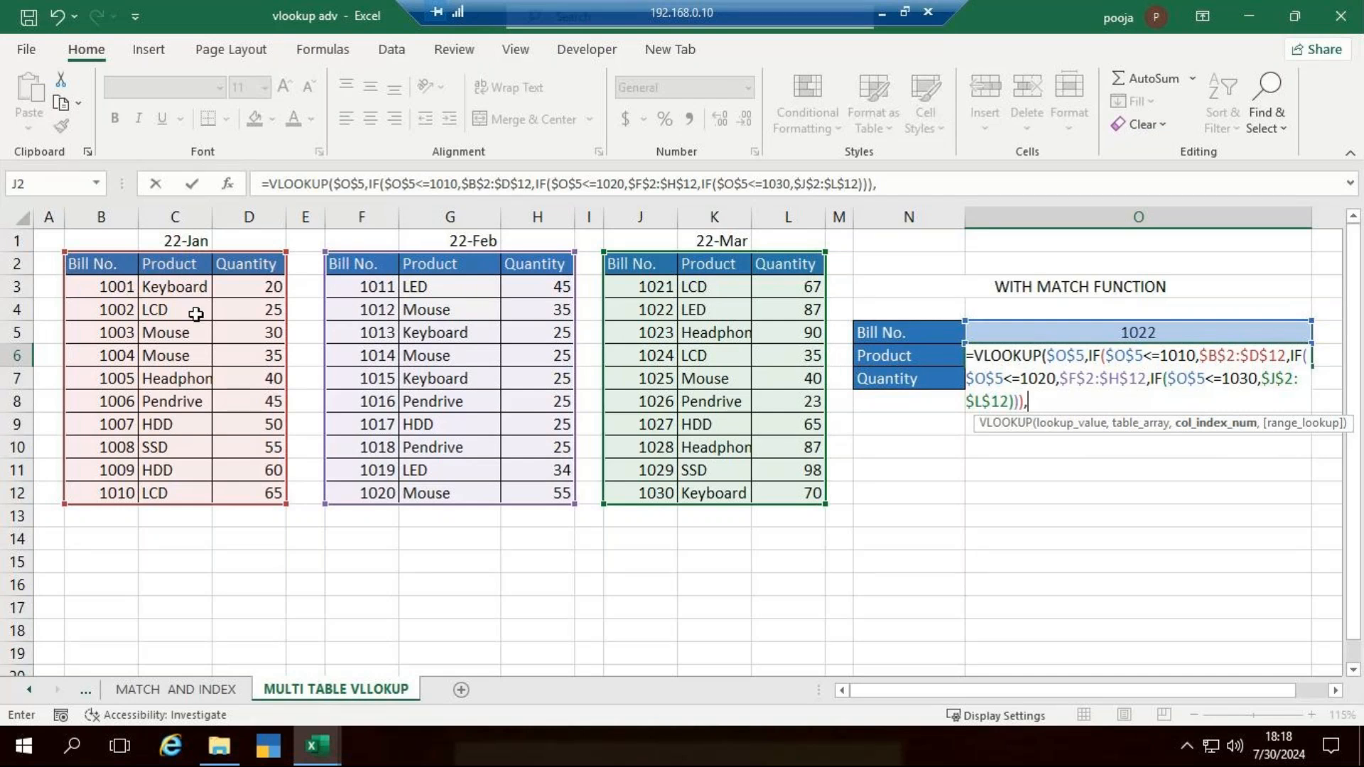
left_click(1010, 206)
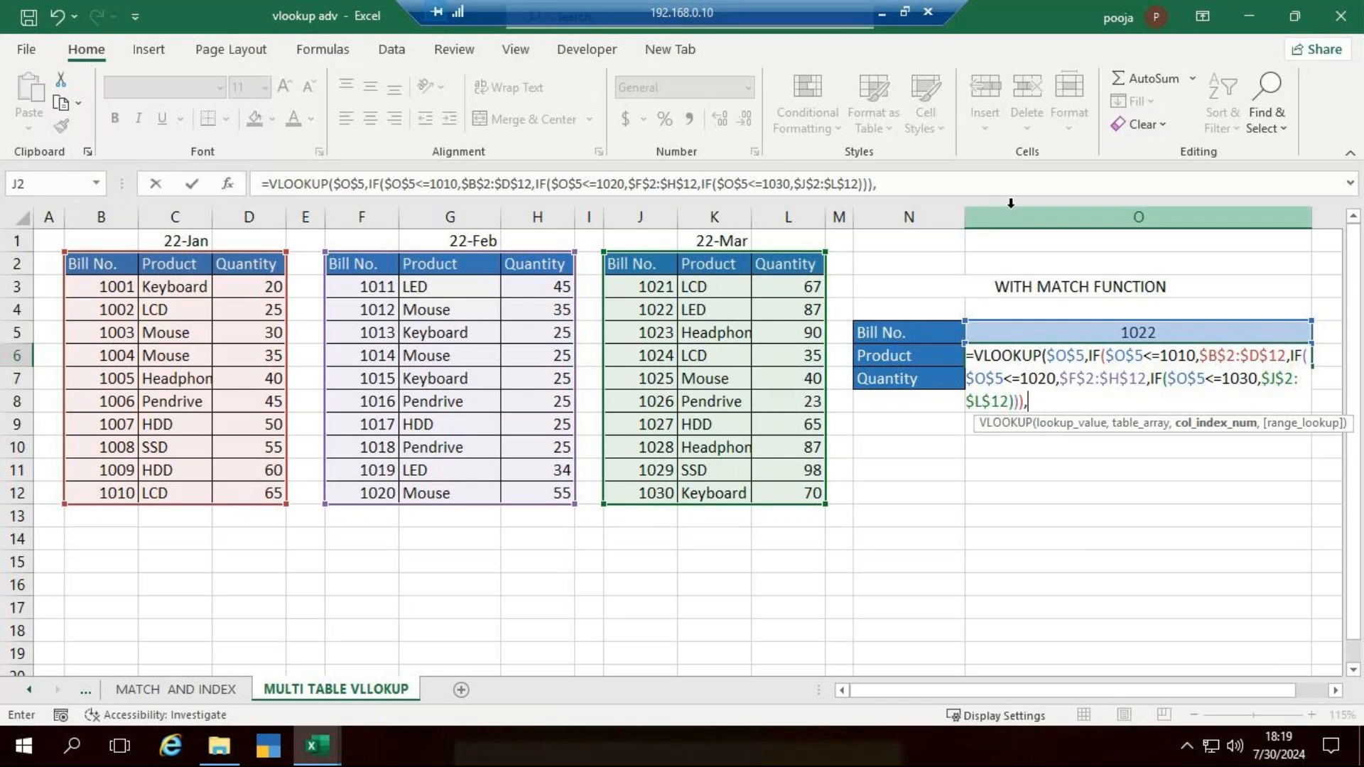
type("2")
type(",")
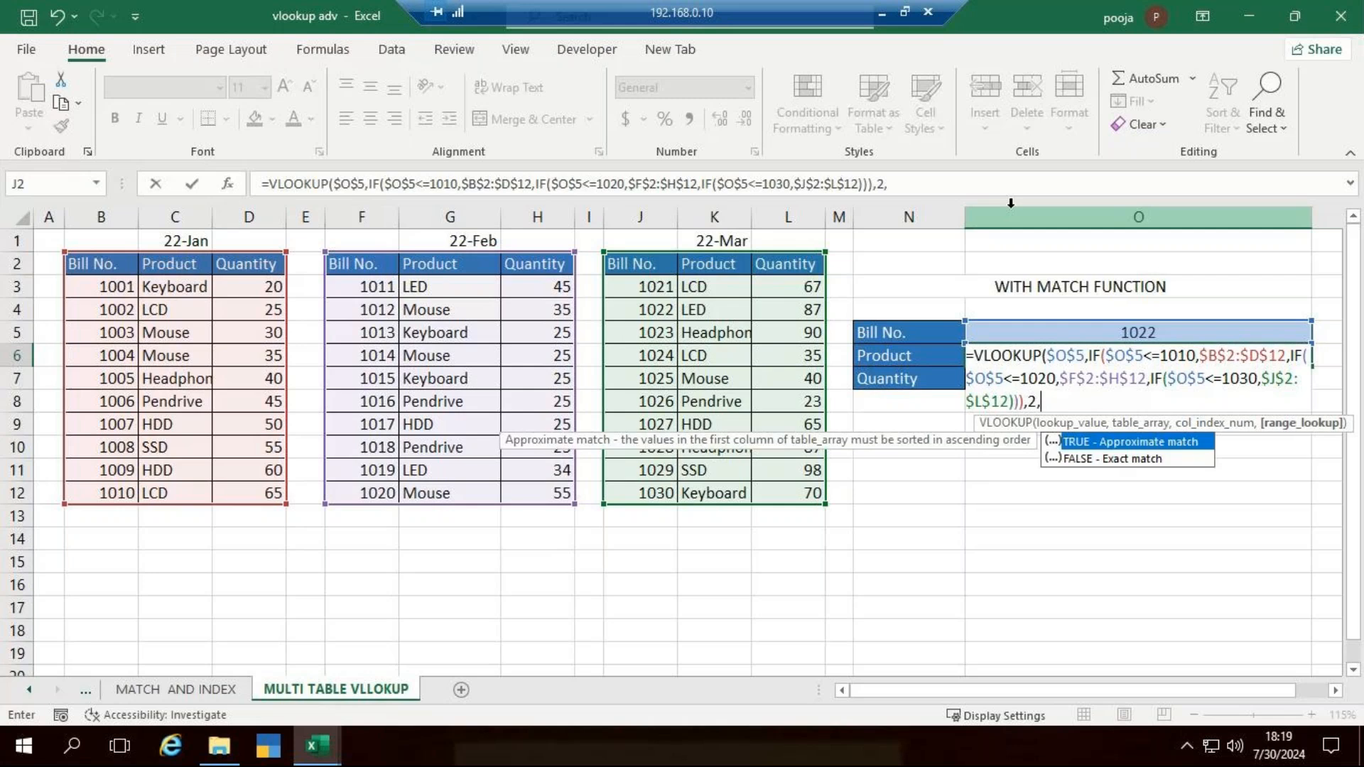
type("0")
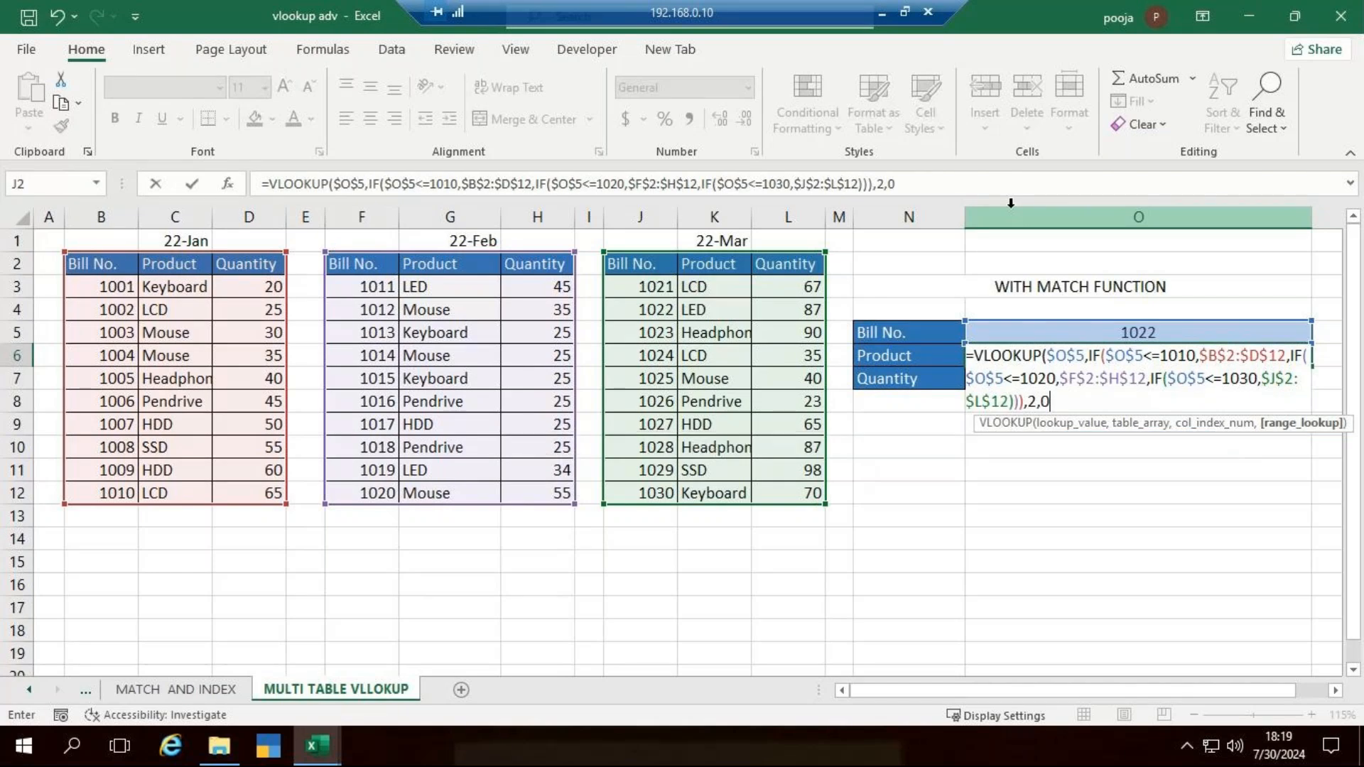
key("Return")
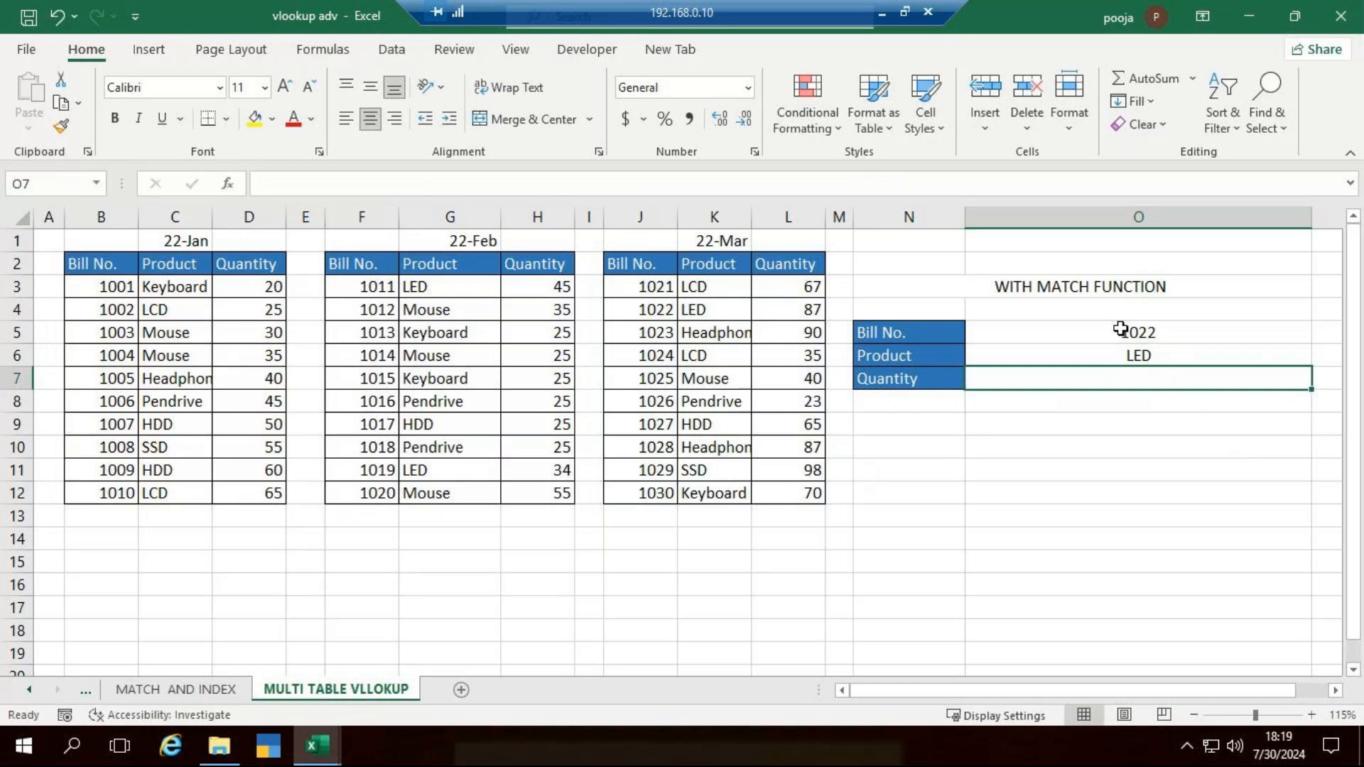
- Set the Bill No. in O5 to 1012 to test the lookup against the February table
left_click(1127, 329)
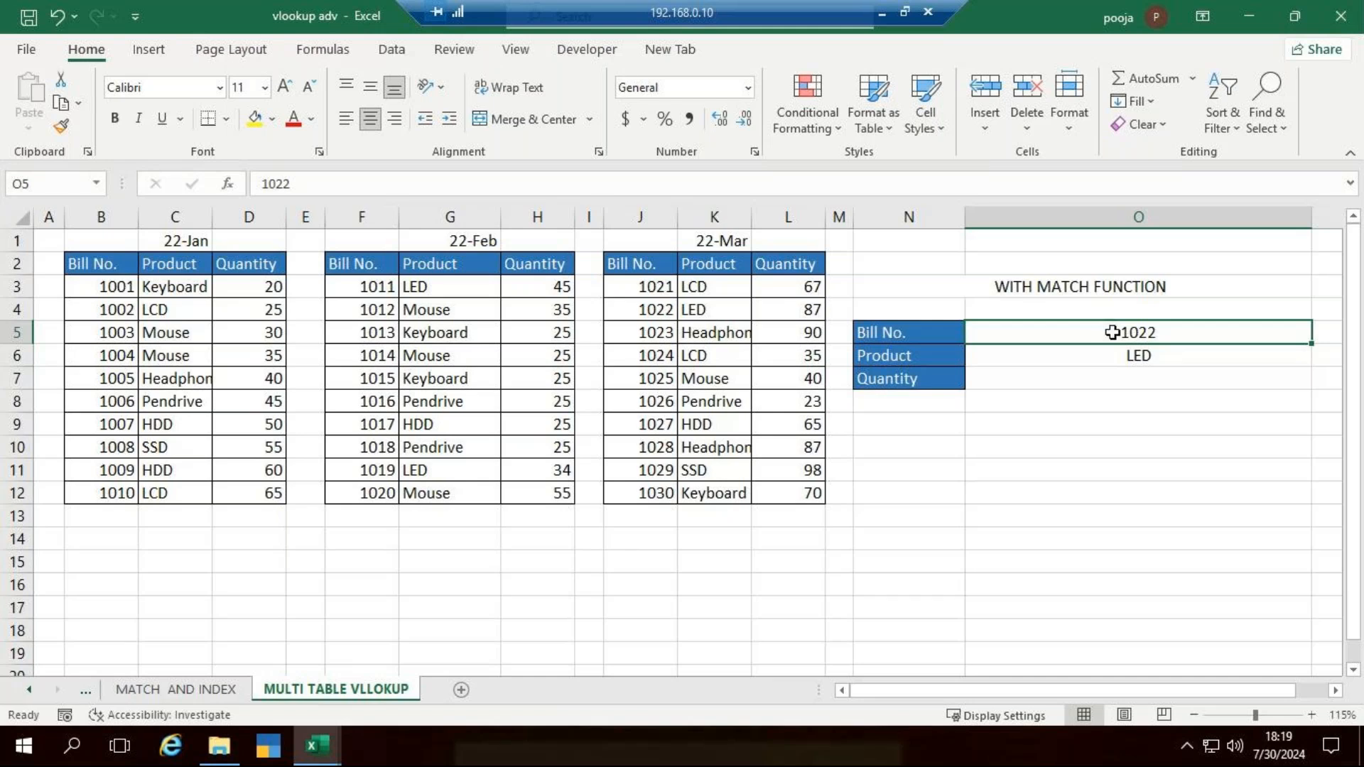
double_click(1183, 333)
key("BackSpace")
key("BackSpace")
type("1")
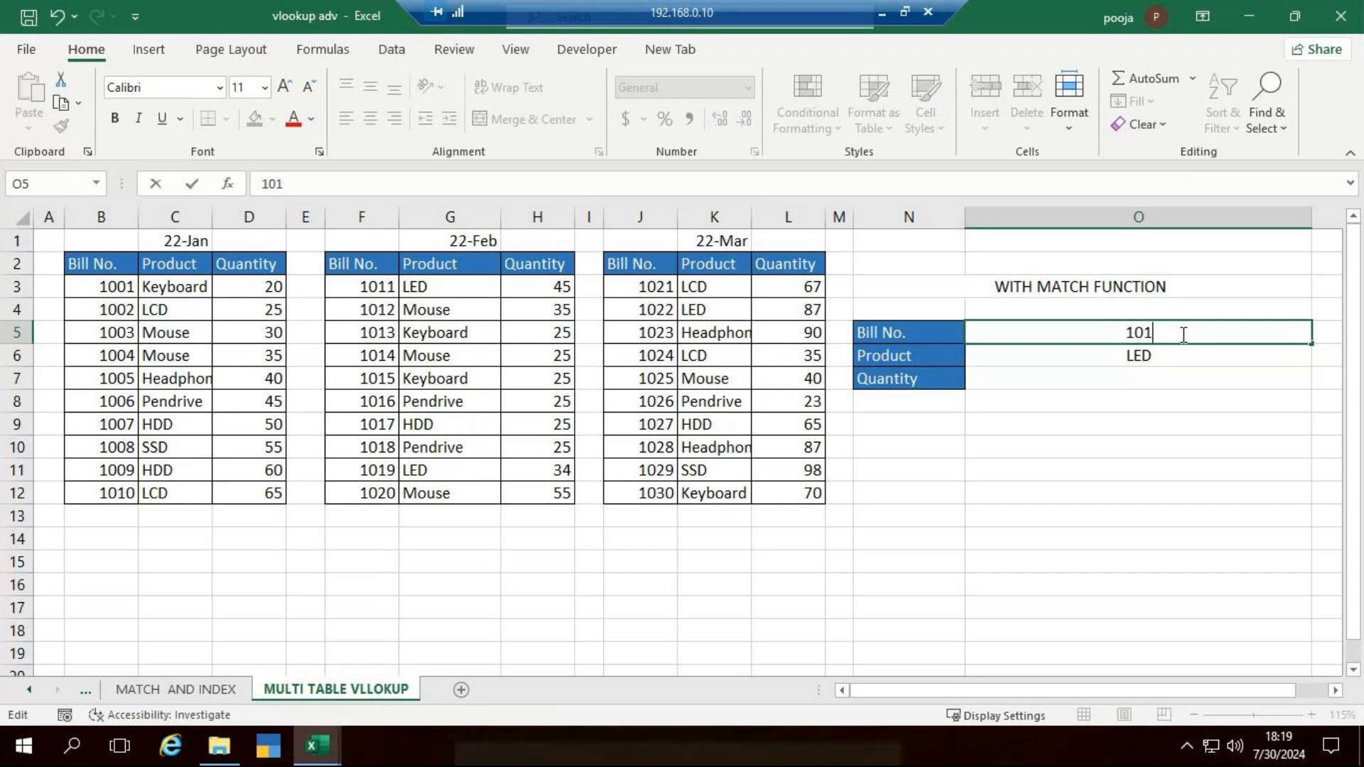
type("2")
key("Return")
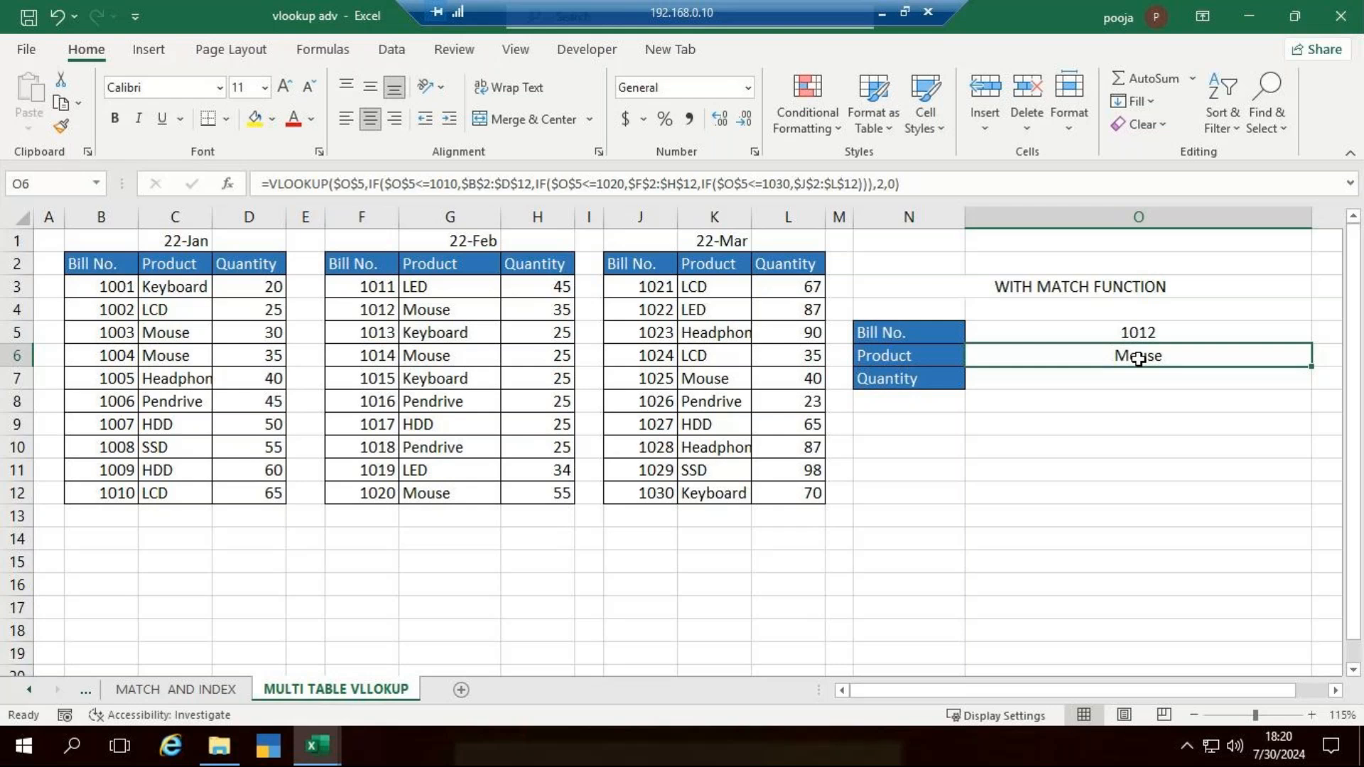
- Minimize the remote desktop session and return to the GoTo Meeting window
left_click(882, 12)
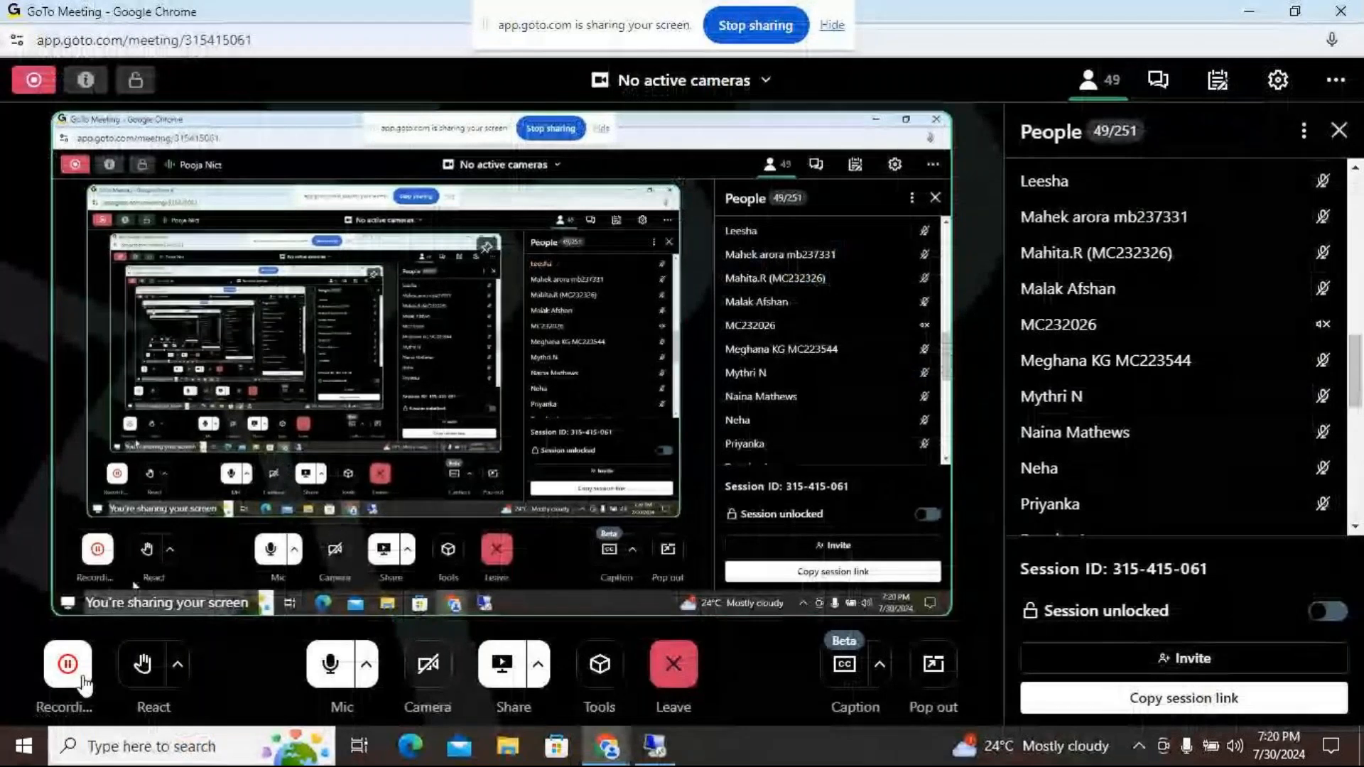